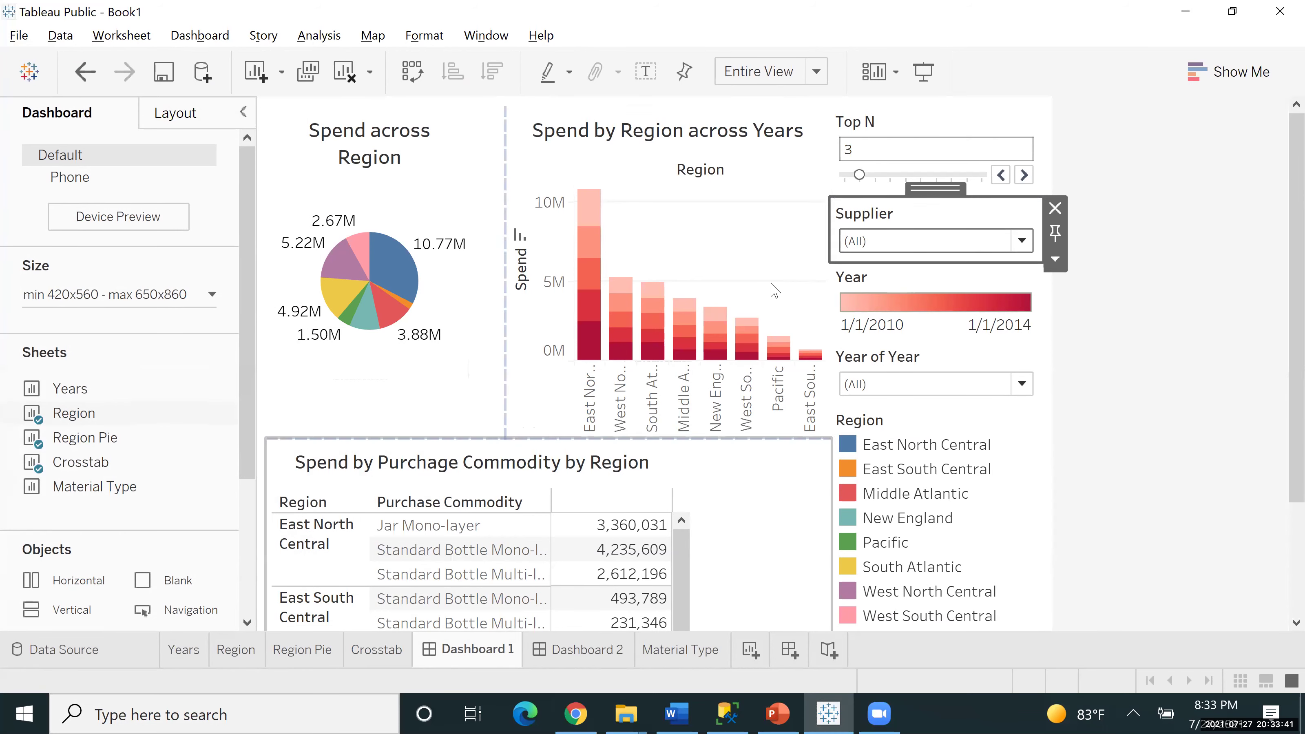
Apply Dashboard 1's Supplier filter to the Region Pie and Crosstab worksheets as well as Region.
left_click(237, 650)
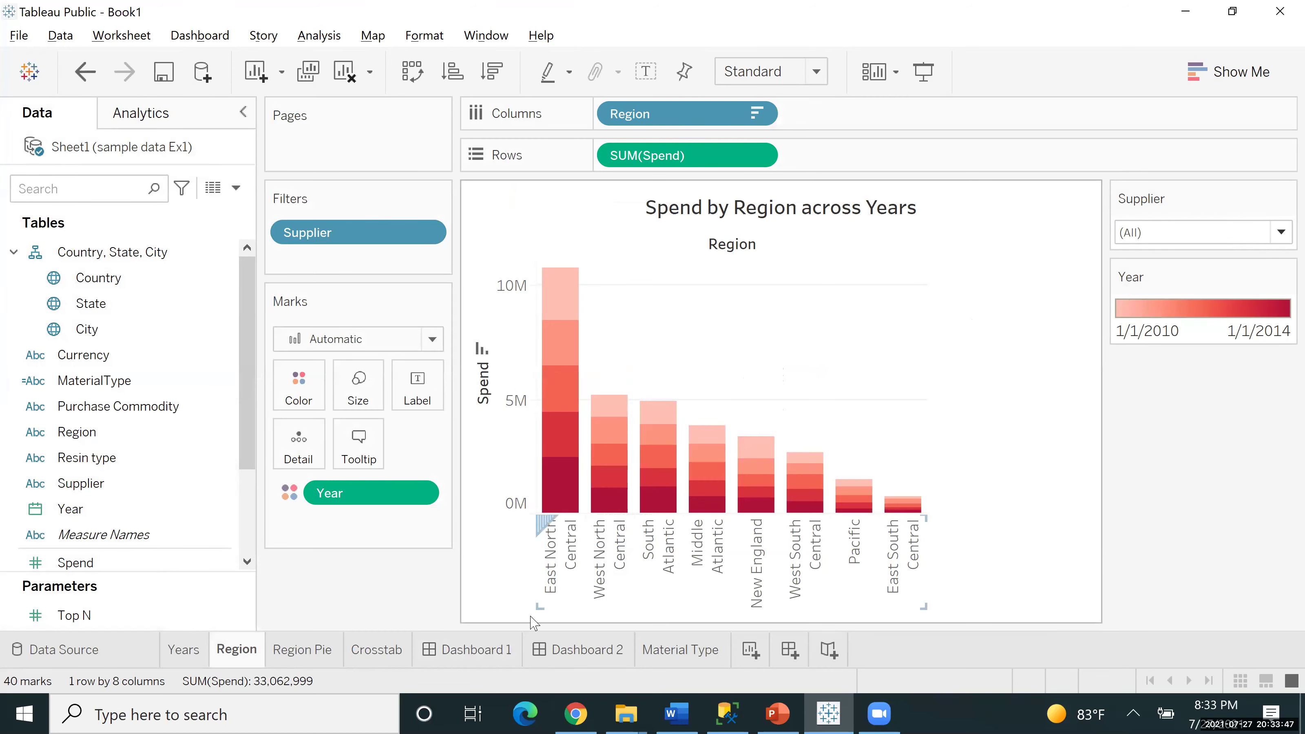
left_click(501, 648)
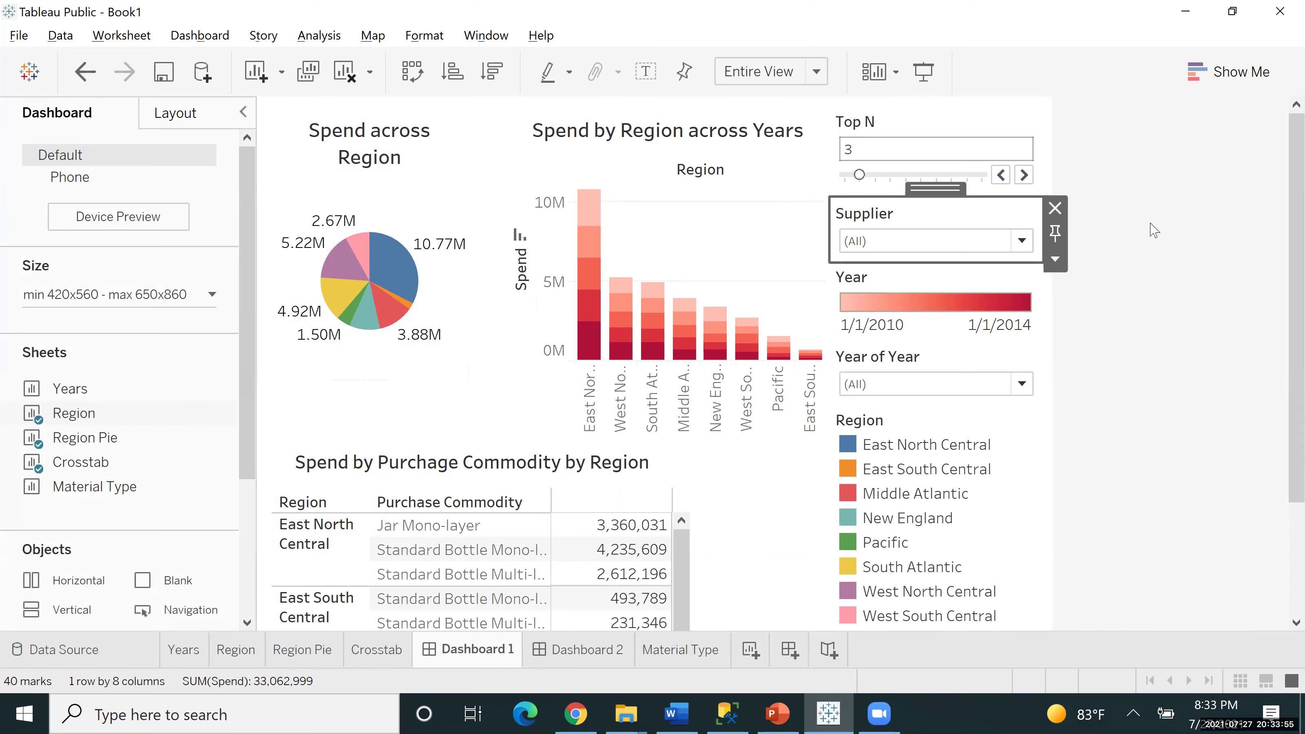
left_click(1058, 265)
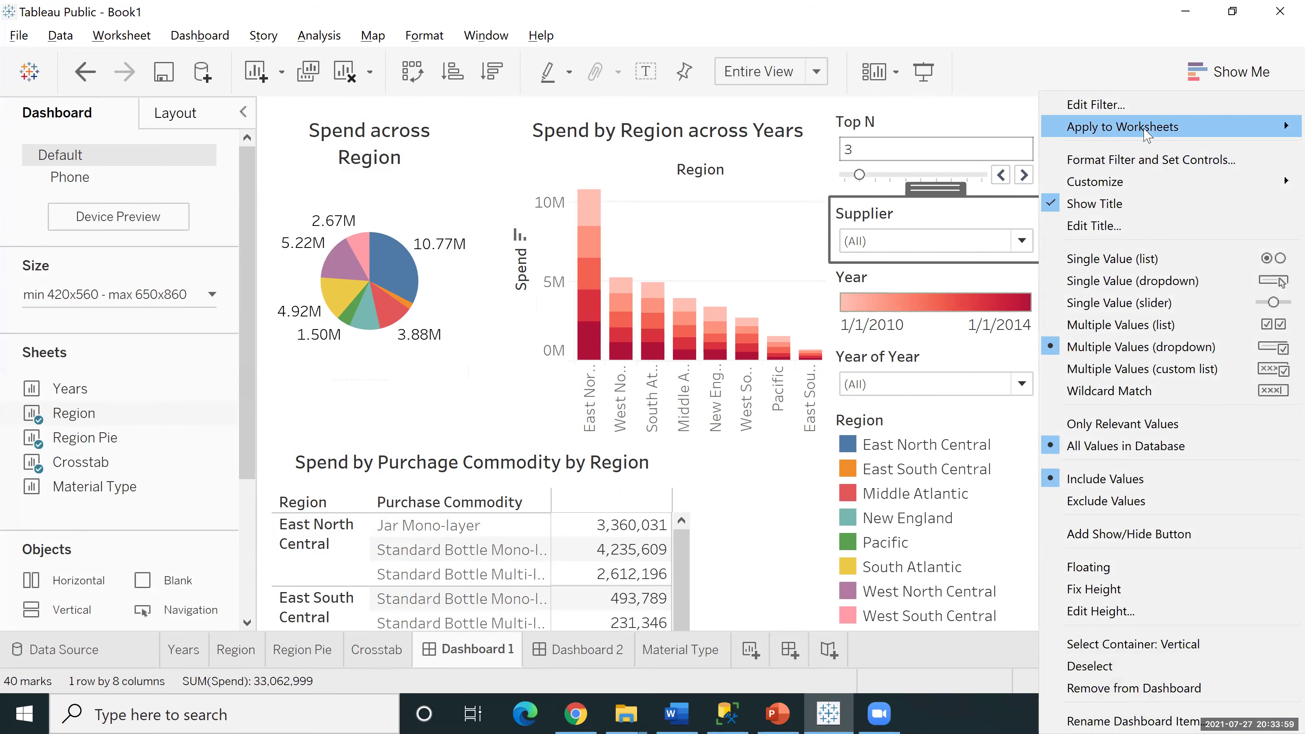
mouse_move(1147, 134)
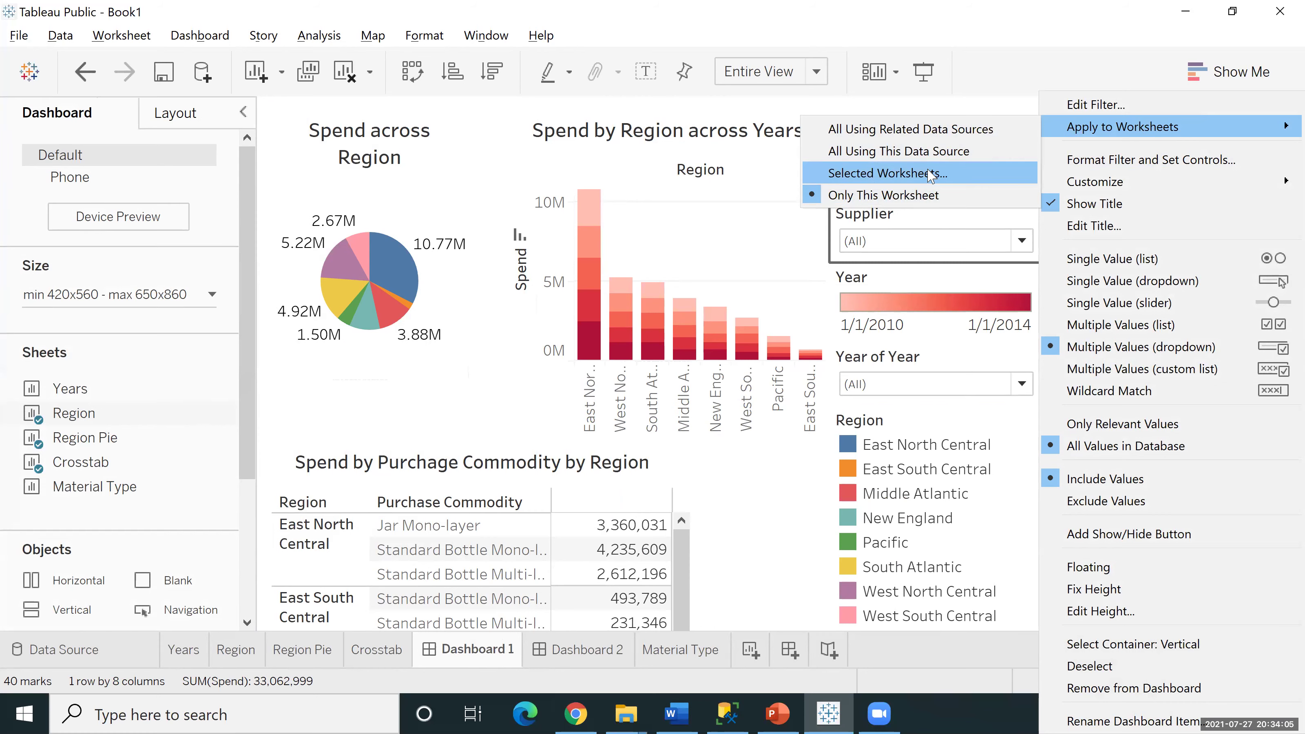
left_click(858, 174)
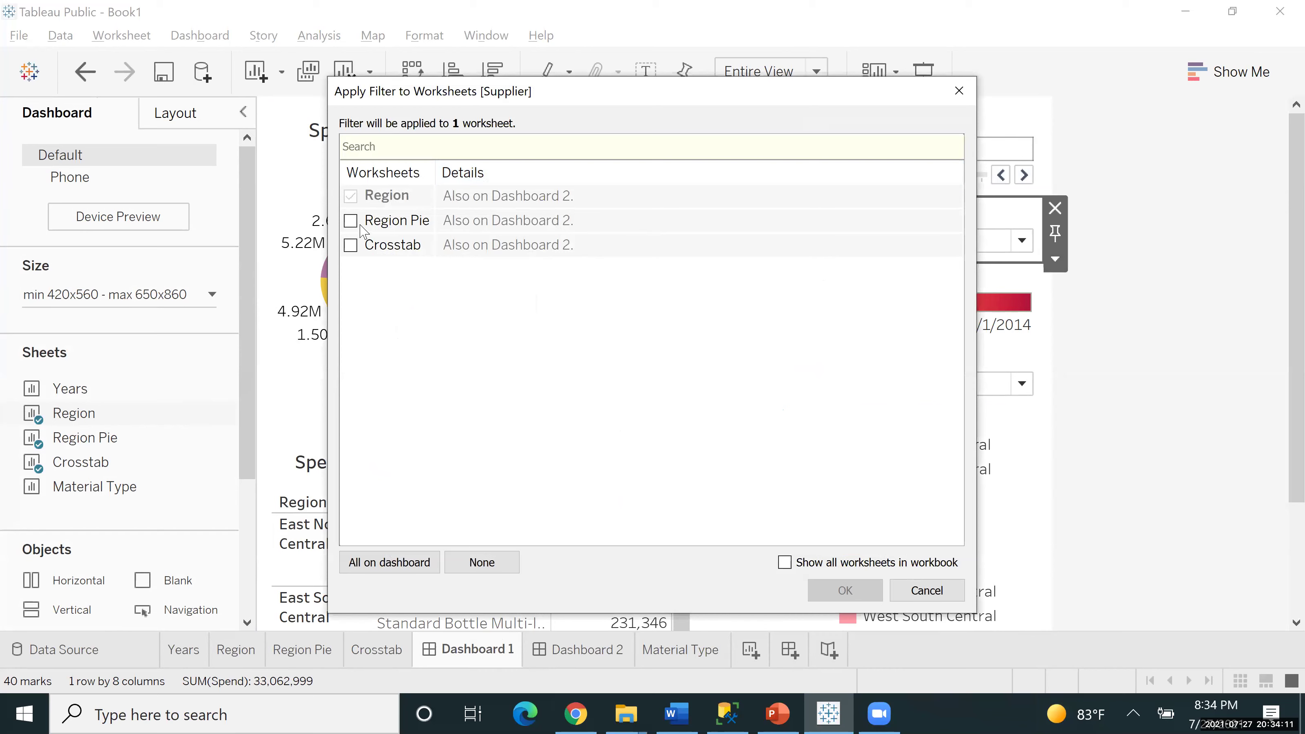
left_click(351, 245)
left_click(351, 221)
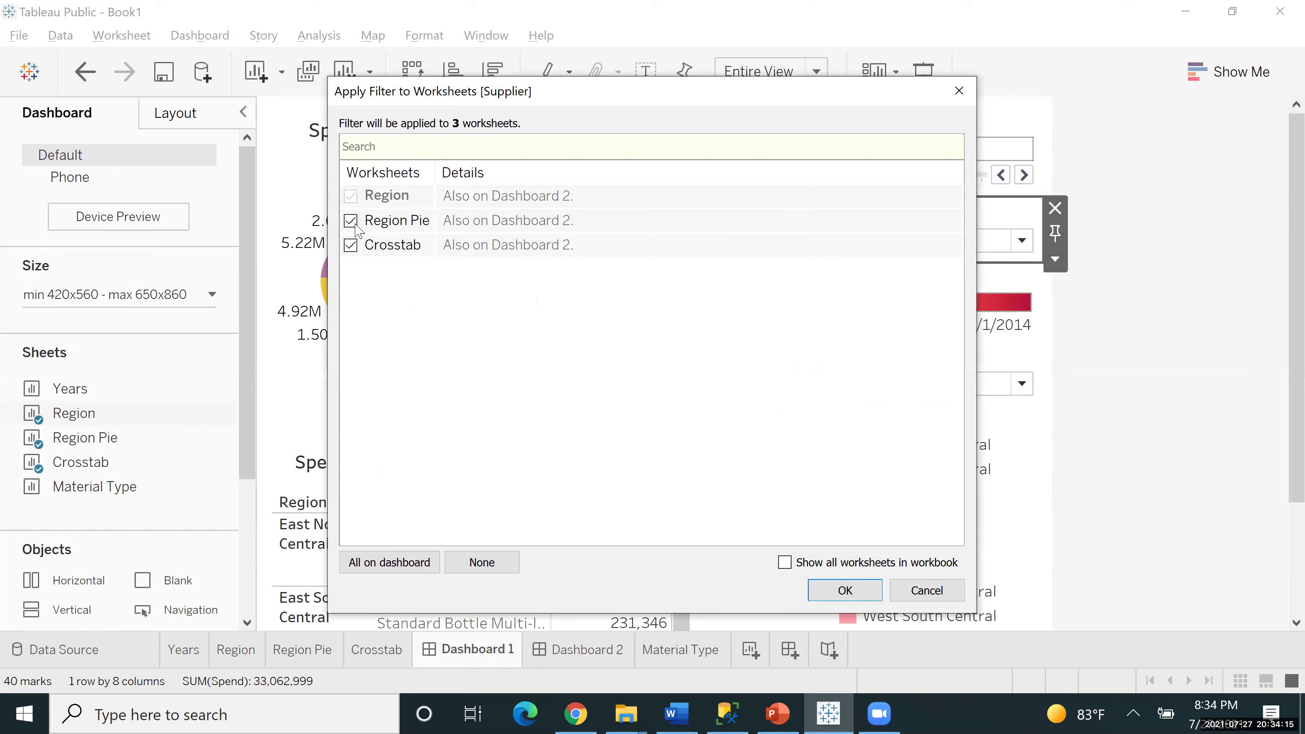
left_click(853, 586)
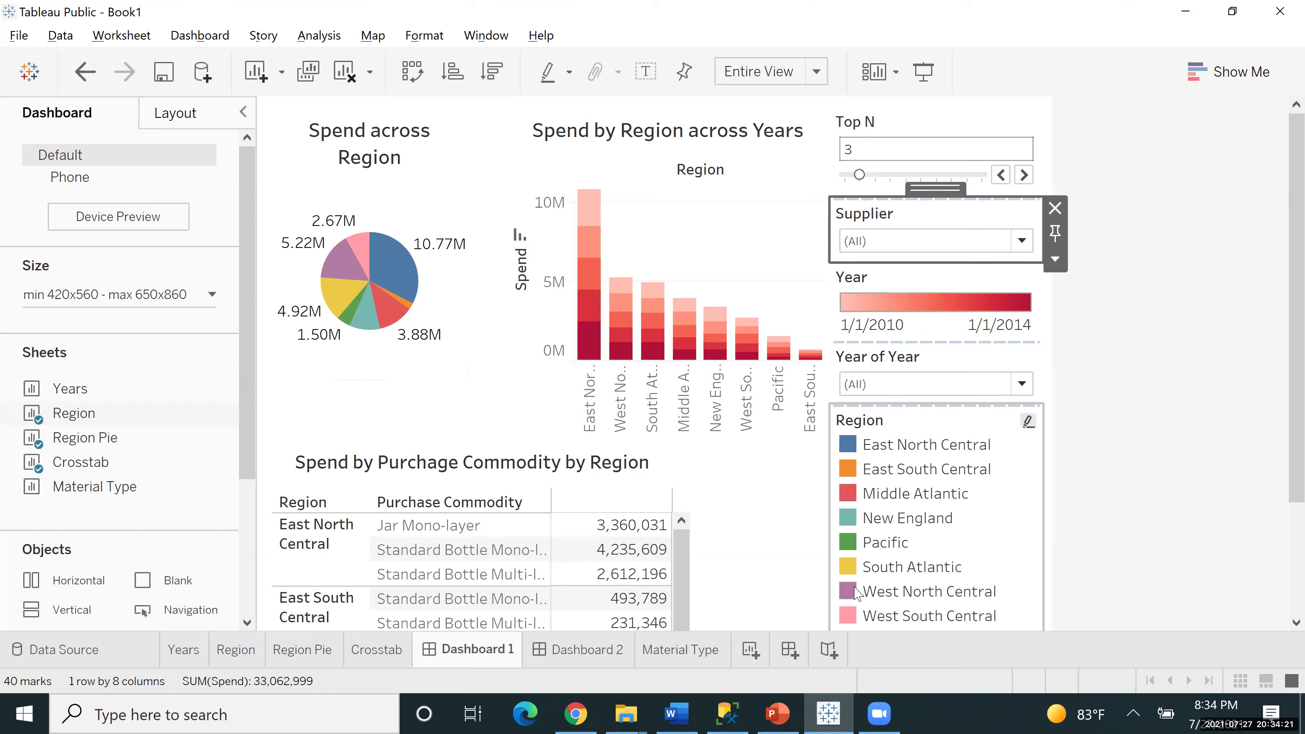
left_click(787, 551)
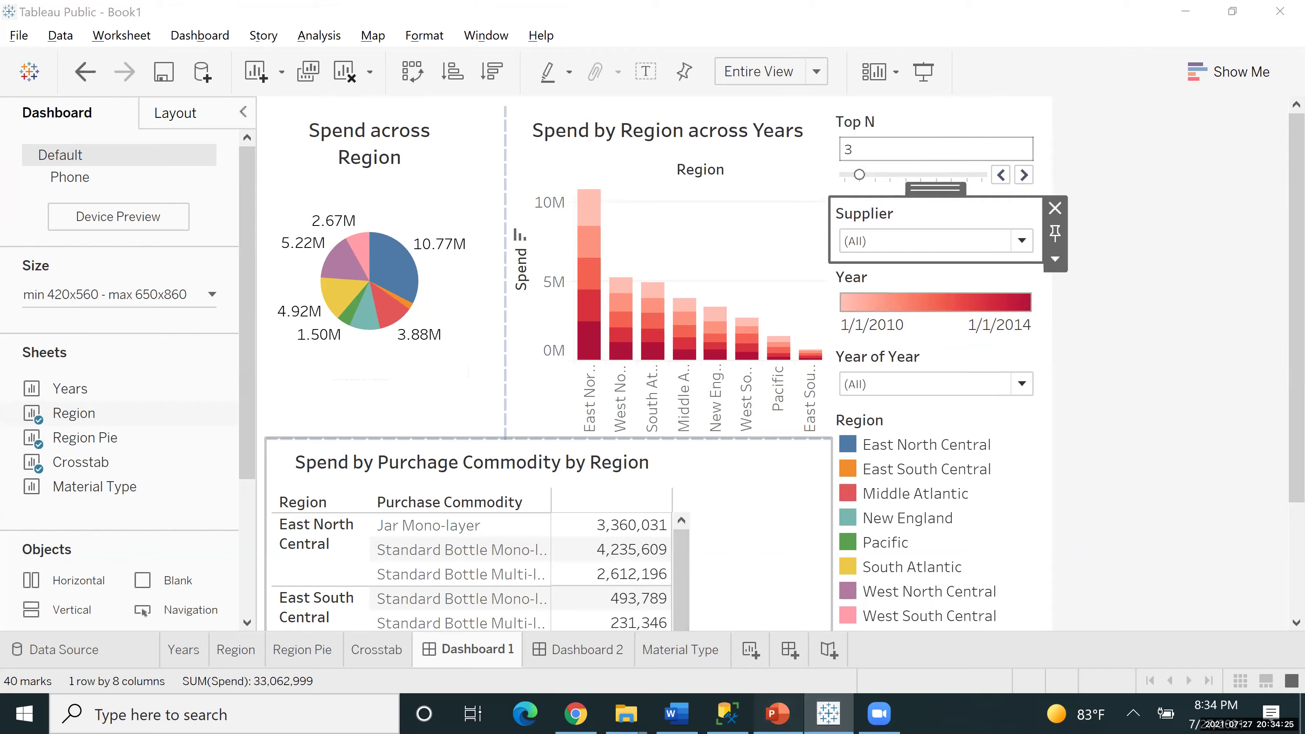
Check the exercise list in PowerPoint and review the Crosstab's Purchase Commodity filter, keeping Top by the Top N parameter on Sum of Spend.
key("alt+Tab")
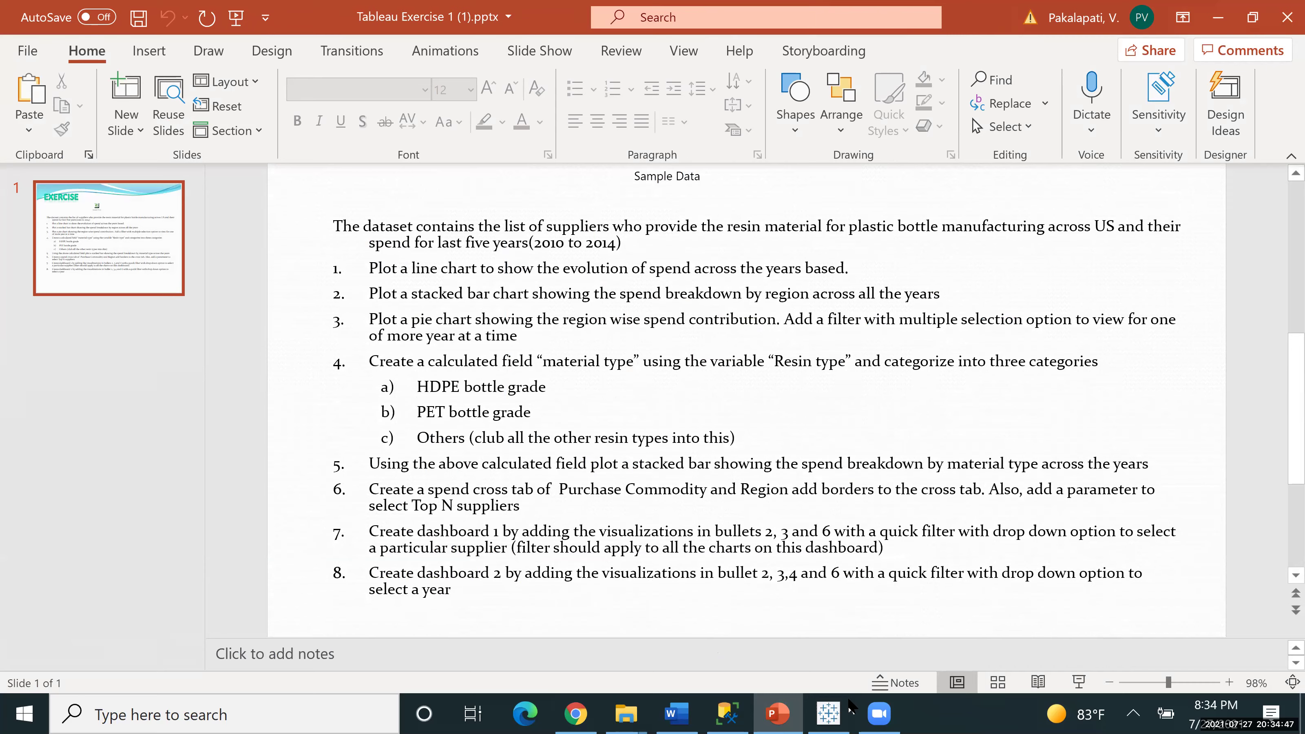
left_click(828, 714)
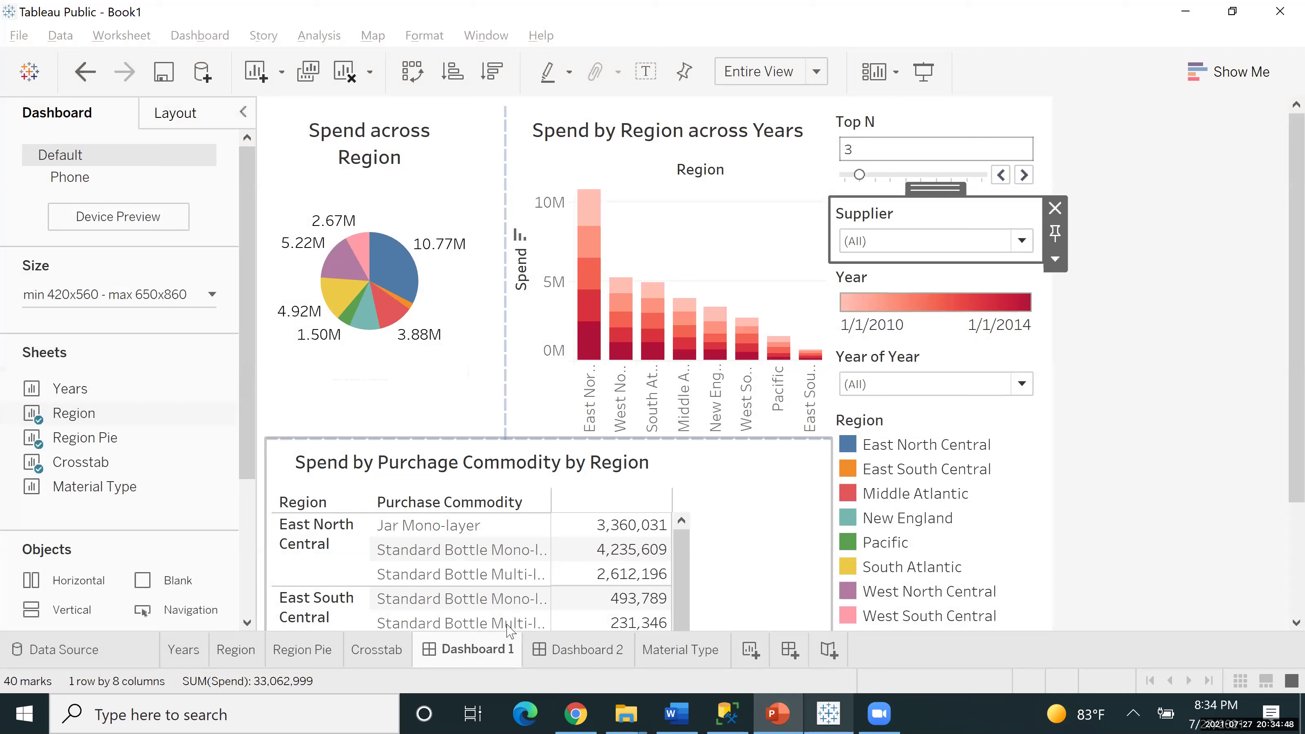
left_click(371, 651)
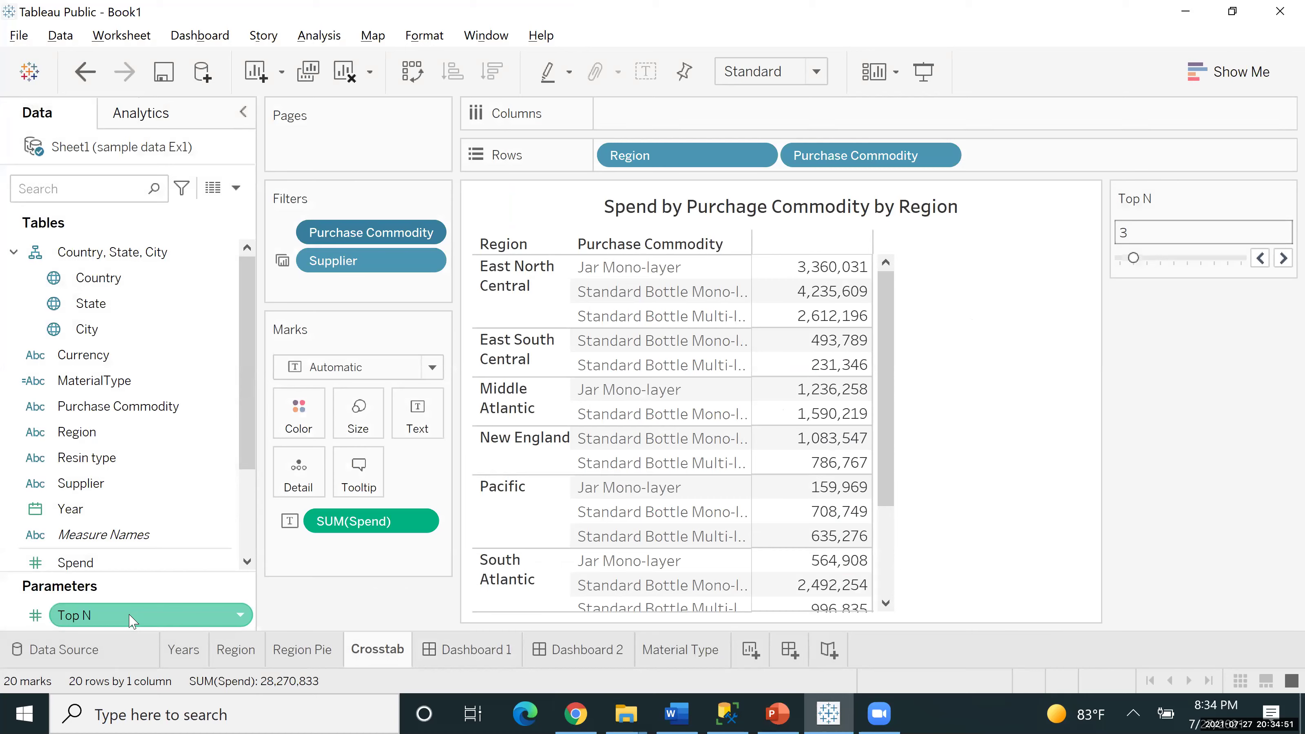
left_click(425, 233)
left_click(417, 260)
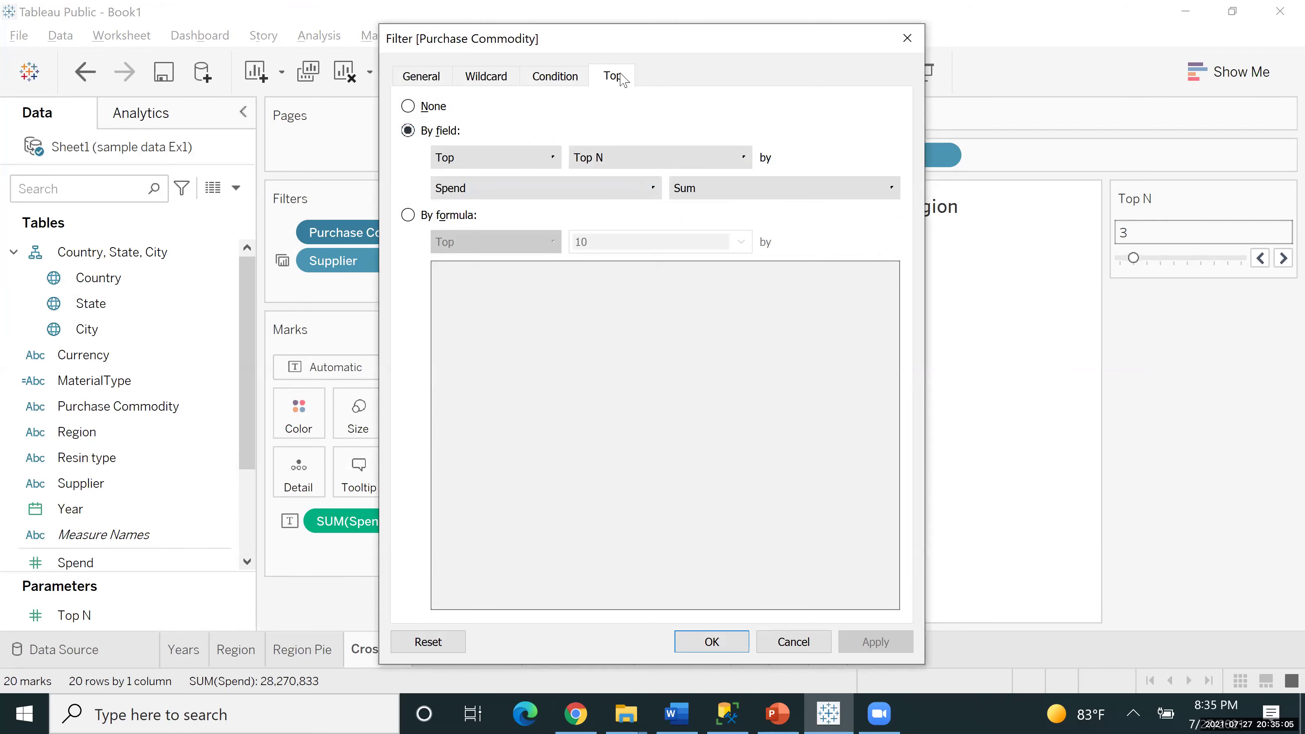
left_click(635, 160)
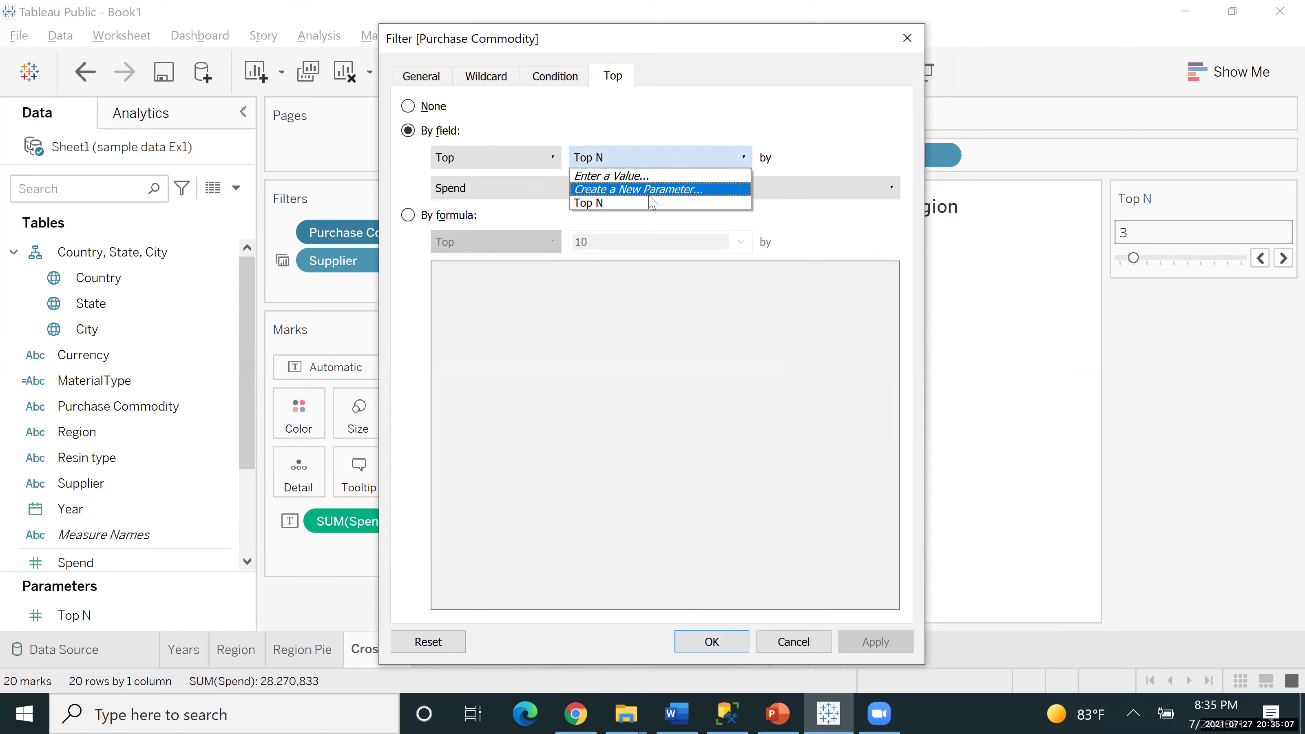
left_click(655, 203)
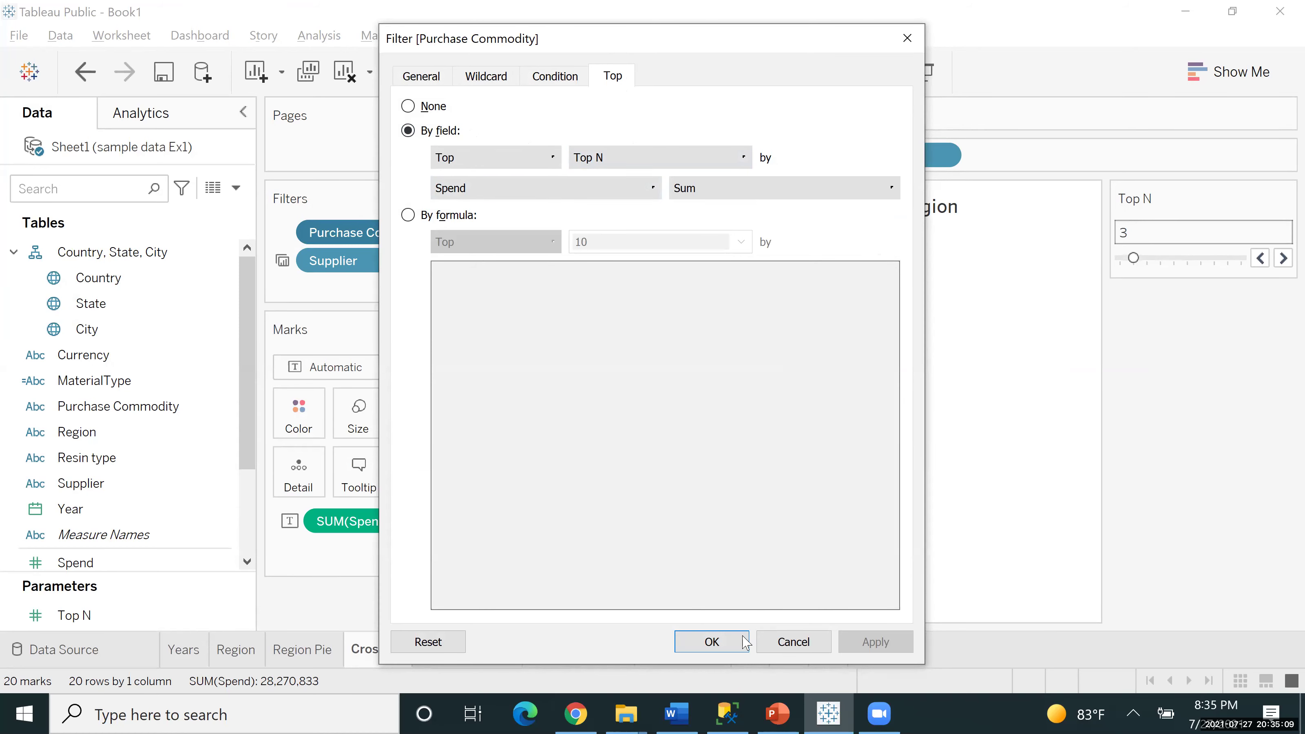
key("Return")
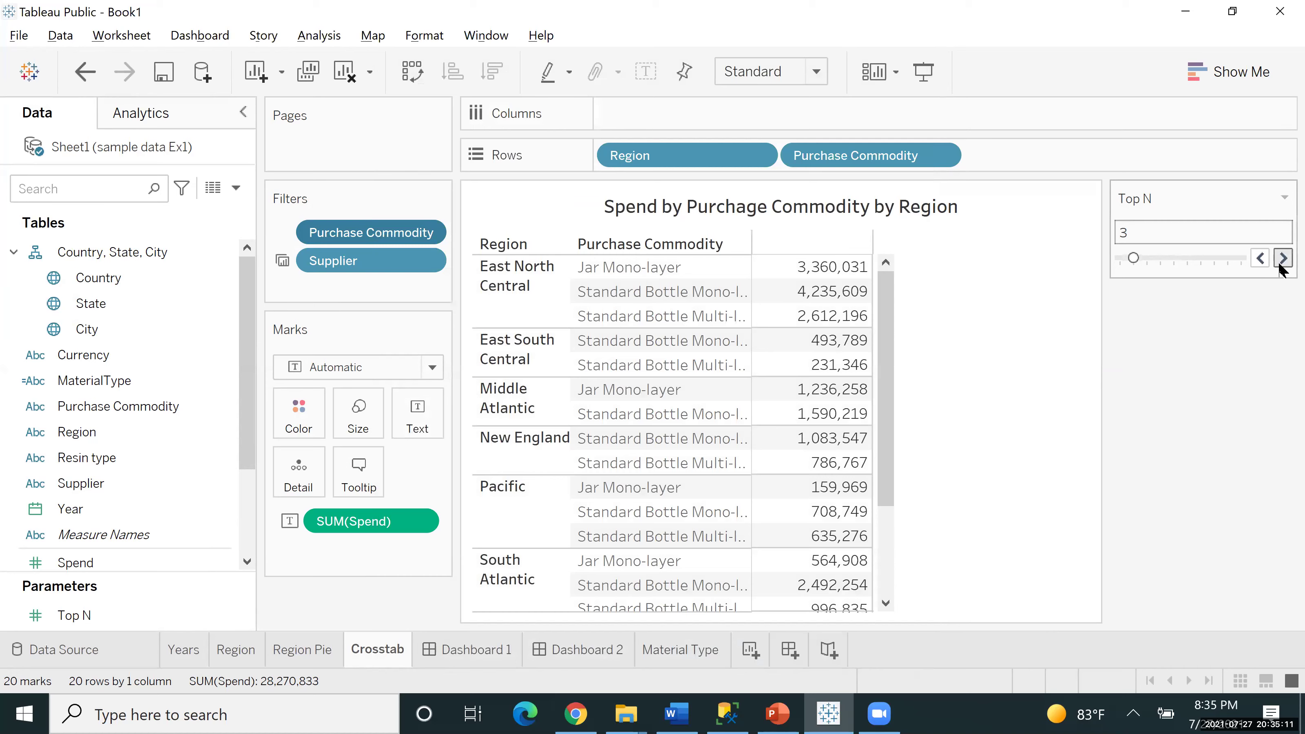
Raise the Crosstab's Top N parameter to 9.
double_click(1281, 261)
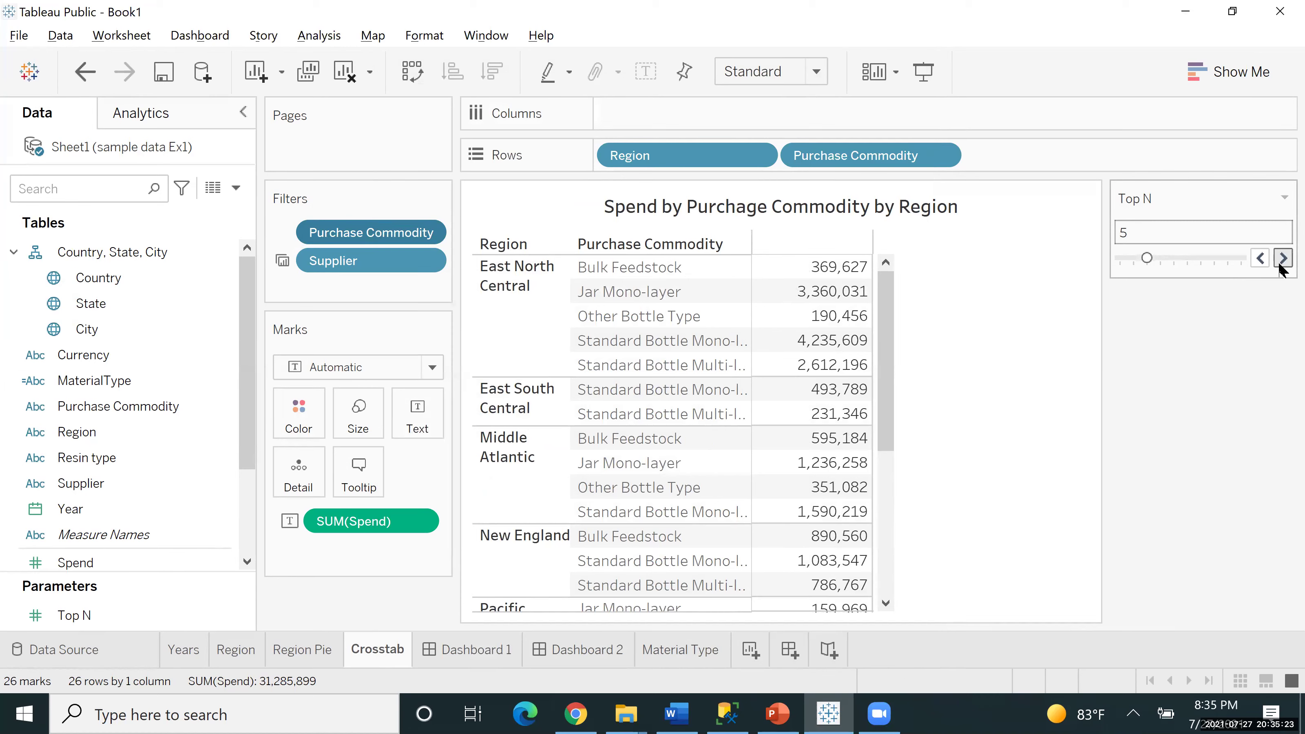
left_click(1283, 258)
left_click(1283, 258)
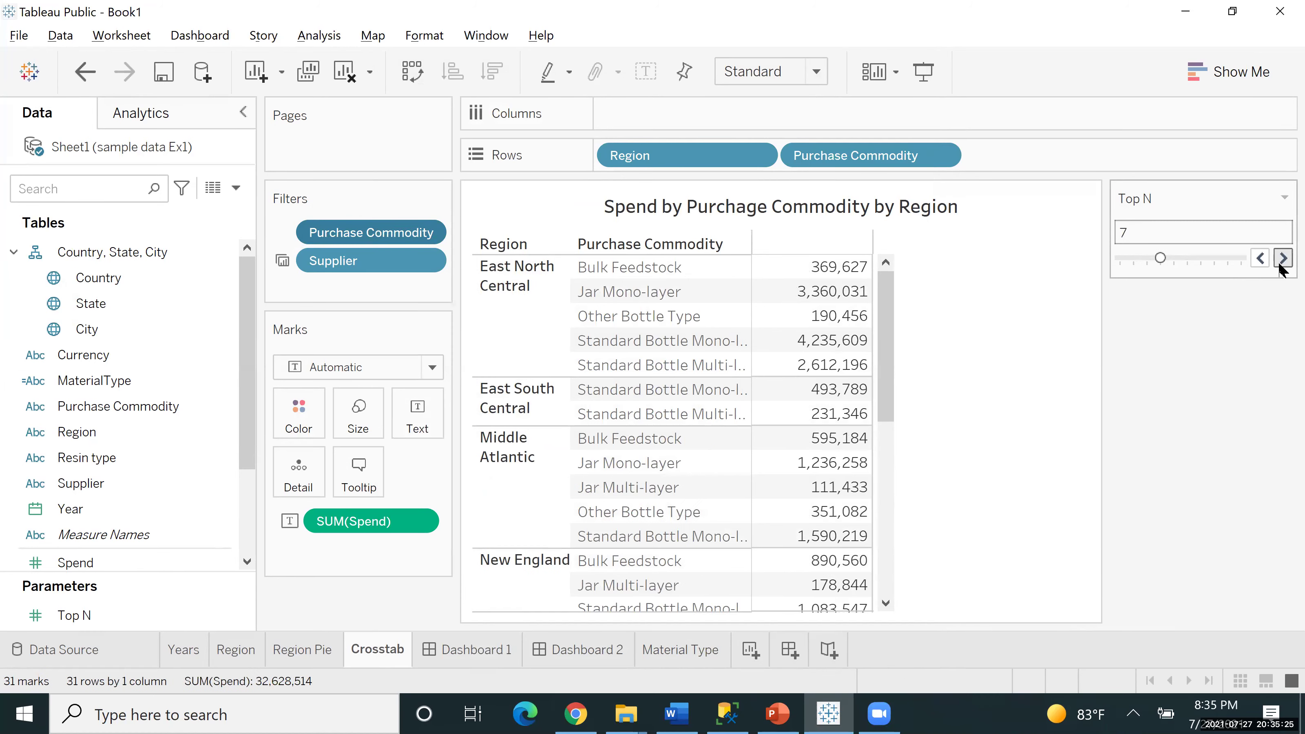
left_click(1283, 258)
left_click(1283, 258)
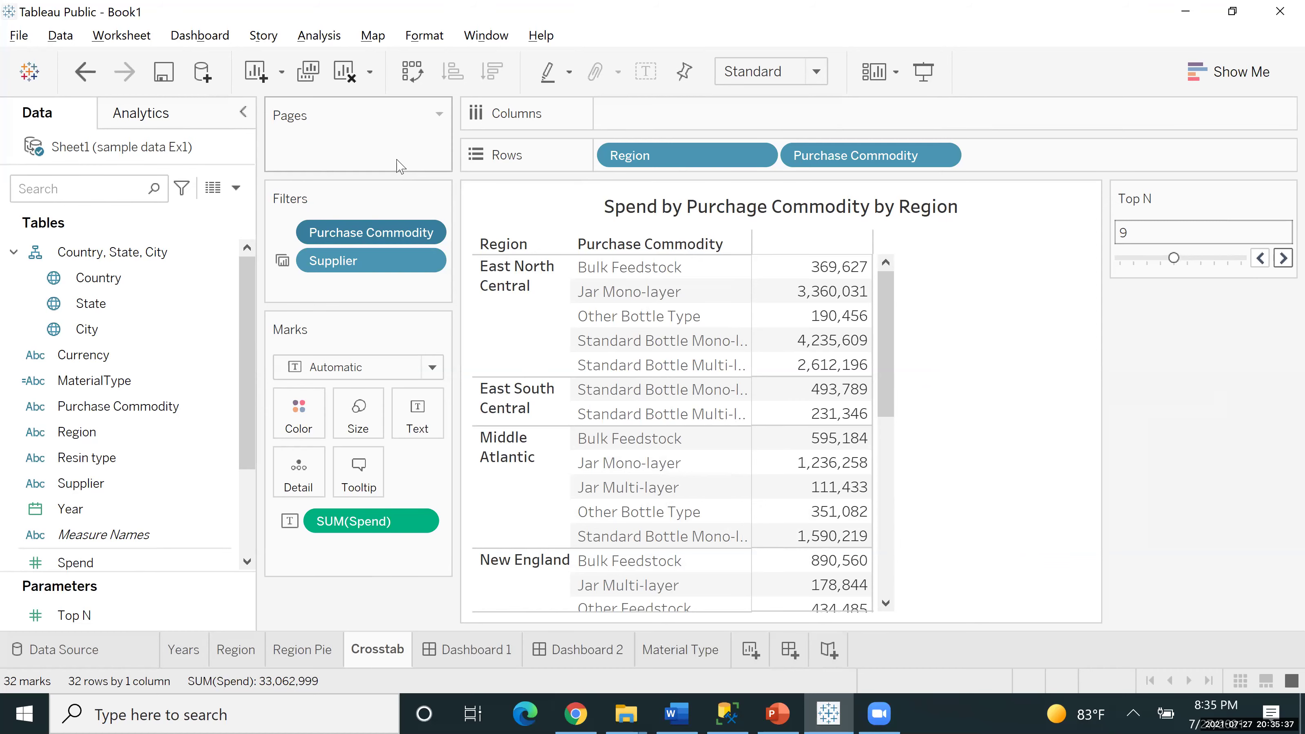
Format the Crosstab's row borders with a solid line of the second thickness for the default cell and pane.
left_click(420, 45)
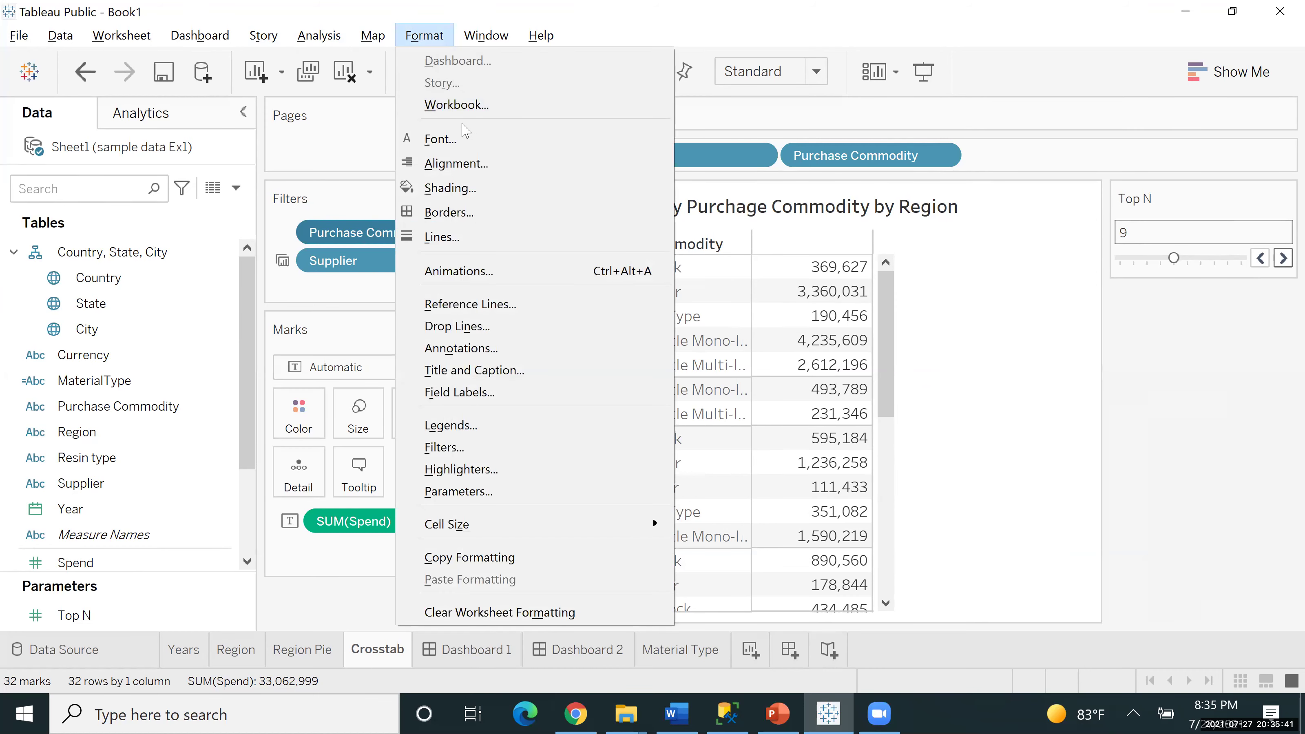
left_click(463, 216)
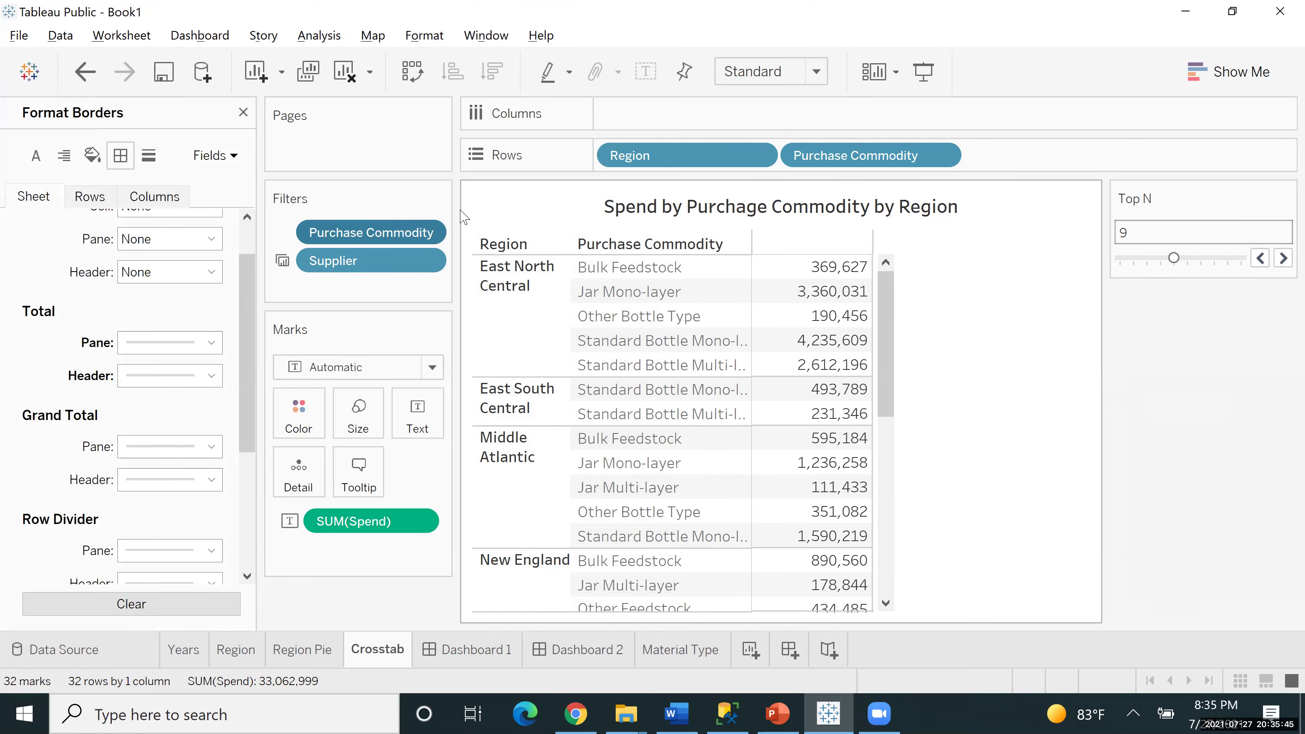
left_click(247, 240)
left_click(88, 201)
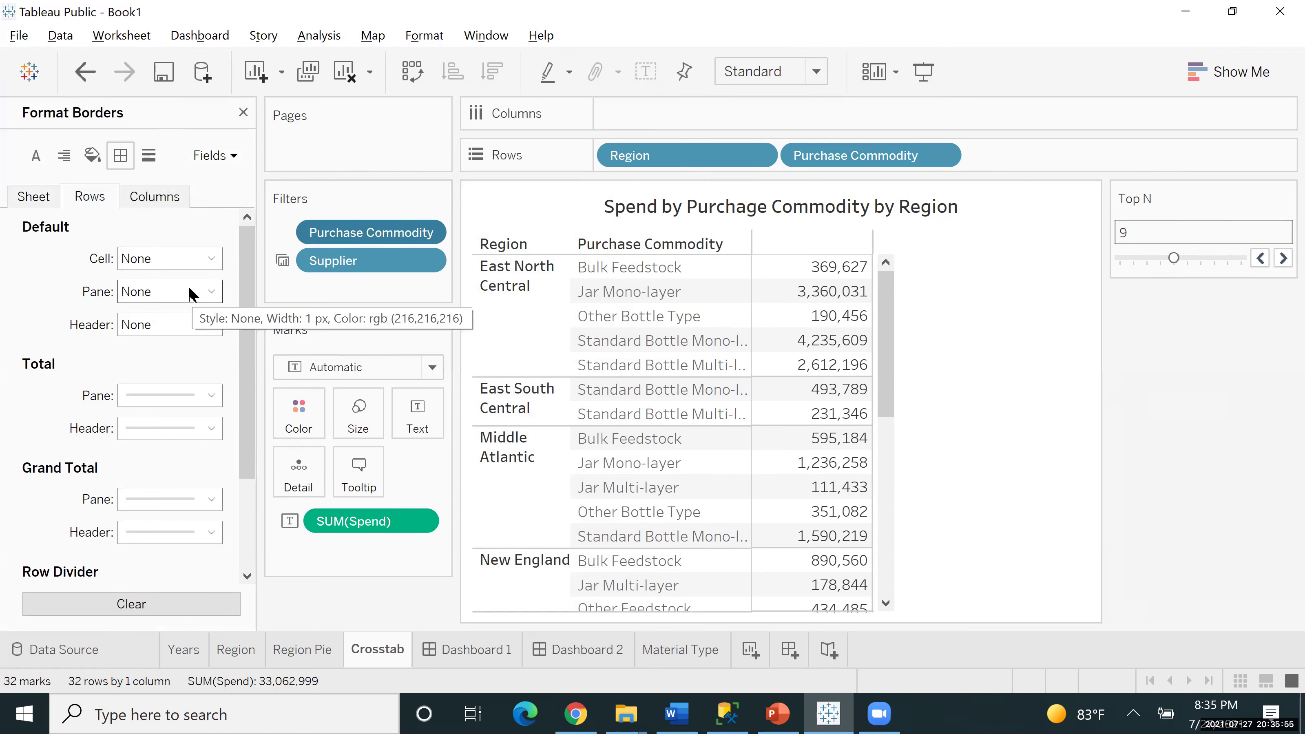
left_click(195, 259)
left_click(181, 416)
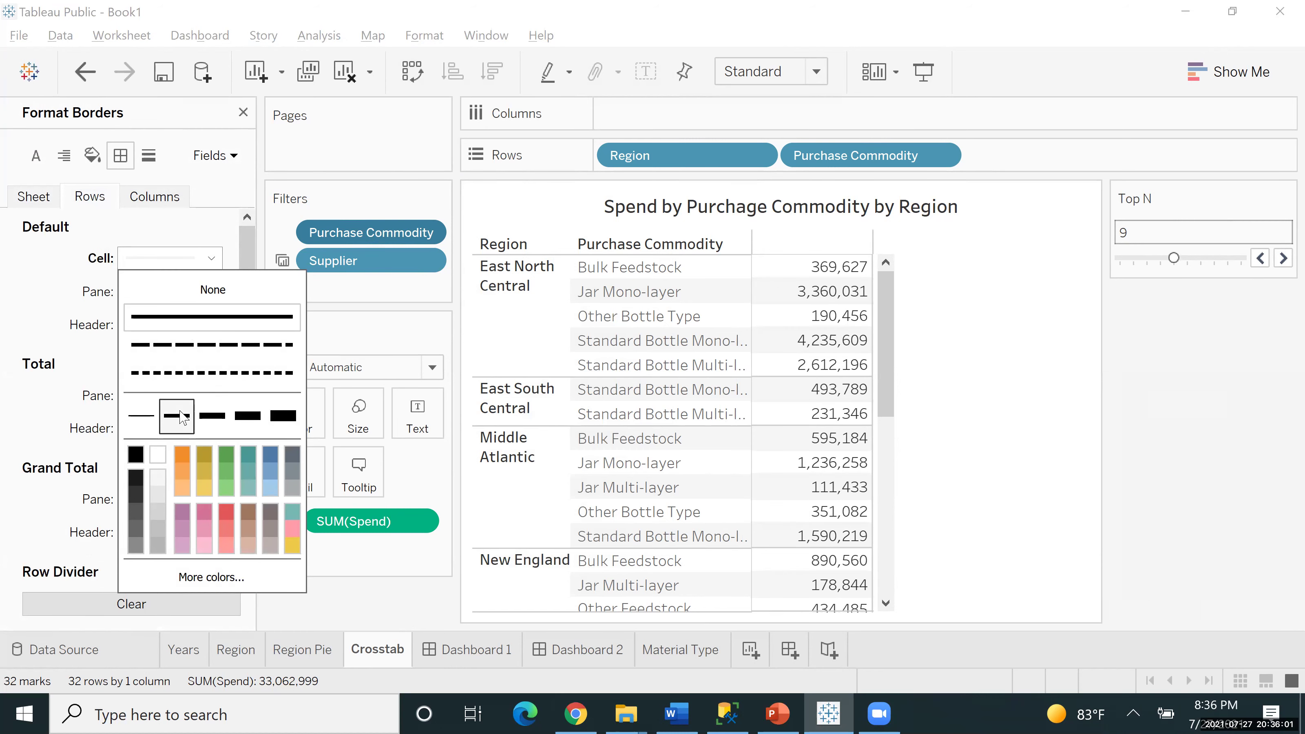
left_click(49, 292)
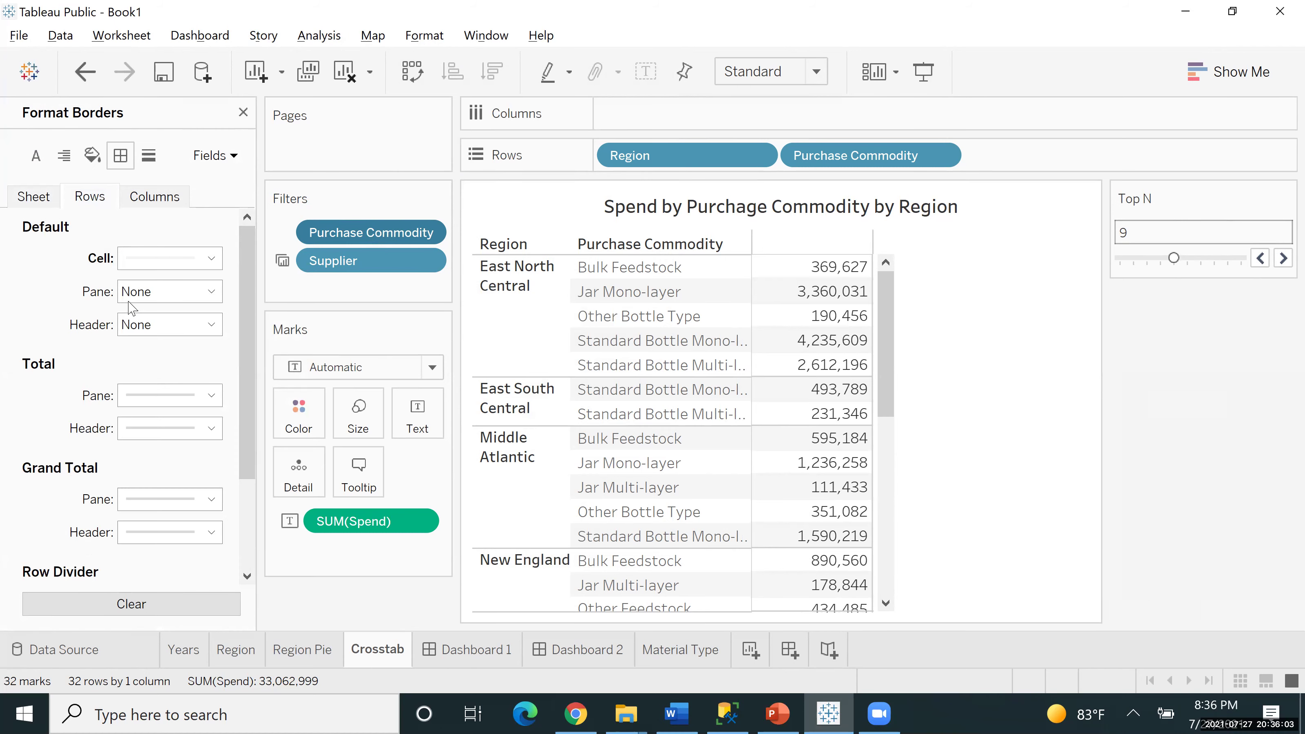
left_click(137, 301)
left_click(171, 461)
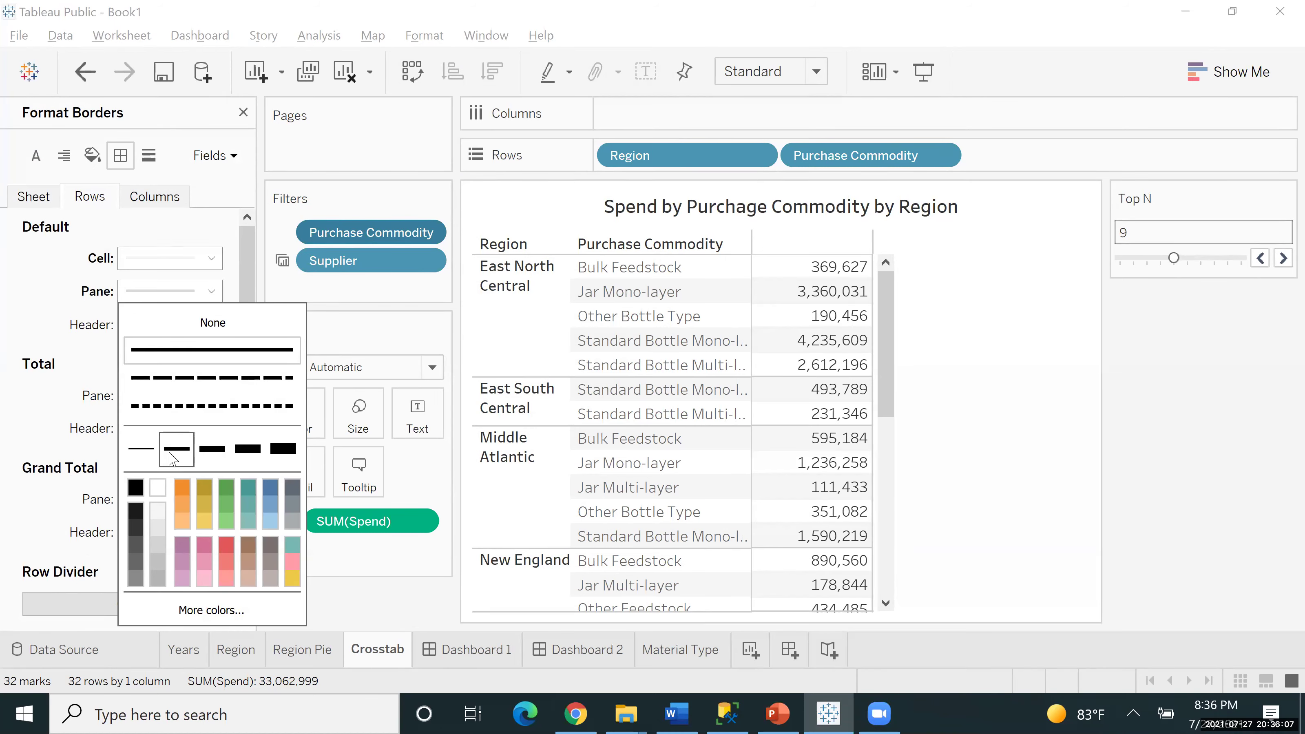
left_click(69, 394)
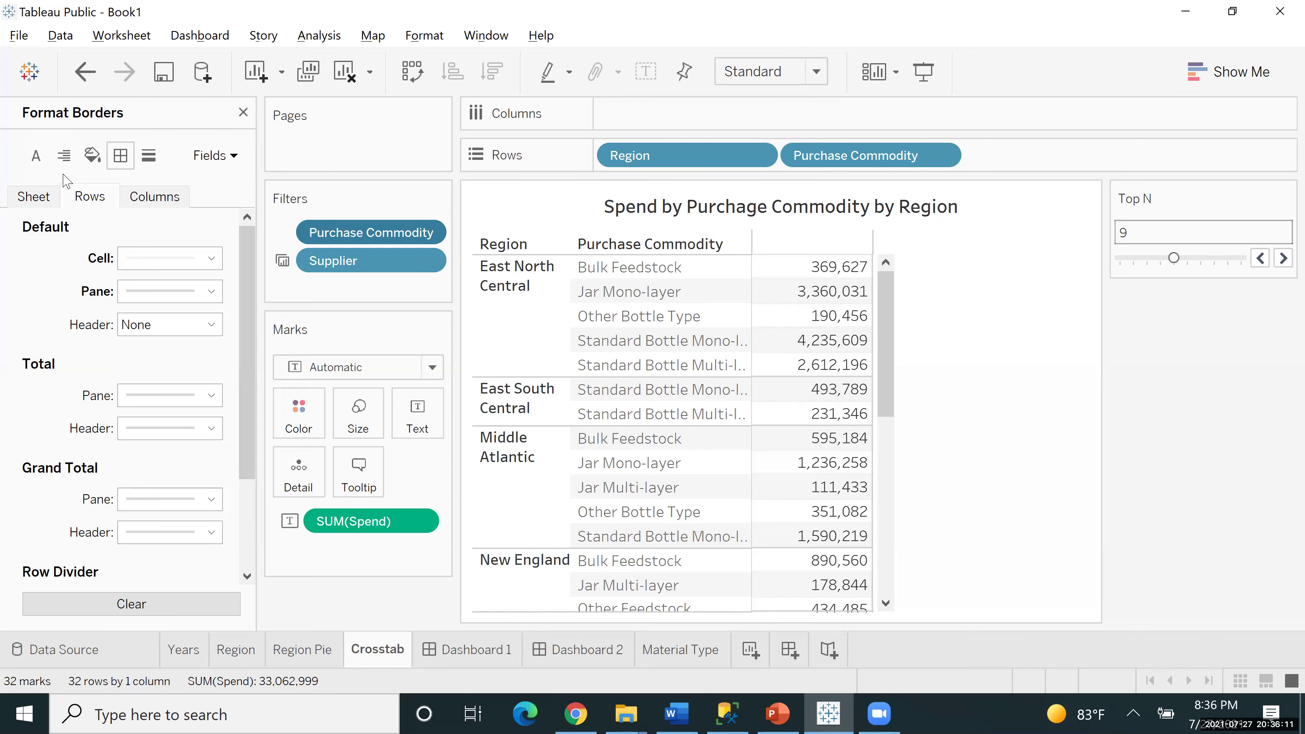
Set the default pane border for the whole sheet to a dashed line of the third thickness.
left_click(50, 205)
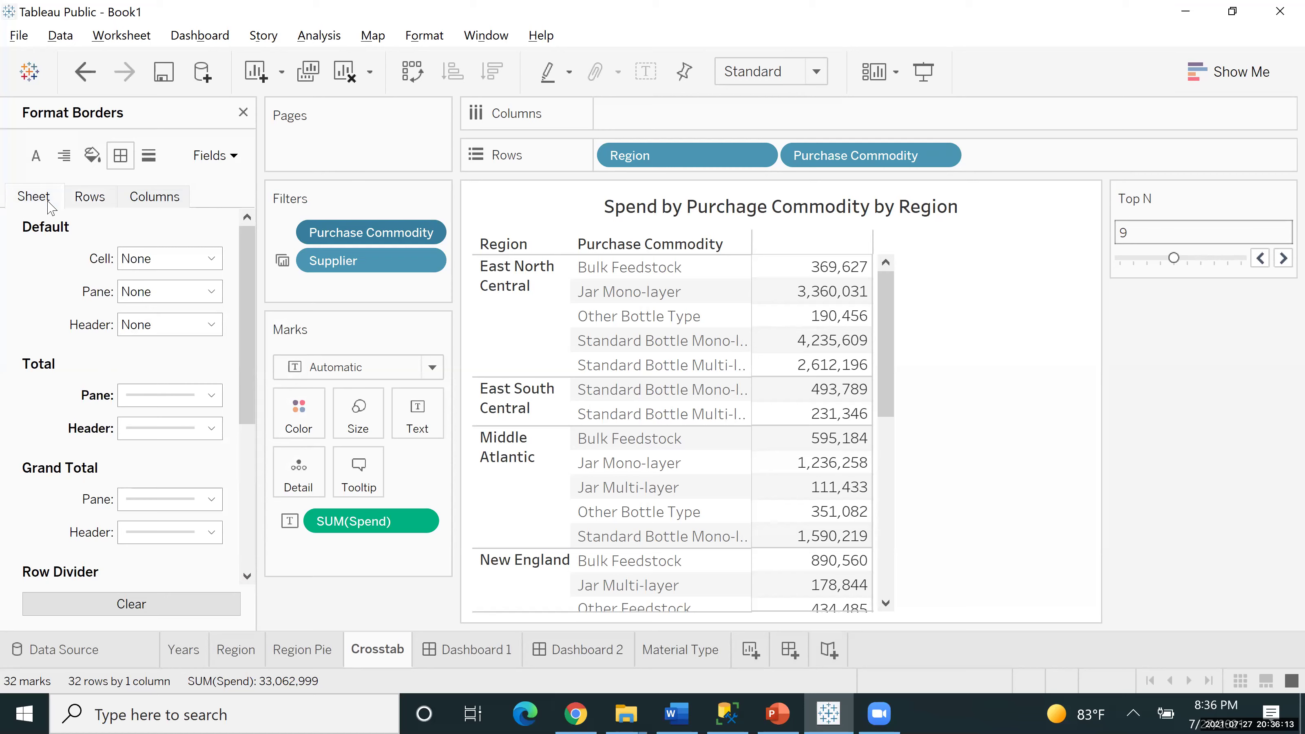
left_click(148, 295)
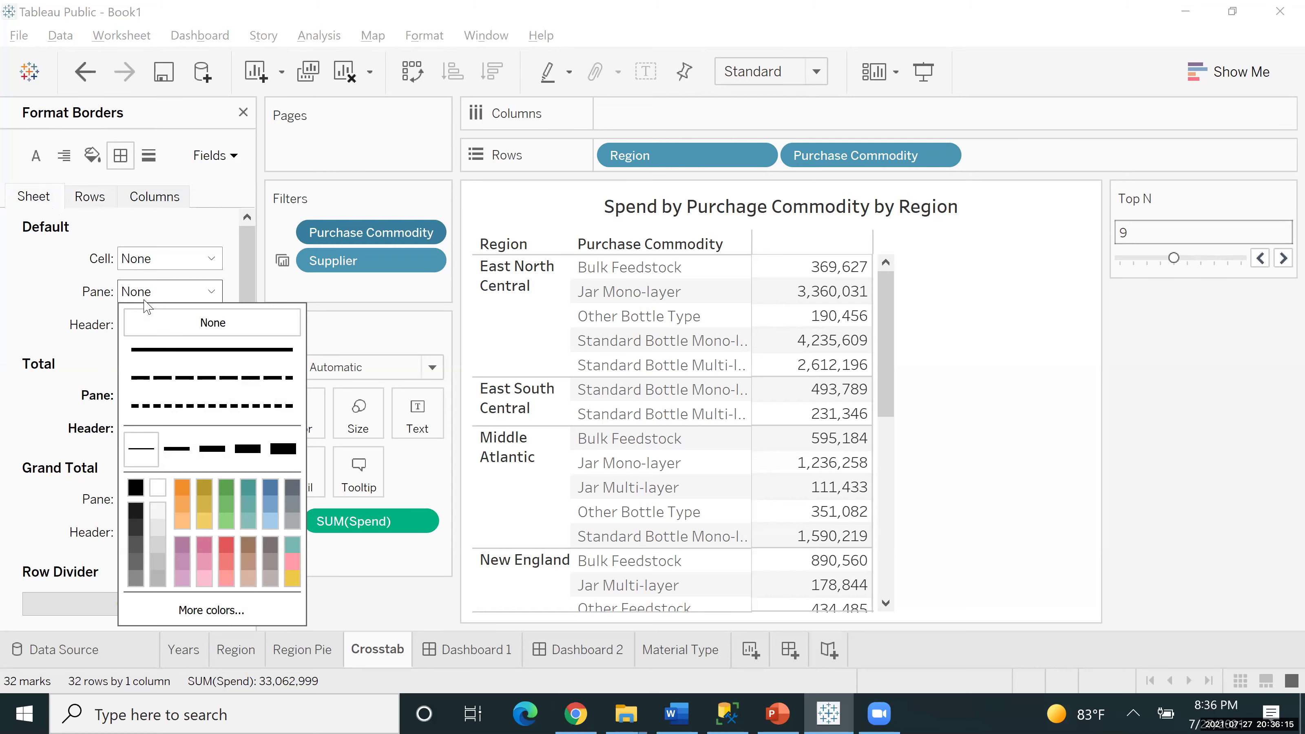
left_click(170, 460)
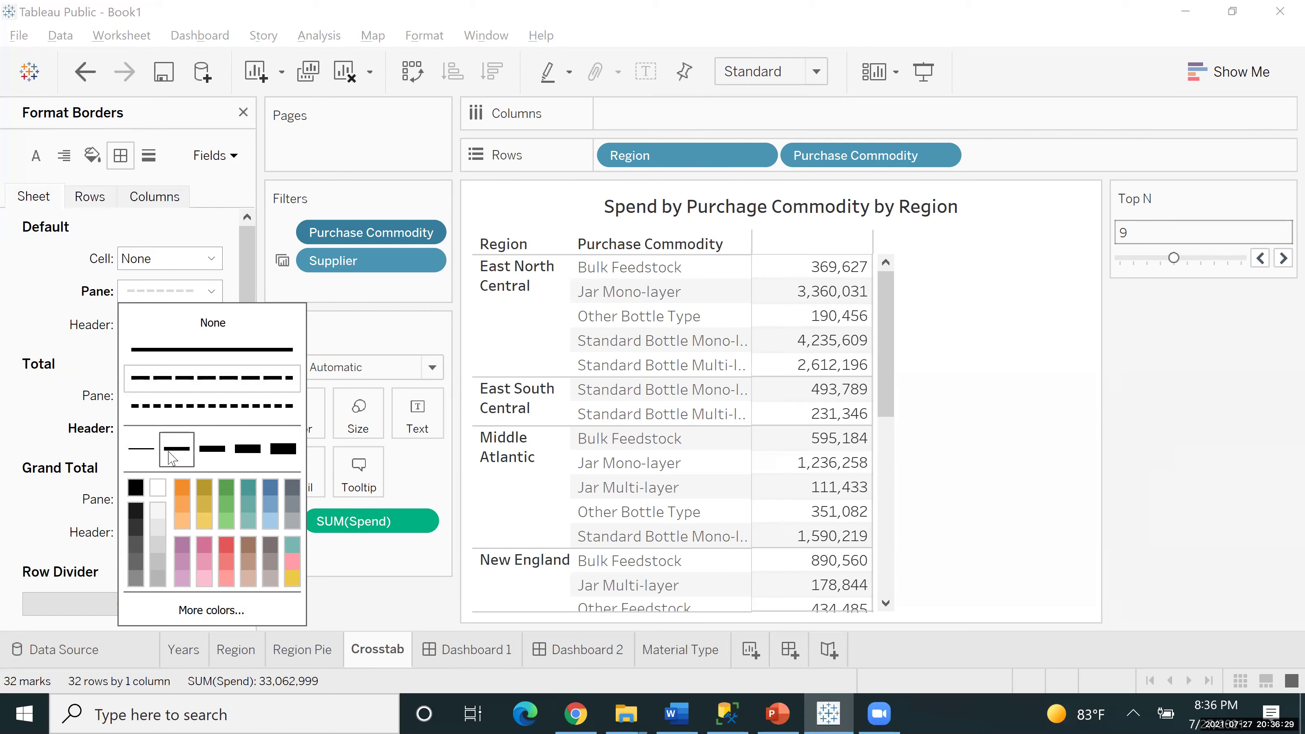
left_click(212, 452)
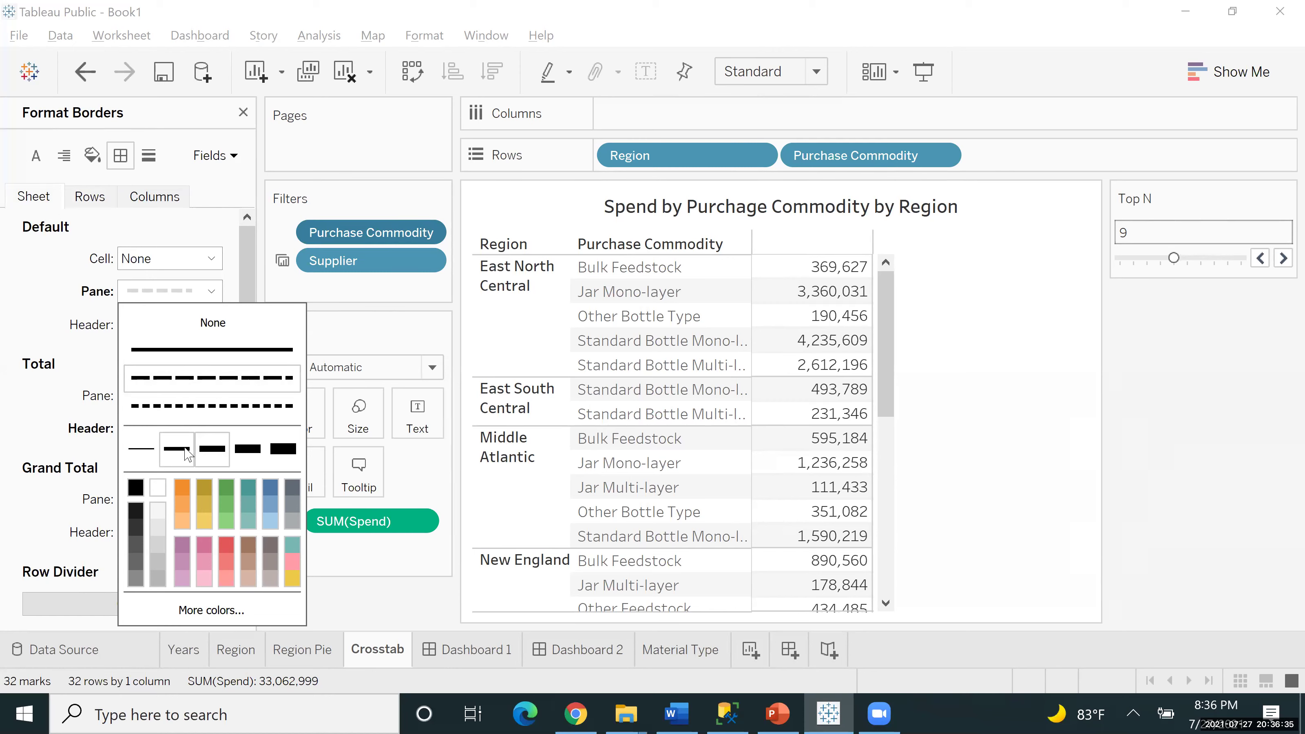
left_click(77, 385)
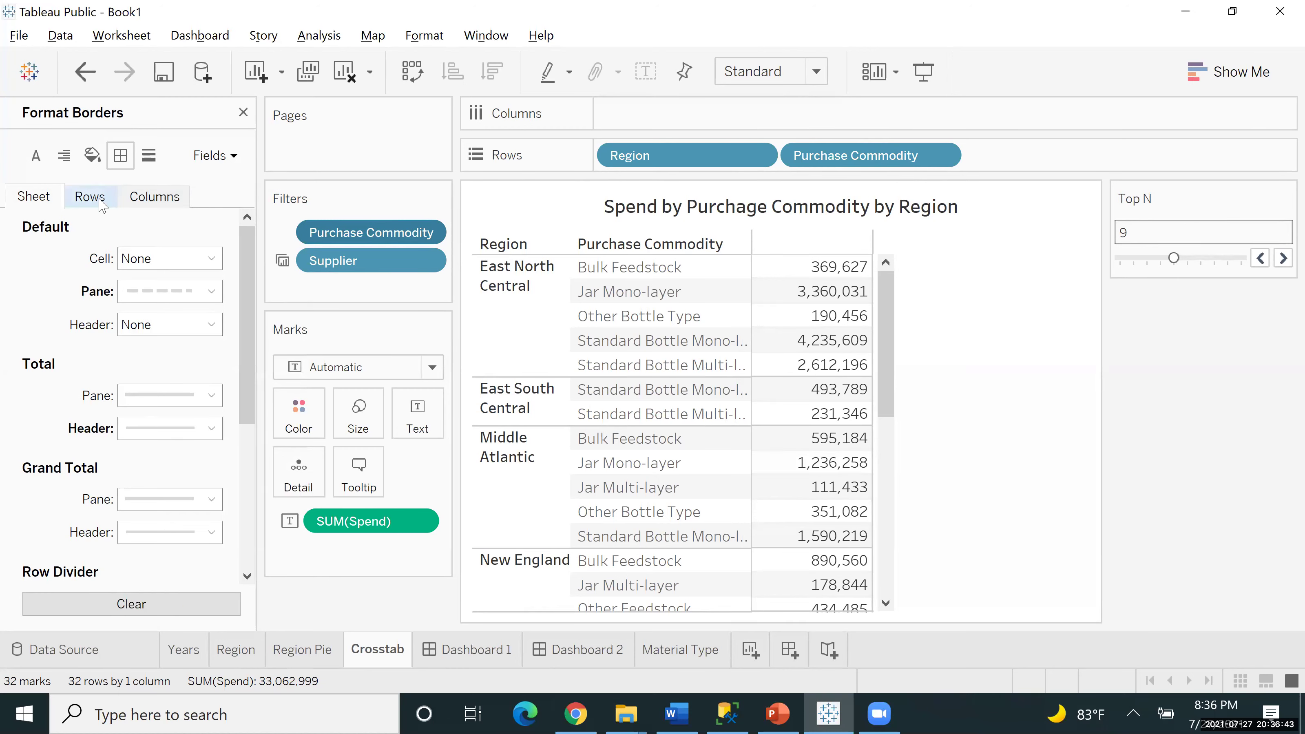
Change the default pane border to a solid line for both the columns and the rows.
left_click(155, 200)
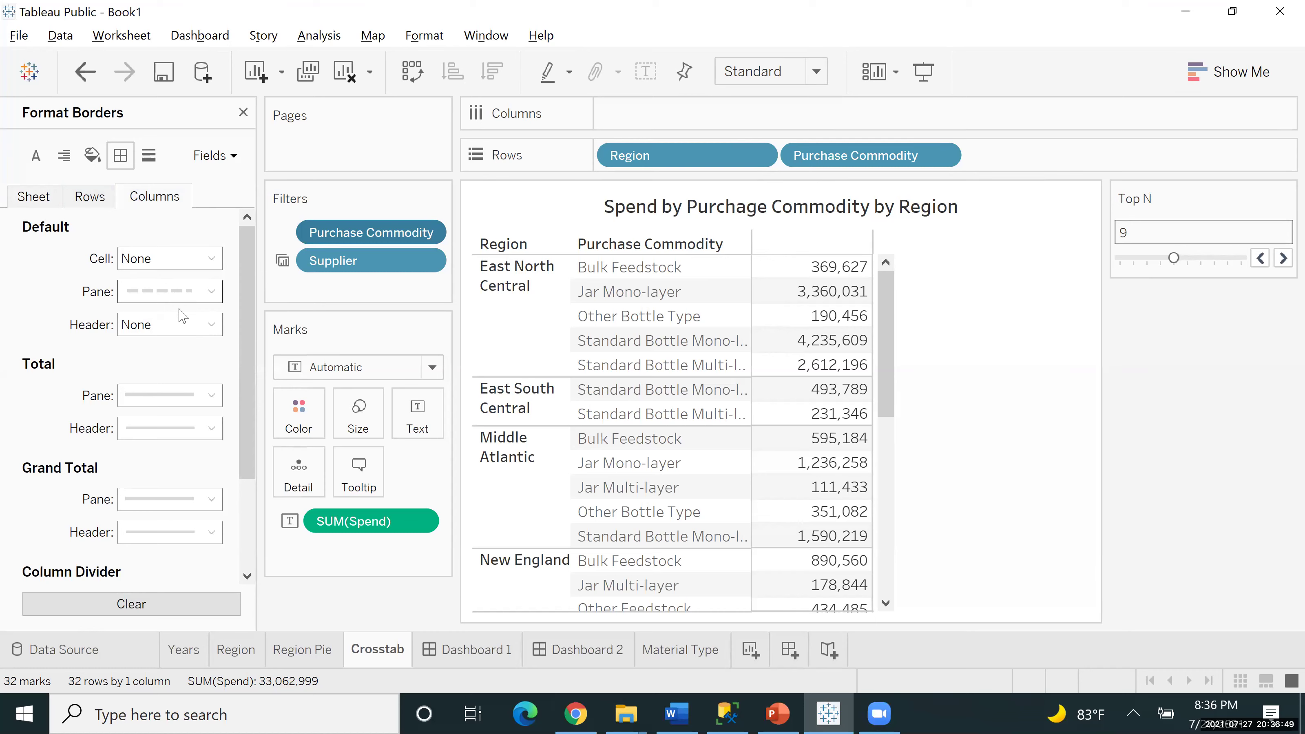
left_click(182, 292)
left_click(195, 351)
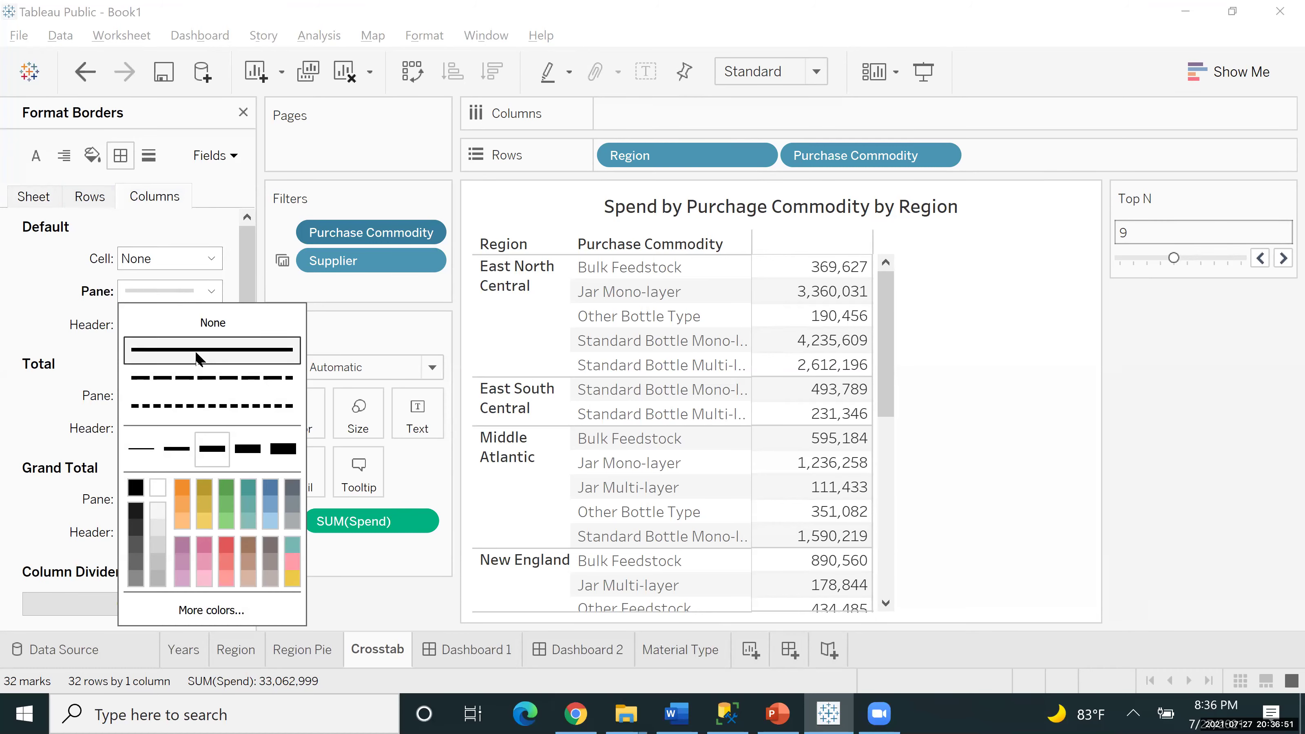
left_click(91, 197)
left_click(145, 292)
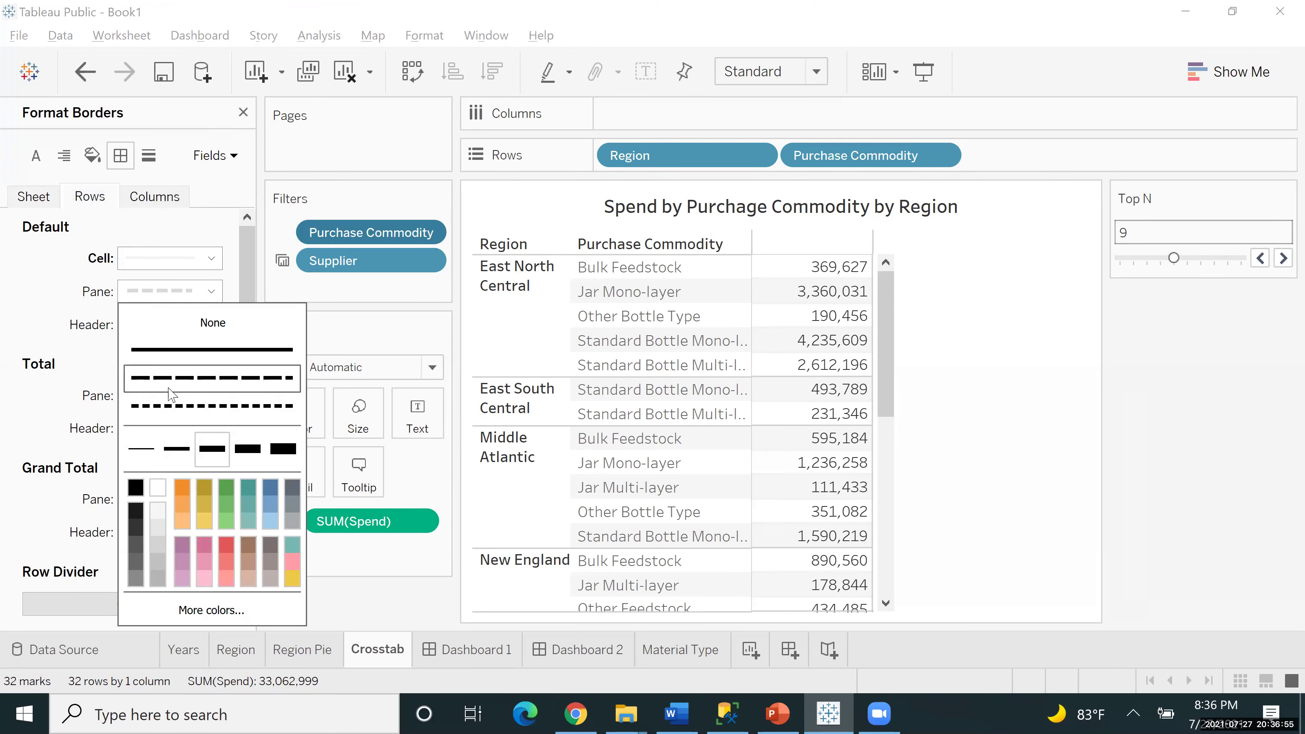
left_click(180, 353)
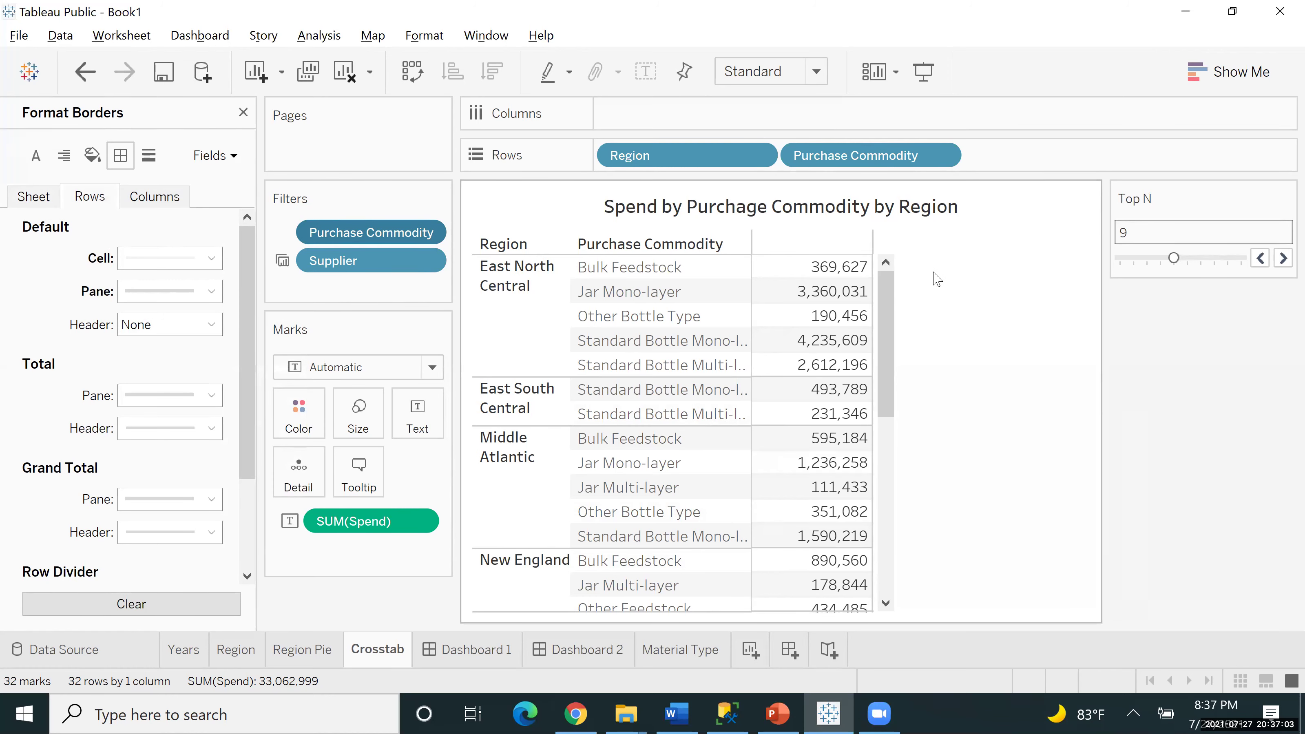
Colour the Crosstab columns' default pane border light orange.
left_click(157, 200)
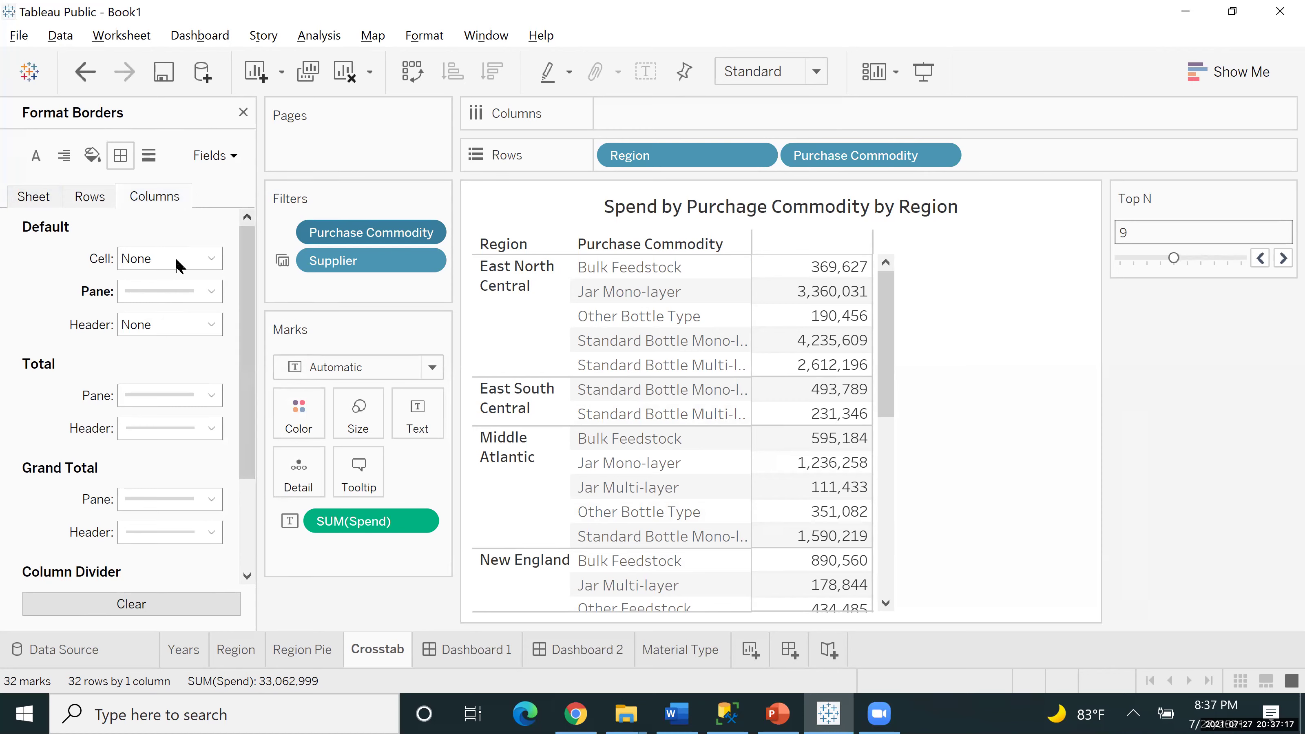
left_click(156, 292)
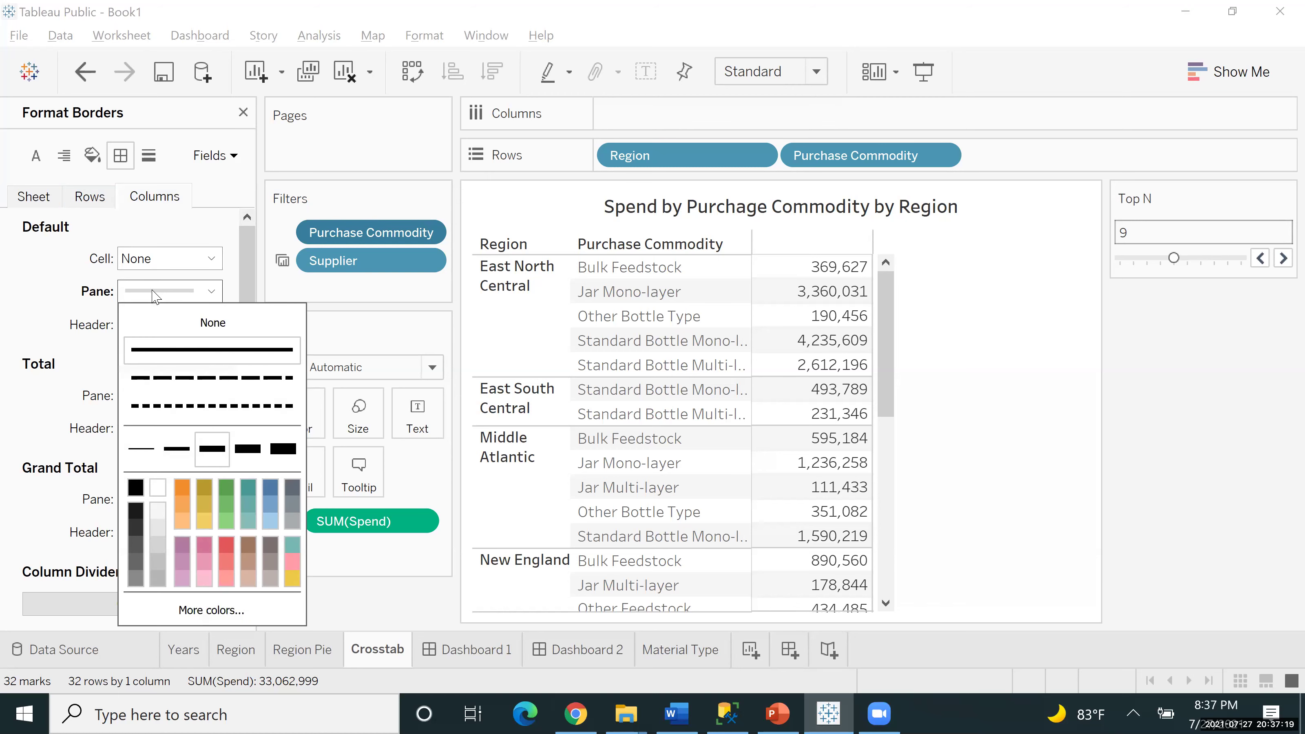
left_click(183, 509)
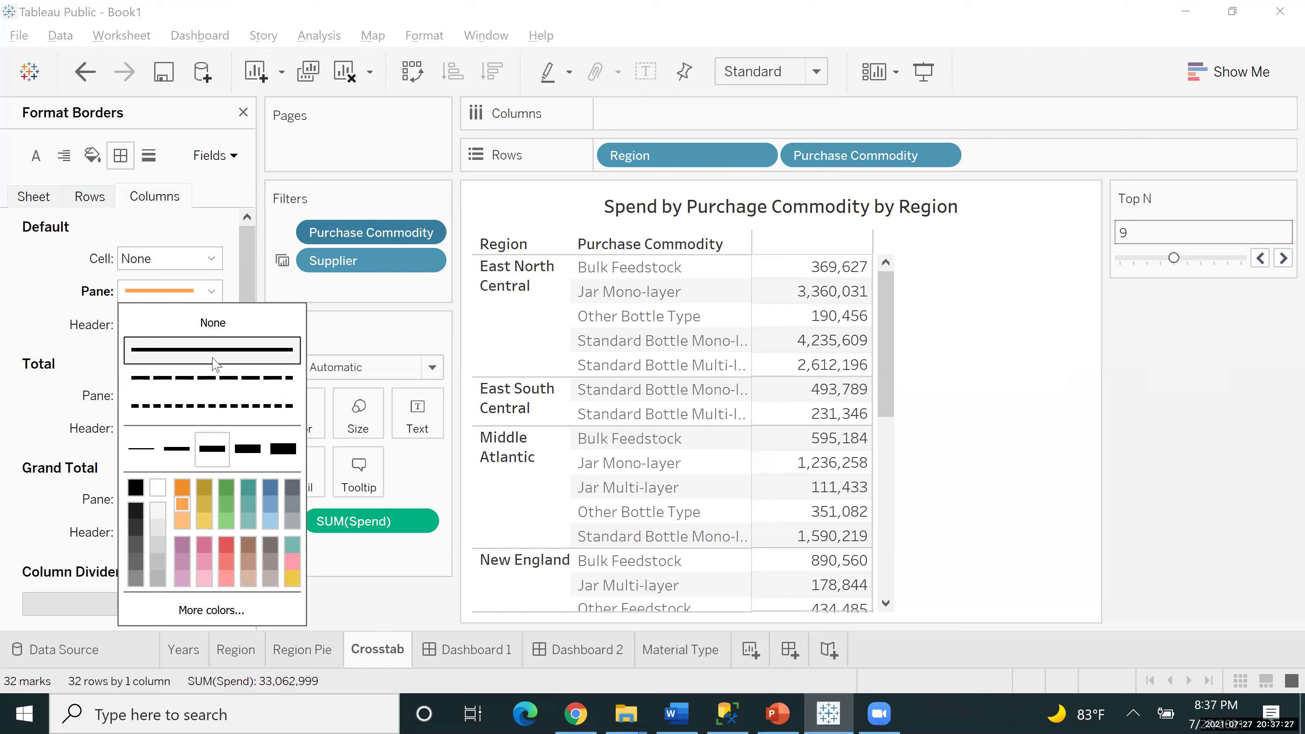
left_click(101, 367)
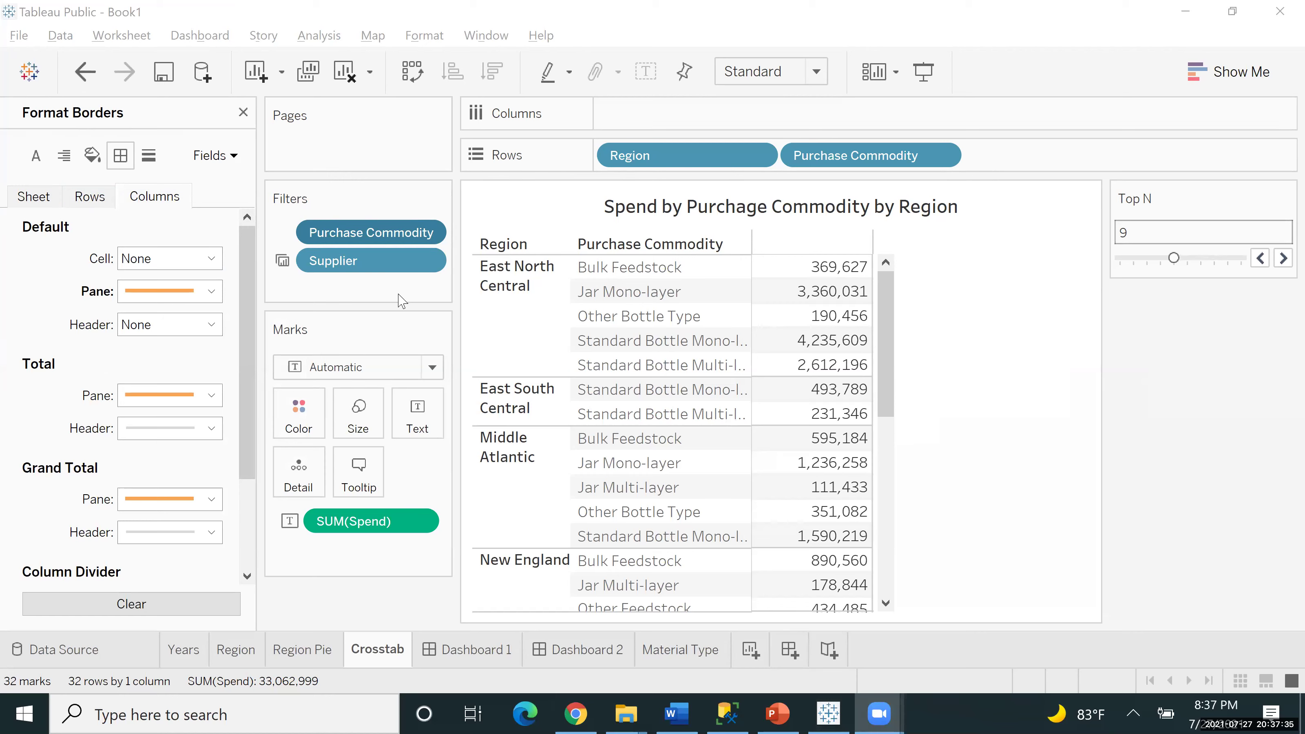
left_click(730, 418)
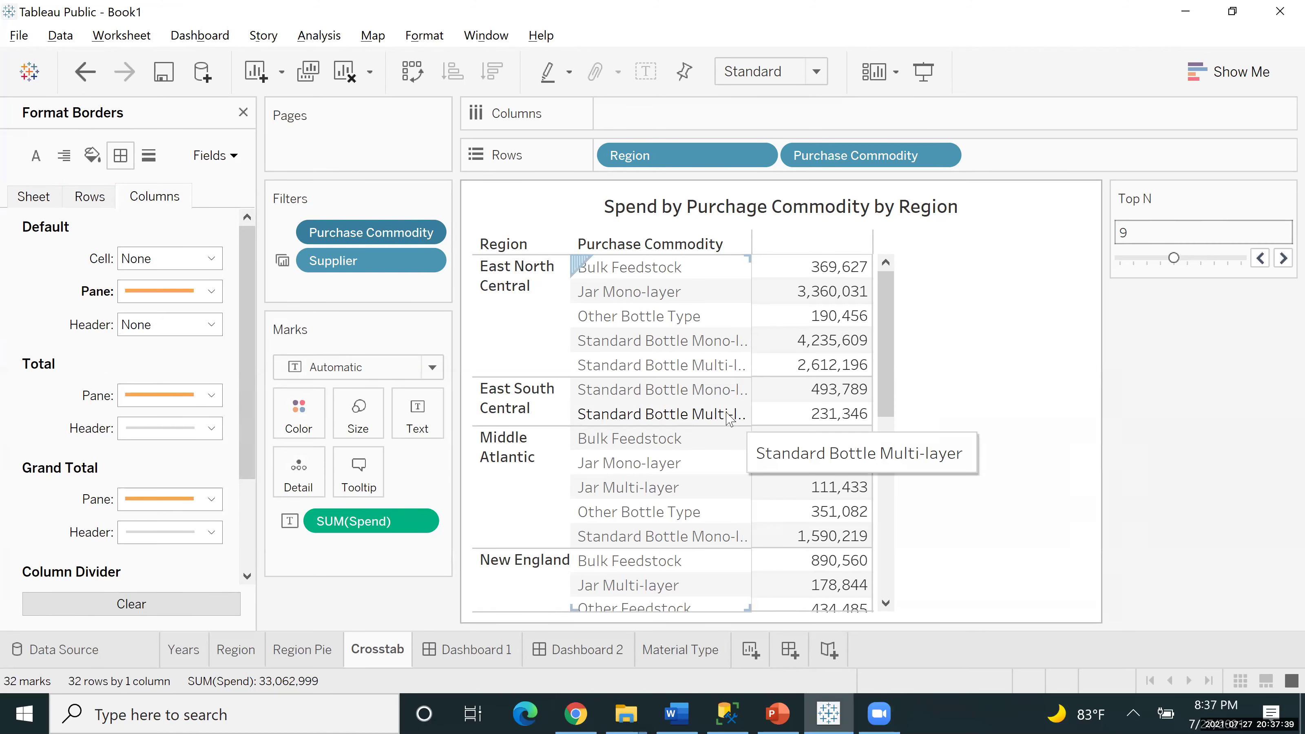
Set the whole sheet's default pane border to the second thickness and colour it orange.
left_click(33, 197)
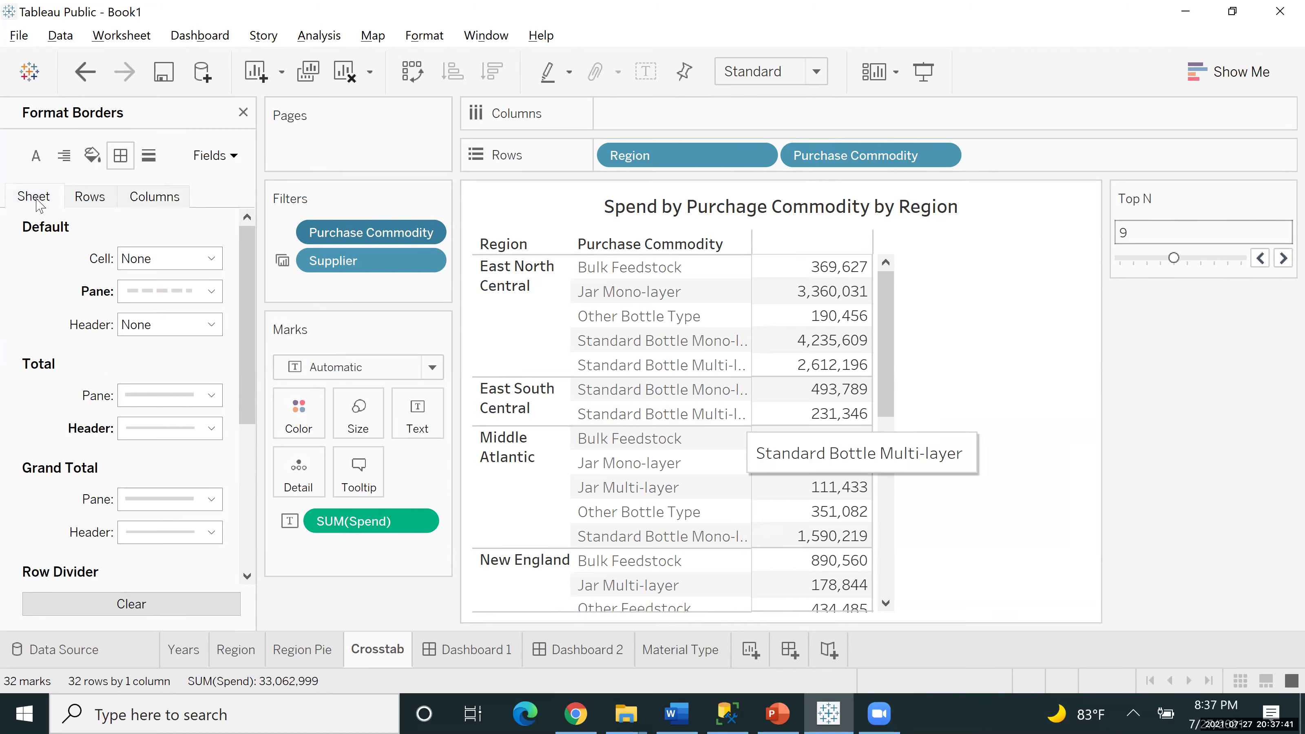
left_click(189, 296)
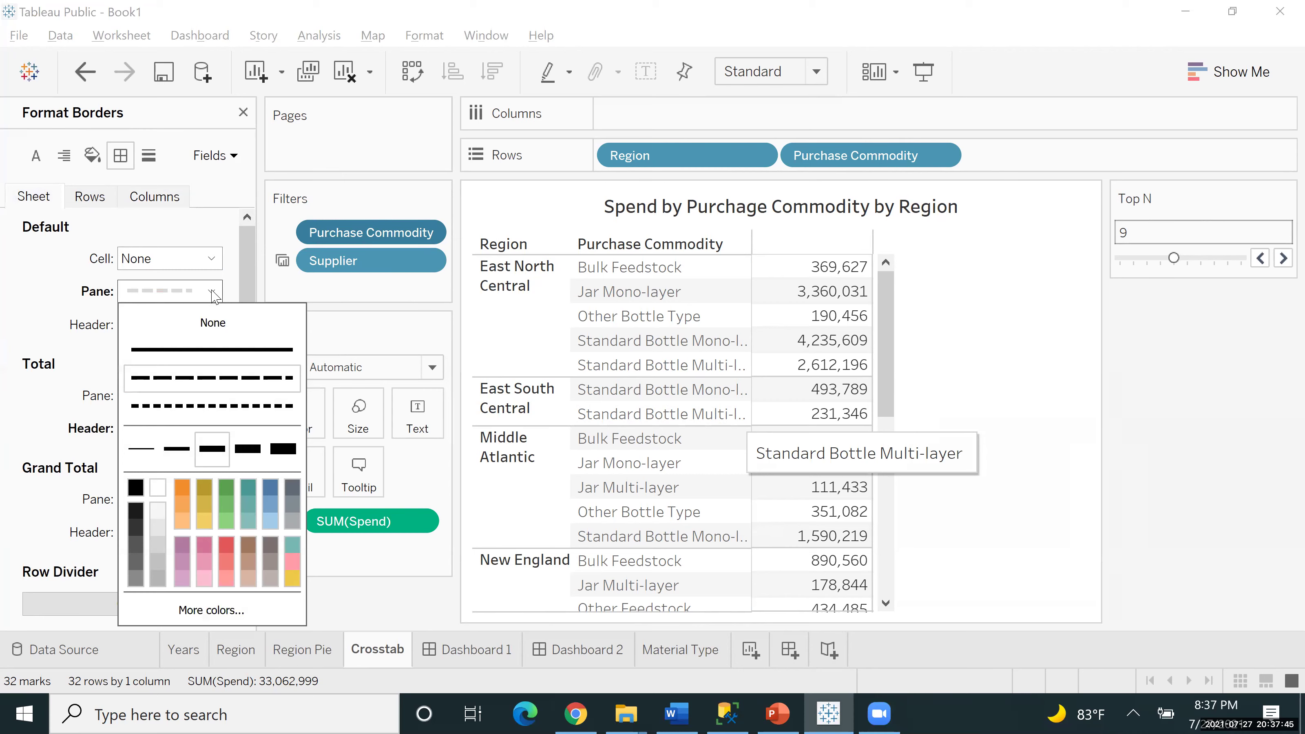
left_click(177, 448)
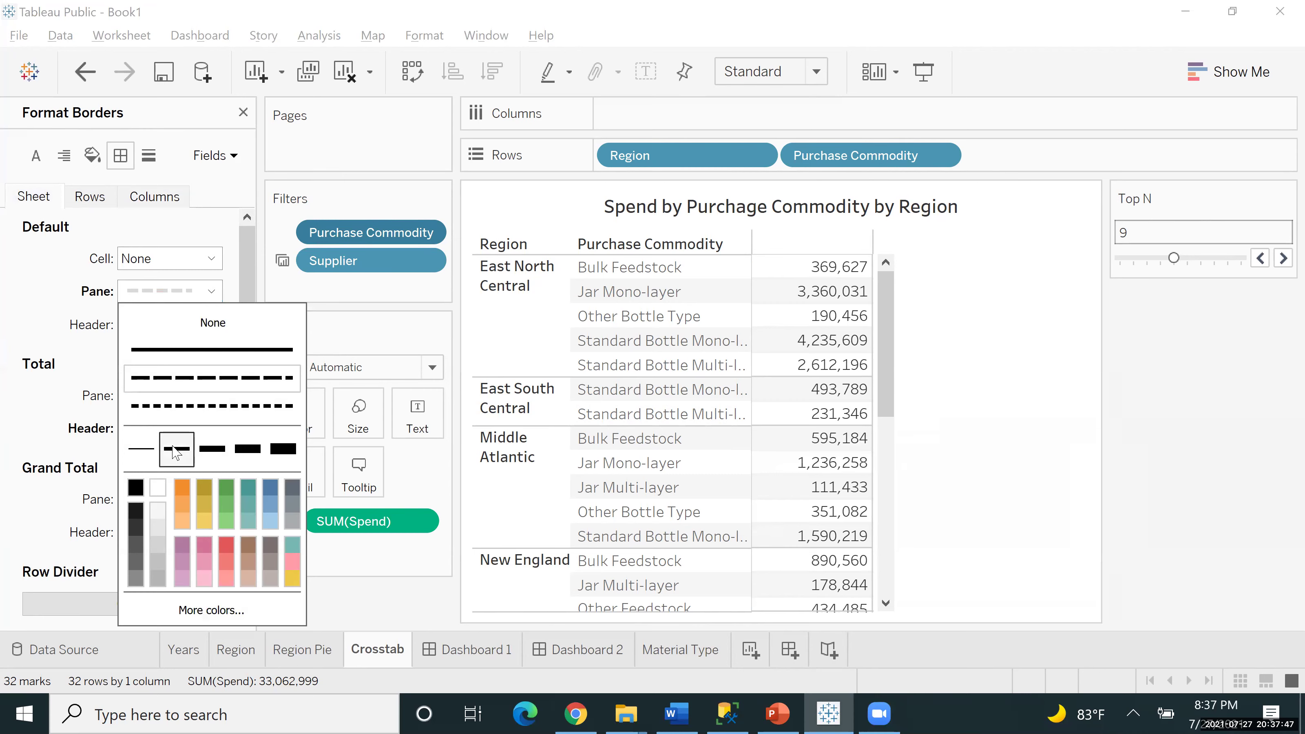
left_click(182, 488)
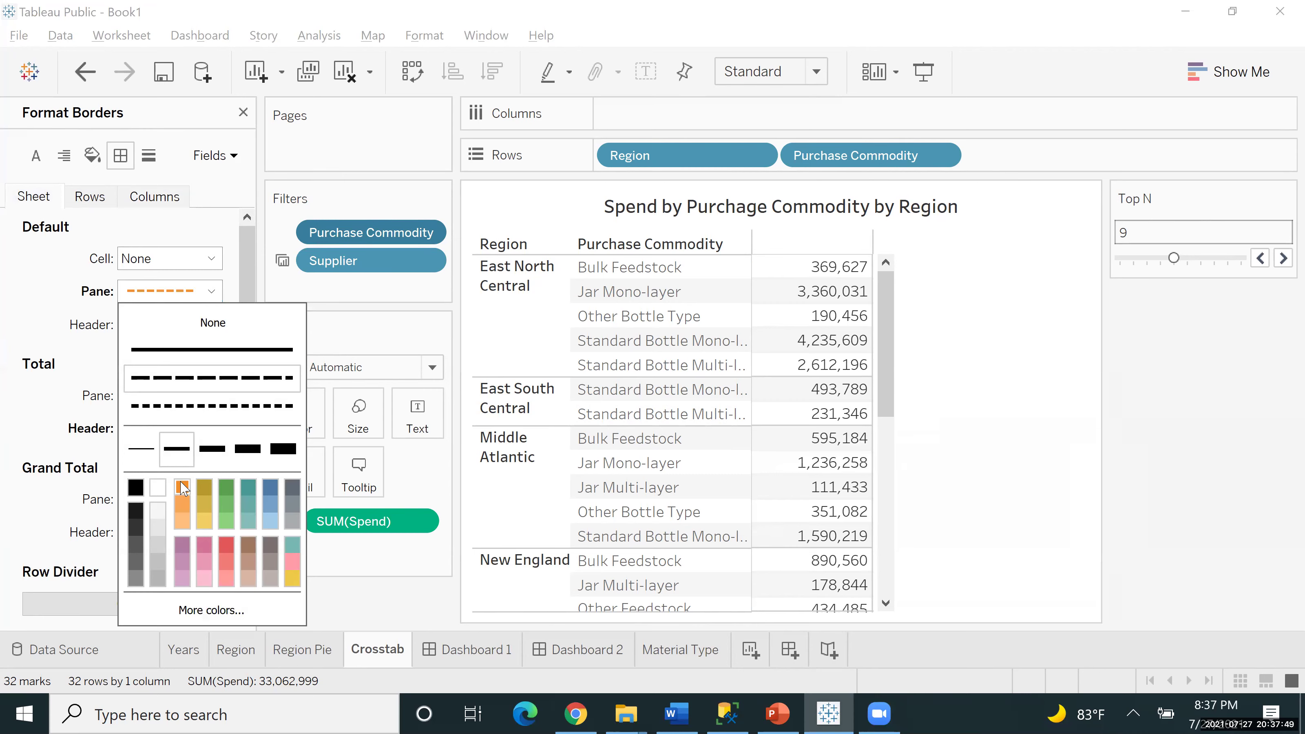
left_click(53, 409)
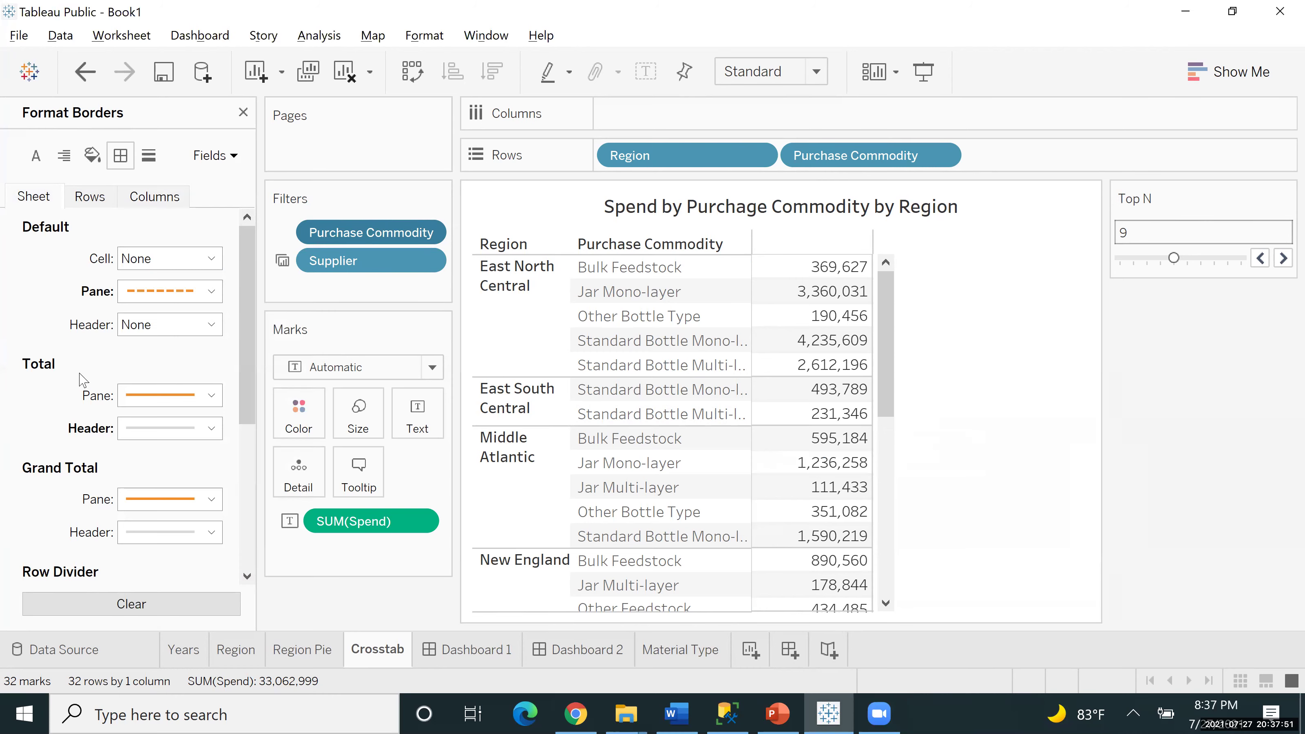
Give the whole sheet's default cell border a line of the second thickness in orange.
left_click(169, 261)
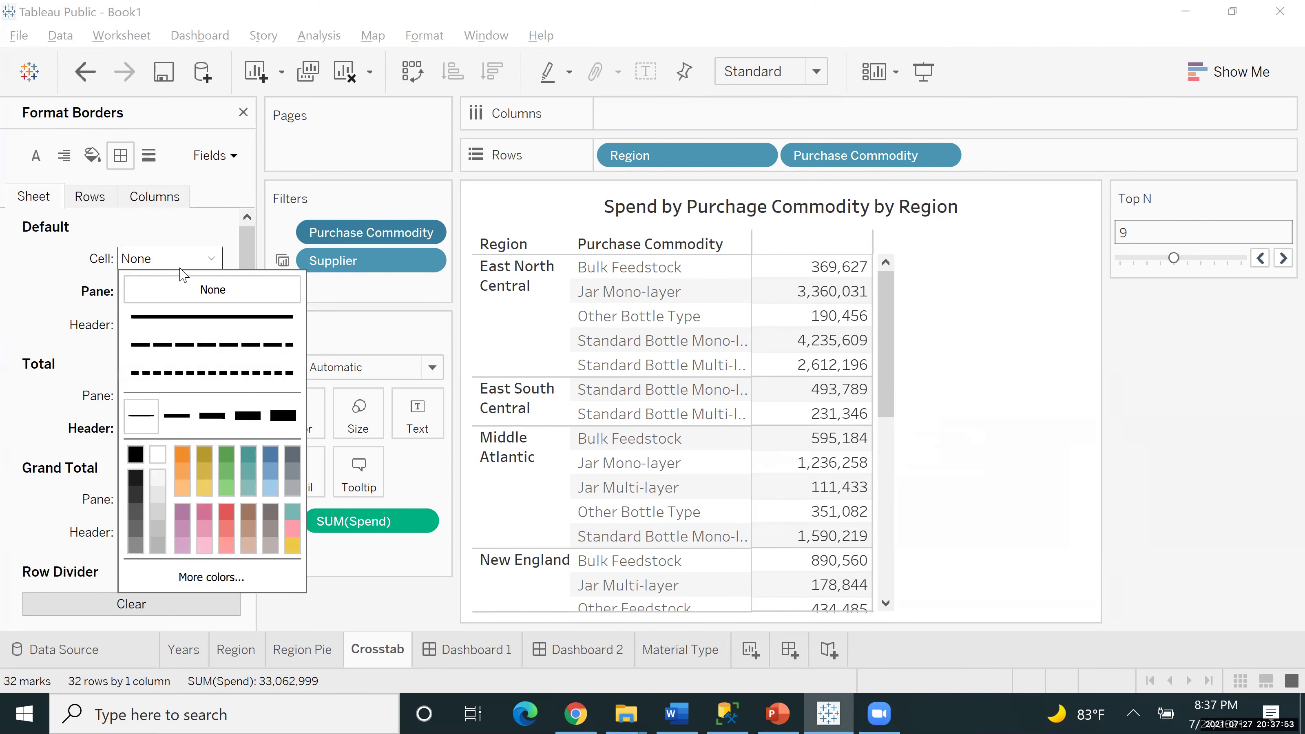
left_click(174, 415)
left_click(186, 454)
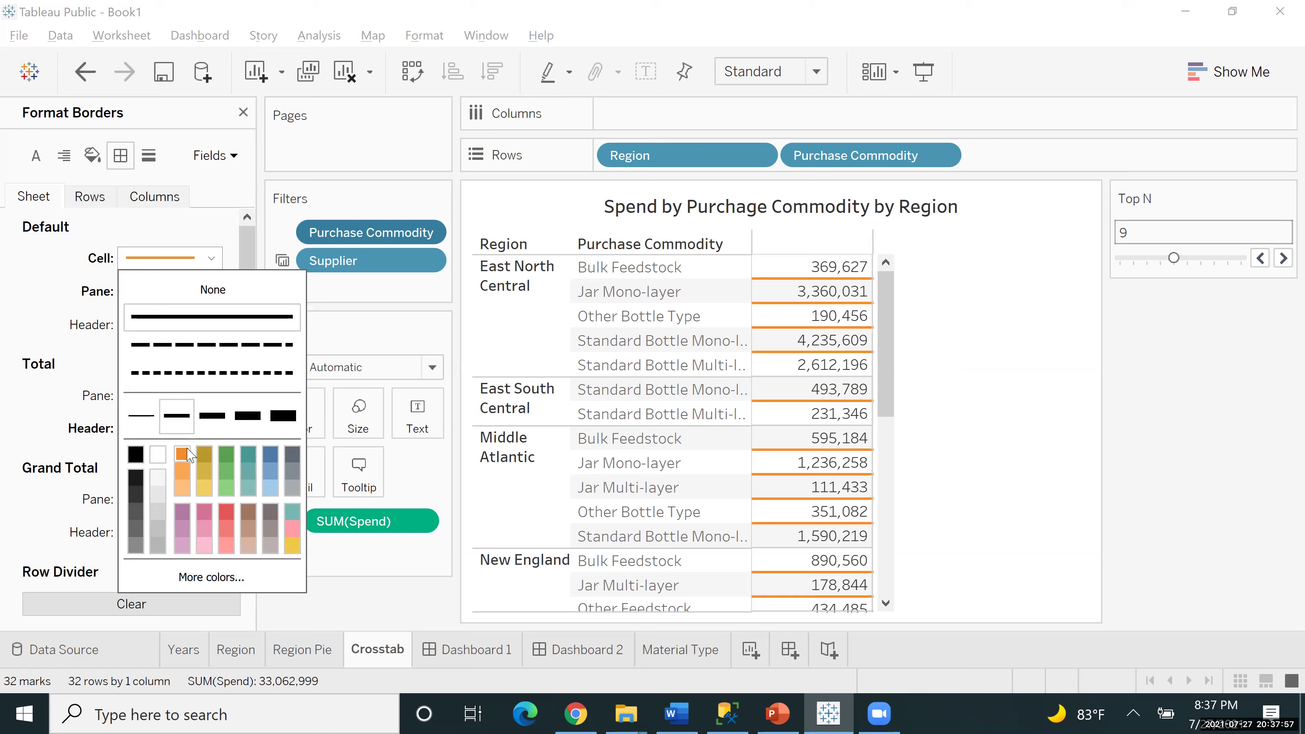
left_click(85, 387)
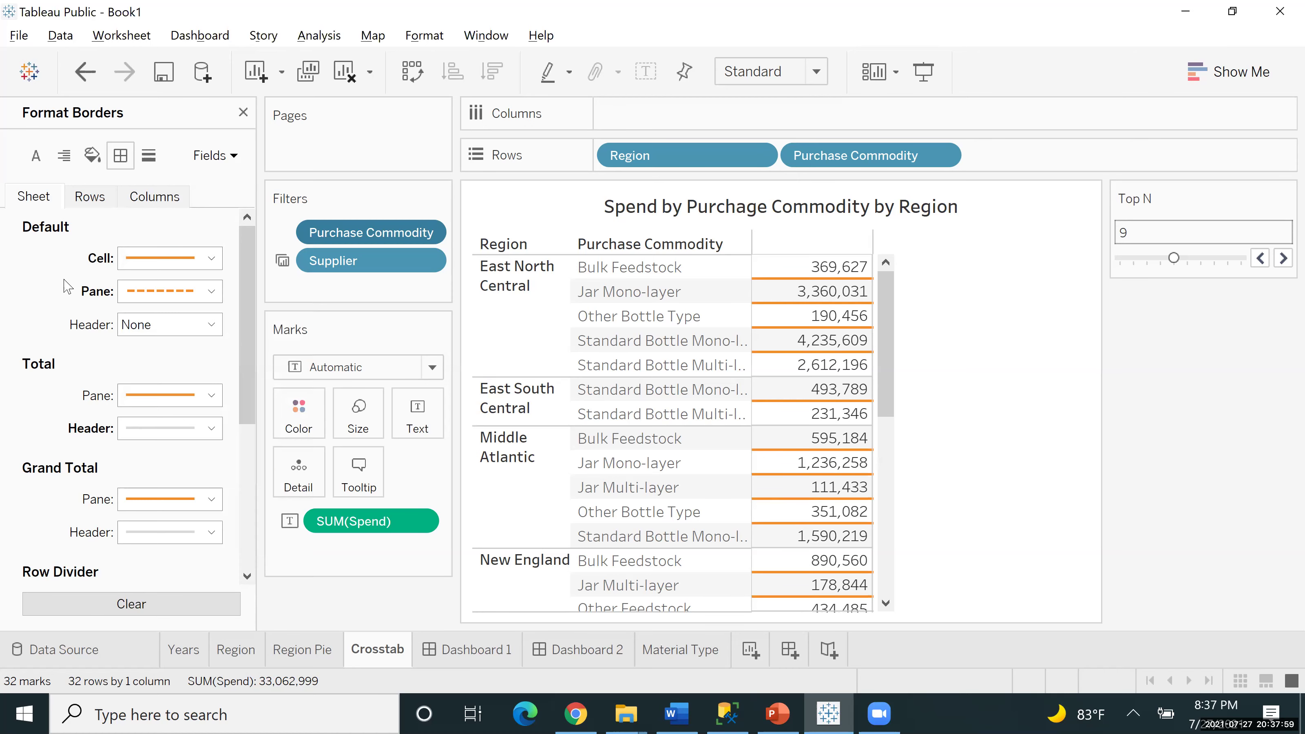
left_click(78, 199)
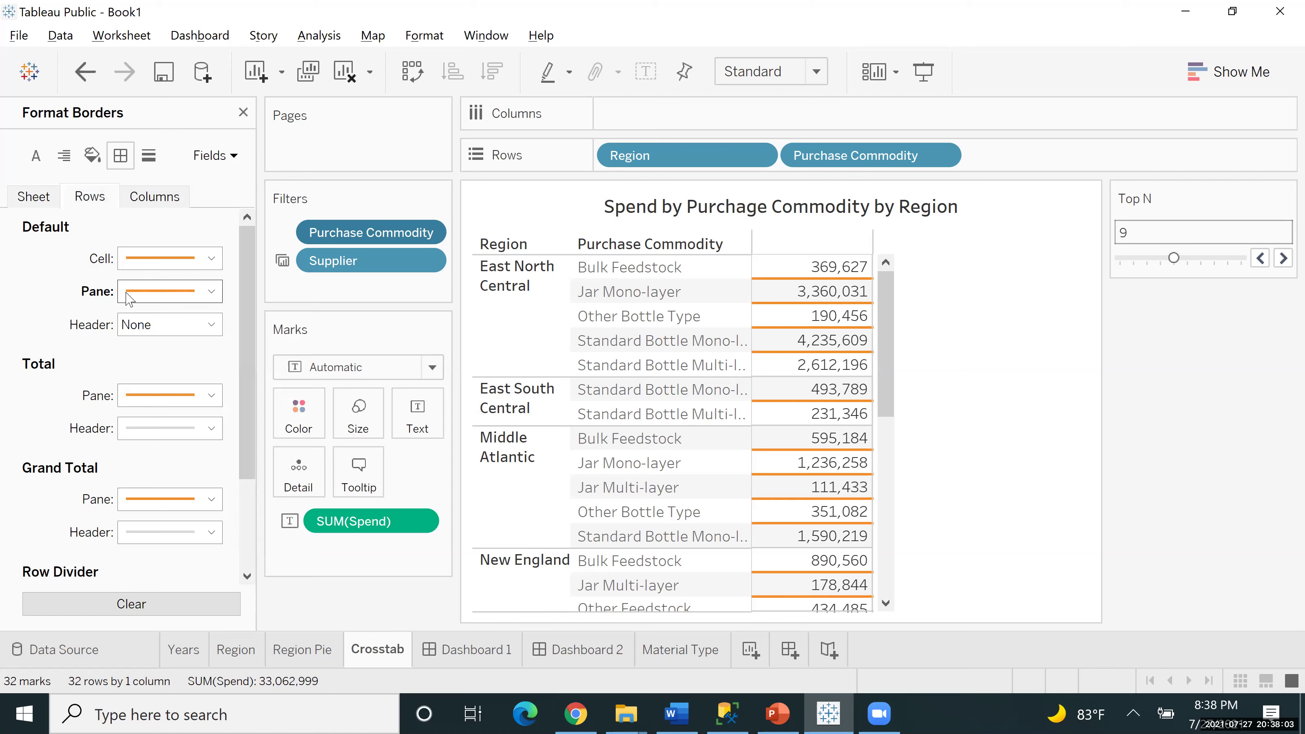
Fit the Crosstab to Entire View.
left_click(816, 71)
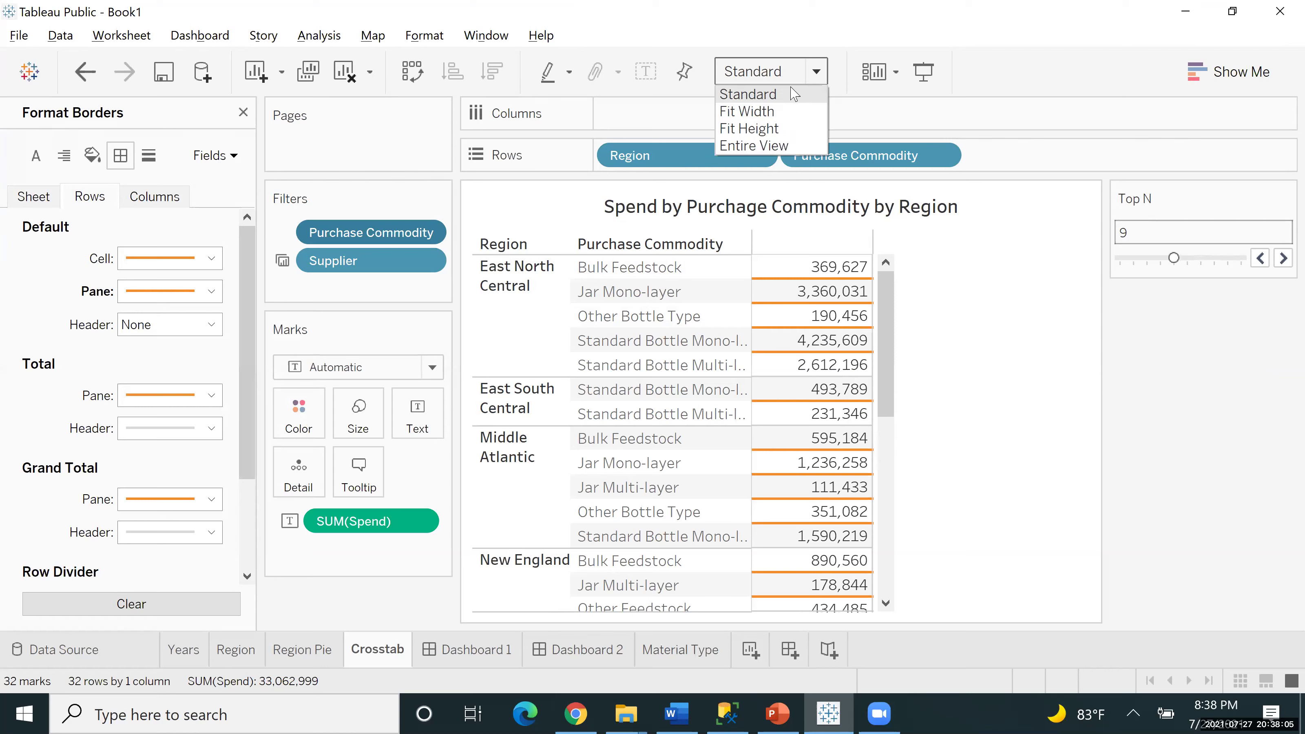
left_click(821, 77)
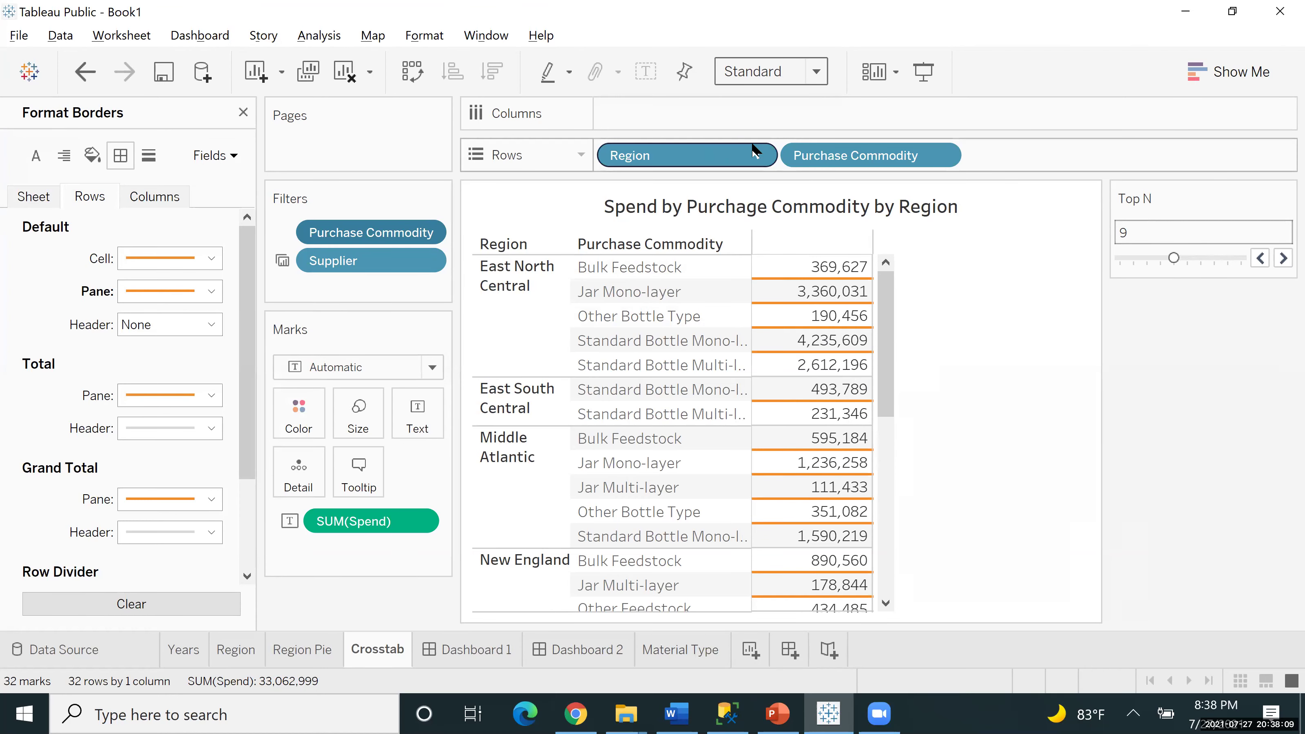
left_click(806, 81)
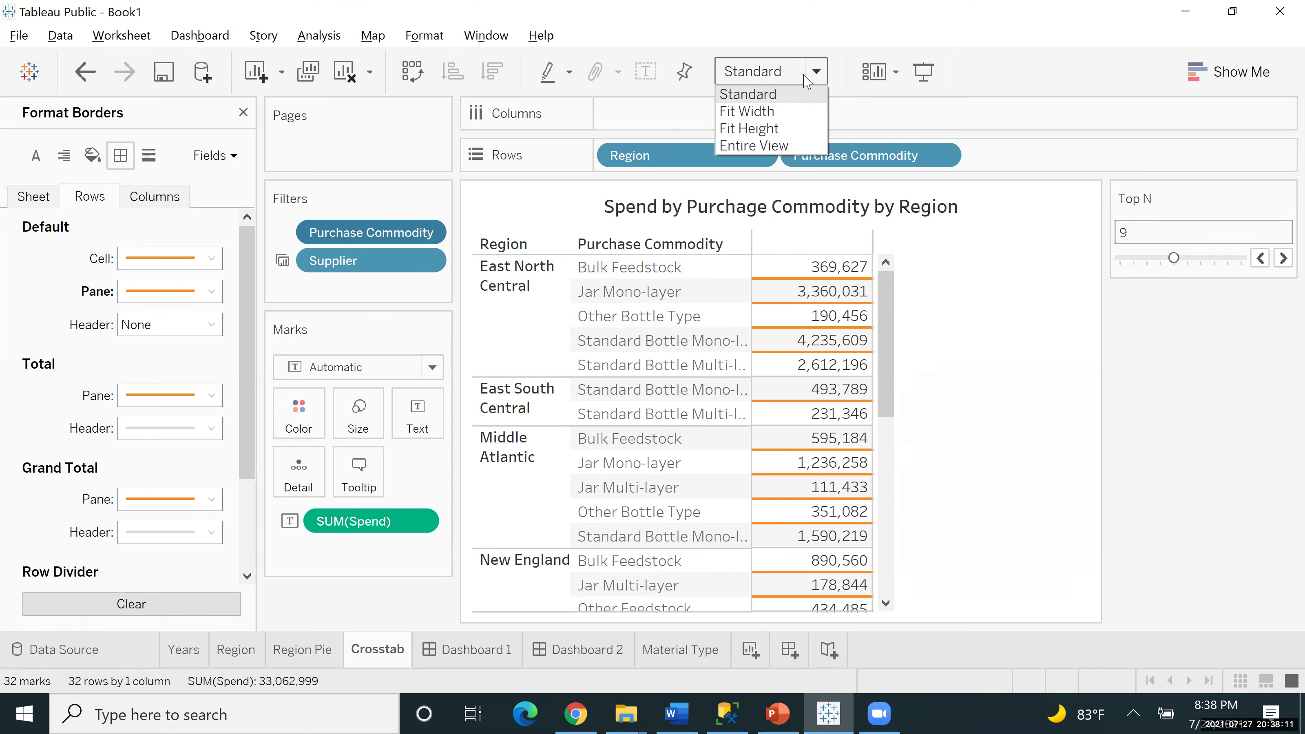
left_click(756, 146)
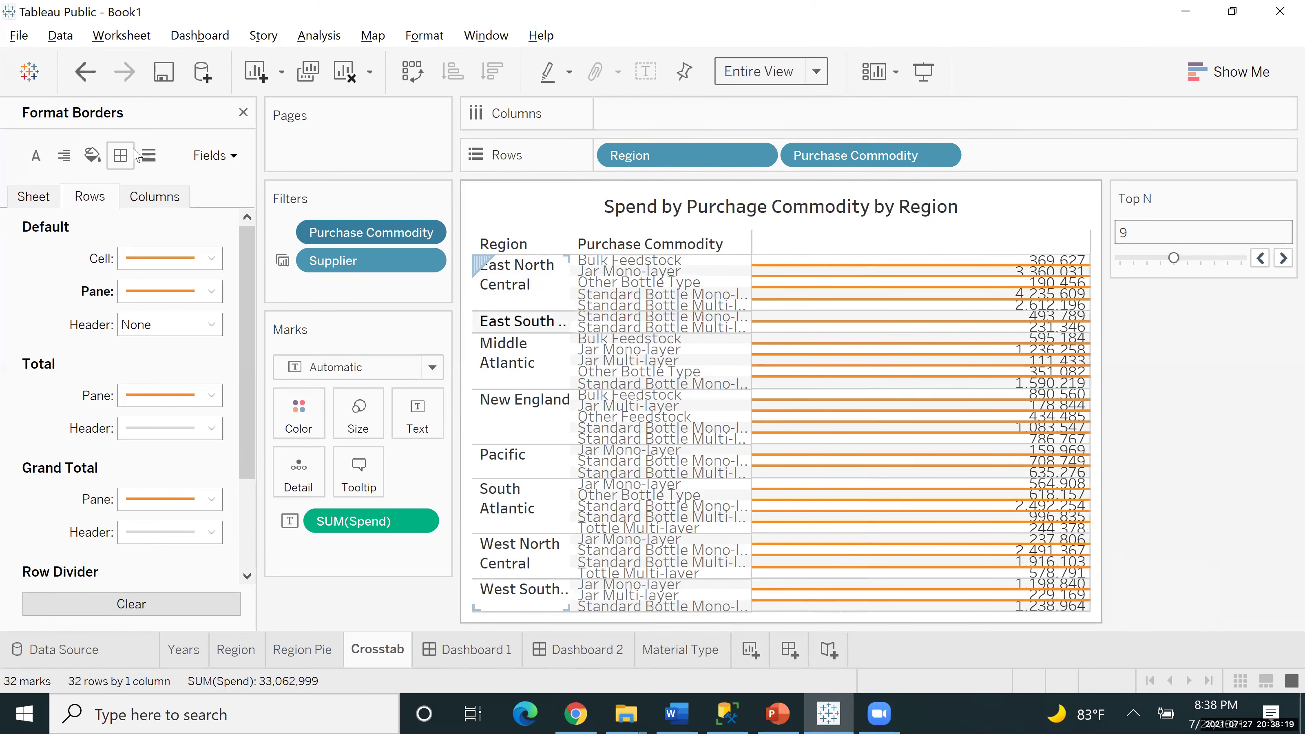
Format the Crosstab's column divider pane border with an orange line of the second thickness.
left_click(160, 201)
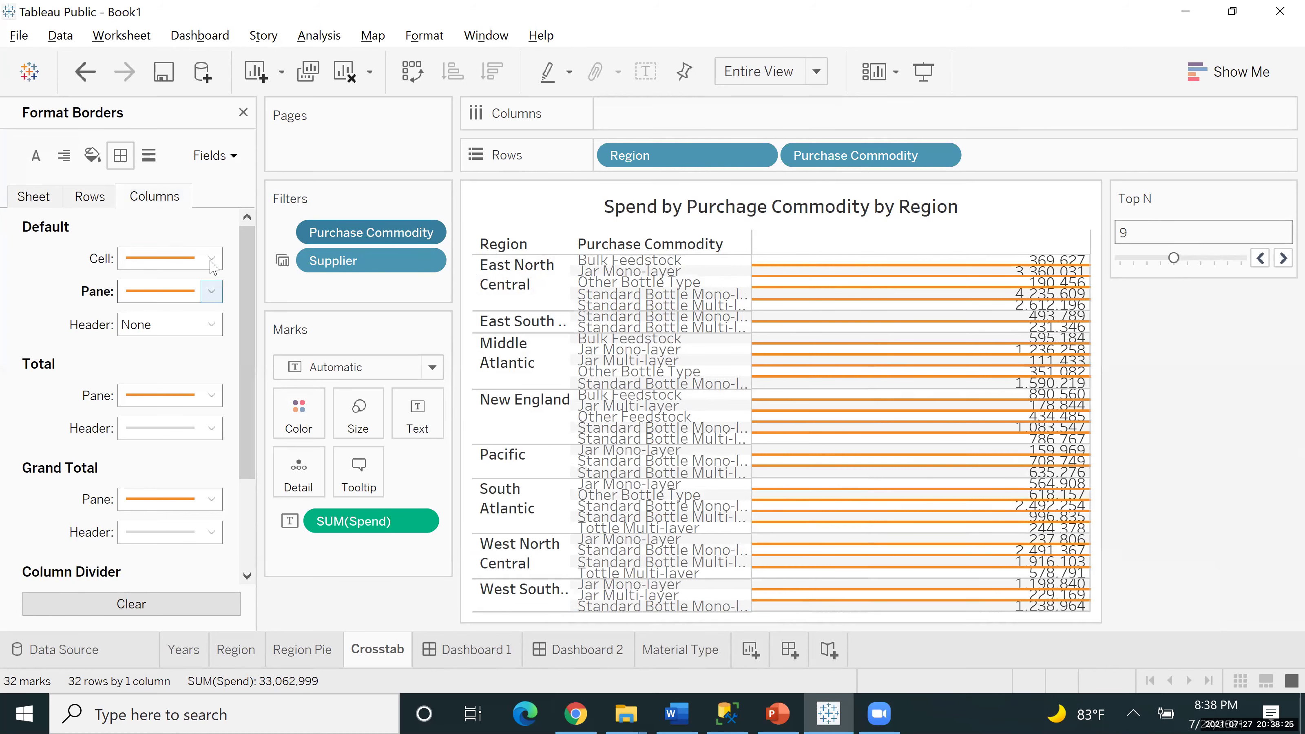
scroll(103, 545, "down", 3)
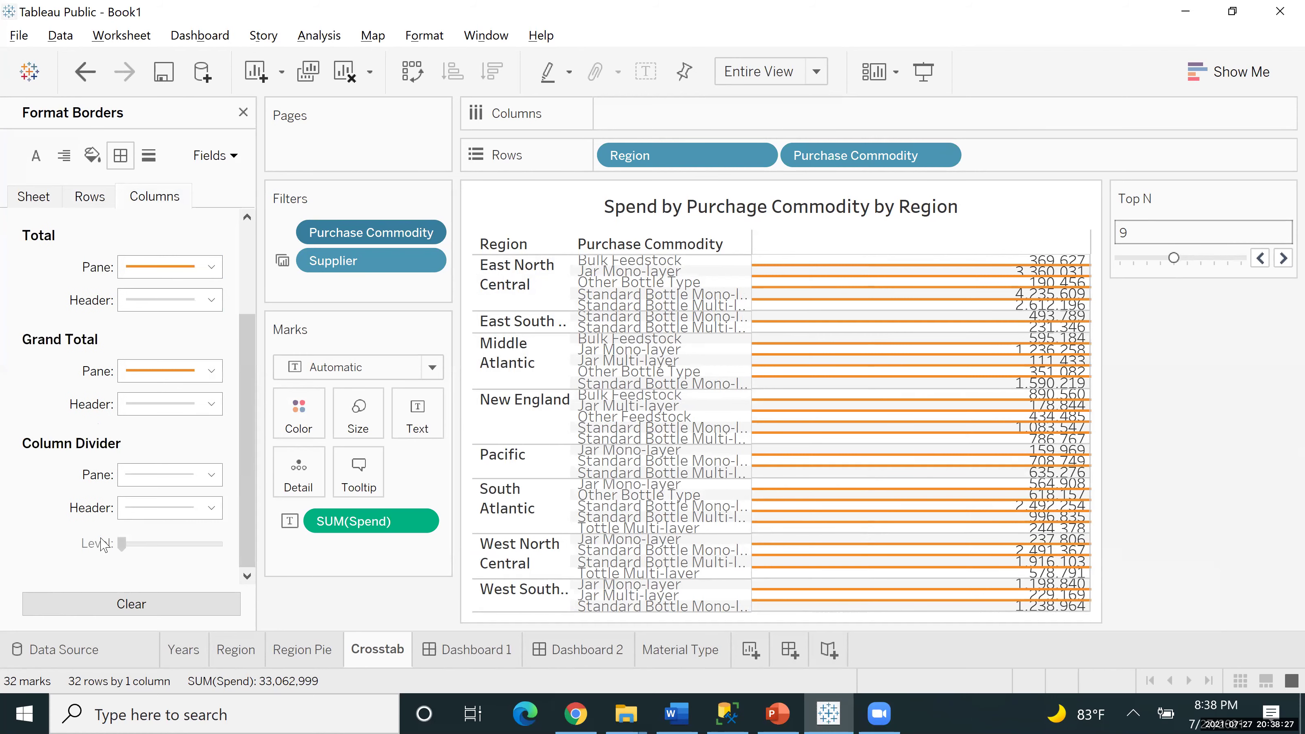
left_click(211, 476)
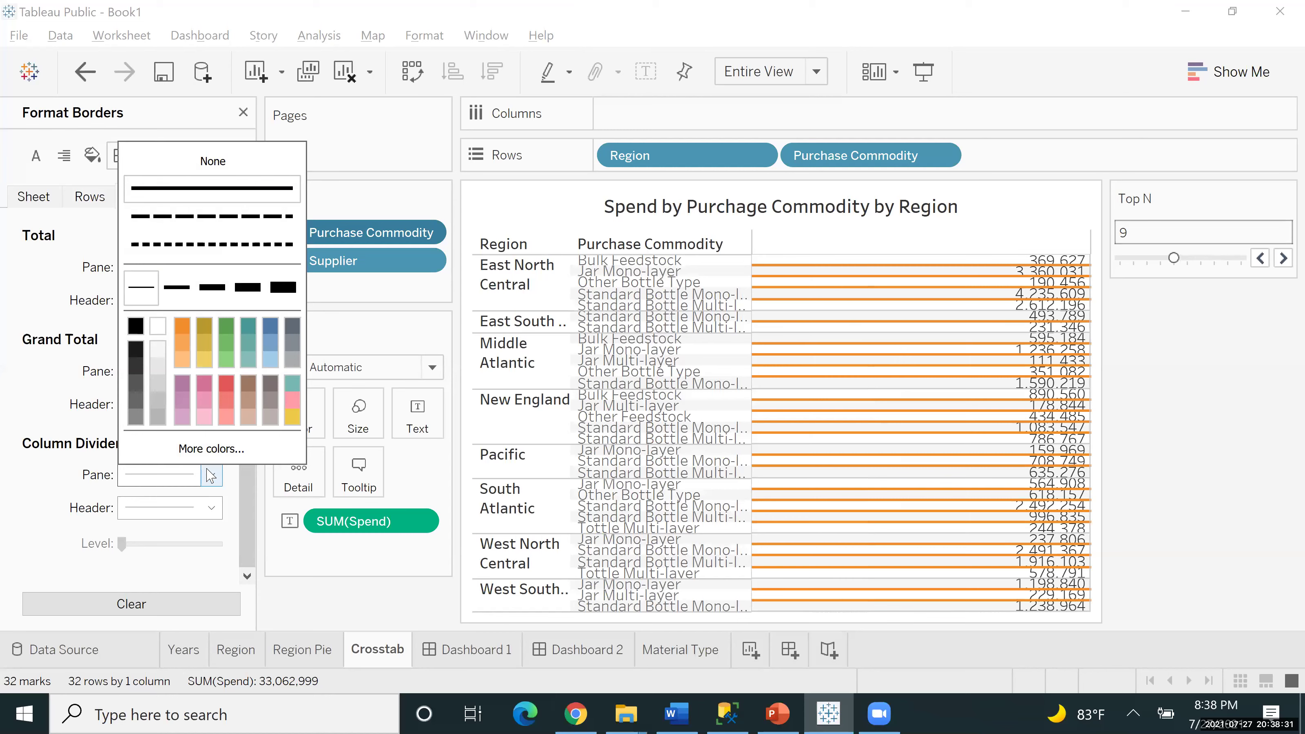
left_click(176, 287)
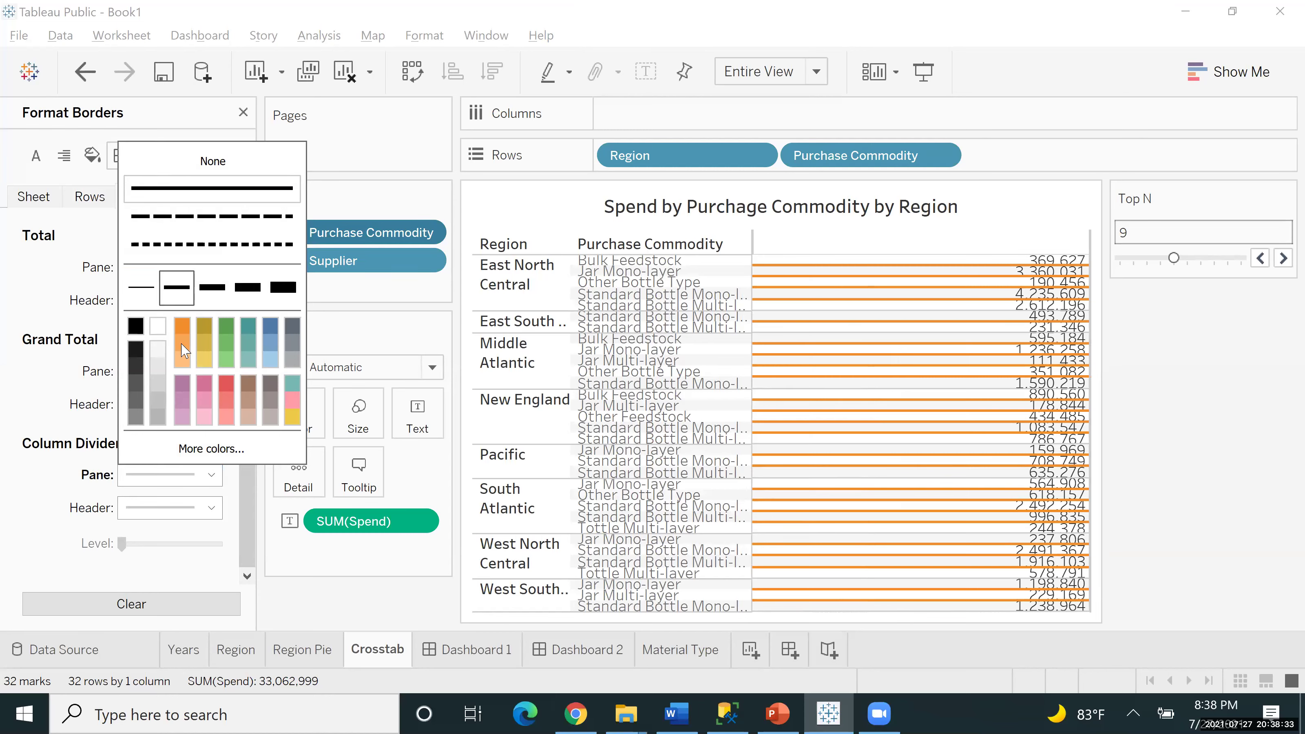
left_click(183, 325)
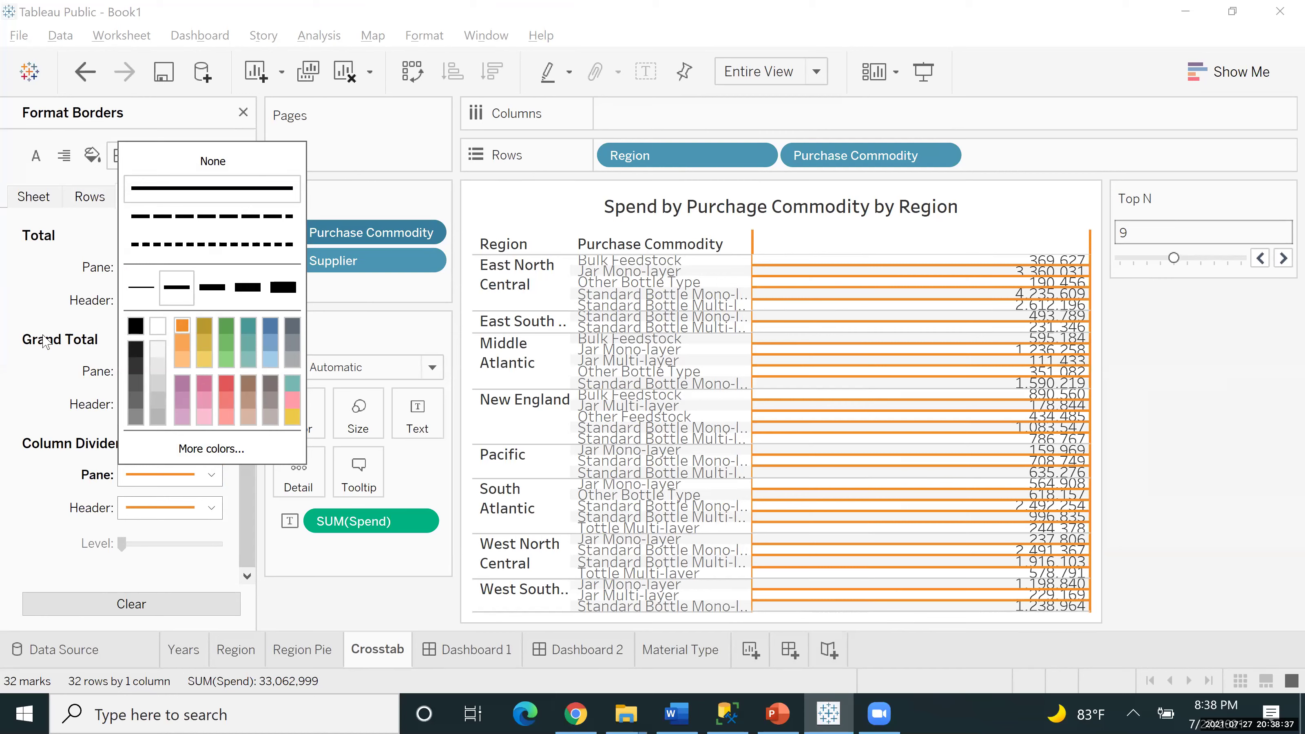
left_click(46, 360)
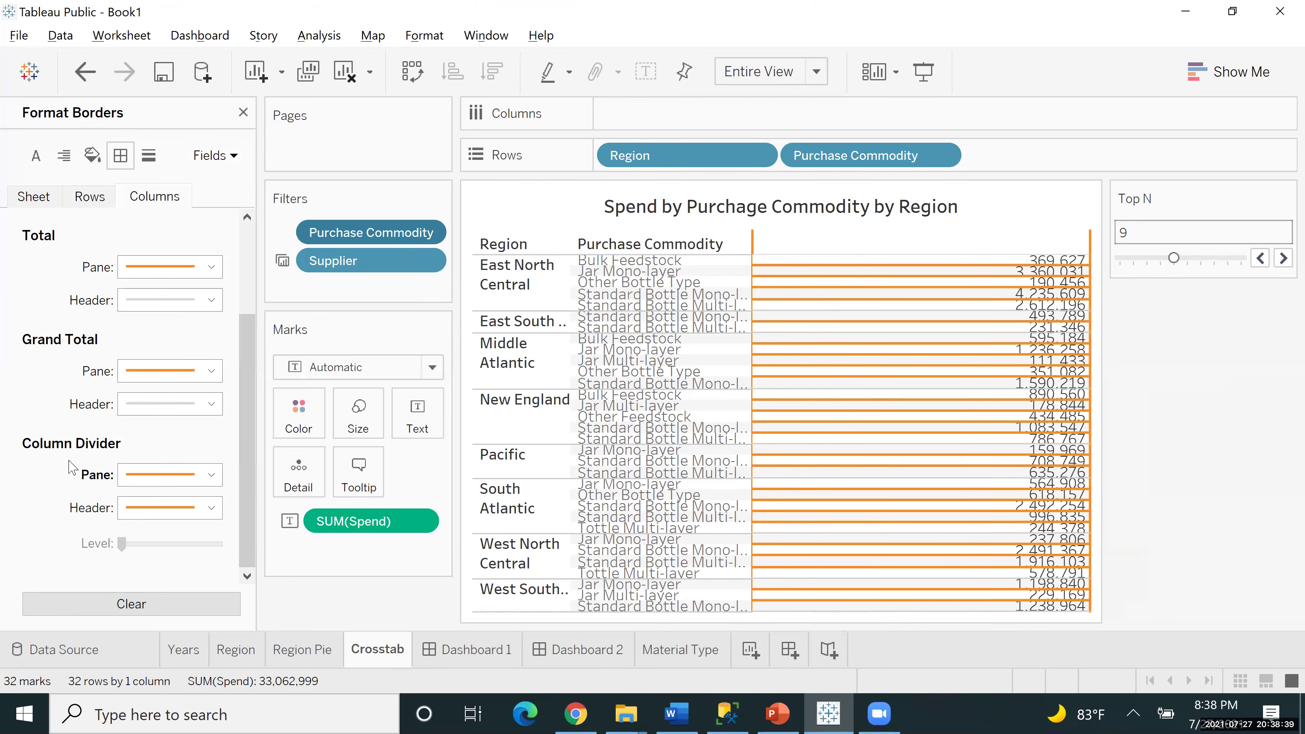
Format the Crosstab's row divider pane border with an orange line of the second thickness.
left_click(90, 196)
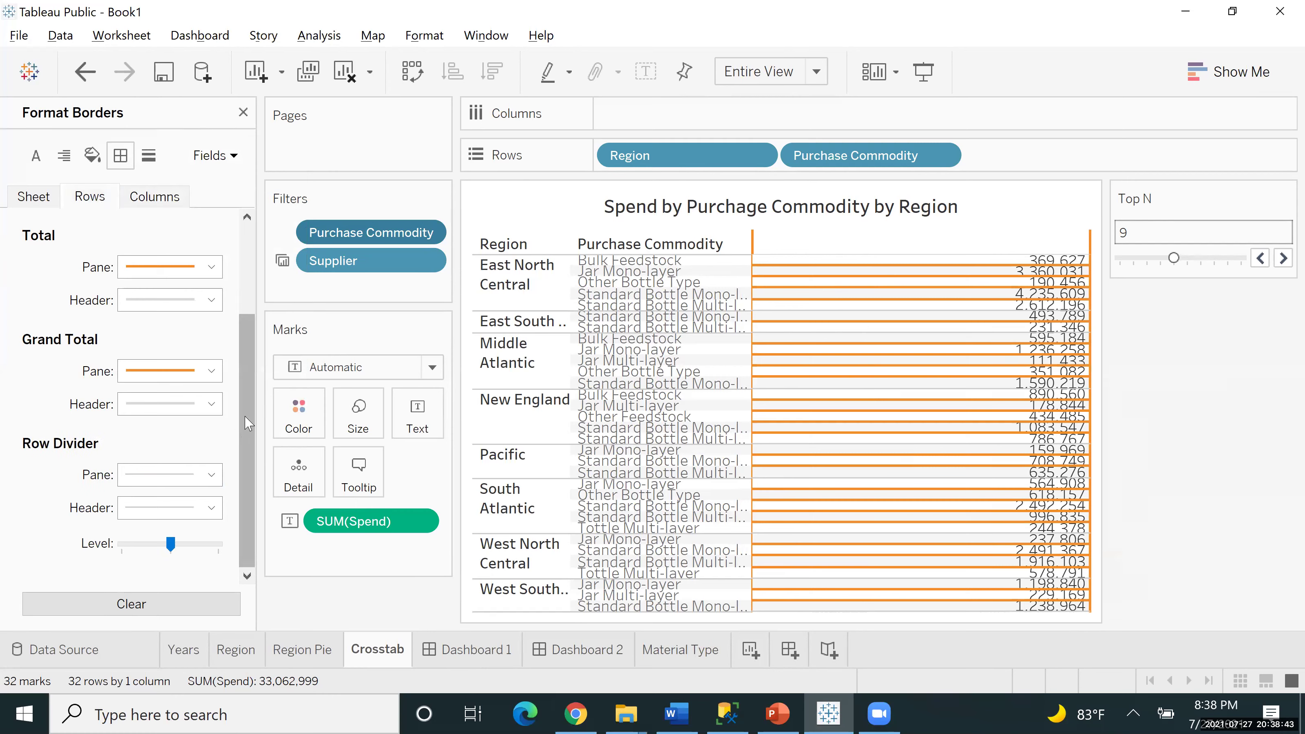
left_click(211, 475)
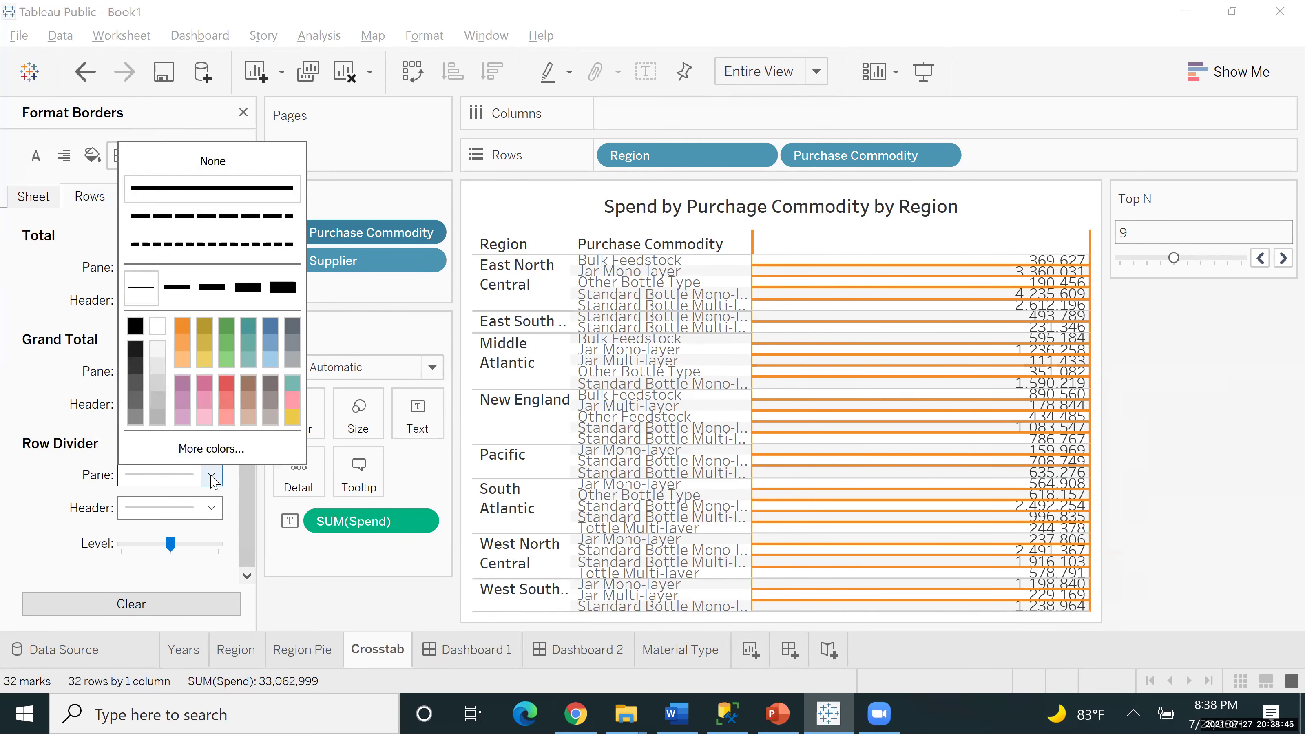
left_click(177, 286)
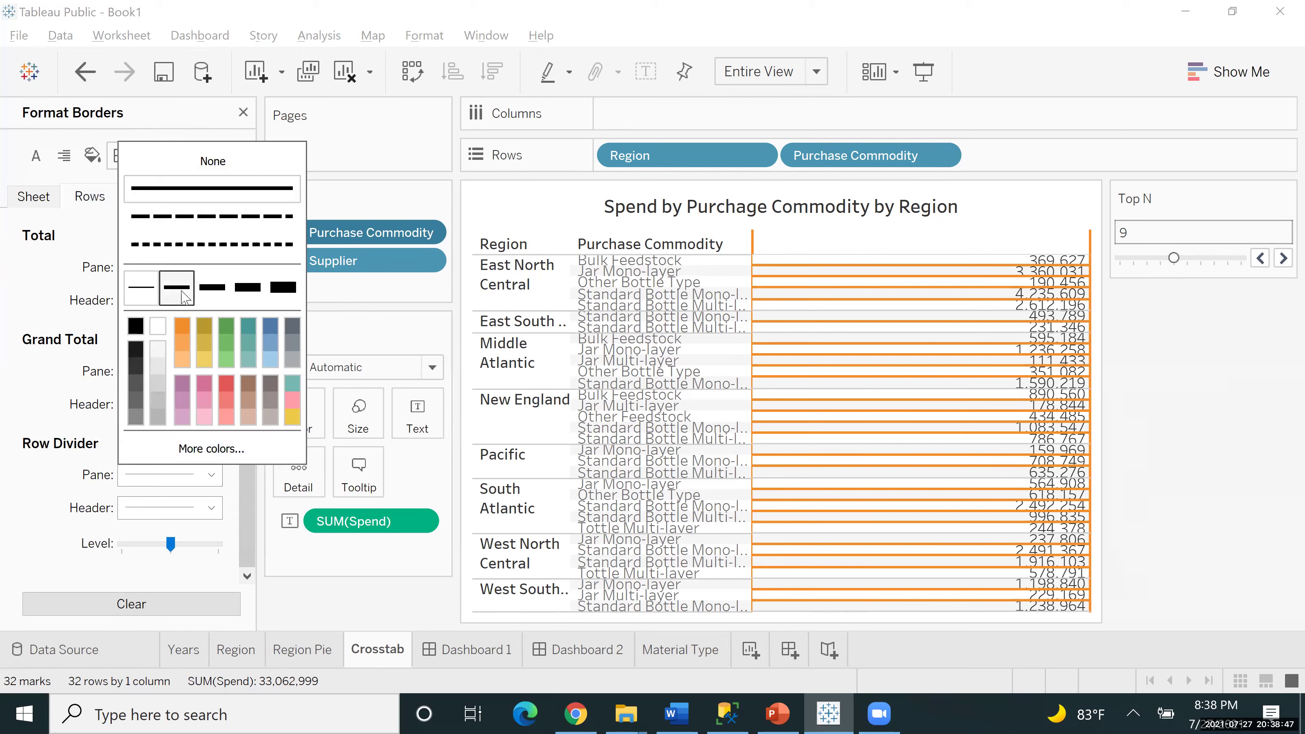
left_click(182, 324)
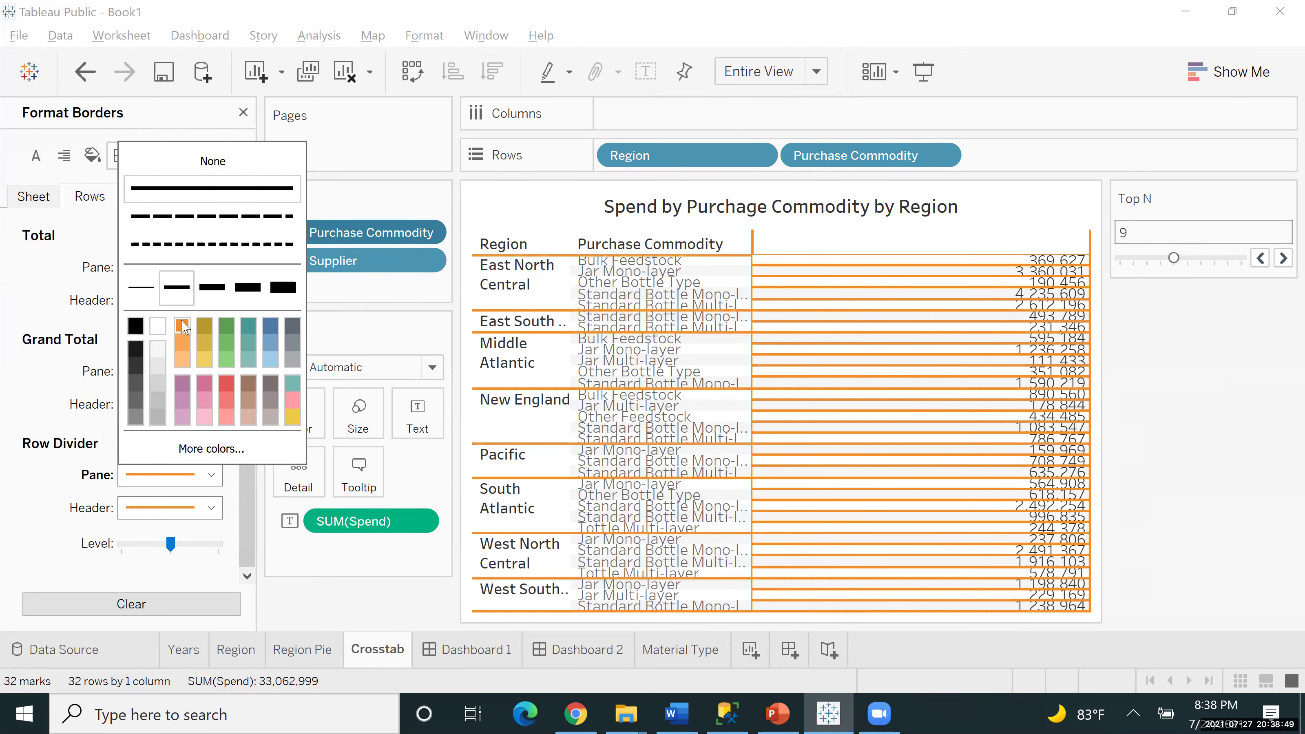
left_click(51, 349)
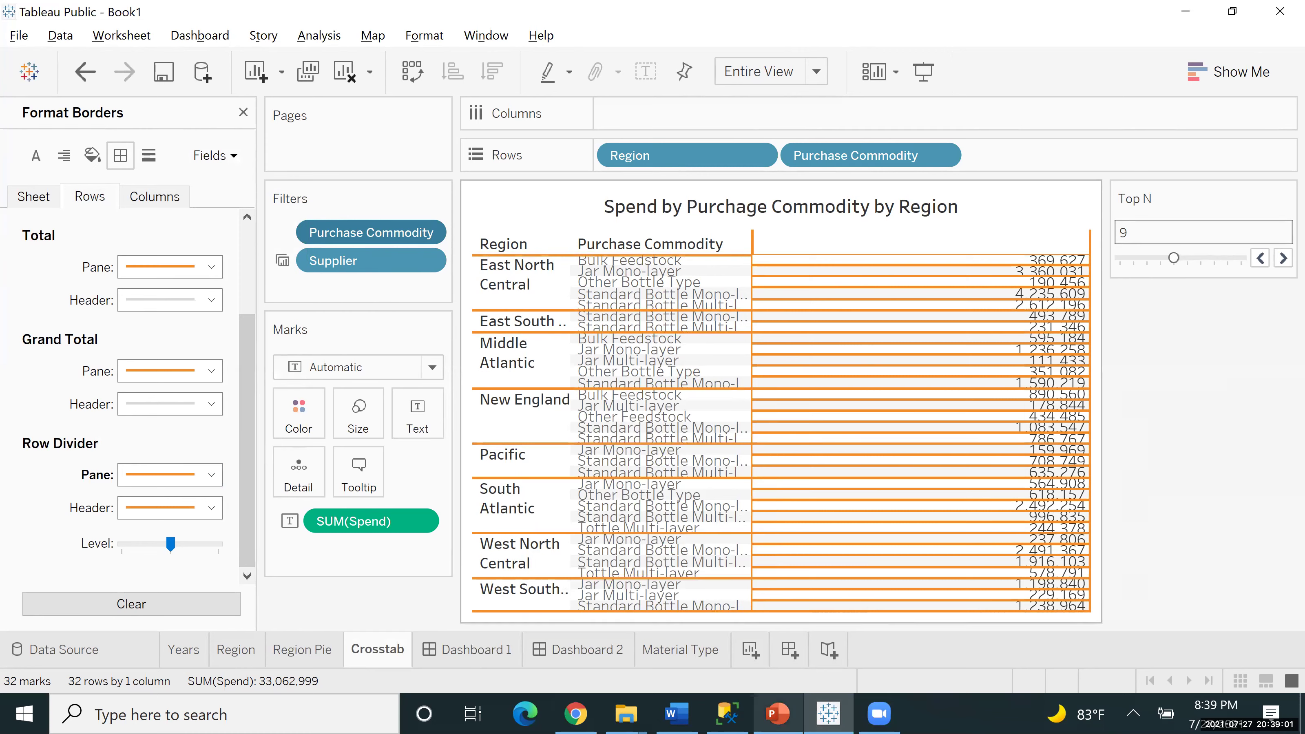
Switch to PowerPoint and read tasks 5 and 6 of the Tableau exercise.
left_click(777, 713)
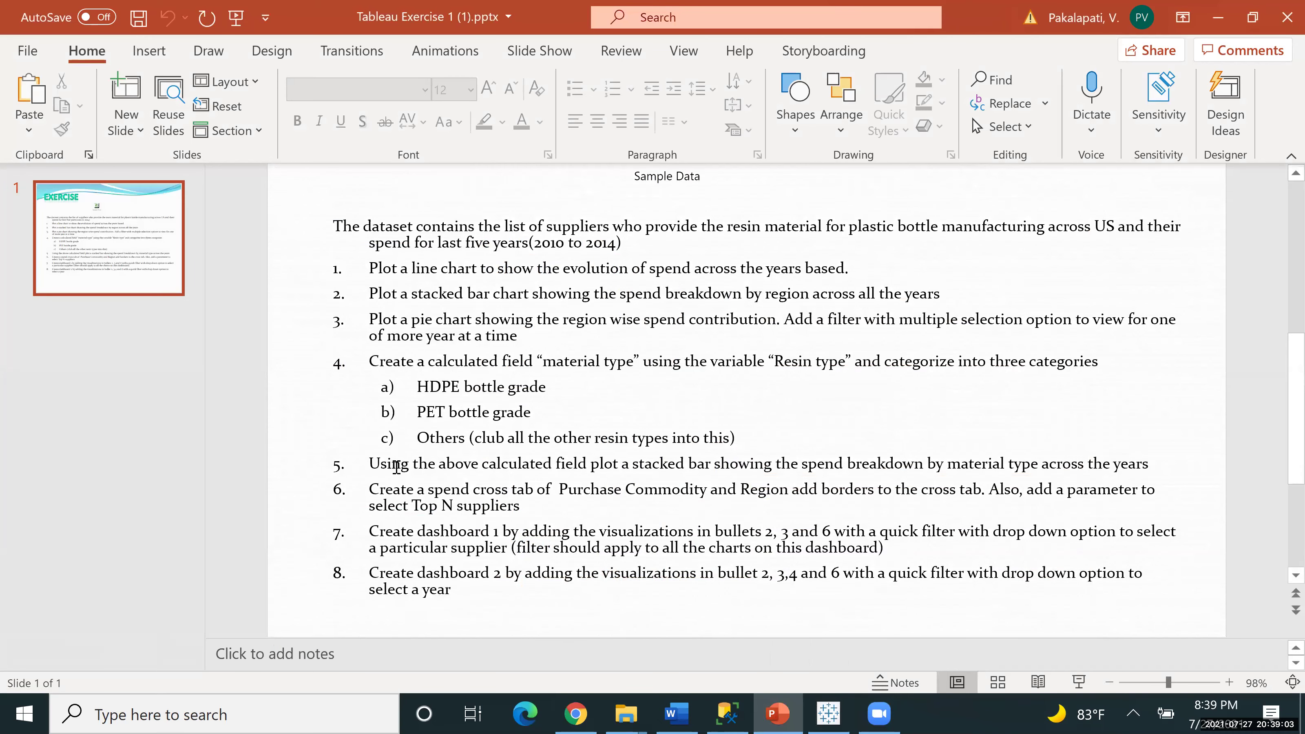
left_click_drag(397, 467, 512, 489)
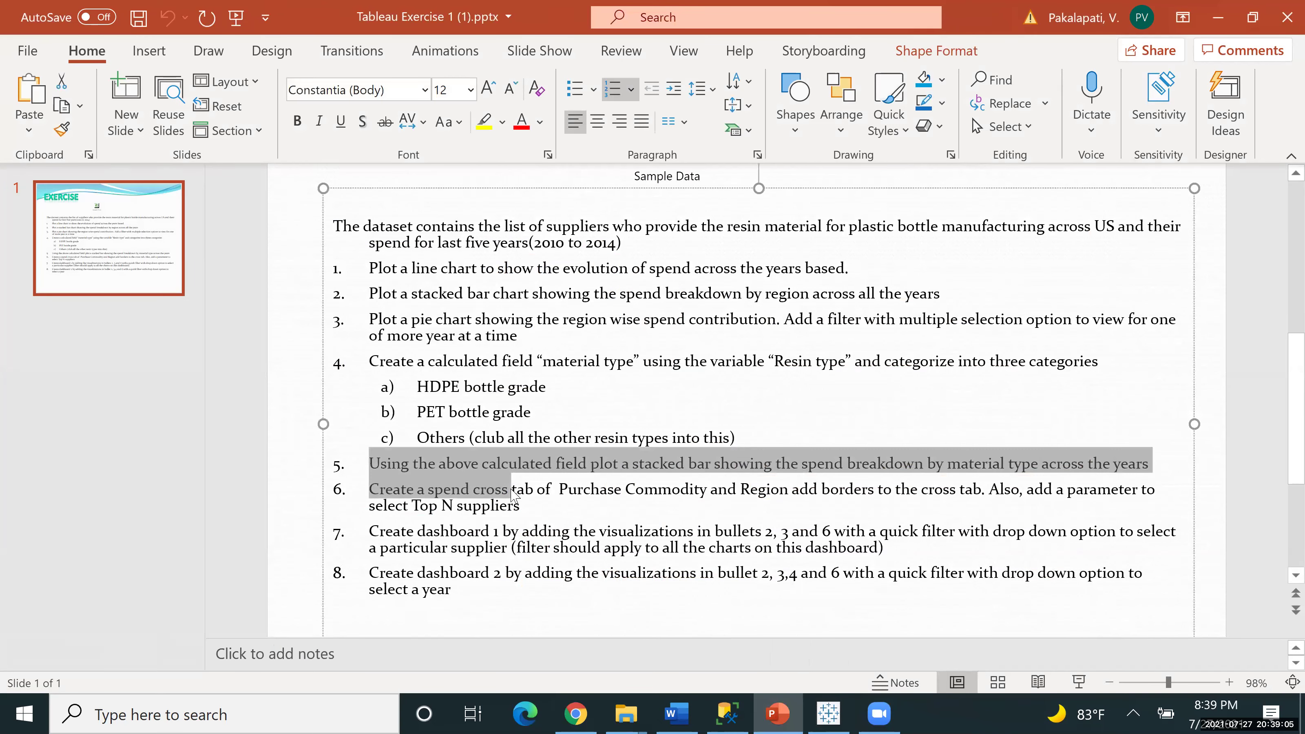
left_click(512, 491)
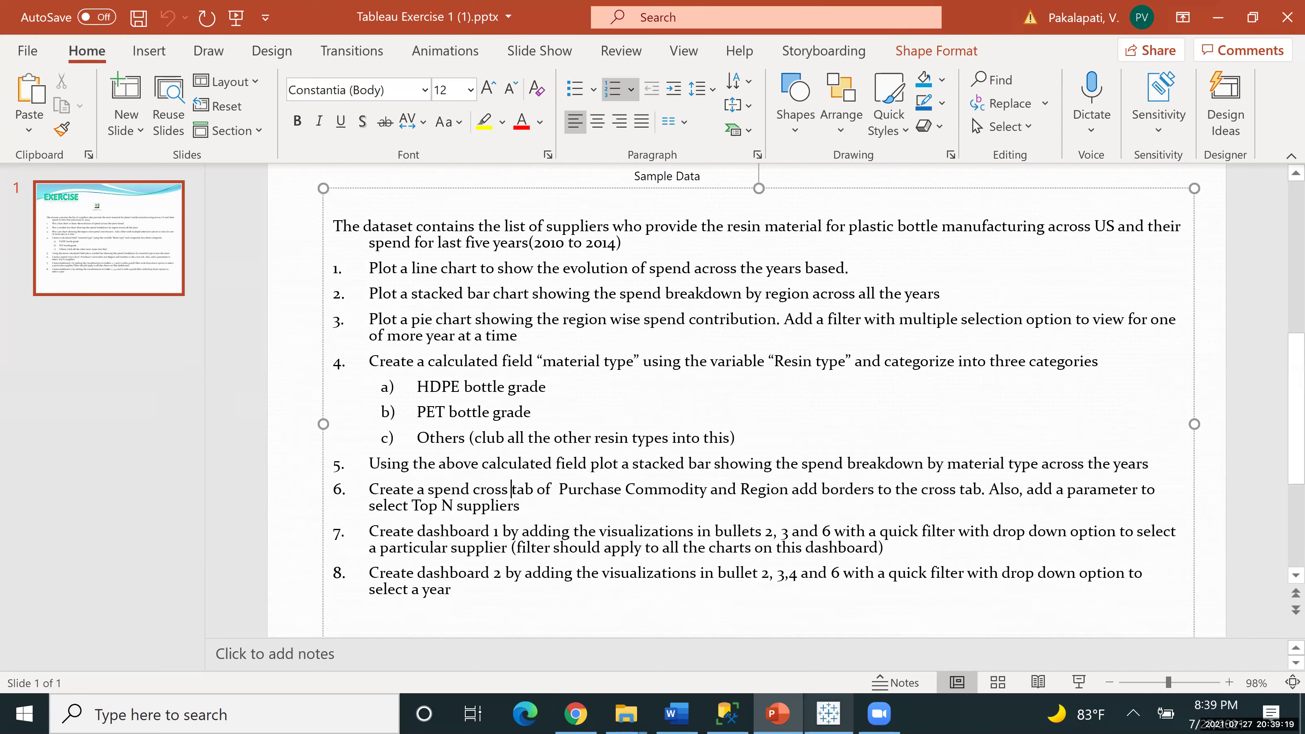
Back in Tableau's Material Type sheet, move Year from Columns to Color in place of MaterialType, and put MaterialType on Columns.
left_click(828, 714)
left_click(664, 654)
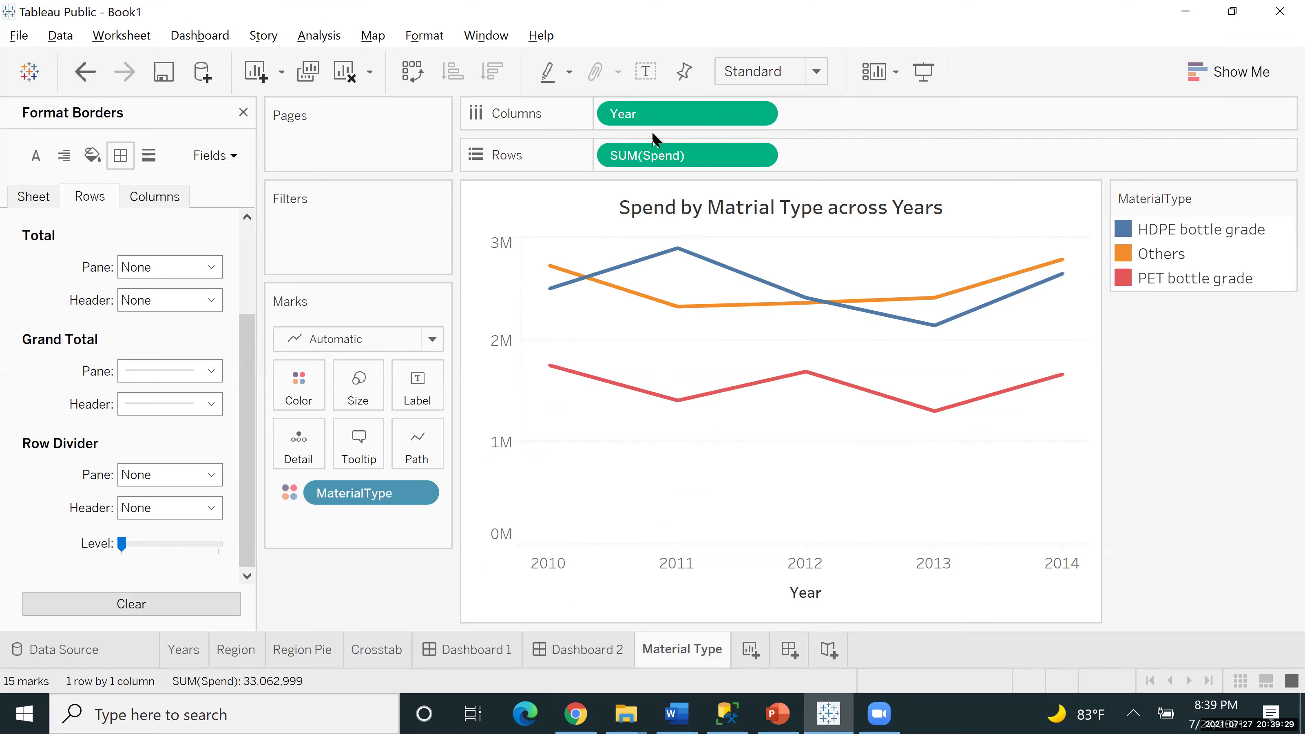
left_click_drag(668, 120, 319, 386)
mouse_move(360, 483)
left_mouse_down()
mouse_move(553, 332)
mouse_move(555, 249)
mouse_move(350, 497)
left_mouse_up()
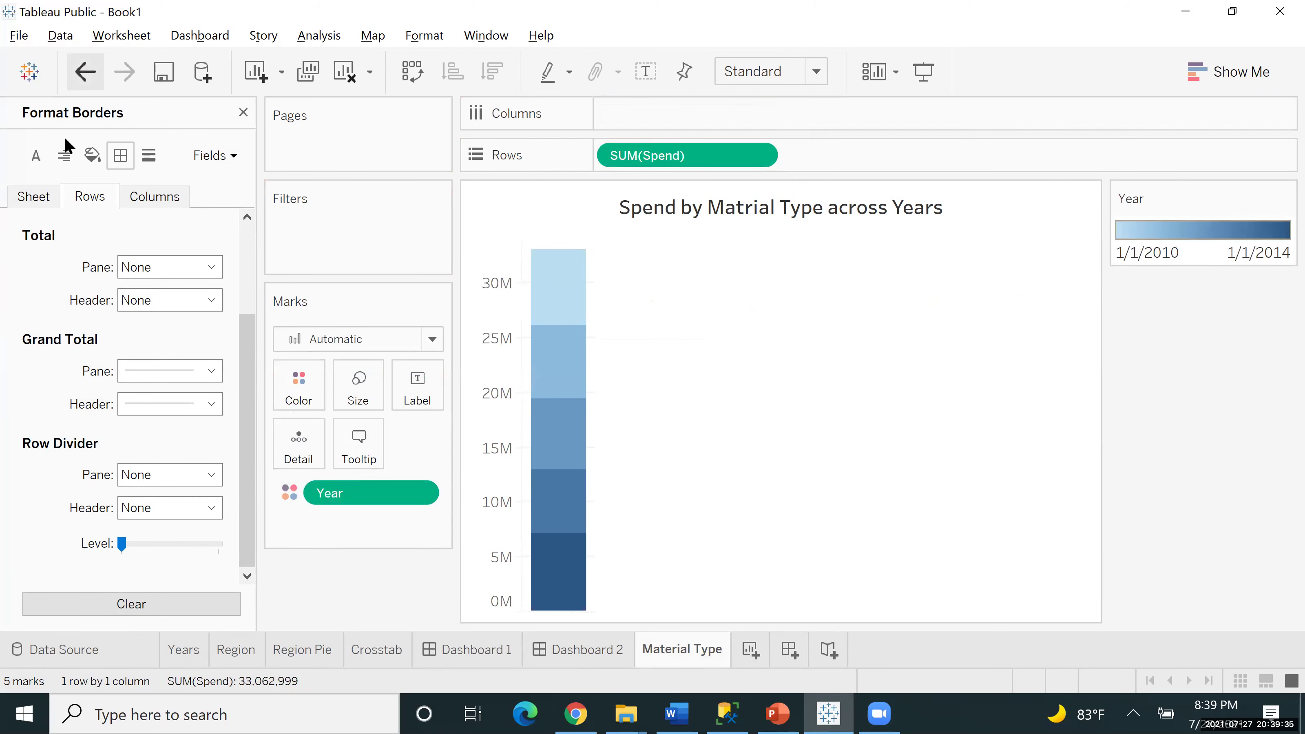
left_click(244, 112)
left_click_drag(130, 379, 682, 114)
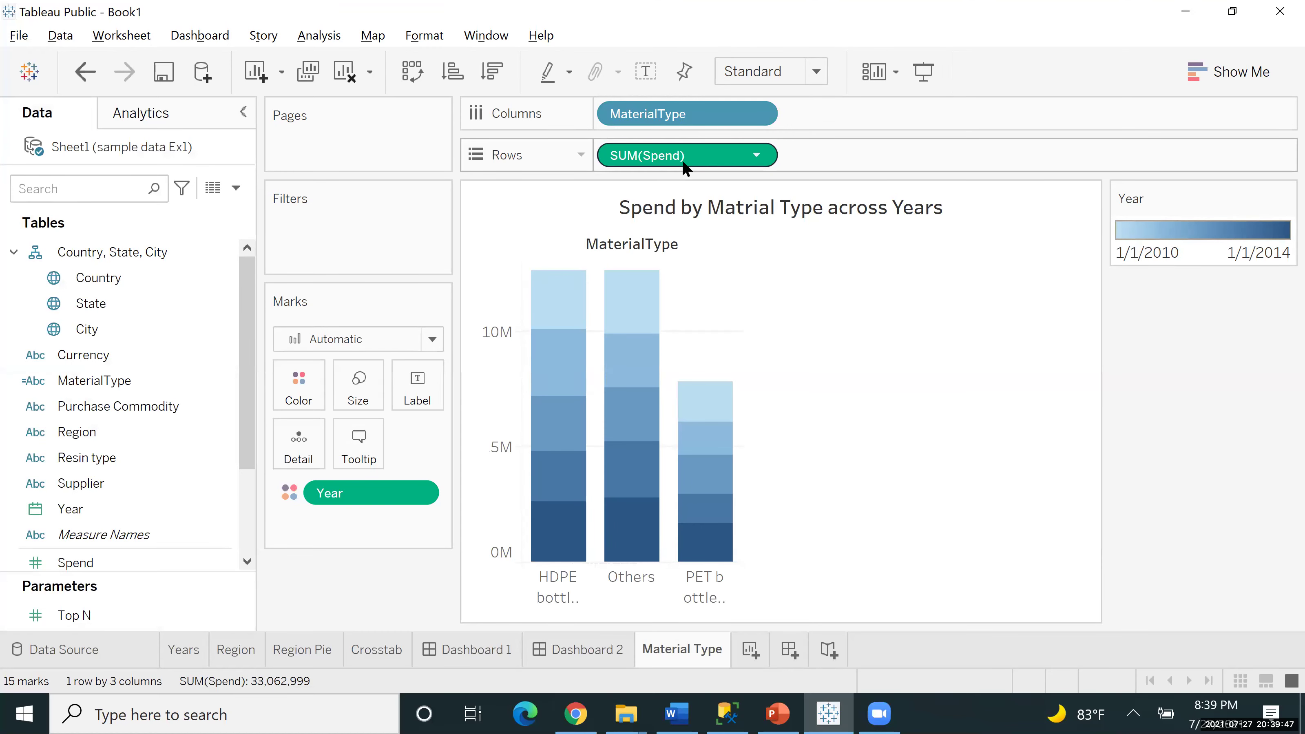
Take Spend off Rows and rearrange the shelves so that Columns holds MaterialType followed by Year.
left_click_drag(683, 162, 765, 247)
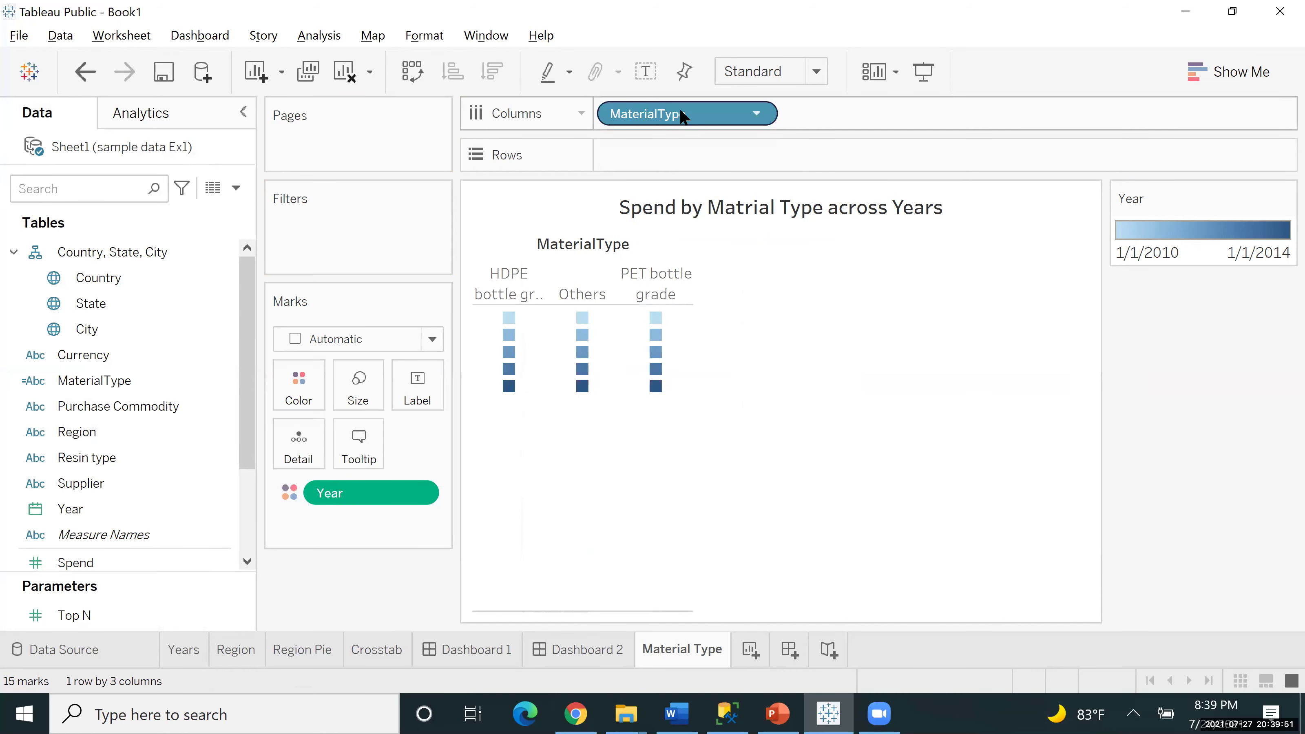
left_click_drag(682, 116, 688, 153)
left_click_drag(335, 508, 663, 120)
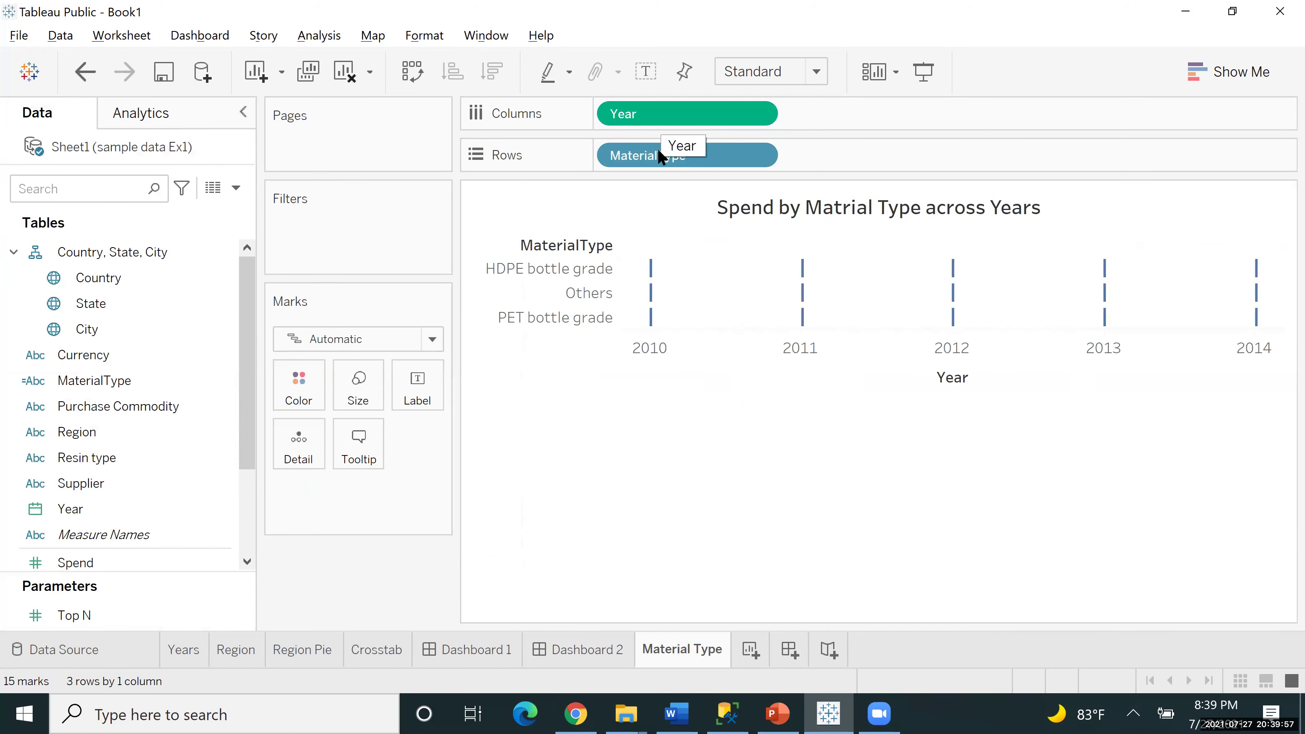
left_click_drag(661, 160, 874, 110)
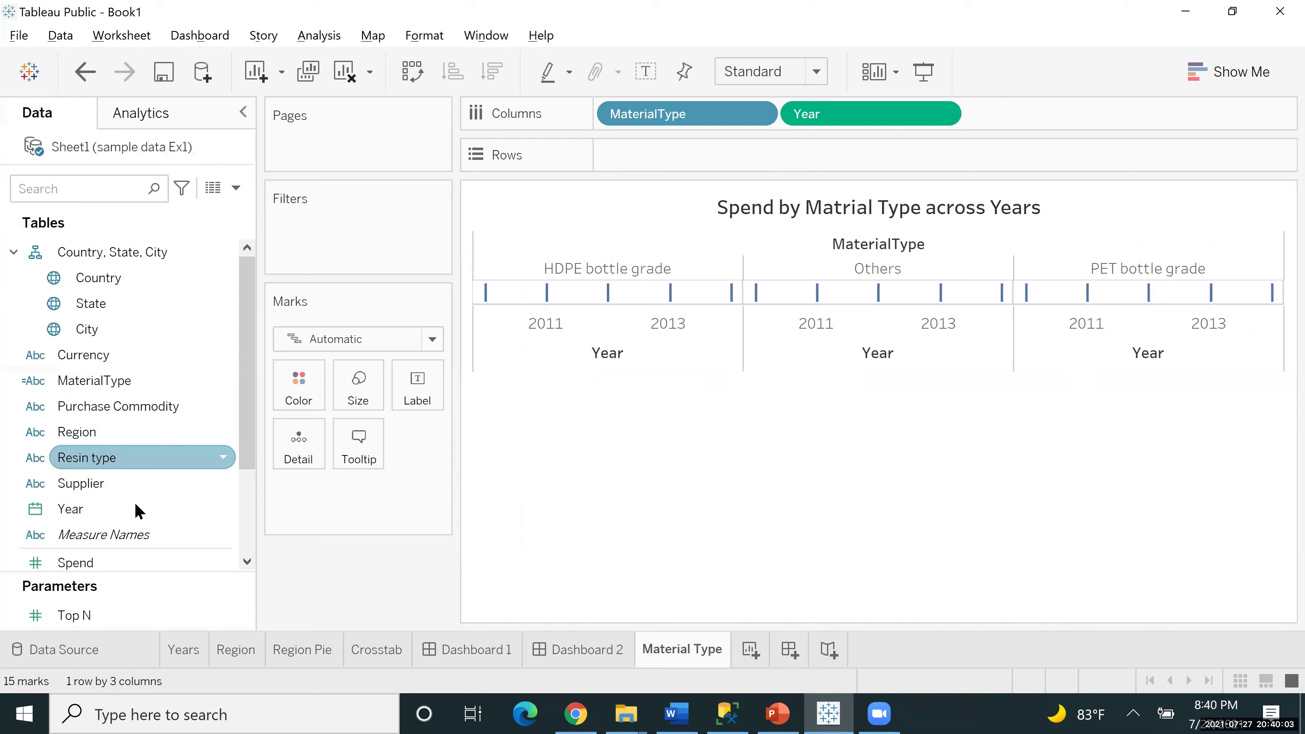
Put Spend on Rows and move MaterialType from Columns to Color.
left_click(244, 501)
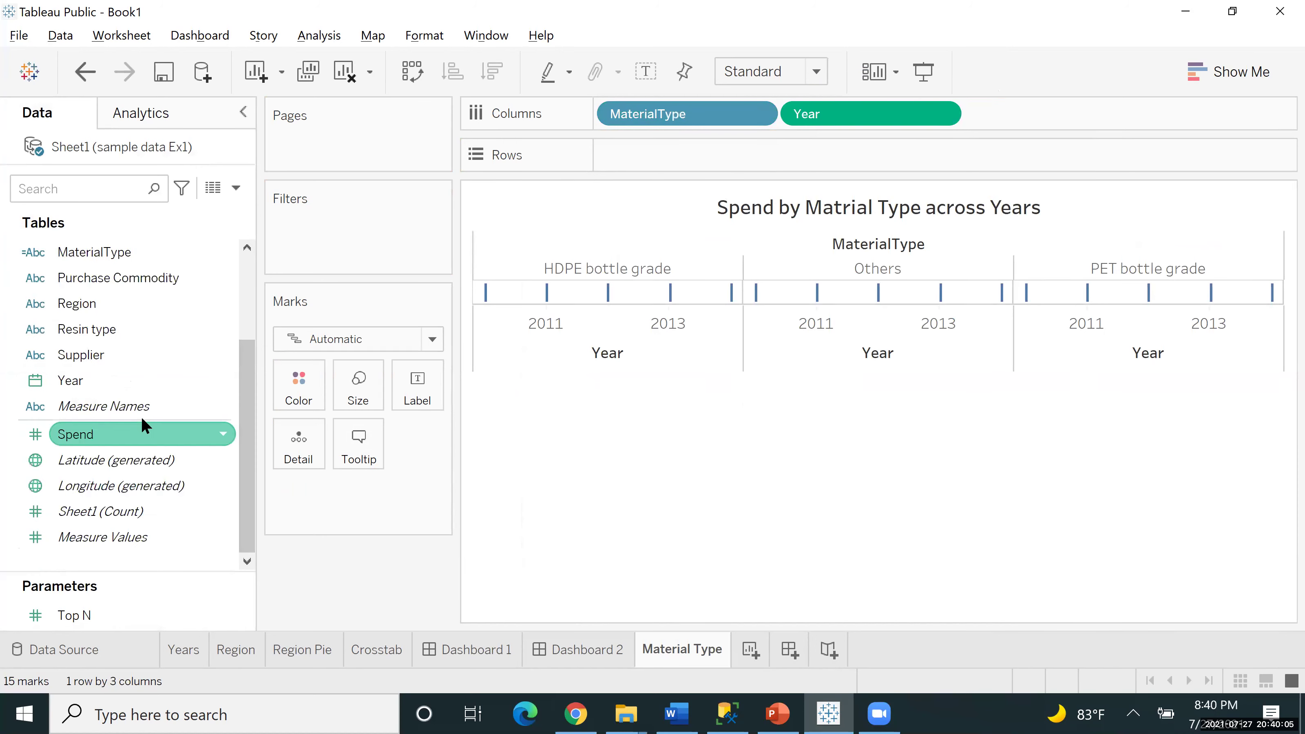
left_click_drag(141, 430, 687, 162)
left_click_drag(684, 158, 684, 159)
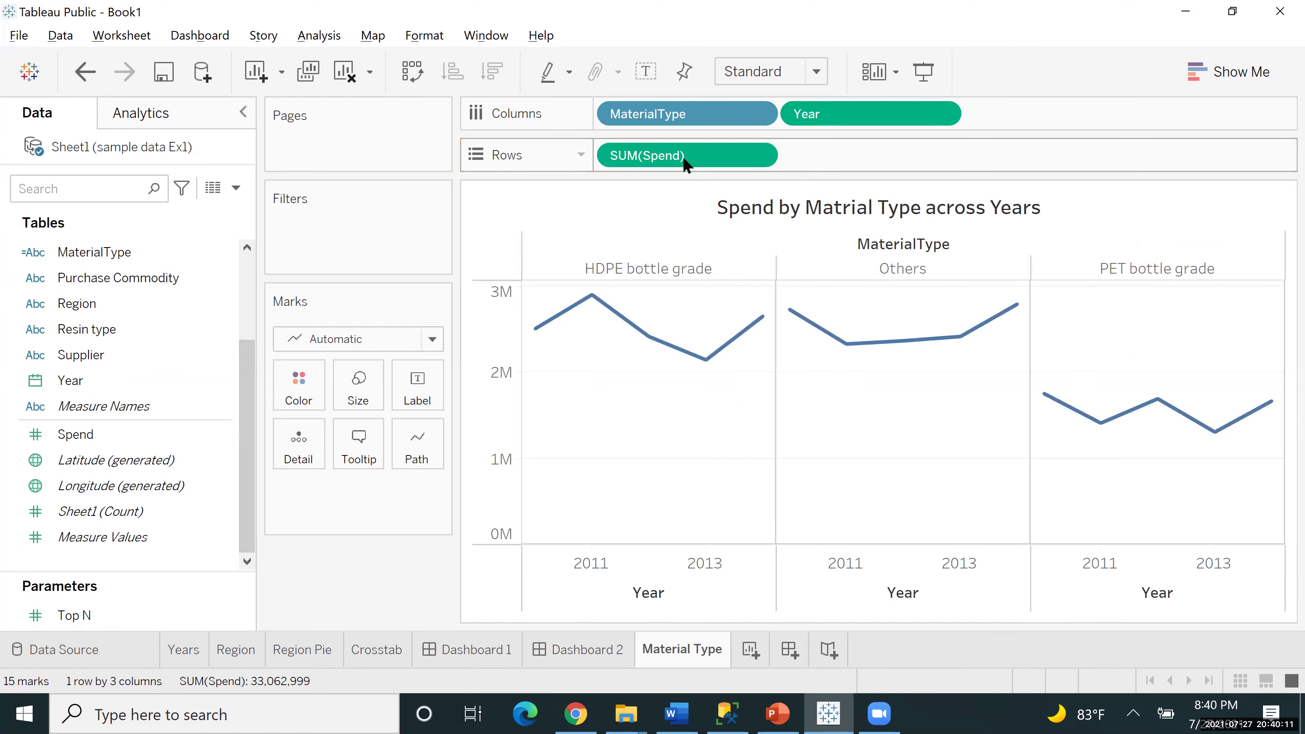
left_click_drag(684, 117, 302, 384)
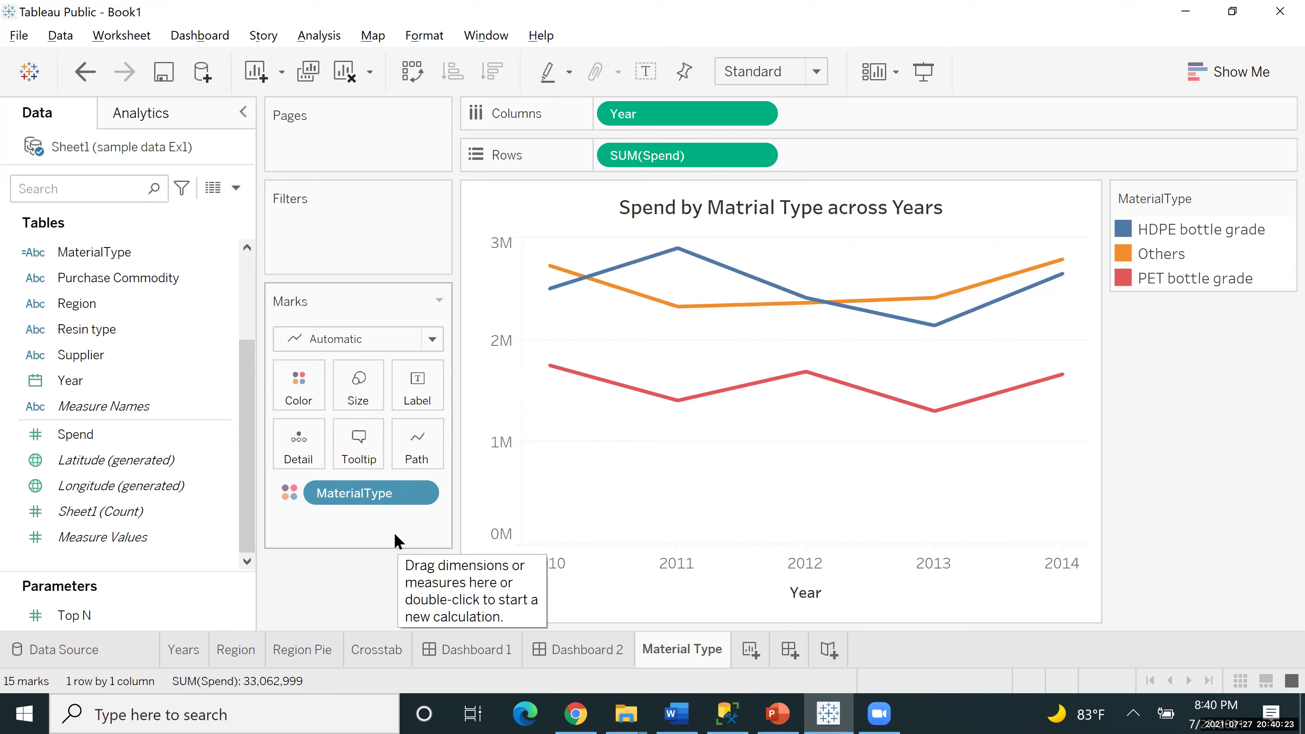
mouse_move(747, 289)
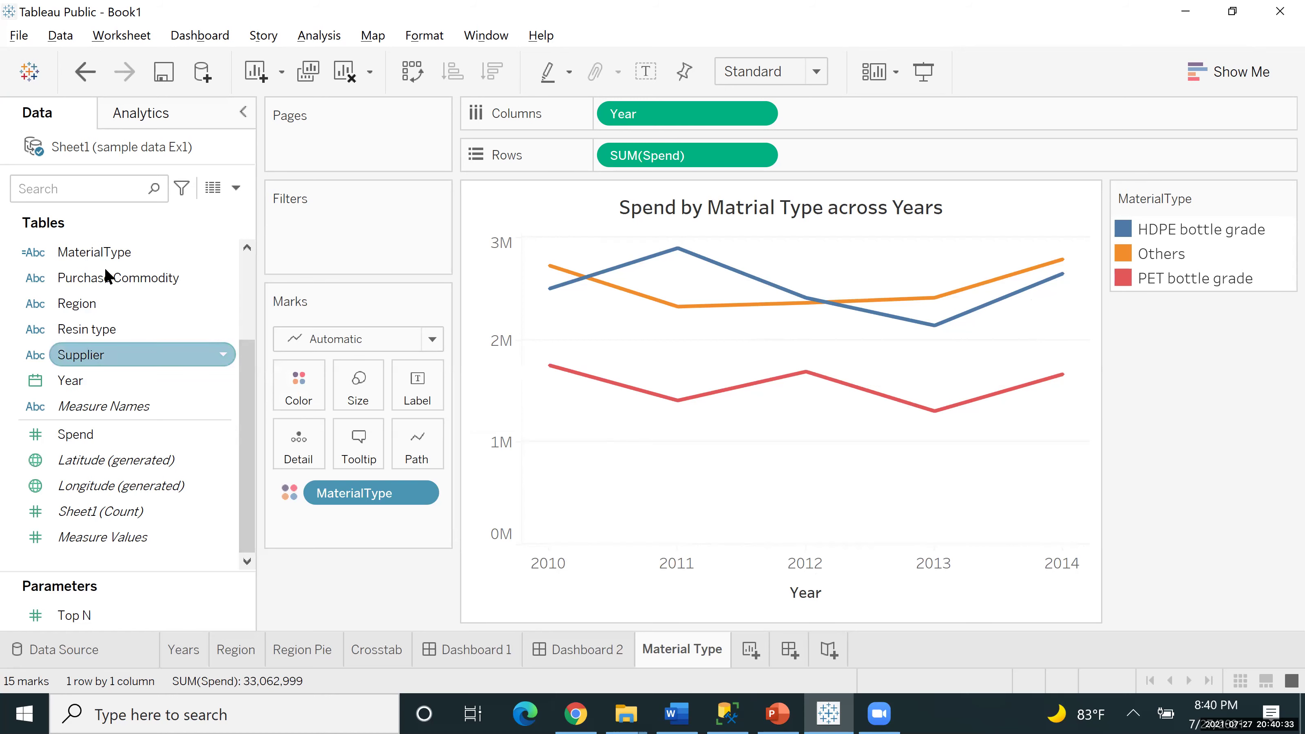
Remove Year from Columns and try to move the Year field in among the measures.
left_click(249, 310)
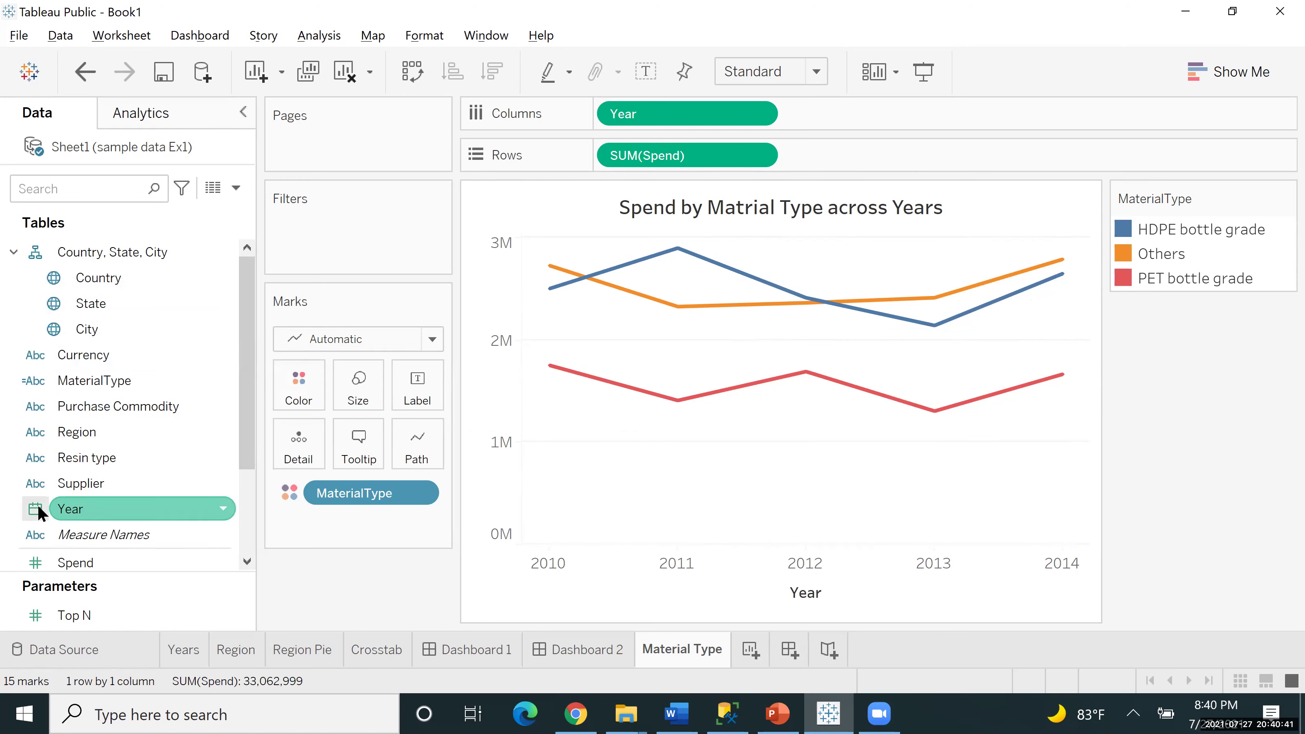
left_click_drag(248, 351, 250, 389)
left_click_drag(621, 114, 56, 186)
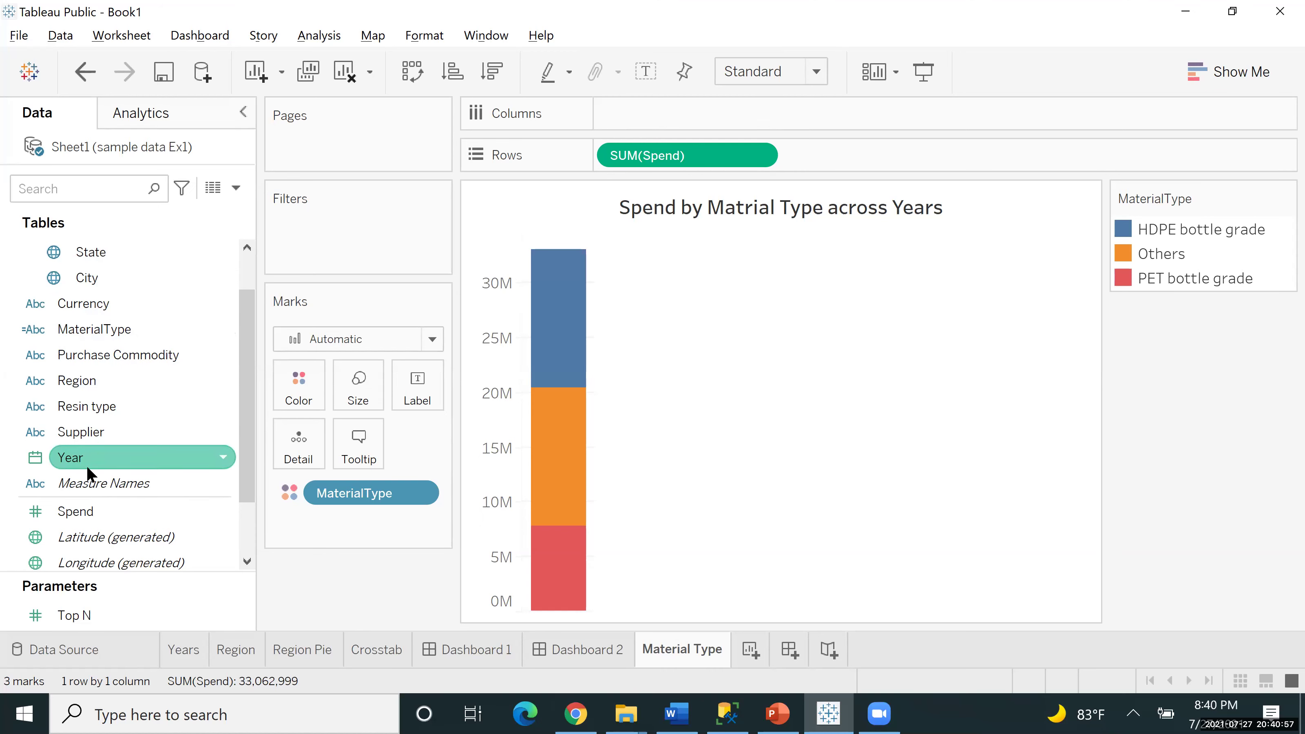
left_click_drag(96, 457, 91, 545)
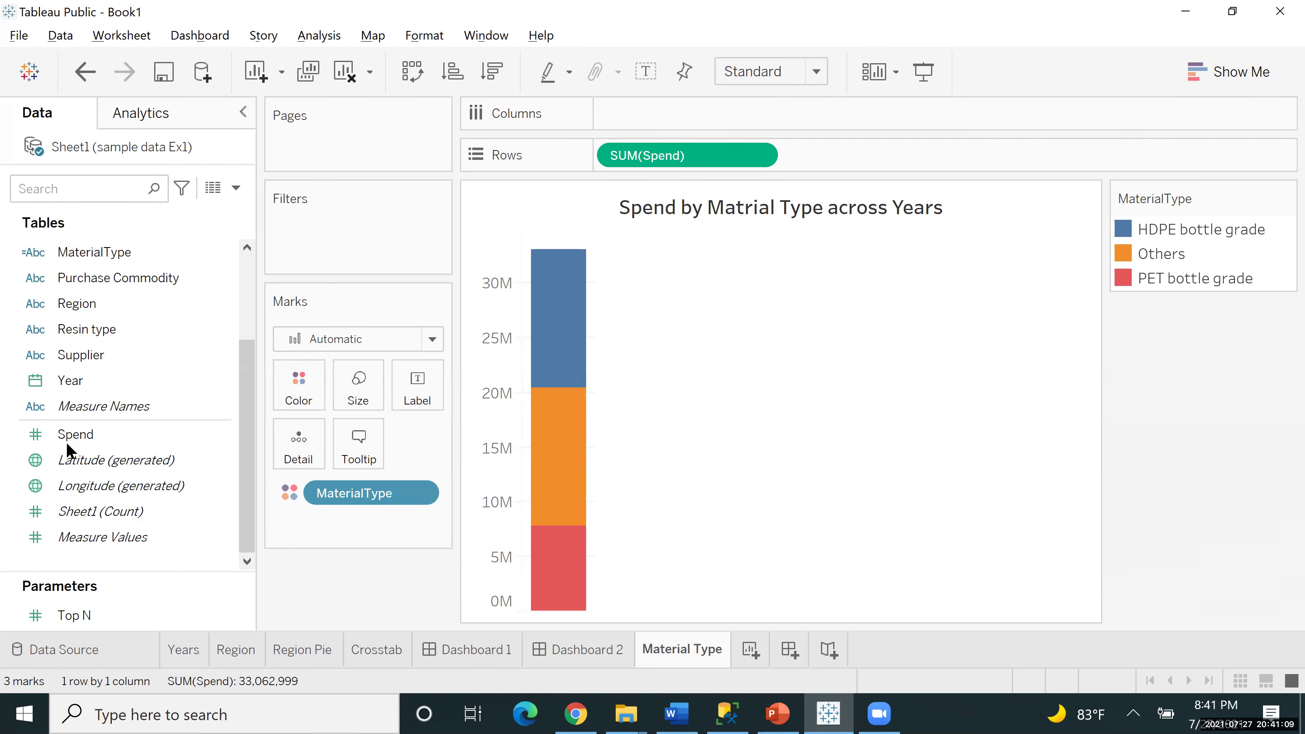
left_click_drag(77, 382, 45, 448)
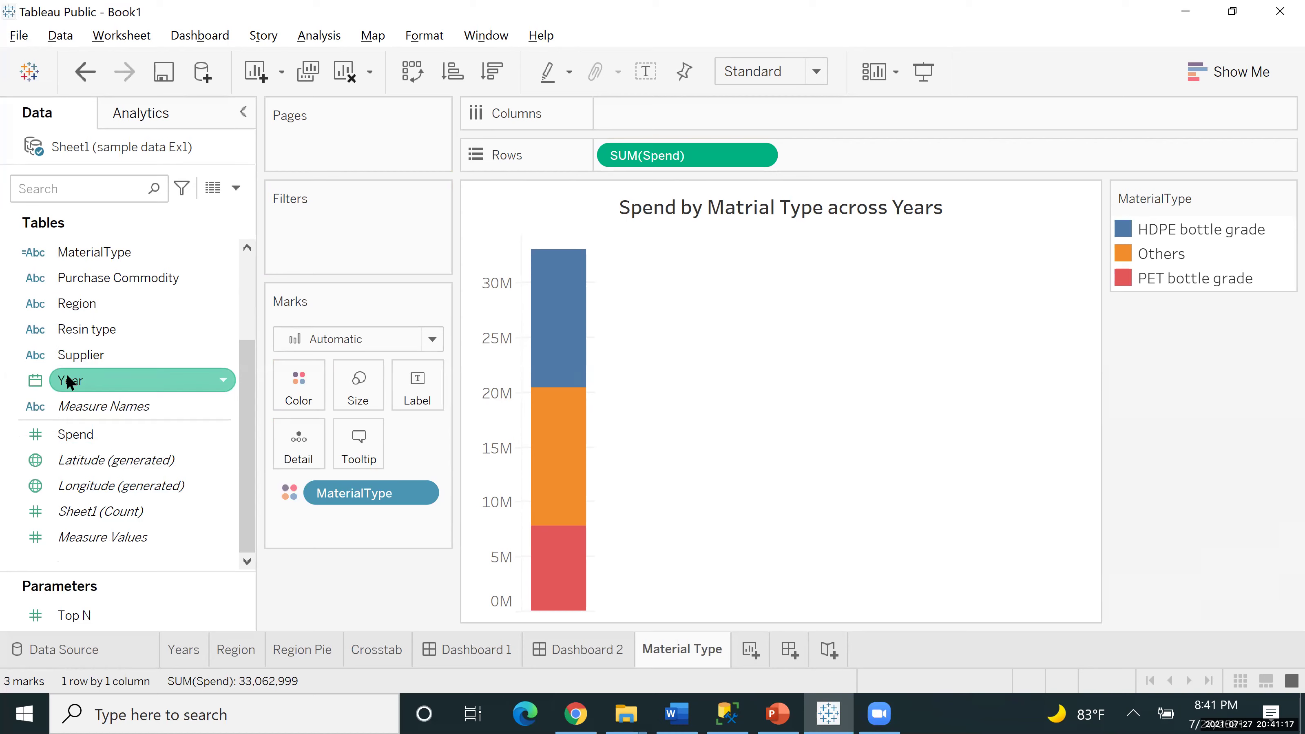
Change the Year field's data type to Number (whole).
left_click(222, 383)
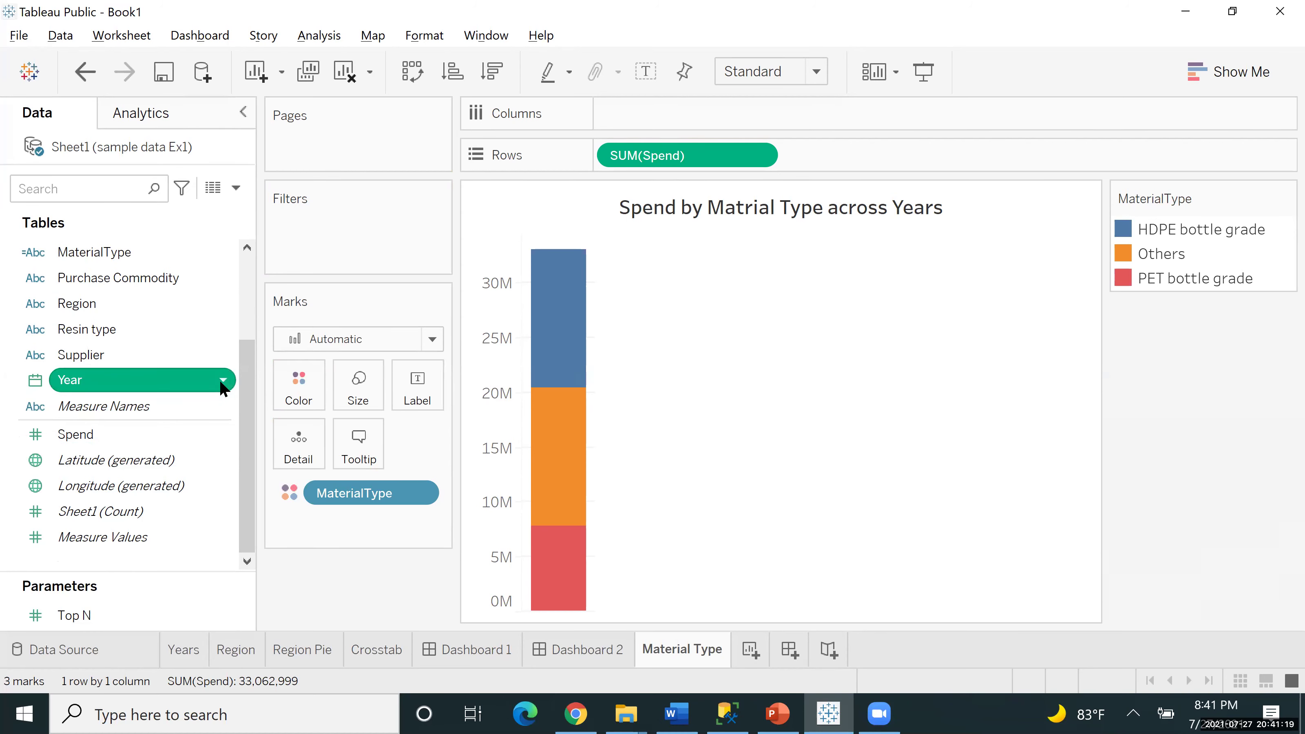
left_click(221, 385)
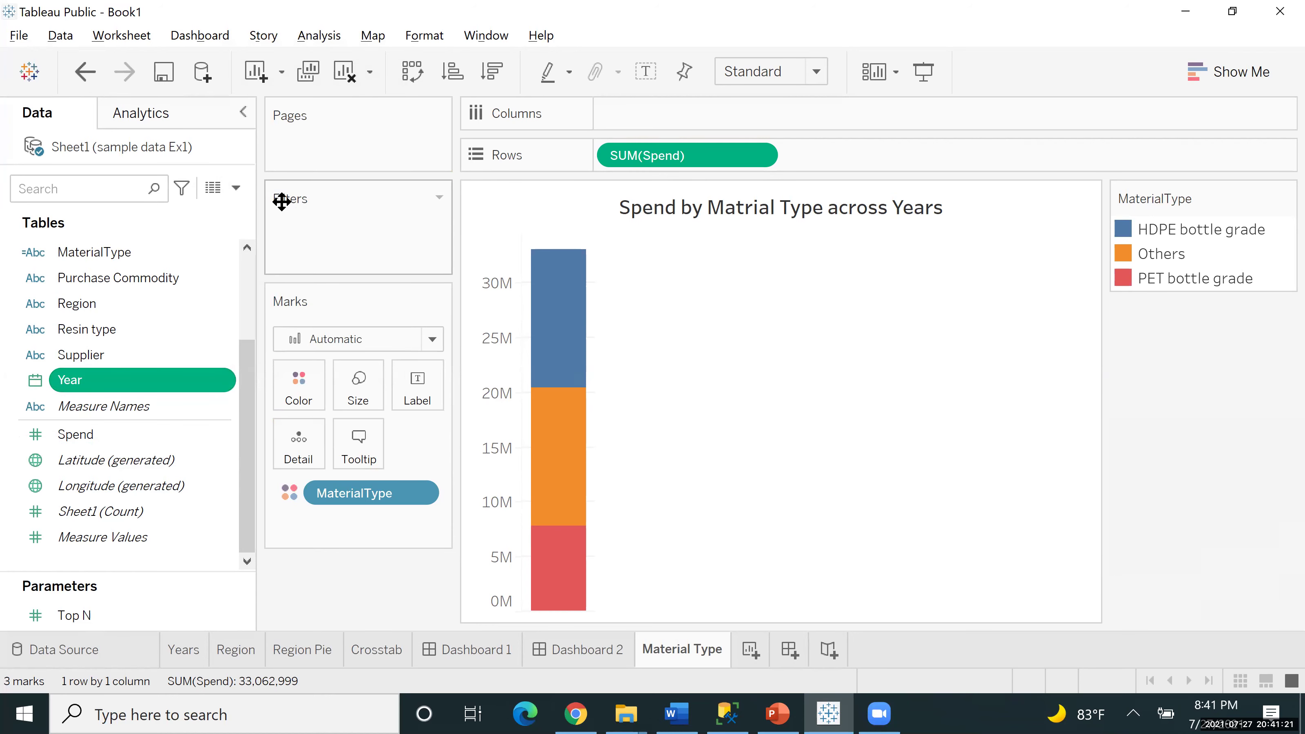
left_click(224, 383)
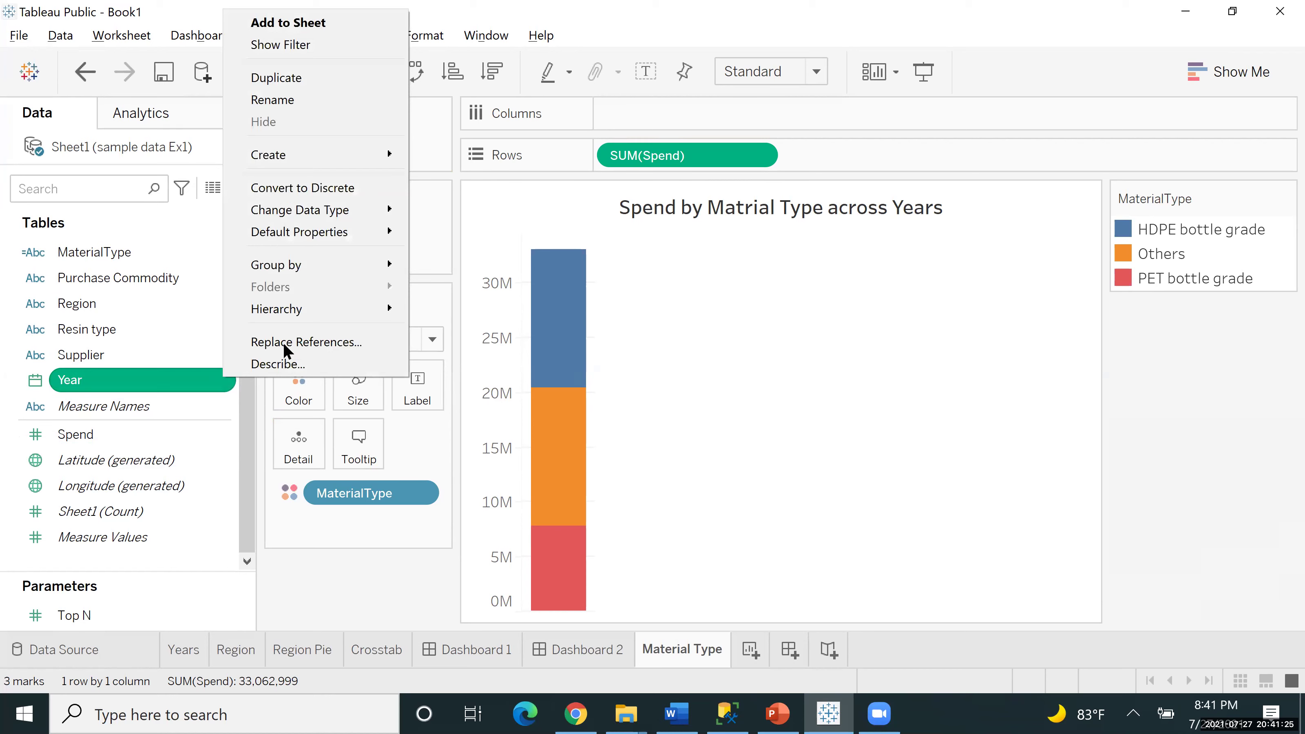
mouse_move(335, 234)
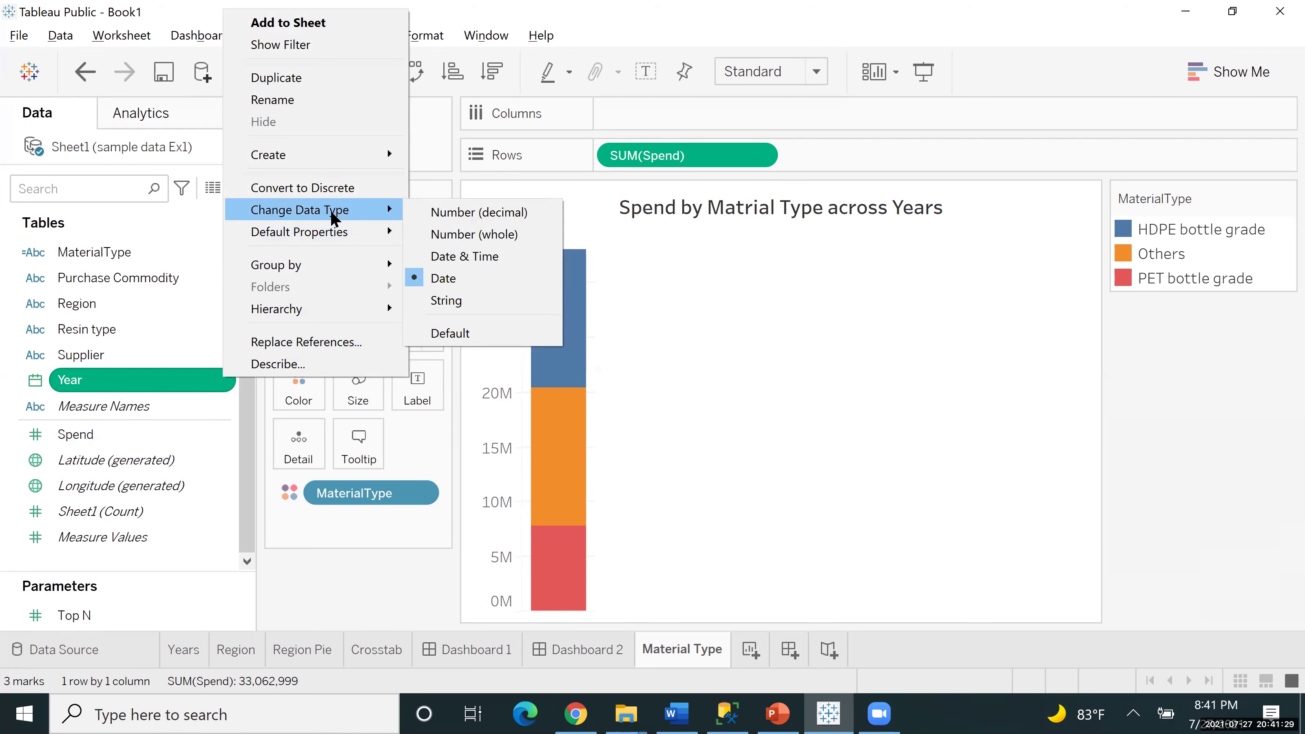
left_click(460, 235)
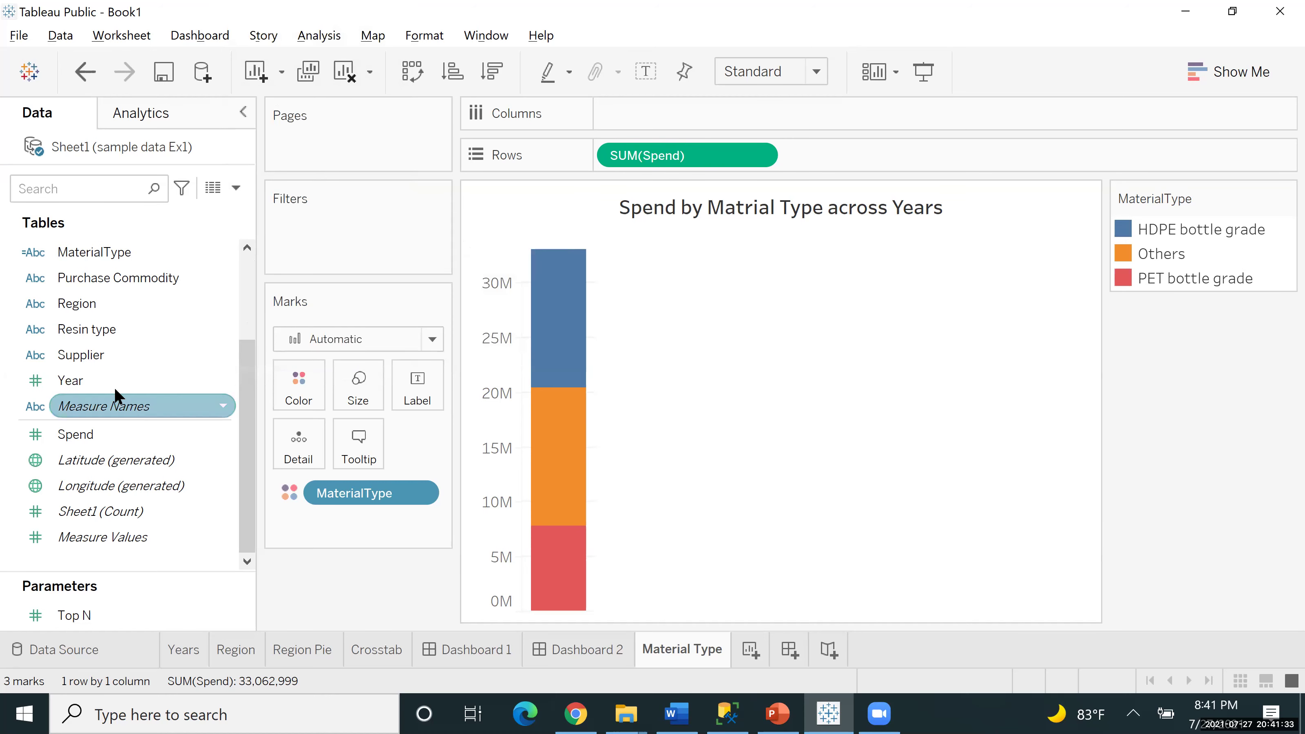
Make Year a discrete dimension by moving it to the measures and back, and put it on Columns.
left_click(76, 381)
left_click_drag(76, 381, 80, 461)
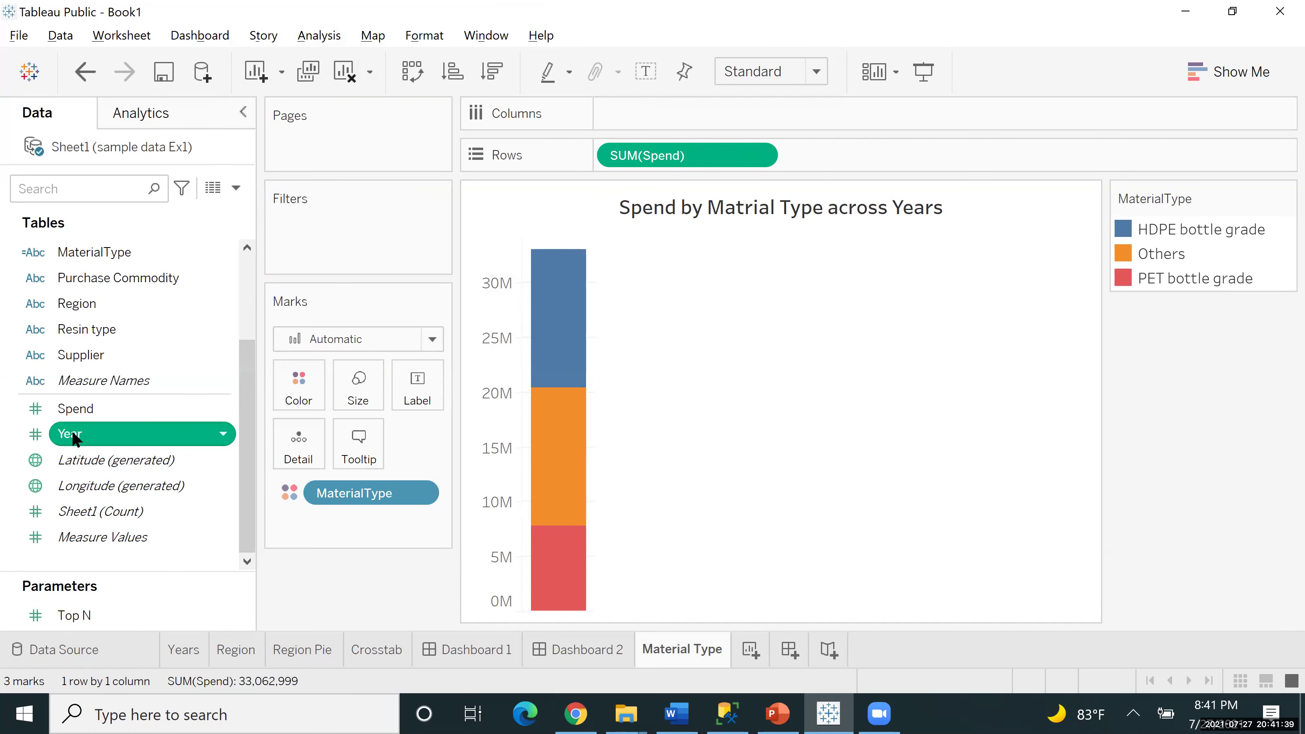
left_click_drag(101, 436, 86, 322)
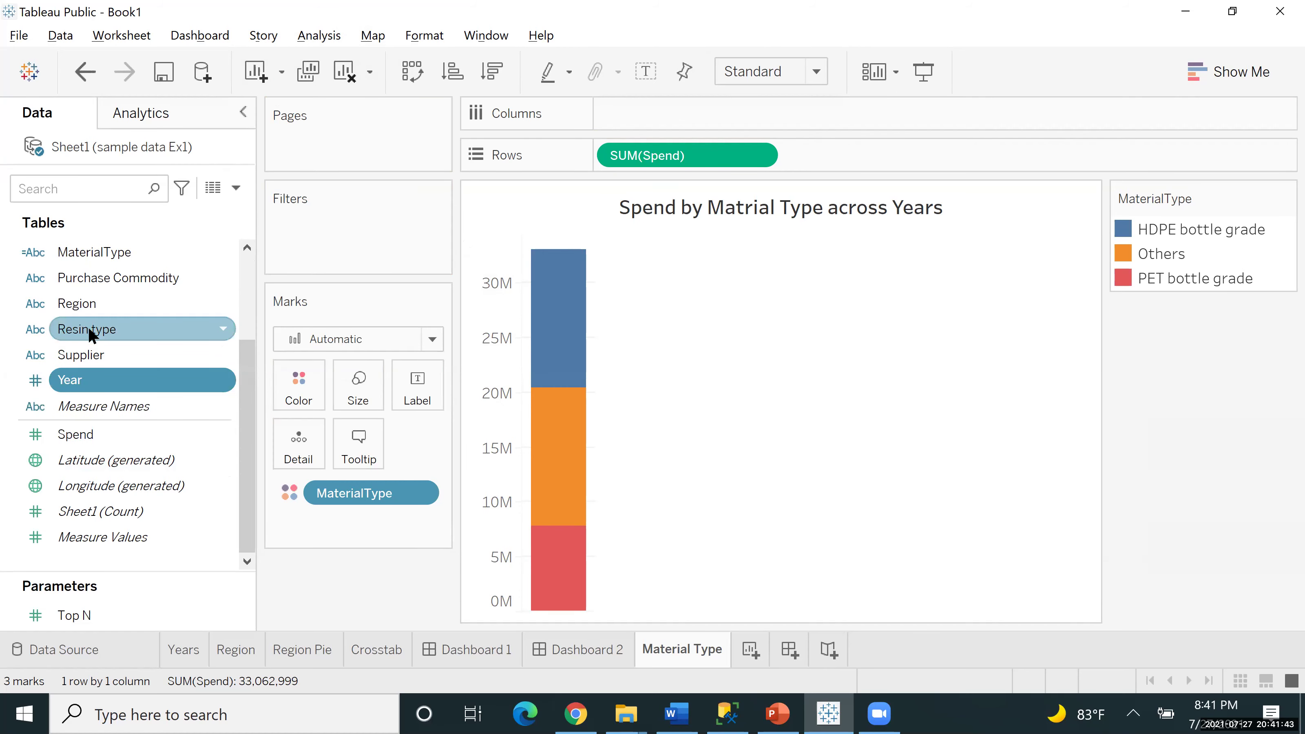
left_click_drag(93, 382, 661, 121)
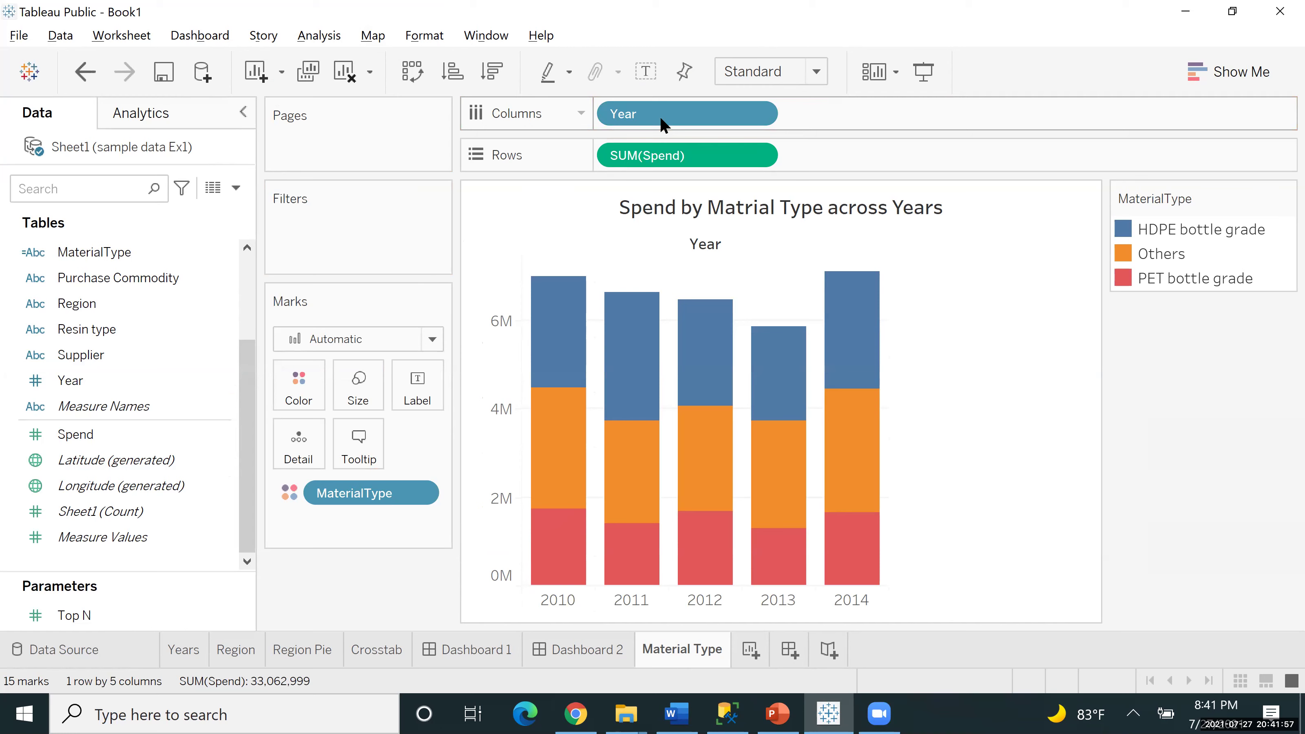
Undo placing Year on Columns and its moves between measures and dimensions.
key("ctrl+z")
key("ctrl+z")
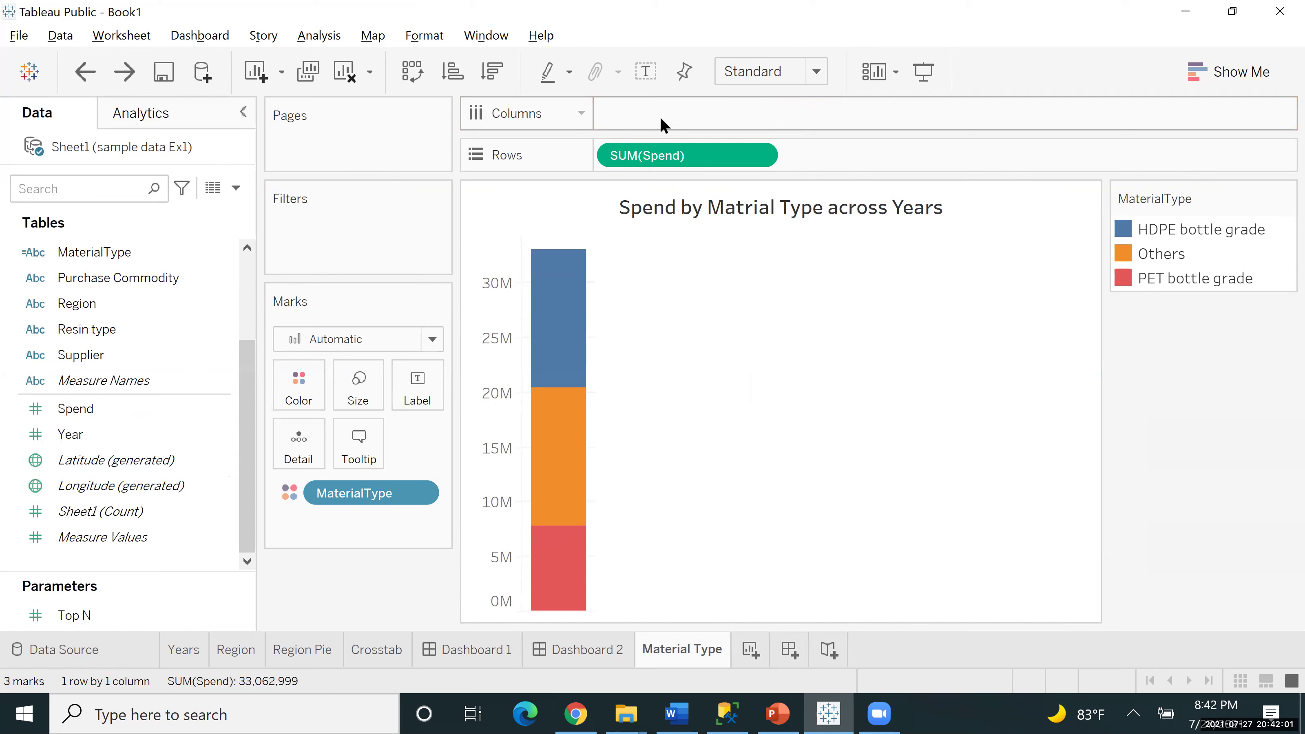
key("ctrl+y")
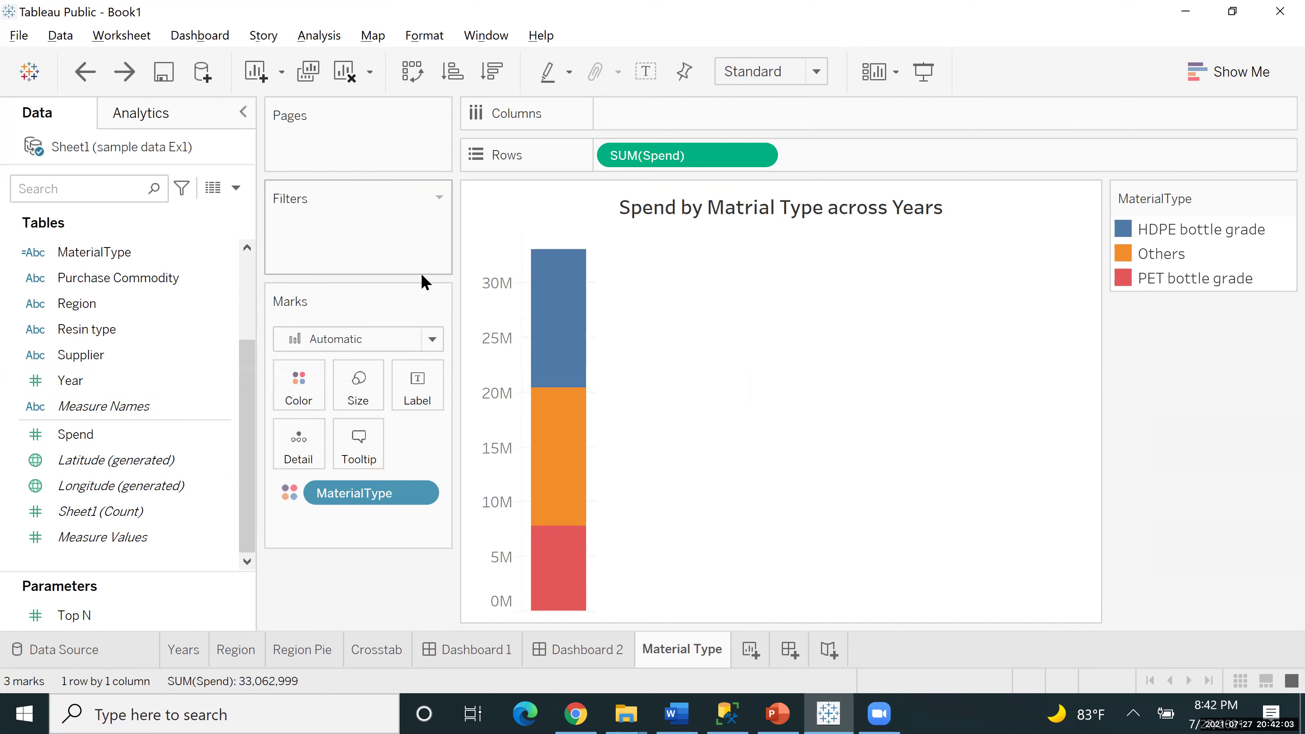
Put the continuous Year field on Columns and set the mark type to Bar.
left_click_drag(69, 386, 690, 106)
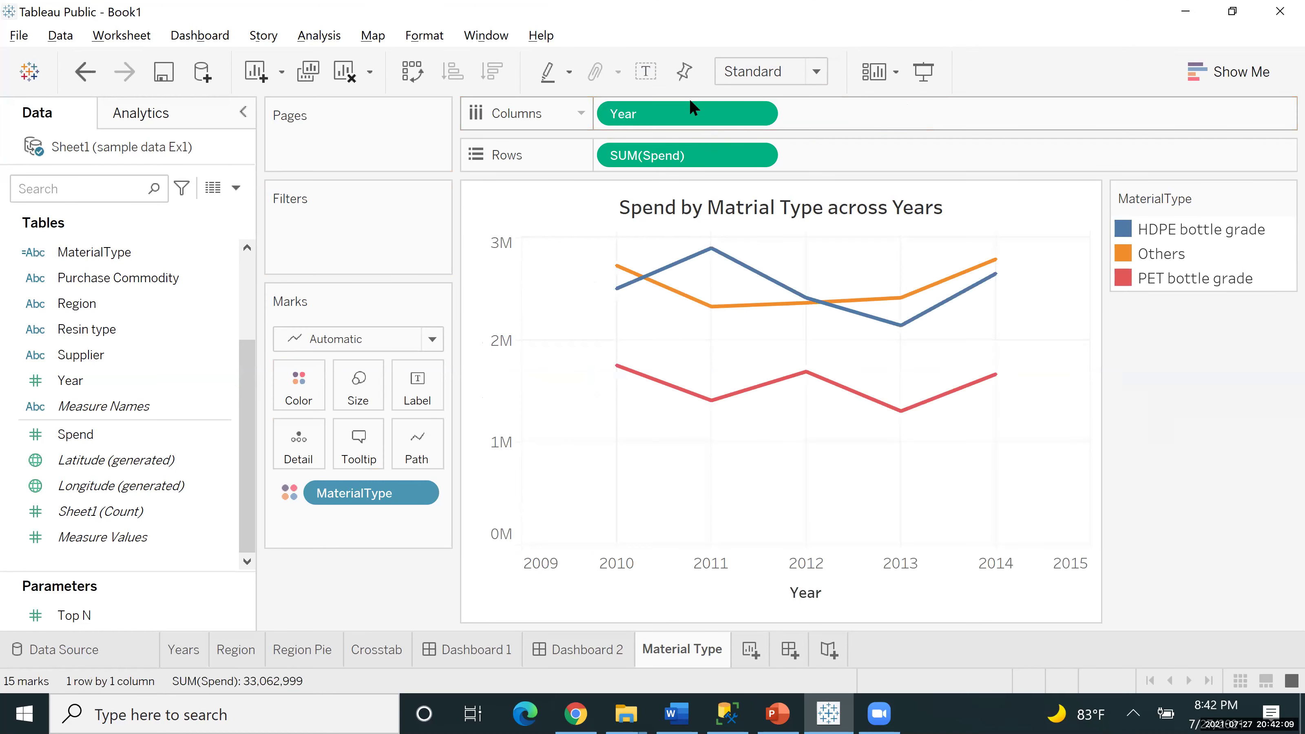
left_click(425, 338)
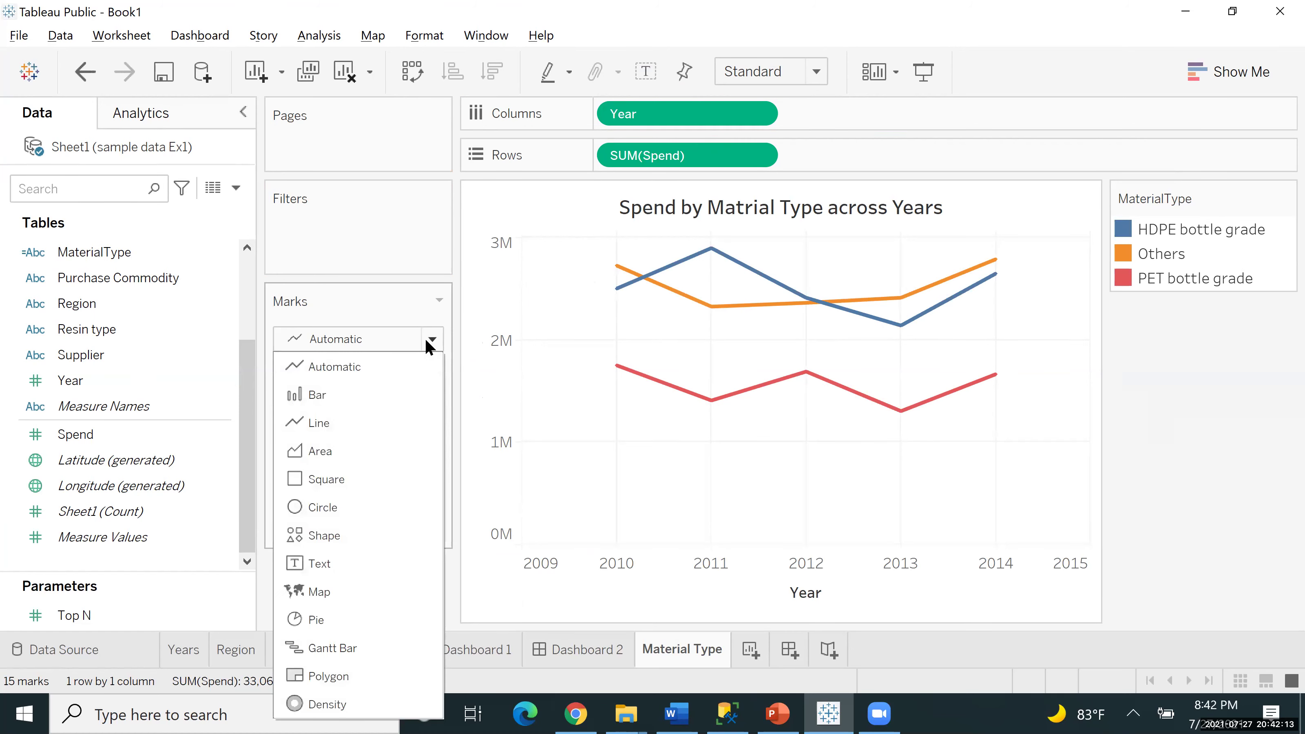
left_click(302, 394)
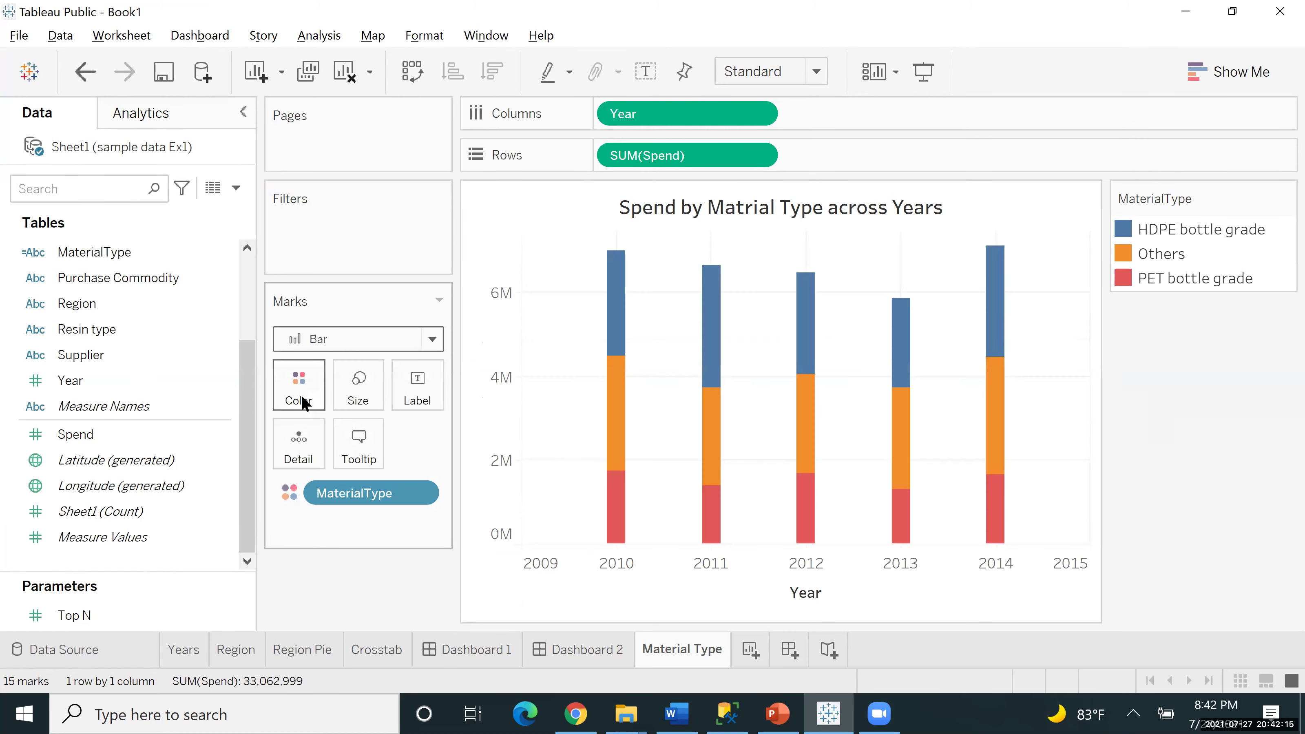
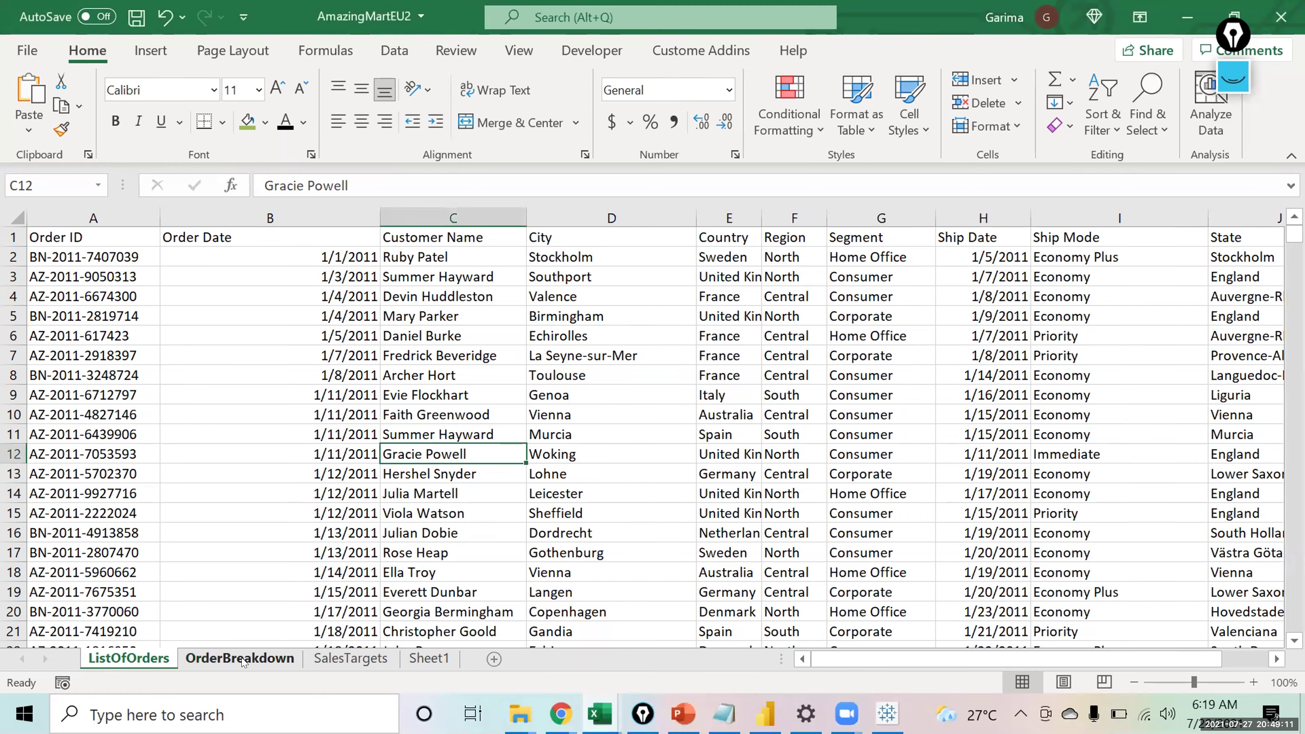
Switch to the AmazingMartEU2 workbook in Excel, view the SalesTargets sheet, and go to the first order row of ListOfOrders.
left_click(344, 660)
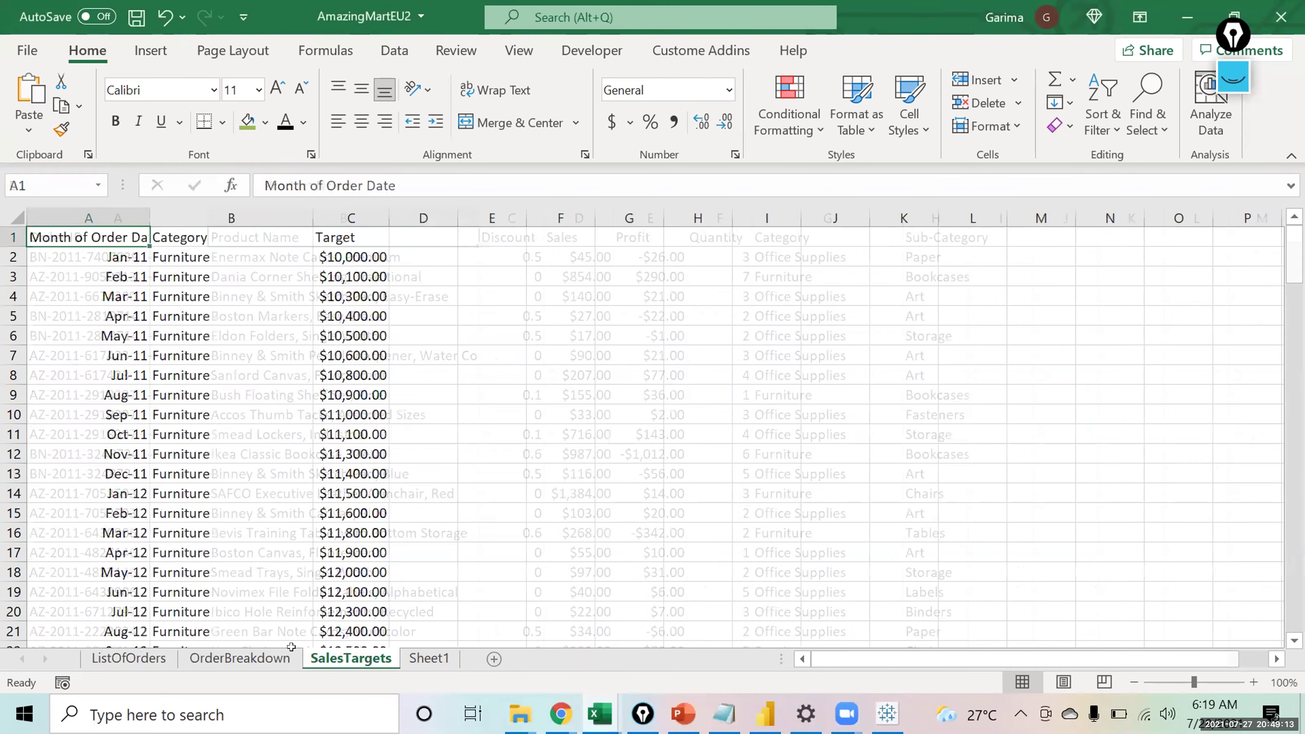
left_click(124, 659)
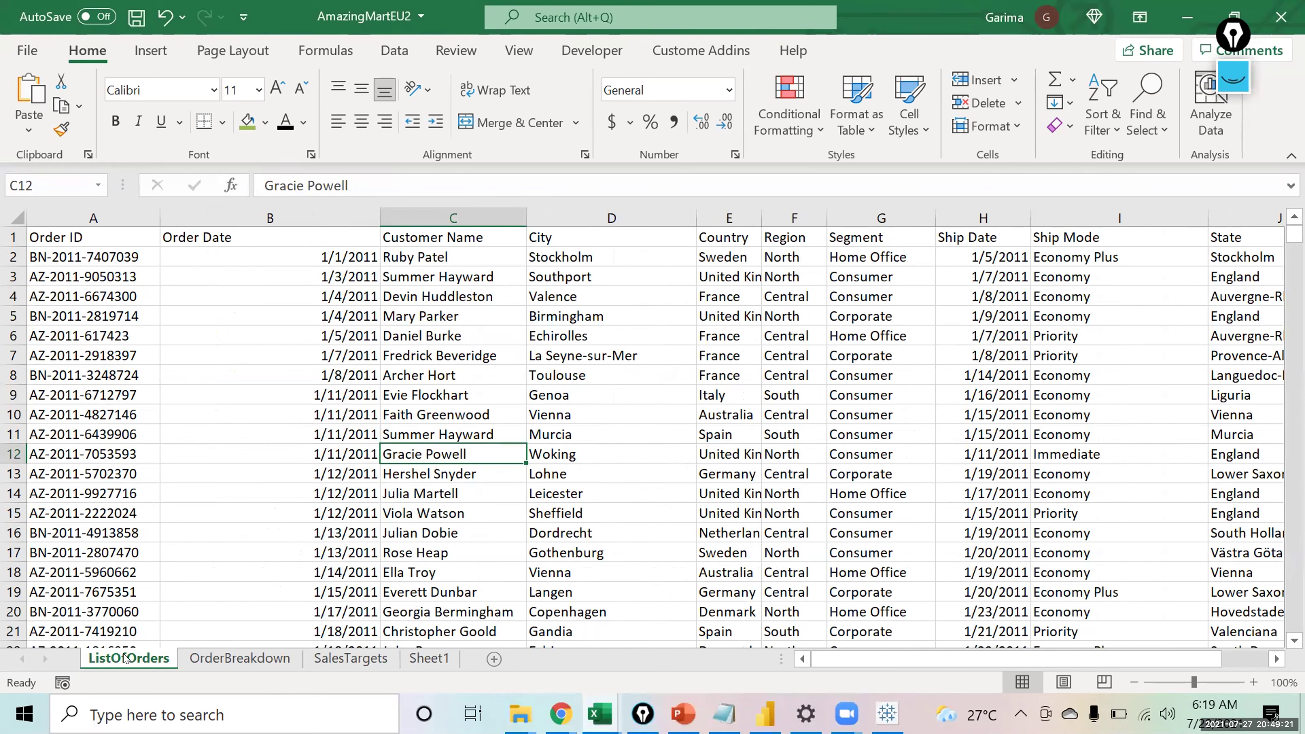
left_click(170, 544)
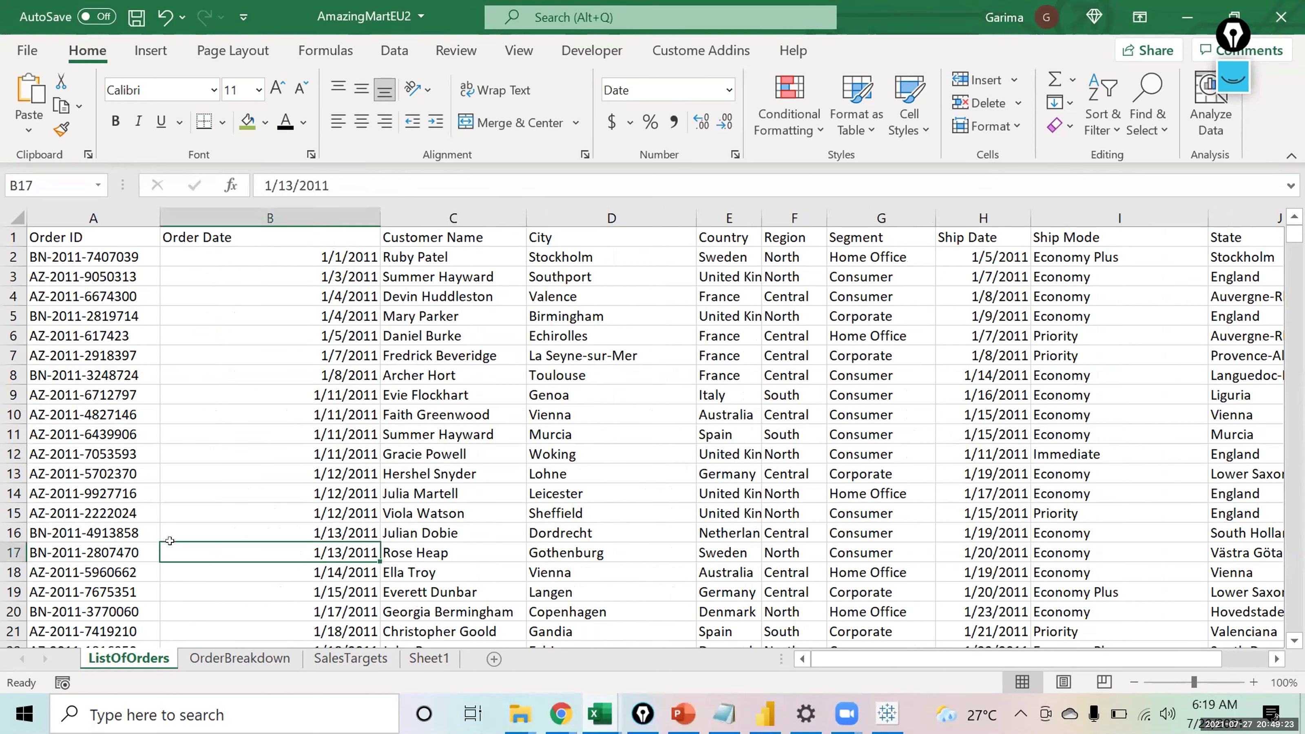
key("Left")
key("Up")
key("Up")
key("Up")
key("Up")
key("Up")
key("Up")
key("Up")
key("Up")
key("Up")
key("Up")
key("Up")
key("Up")
key("Up")
key("Up")
key("Up")
key("Up")
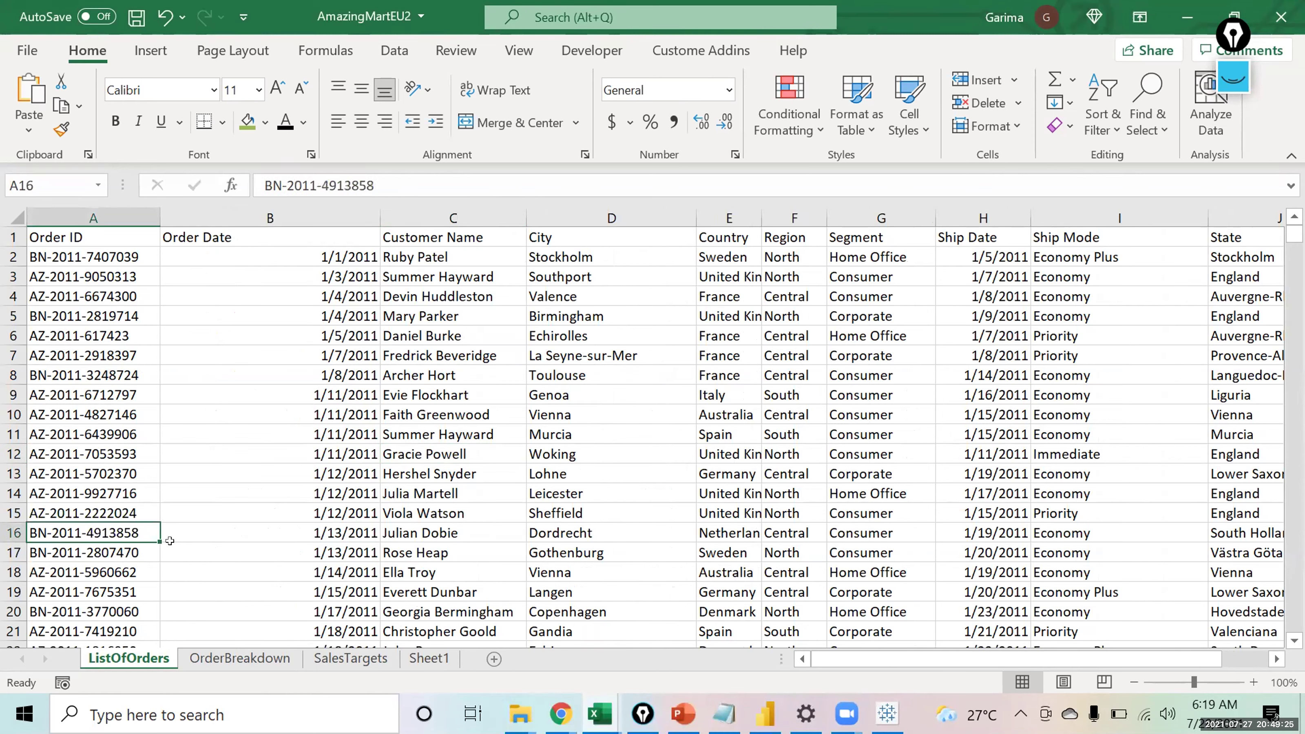
key("Down")
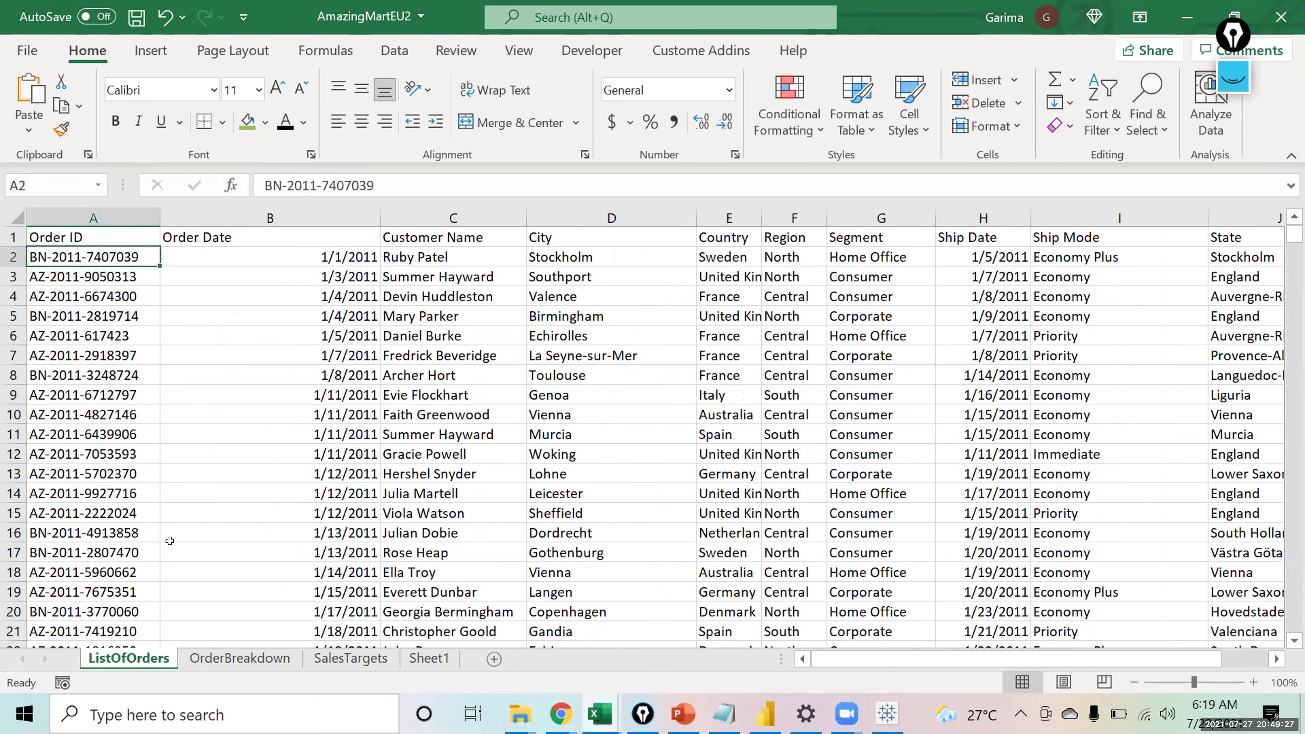
Read across the ListOfOrders column headers from Order Date past State.
key("Right")
key("Down")
key("Down")
key("Up")
key("Up")
key("Up")
key("Down")
key("Right")
key("Up")
key("Right")
key("Right")
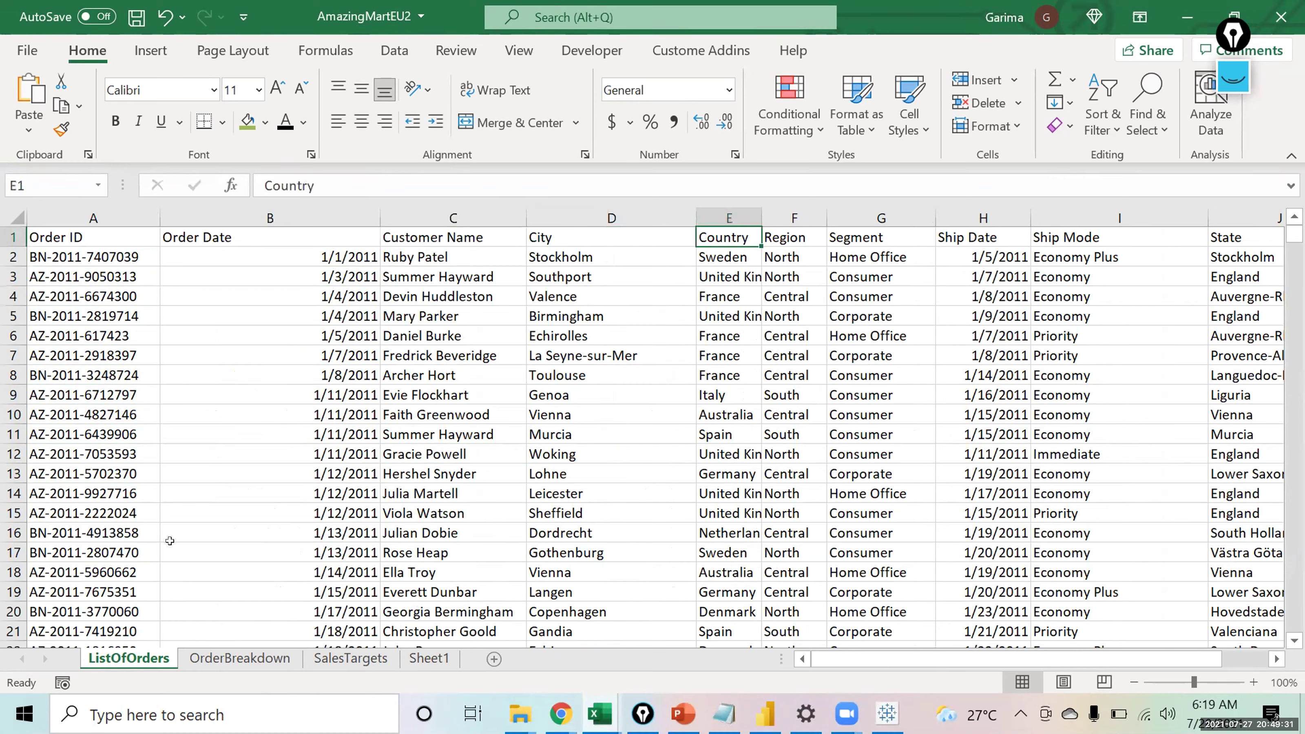
key("Right")
key("Right")
key("Right")
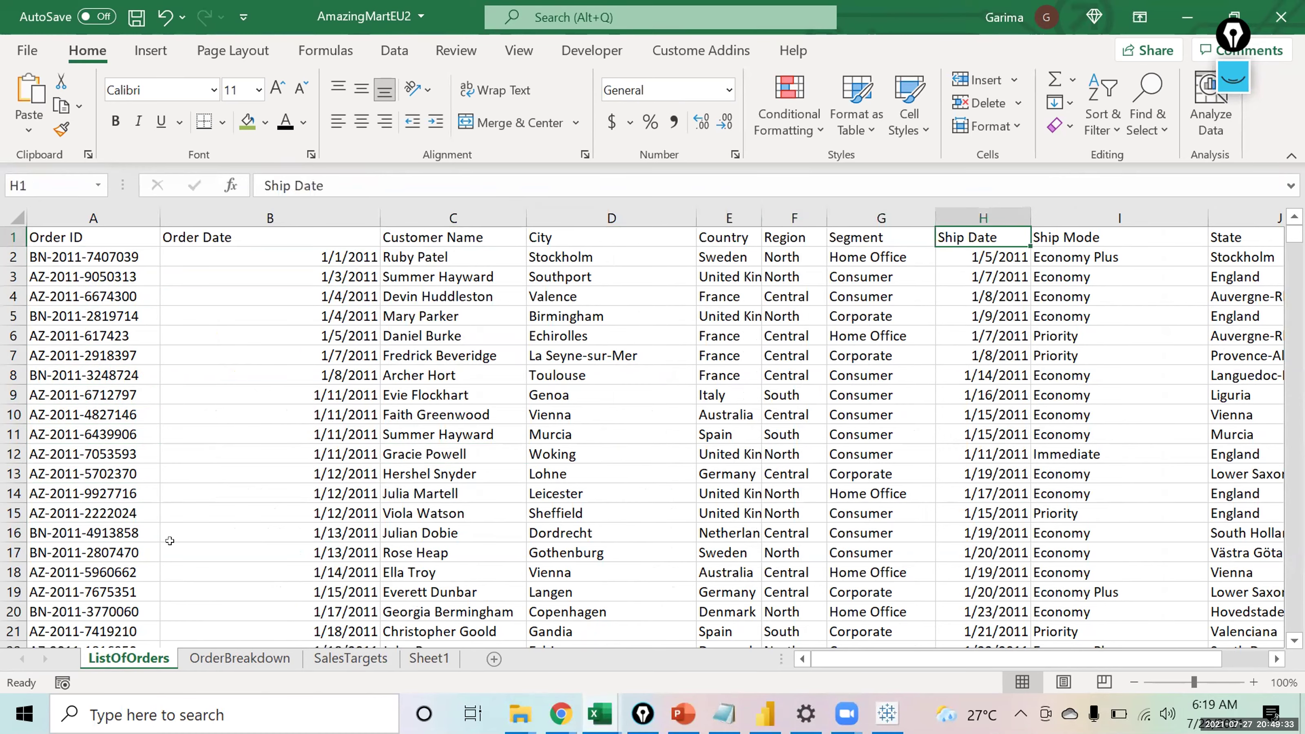
key("Right")
key("Right")
key("Right")
key("Right")
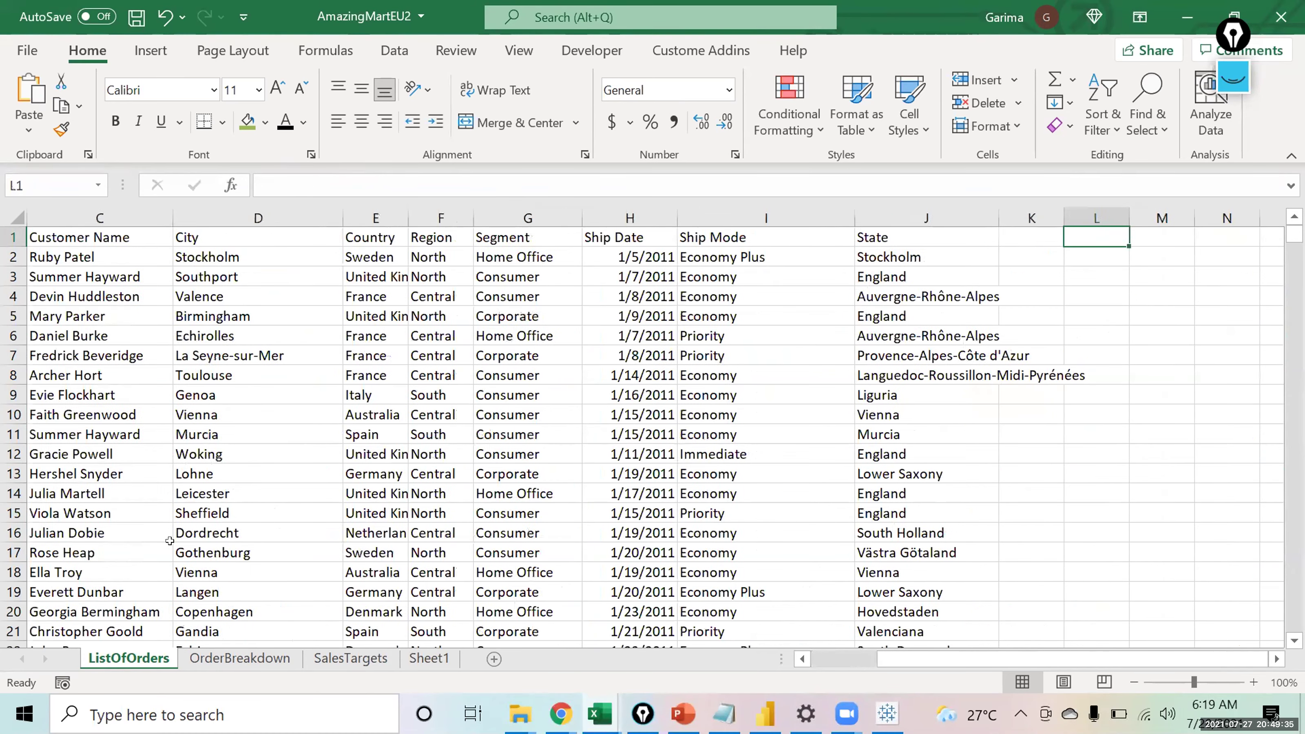
Return to the first cell of ListOfOrders, view the OrderBreakdown sheet, and come back to ListOfOrders.
key("ctrl+Home")
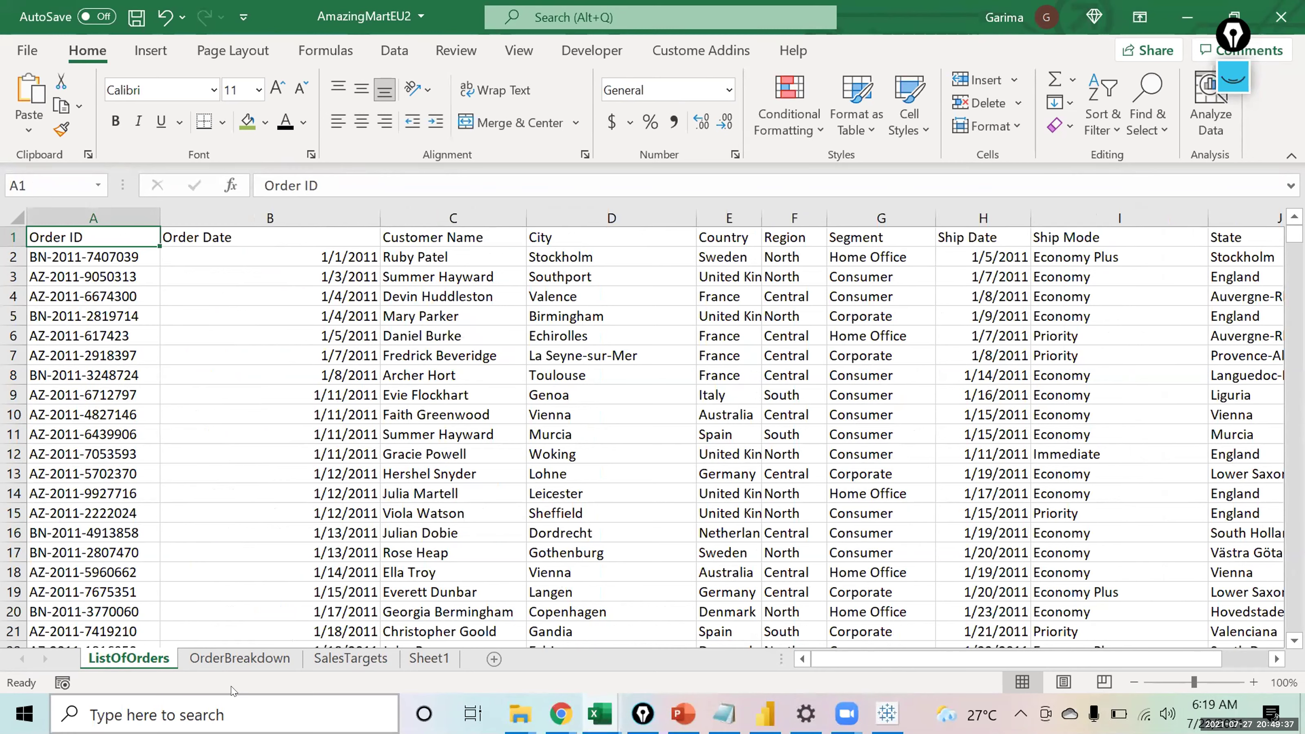
left_click(239, 663)
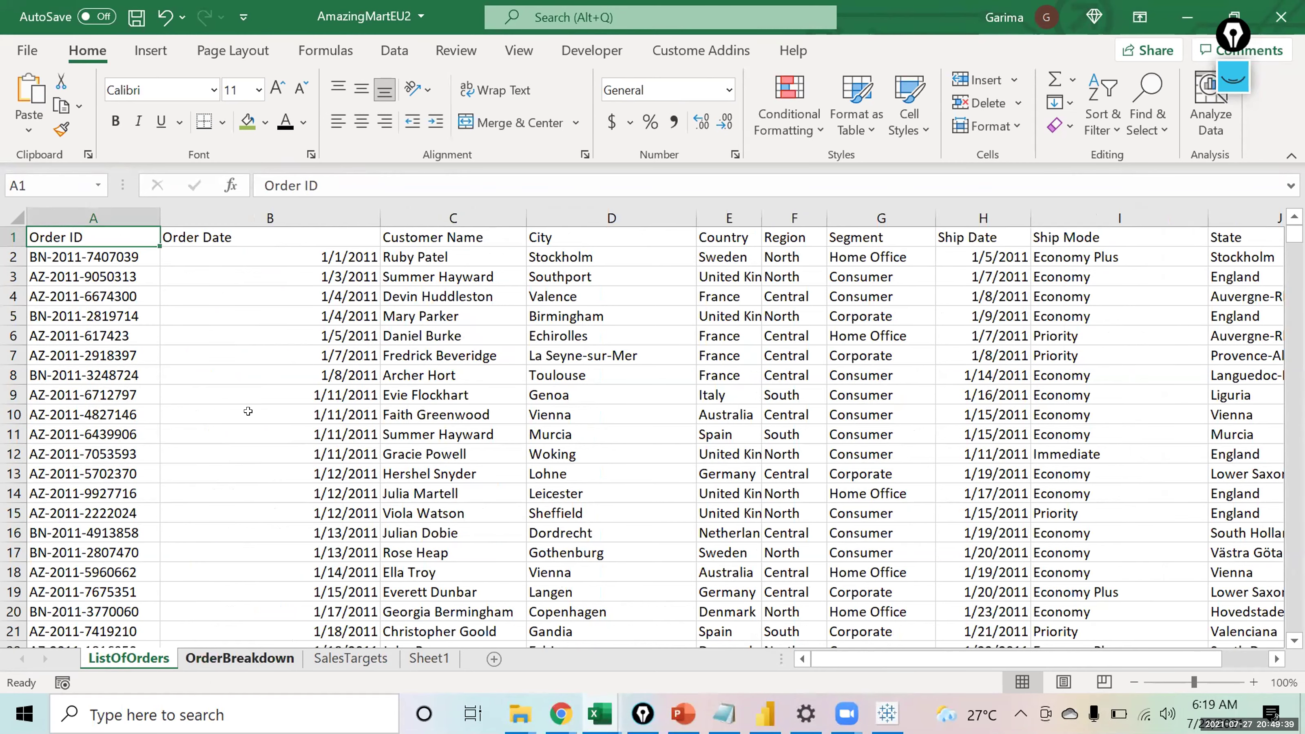
left_click(248, 413)
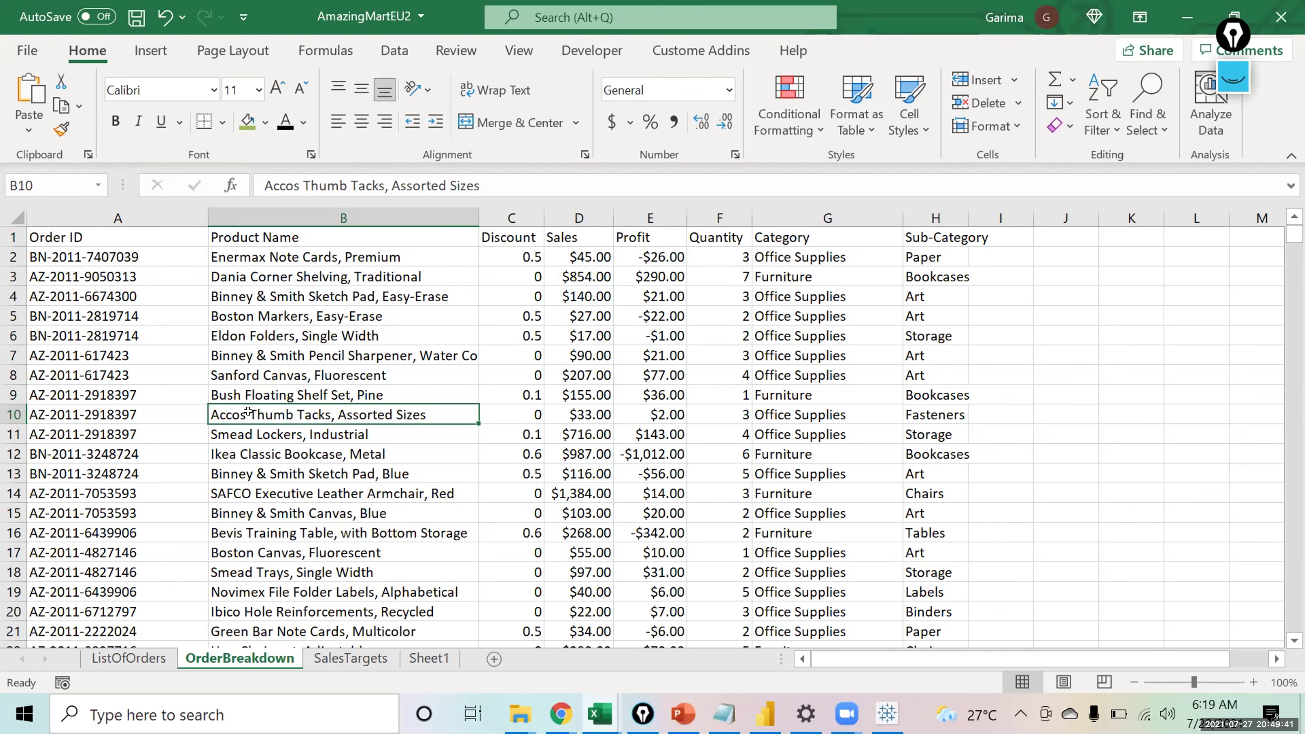
left_click(137, 657)
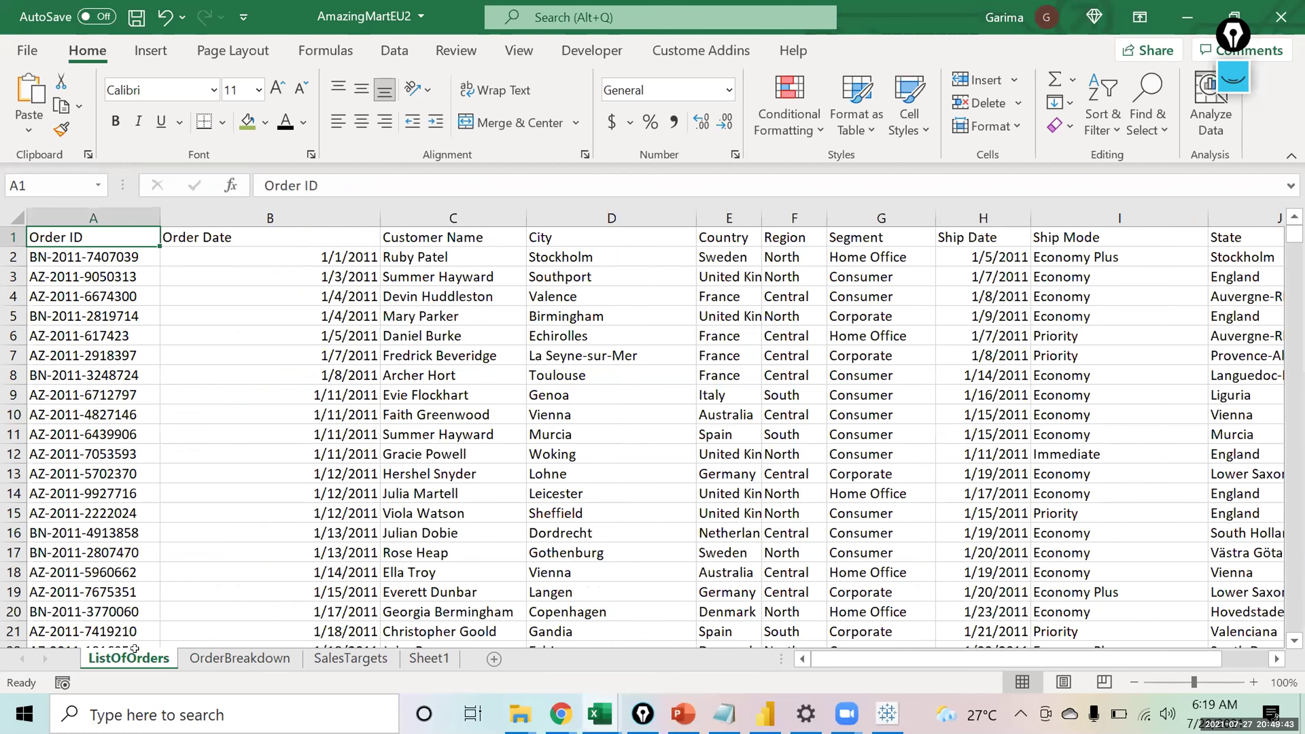
Copy the order ID from row 3 of ListOfOrders and find it in the OrderBreakdown sheet.
left_click(67, 272)
key("ctrl+c")
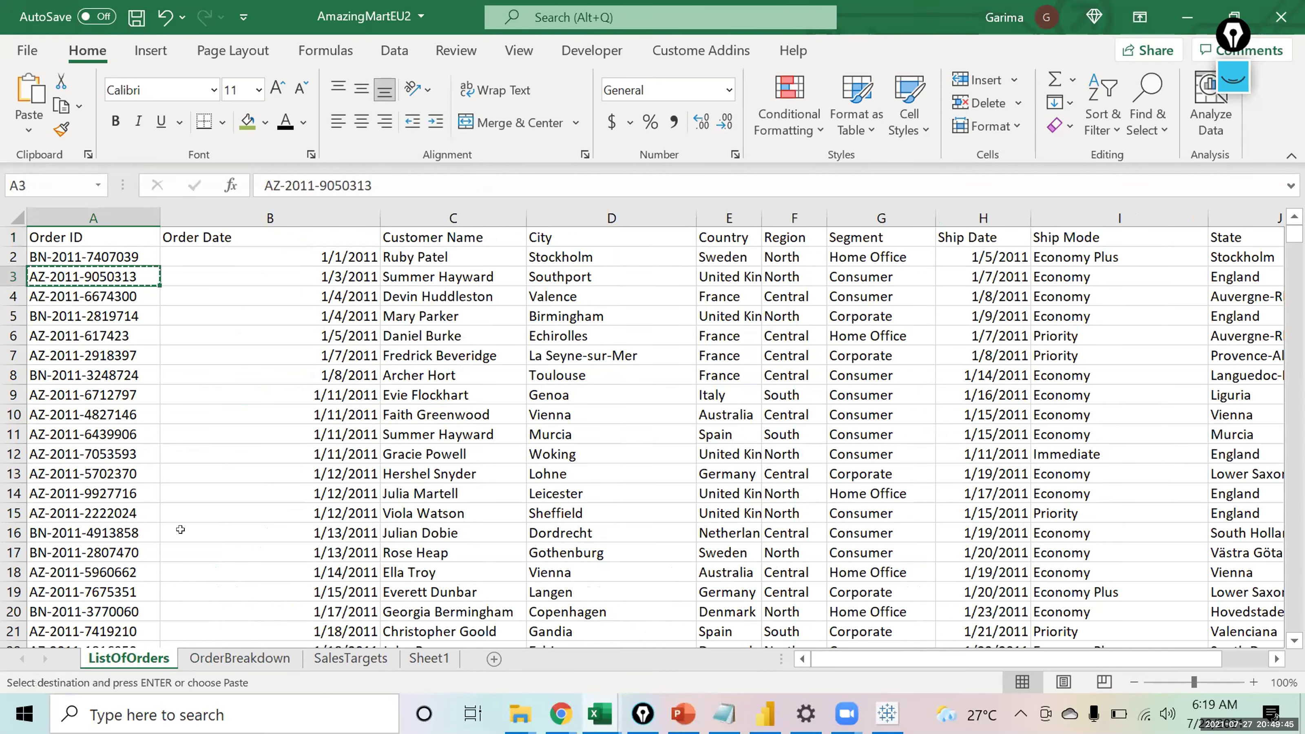
left_click(240, 658)
left_click(102, 410)
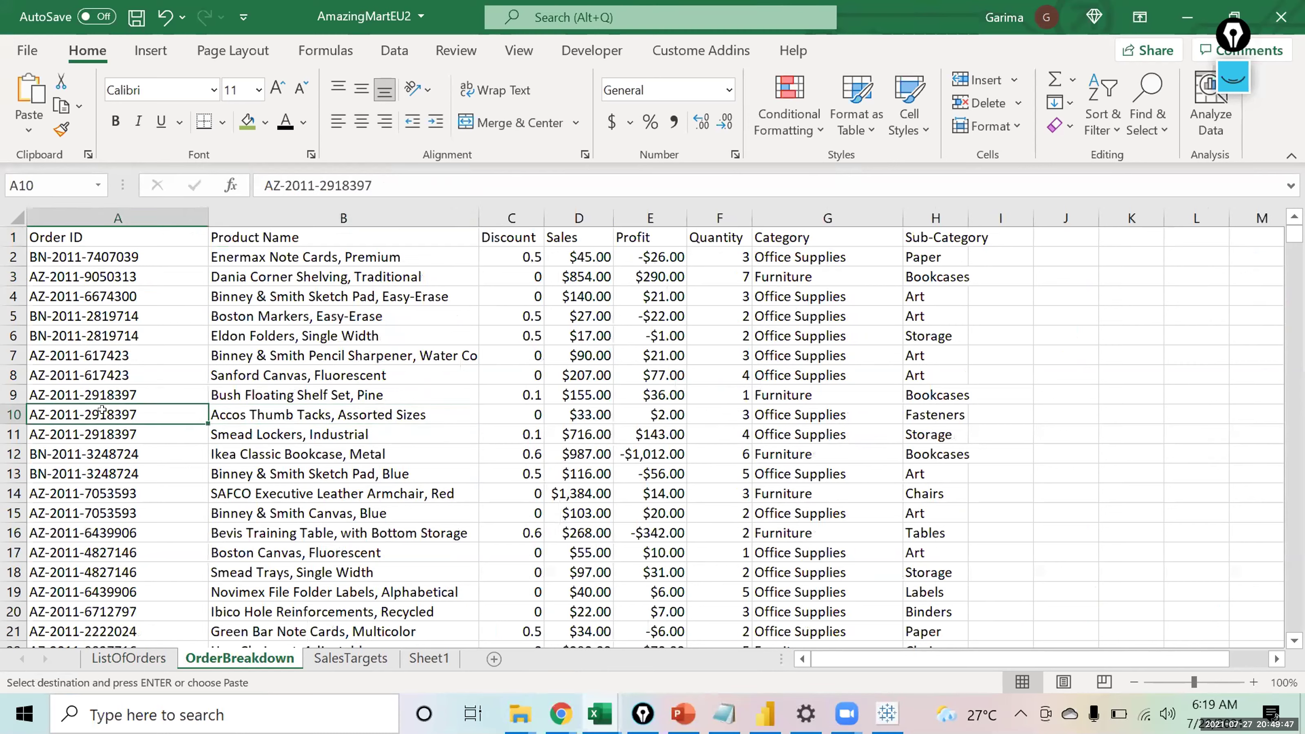
key("ctrl+f")
key("ctrl+v")
key("Return")
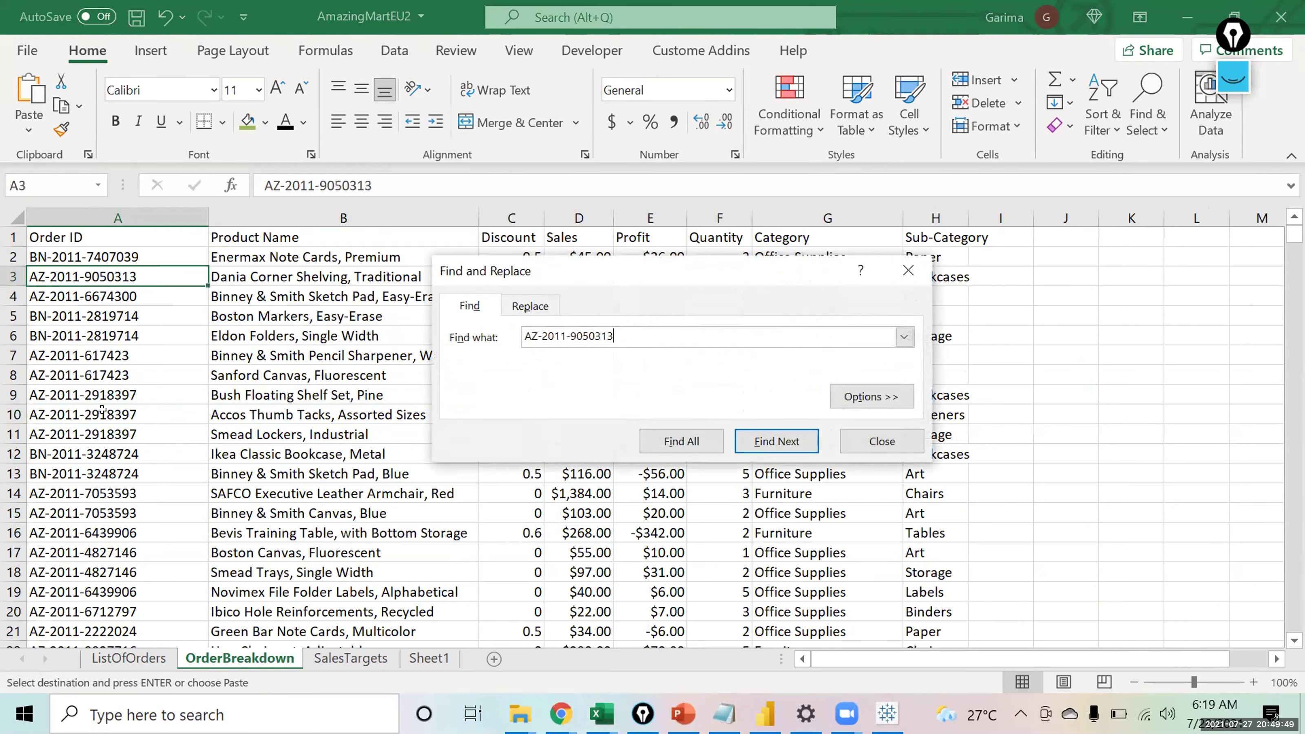
key("Escape")
Read across row 3 of OrderBreakdown, highlighting the order's details from Product Name through Sub-Category.
key("Right")
key("Right")
key("Right")
key("Right")
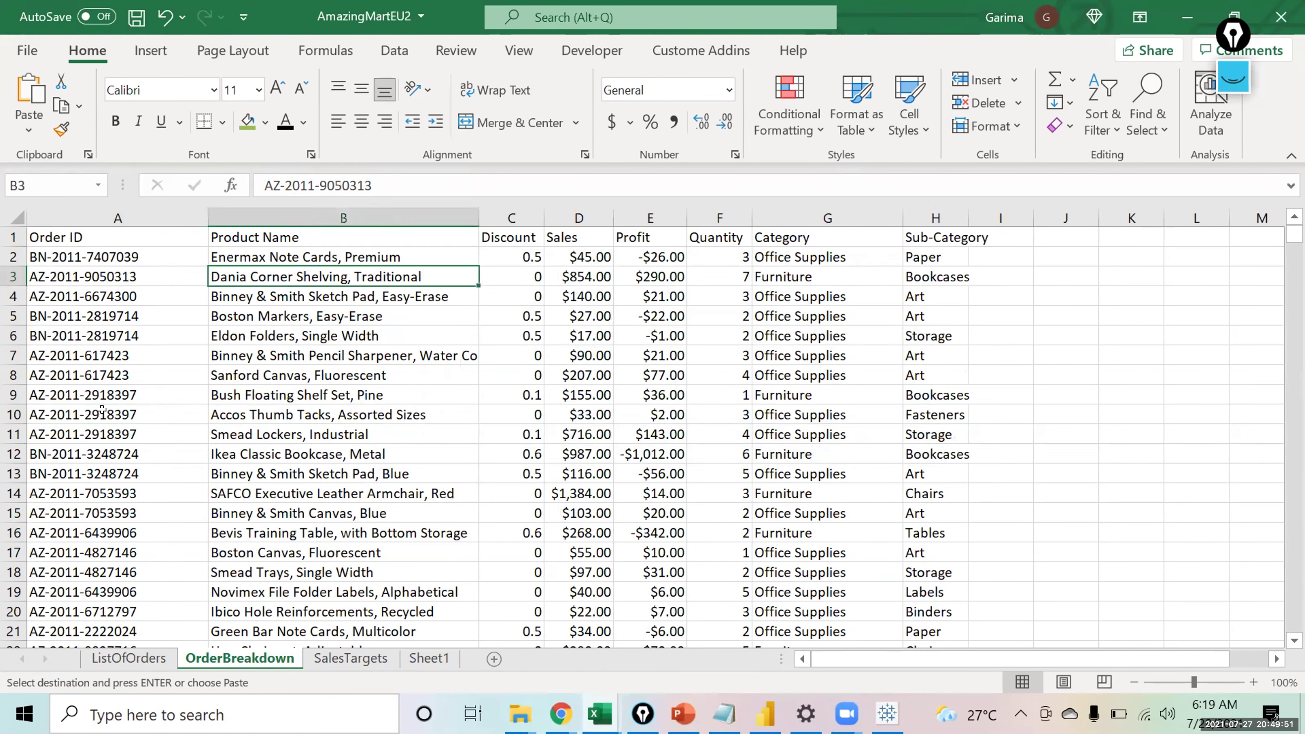
key("Left")
key("Left")
key("Left")
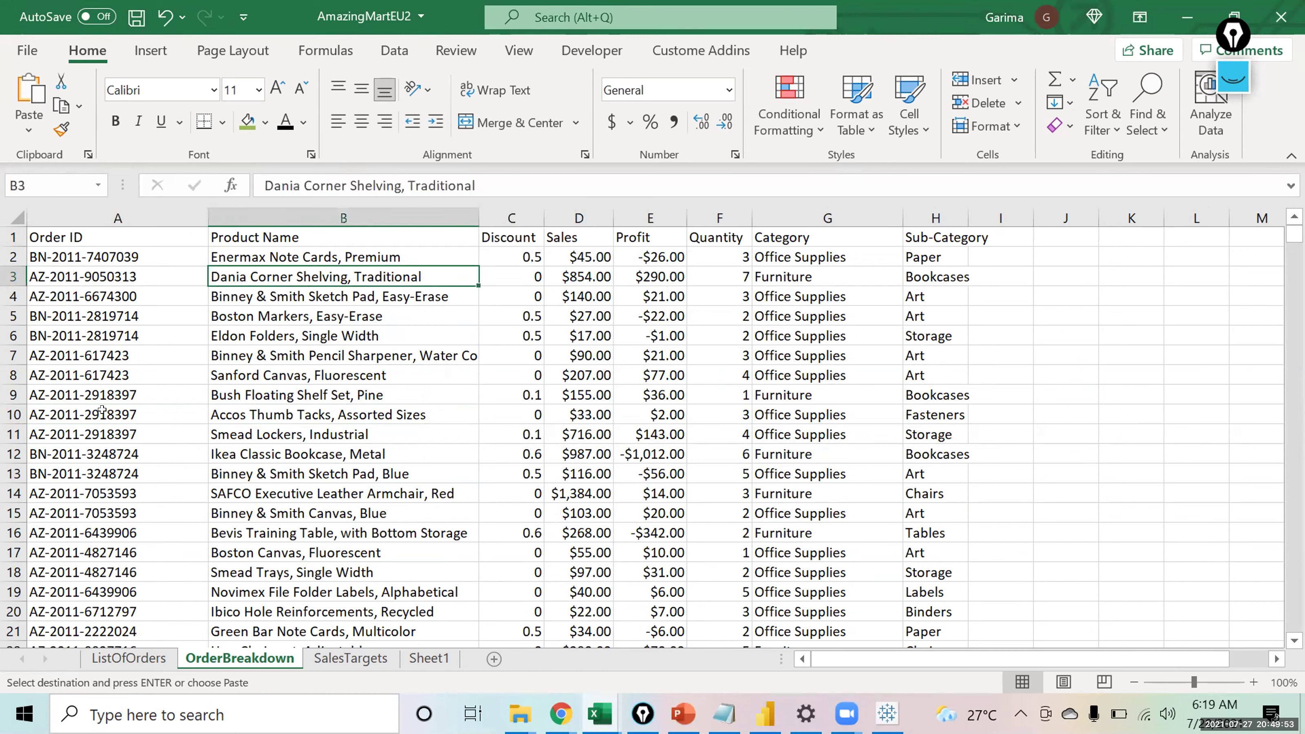
key("shift+Right")
key("shift+Right")
key("shift+Right")
key("shift+Right")
key("shift+Right")
key("shift+Right")
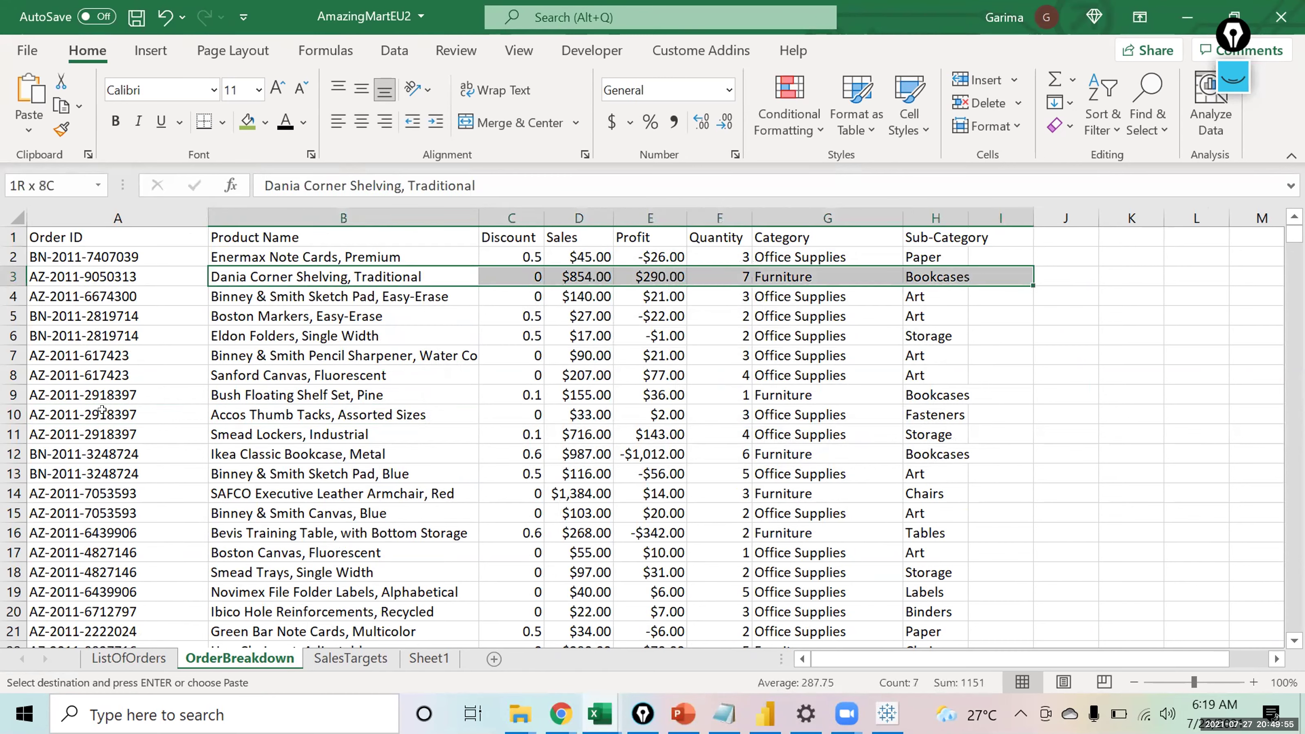
key("shift+Left")
key("shift+Left")
key("shift+Left")
key("shift+Left")
key("shift+Left")
key("shift+Left")
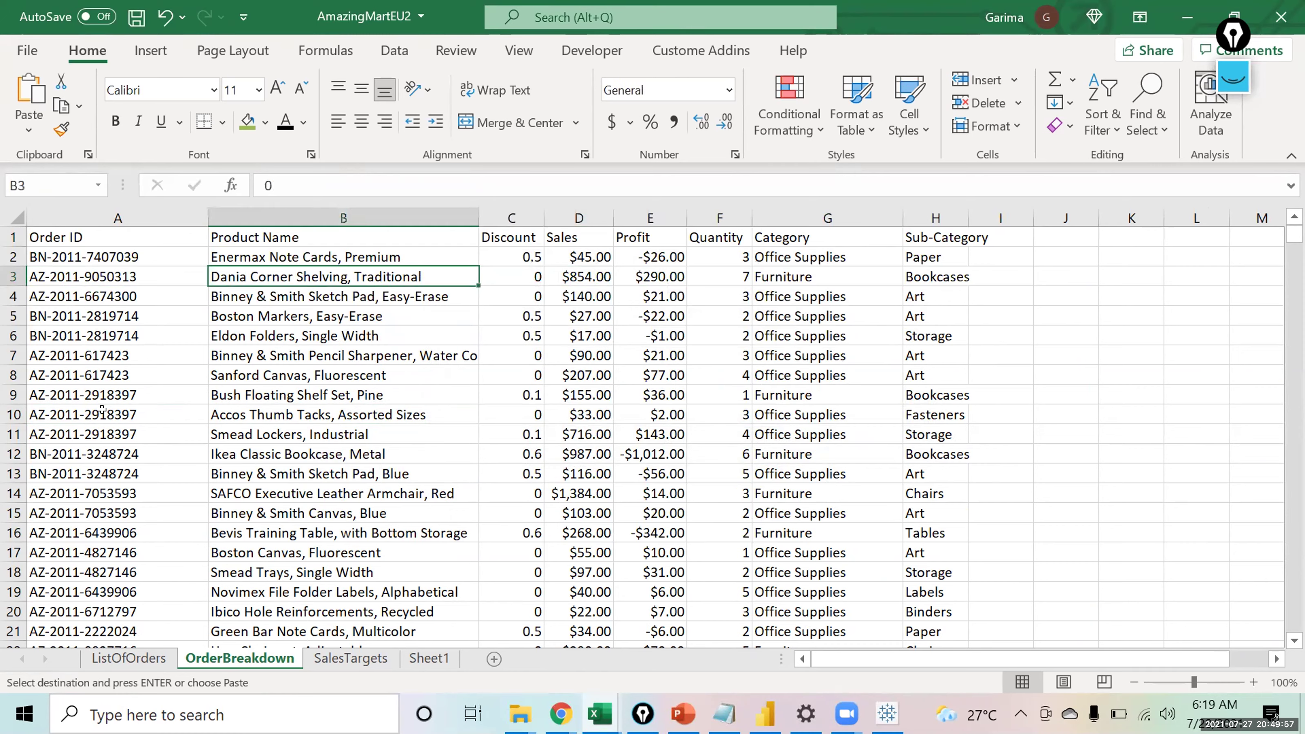
key("Left")
Look up the order ID from row 8 of ListOfOrders in the OrderBreakdown sheet.
left_click(135, 659)
left_click(49, 381)
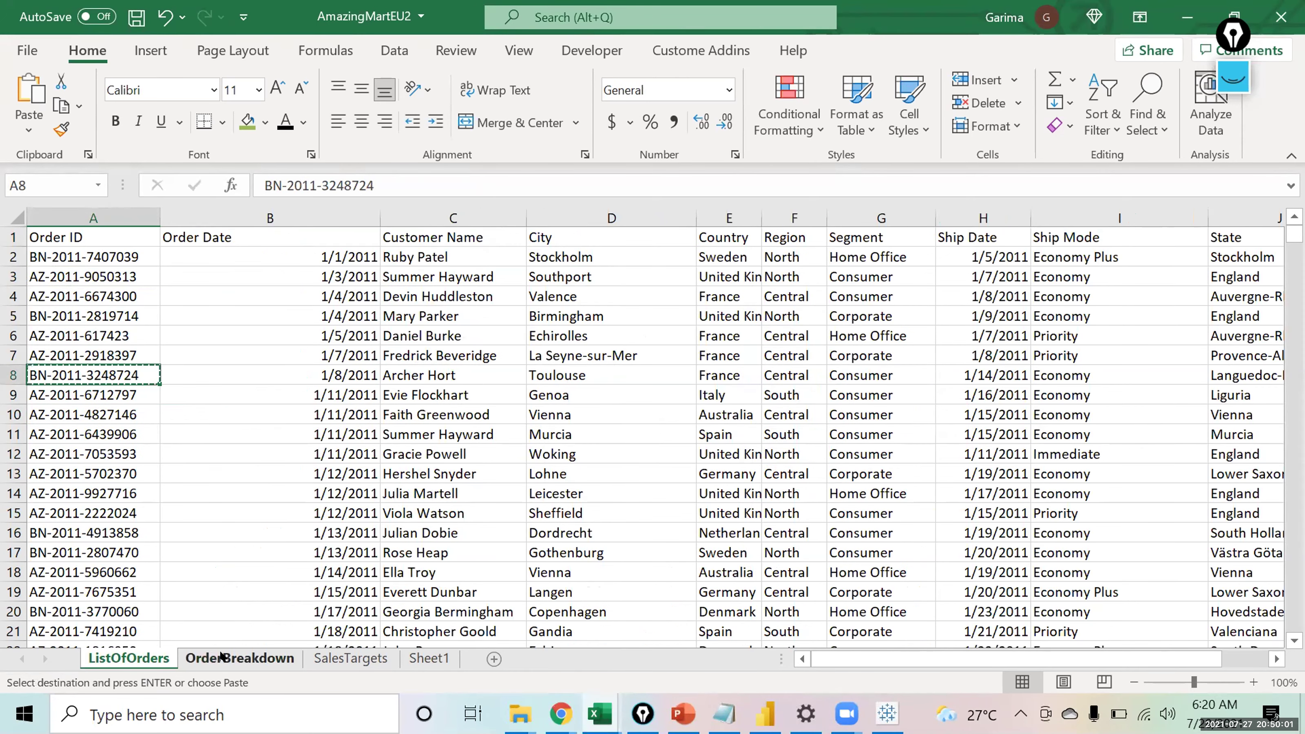
left_click(224, 657)
left_click(225, 416)
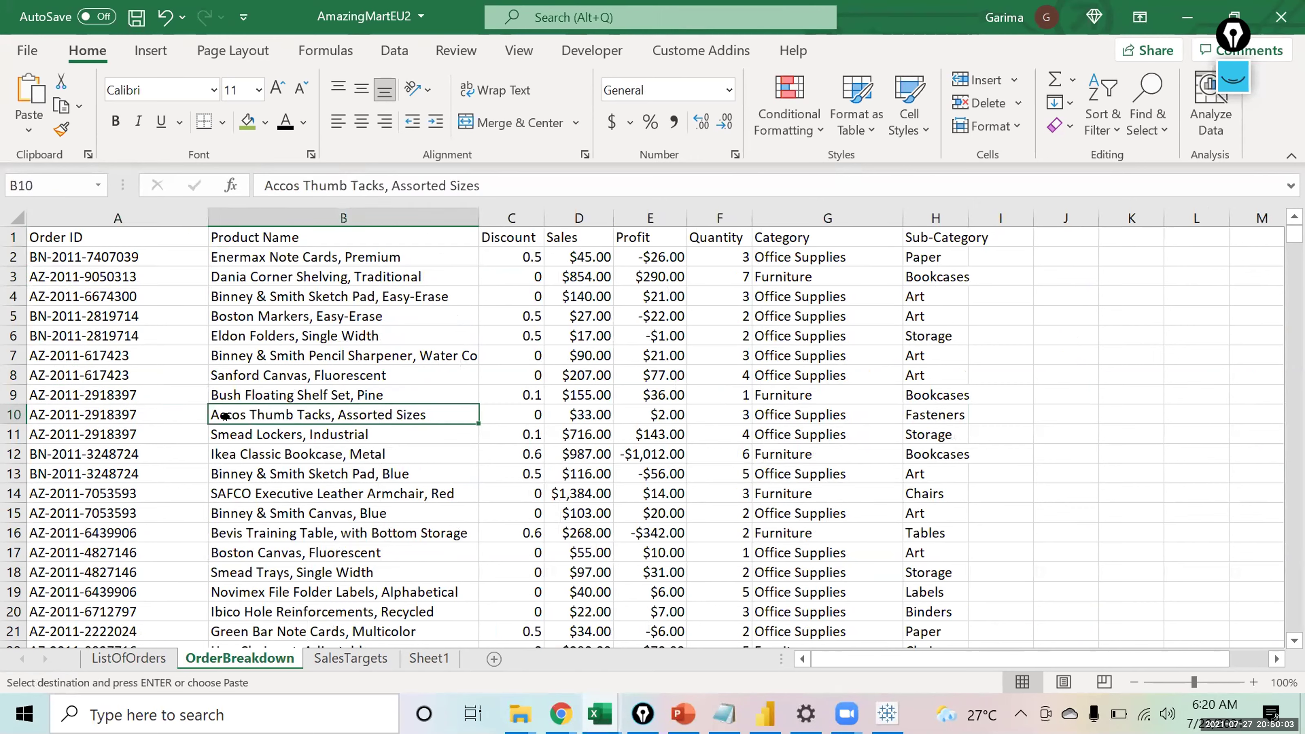
key("ctrl+f")
key("ctrl+v")
key("Return")
key("Escape")
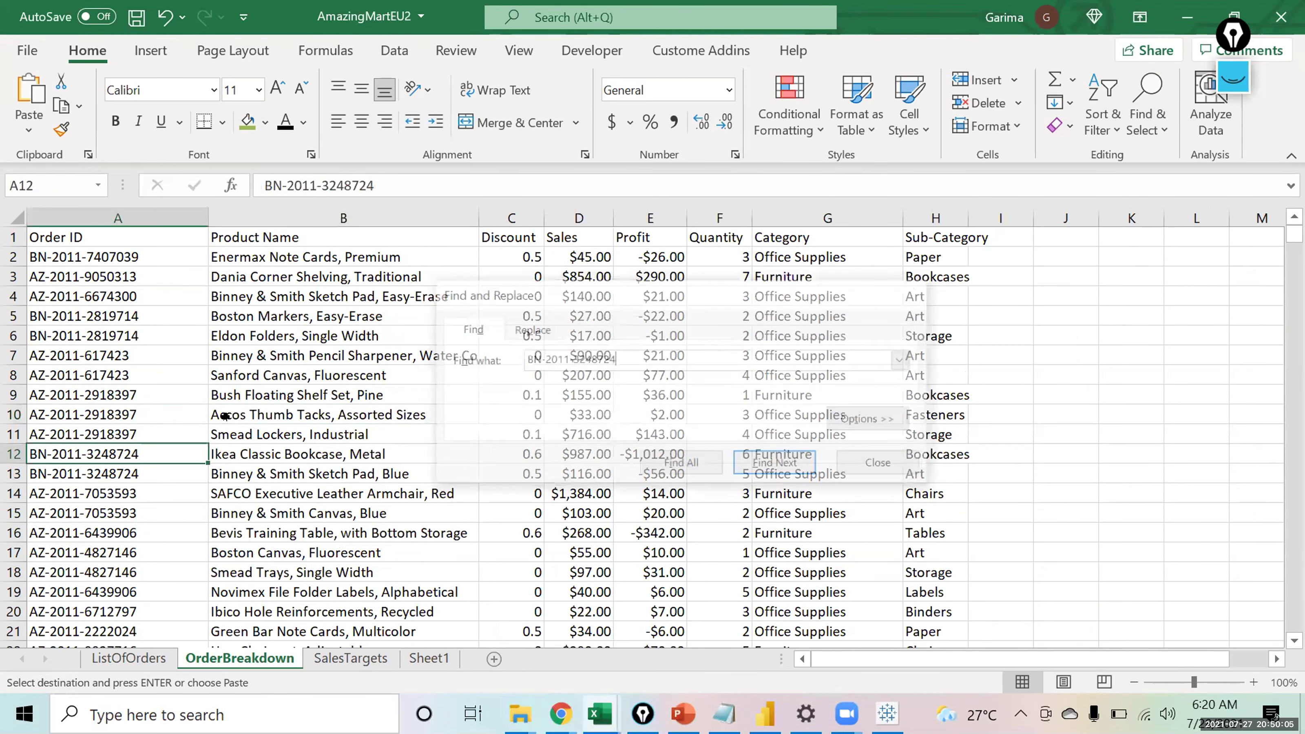
Read across the Ikea Classic Bookcase row of OrderBreakdown through all columns and back to Order ID.
key("Right")
key("Right")
key("Right")
key("Right")
key("Right")
key("Right")
key("Right")
key("Right")
key("Right")
key("Left")
key("Left")
key("Left")
key("Left")
key("Left")
key("Left")
key("Left")
key("Left")
key("Left")
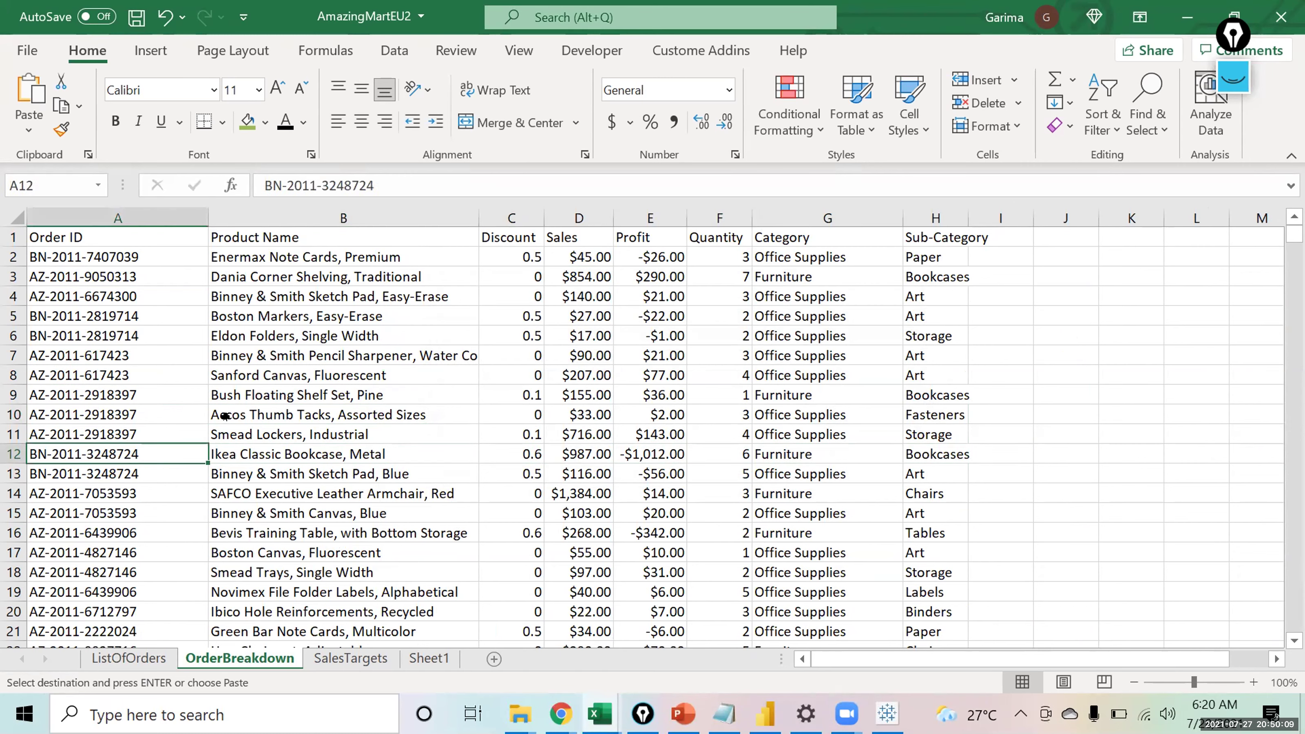
key("Right")
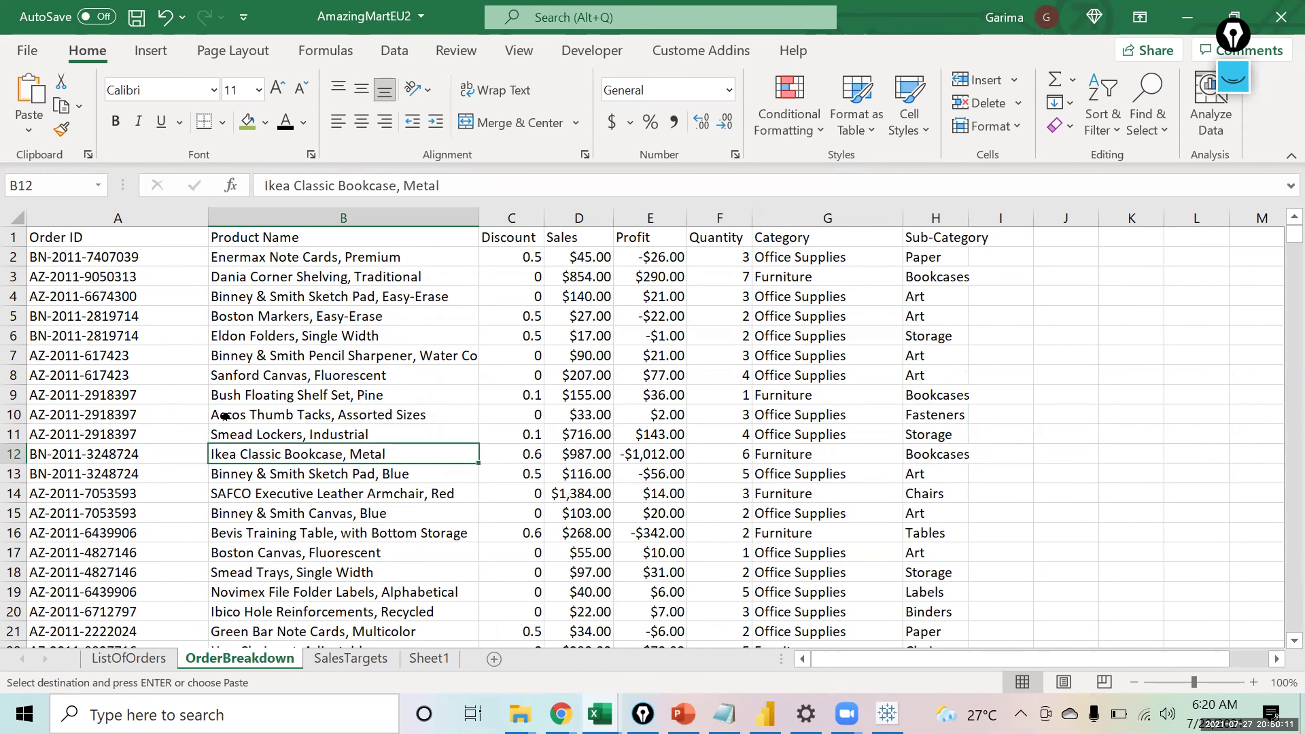
key("Left")
key("Right")
key("Left")
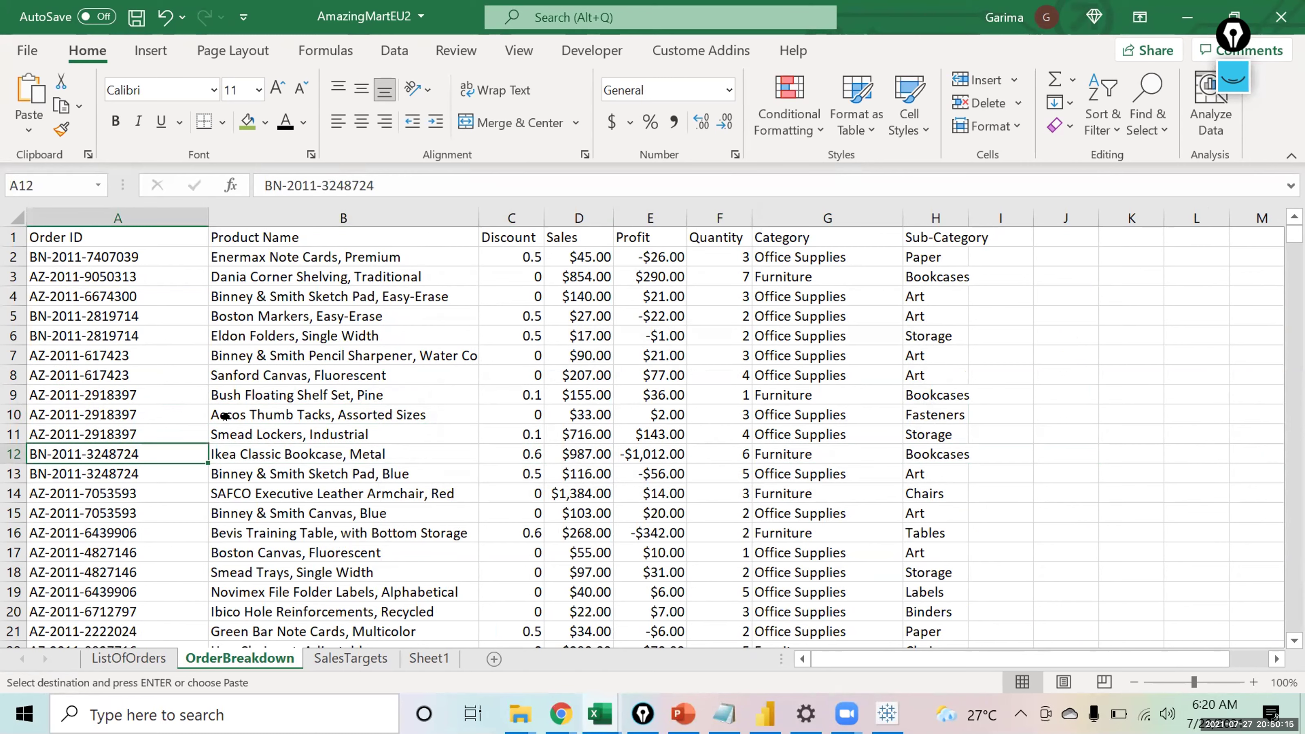
Select entire rows 12 and 13 of OrderBreakdown, which share the same order ID.
key("shift+Down")
key("shift+space")
key("Right")
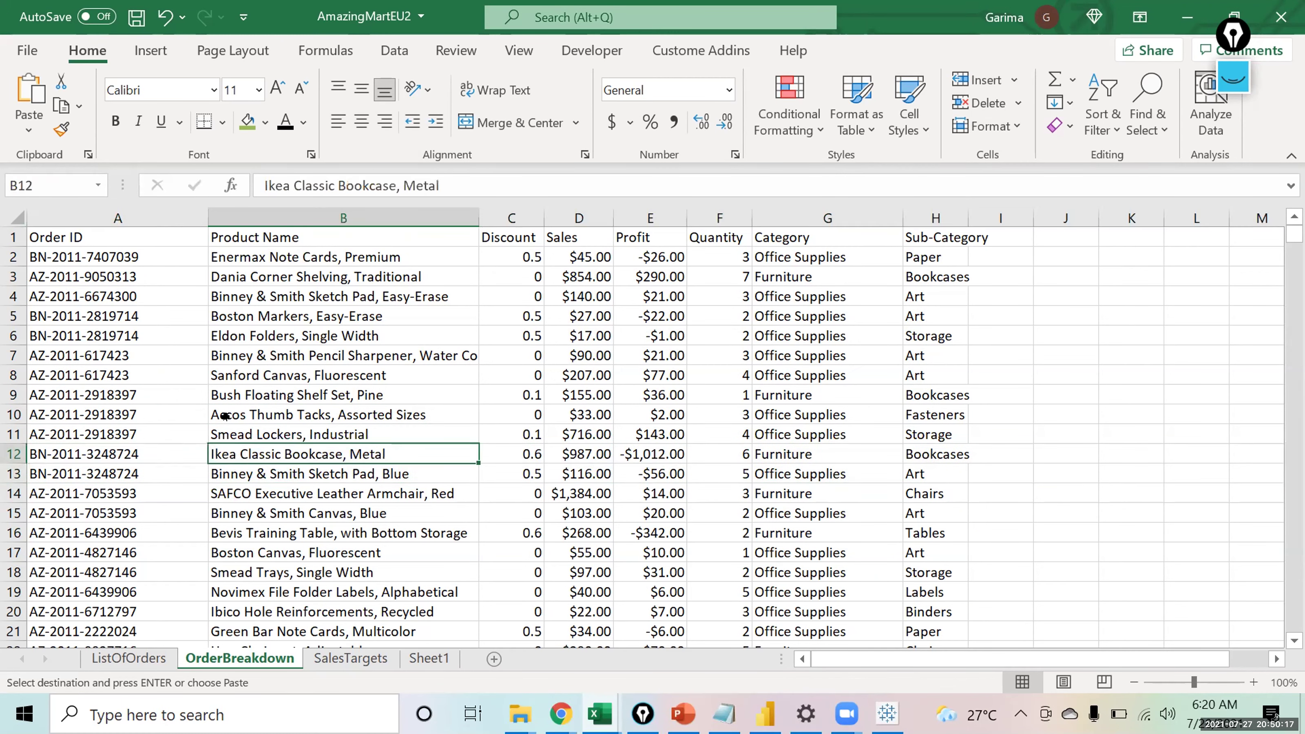
key("Left")
key("shift+Down")
key("ctrl+v")
key("shift+space")
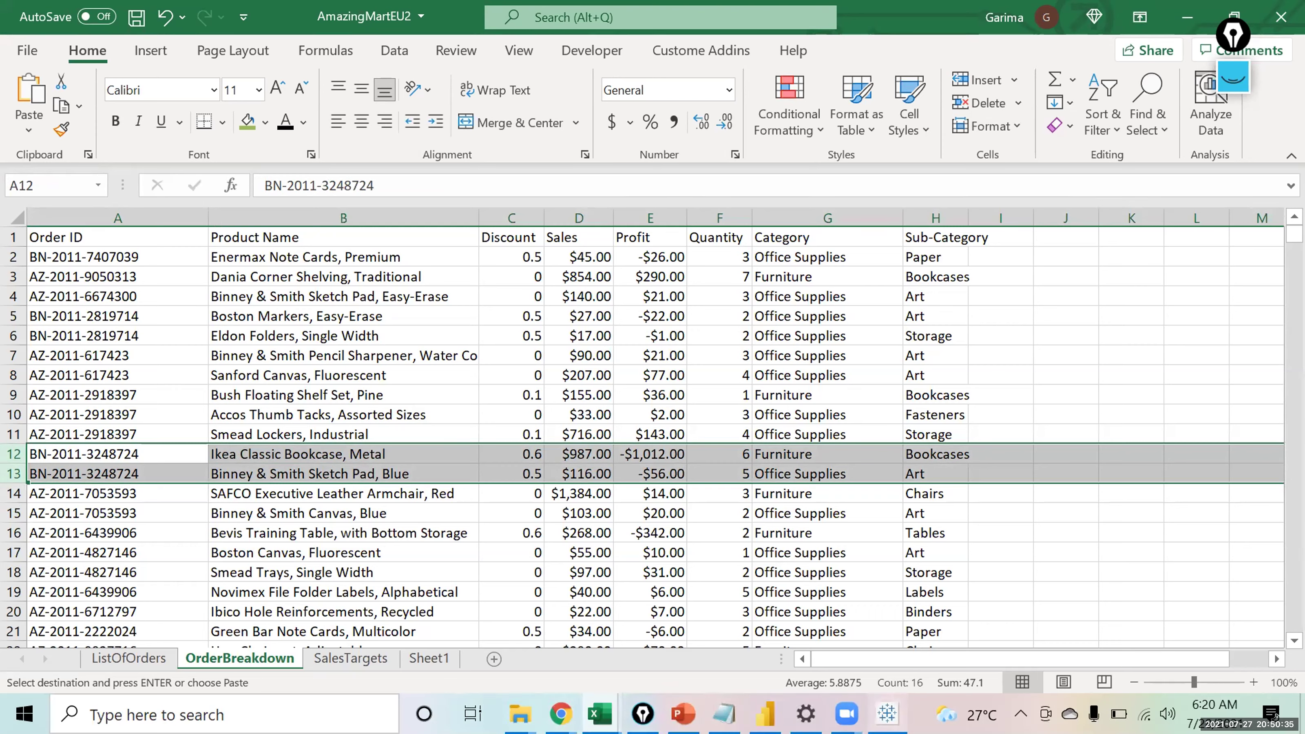
Switch to Tableau and connect to the AmazingMartEU2 Microsoft Excel workbook.
left_click(887, 713)
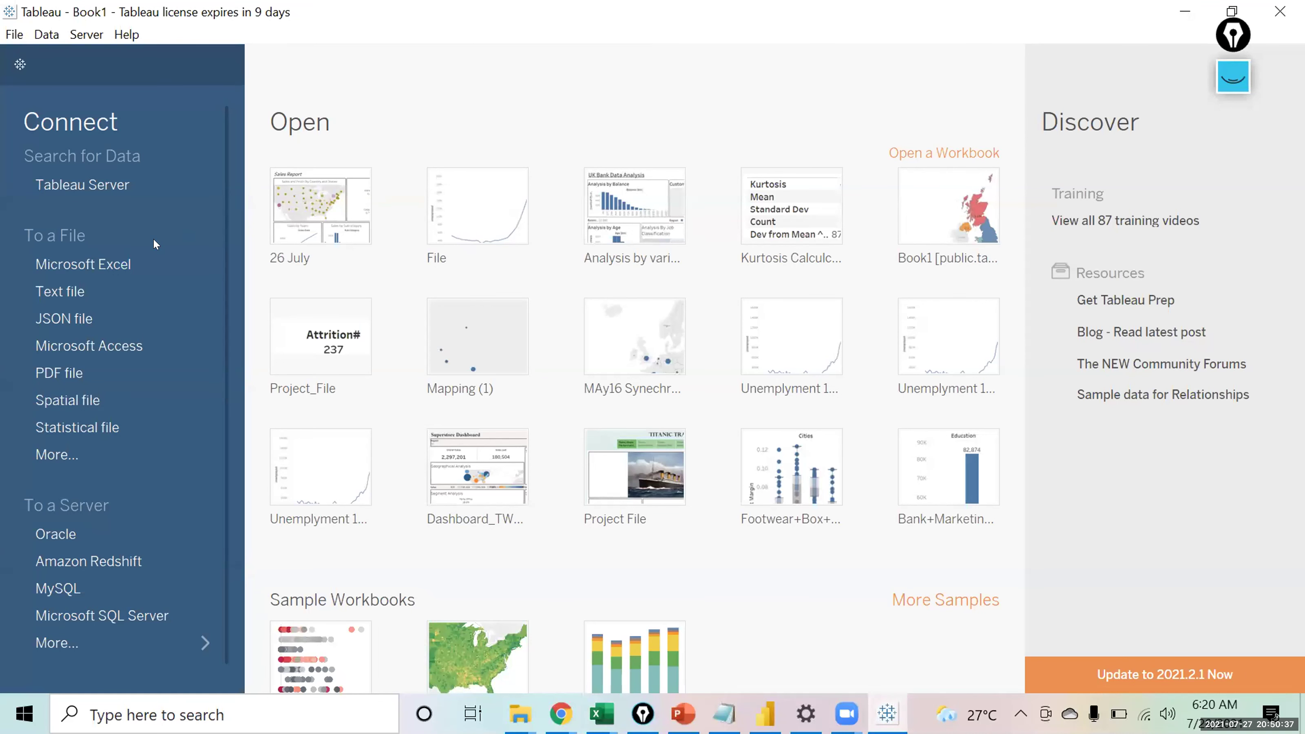
left_click(69, 273)
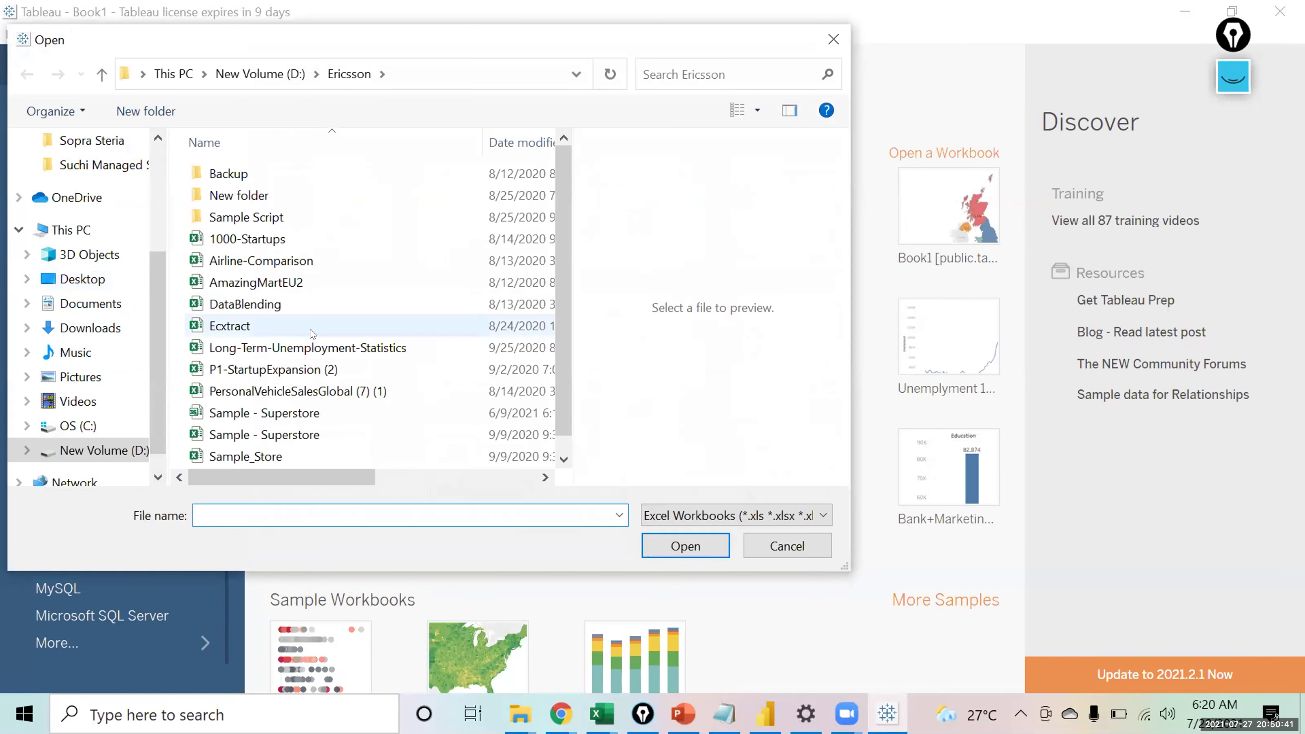
left_click(276, 281)
left_click(699, 550)
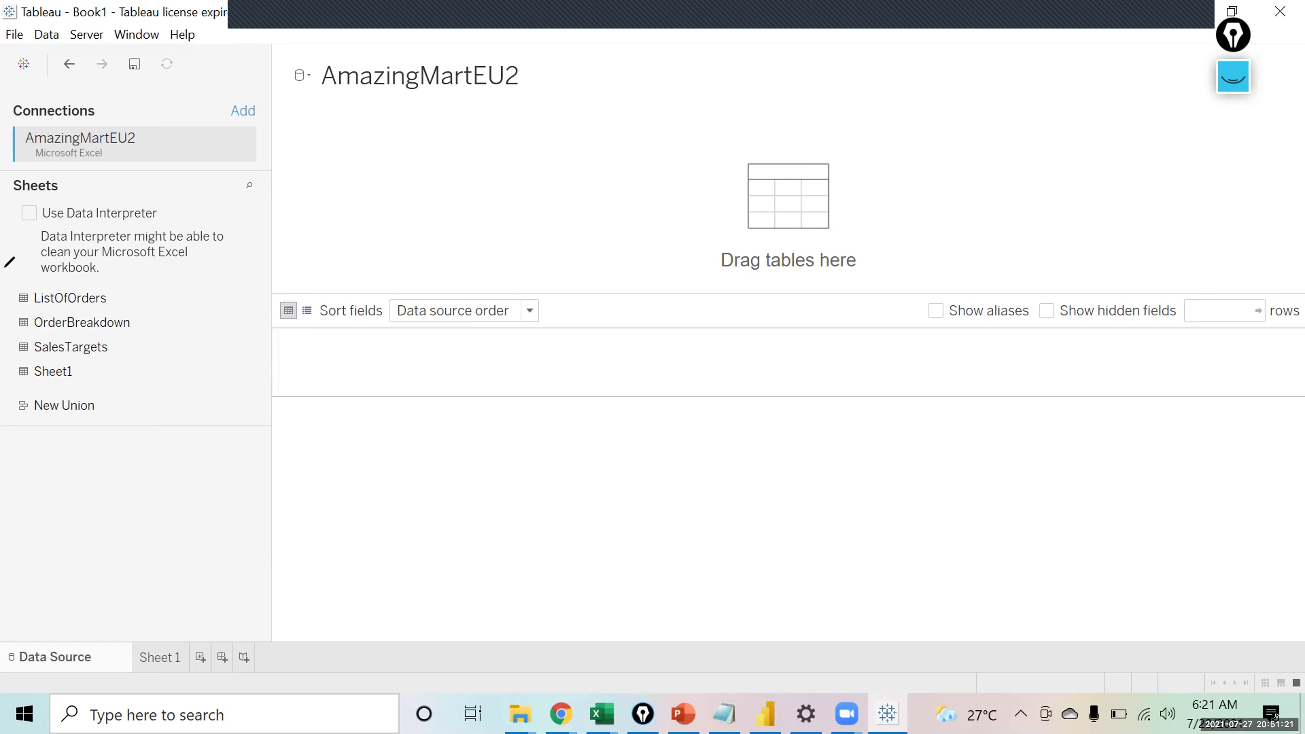
Add the ListOfOrders sheet to the data source canvas.
mouse_move(139, 303)
left_mouse_down()
mouse_move(32, 259)
mouse_move(21, 273)
left_mouse_up()
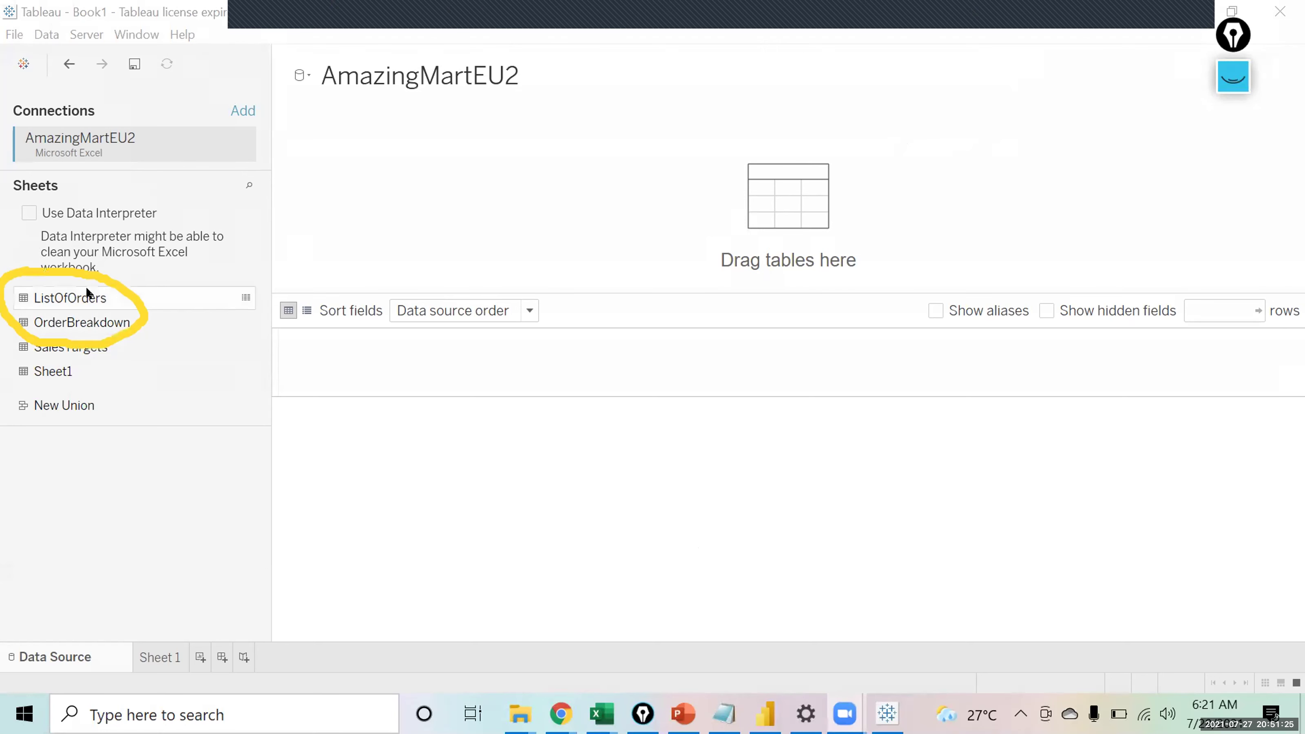
left_click_drag(86, 291, 421, 203)
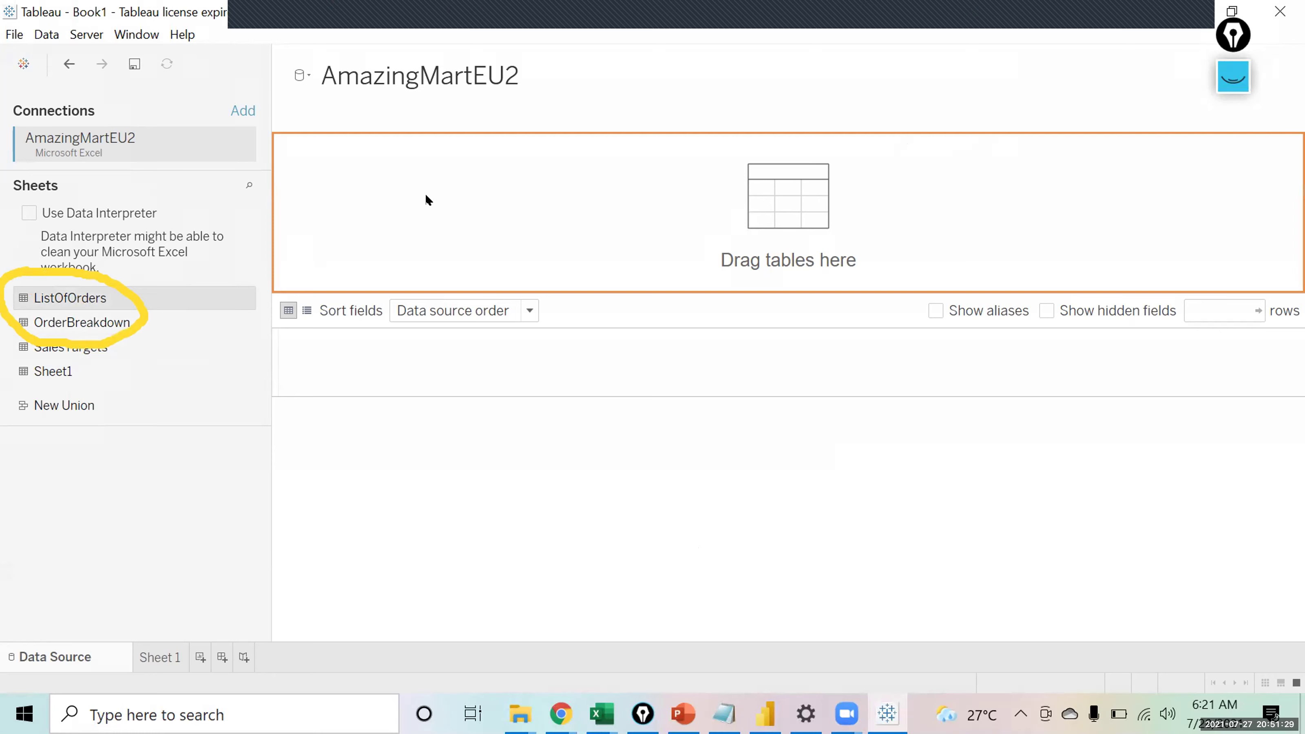
left_click_drag(426, 196, 426, 196)
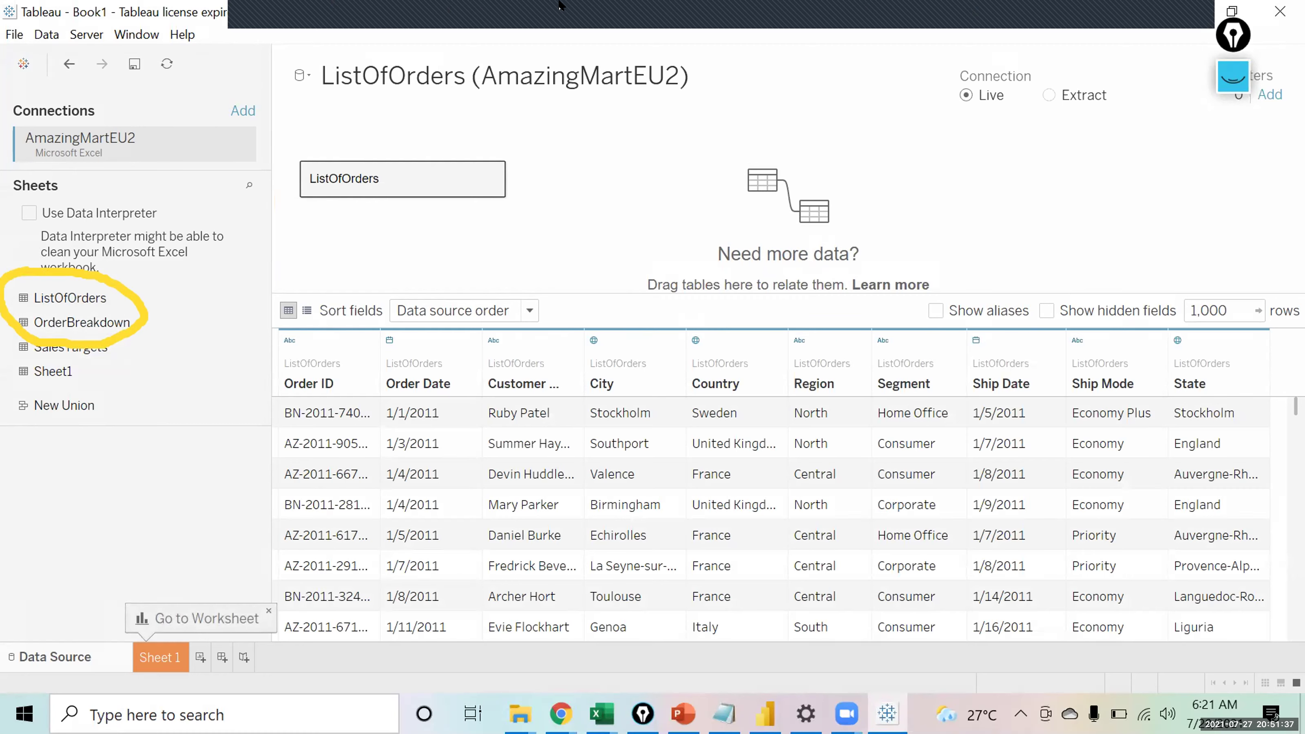
Open the ListOfOrders table's join canvas and join the OrderBreakdown sheet to it.
double_click(379, 184)
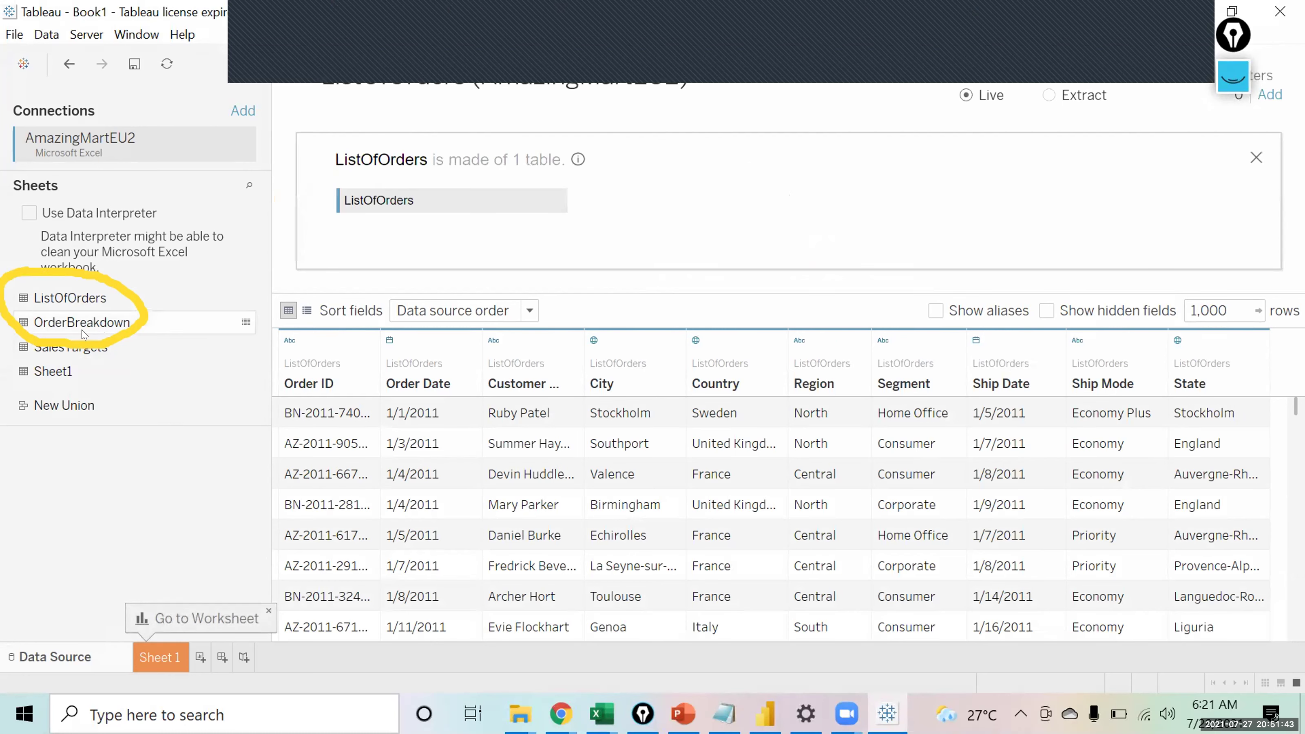
left_click(680, 197)
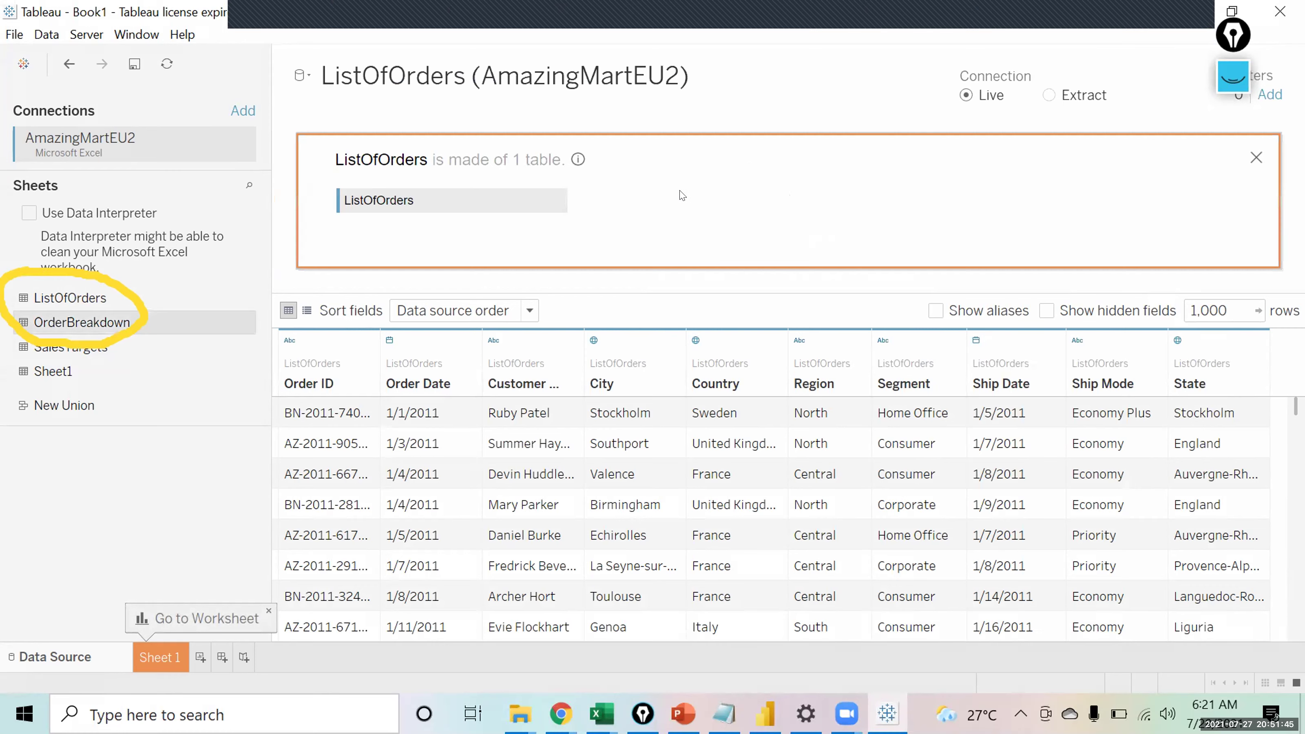
left_click_drag(682, 195, 682, 198)
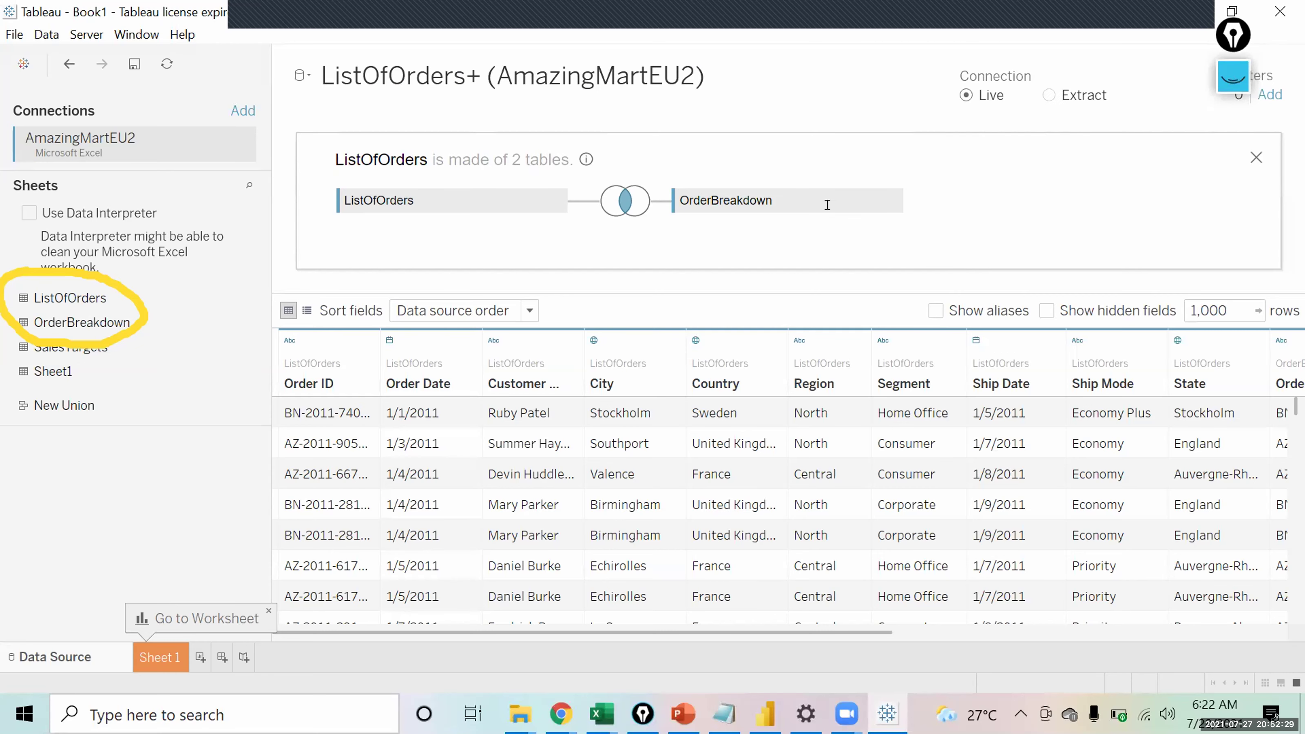
Remove OrderBreakdown from the join and close the ListOfOrders join canvas.
left_click(885, 201)
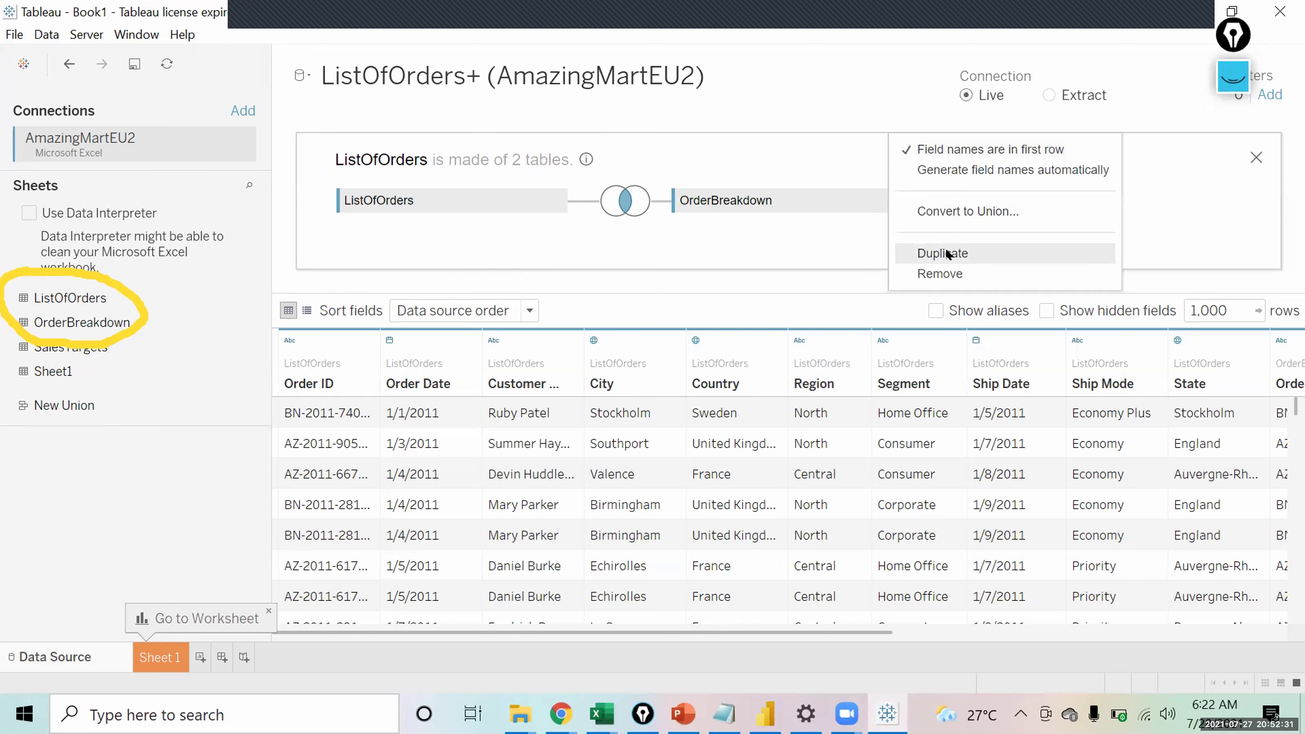
left_click(948, 274)
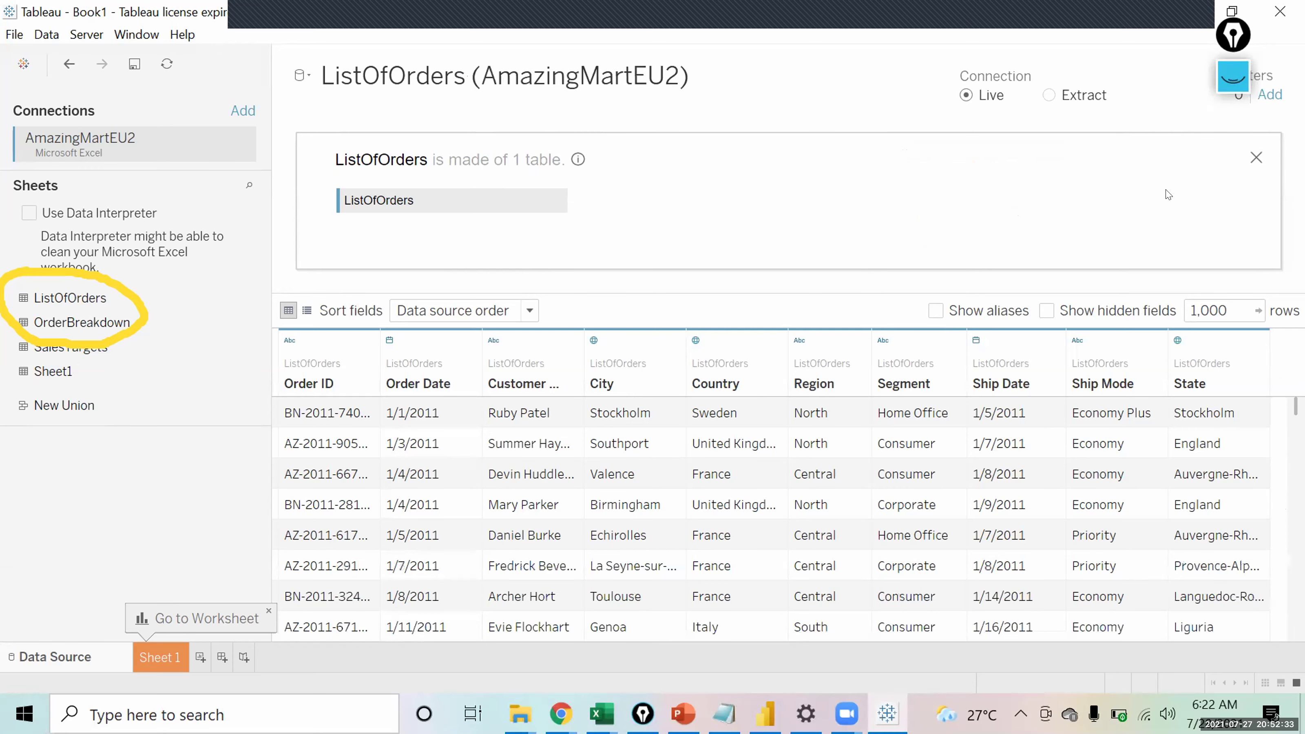
left_click(1264, 157)
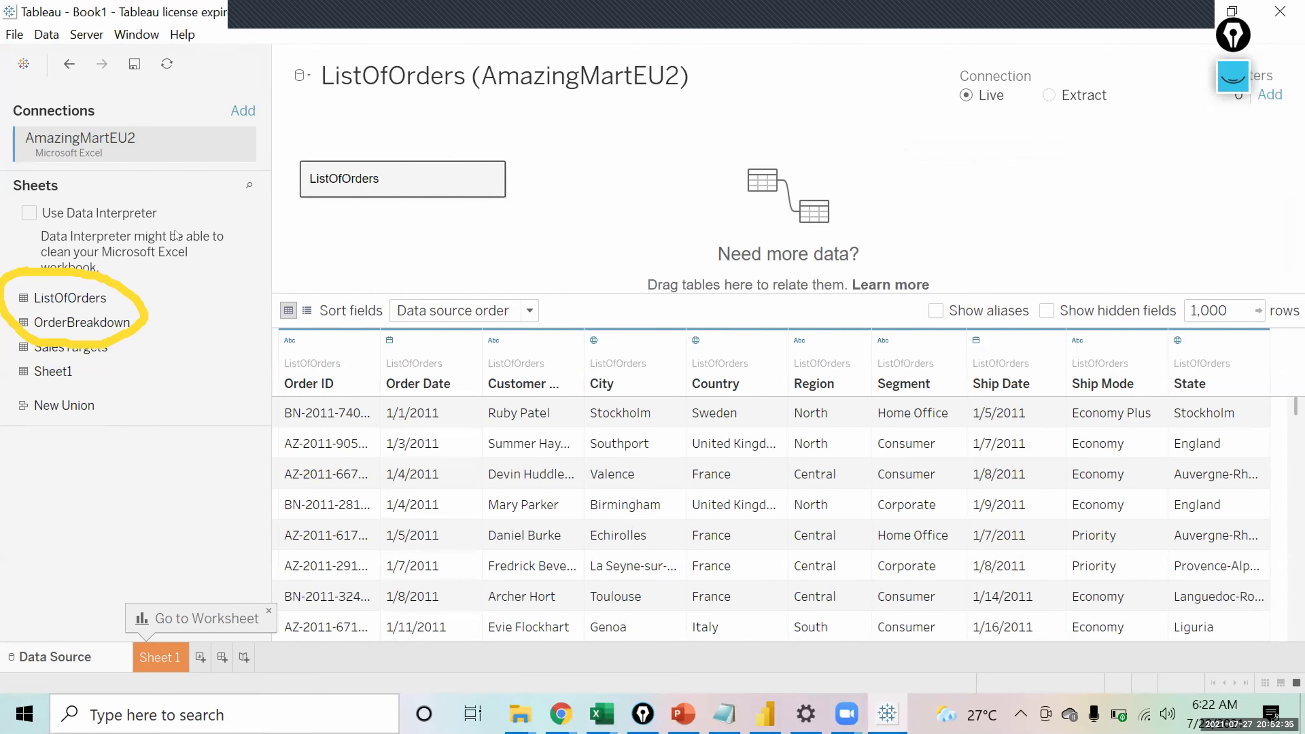
Reopen the ListOfOrders join canvas and add OrderBreakdown again as an inner join.
double_click(387, 179)
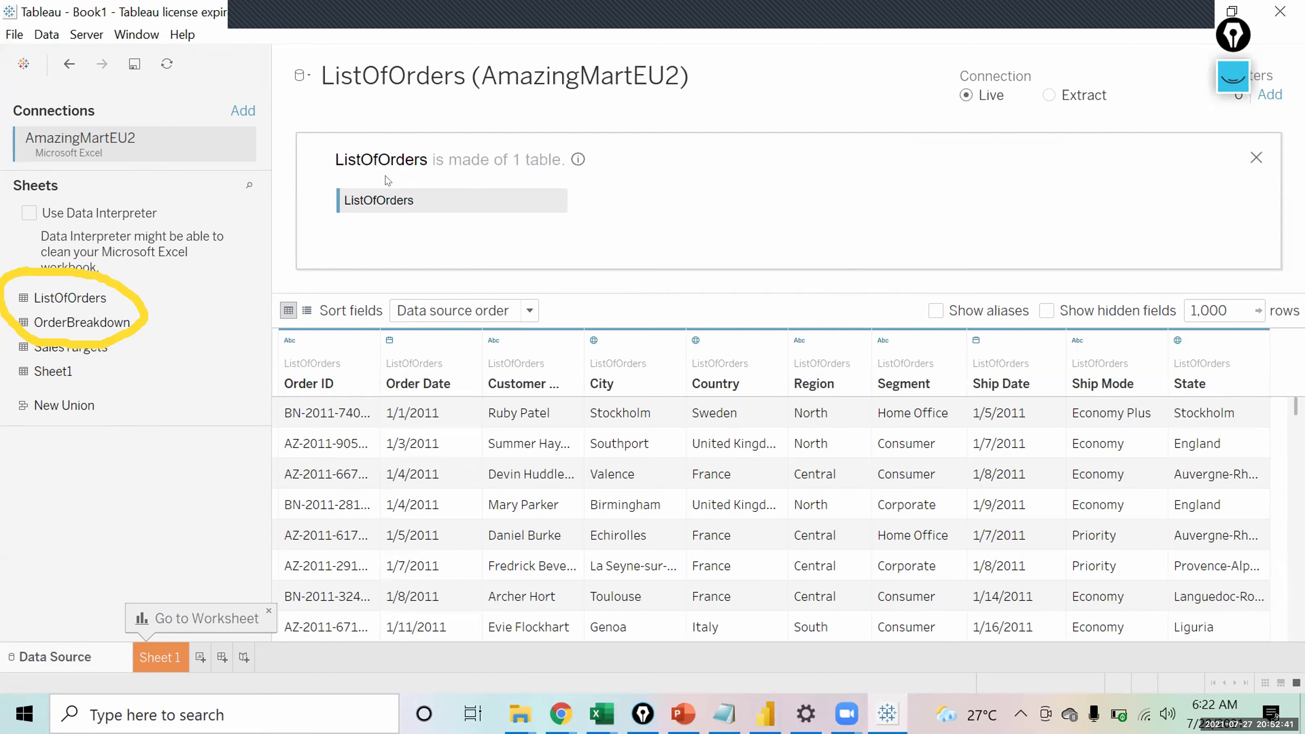
left_click_drag(144, 322, 921, 714)
Check the messages in the Zoom meeting chat and close the chat window.
left_click(908, 608)
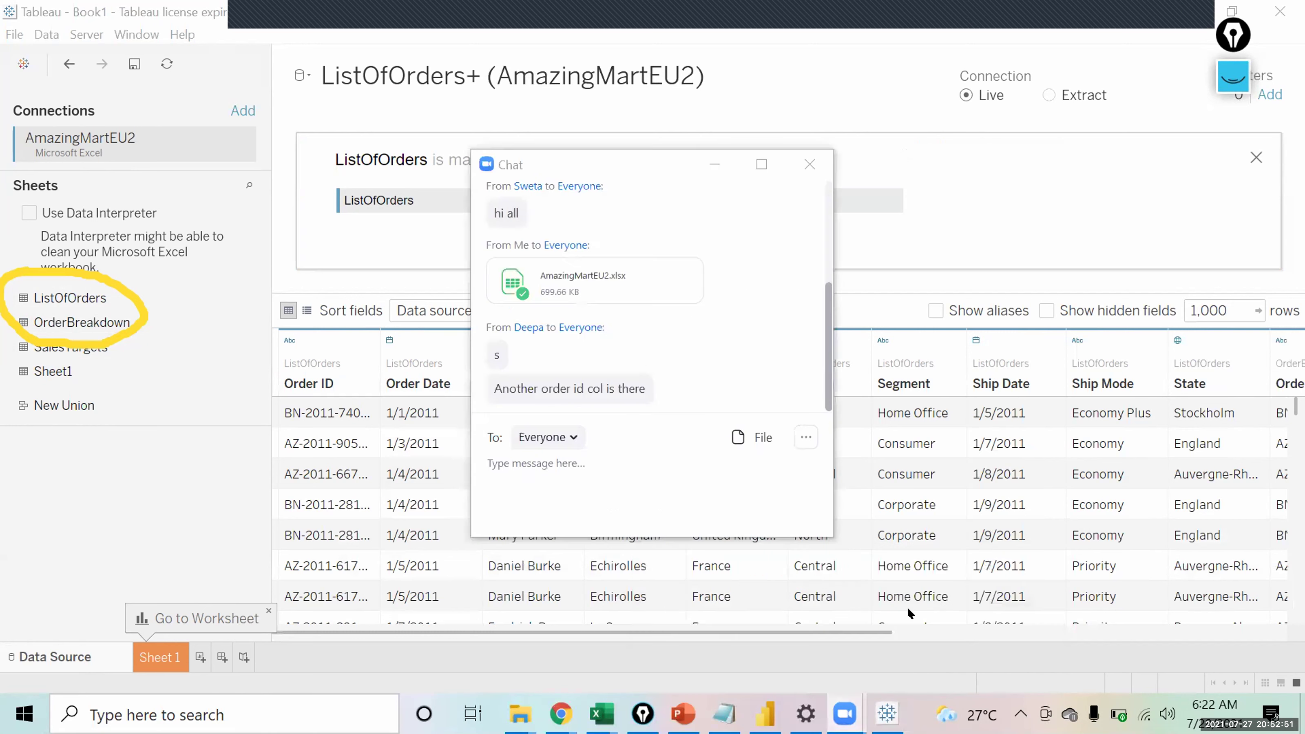
left_click(809, 171)
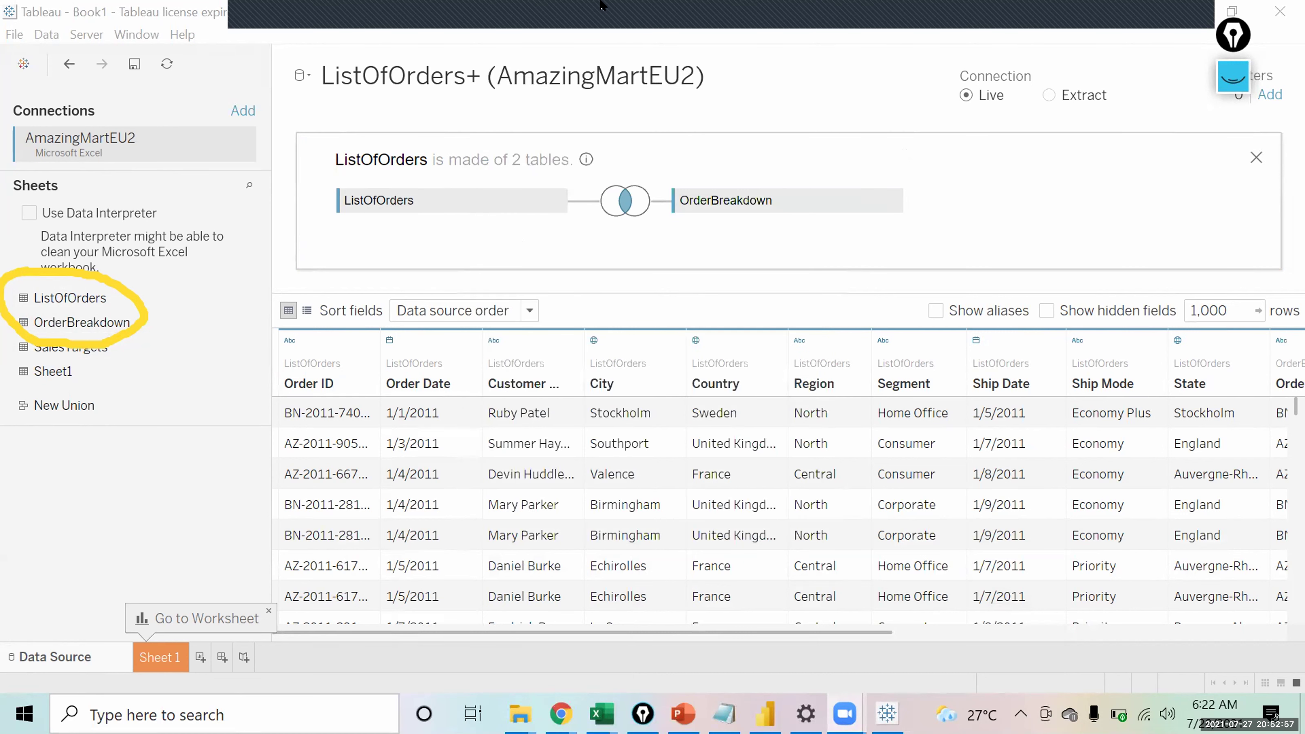
mouse_move(600, 6)
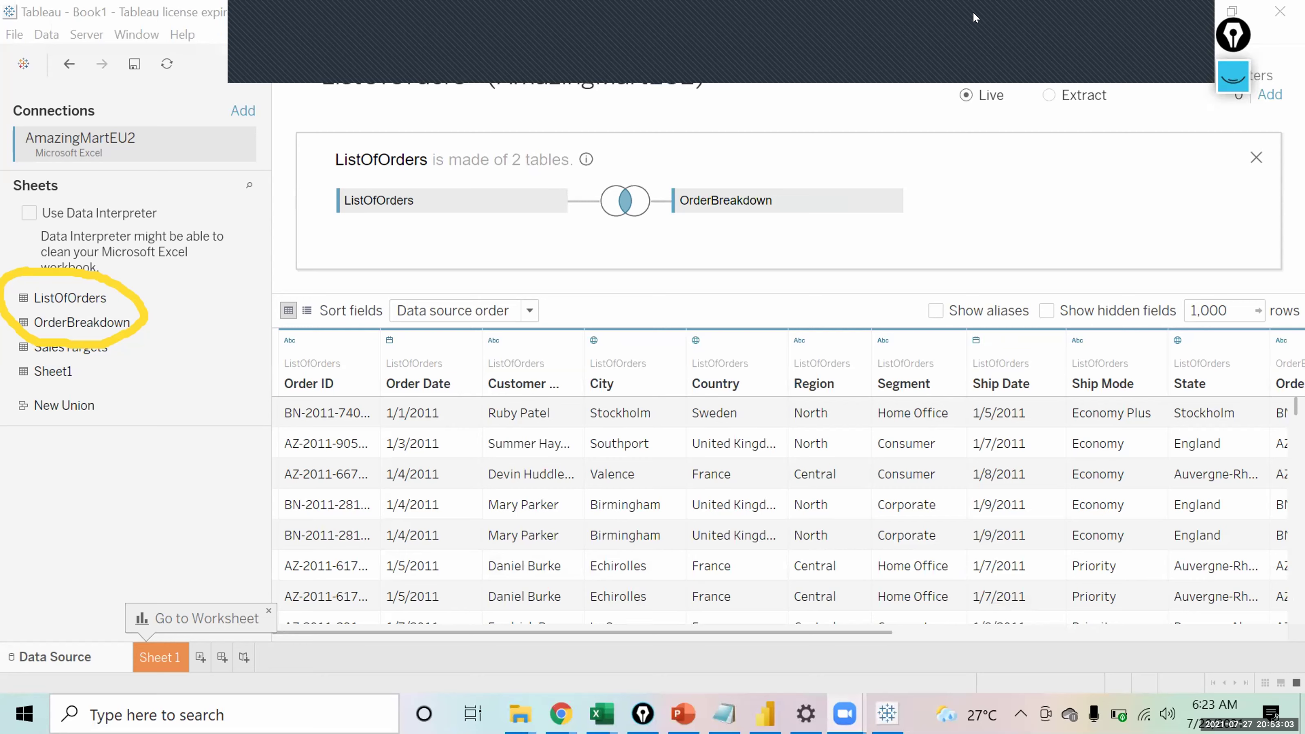
Try the Left and Right join types between ListOfOrders and OrderBreakdown, and set the join back to Inner.
mouse_move(577, 167)
left_mouse_down()
mouse_move(654, 241)
mouse_move(661, 178)
mouse_move(597, 175)
left_mouse_up()
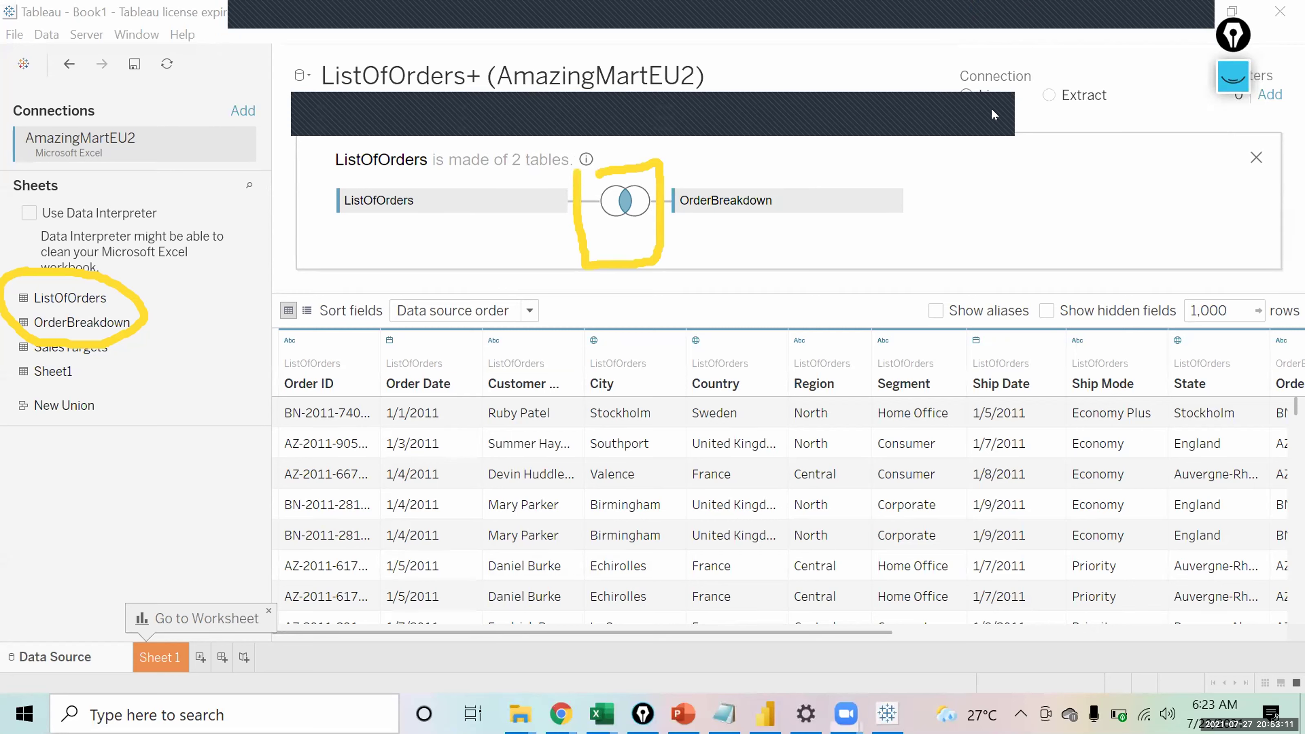
left_click(612, 208)
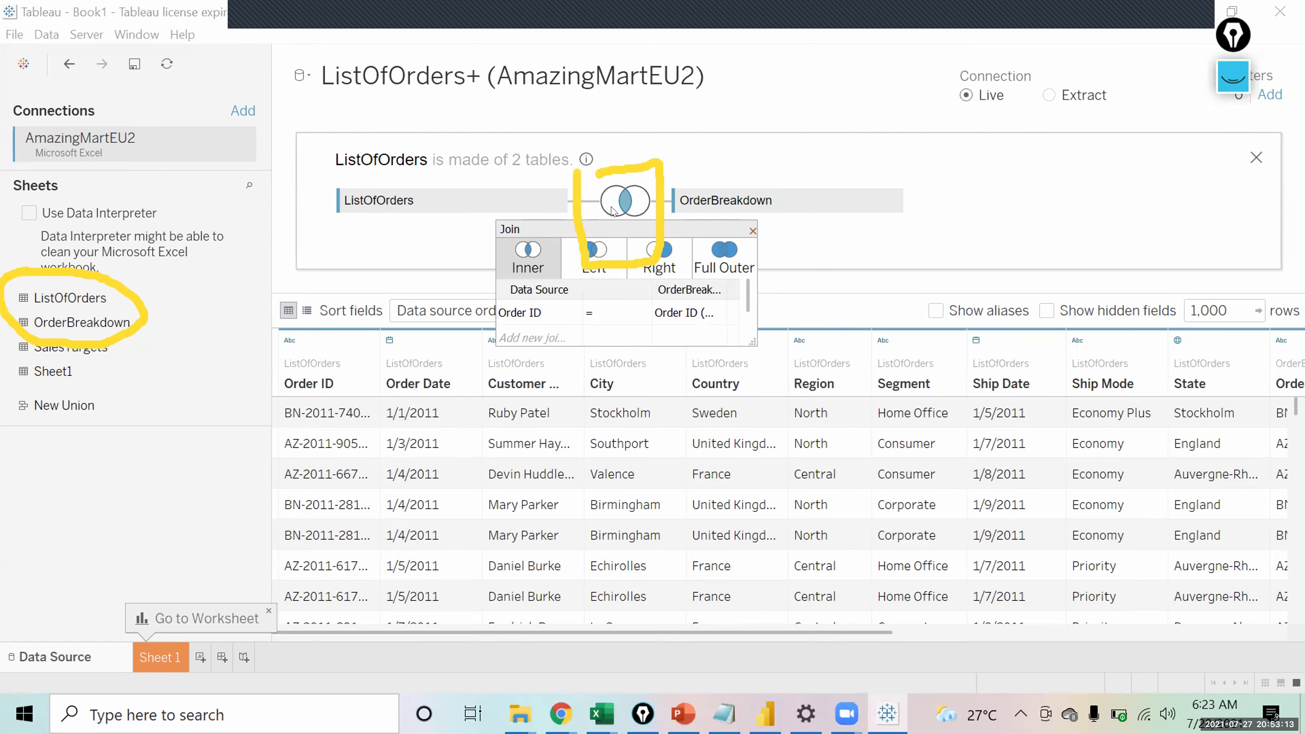
left_click(567, 270)
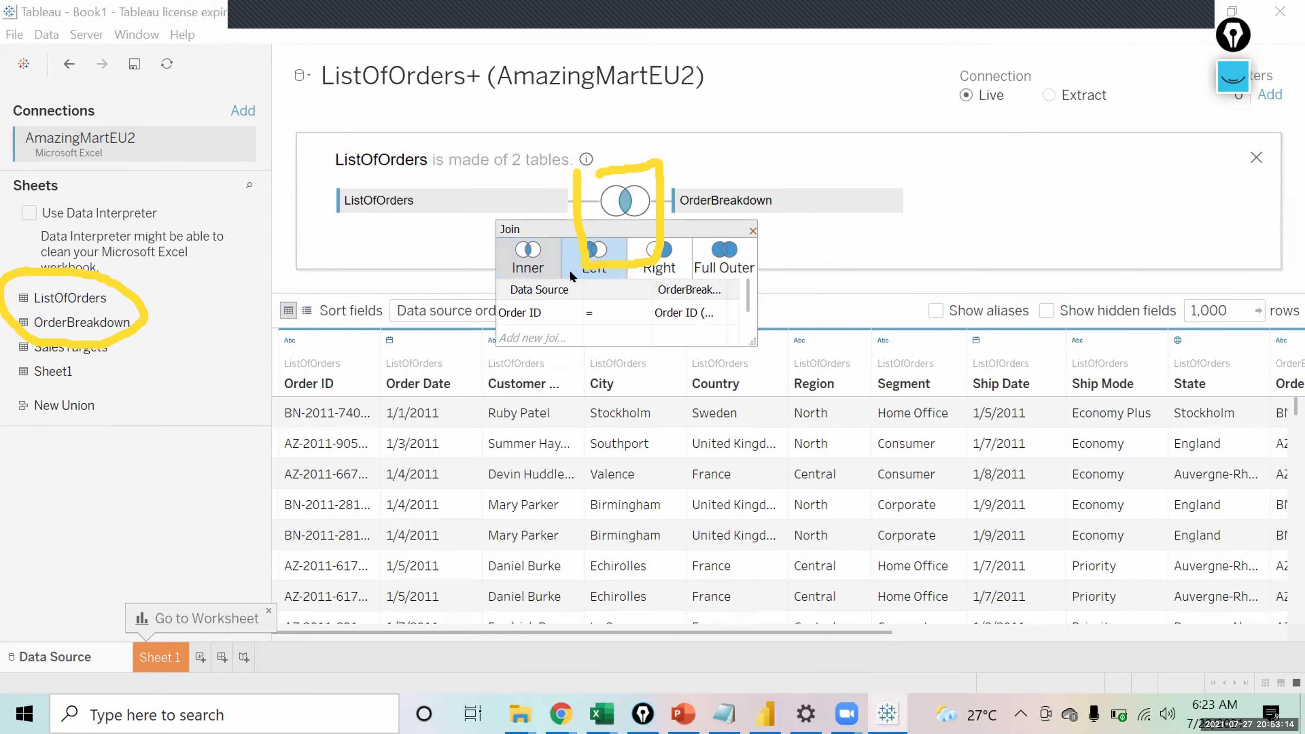
left_click(656, 269)
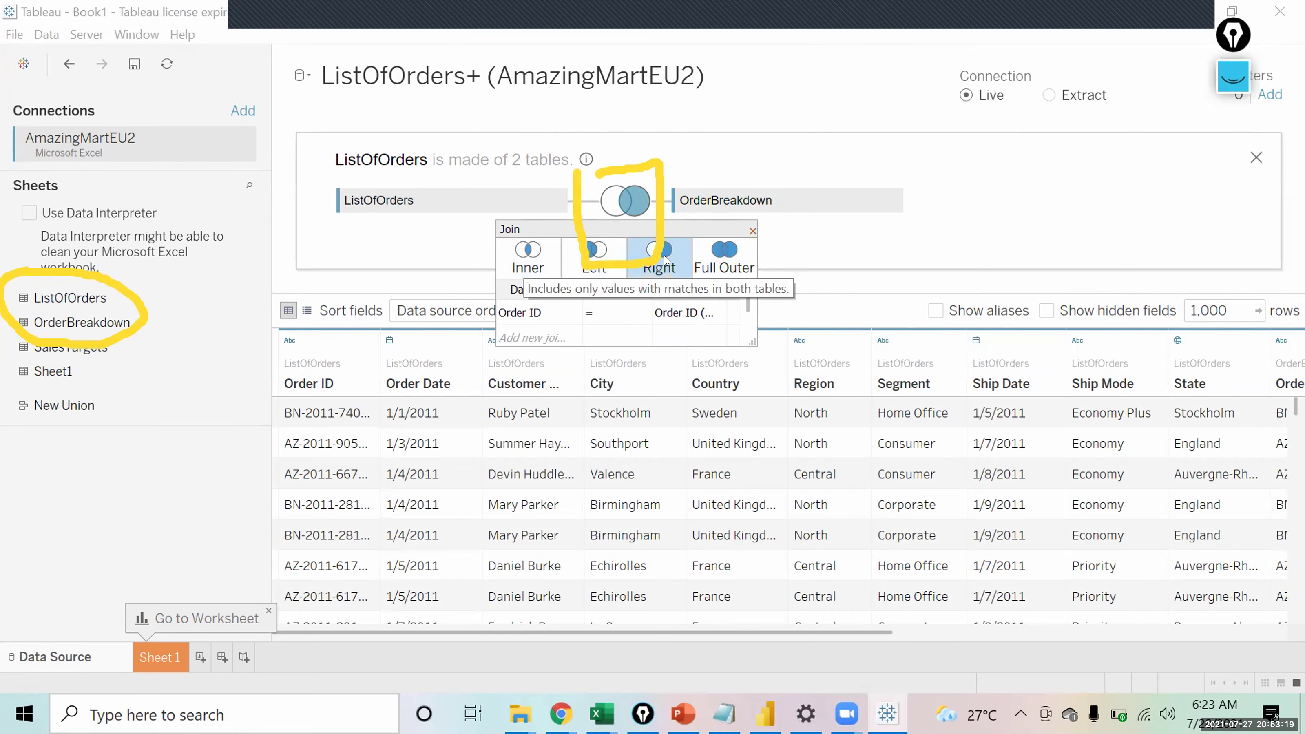
left_click(528, 266)
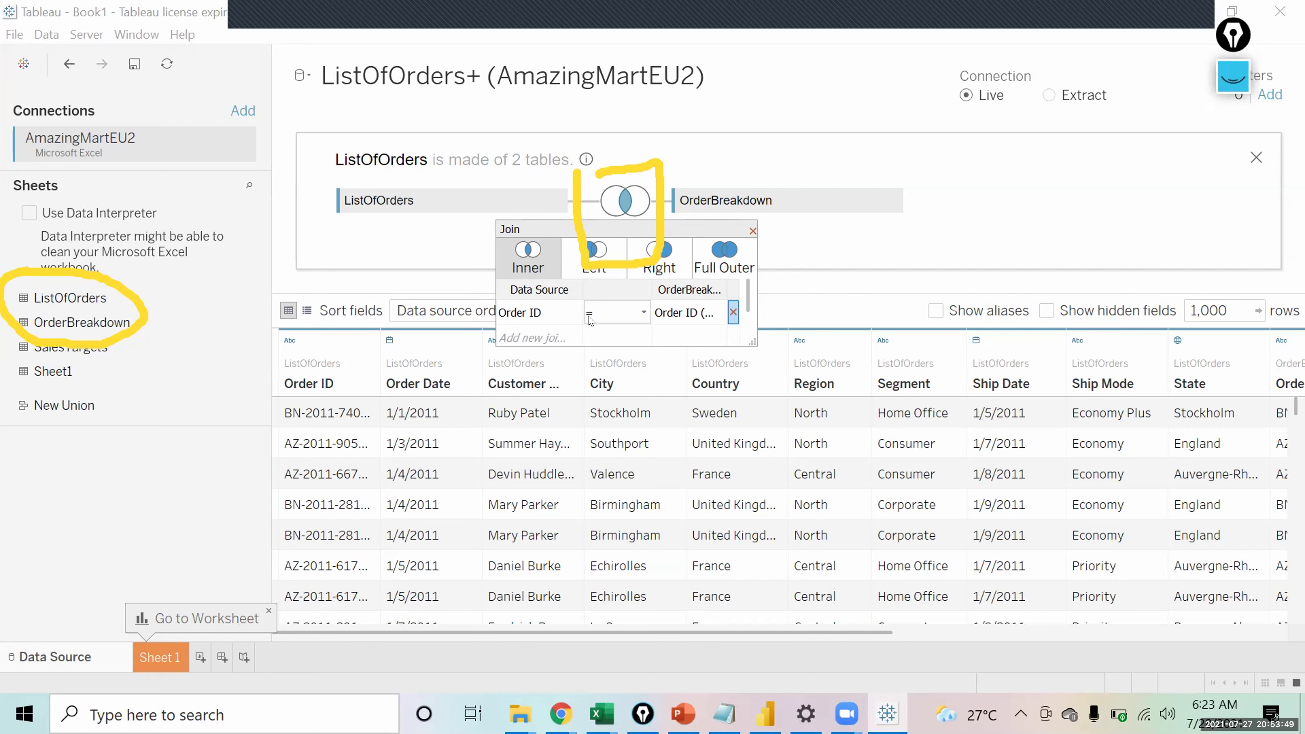
left_click(750, 230)
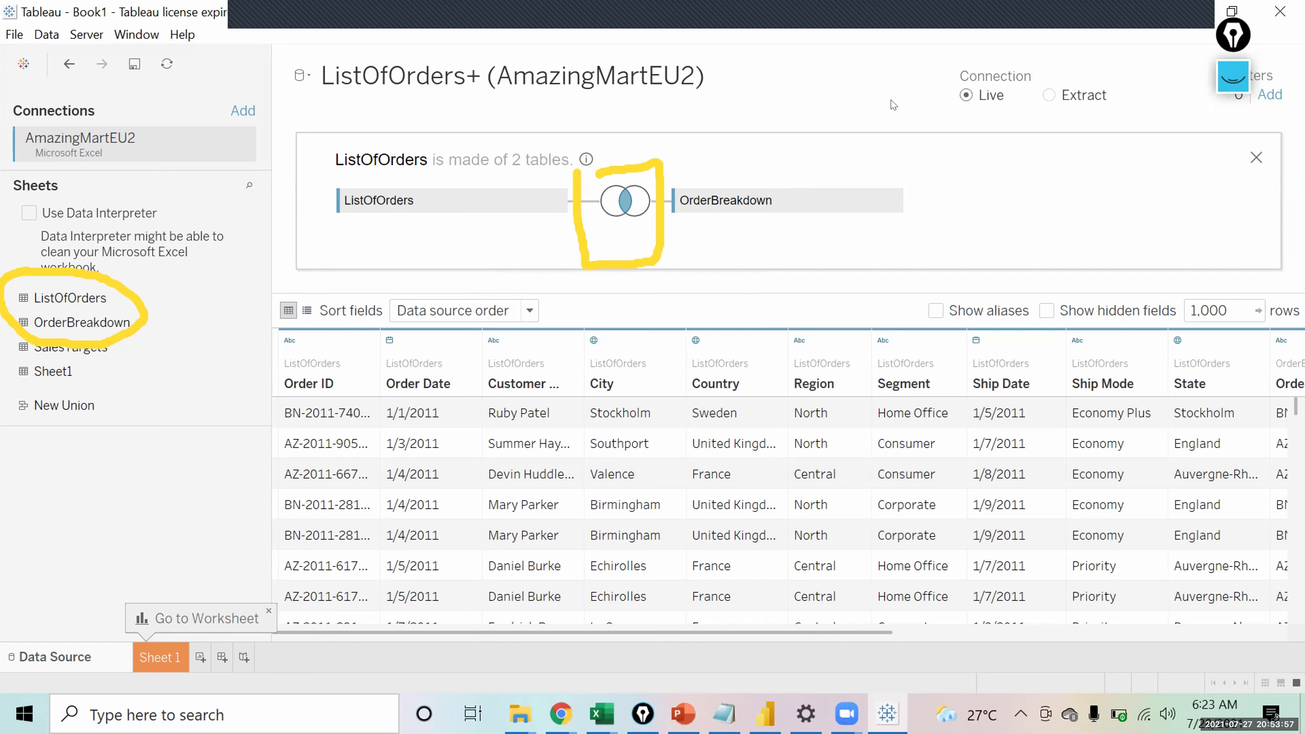
key("Escape")
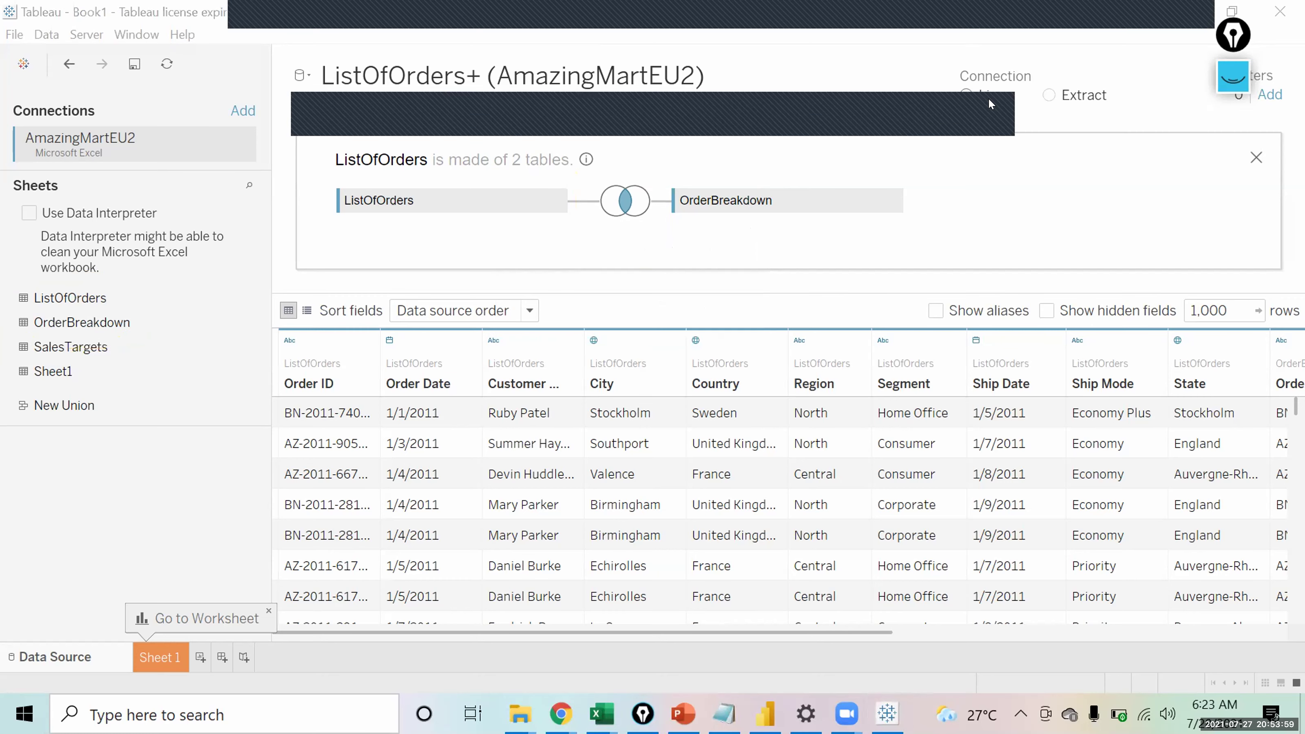
Close the ListOfOrders join canvas and open Sheet 1 to review the fields from both joined tables.
left_click(1256, 160)
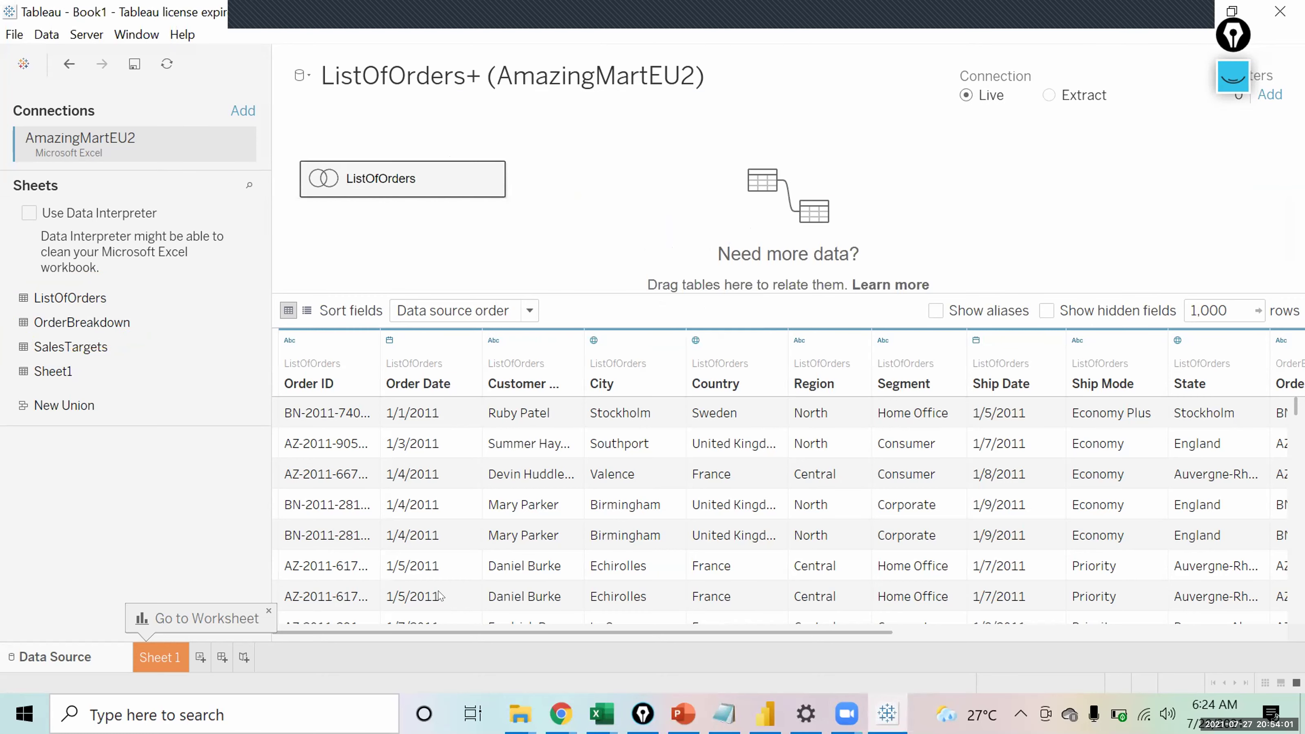
left_click(157, 658)
scroll(208, 244, "up", 3)
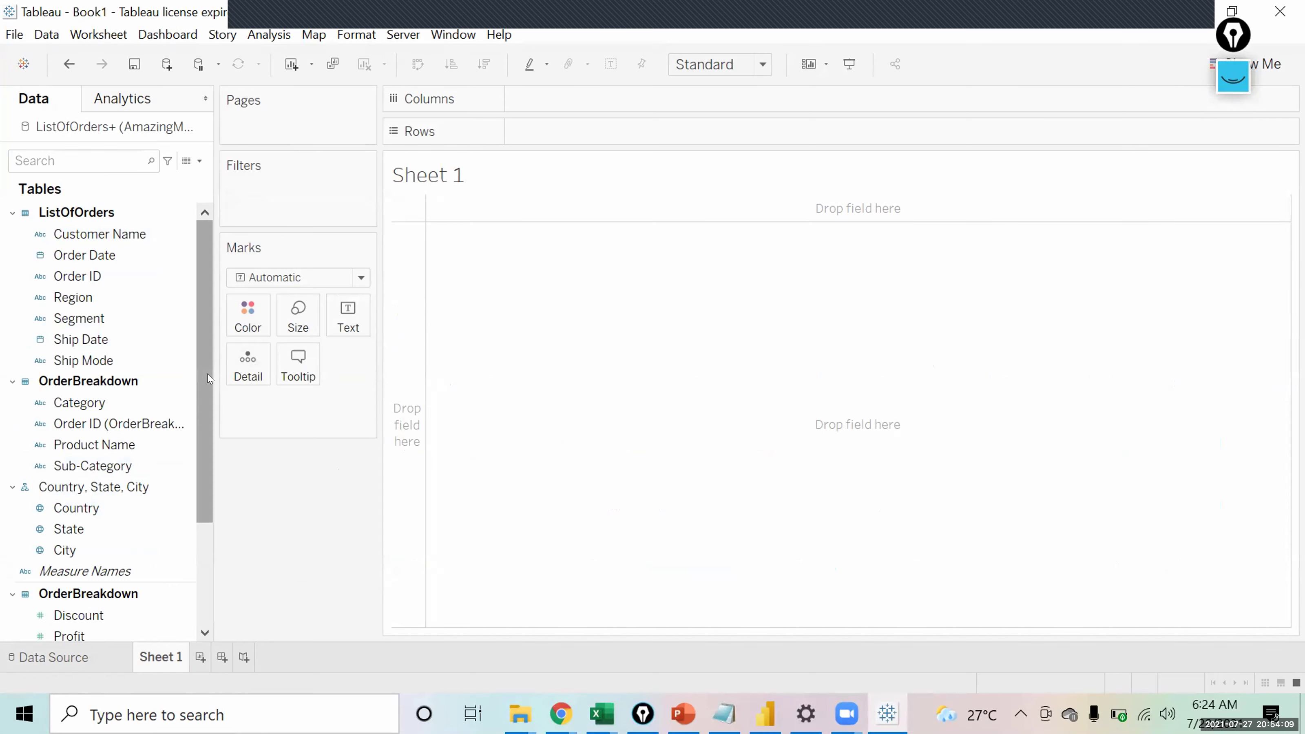
scroll(208, 379, "down", 7)
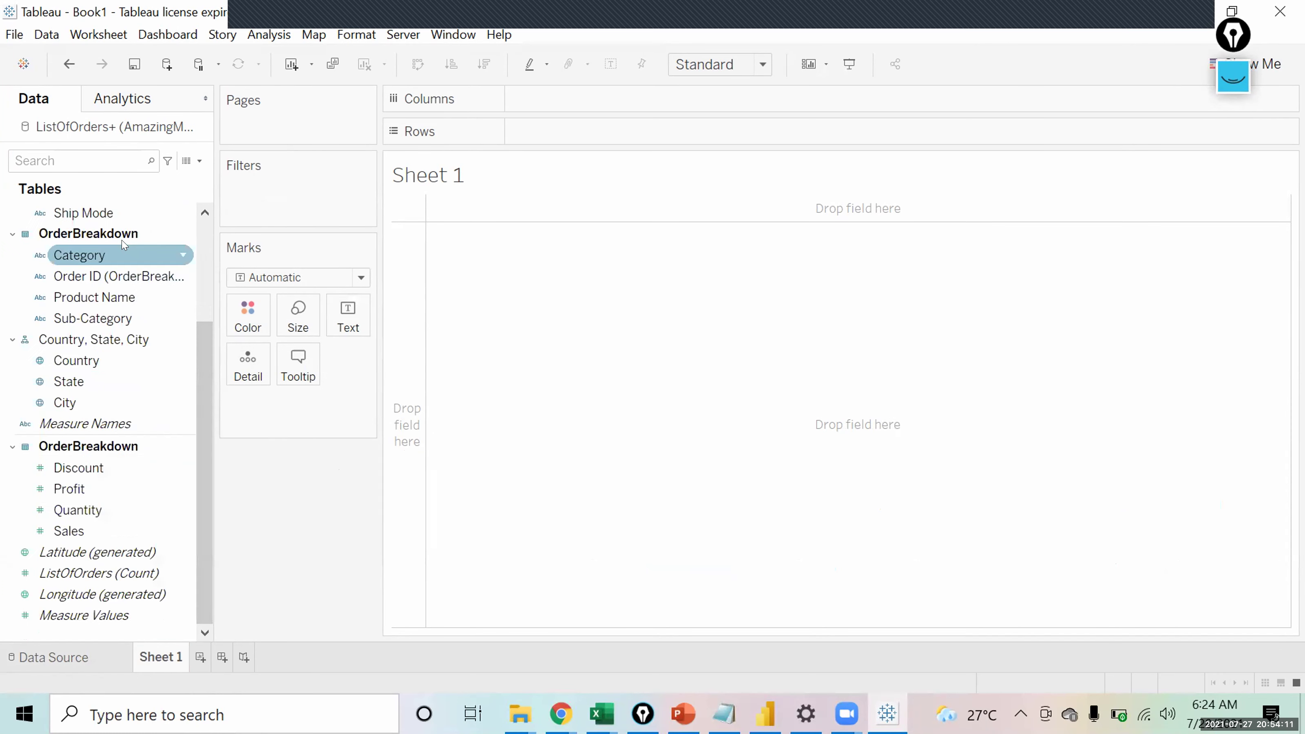
scroll(203, 235, "up", 7)
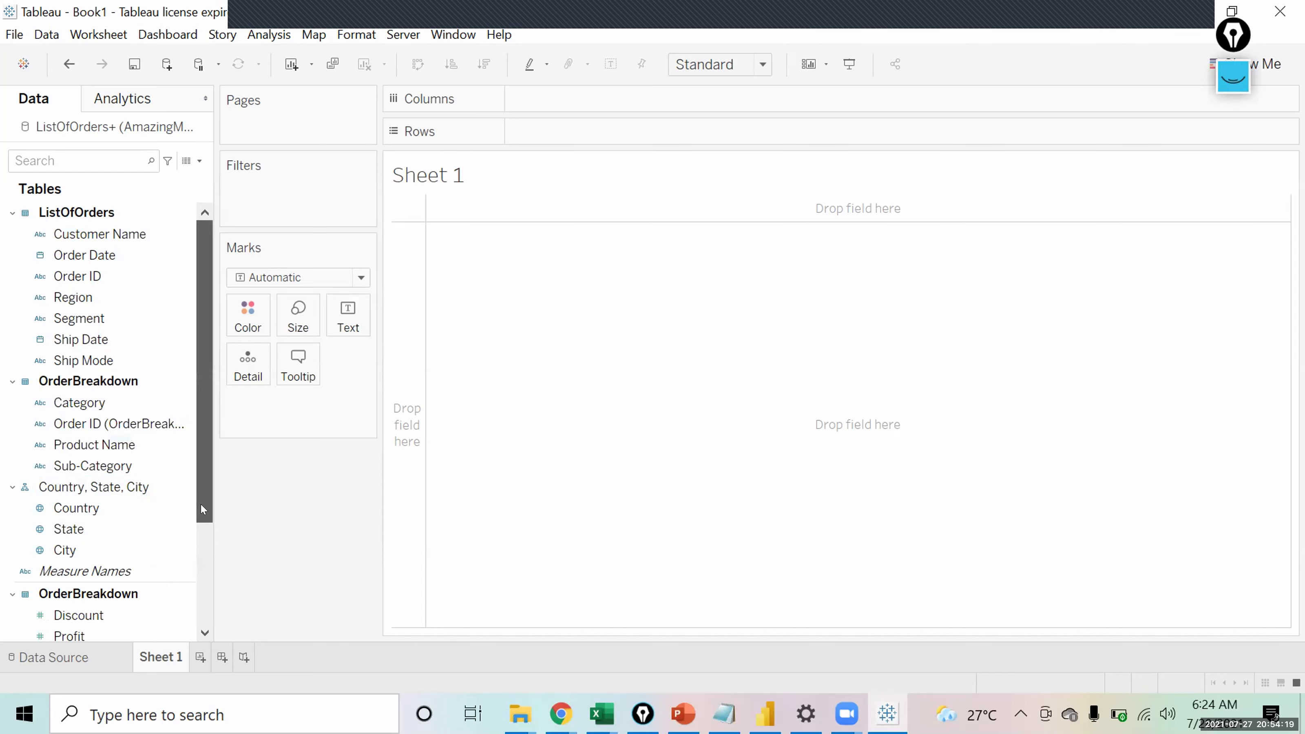
scroll(201, 509, "down", 3)
left_click(93, 507)
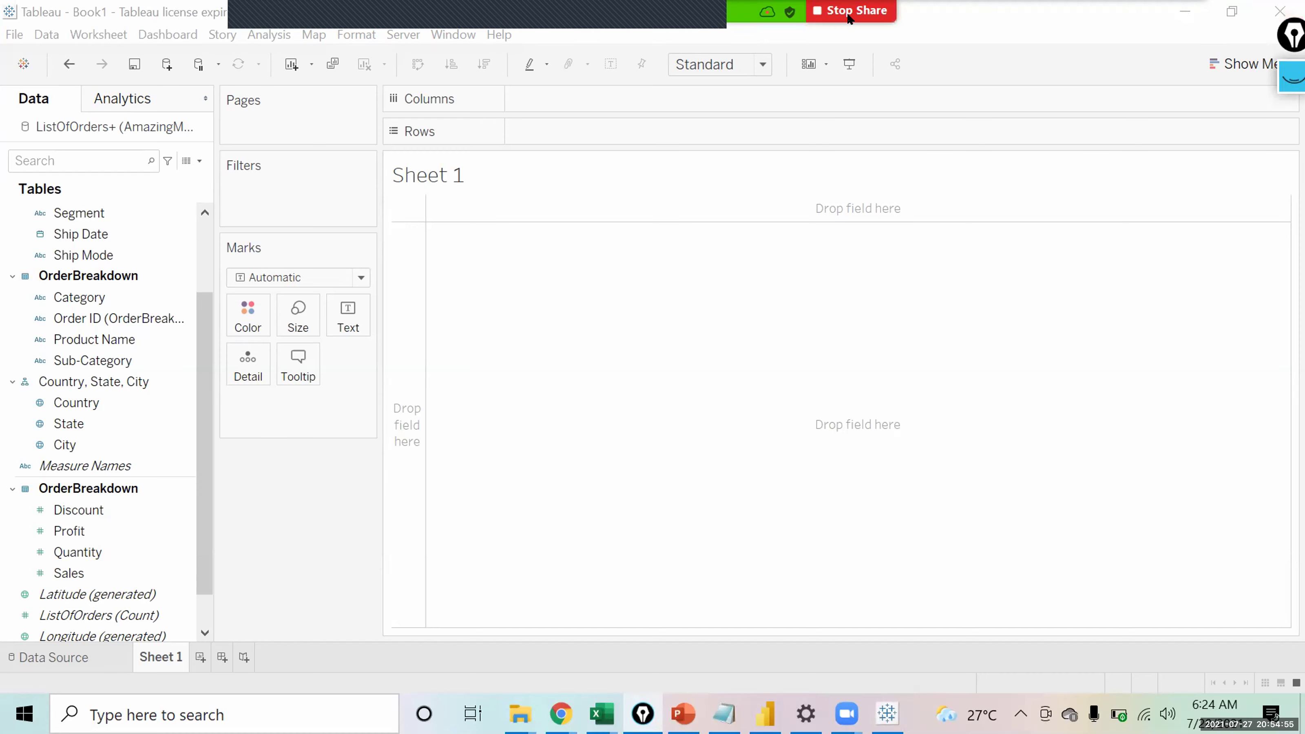
Build a map on Sheet 1 by adding Country, State and City as detail levels.
left_click_drag(79, 399, 256, 387)
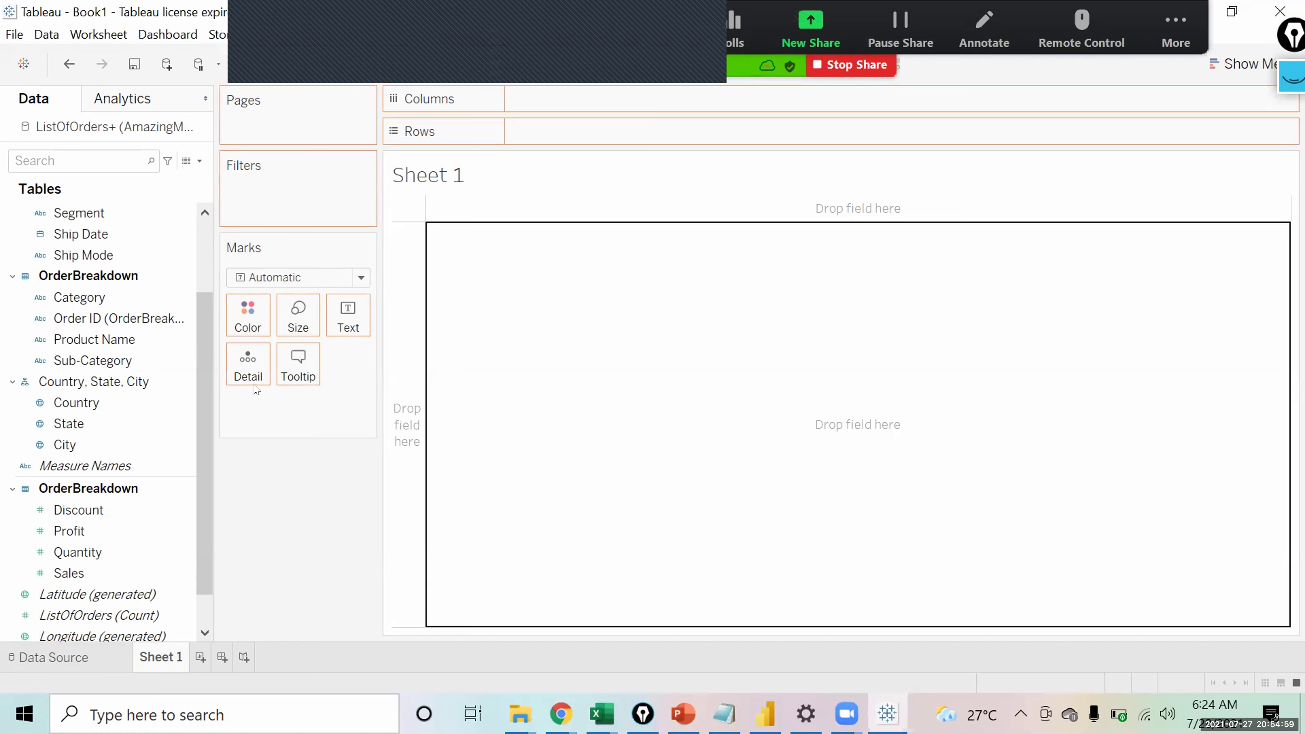
left_click(114, 424)
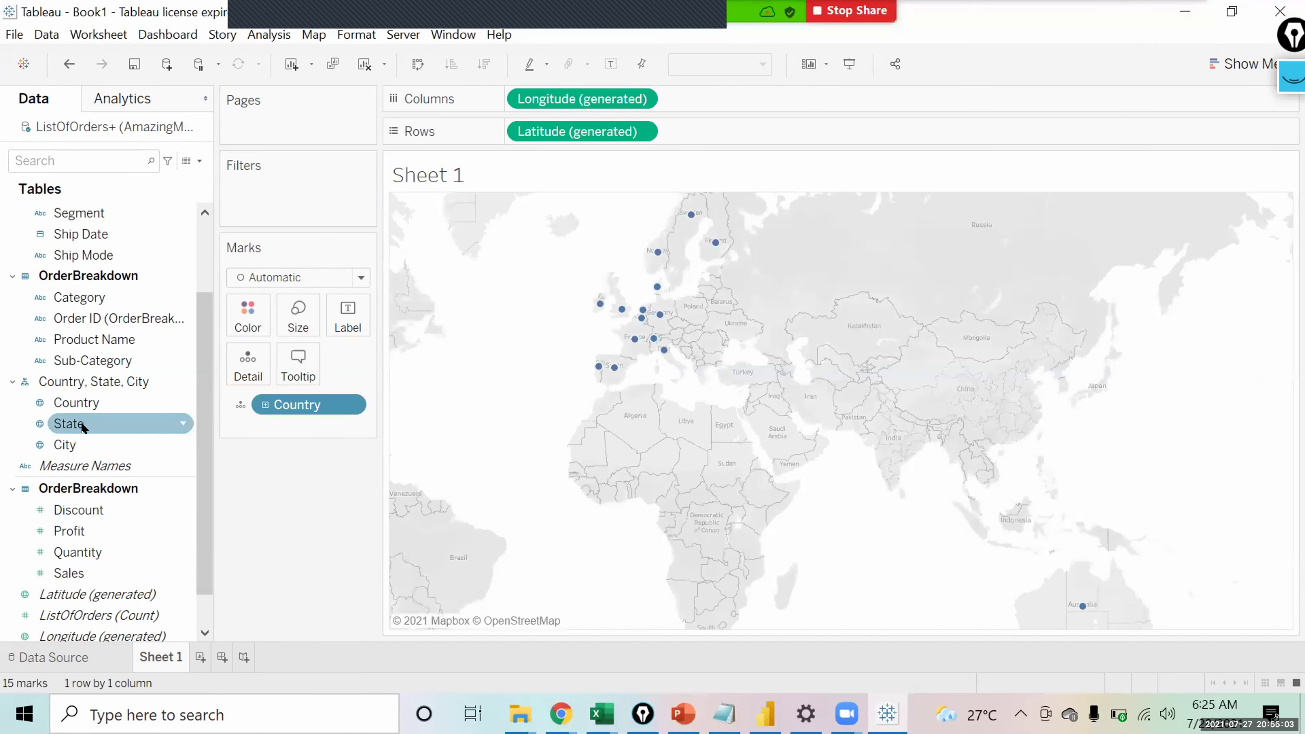
left_click(132, 419)
left_click_drag(133, 419, 677, 477)
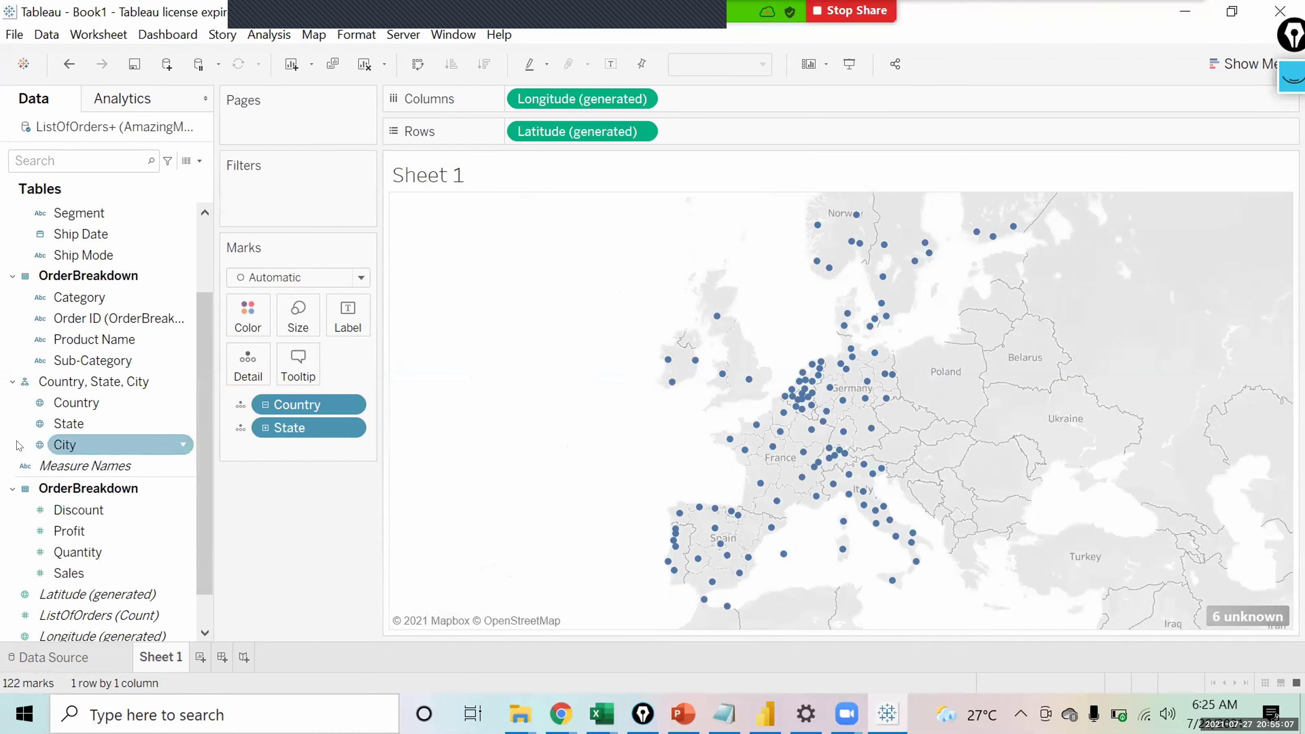
left_click_drag(60, 444, 862, 432)
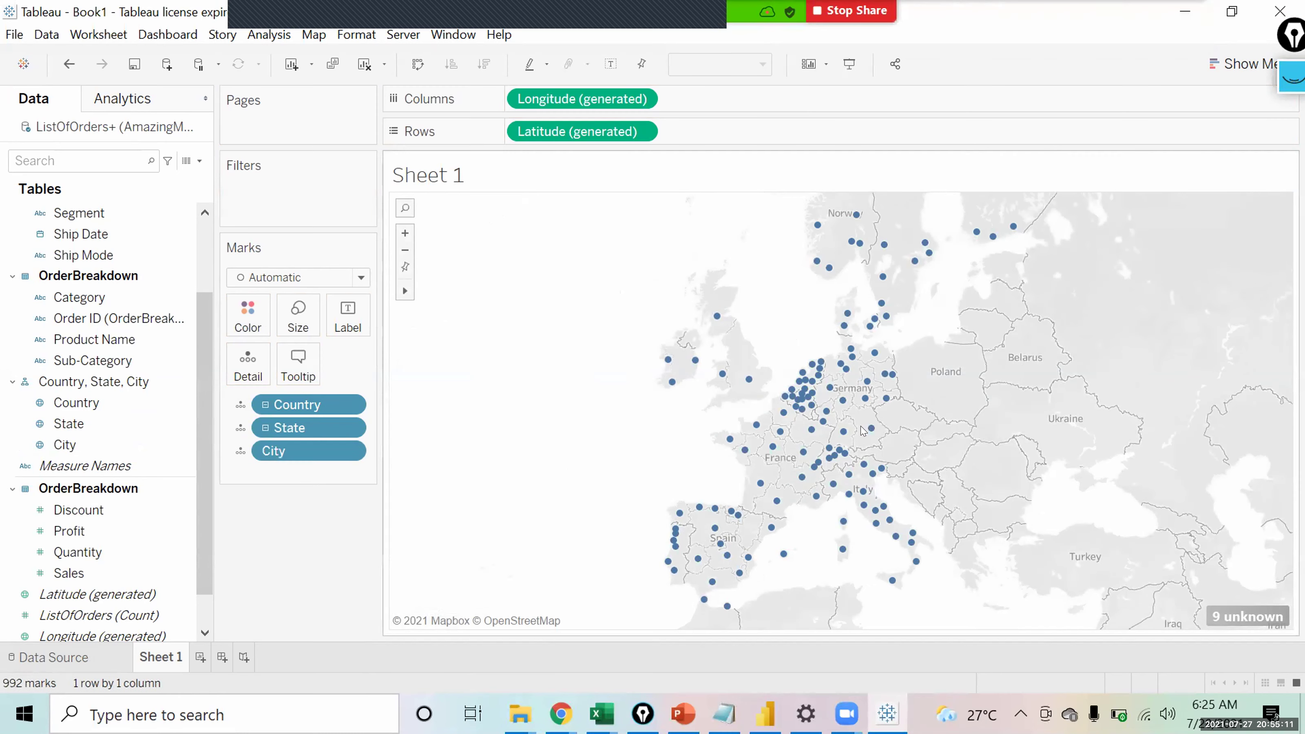
Size the map's marks by Sales and enlarge the circles slightly.
left_click_drag(64, 572, 286, 320)
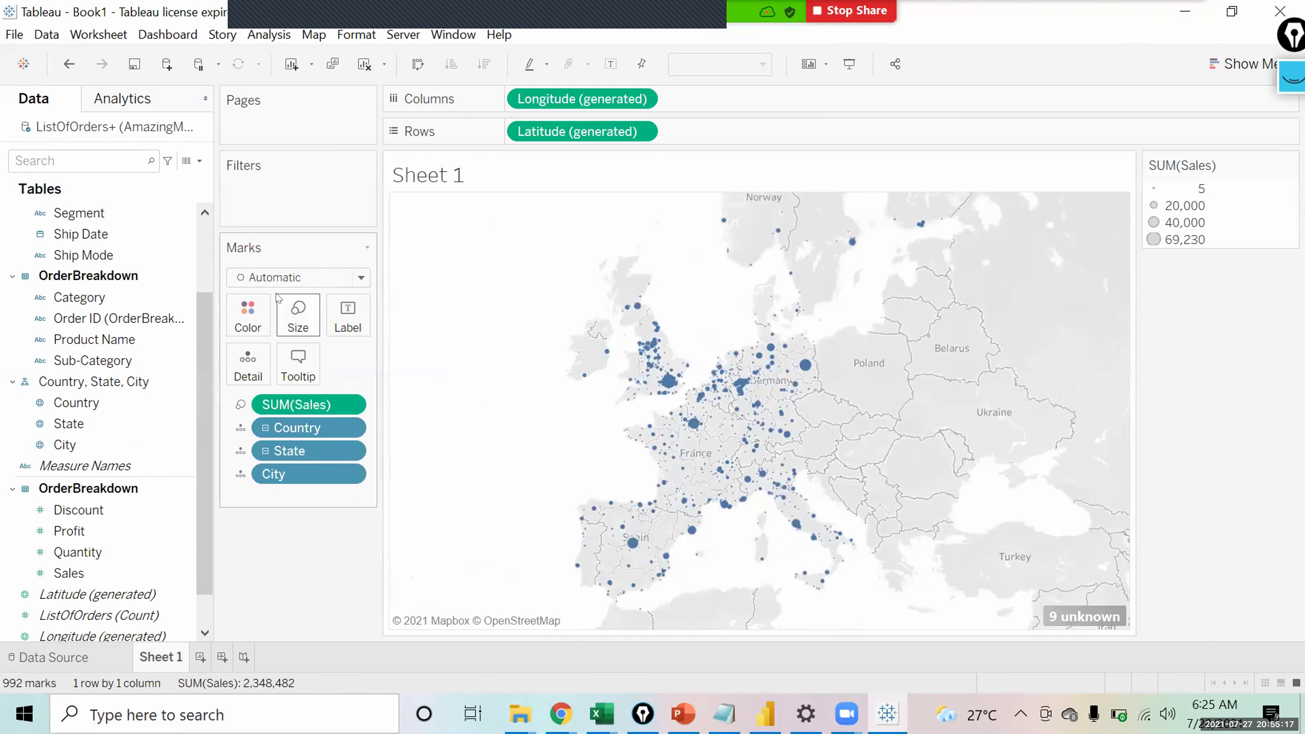
left_click(296, 318)
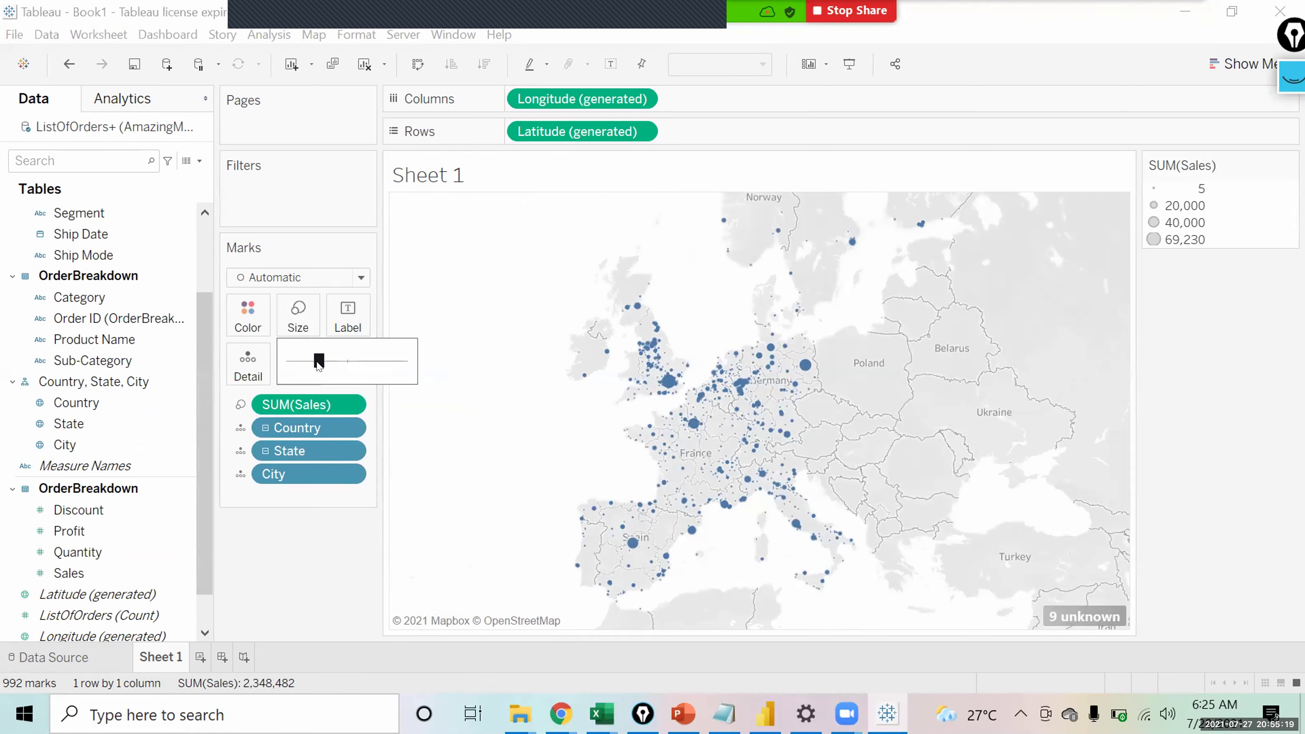
left_click_drag(319, 363, 339, 363)
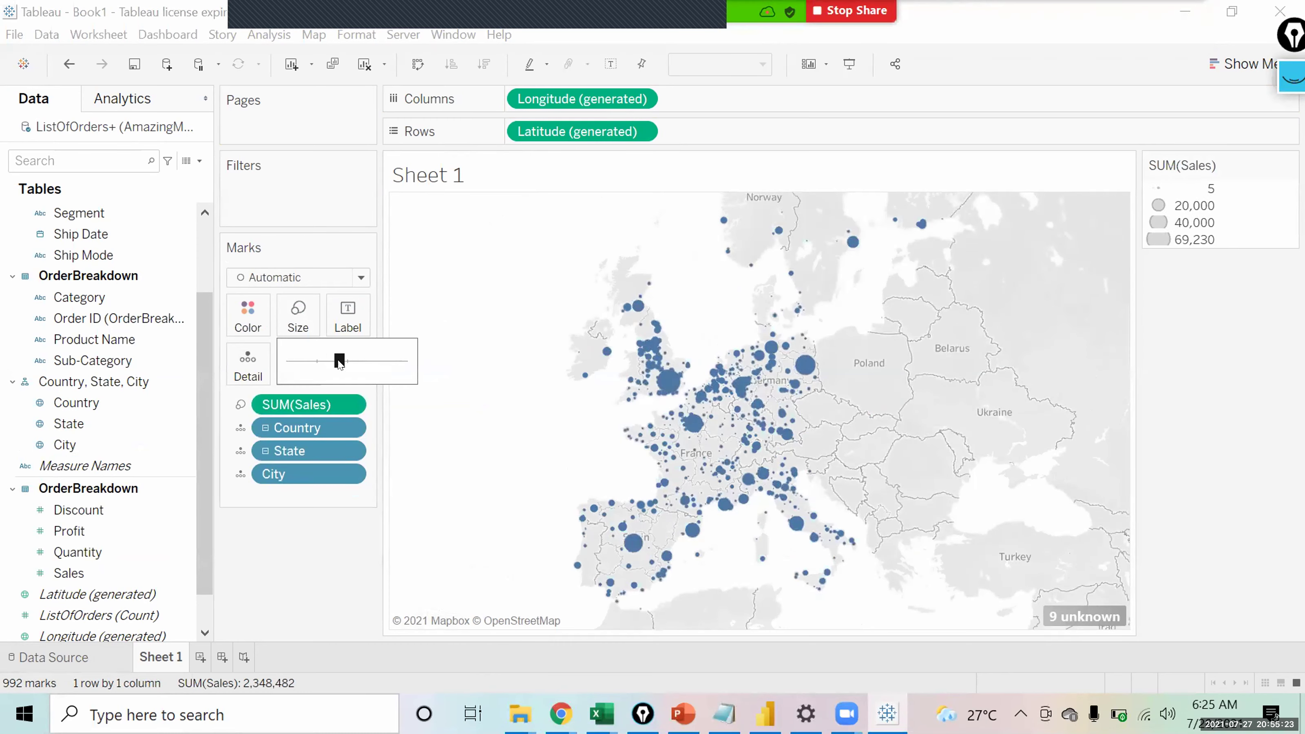
left_click(297, 562)
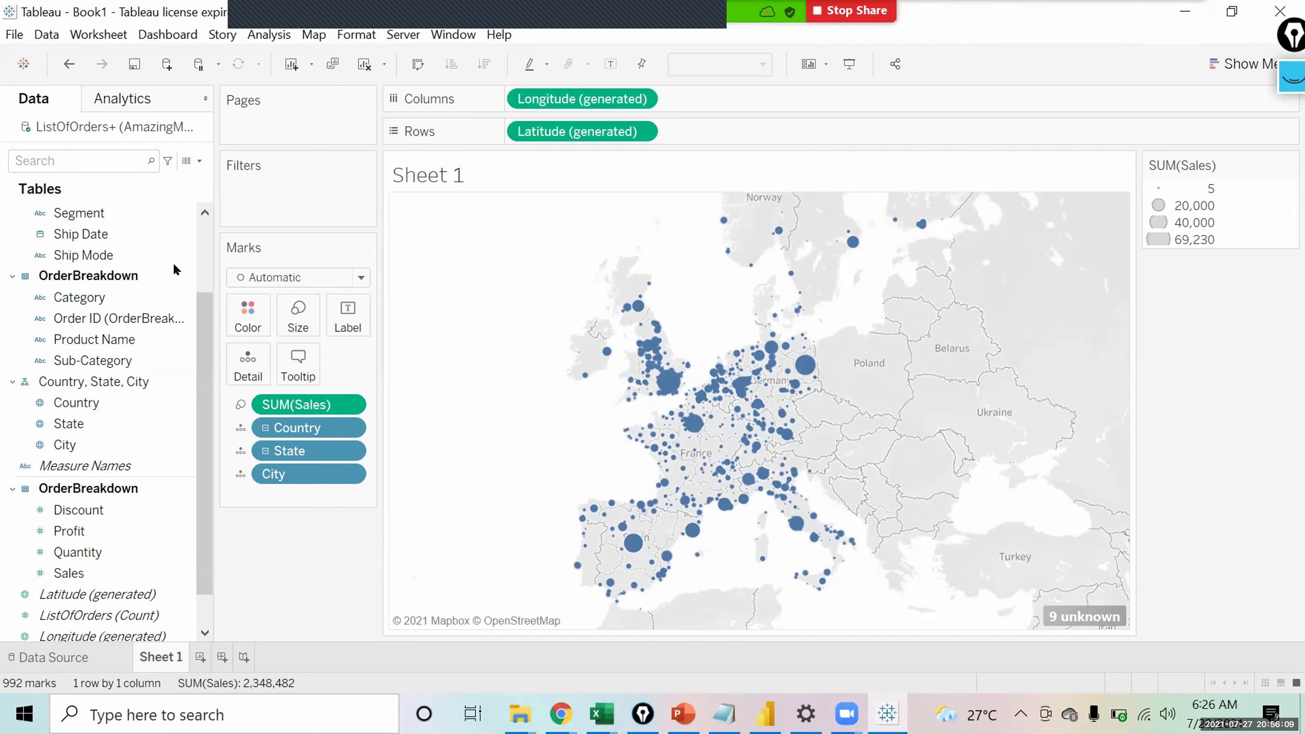
Review the available fields for the map and add a new blank worksheet after Sheet 1.
scroll(209, 257, "up", 3)
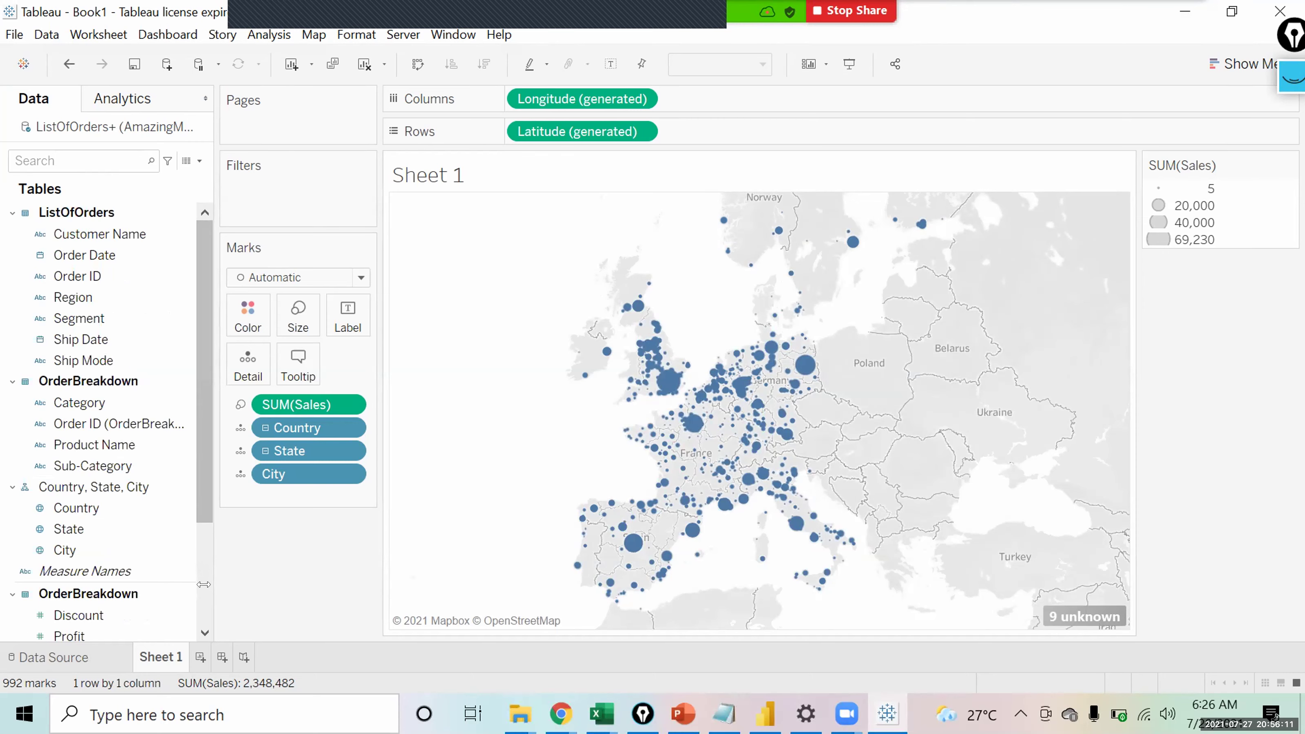
scroll(203, 603, "down", 3)
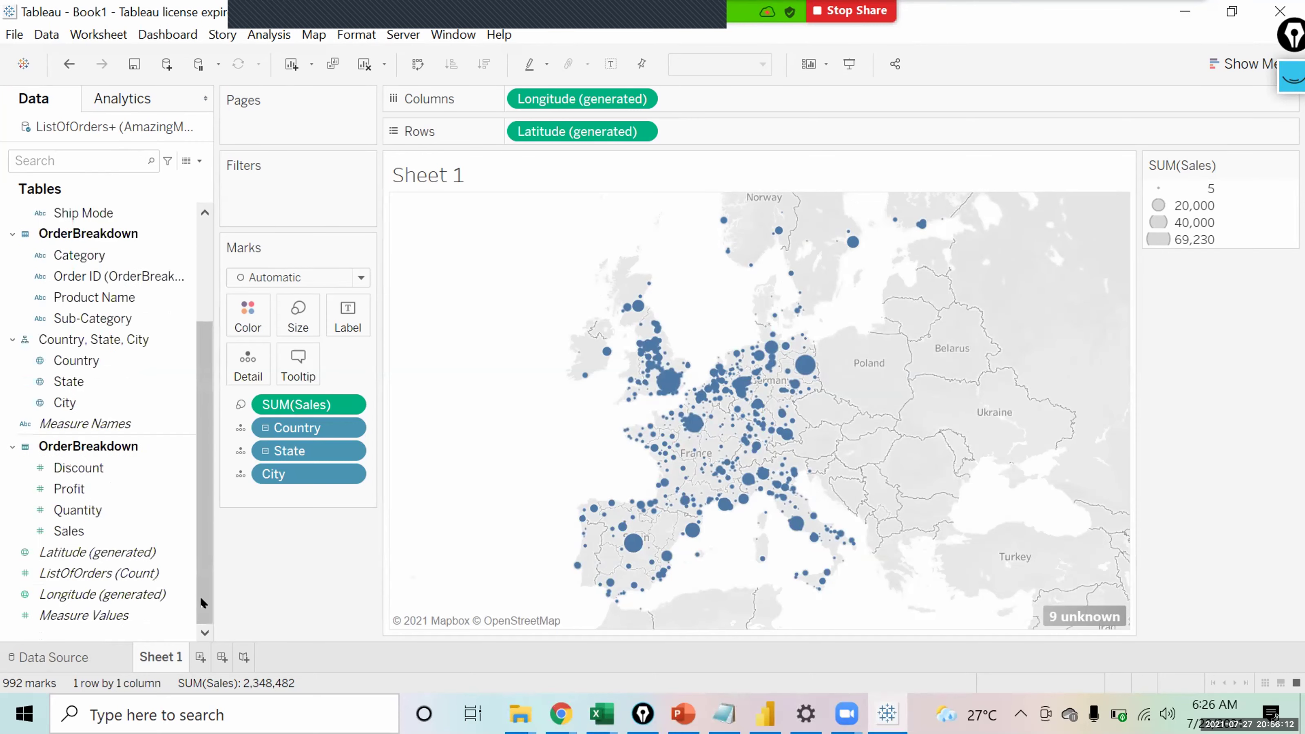
left_click(200, 657)
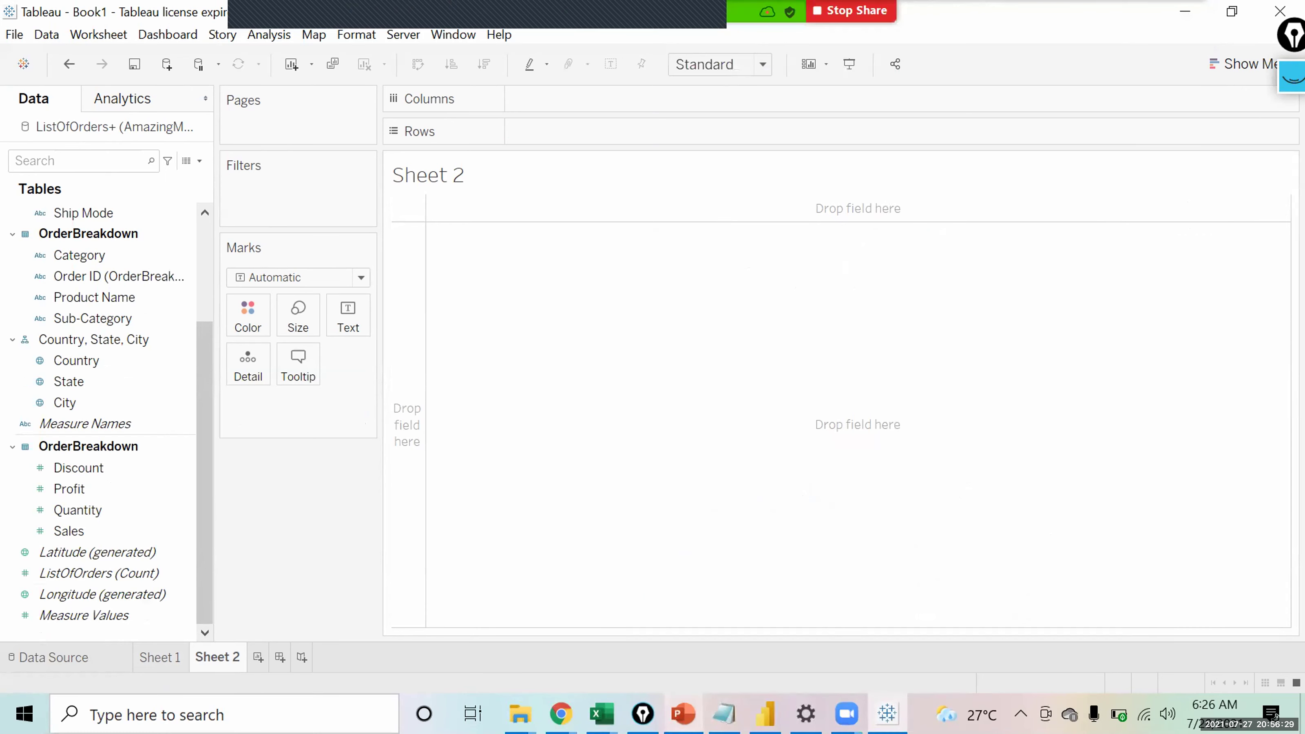
Switch to the AmazingMartEU2 workbook in Excel and open the SalesTargets sheet.
mouse_move(601, 714)
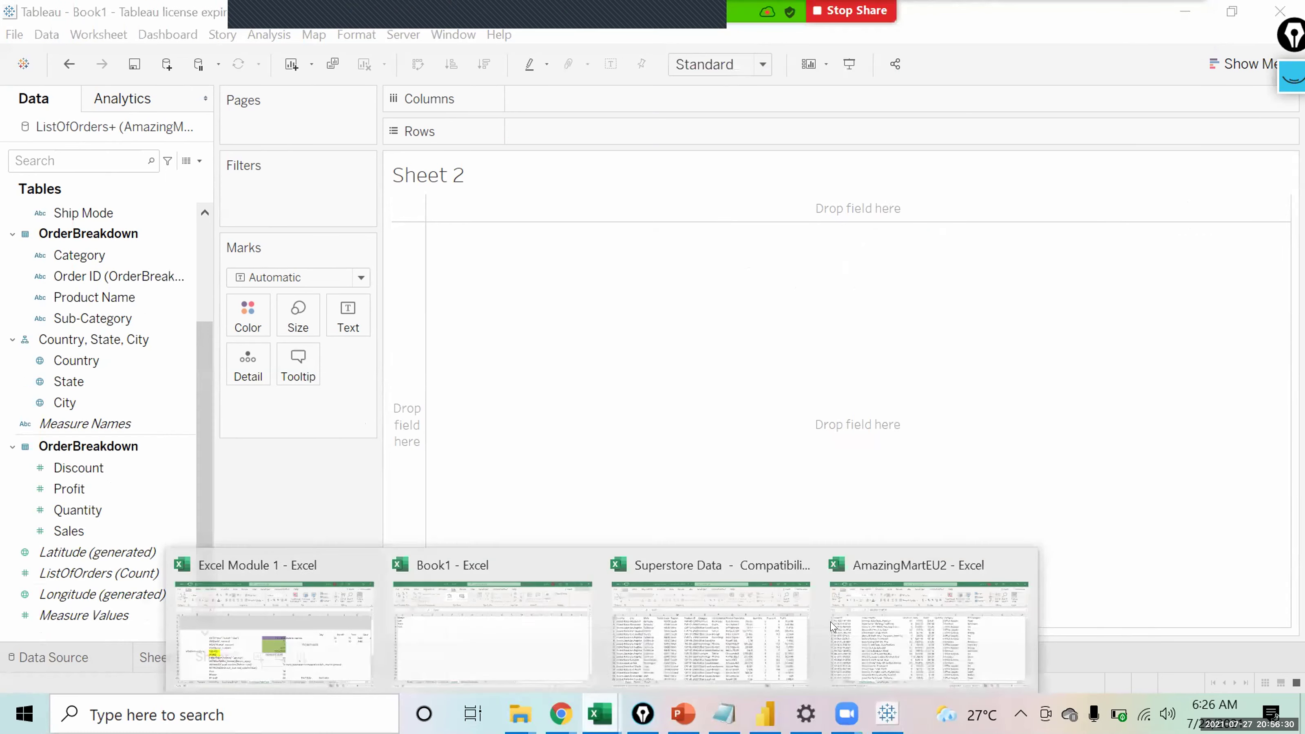
left_click(891, 617)
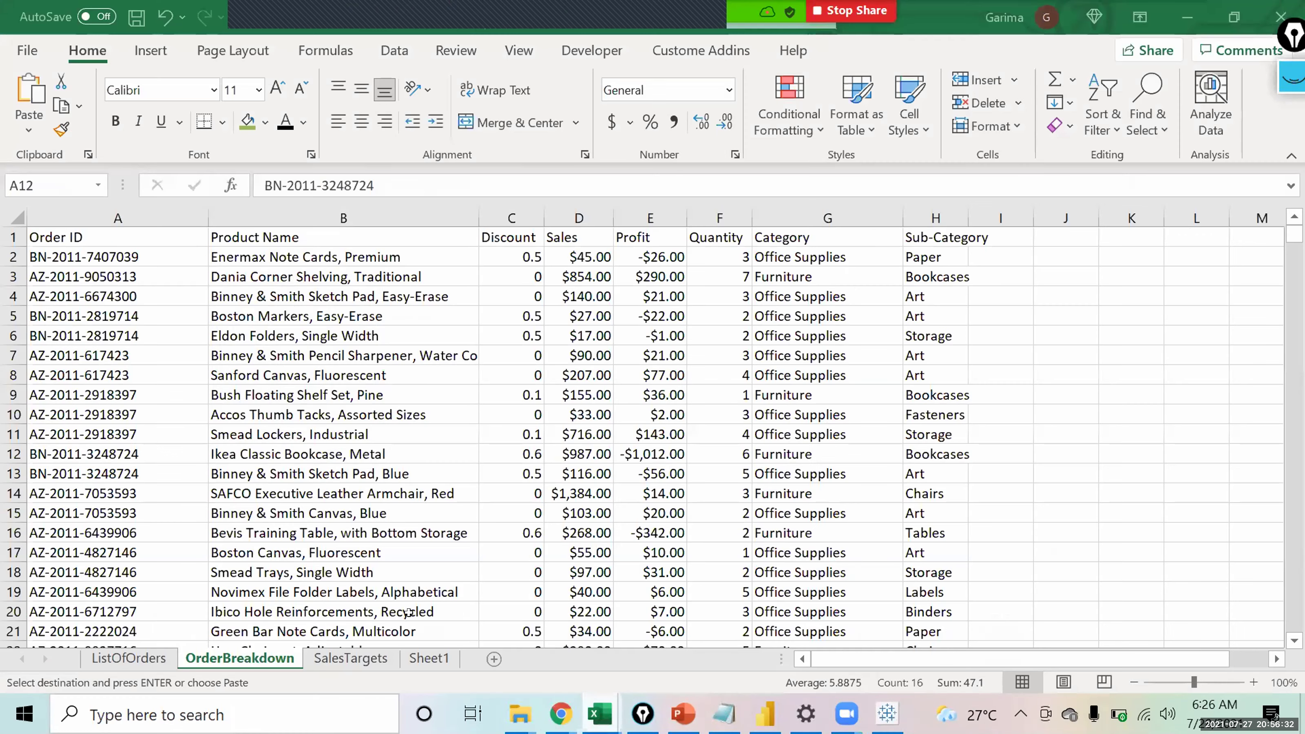
left_click(355, 659)
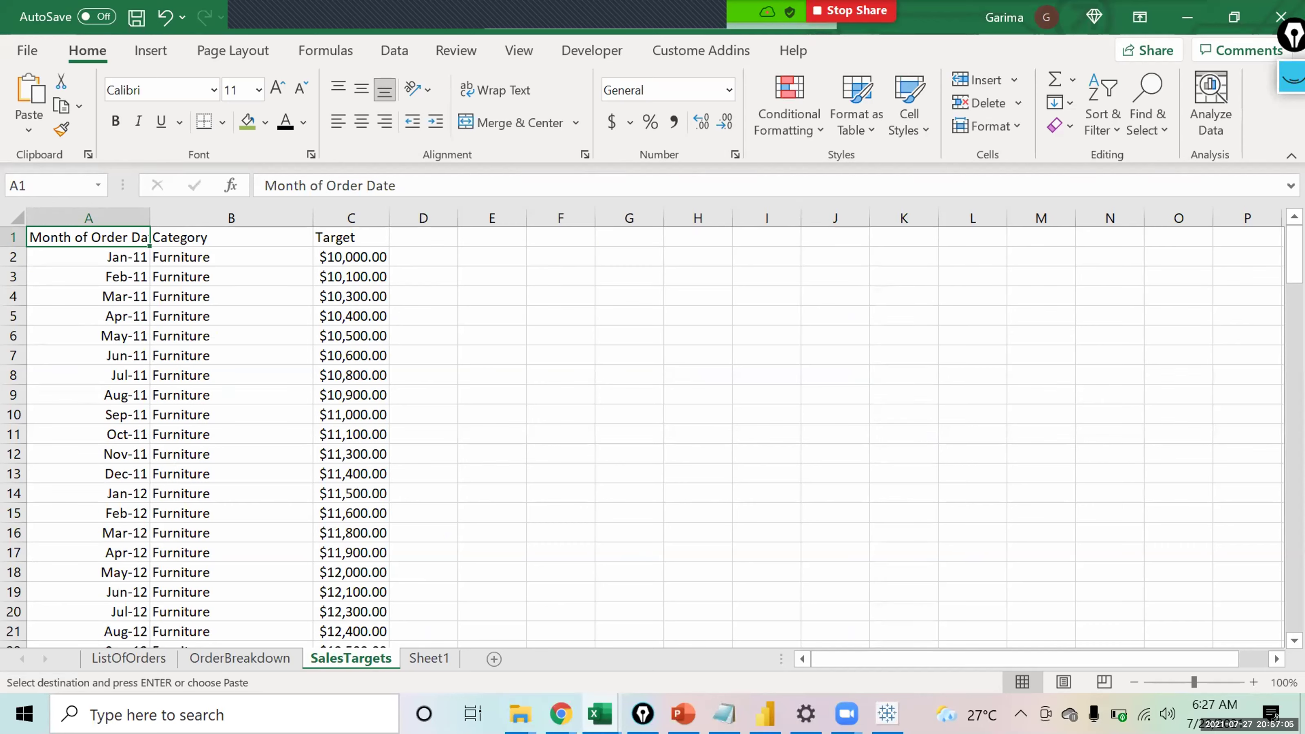
Enter the note "Month on Month Sales Vs Target" in cell H8 of the SalesTargets sheet.
left_click(703, 368)
type("Month")
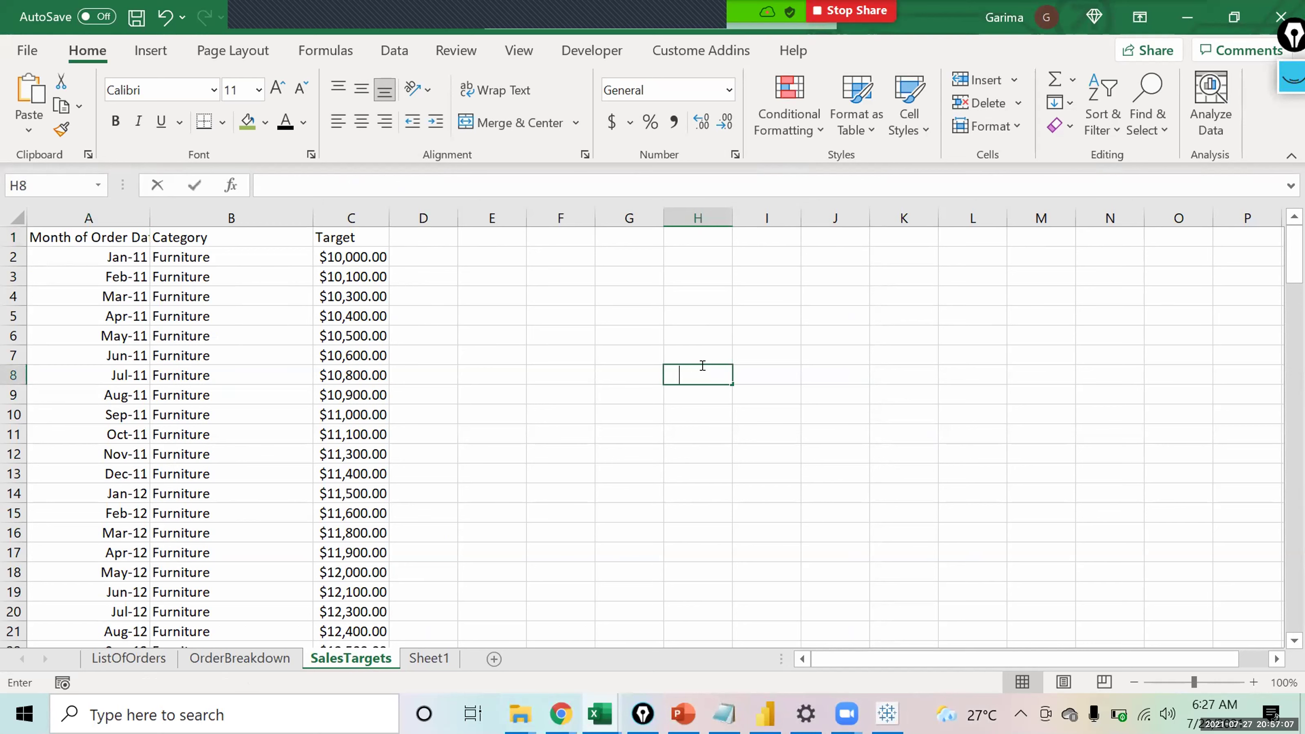
type(" on Mon")
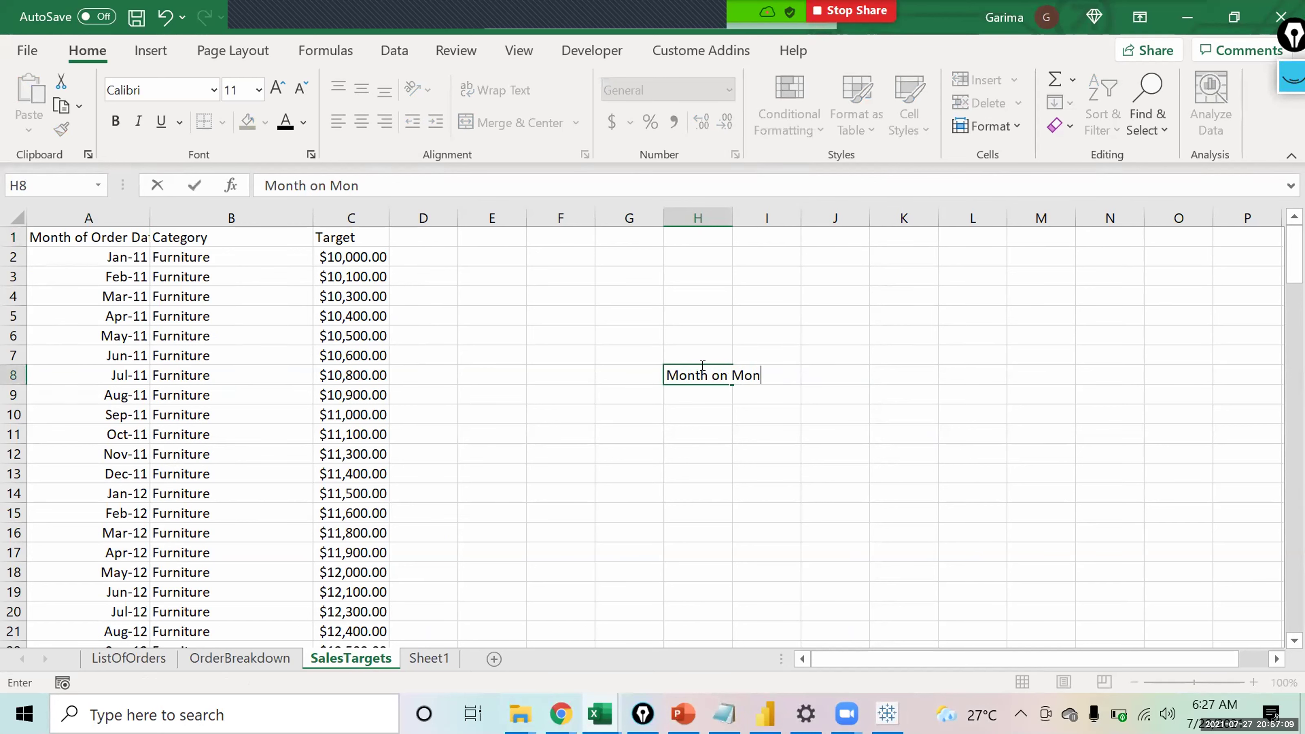
type("th Sales V")
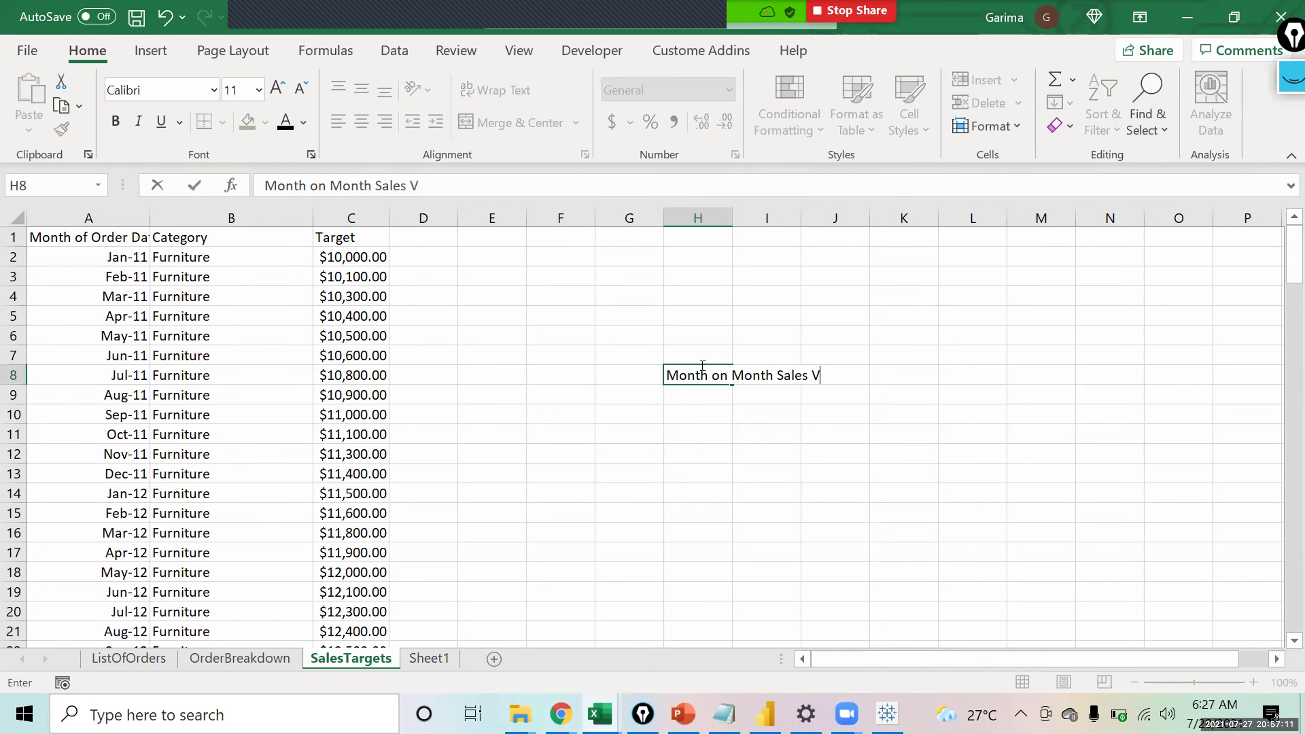
type("s Target")
key("Return")
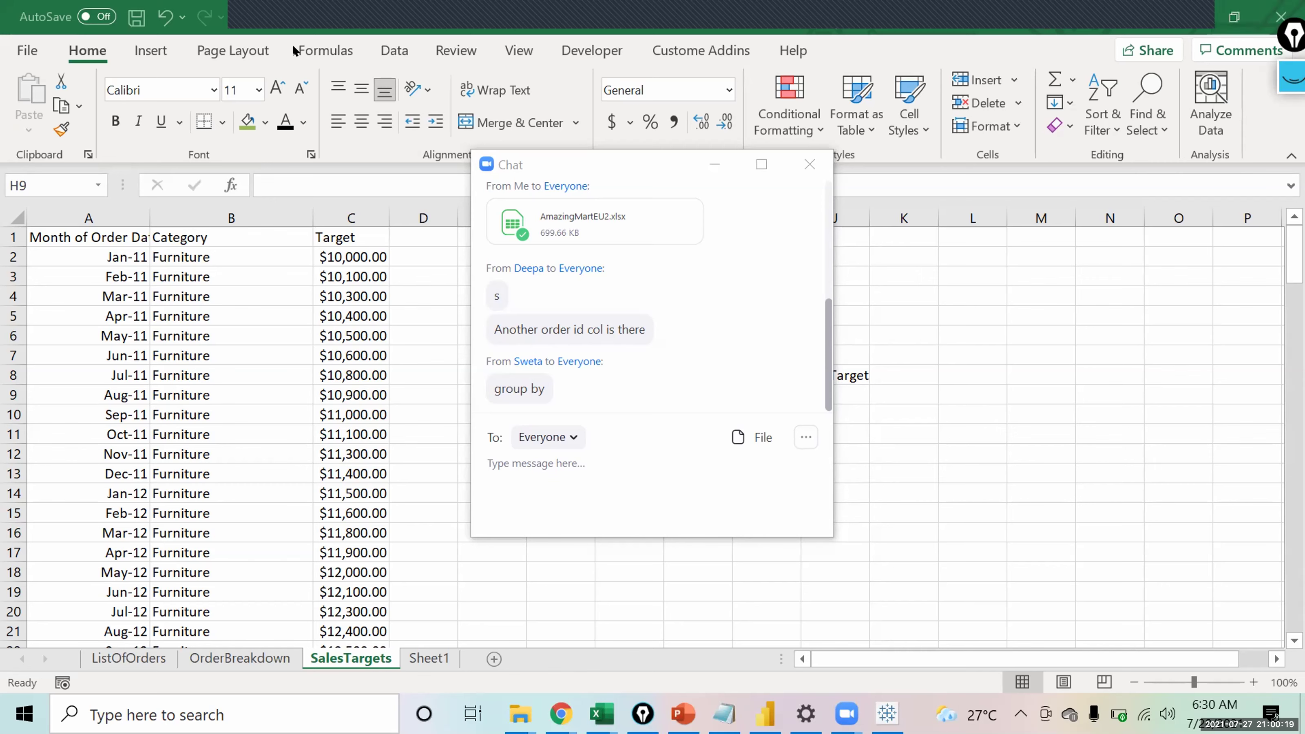
Compare the columns of the OrderBreakdown and ListOfOrders sheets with those of SalesTargets.
mouse_move(278, 31)
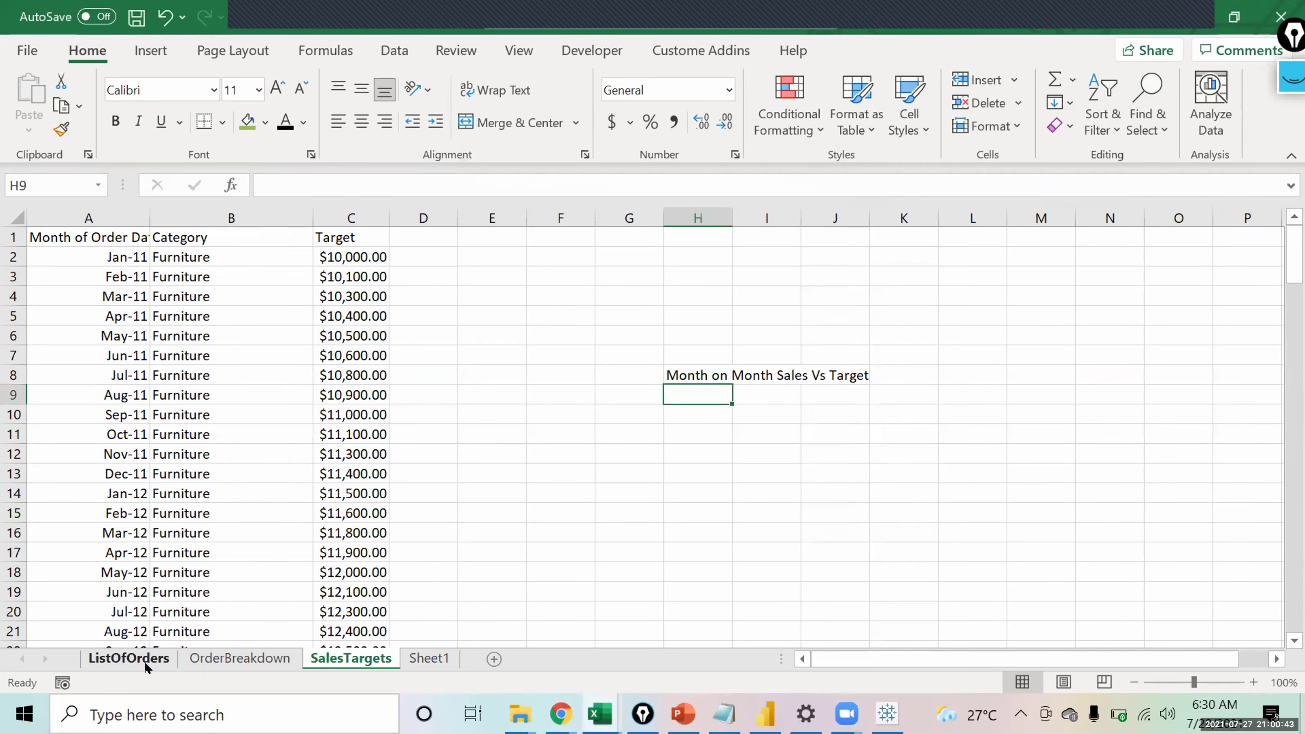
left_click(214, 660)
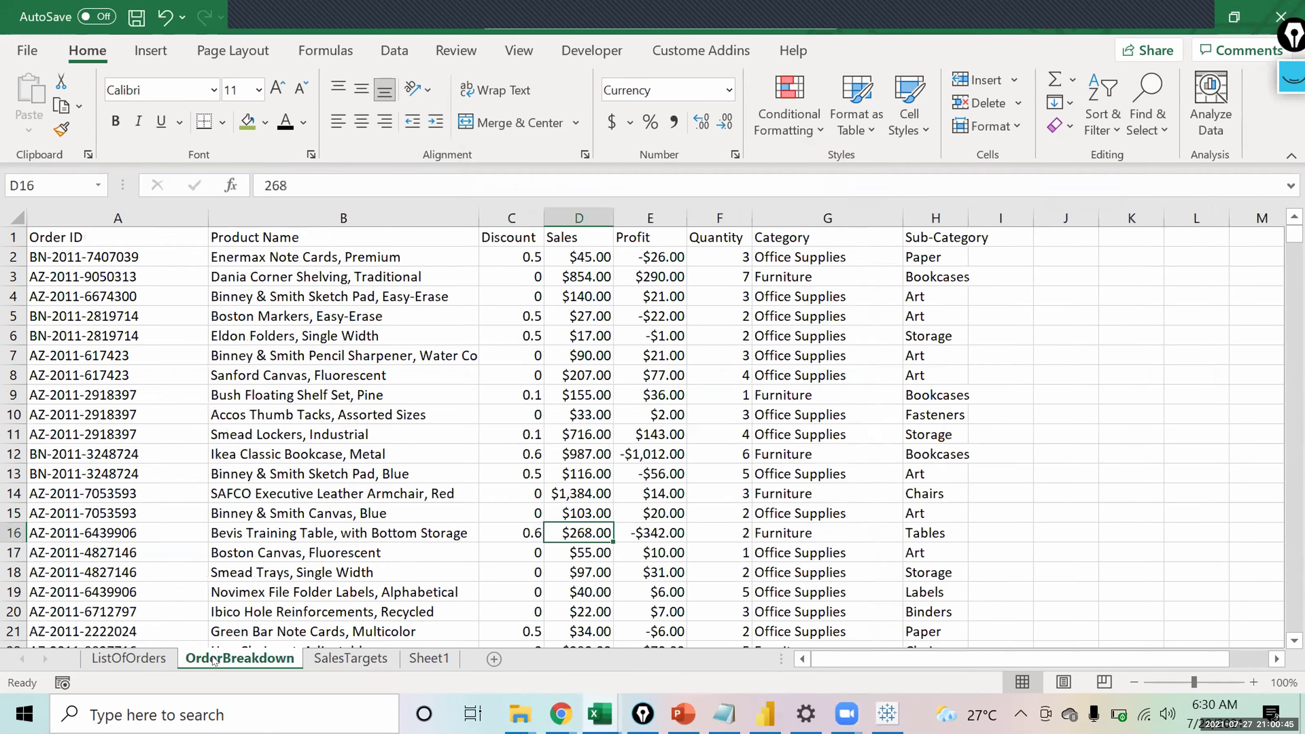
left_click(136, 660)
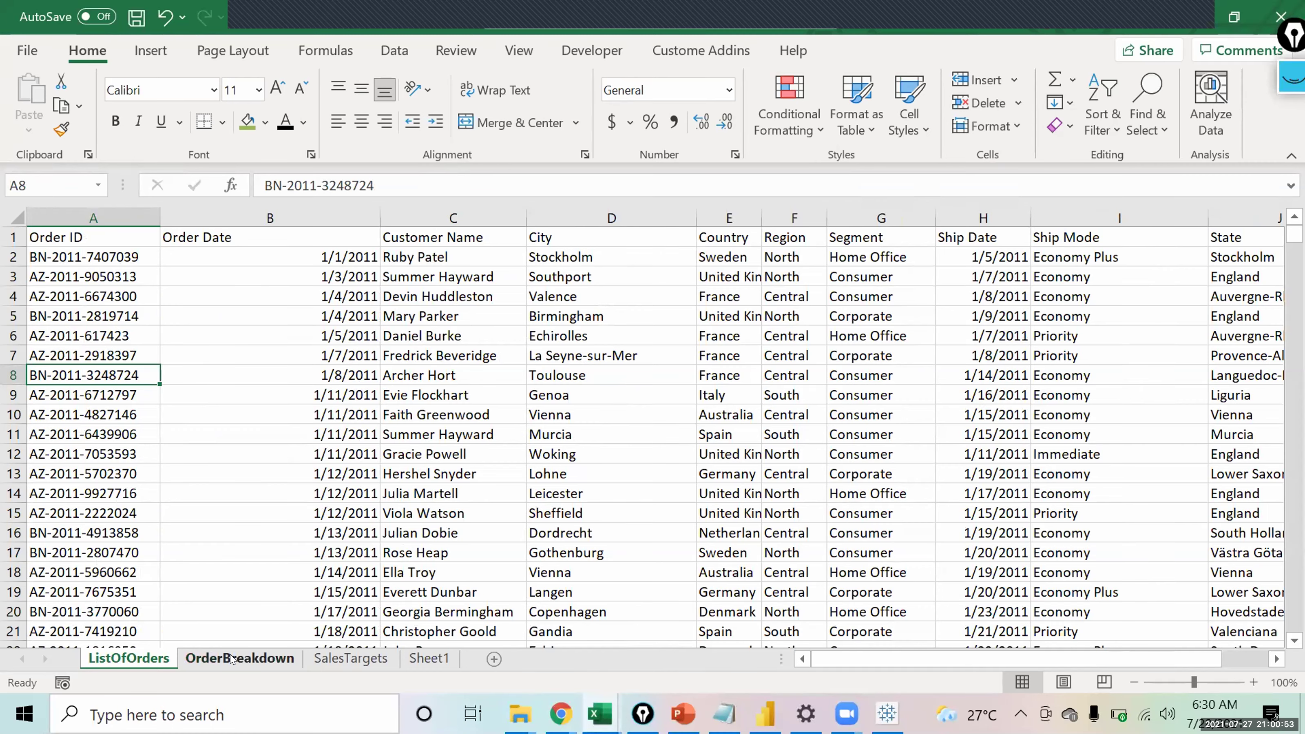
key("ctrl+Page_Down")
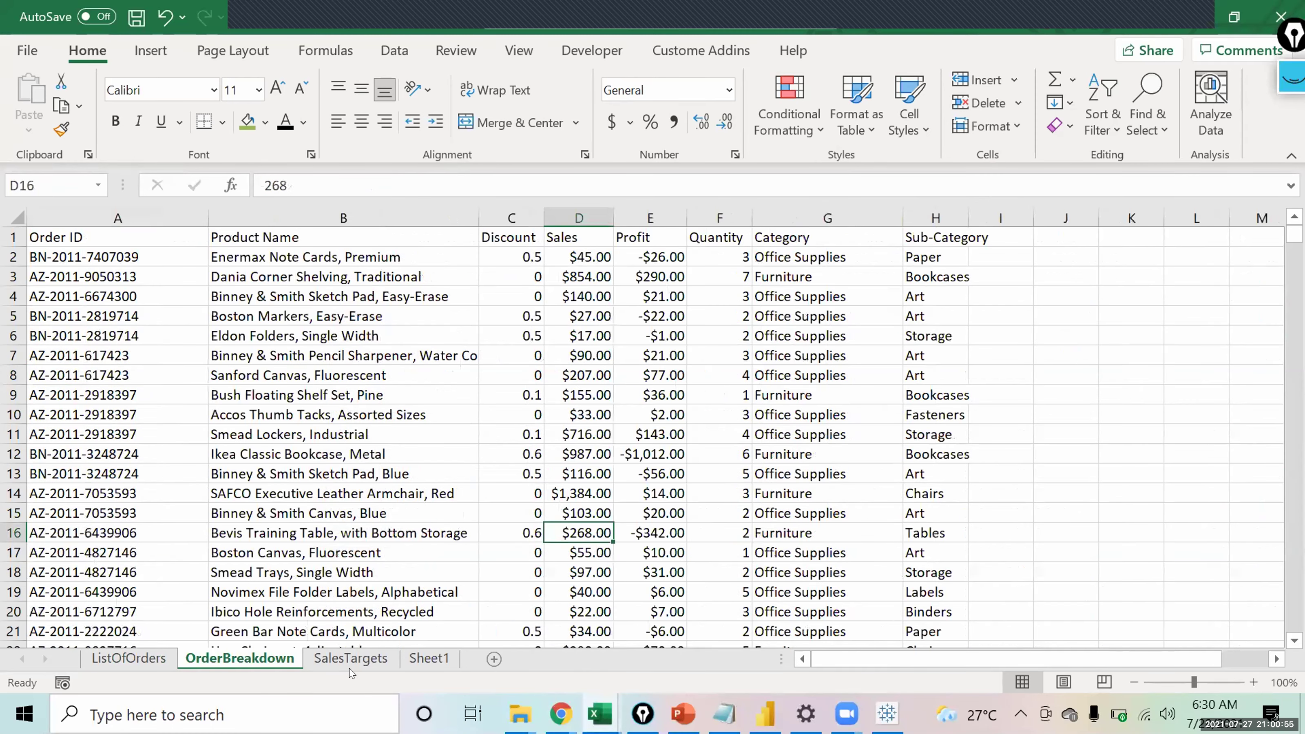
key("ctrl+Page_Up")
left_click(365, 660)
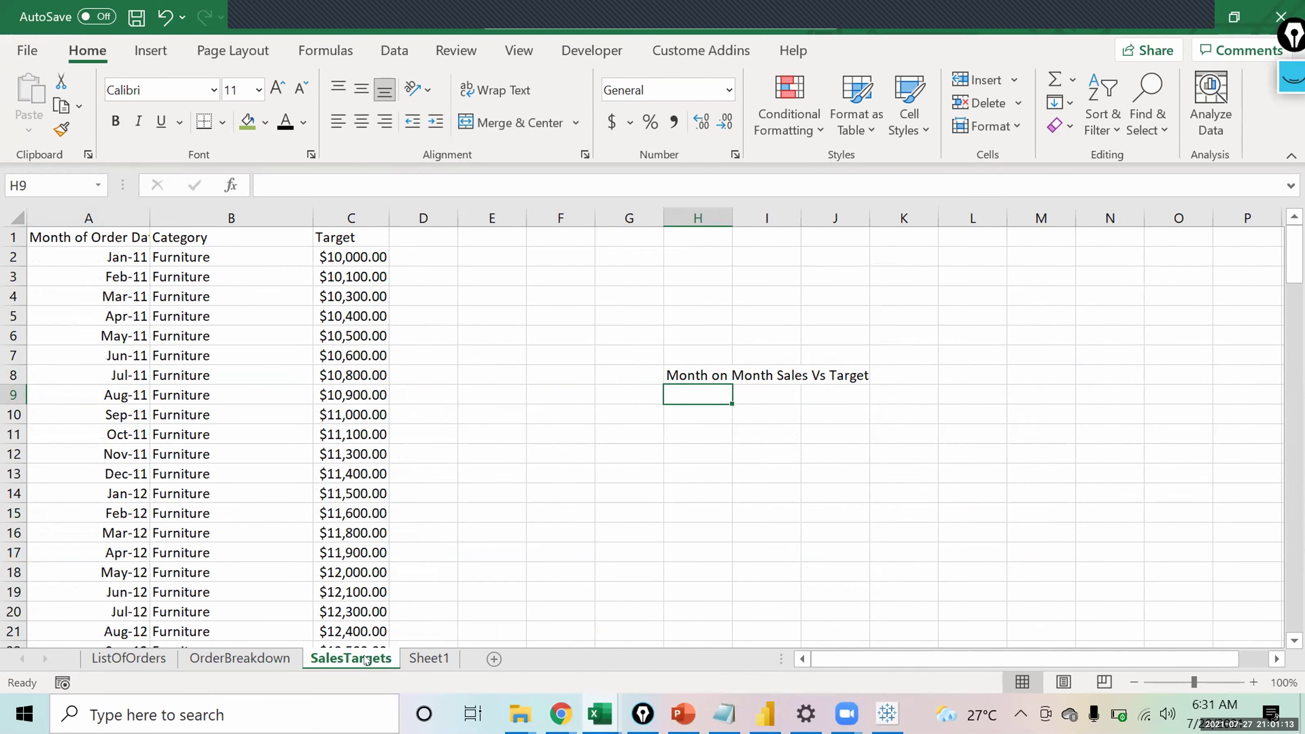
Enter the note "Joining of the data was simple" in cell H11 of the SalesTargets sheet.
key("Down")
key("Down")
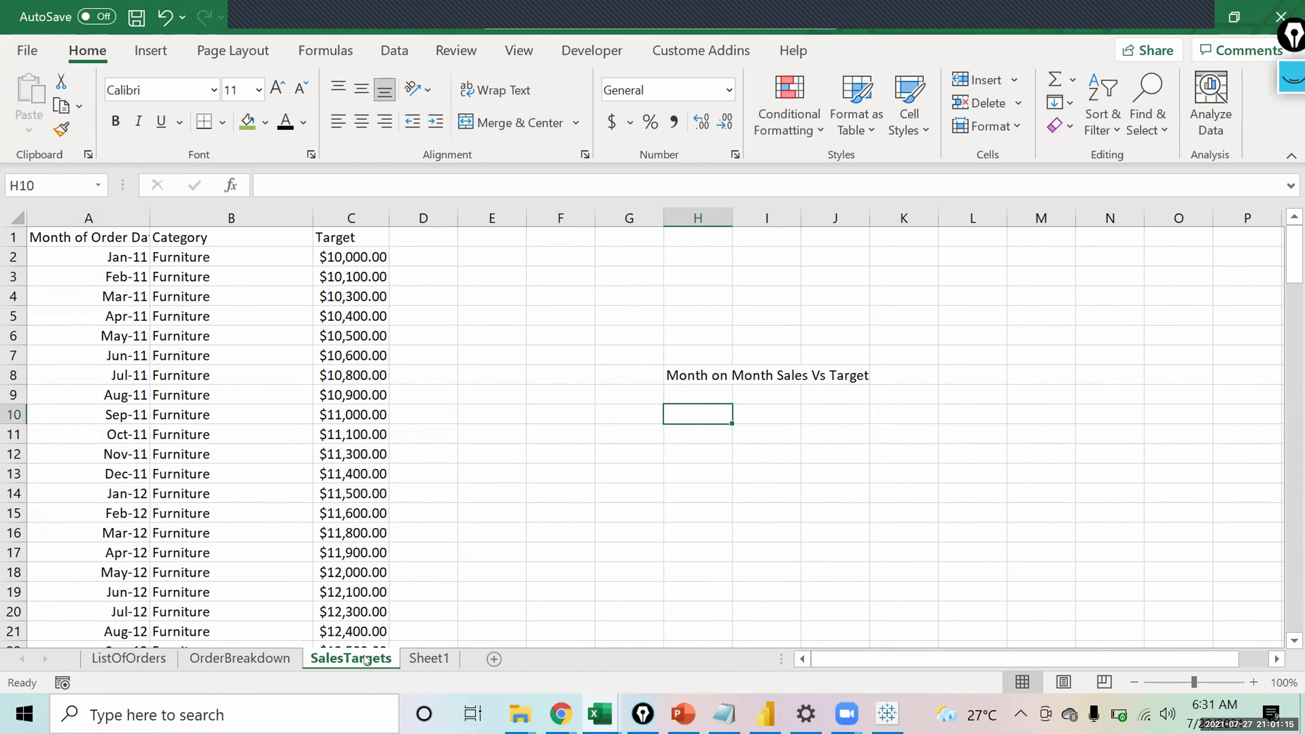
type("Joining of the data was simpe")
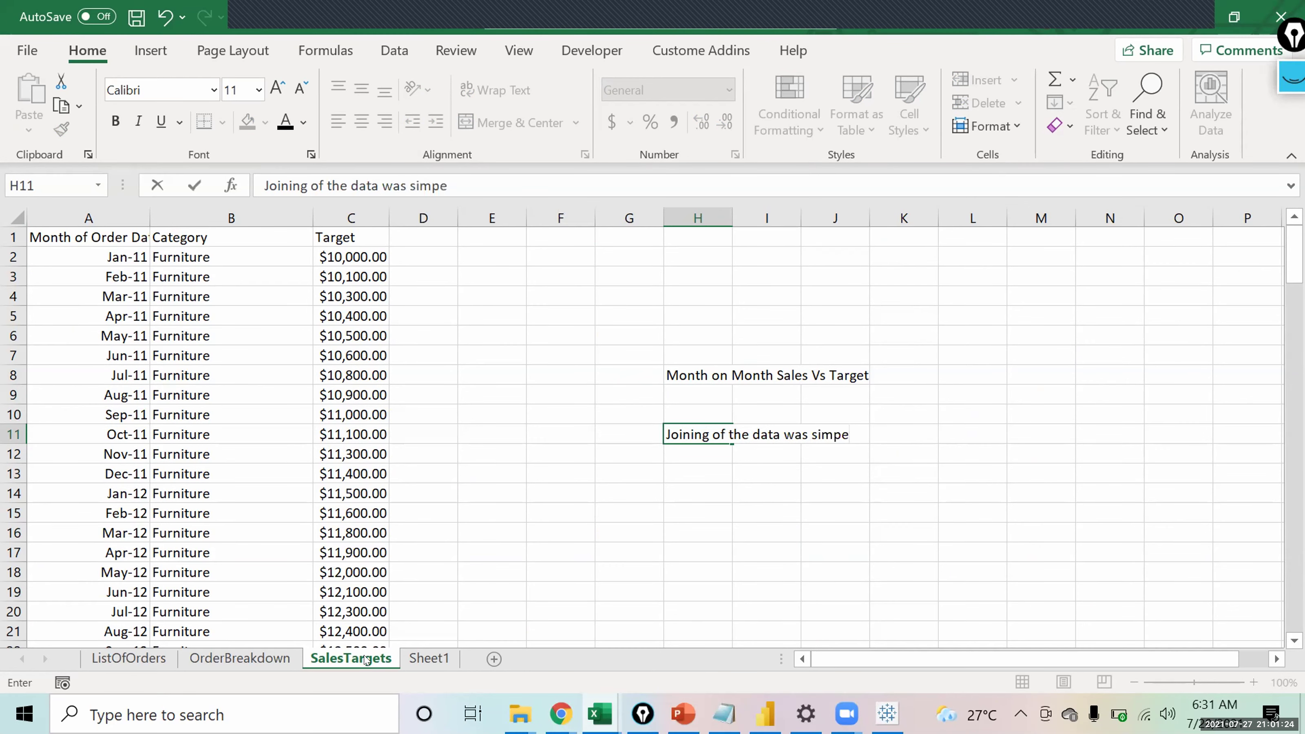
key("BackSpace")
type("le")
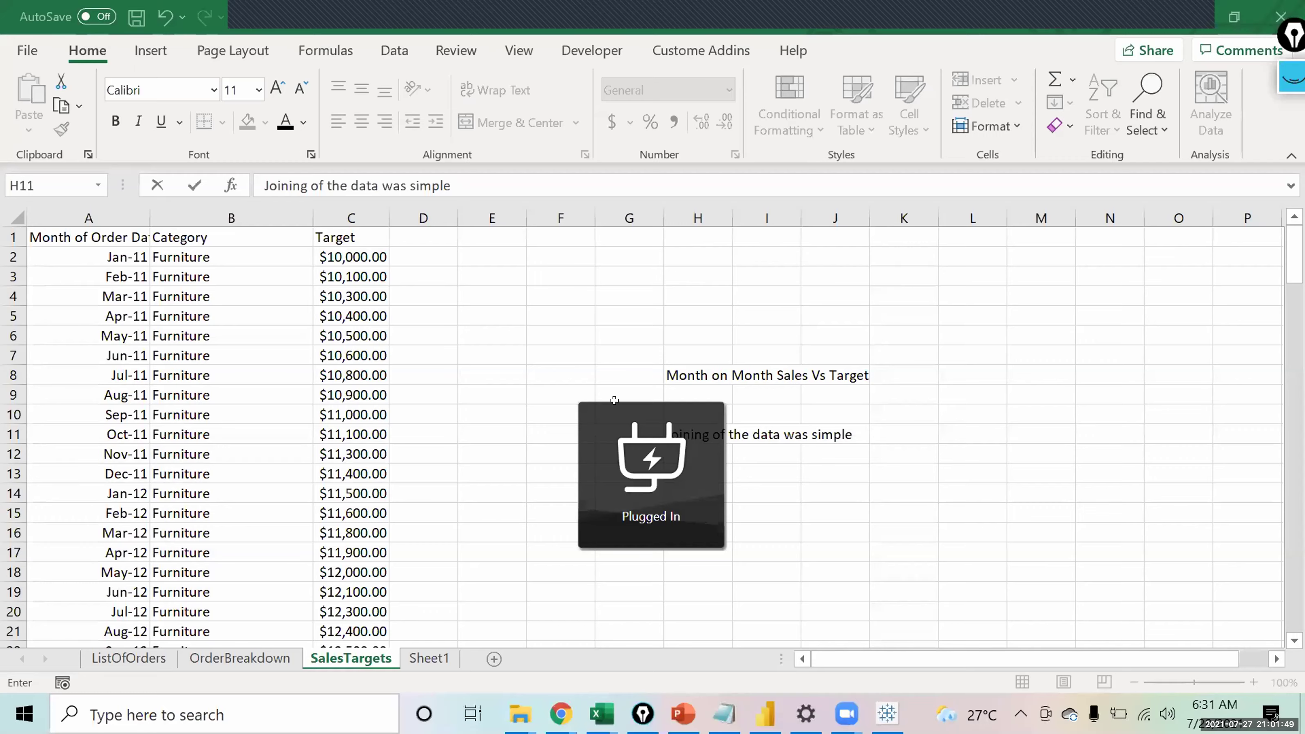
left_click(852, 450)
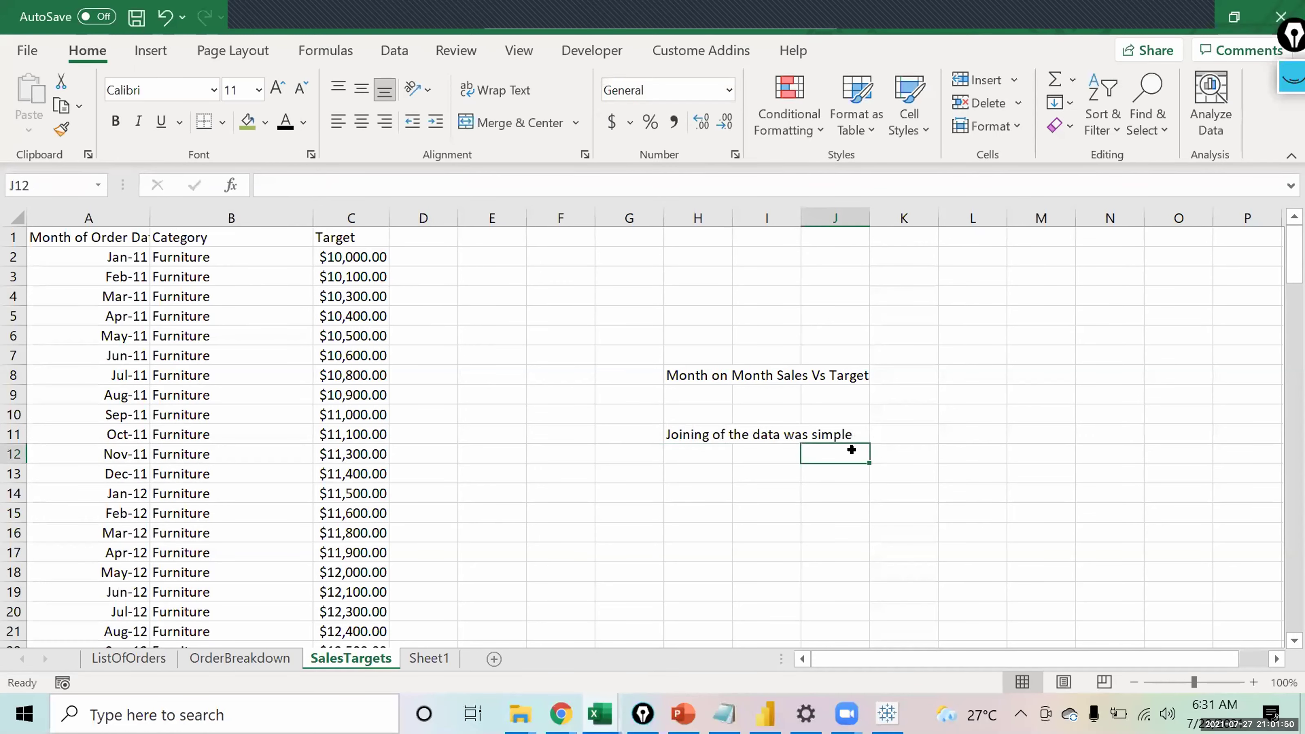
Enter the note "Data Blending" in cell H14.
left_click(734, 485)
left_click(725, 485)
type("Data")
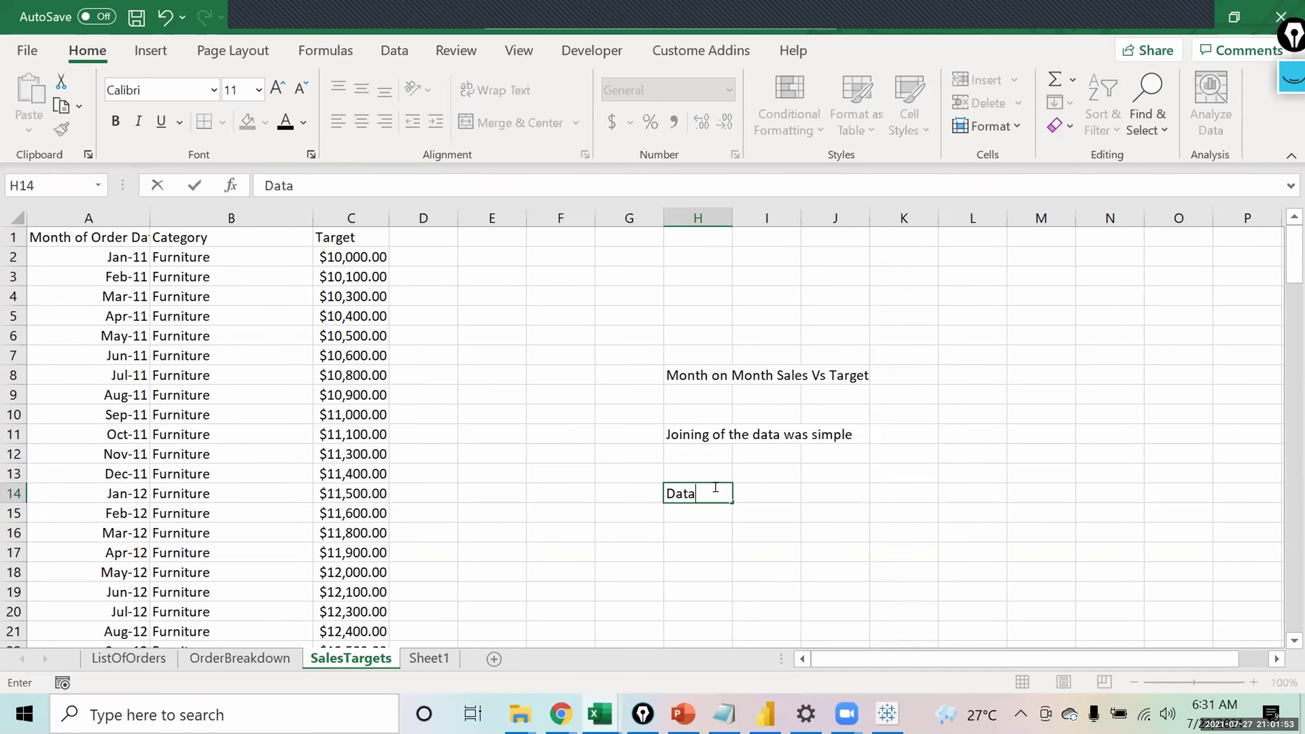
type(" Blending")
key("Return")
Enter the explanation "Grouping of the data and then it does the joining the data" in cell H16.
key("Down")
key("Down")
key("Up")
key("Down")
key("Up")
key("Up")
key("Down")
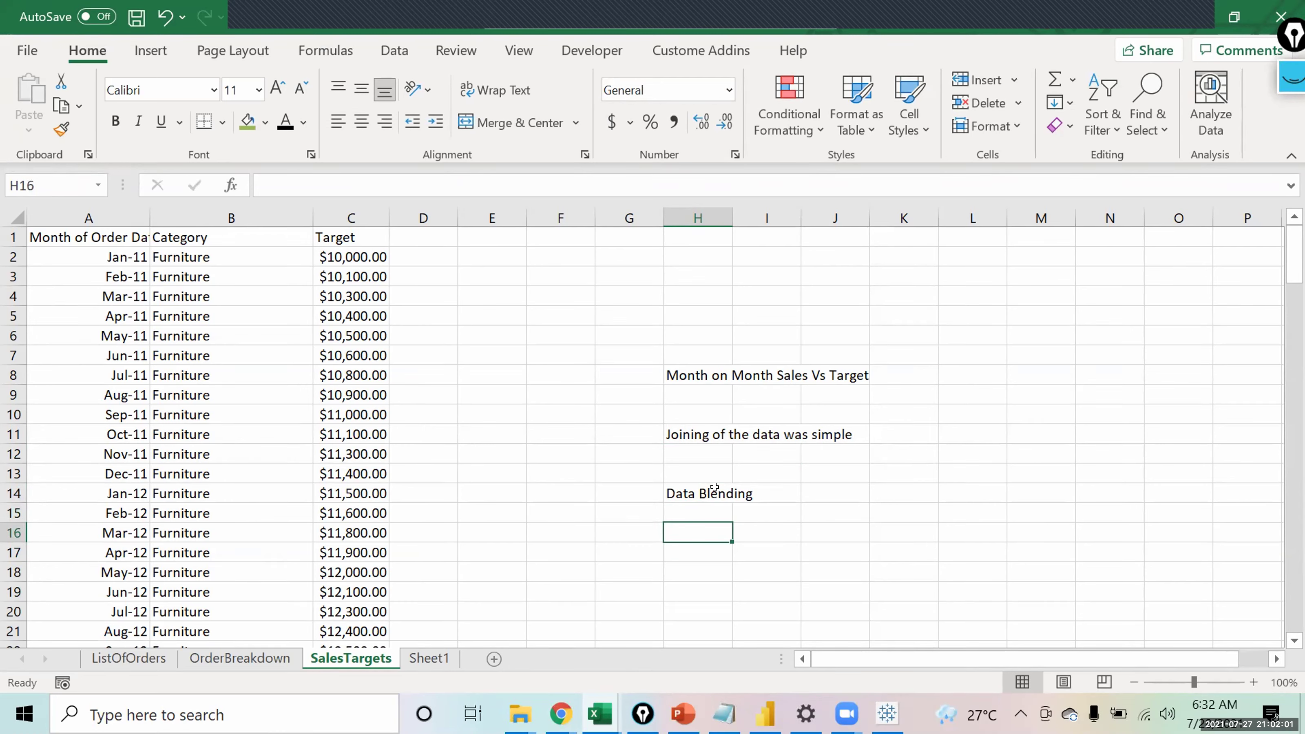
type("Grou")
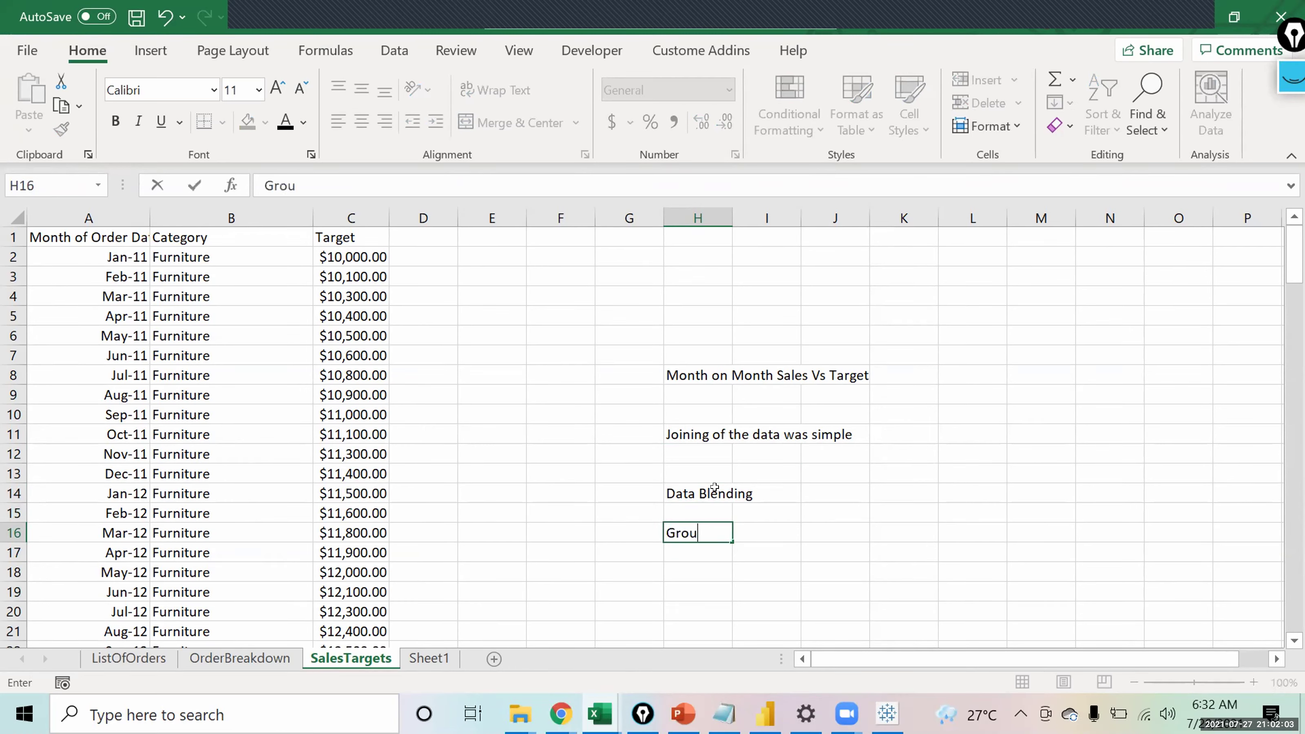
type("ping of the ")
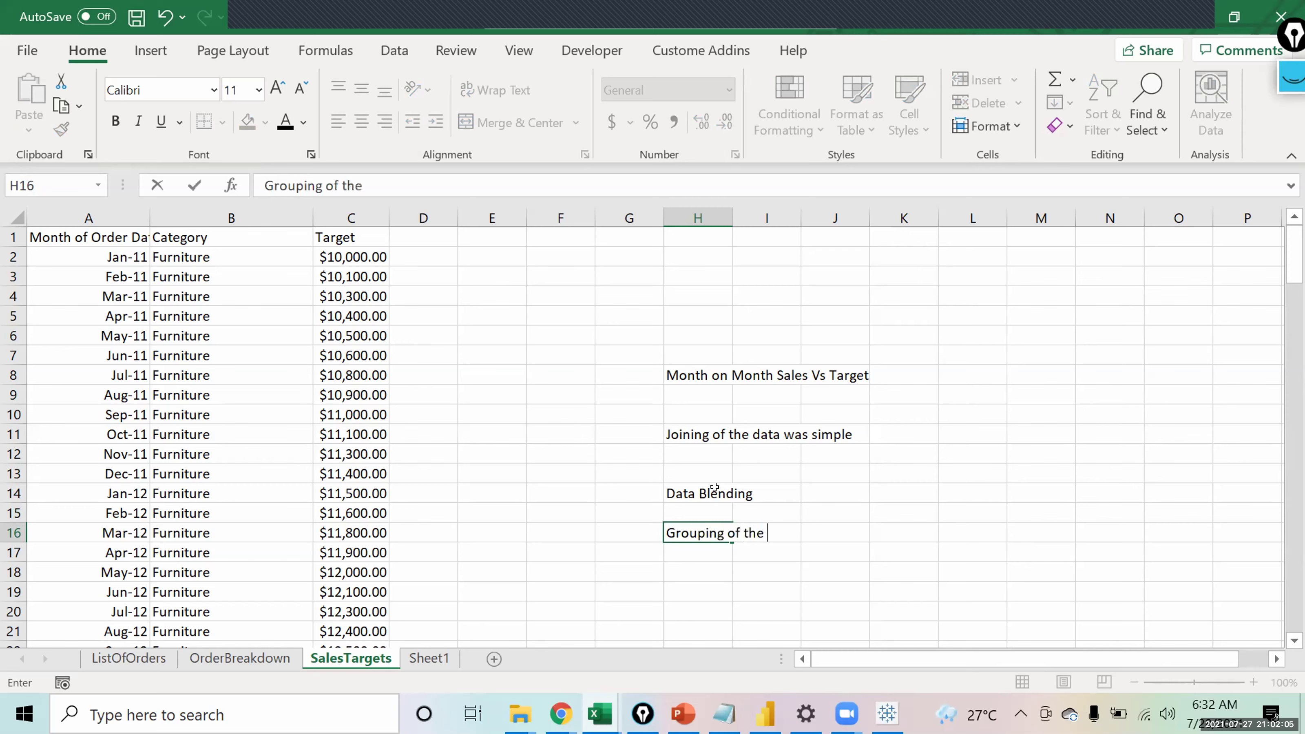
type("data and then it")
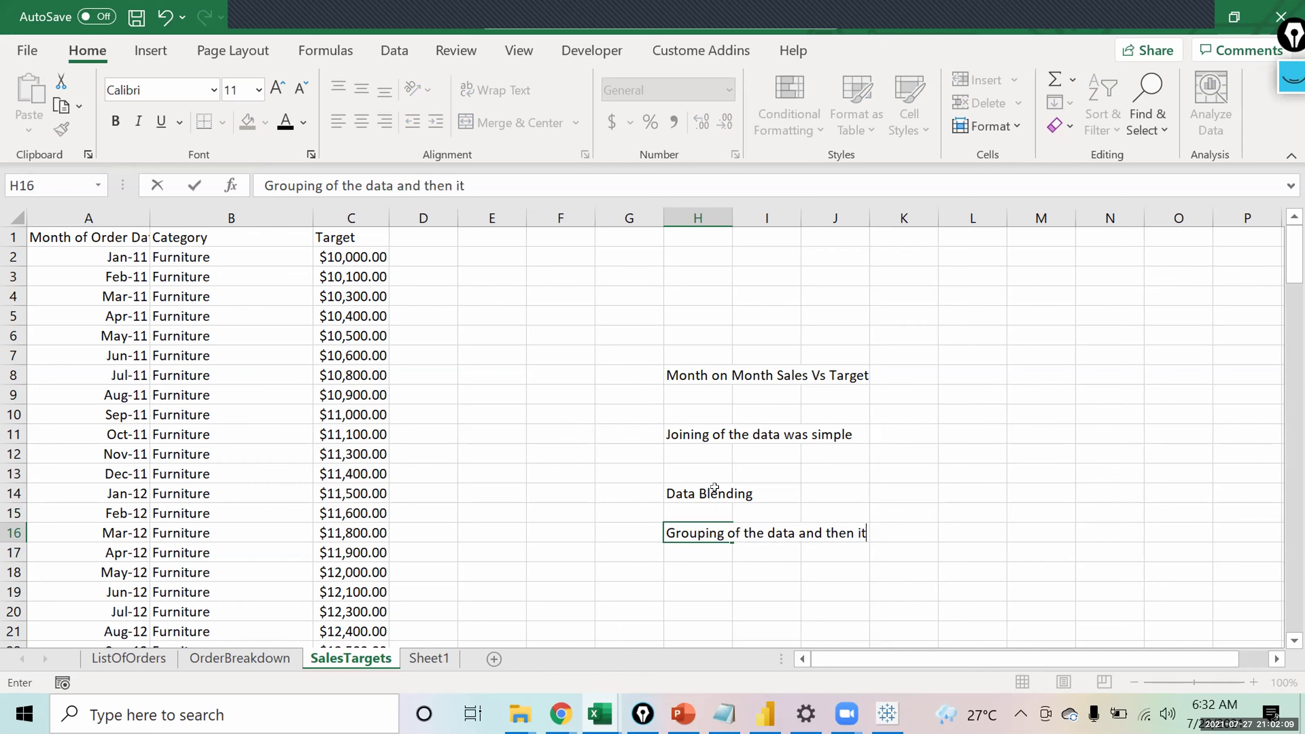
type(" does the joini")
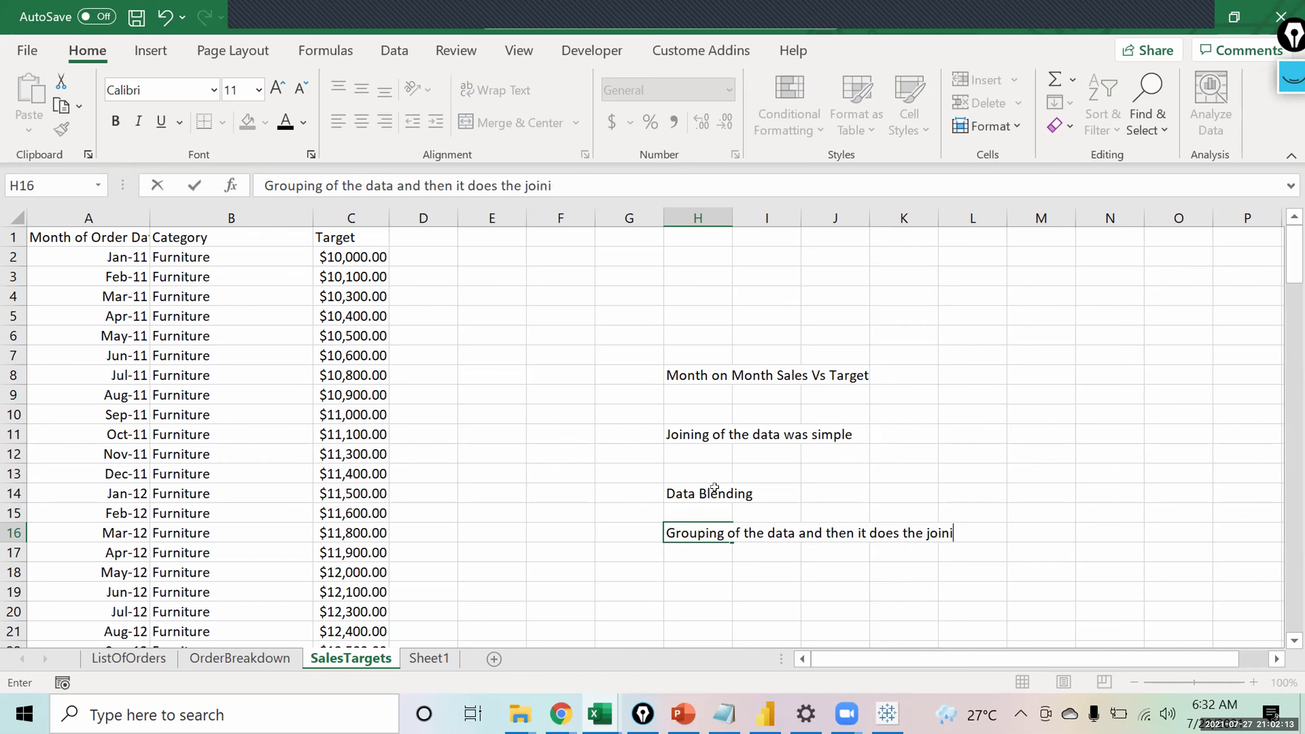
type("ng the data")
key("Return")
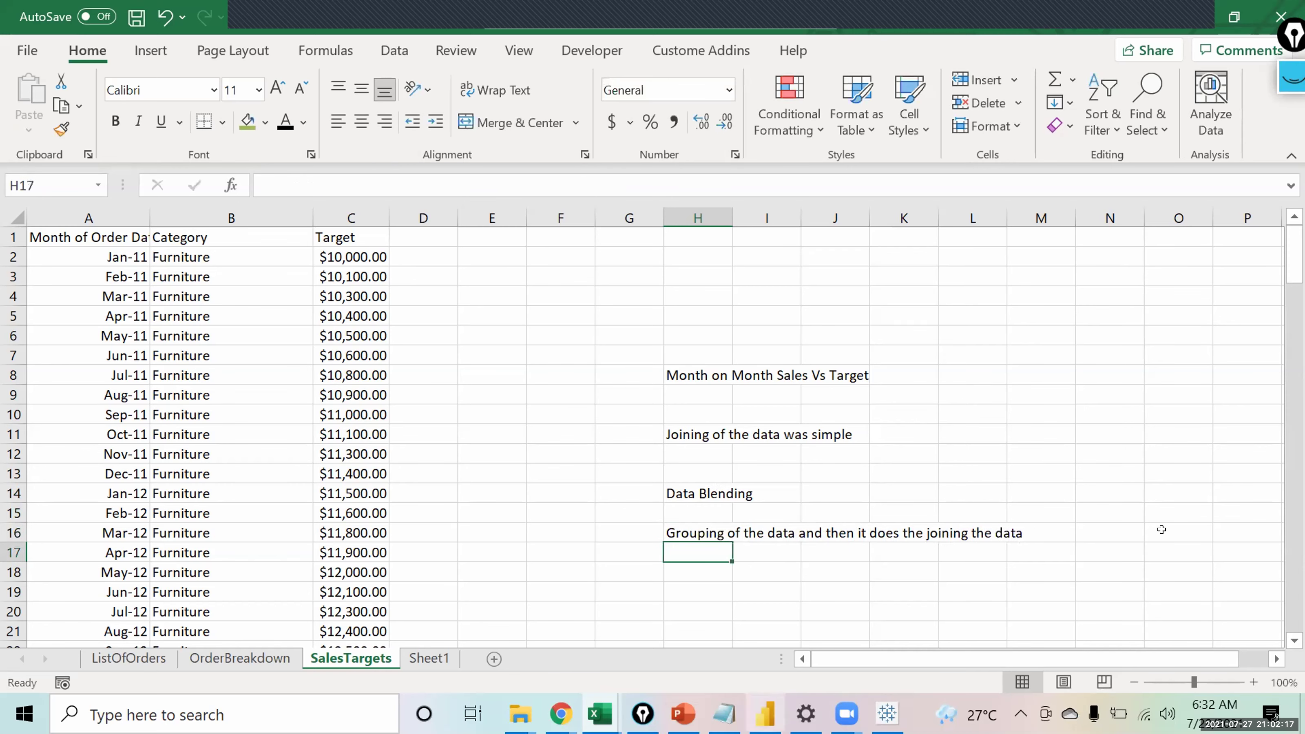
Check the SalesTargets headers and the OrderBreakdown sheet, and switch to Tableau's data source page for ListOfOrders+ (AmazingMartEU2).
left_click(411, 433)
key("ctrl+Up")
key("ctrl+Left")
key("ctrl+Left")
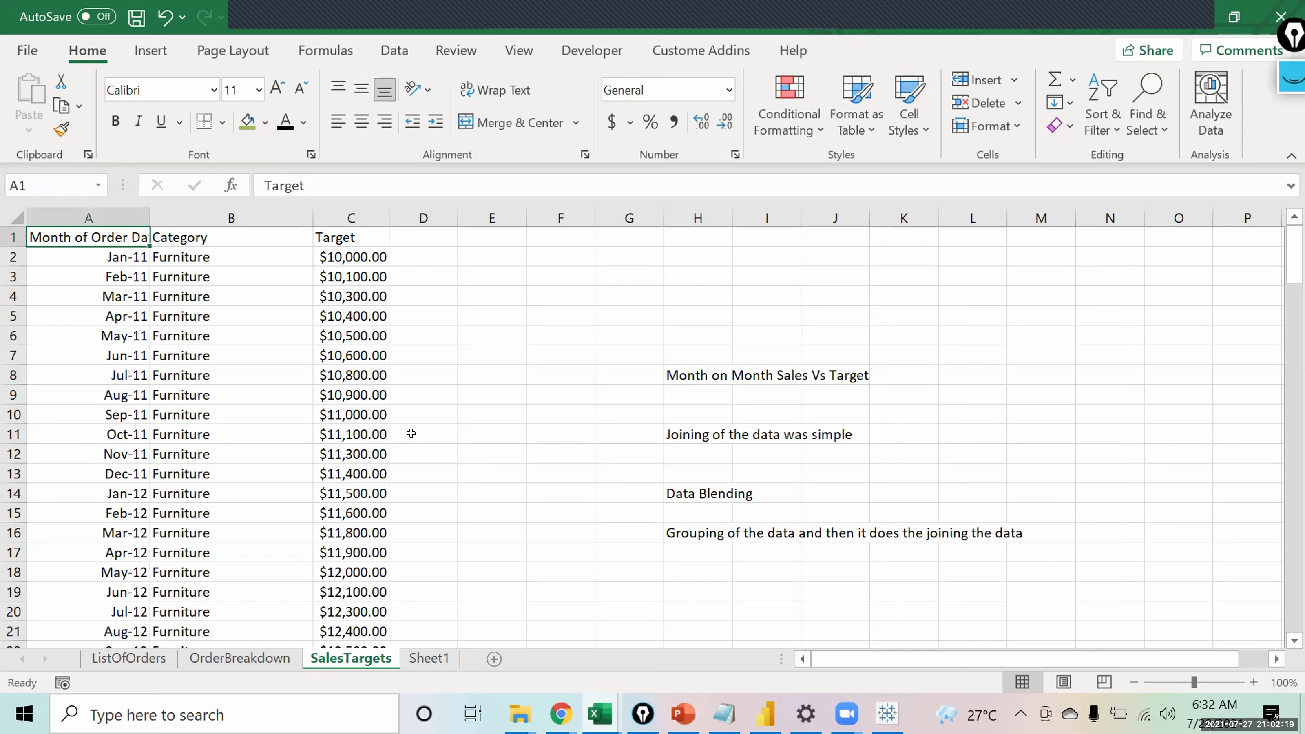
left_click(222, 660)
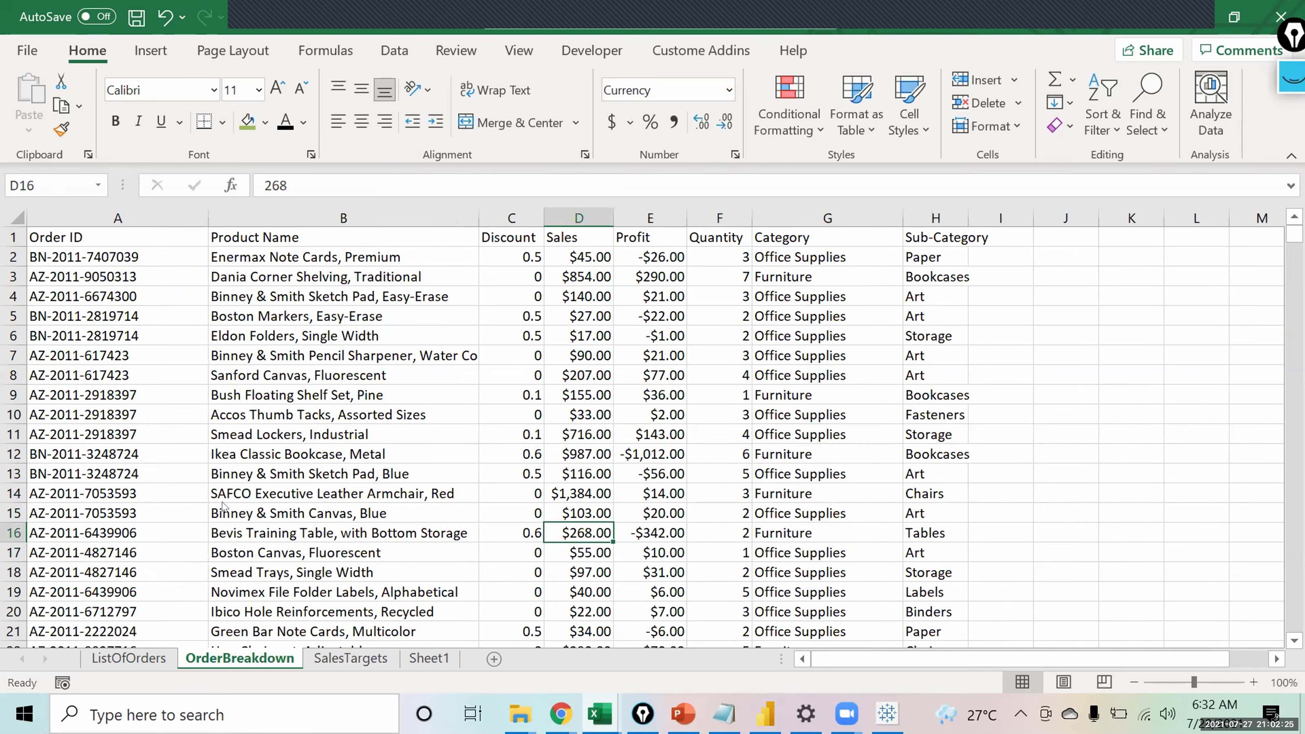
key("alt+Tab")
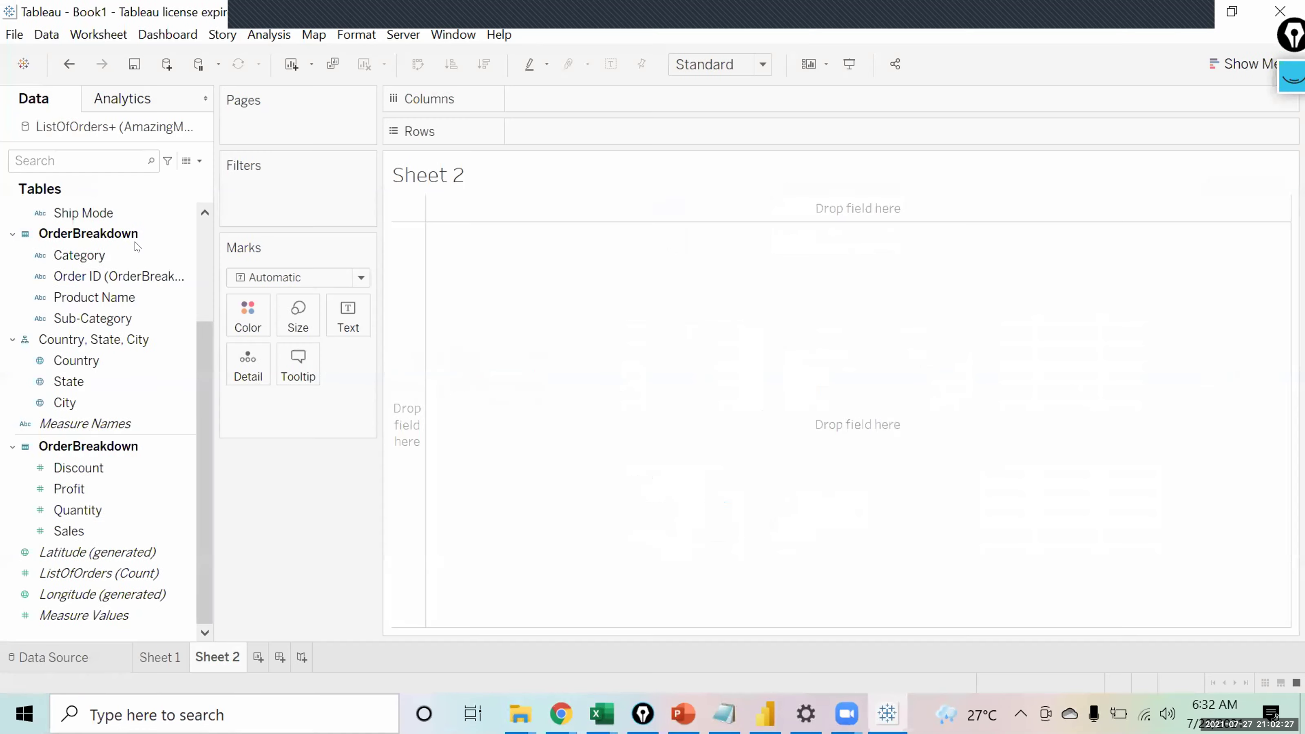
left_click(93, 658)
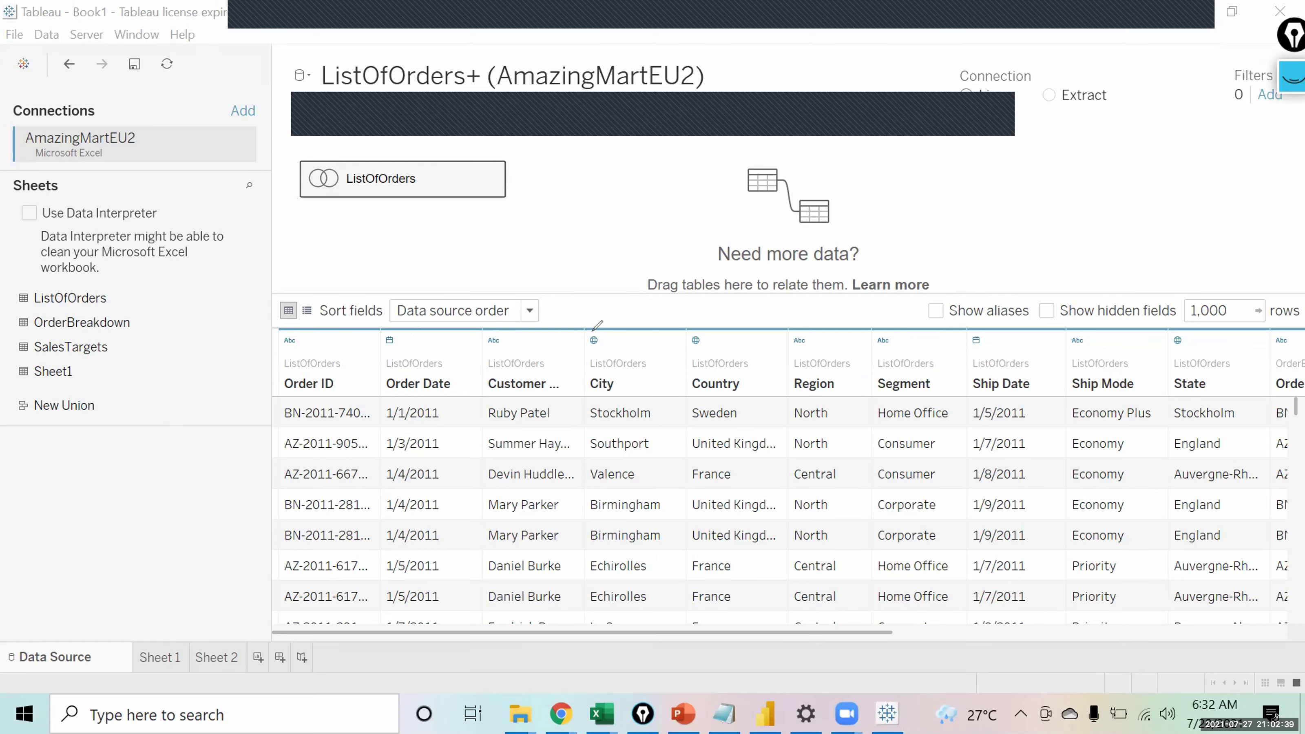
mouse_move(579, 234)
left_mouse_down()
mouse_move(591, 177)
mouse_move(605, 203)
mouse_move(591, 208)
left_mouse_up()
mouse_move(725, 201)
left_mouse_down()
mouse_move(713, 152)
mouse_move(747, 146)
left_mouse_up()
left_click(700, 164)
mouse_move(1019, 177)
left_mouse_down()
mouse_move(1032, 289)
mouse_move(1031, 272)
mouse_move(1060, 261)
left_mouse_up()
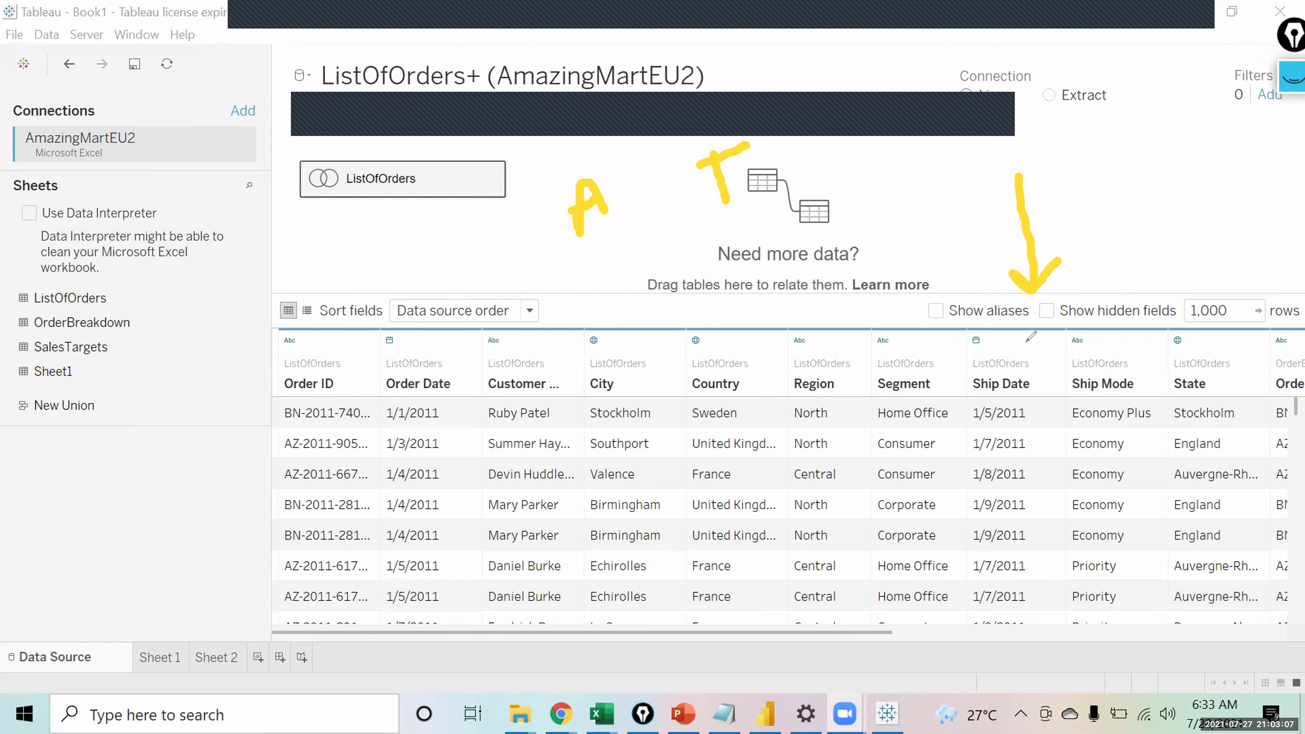
mouse_move(619, 219)
left_mouse_down()
mouse_move(633, 260)
mouse_move(654, 204)
left_mouse_up()
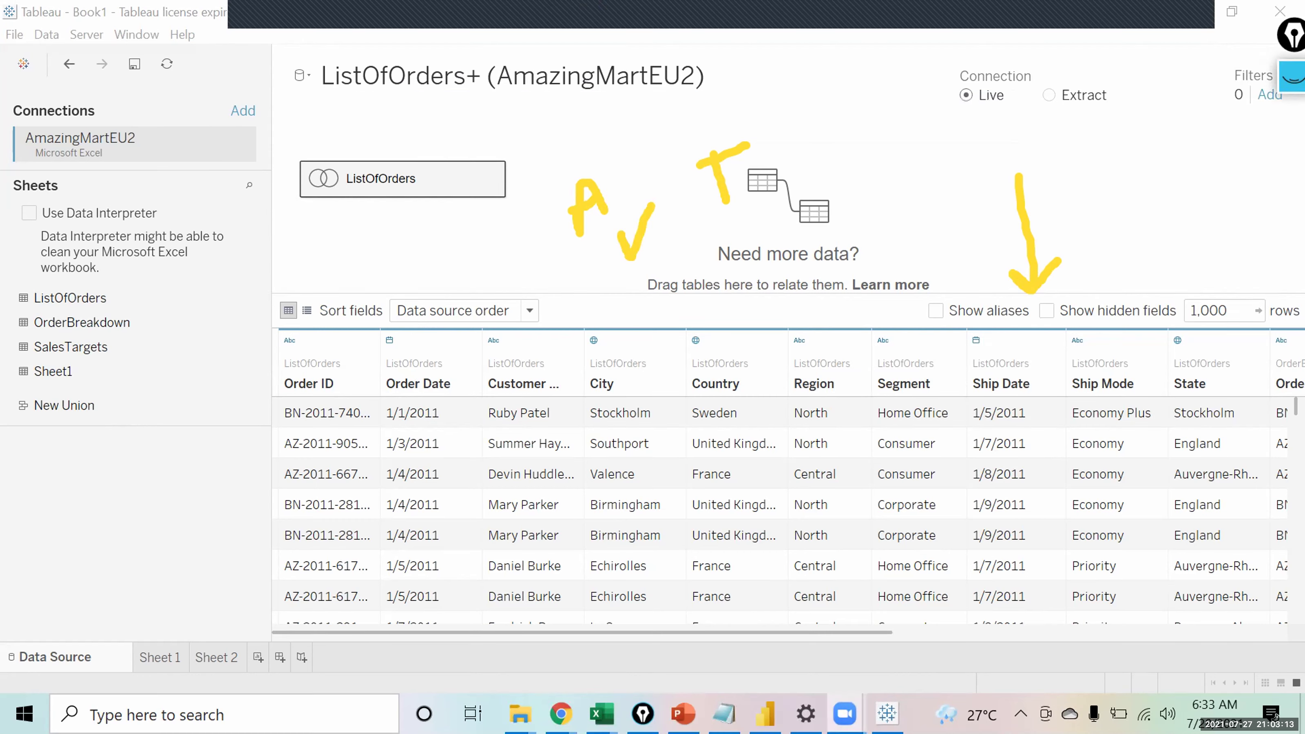
Switch back to the AmazingMartEU2 workbook in Excel and turn on filtering for the SalesTargets header row.
mouse_move(600, 714)
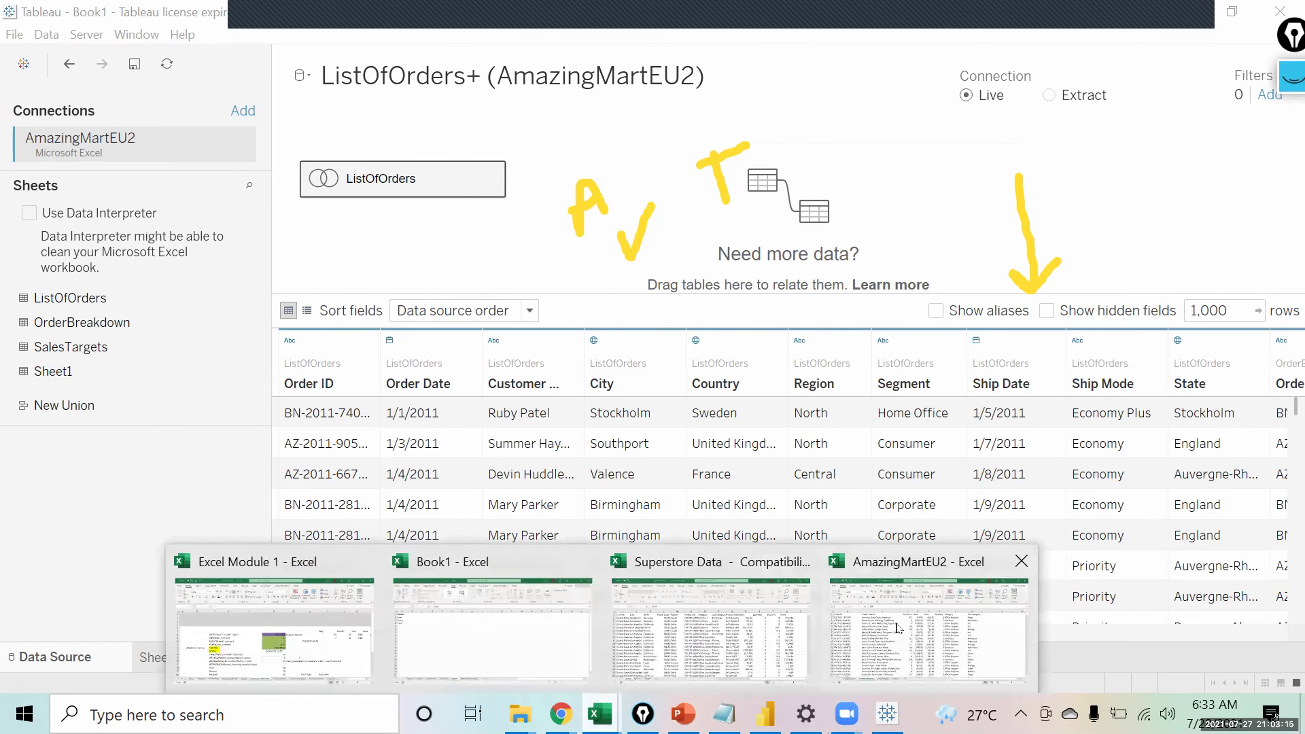
left_click(381, 674)
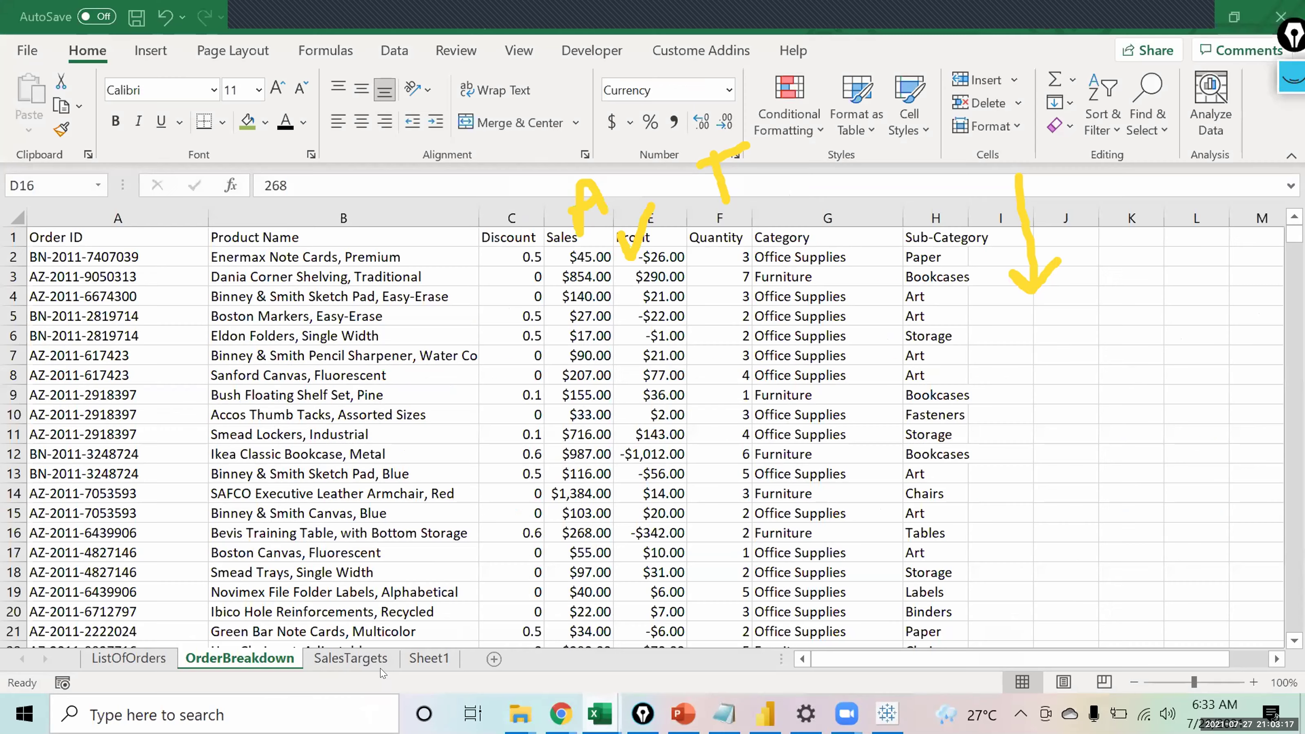
left_click(381, 668)
left_click(200, 395)
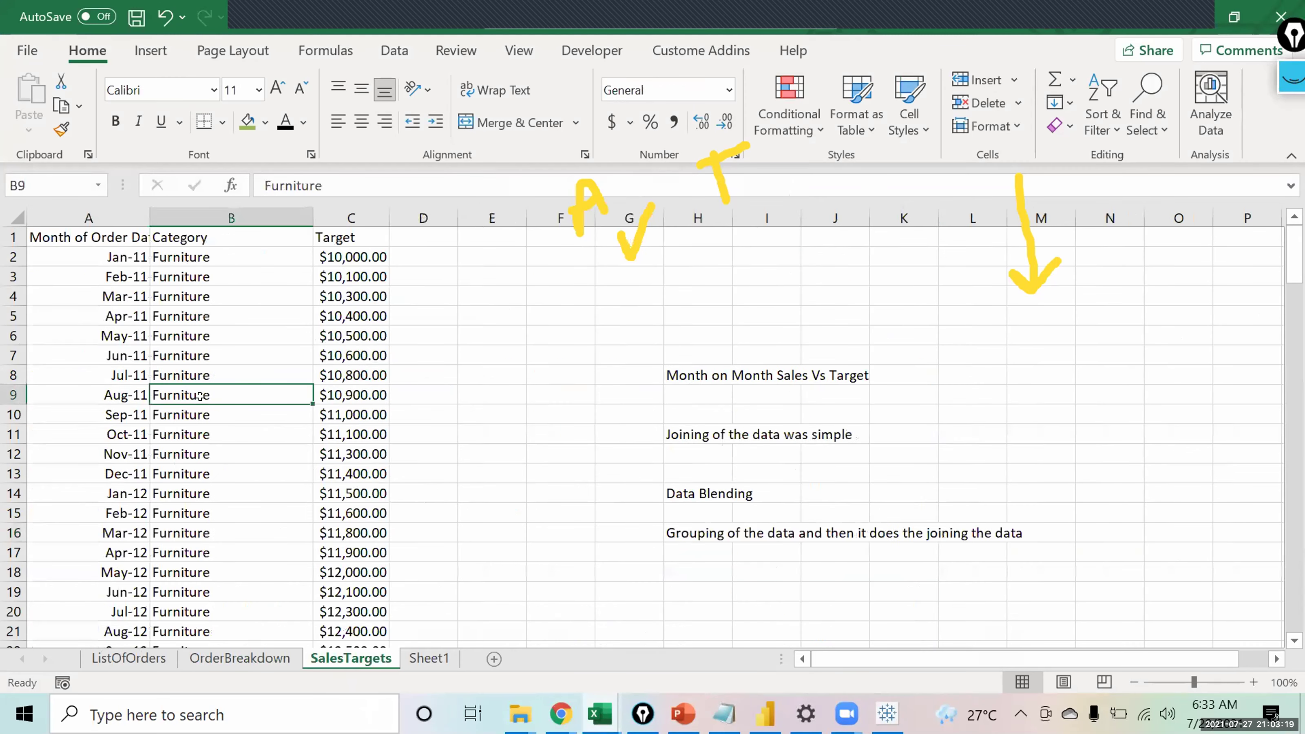
key("ctrl+Down")
key("ctrl+Up")
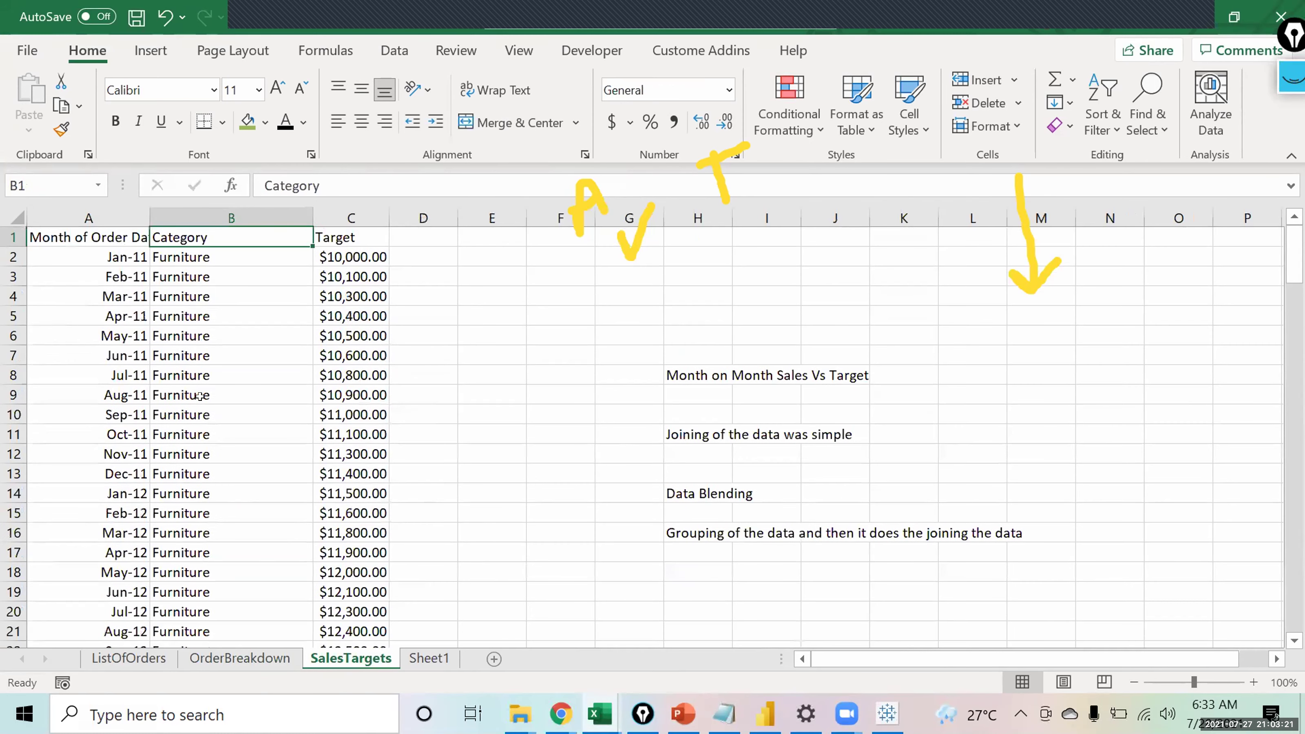
key("ctrl+Left")
key("ctrl+shift+l")
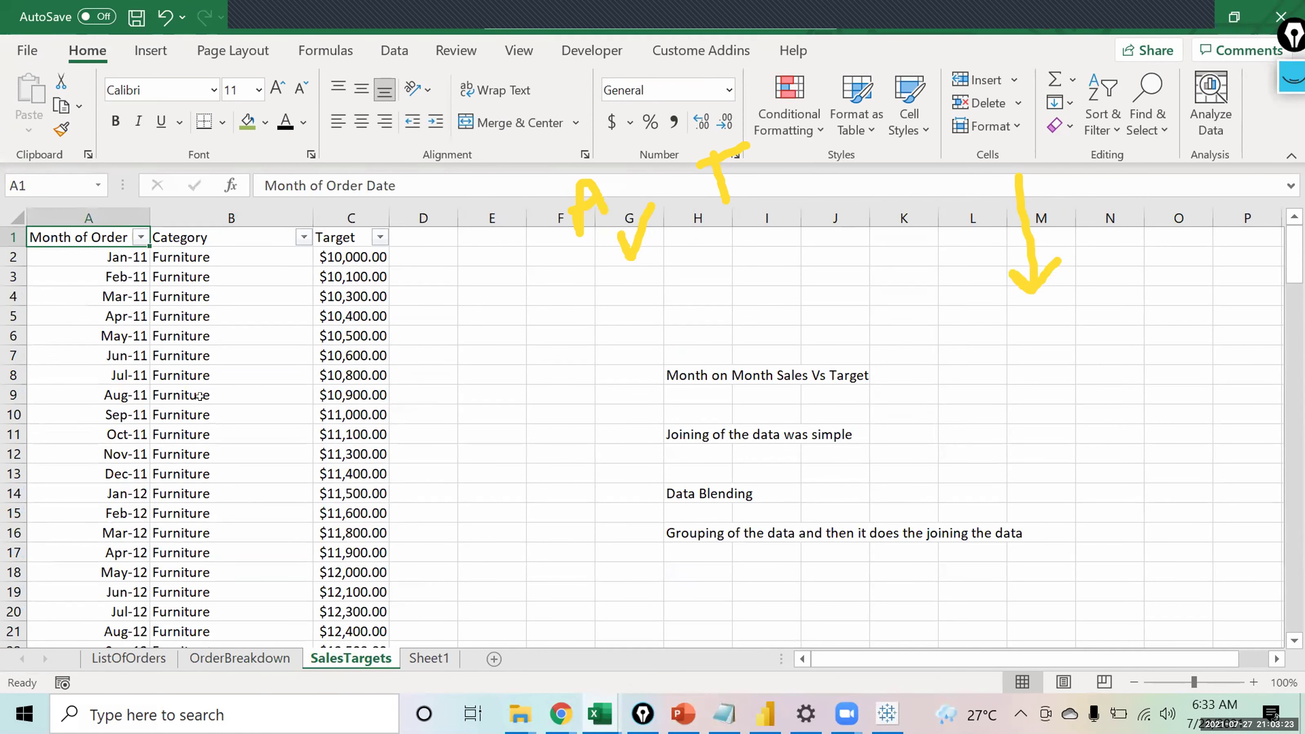
Filter the Month of Order Date column to show only January 2011.
key("alt+Down")
key("Down")
key("Down")
key("Down")
key("Down")
key("Down")
key("Down")
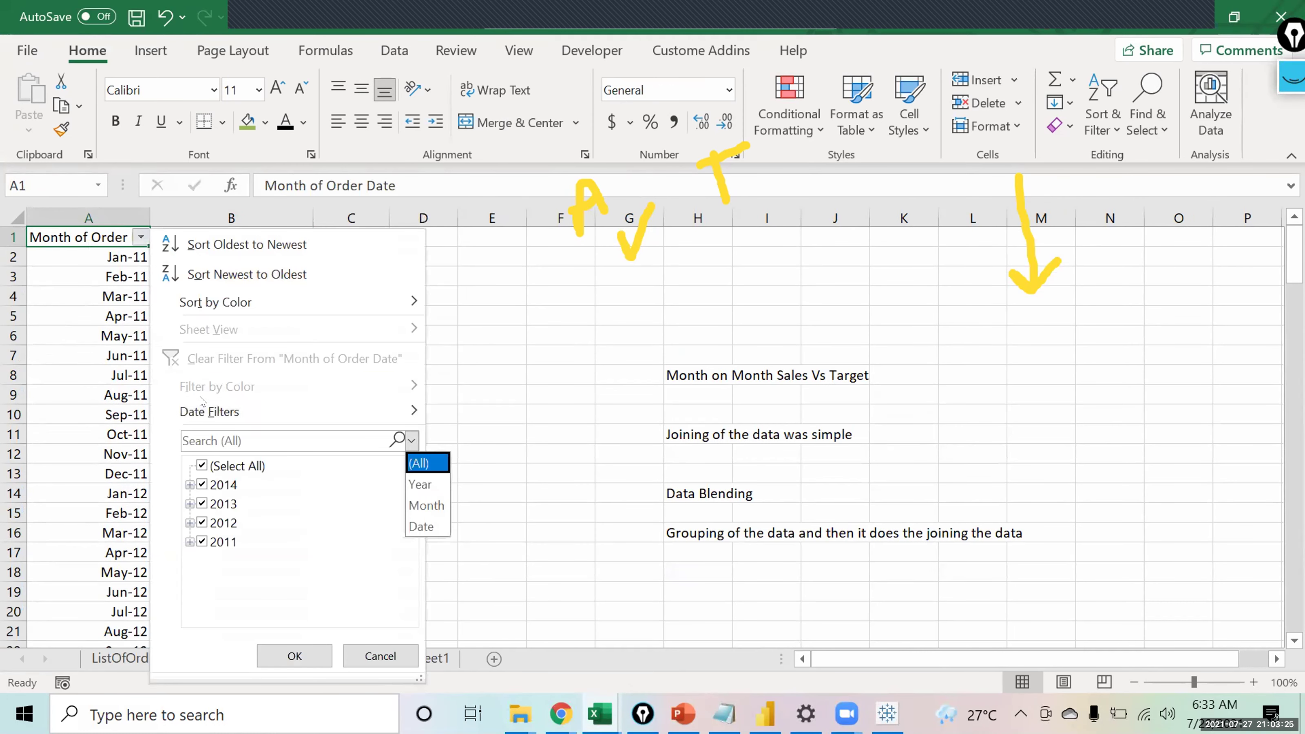
left_click(199, 469)
left_click(199, 469)
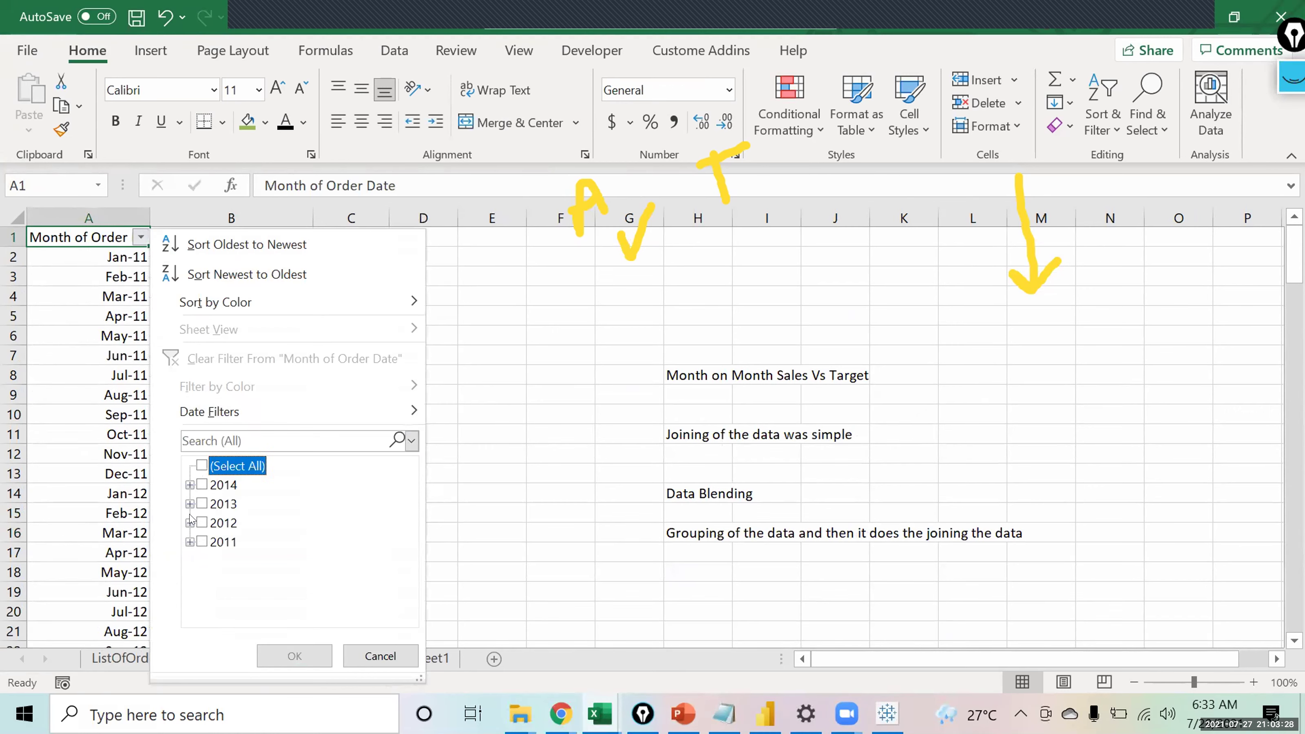
left_click(190, 542)
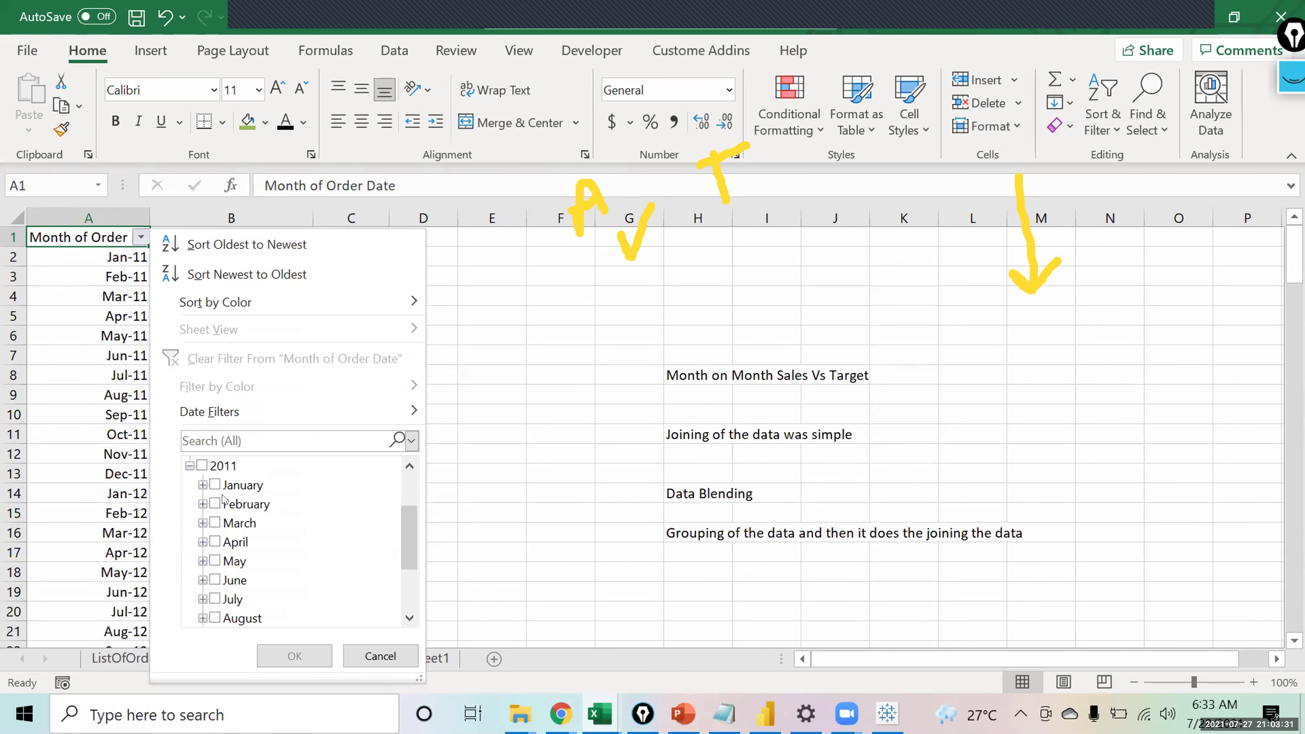
left_click(214, 485)
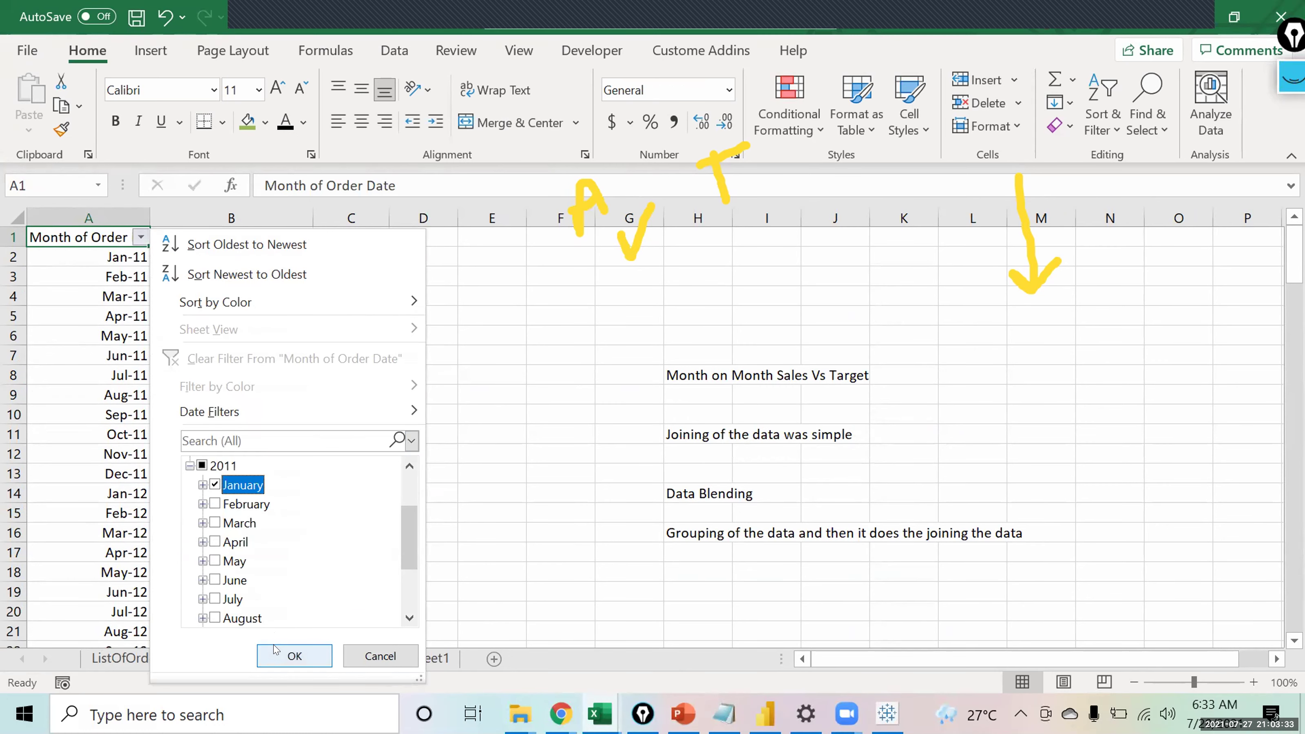
left_click(295, 656)
Select the filtered Target values in column C to check their combined total.
left_click_drag(336, 256, 335, 294)
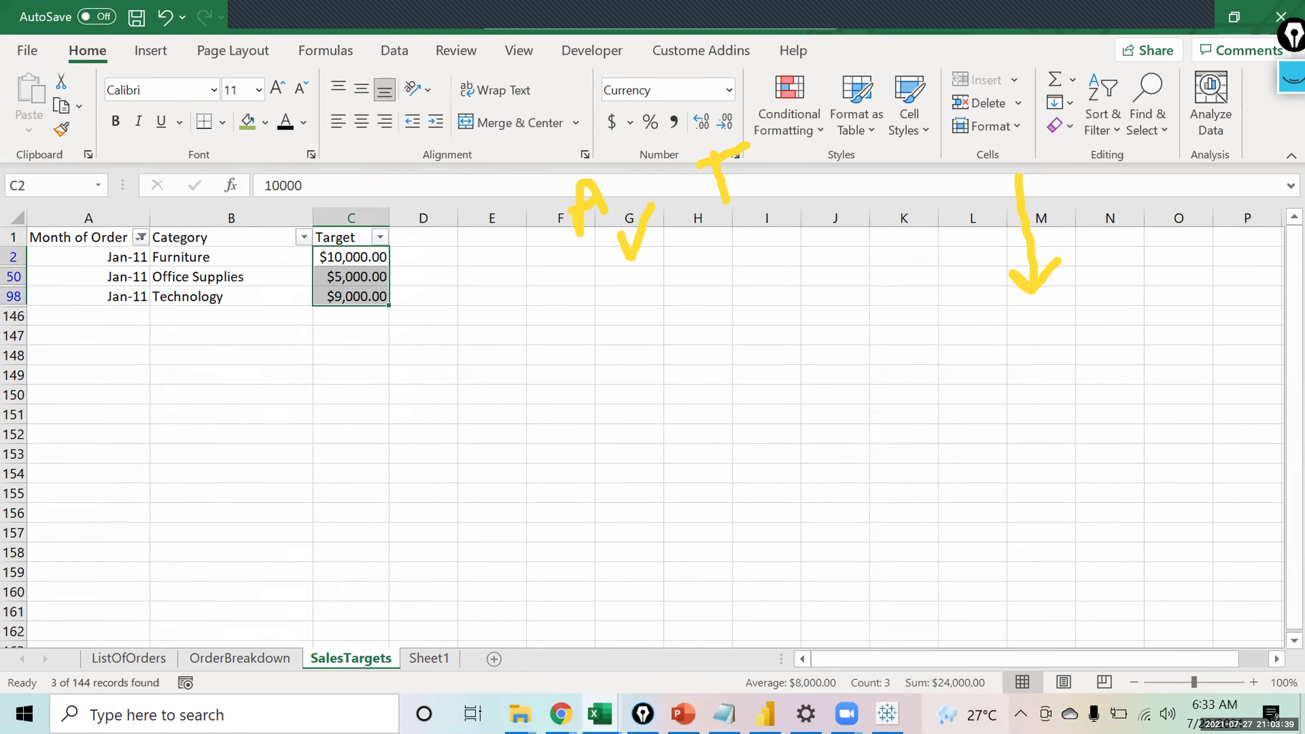
mouse_move(966, 715)
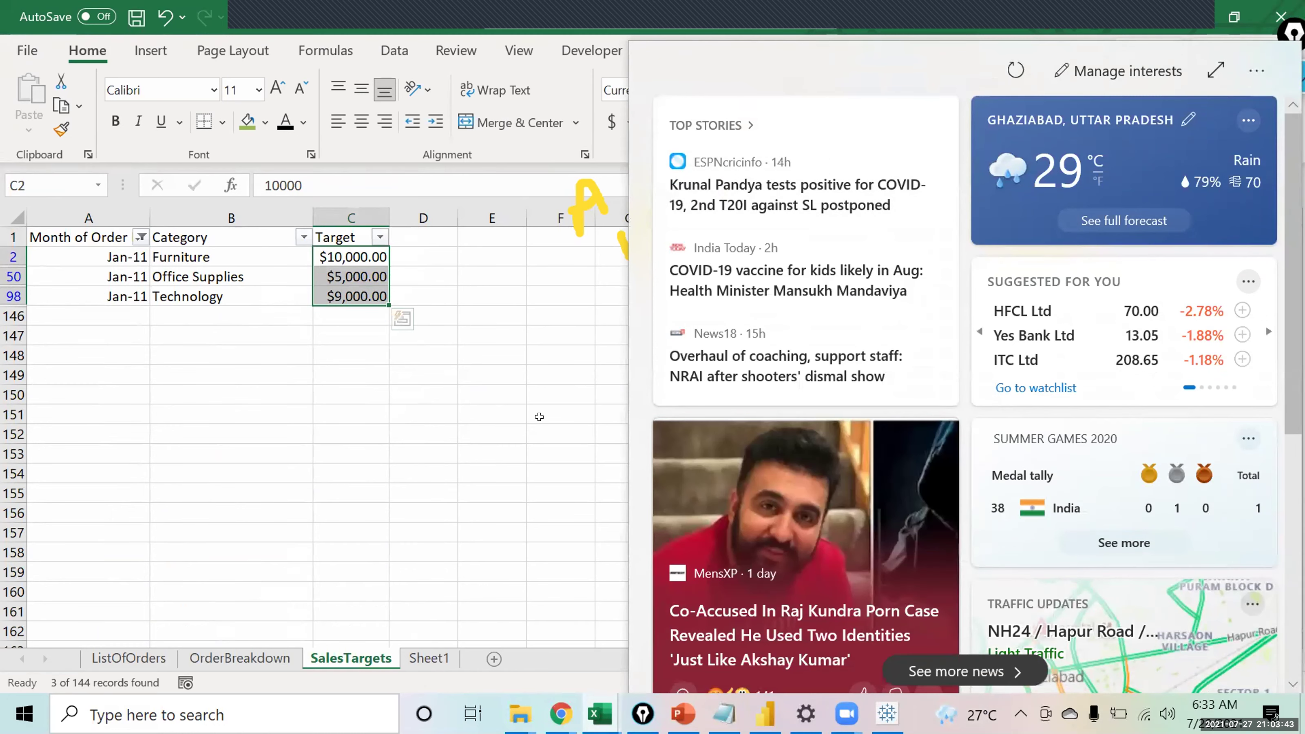
left_click(476, 443)
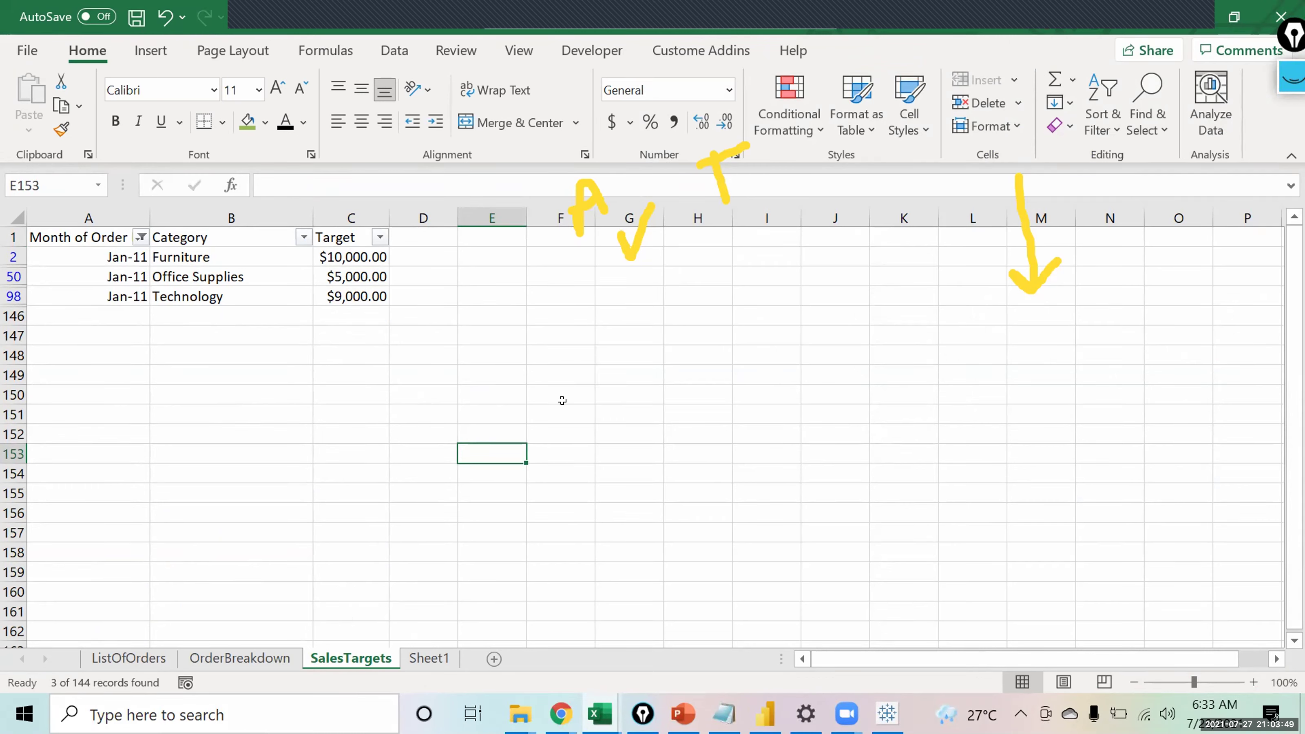
Enter Jan 2011 in cell G150 and add the headings Actual in H149 and Target in I149.
left_click(647, 390)
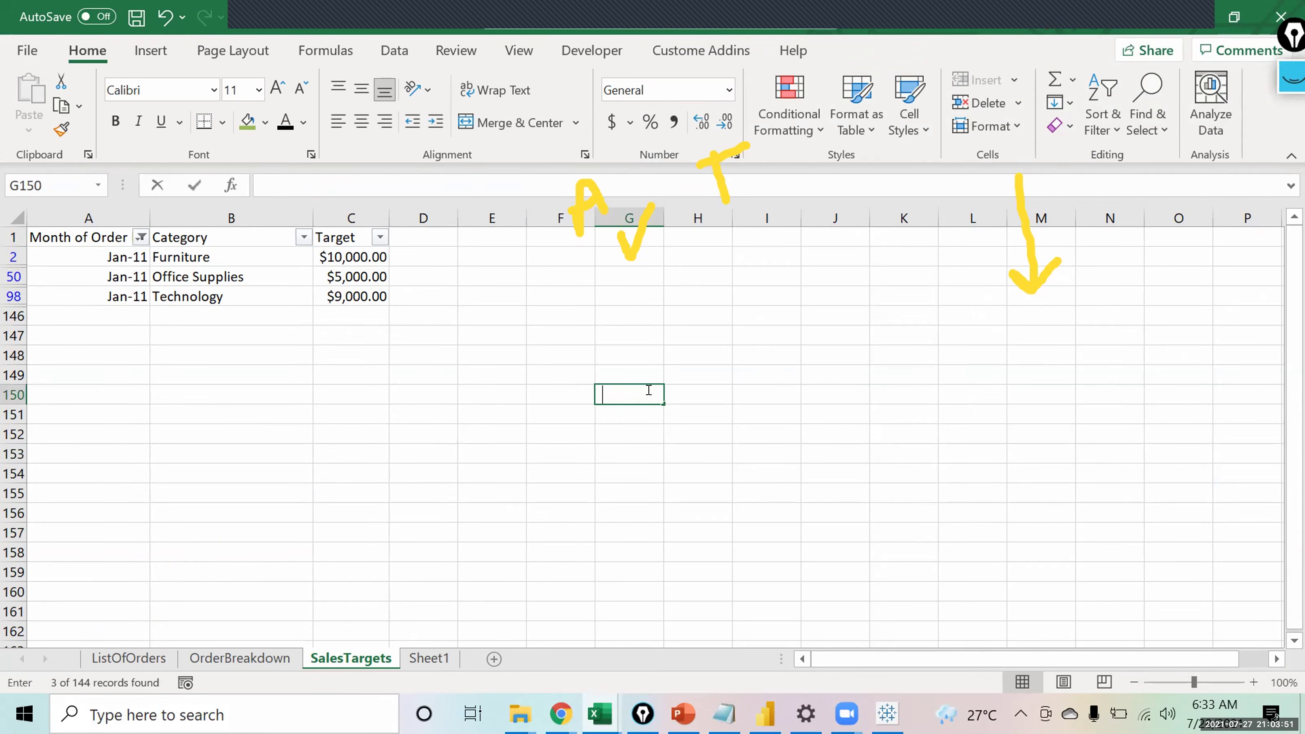
type("Jan 2011")
key("Return")
key("Up")
key("Up")
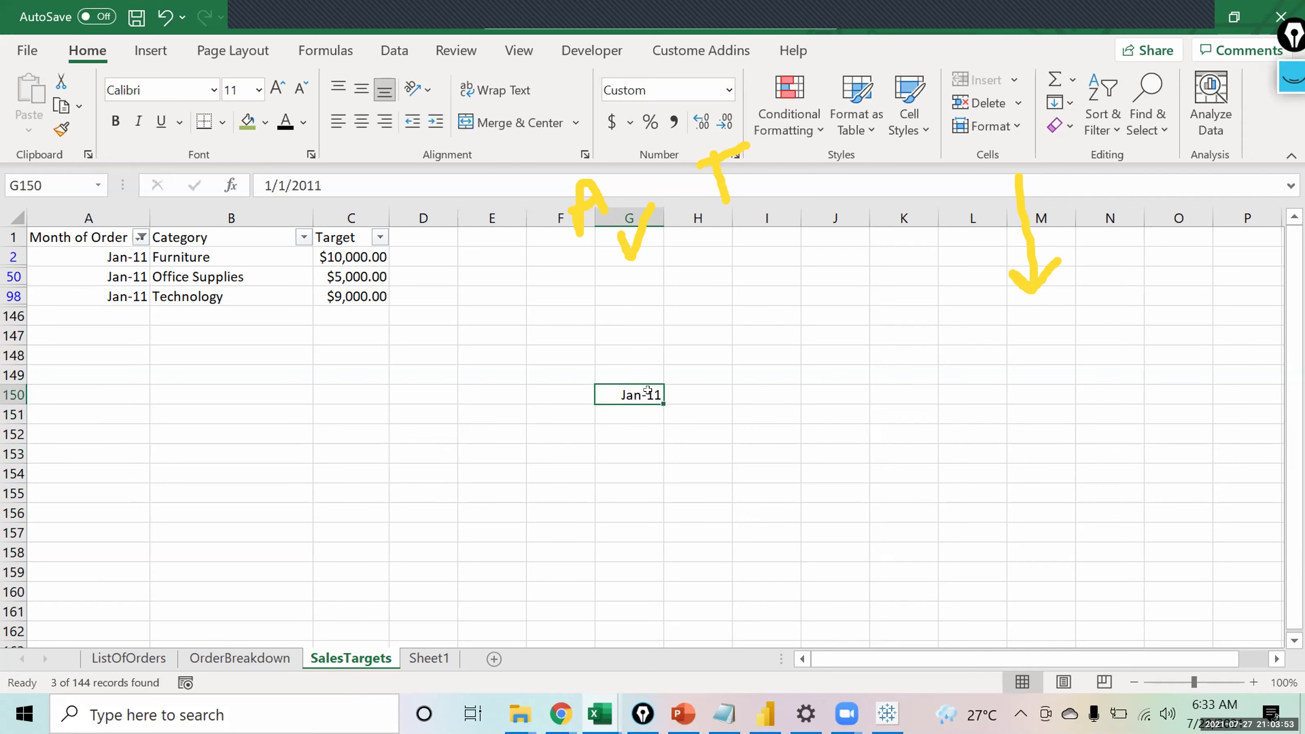
key("Right")
type("Actual")
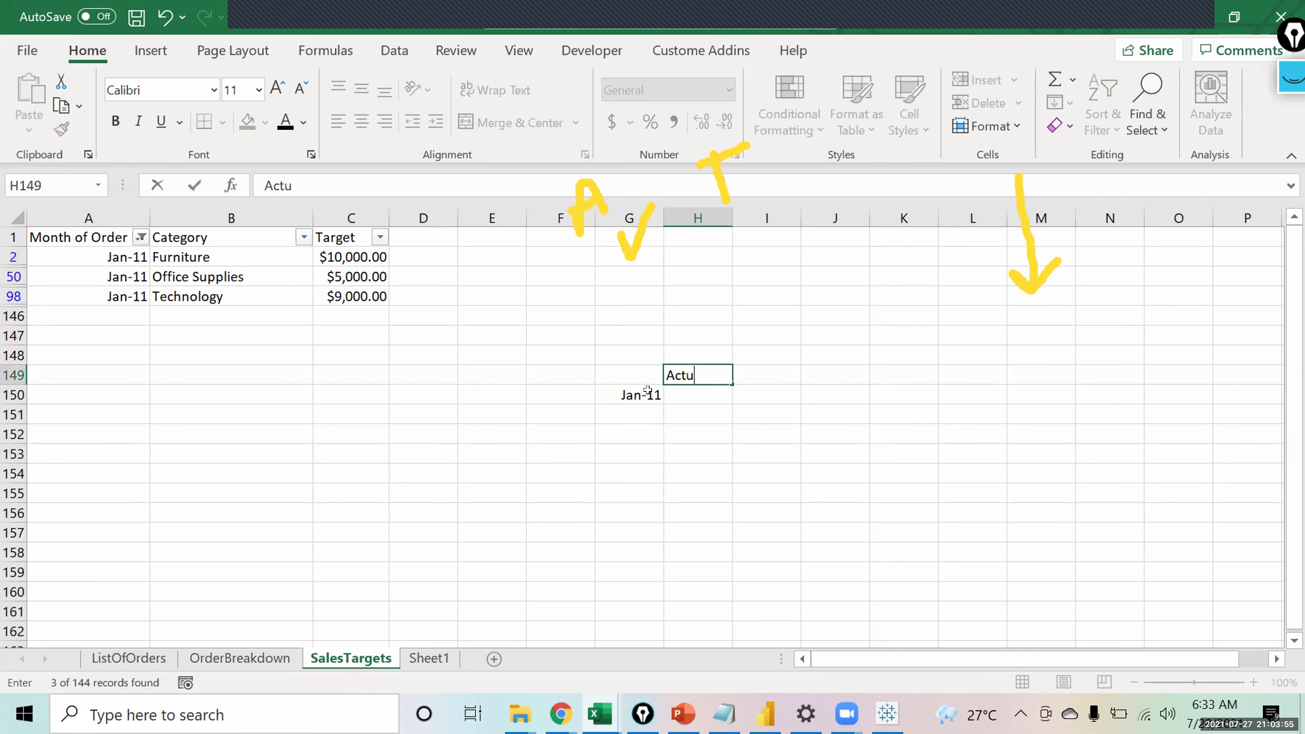
key("Tab")
type("Target")
key("Return")
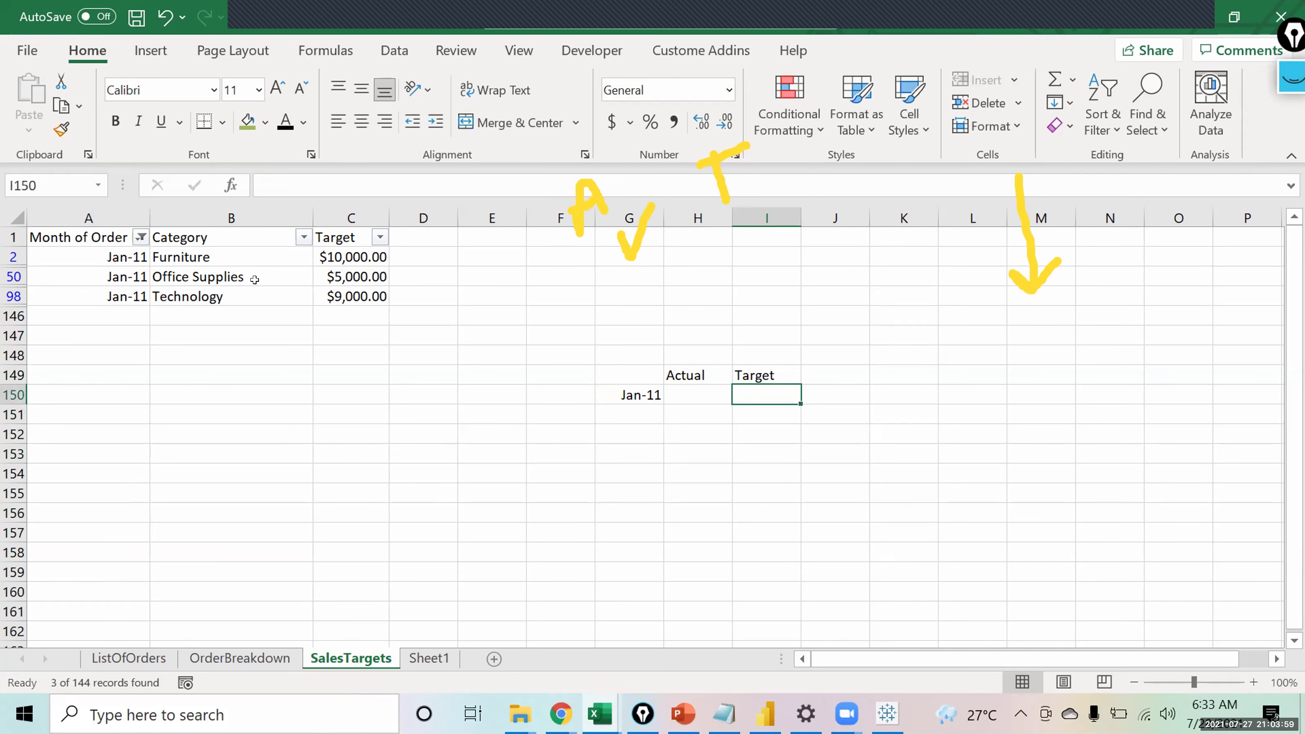
Group the ListOfOrders and OrderBreakdown sheets with SalesTargets and select cell H150 under the Actual heading.
left_click(74, 205)
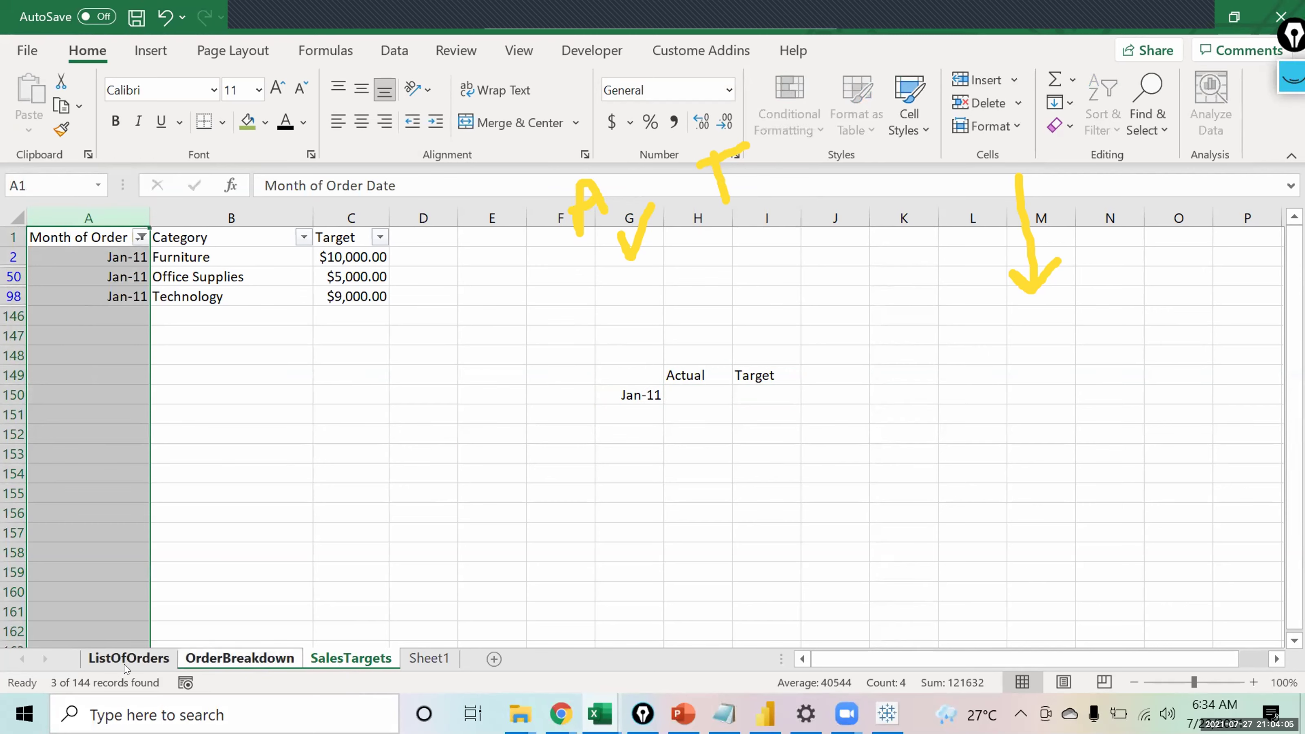
left_click(232, 519)
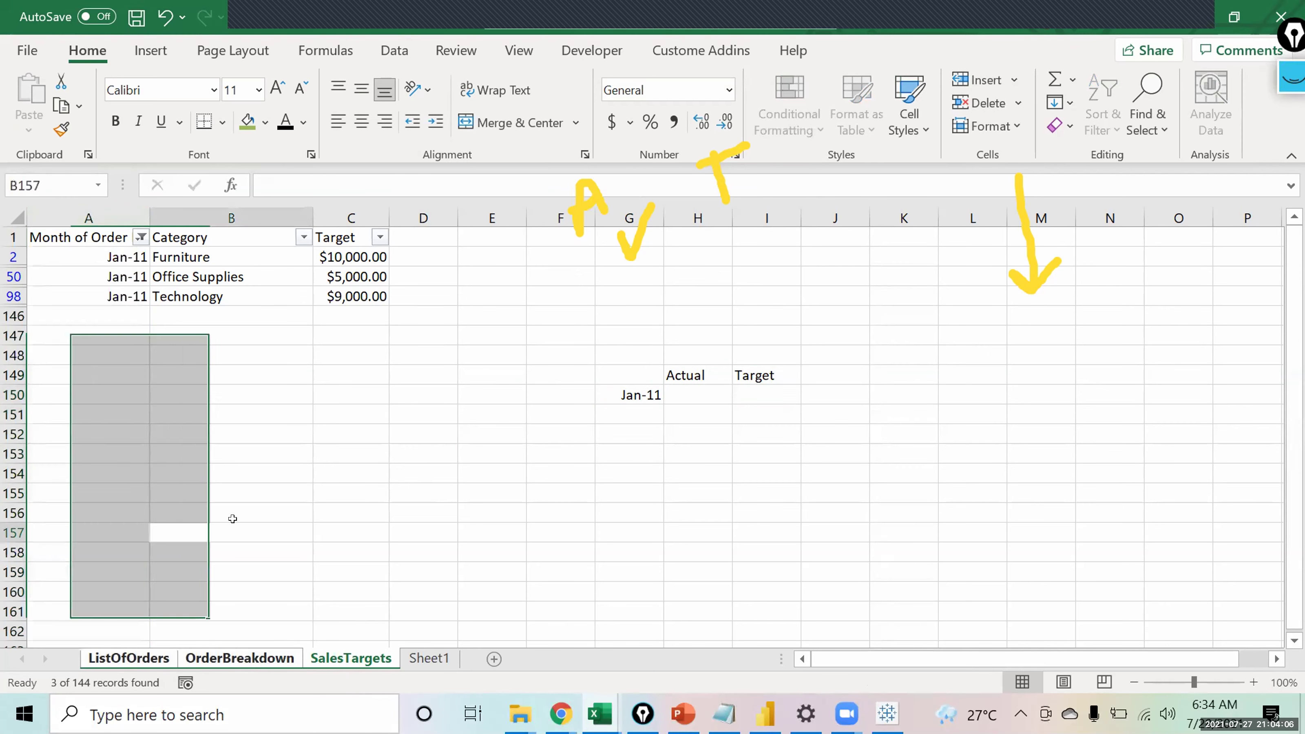
left_click(691, 386)
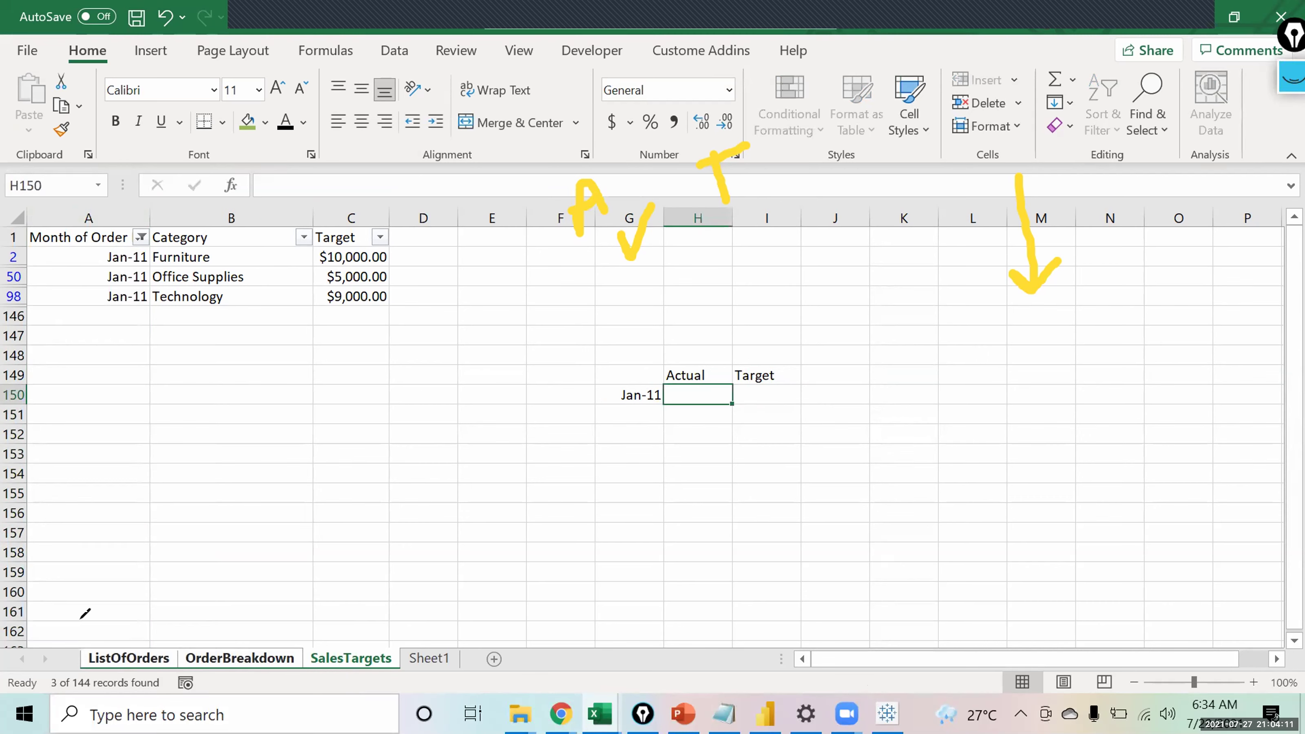
Circle the ListOfOrders and OrderBreakdown sheet names together and SalesTargets separately in yellow ink, tick both circles, and bracket the first pair.
left_click_drag(262, 603, 149, 614)
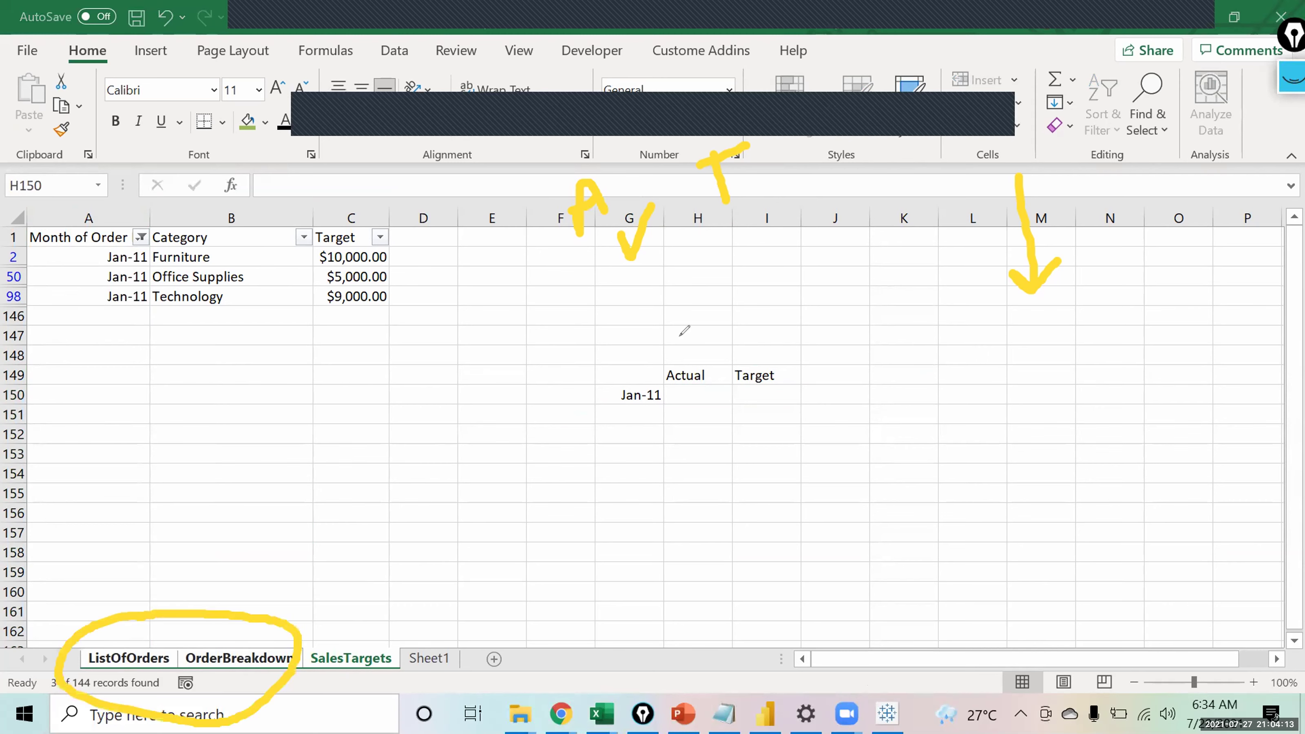
left_click_drag(349, 614, 297, 689)
left_click_drag(406, 711, 316, 617)
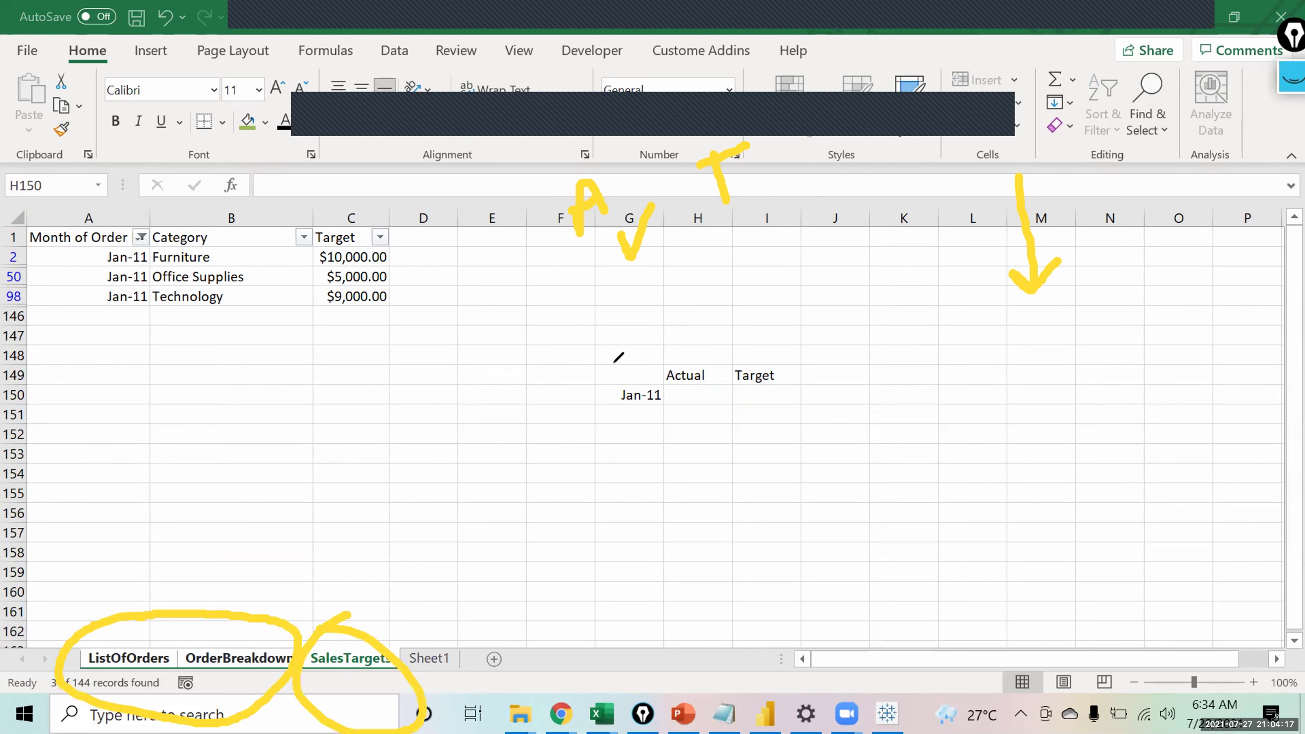
mouse_move(190, 640)
left_mouse_down()
mouse_move(207, 654)
mouse_move(240, 605)
left_mouse_up()
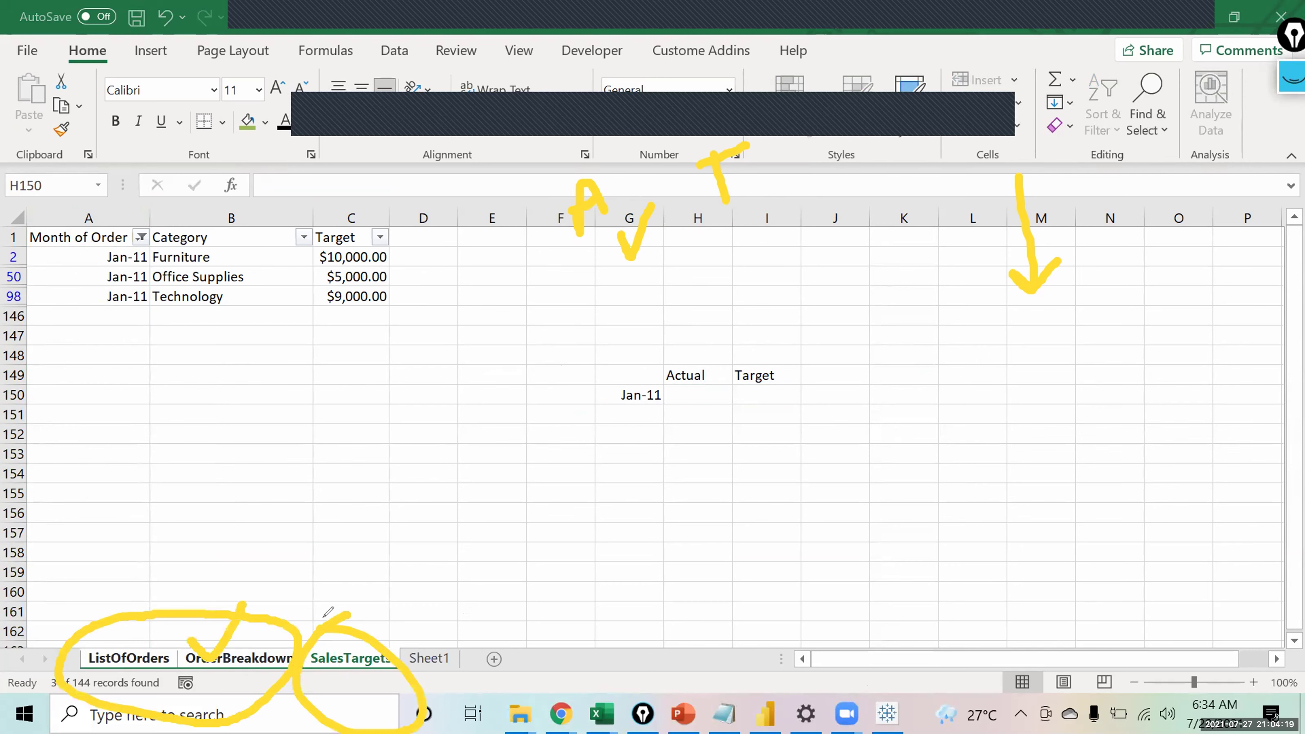
left_click_drag(358, 623, 384, 608)
mouse_move(129, 634)
left_mouse_down()
mouse_move(128, 604)
mouse_move(167, 574)
mouse_move(251, 572)
mouse_move(261, 619)
left_mouse_up()
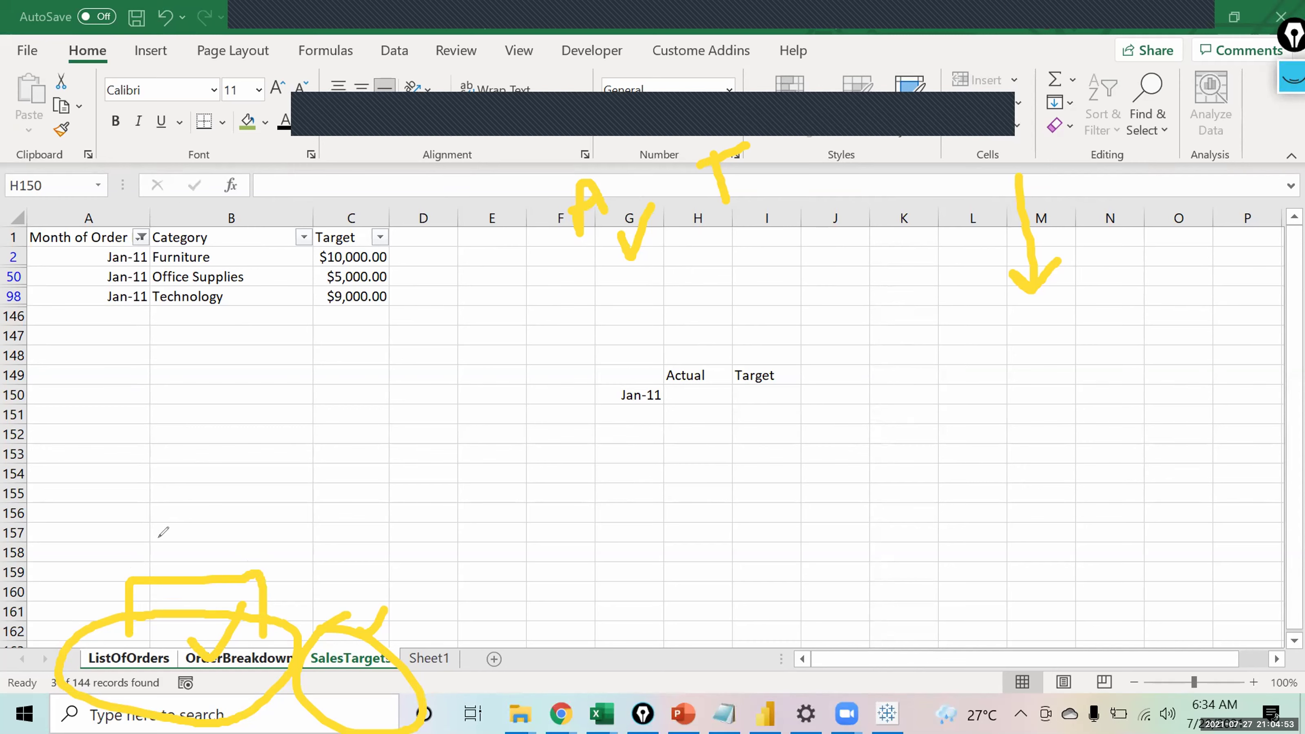
Ink pointer marks leading up from both circled sheet groups, a two-headed comparison arrow between them, and a circle around the Month of Order column.
left_click_drag(153, 558, 185, 535)
left_click_drag(372, 590, 420, 535)
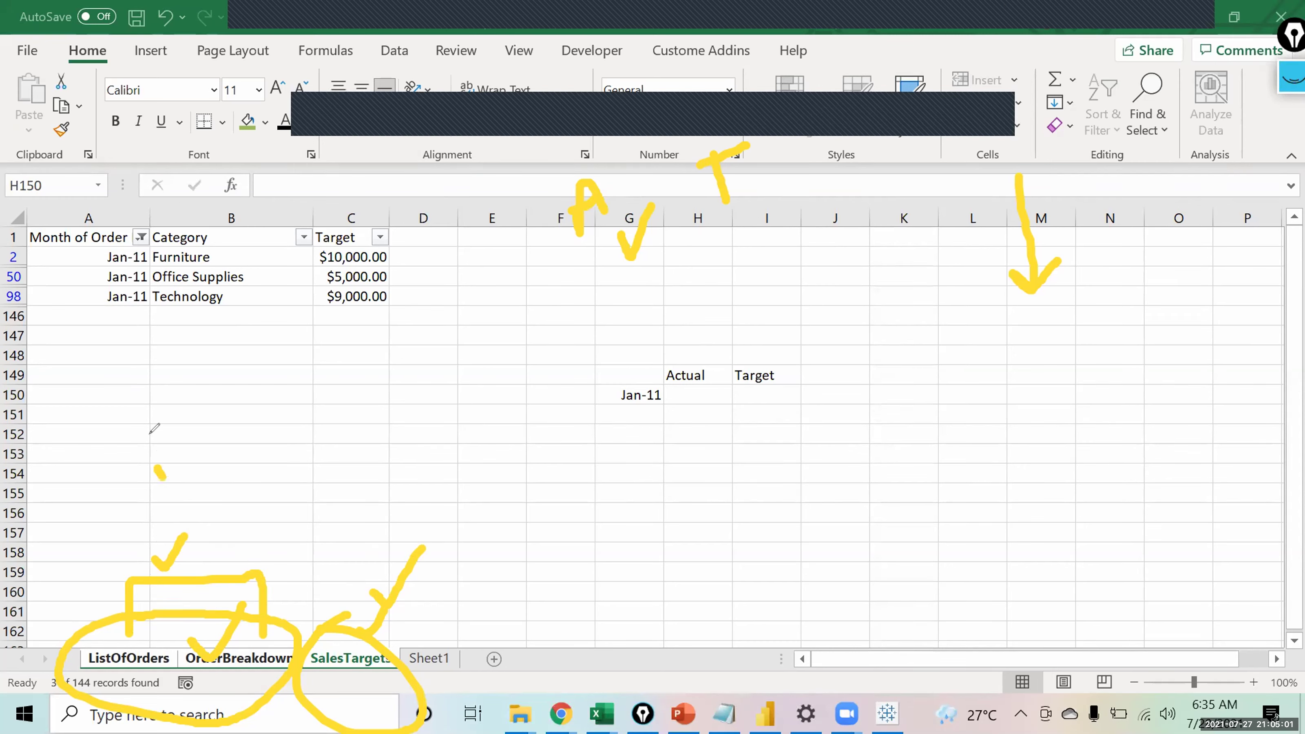
left_click_drag(154, 441, 176, 498)
left_click_drag(154, 441, 185, 469)
mouse_move(457, 478)
left_mouse_down()
mouse_move(472, 519)
mouse_move(465, 463)
left_mouse_up()
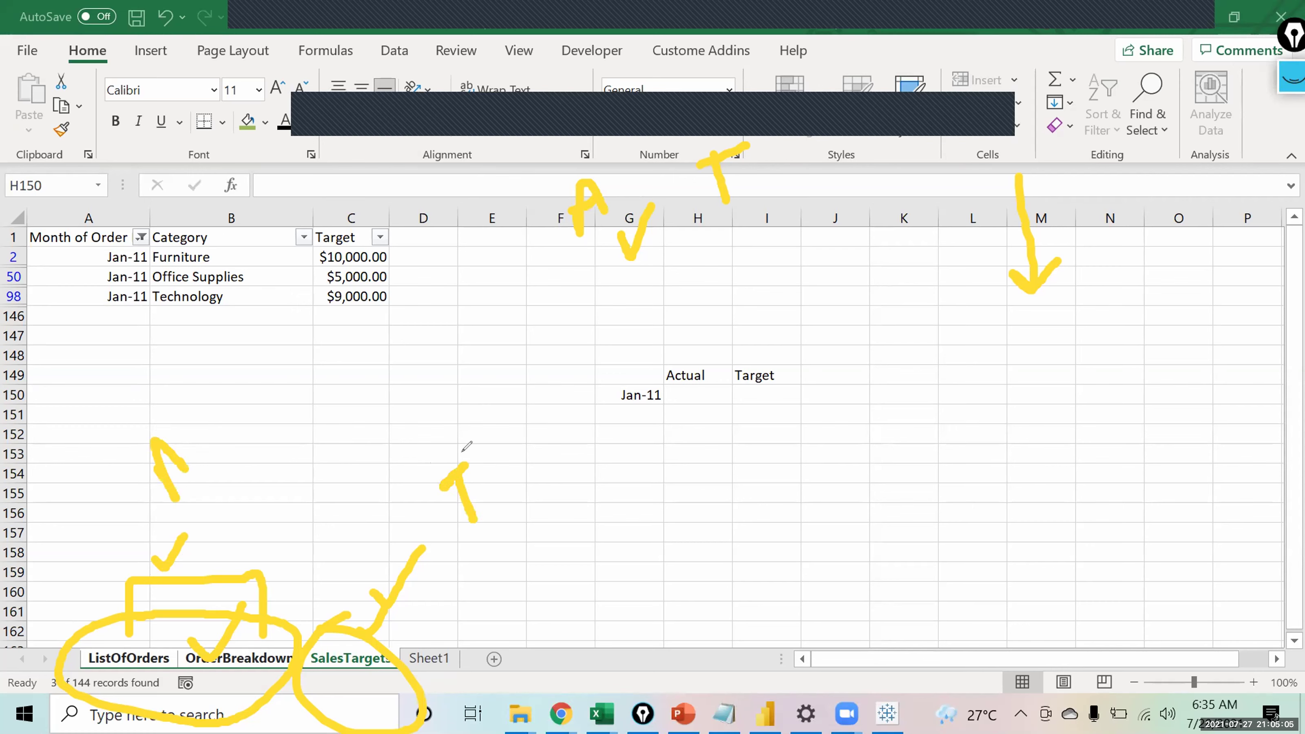
mouse_move(232, 462)
left_mouse_down()
mouse_move(342, 489)
mouse_move(307, 500)
left_mouse_up()
left_click_drag(232, 434, 249, 493)
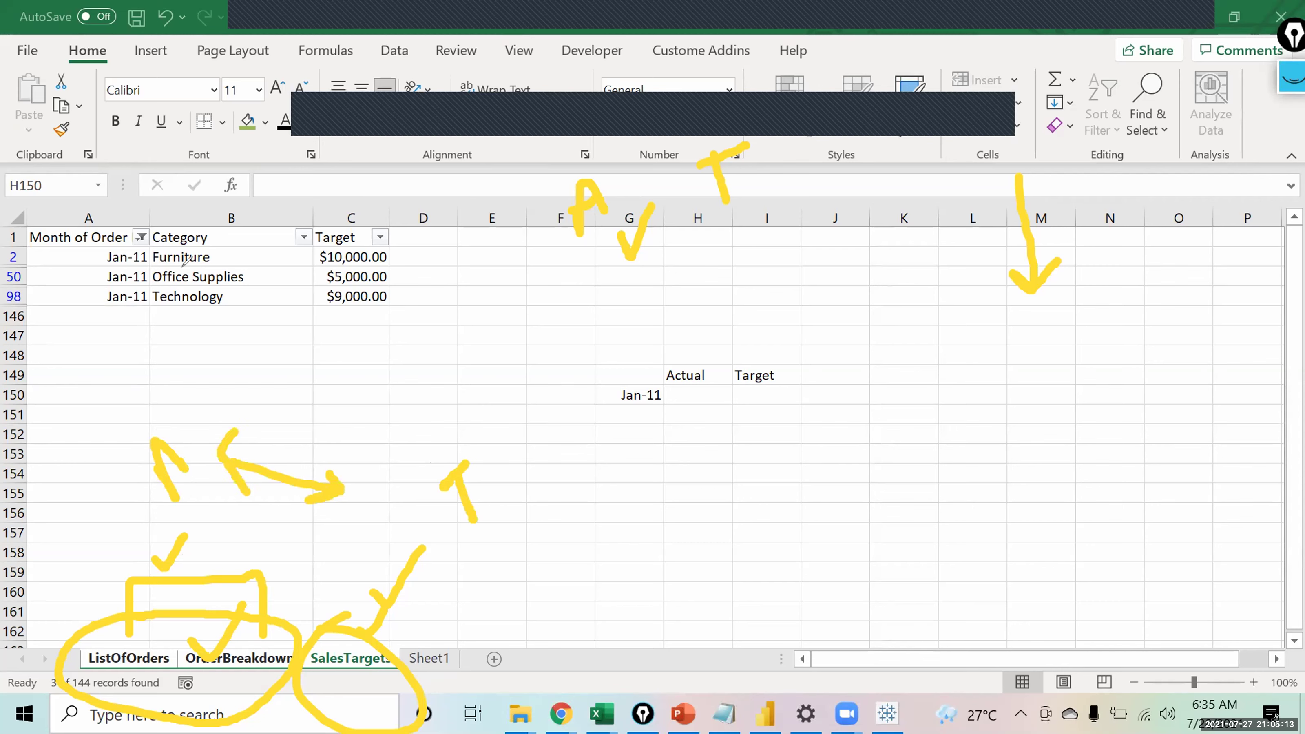
mouse_move(102, 198)
left_mouse_down()
mouse_move(154, 211)
mouse_move(96, 188)
left_mouse_up()
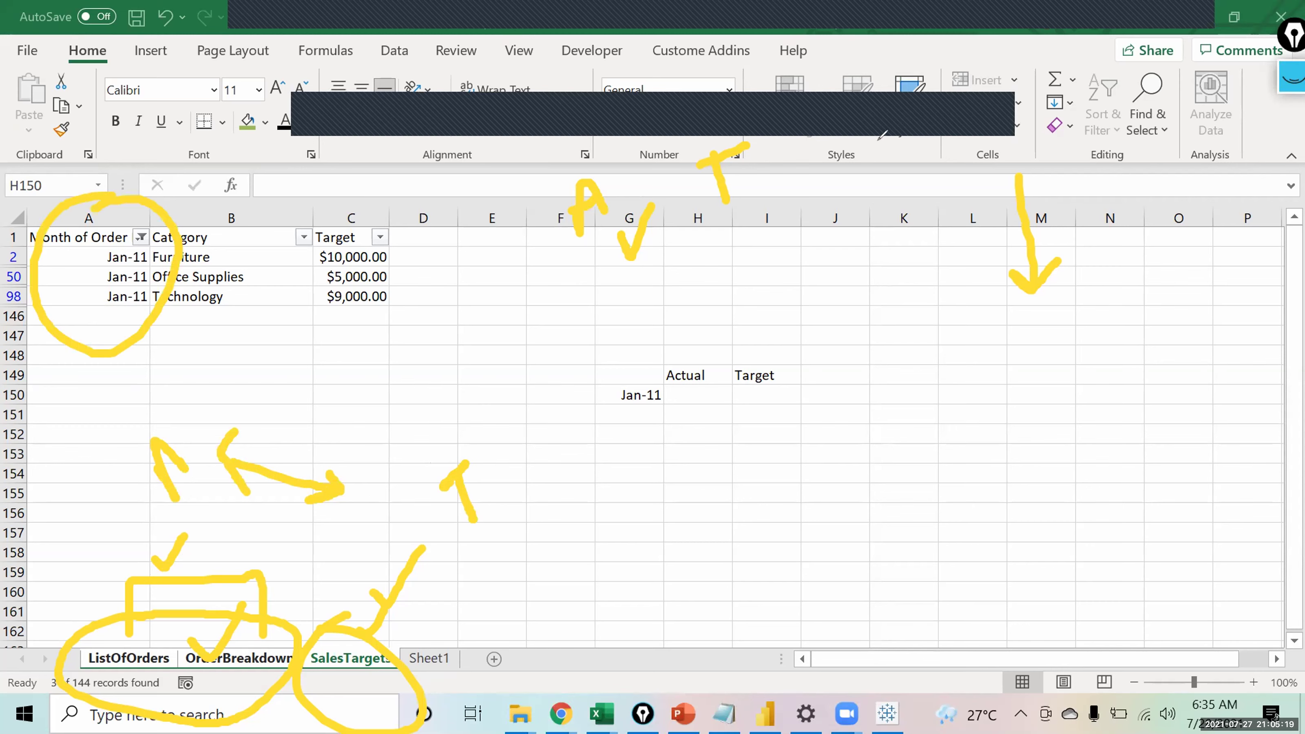
Clear all ink annotations, then circle the three January Target values in yellow and draw a check mark beside them.
key("ctrl+shift+c")
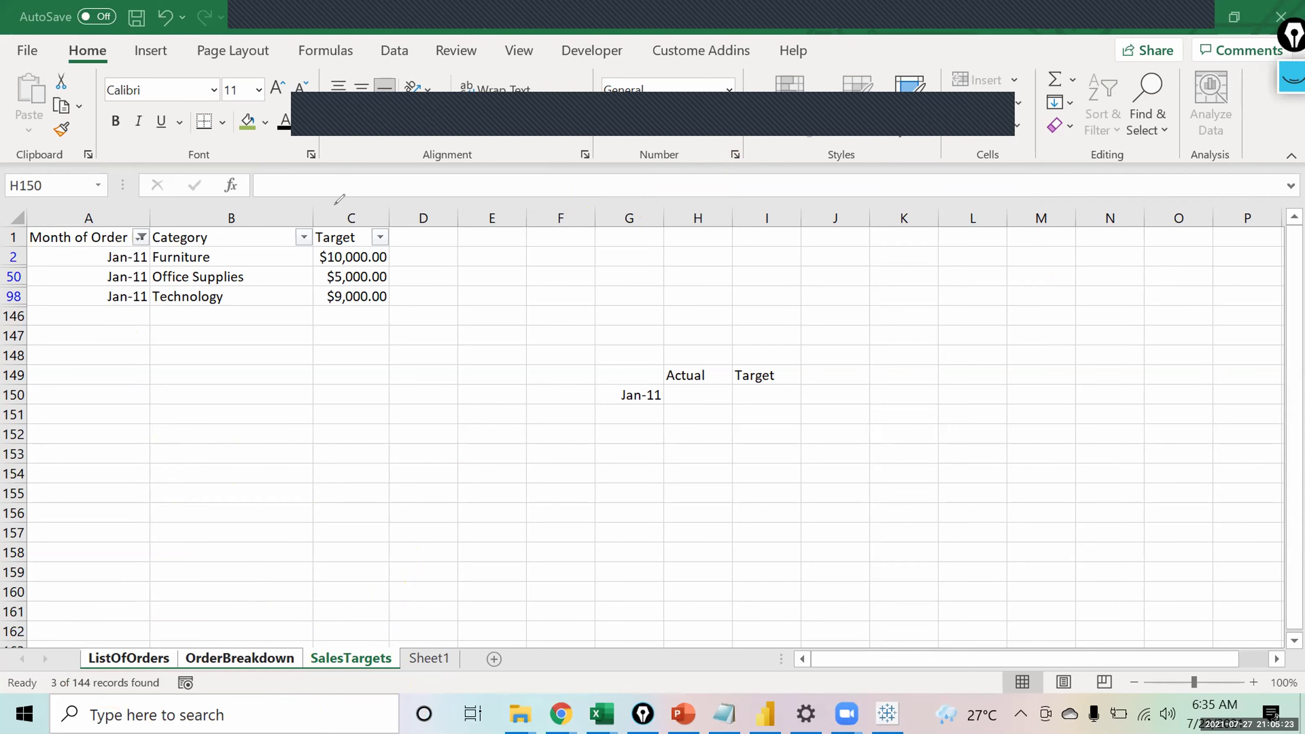
mouse_move(339, 211)
left_mouse_down()
mouse_move(309, 321)
mouse_move(359, 207)
mouse_move(347, 221)
left_mouse_up()
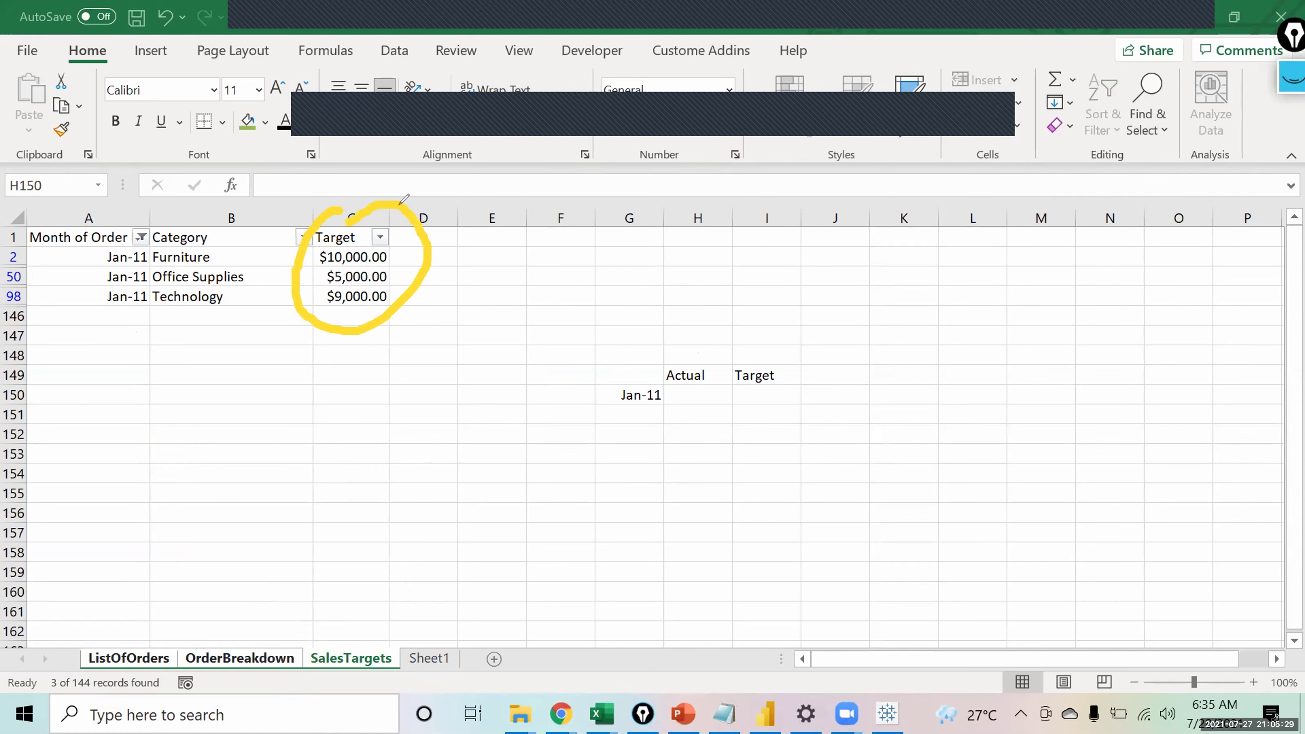
left_click_drag(435, 304, 481, 283)
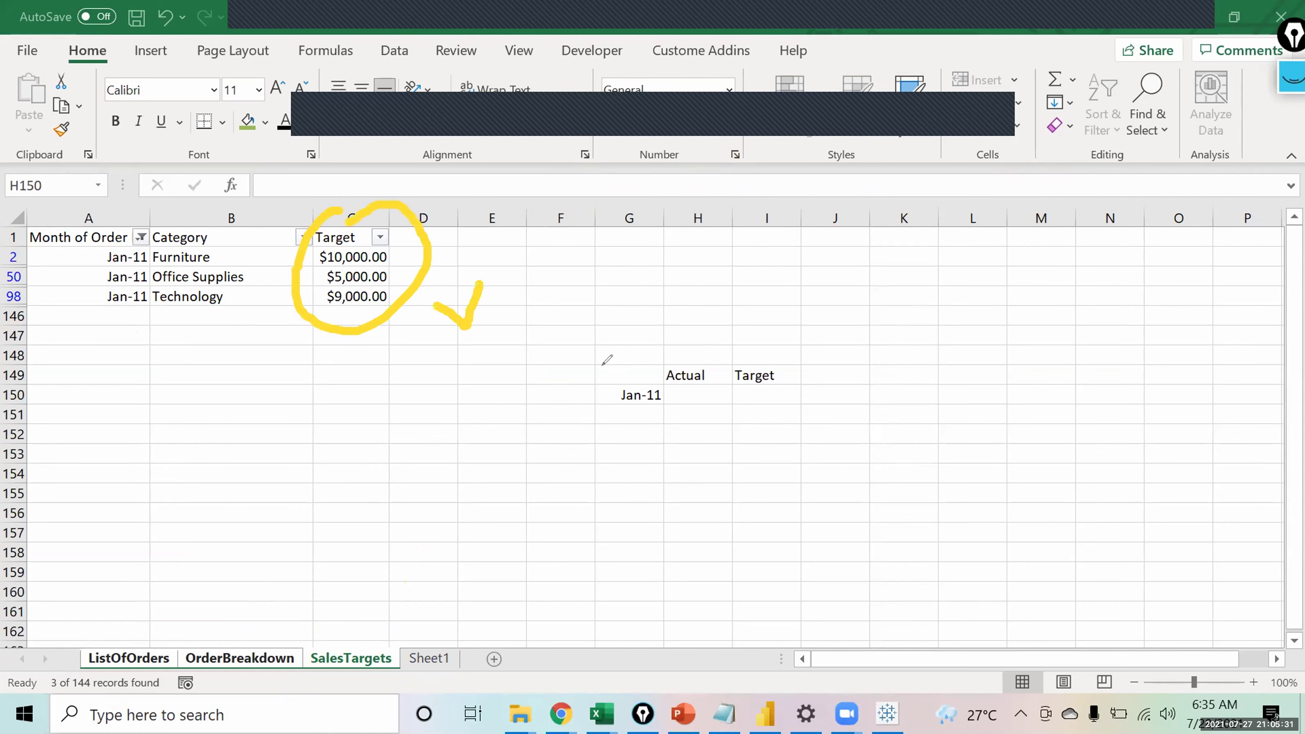
Annotate the sheet by circling the ListOfOrders and OrderBreakdown names, adding an arrow from the targets and the word JOIN, and clear the ink.
mouse_move(274, 603)
left_mouse_down()
mouse_move(119, 660)
mouse_move(295, 635)
mouse_move(273, 614)
left_mouse_up()
mouse_move(377, 339)
left_mouse_down()
mouse_move(293, 535)
mouse_move(291, 507)
mouse_move(294, 550)
mouse_move(334, 532)
left_mouse_up()
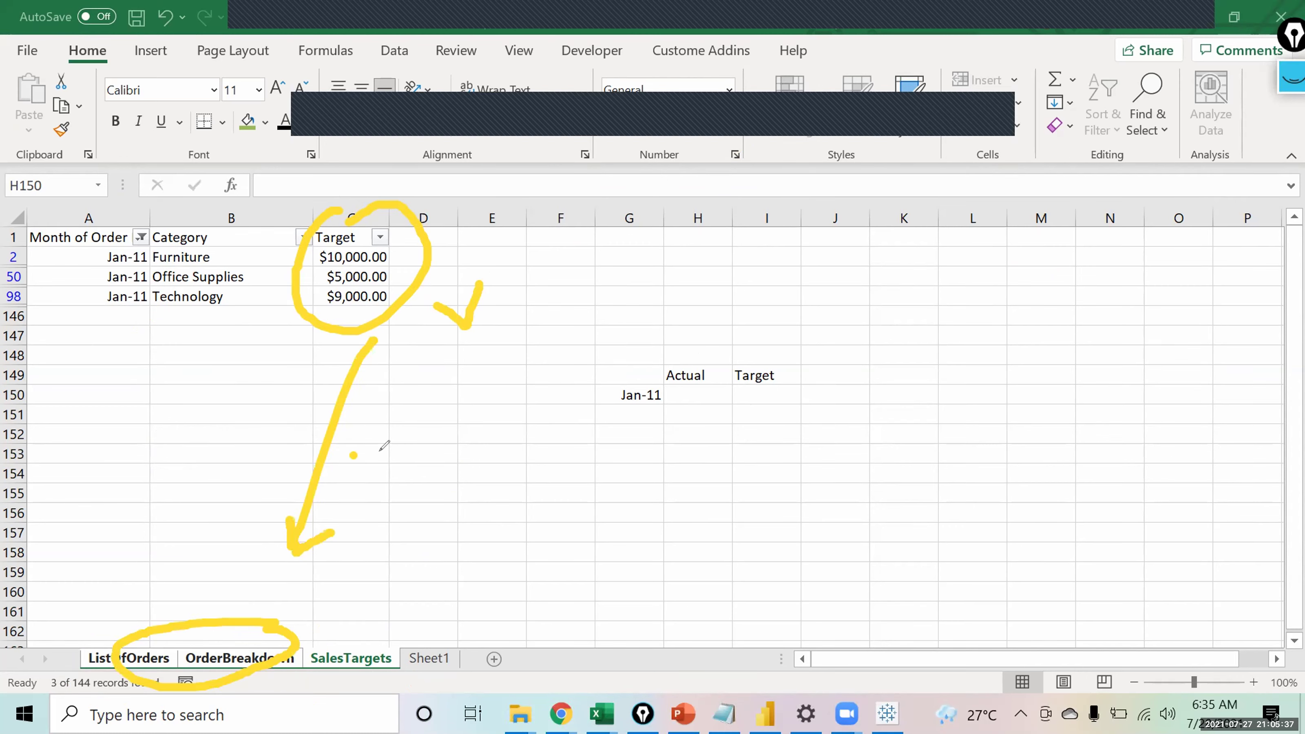
left_click_drag(351, 453, 359, 514)
left_click_drag(352, 434, 342, 465)
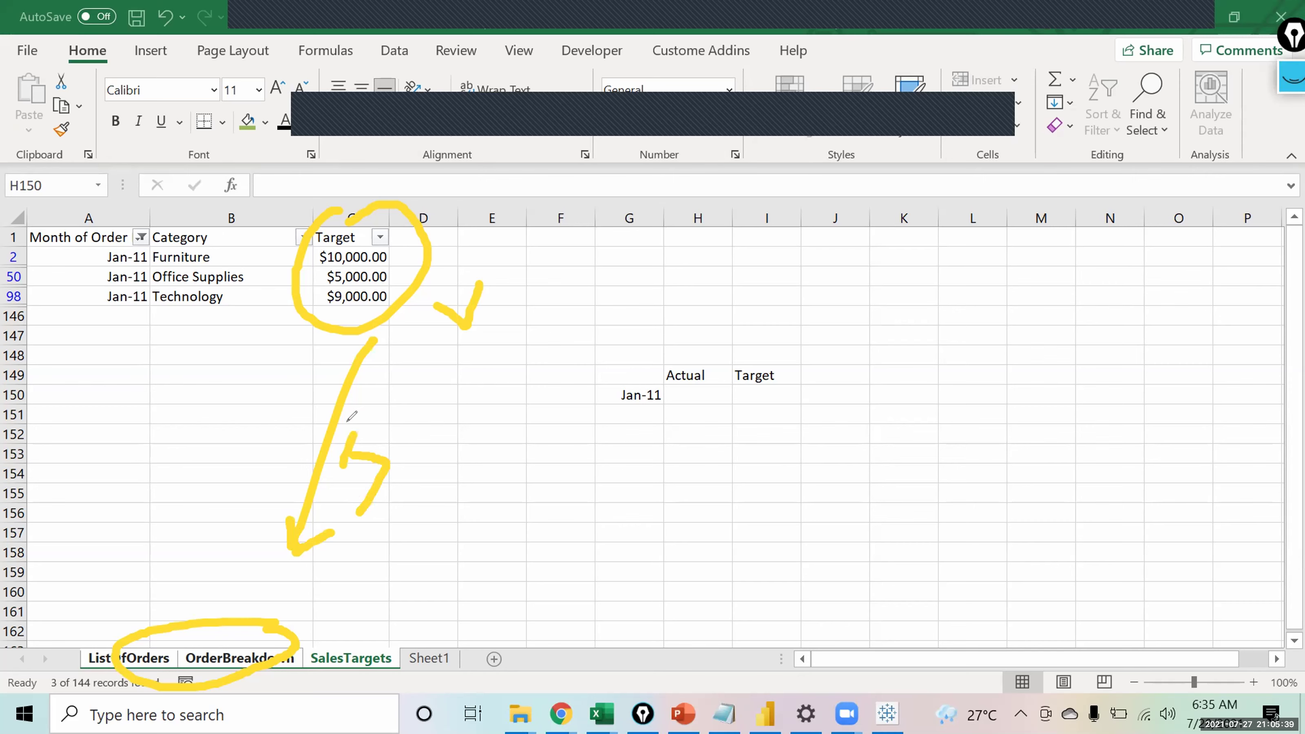
mouse_move(384, 418)
left_mouse_down()
mouse_move(392, 446)
mouse_move(386, 418)
mouse_move(417, 418)
mouse_move(398, 367)
left_mouse_up()
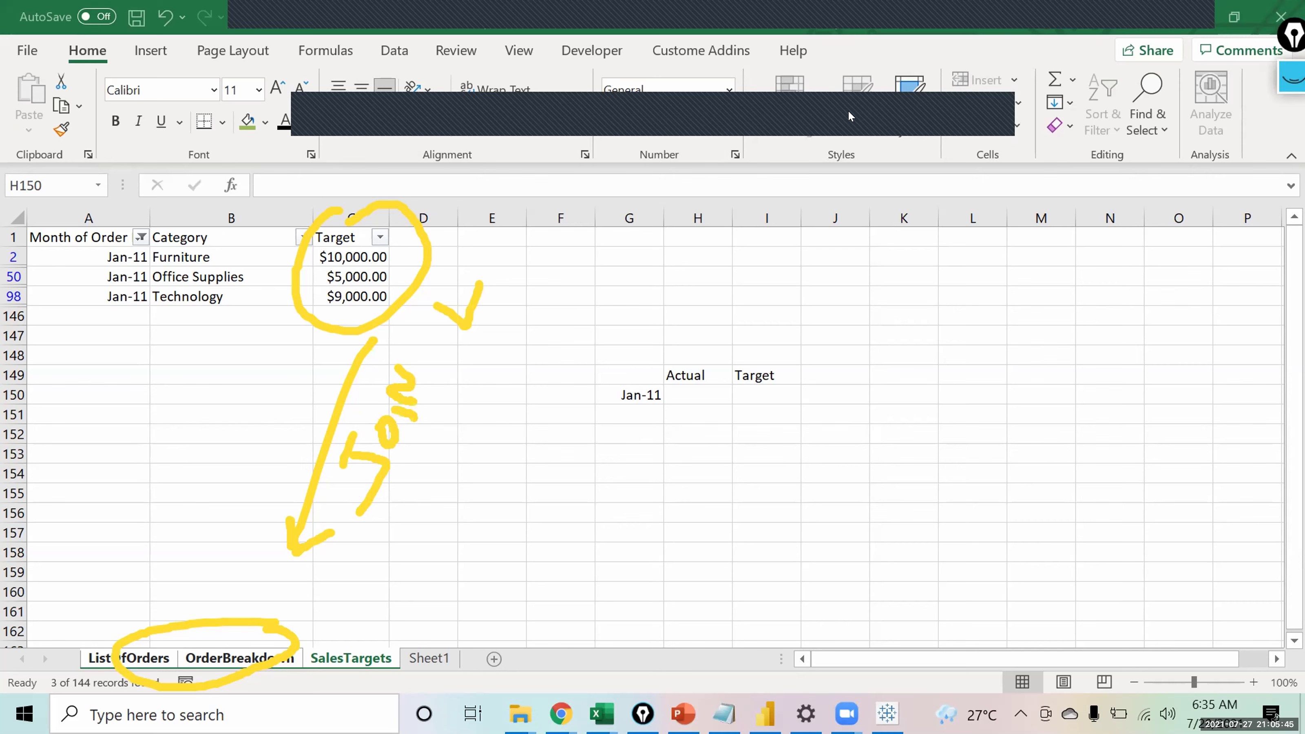
key("e")
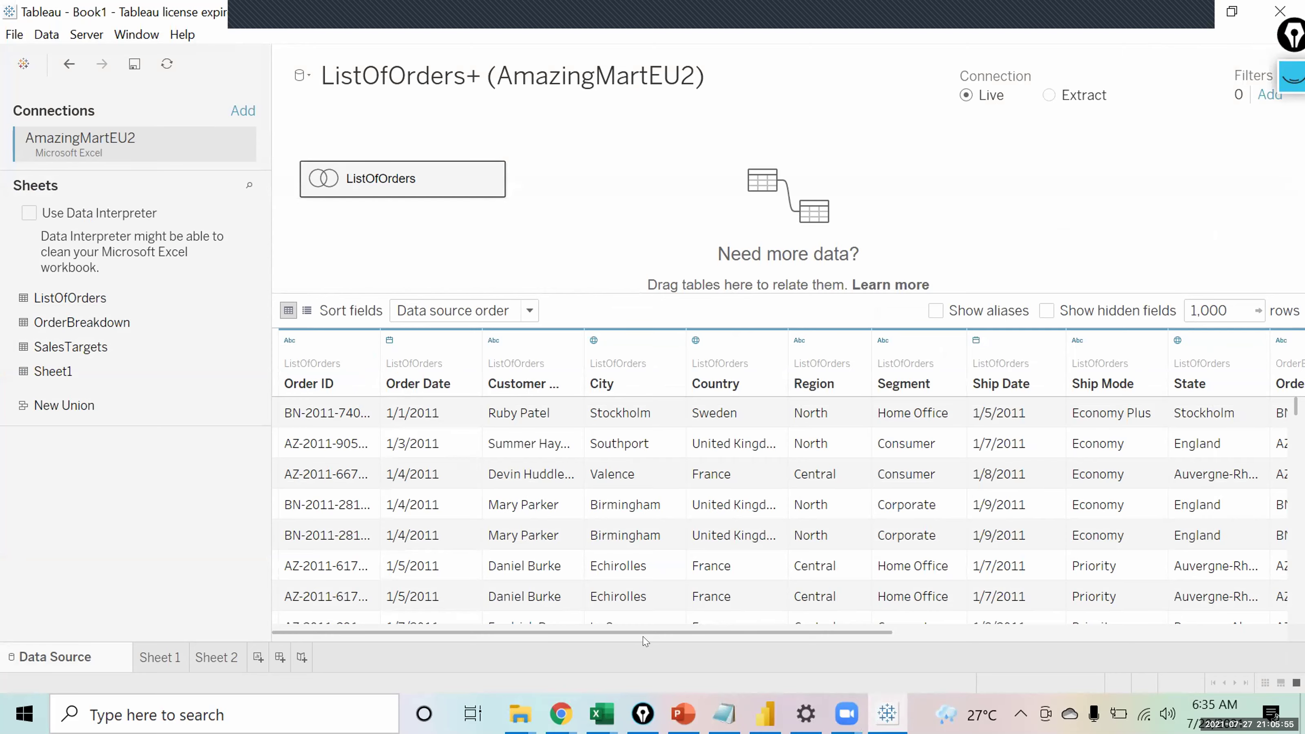
Switch to the Excel workbook and enter the heading "Data Blending" in cell G154 of SalesTargets.
key("alt+Tab")
key("alt+Tab")
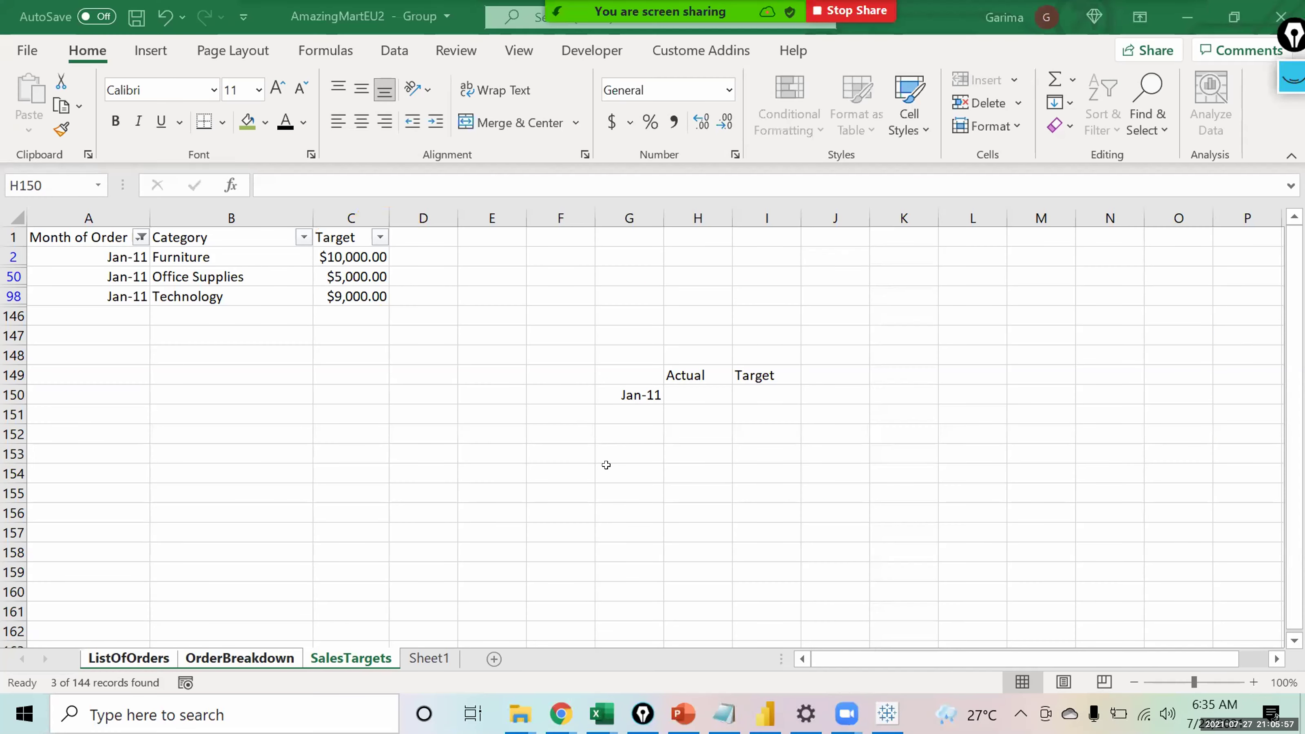
left_click(593, 474)
type("Data")
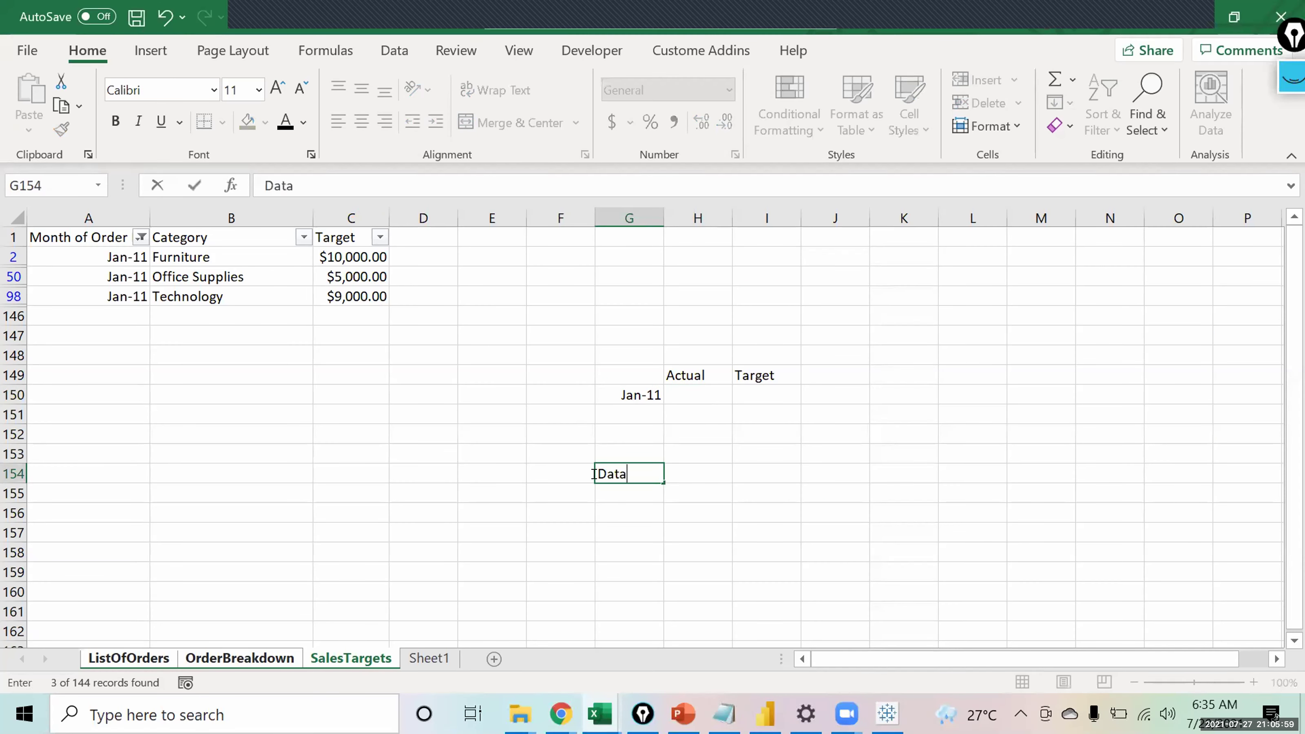
type(" Blending")
key("Return")
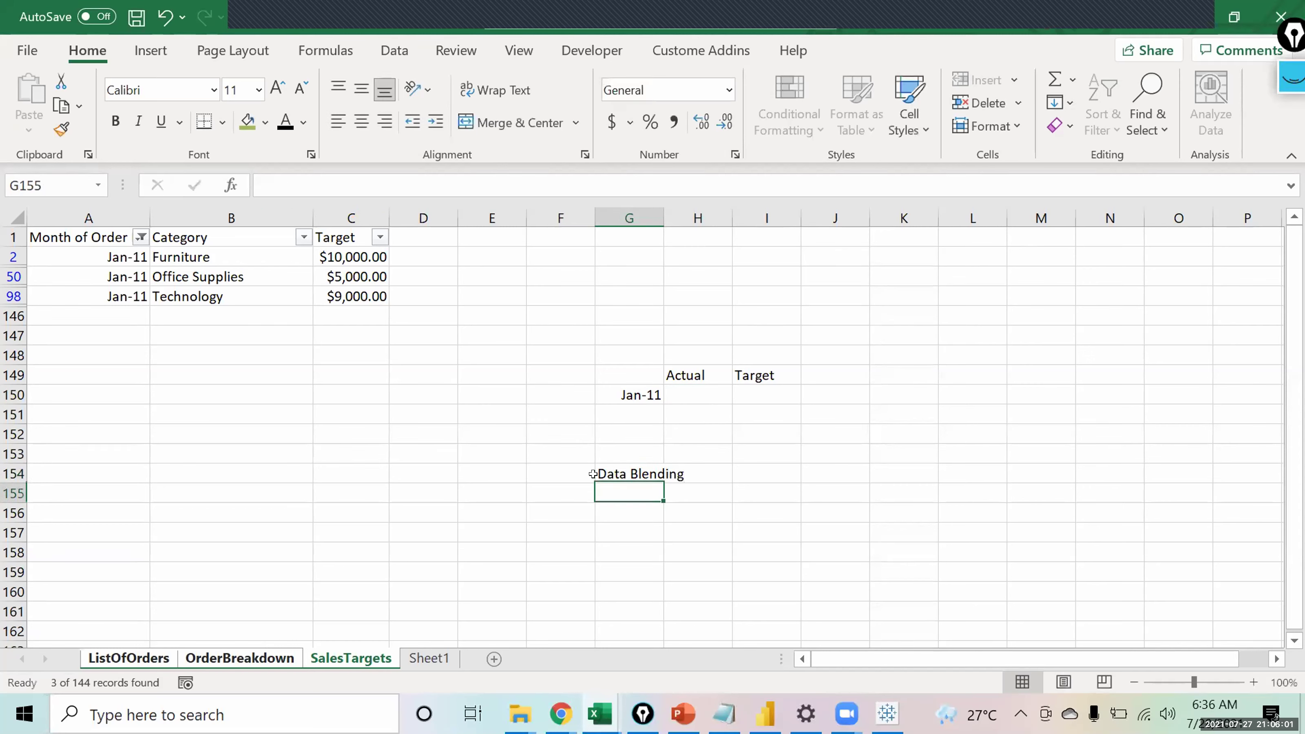
Enter the note "1. It always happens between 2 data sources" in cell G155.
type("1.")
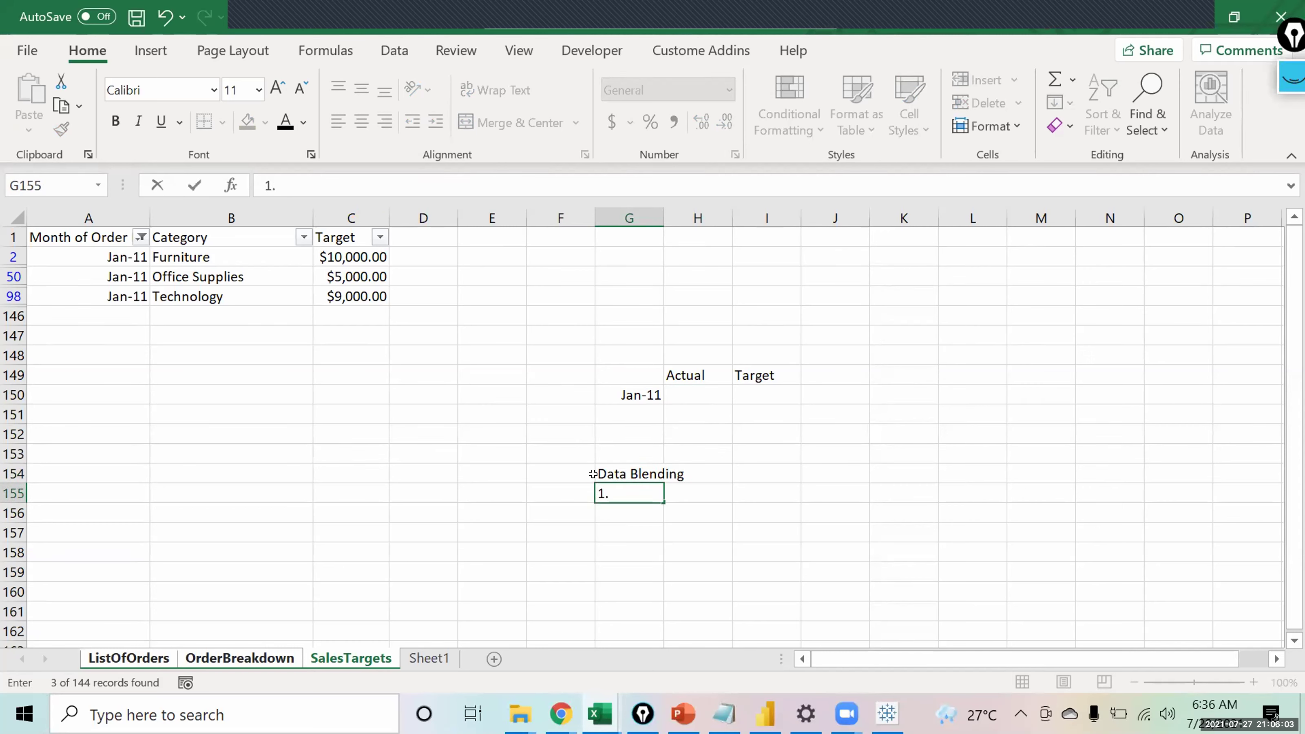
type(" It always happend")
key("BackSpace")
type("s ")
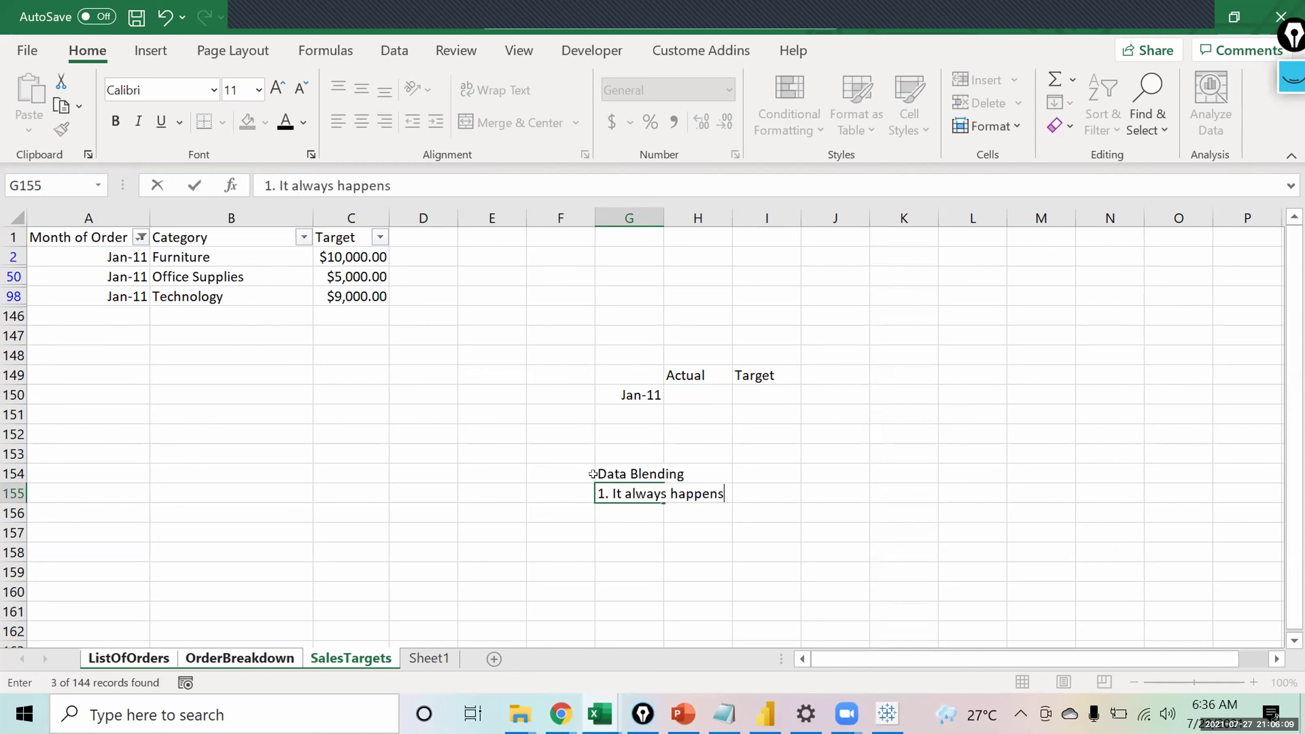
type("between 2 data sources")
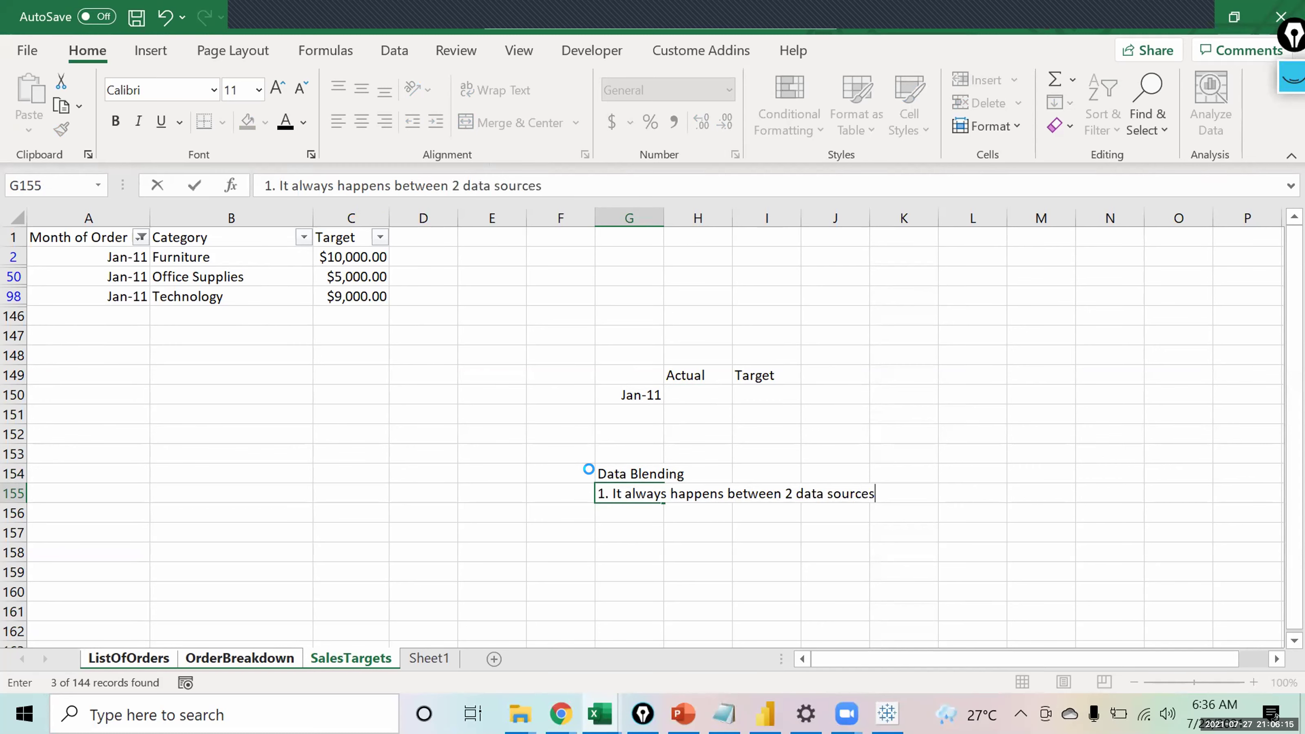
key("Return")
Enter the note "2. It always creates a left join" in cell G156.
type("2. ")
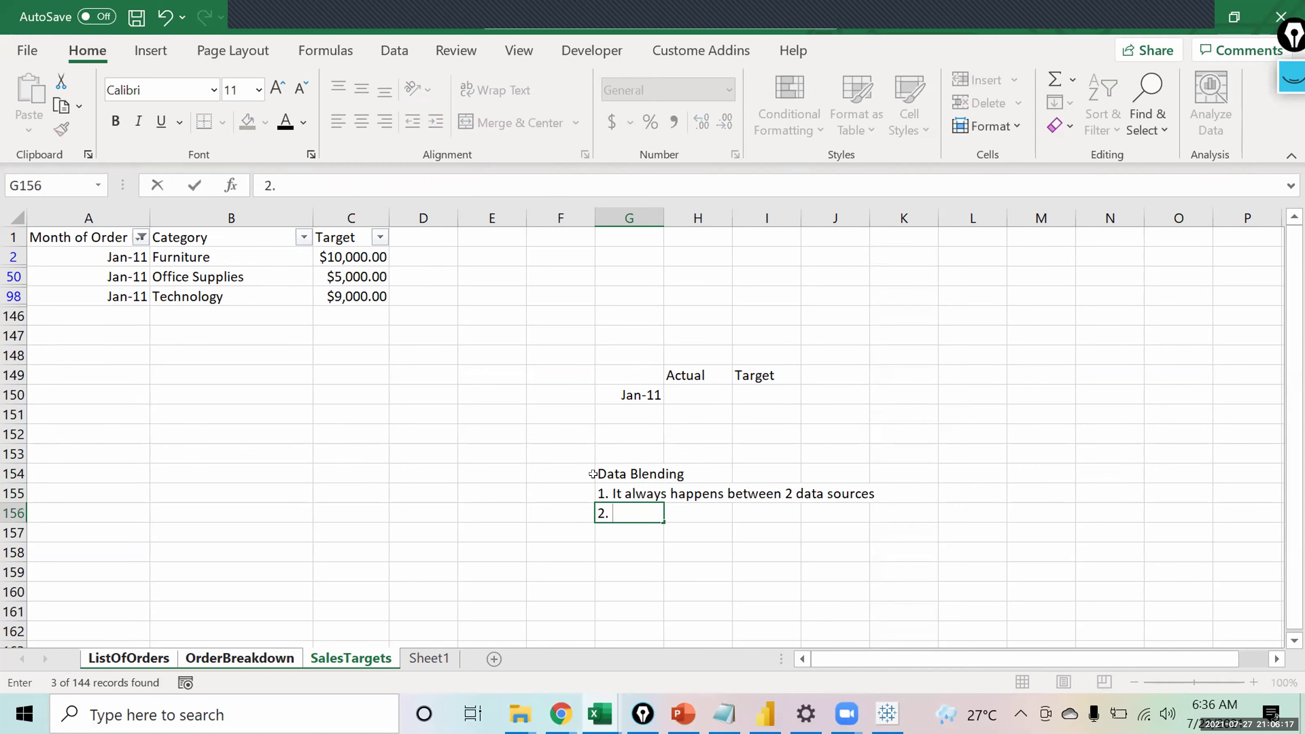
type("It ale")
key("BackSpace")
type("ways creates a ")
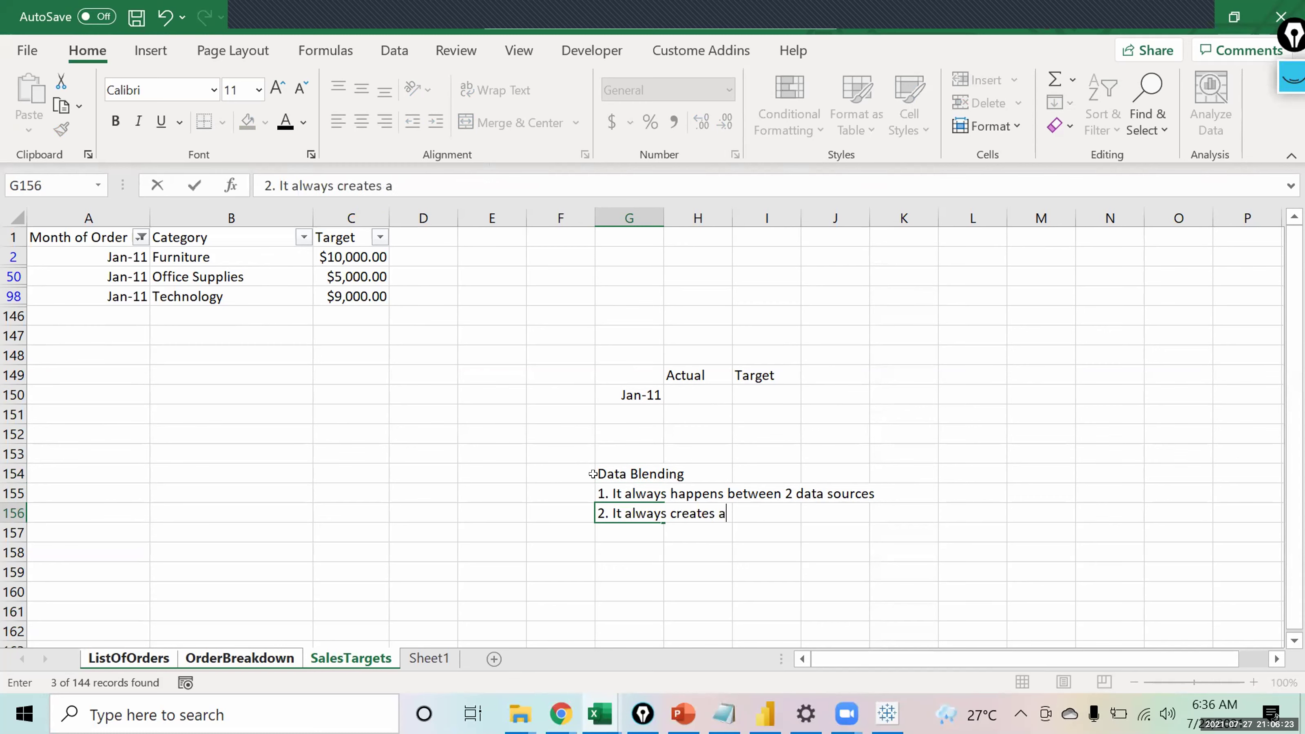
type("left join")
key("Return")
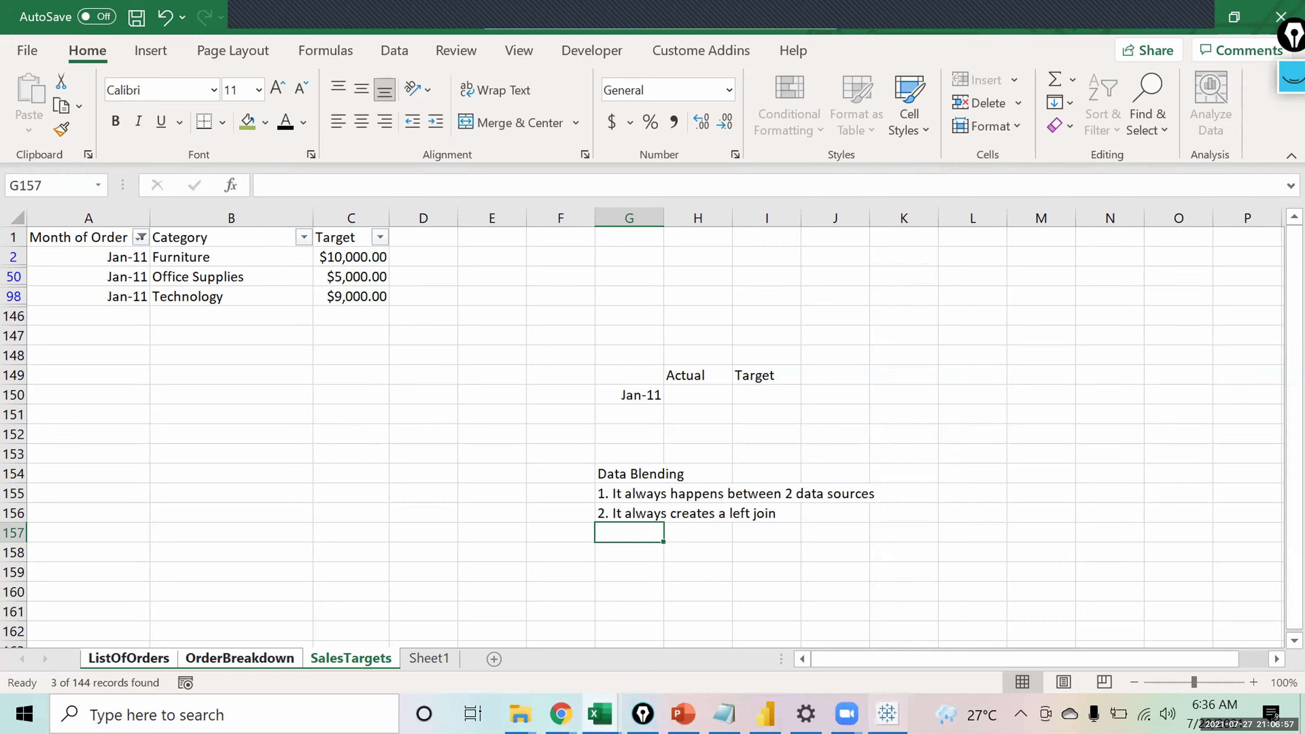
Switch to Tableau and add a new data source from the AmazingMartEU2 Excel workbook, using the SalesTargets table.
key("alt+Tab")
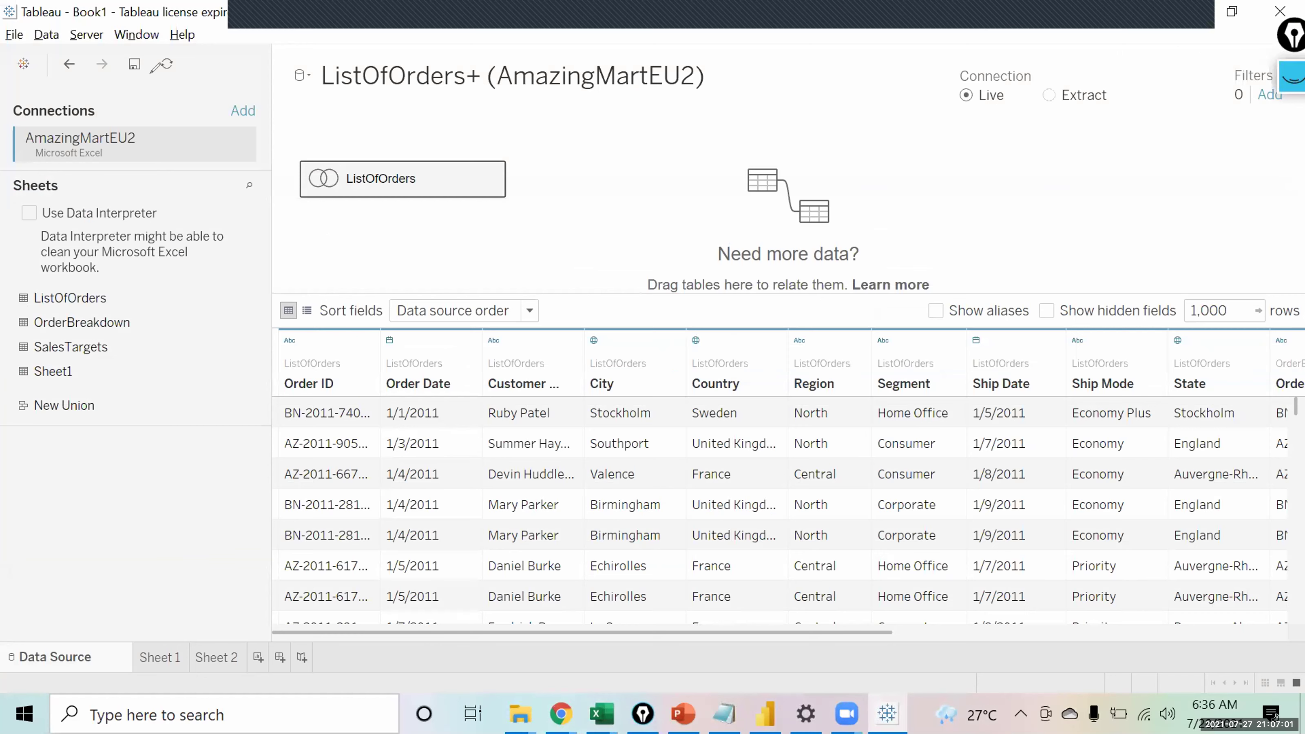
left_click_drag(111, 88, 195, 118)
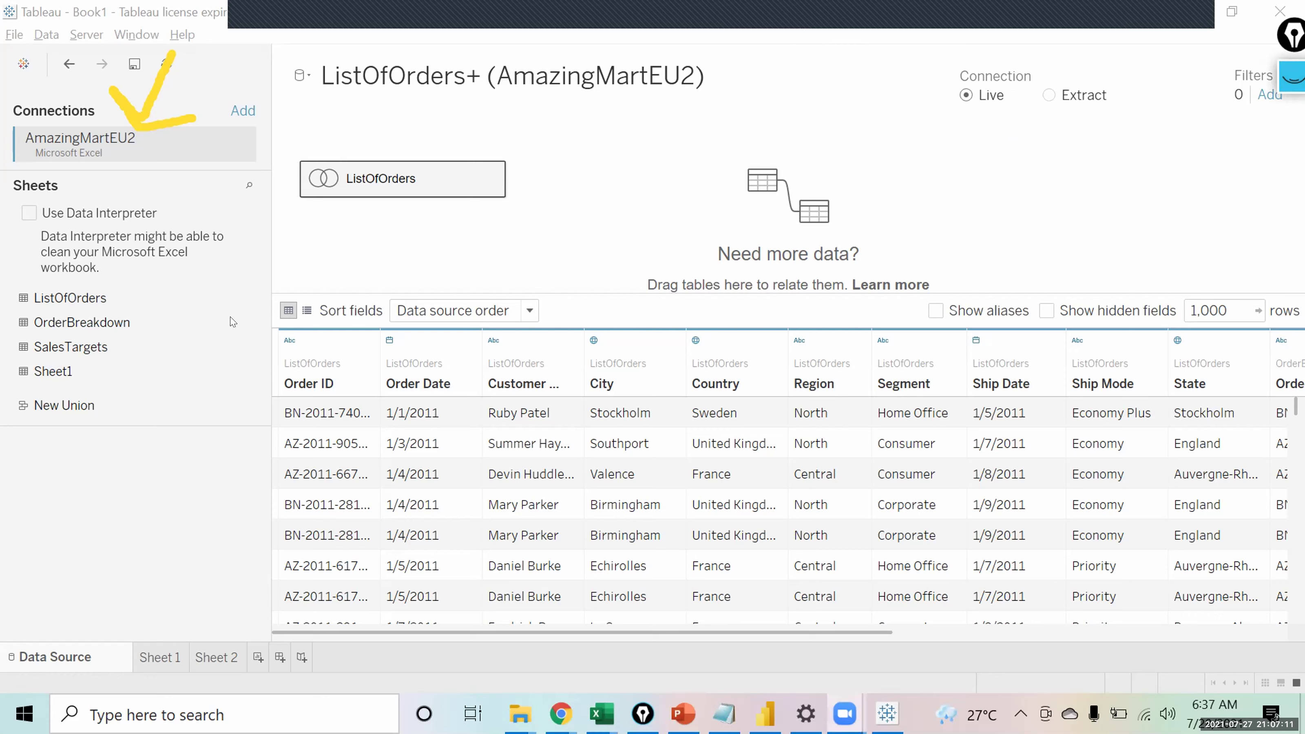
left_click(41, 36)
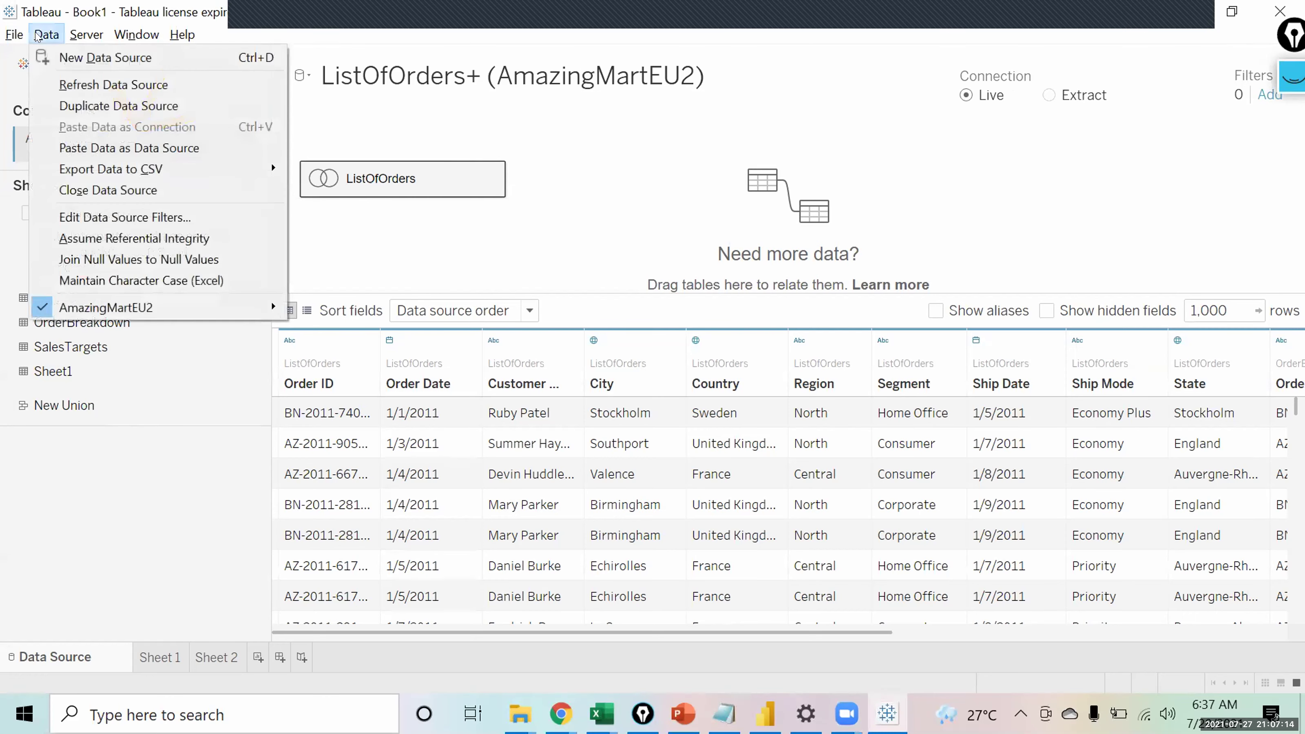
left_click(57, 58)
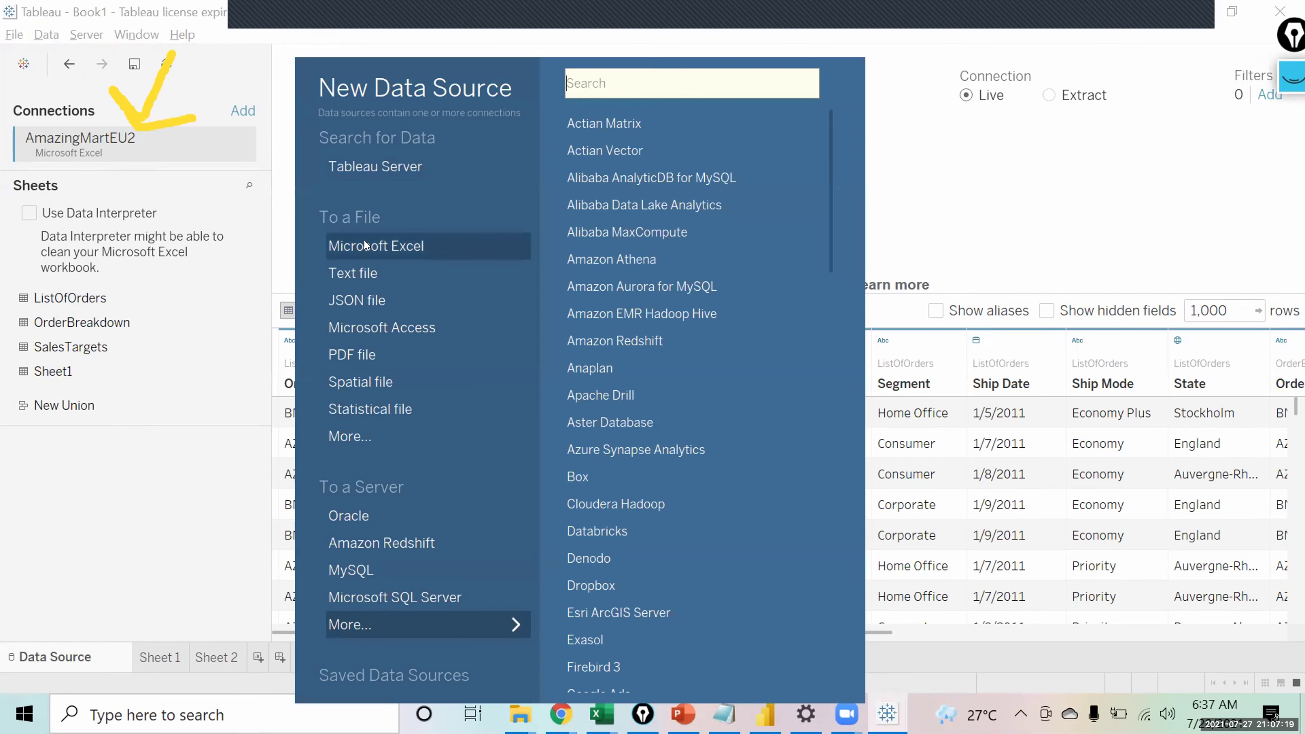
left_click(371, 246)
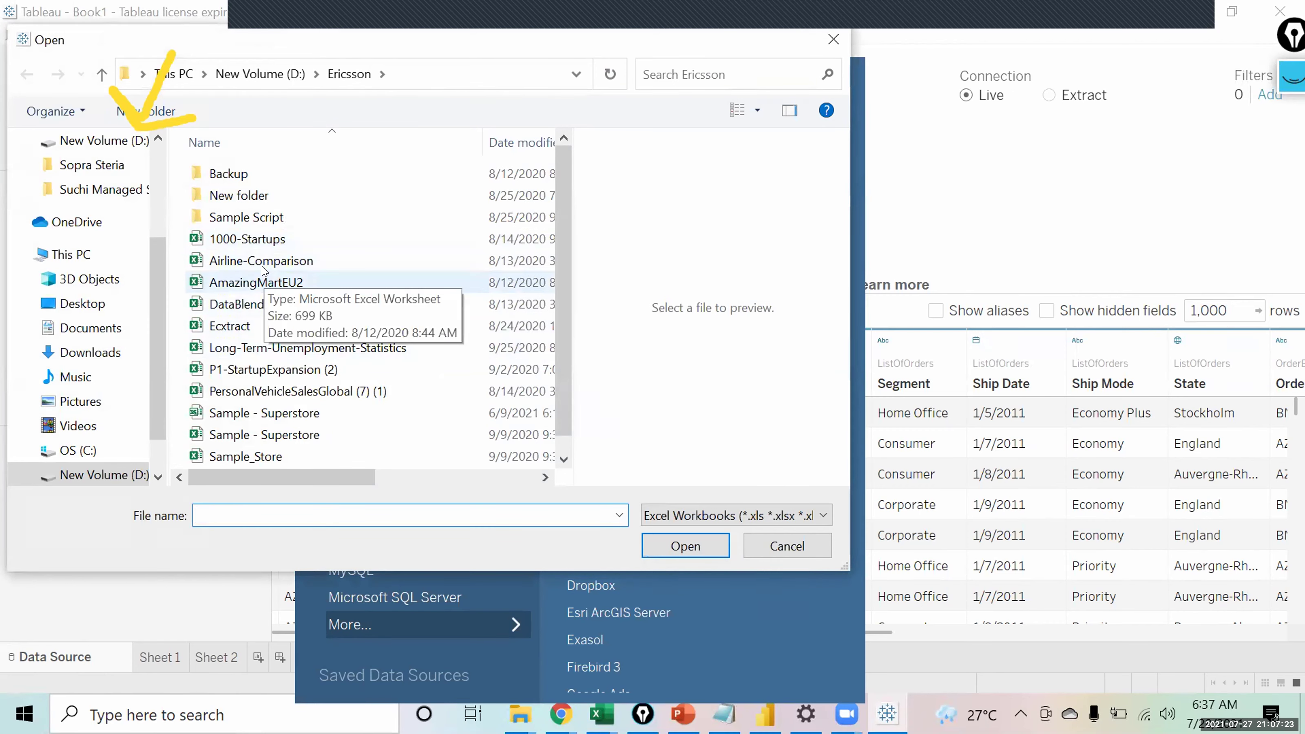
left_click(232, 282)
left_click(658, 549)
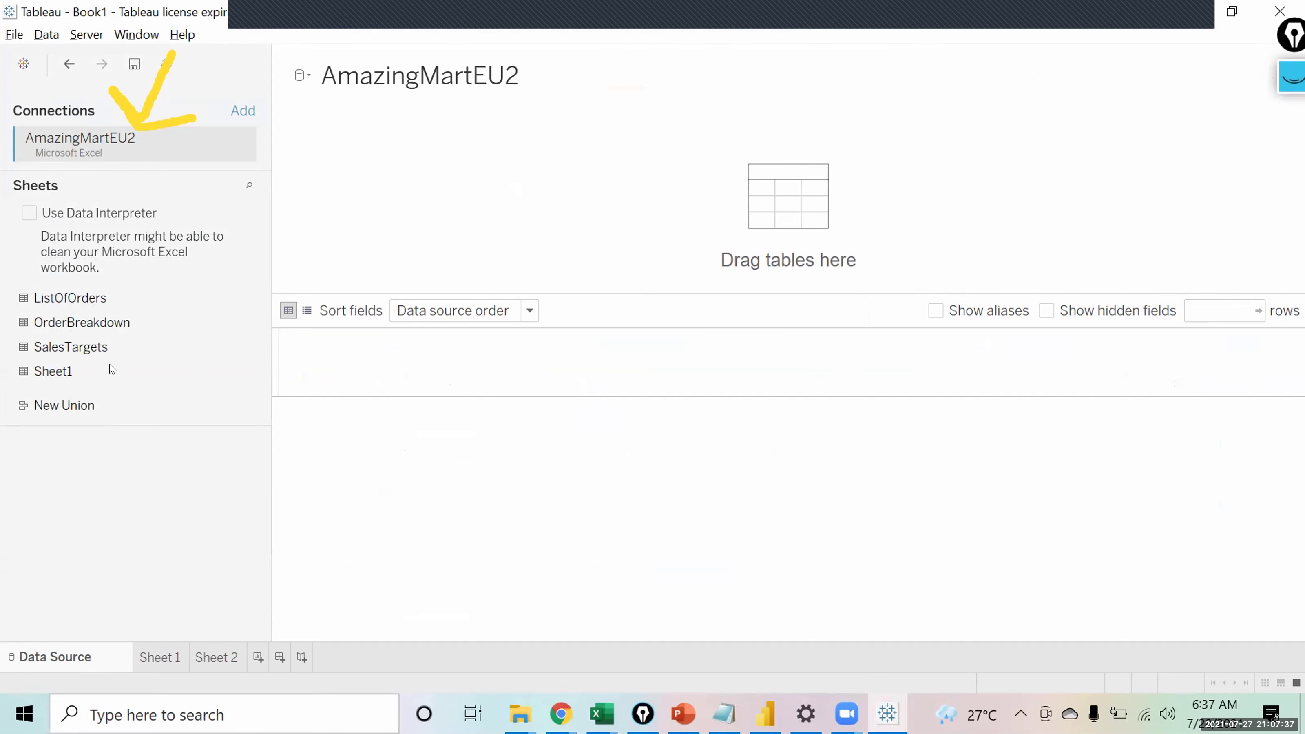
left_click_drag(95, 346, 549, 202)
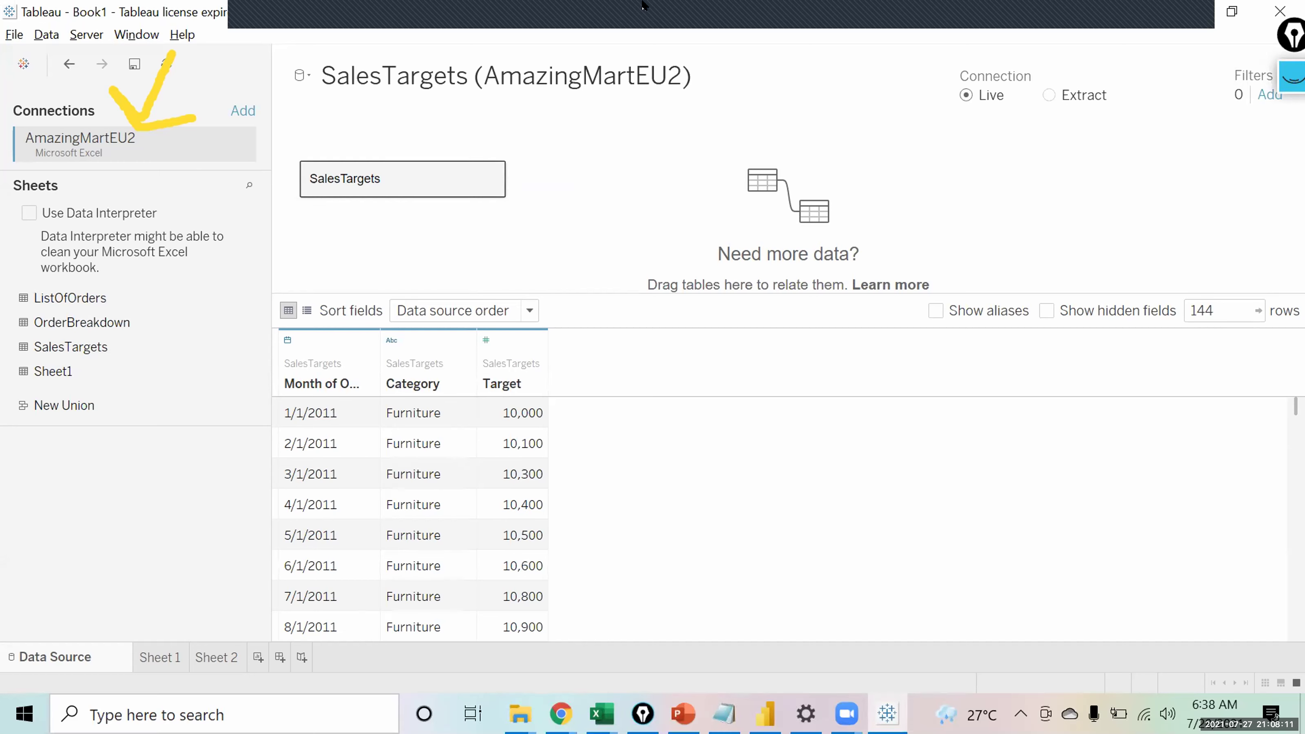
Compare the two data sources by displaying ListOfOrders+ and returning to SalesTargets.
left_click(309, 76)
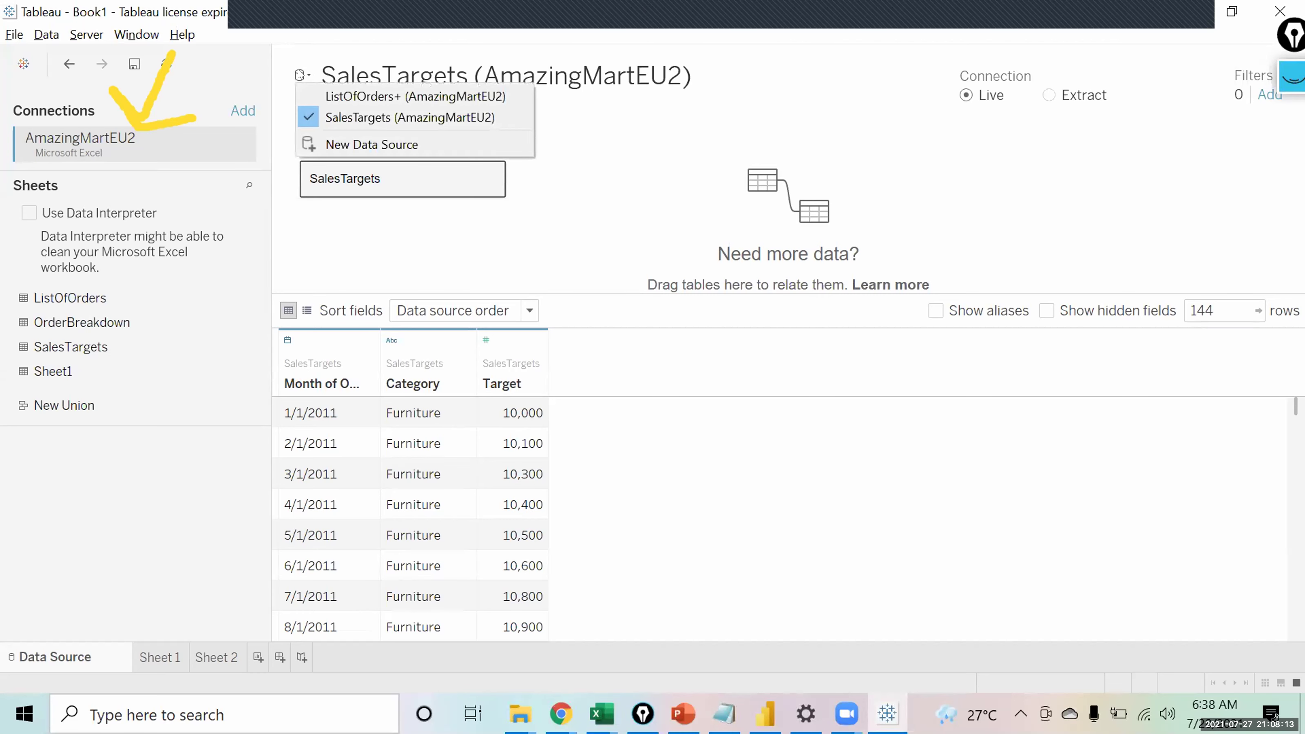
left_click(318, 95)
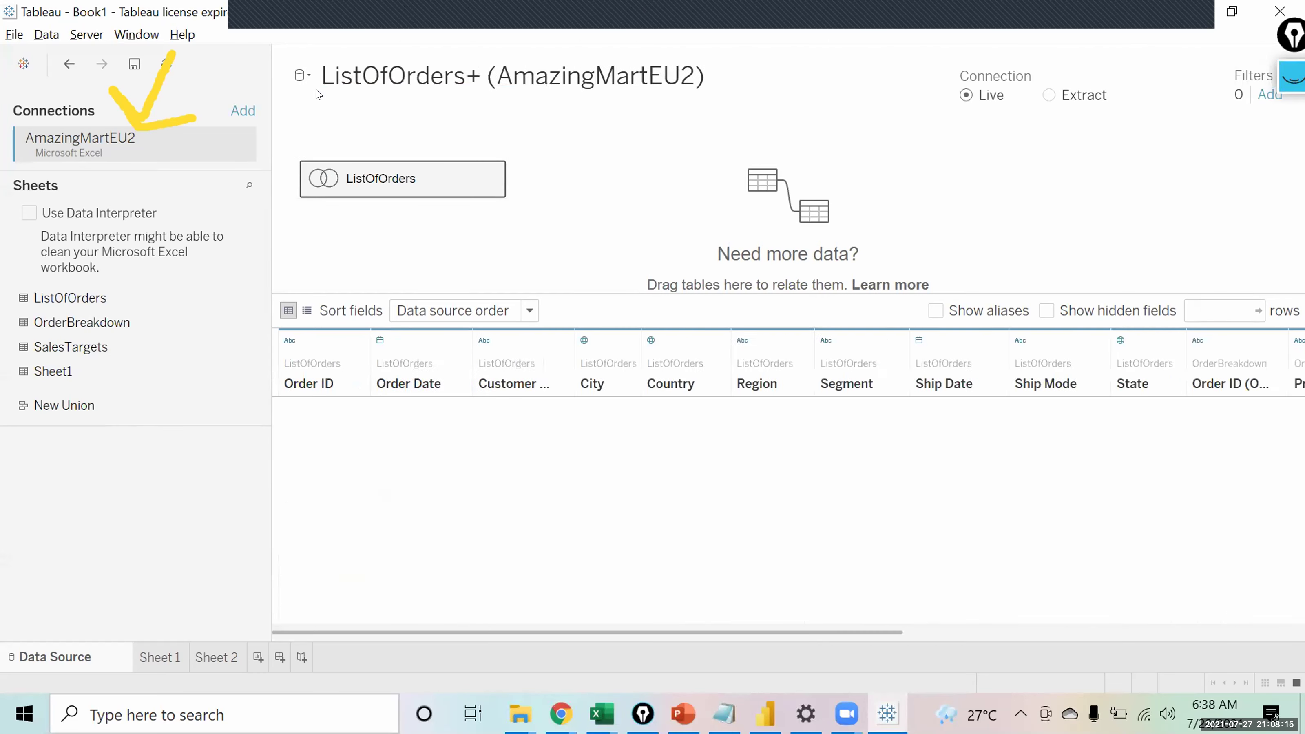
left_click(300, 77)
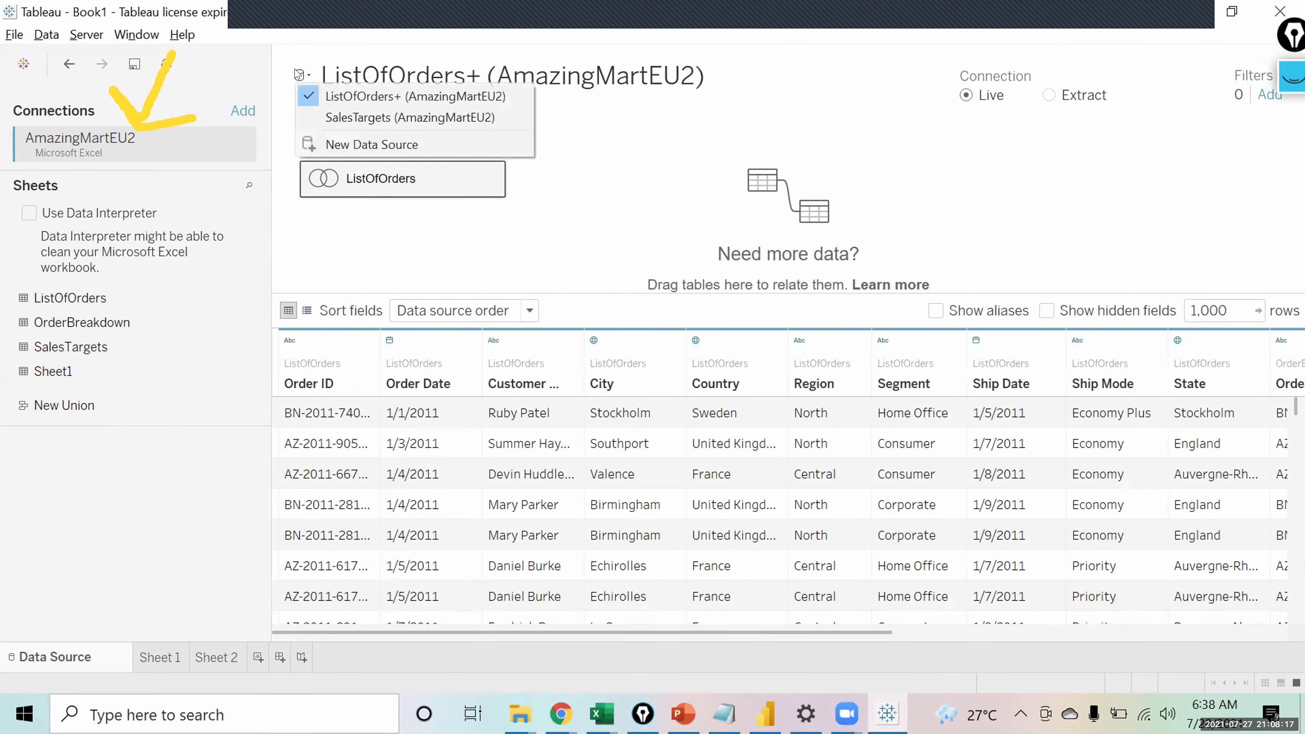
left_click(319, 118)
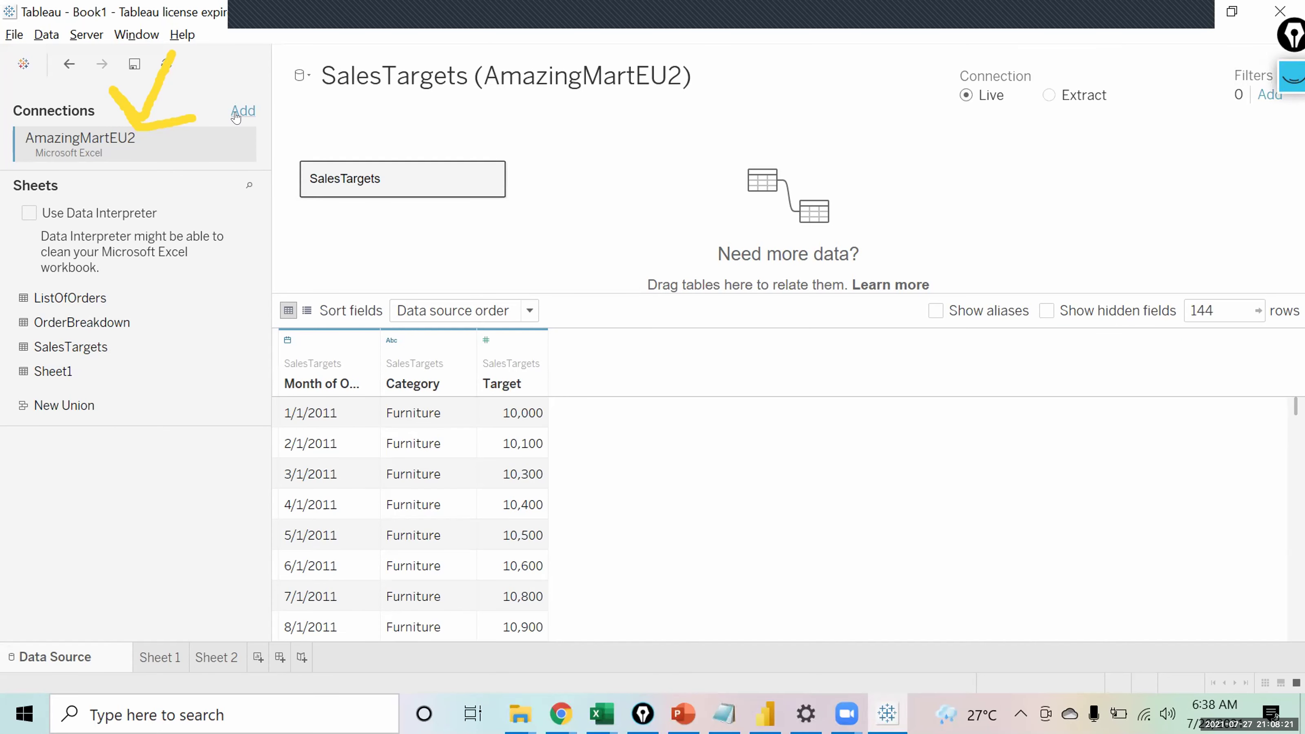
left_click(46, 34)
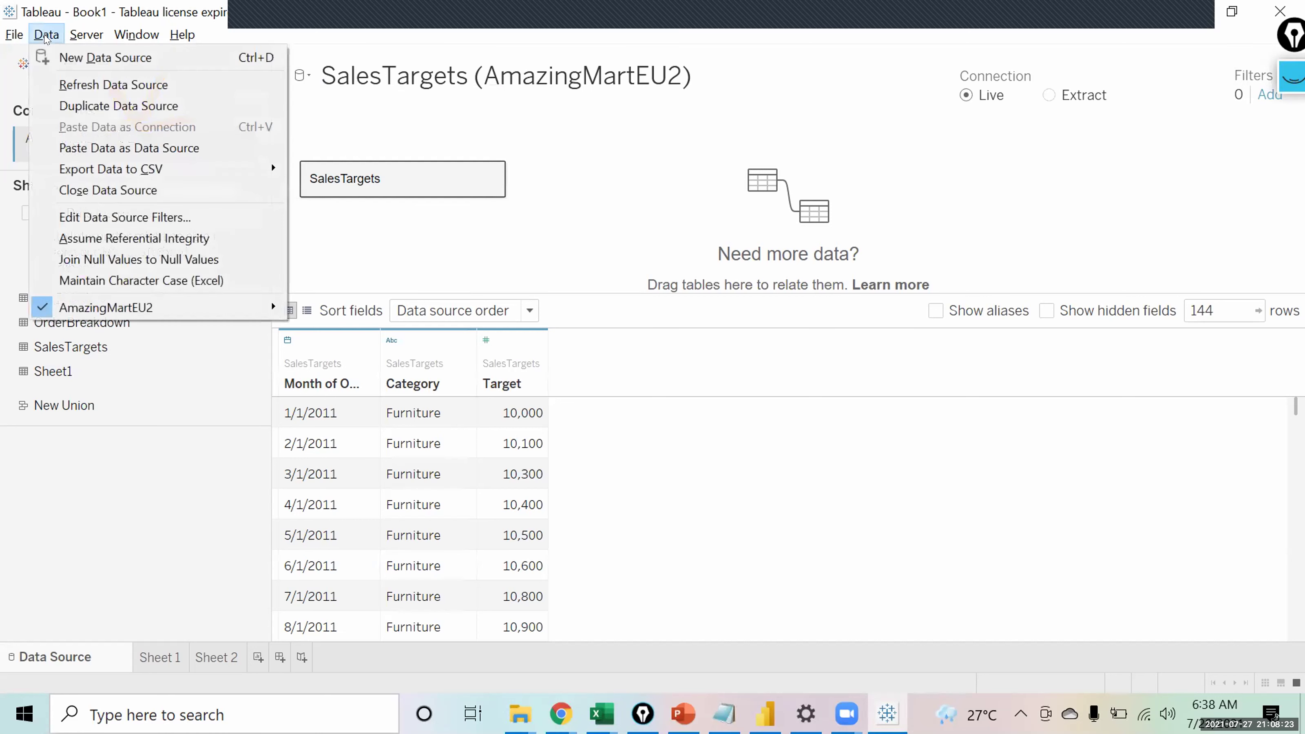
left_click(361, 9)
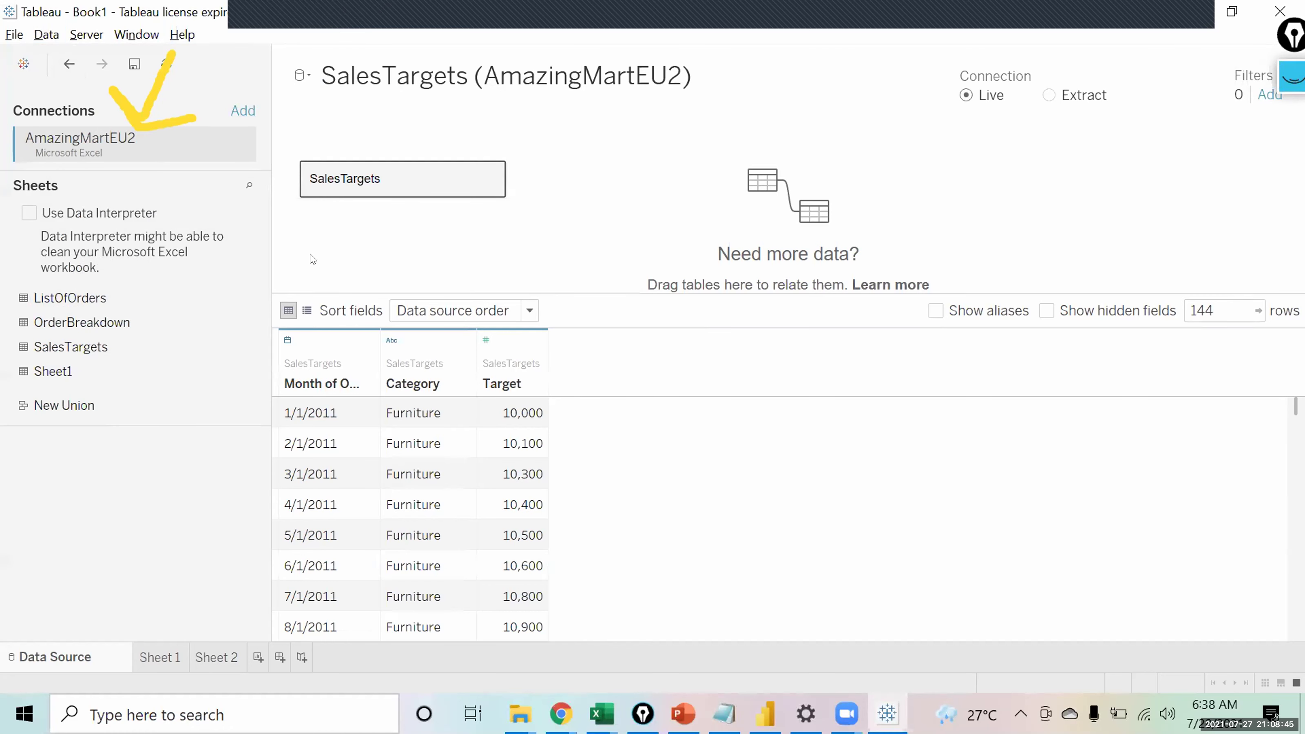
Open Sheet 2 and examine the fields of the ListOfOrders+ and SalesTargets data sources, finishing on ListOfOrders+.
left_click(230, 658)
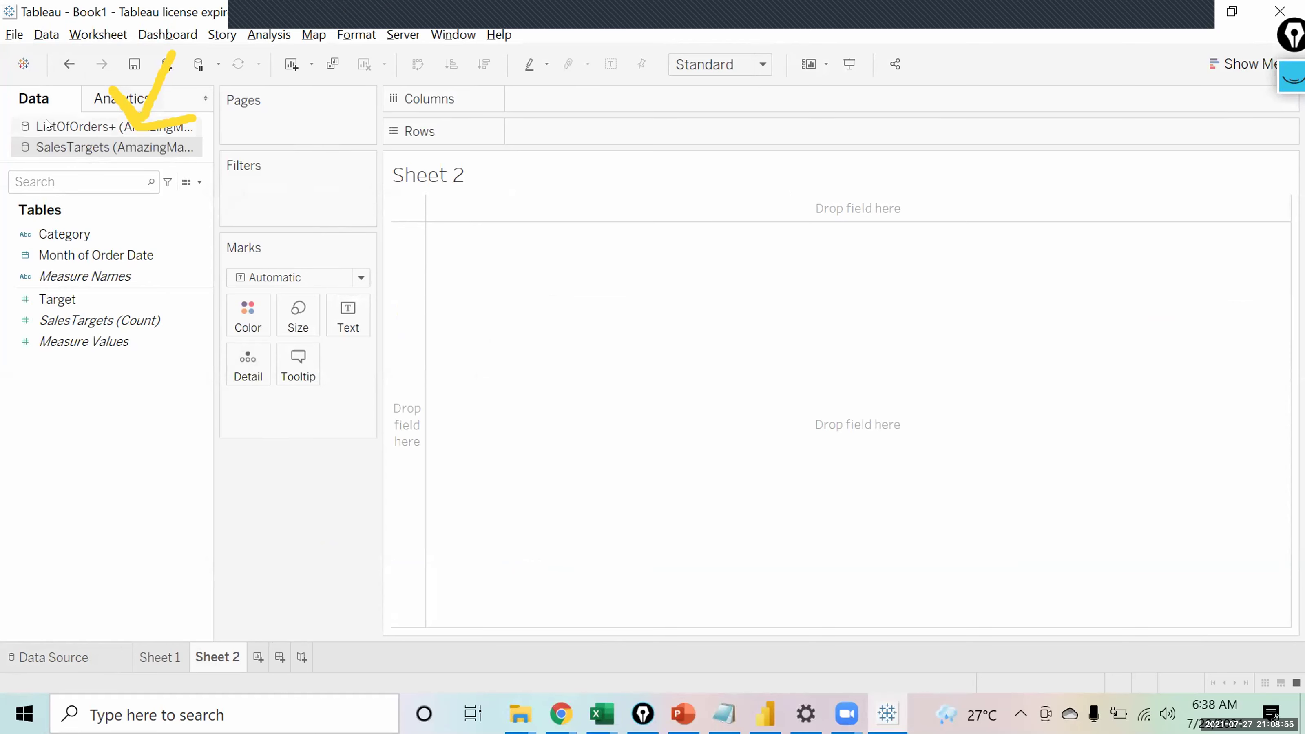
left_click(69, 126)
left_click(68, 142)
left_click(94, 126)
left_click(89, 148)
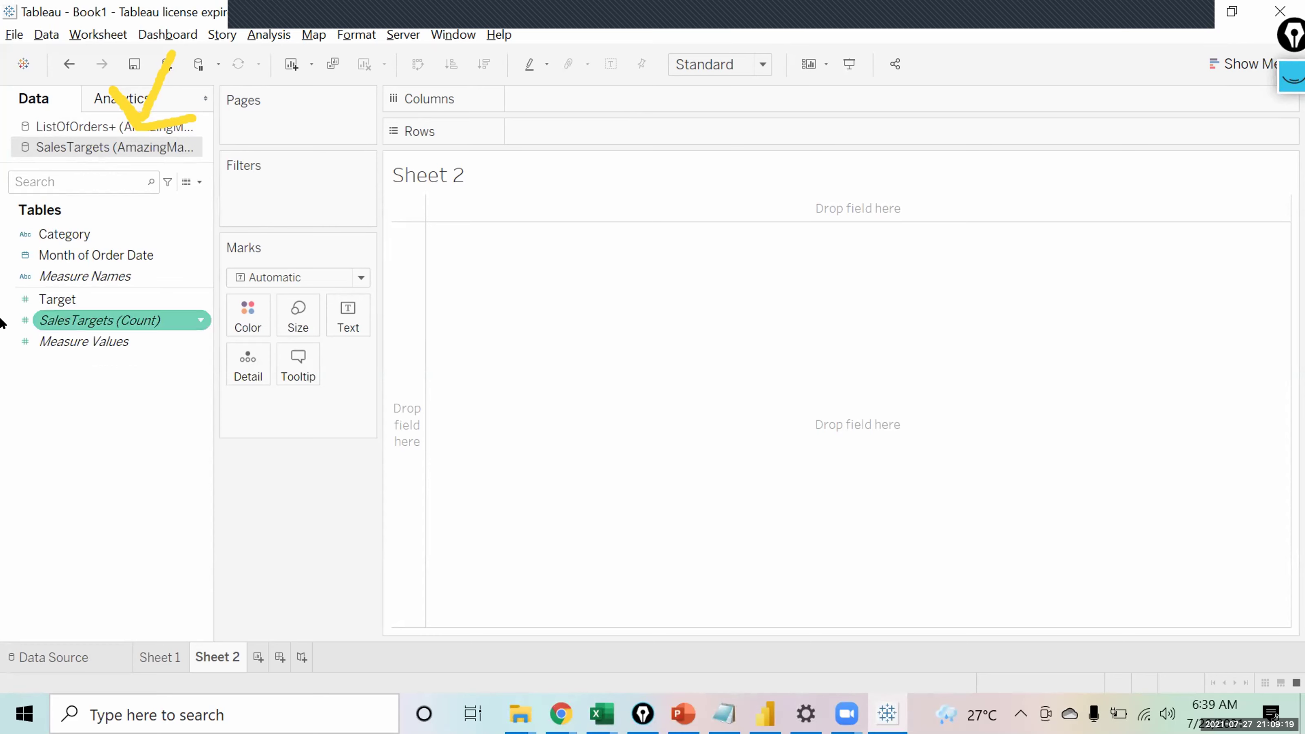
left_click(103, 128)
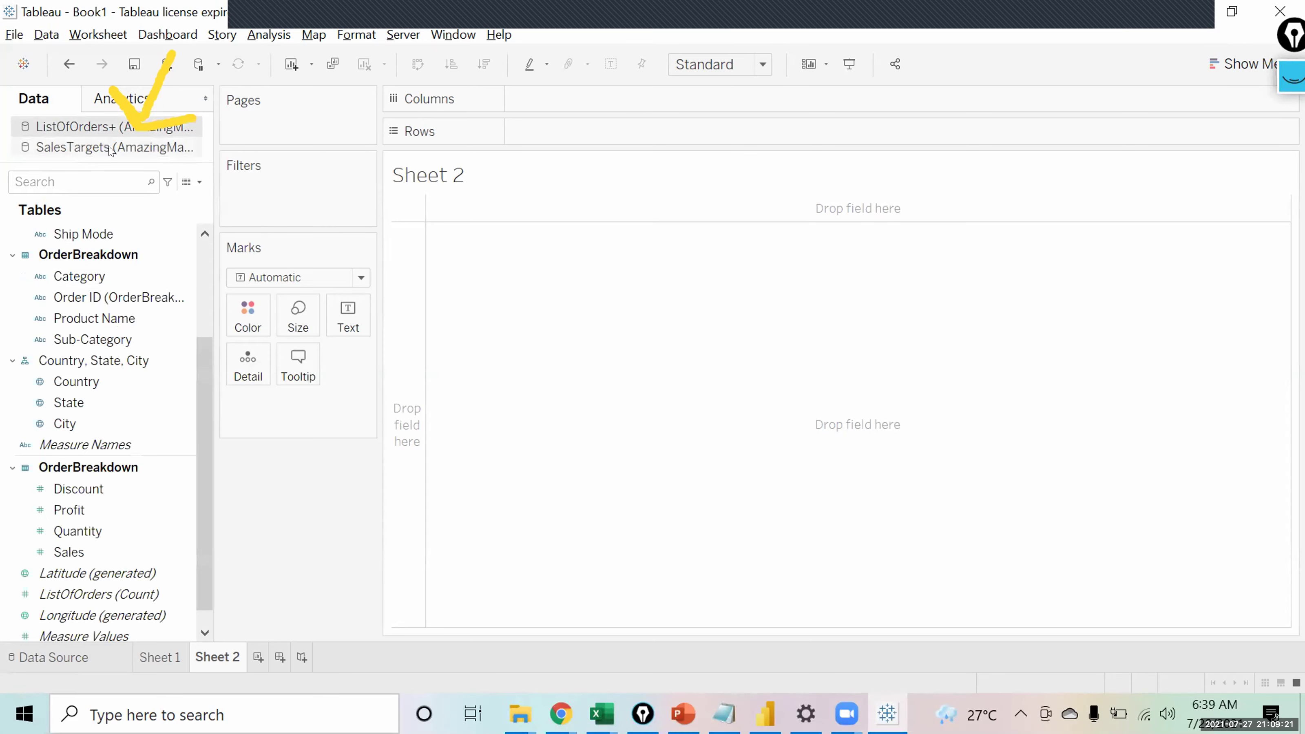
left_click(105, 148)
left_click(90, 128)
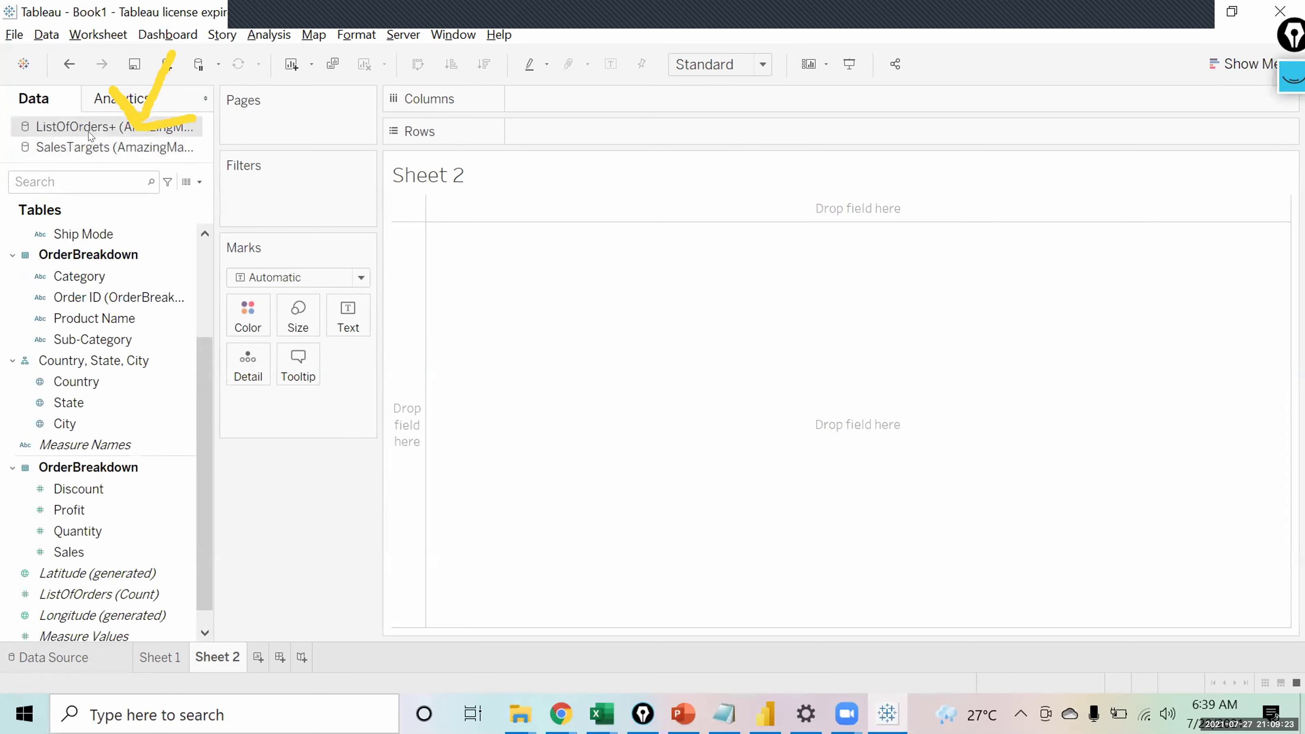
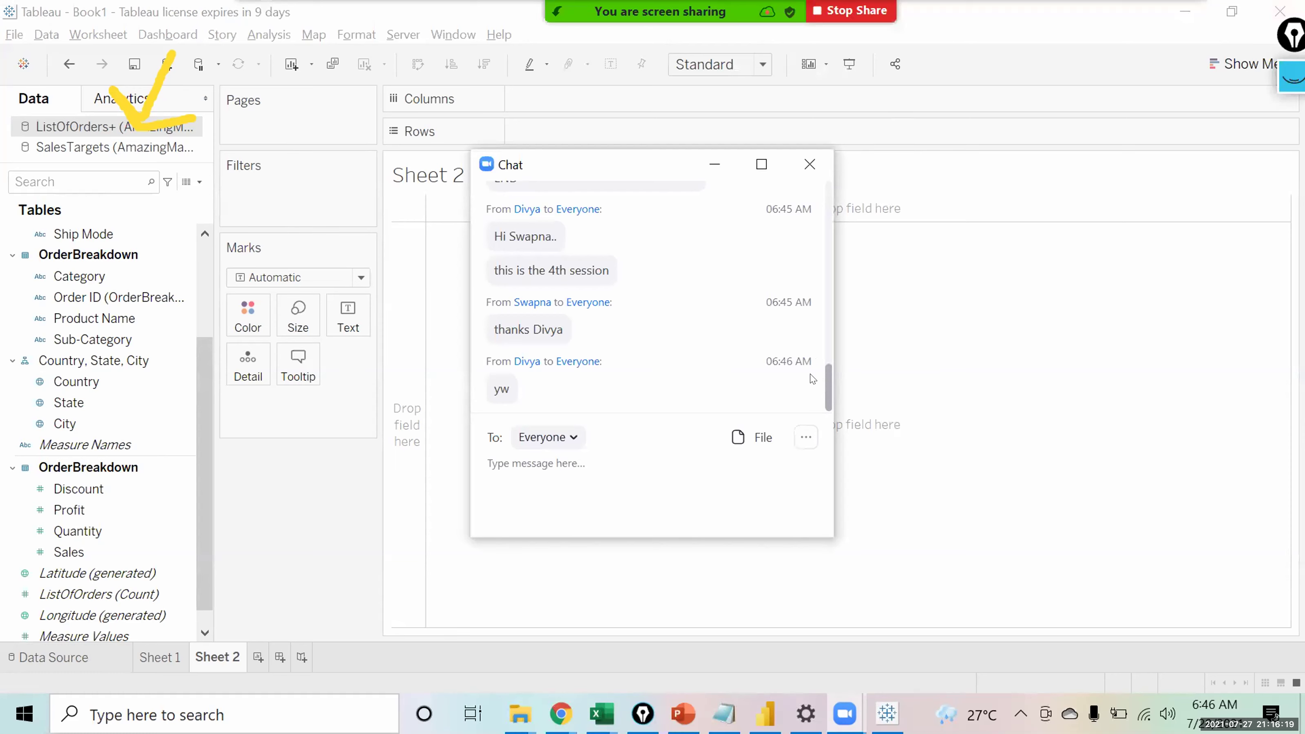
Review the recent meeting chat messages, close the chat window and clear the arrow annotation.
left_click_drag(828, 380, 828, 366)
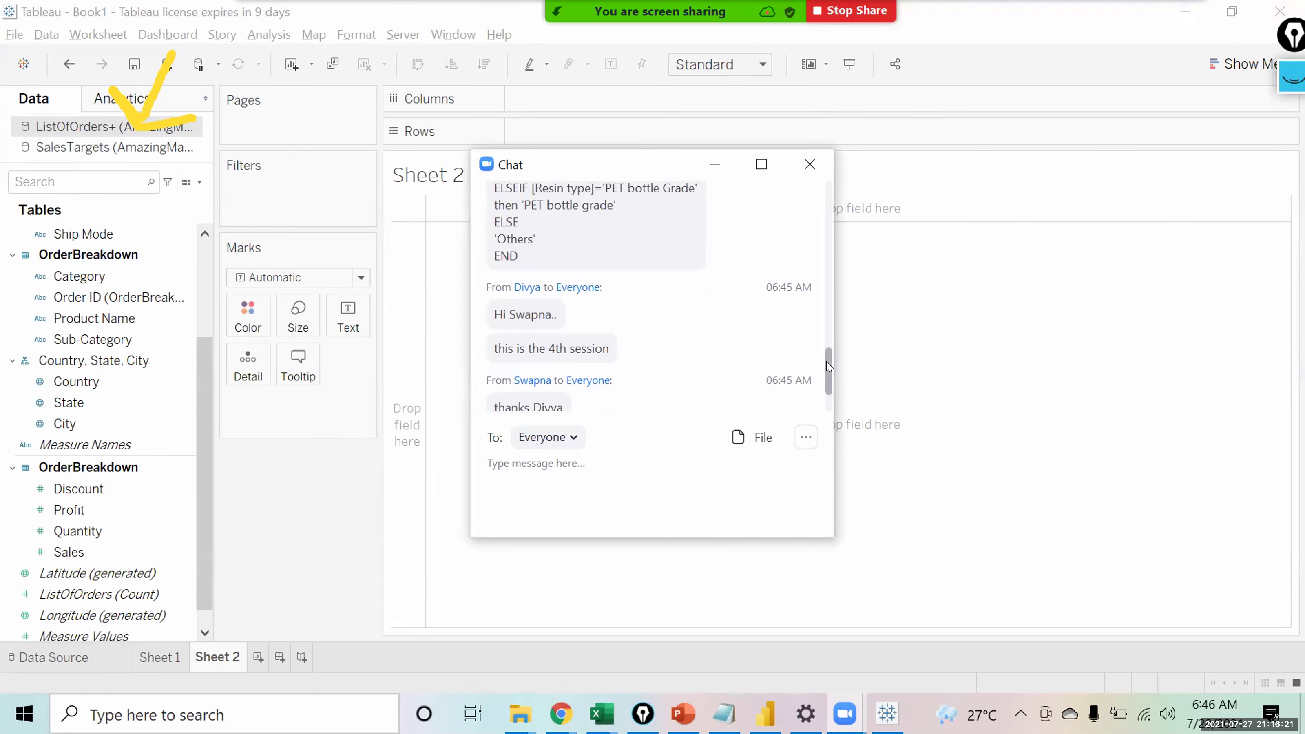
left_click(817, 159)
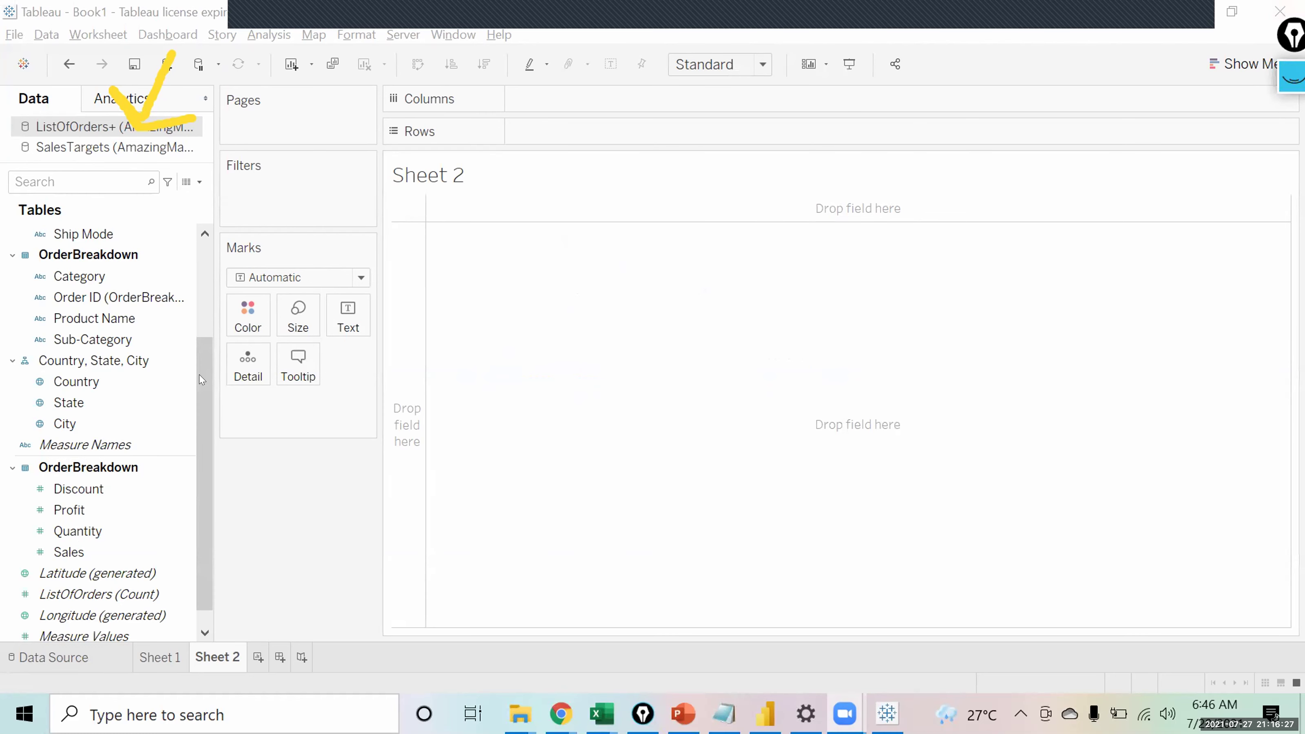
scroll(200, 292, "up", 3)
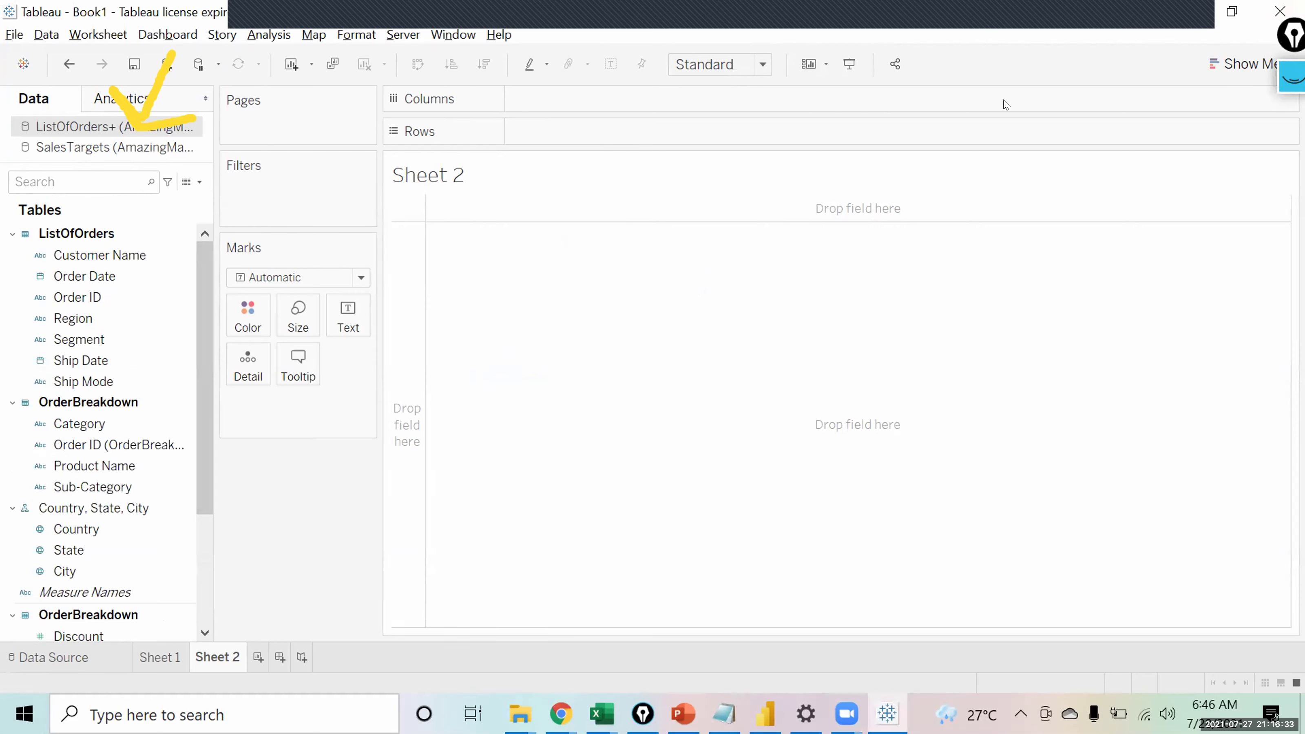
key("Escape")
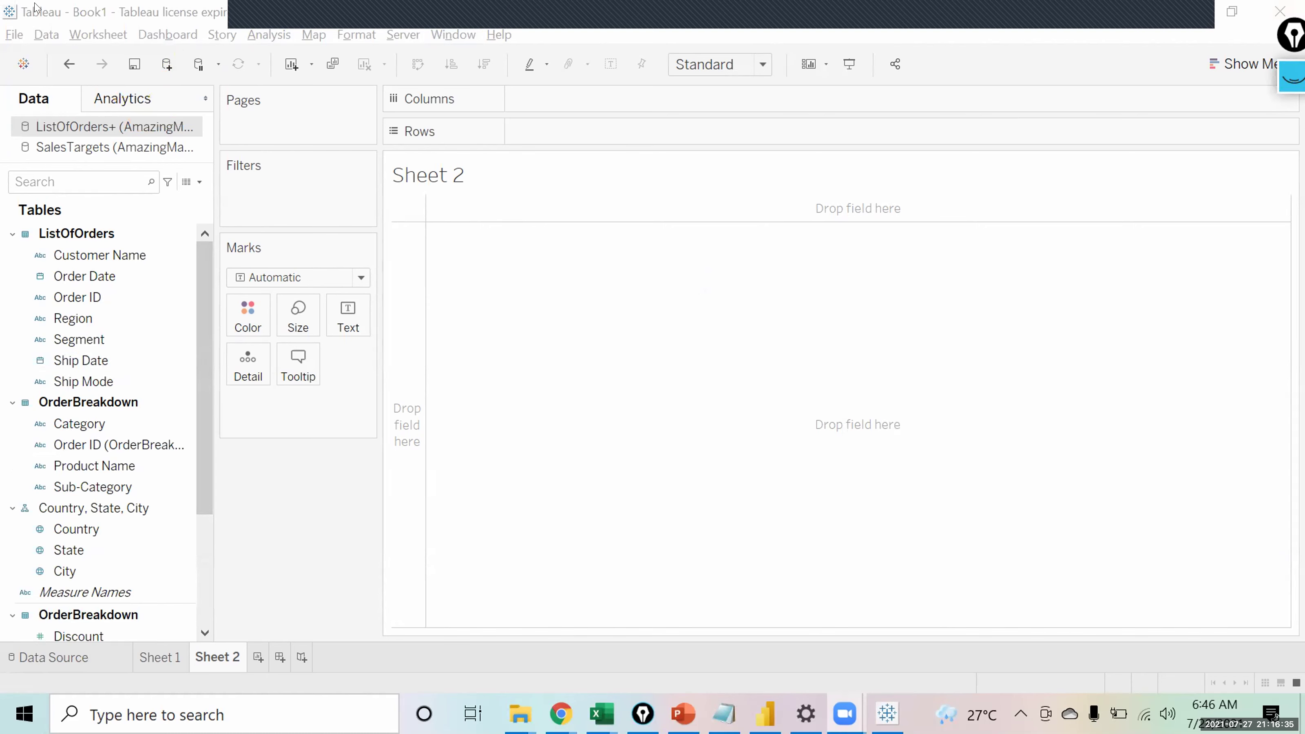
Compare the fields of SalesTargets and ListOfOrders+, marking the data source list with an arrow and finishing on ListOfOrders+.
left_click(343, 20)
left_click(78, 150)
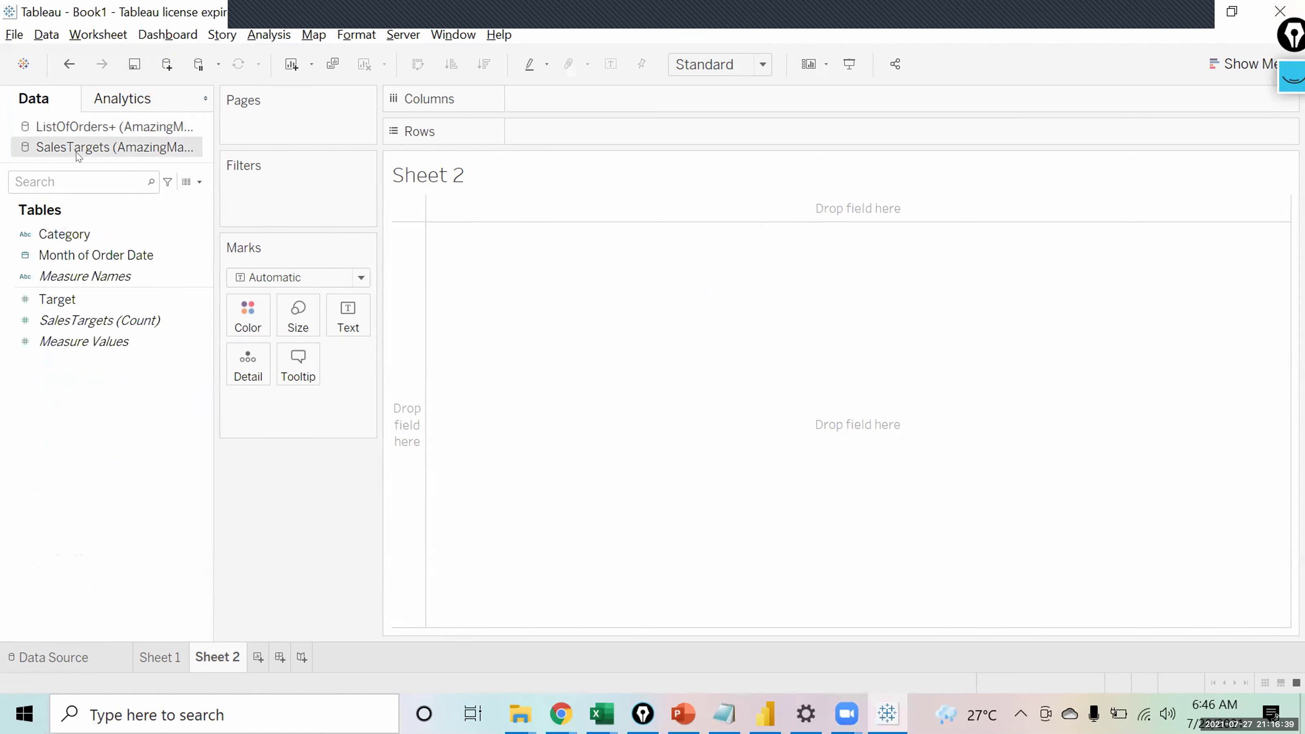
left_click(101, 135)
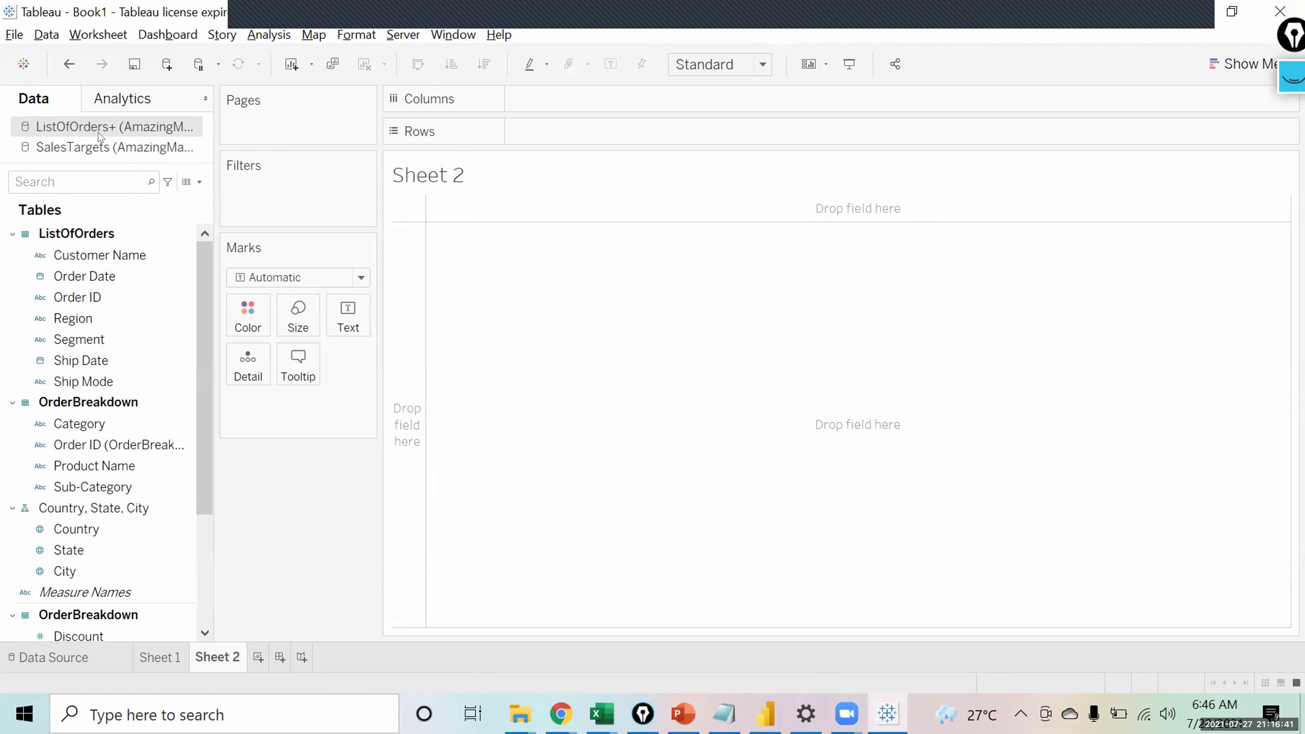
left_click(94, 149)
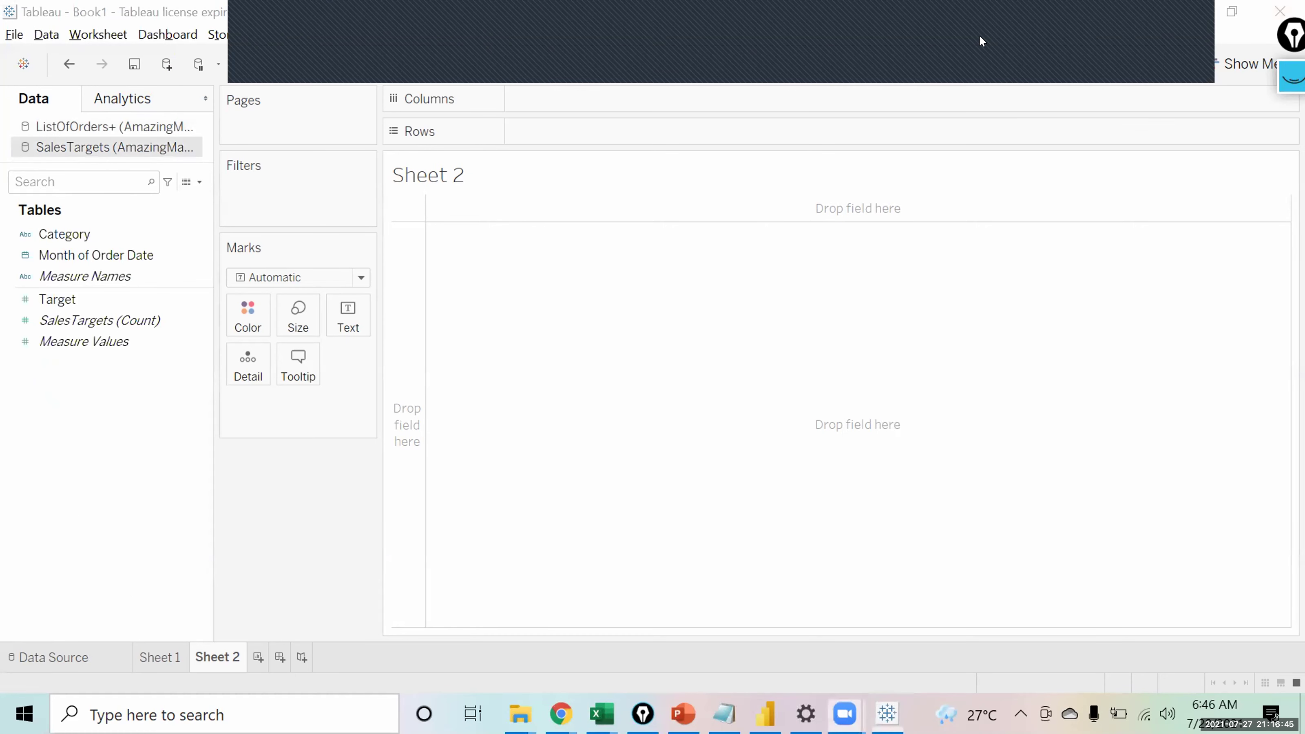
mouse_move(136, 74)
left_mouse_down()
mouse_move(170, 54)
mouse_move(152, 102)
mouse_move(164, 97)
left_mouse_up()
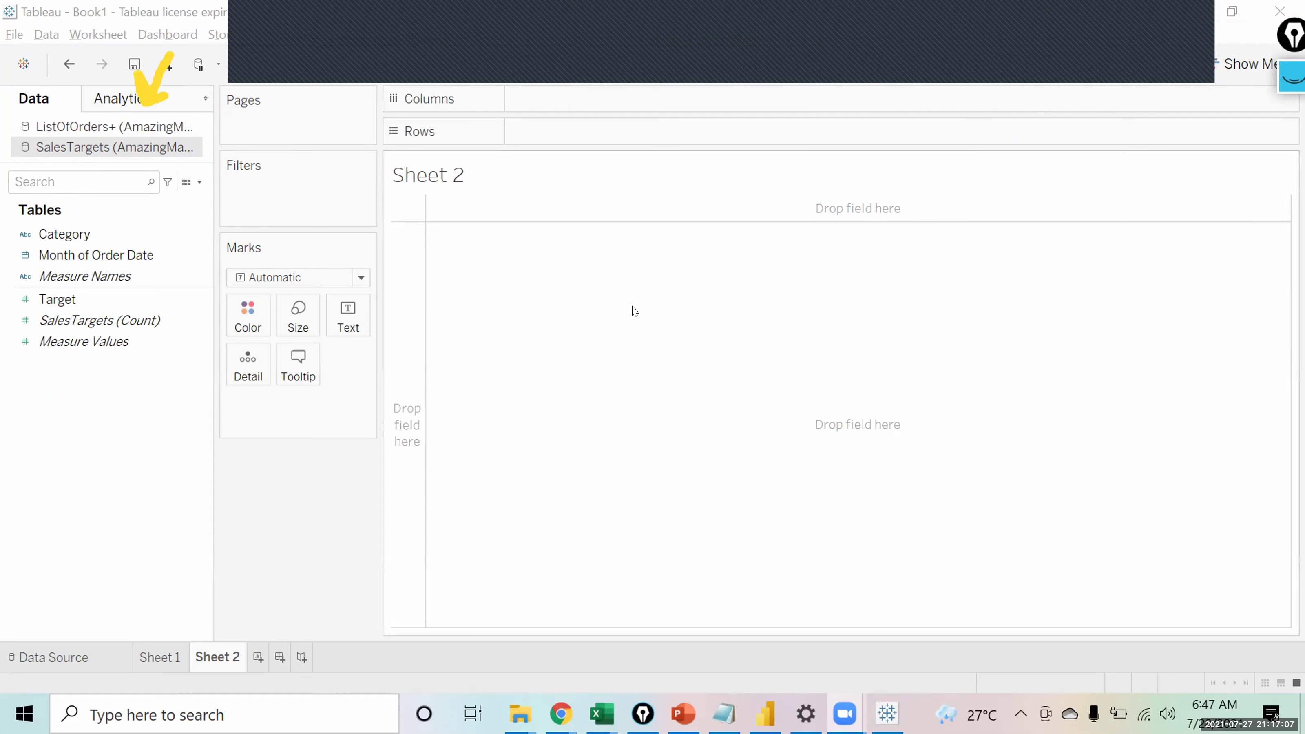
left_click(103, 126)
left_click(102, 148)
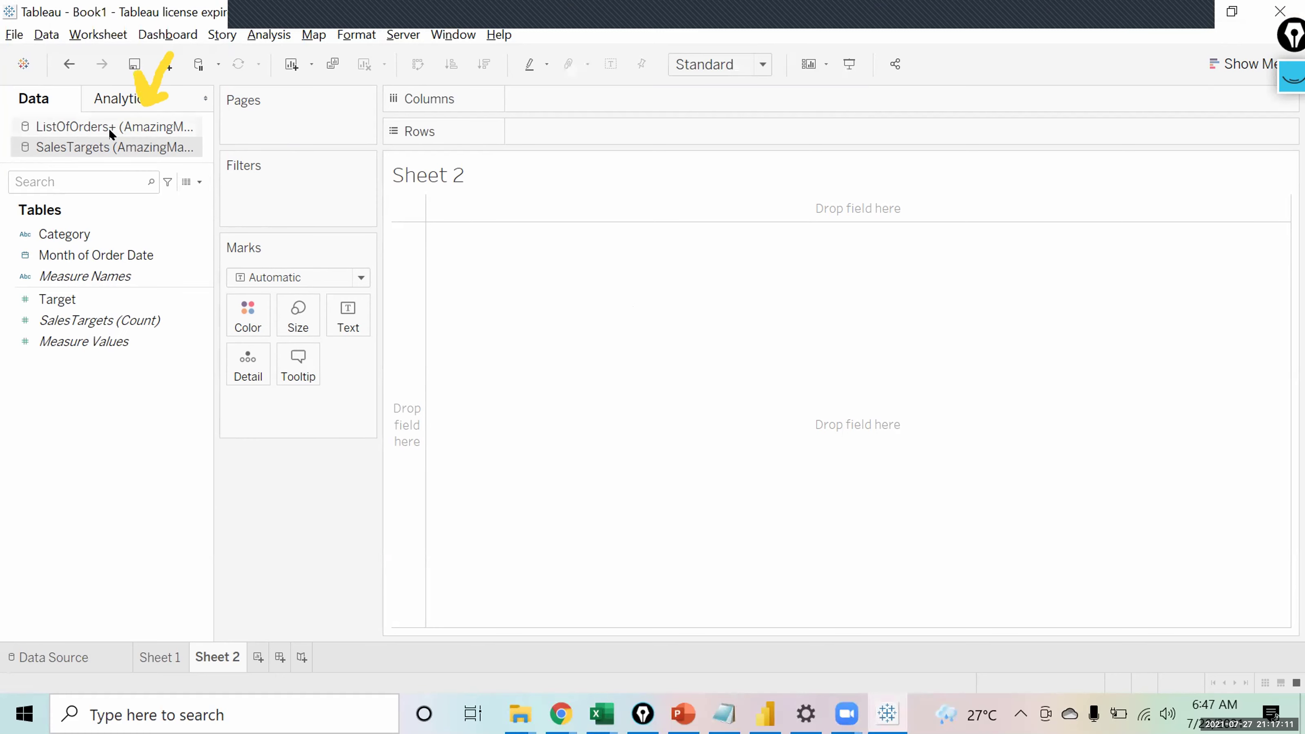
left_click(108, 129)
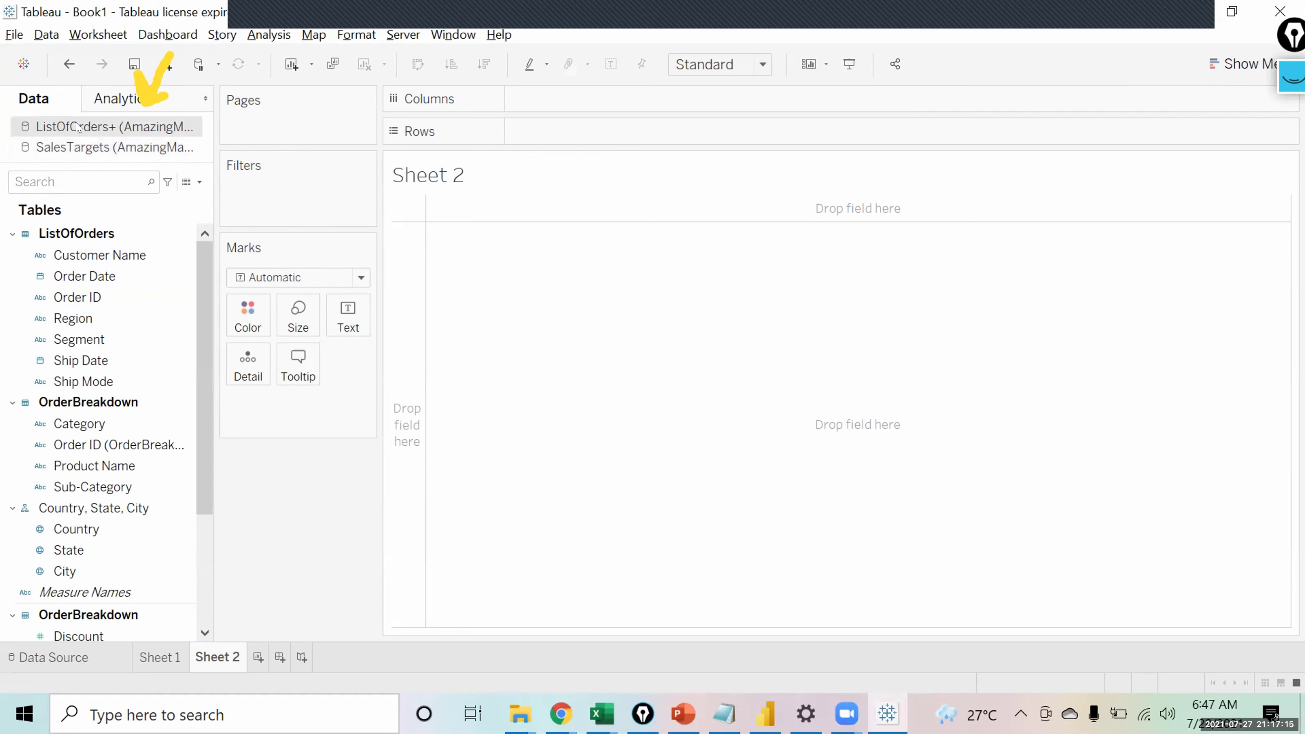
Try Order Date from ListOfOrders+ on Columns to make that source primary, and remove the field from the view again.
left_click_drag(64, 276, 538, 96)
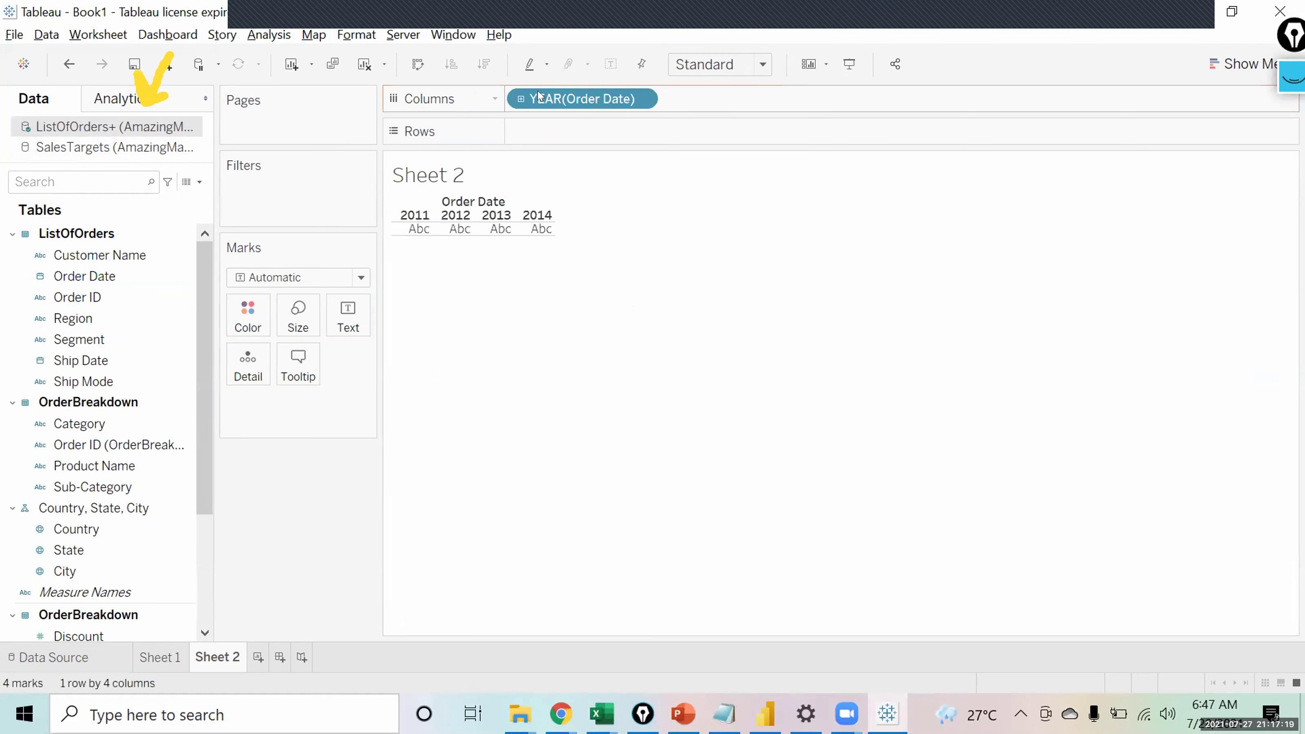
left_click_drag(539, 95, 569, 103)
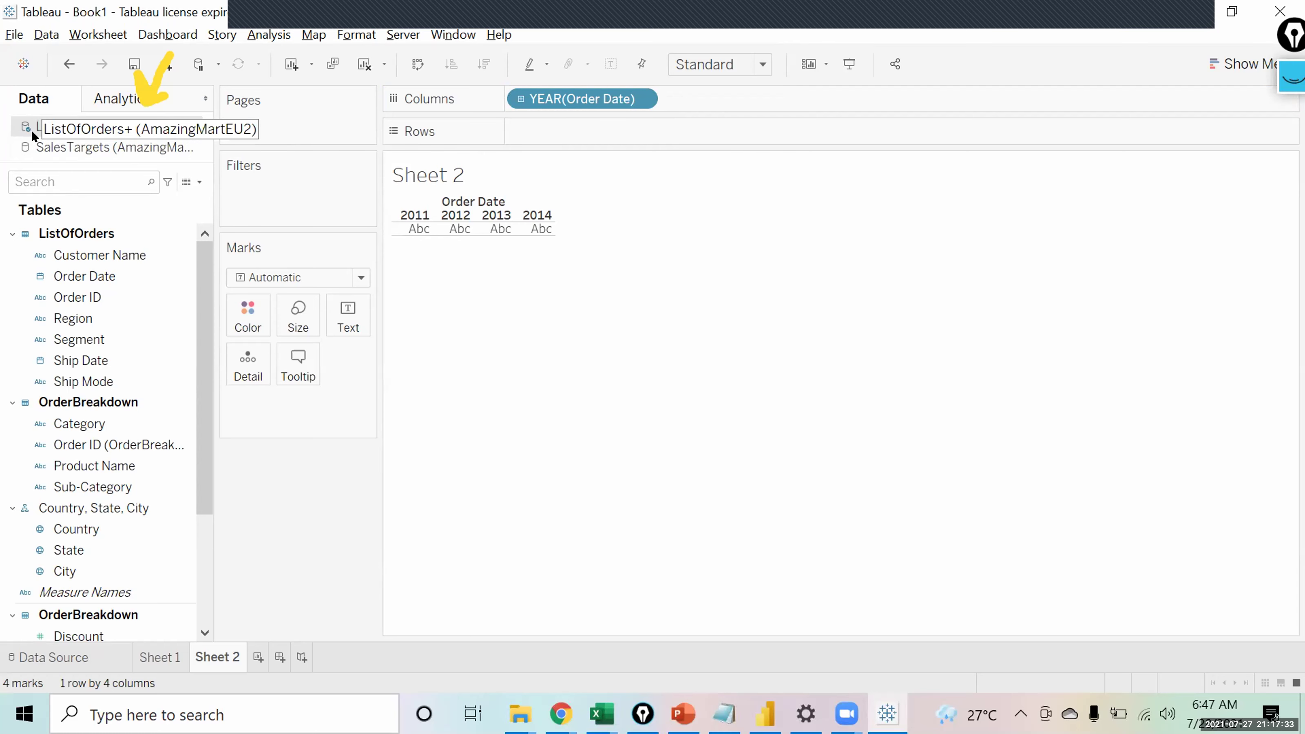
left_click_drag(581, 98, 3, 95)
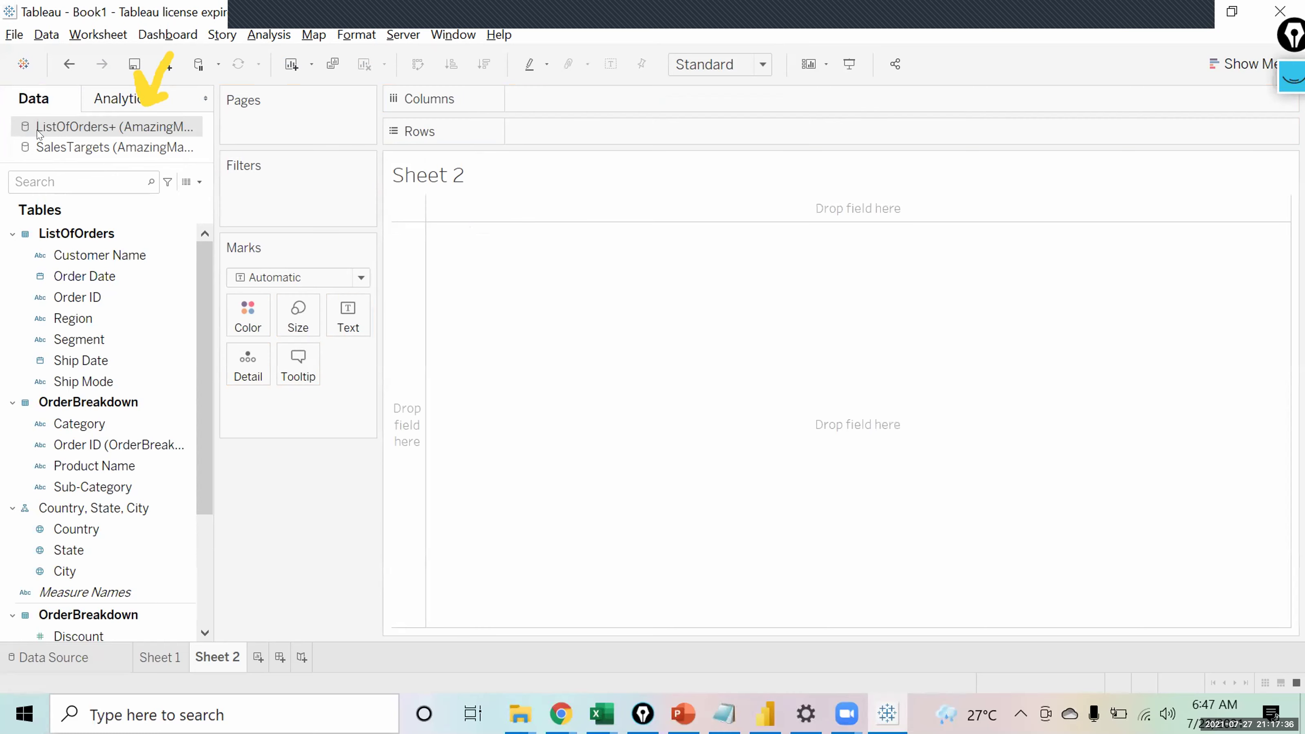
Try Month of Order Date from SalesTargets on Columns to make that source primary, and remove it from the view again.
left_click(52, 148)
left_click(76, 257)
left_click_drag(76, 262, 607, 92)
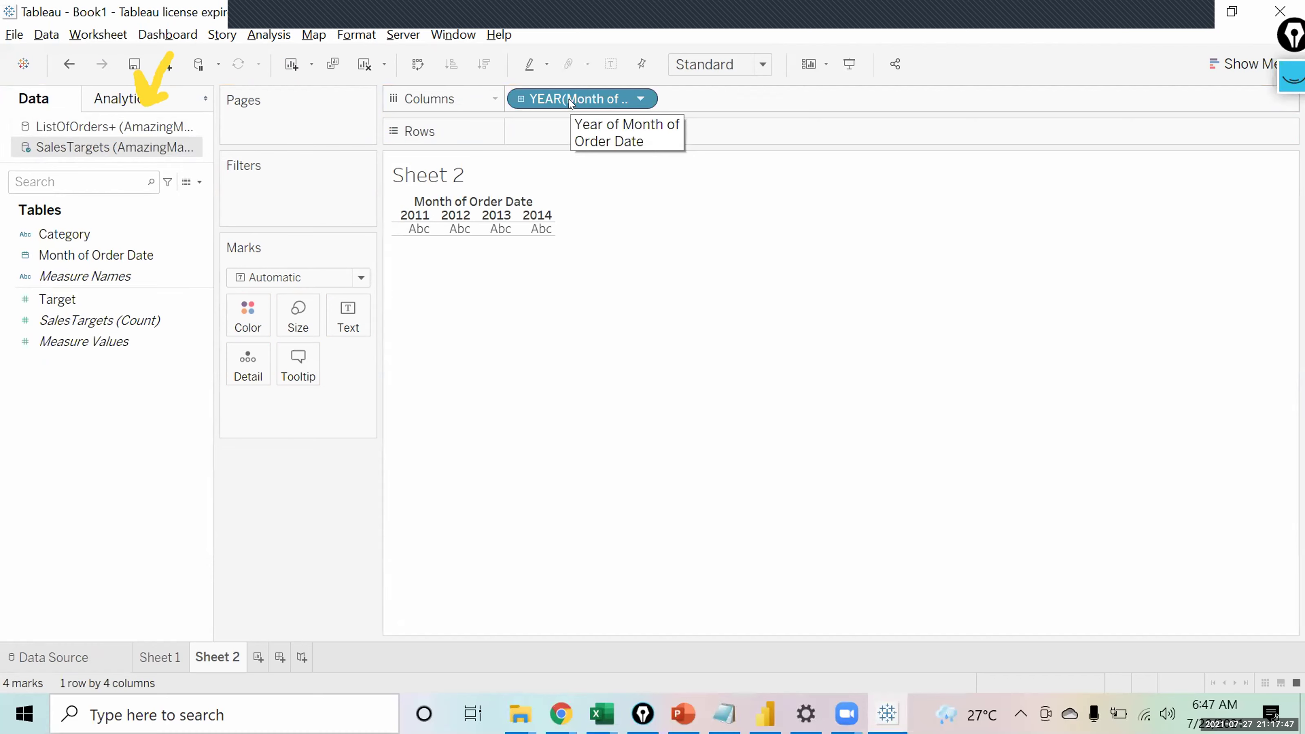
left_click_drag(570, 103, 1, 160)
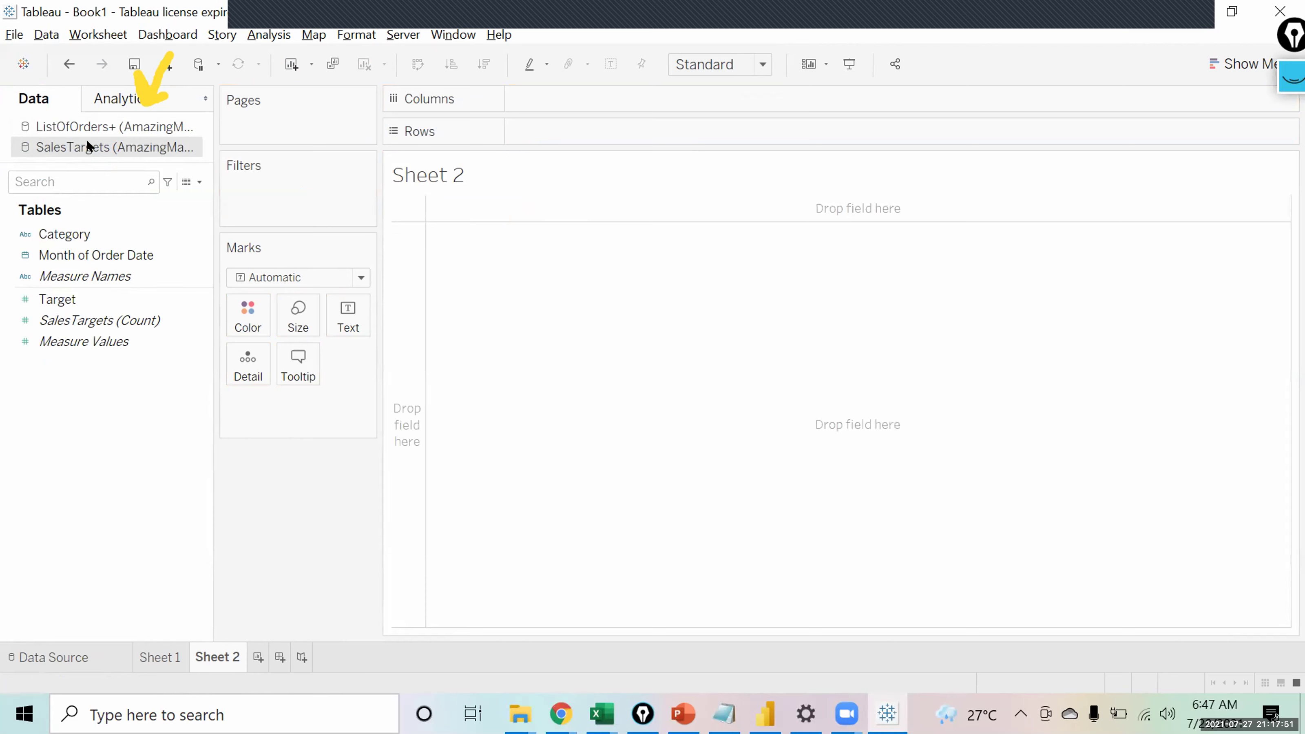
Plot Sales on Rows against Order Date on Columns from ListOfOrders+, with the date set to continuous Month.
left_click(93, 126)
left_click(94, 280)
left_click_drag(94, 289, 642, 113)
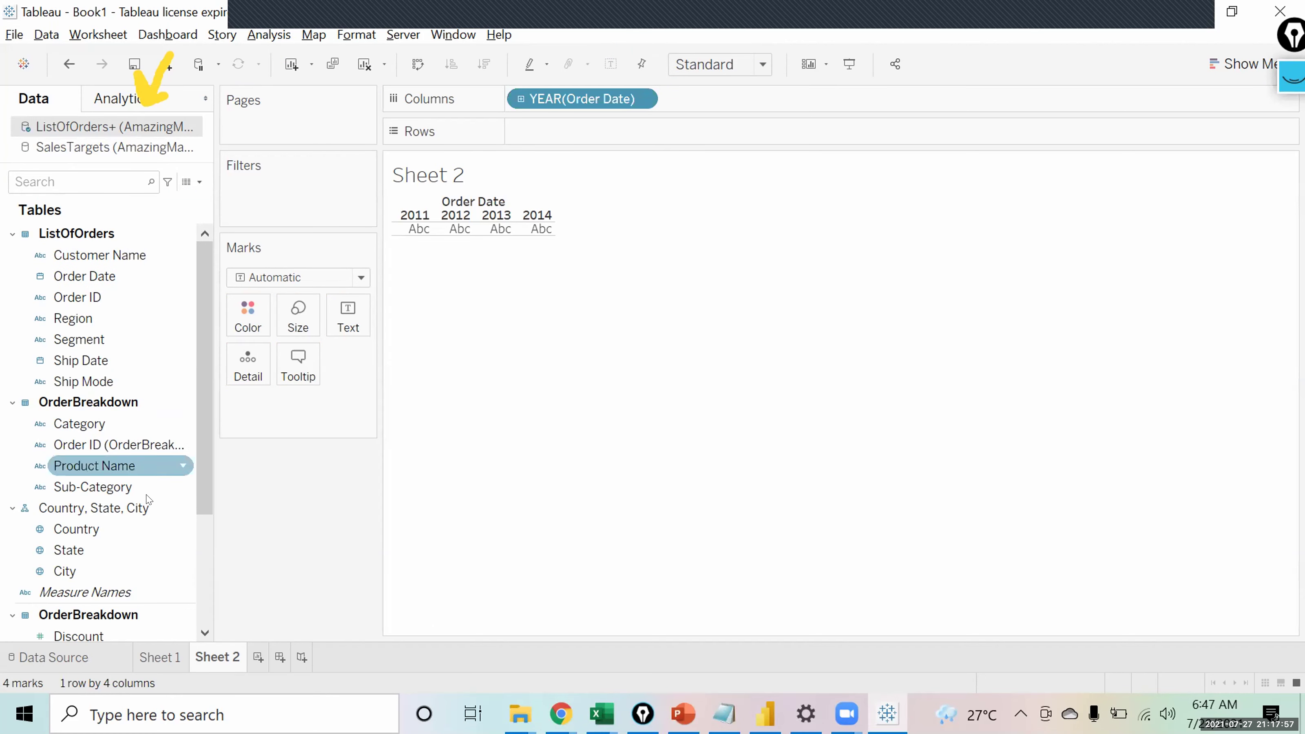
scroll(197, 525, "down", 2)
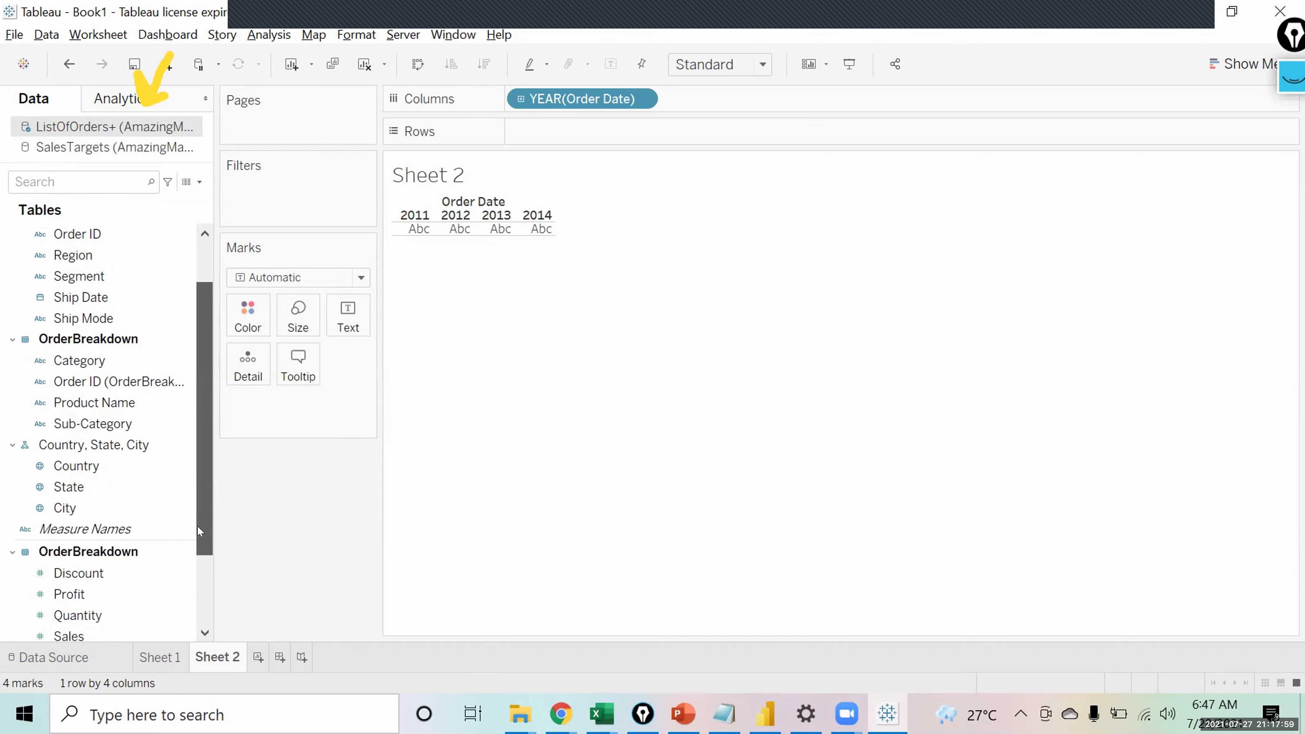
left_click_drag(82, 573, 570, 128)
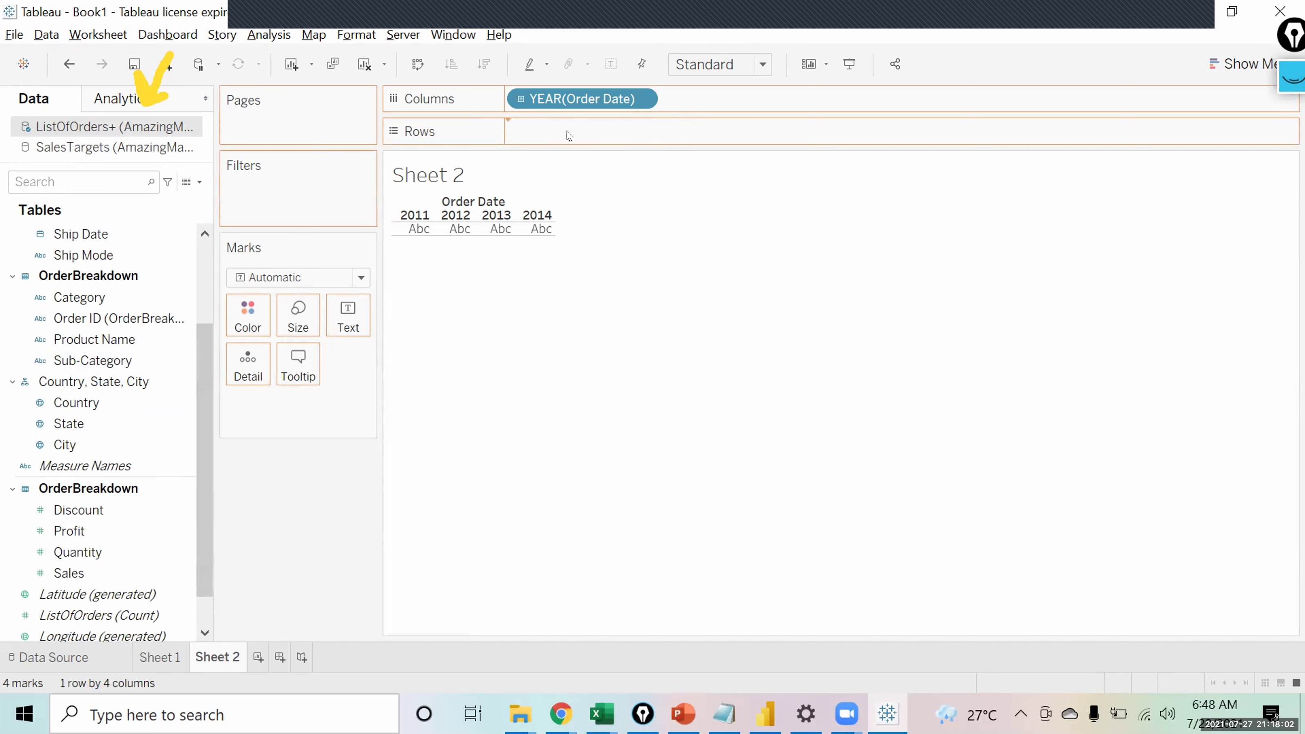
right_click(580, 103)
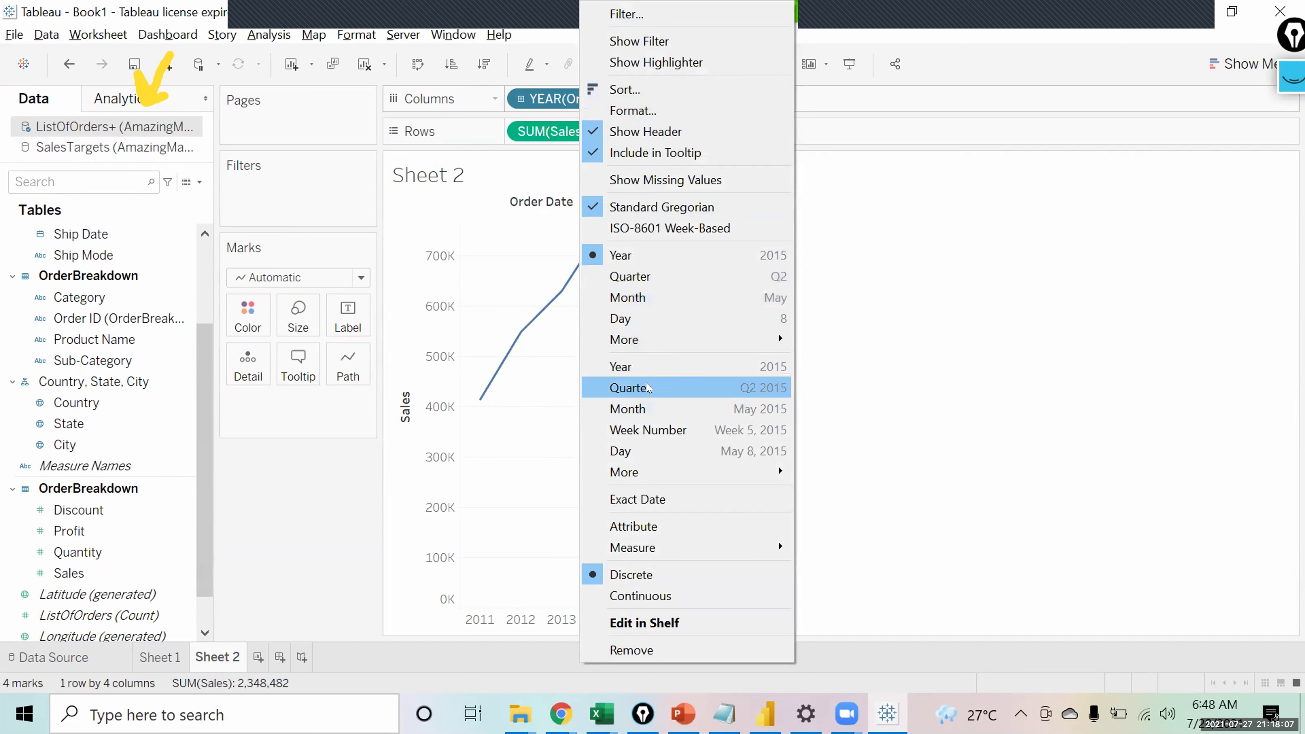
left_click(668, 403)
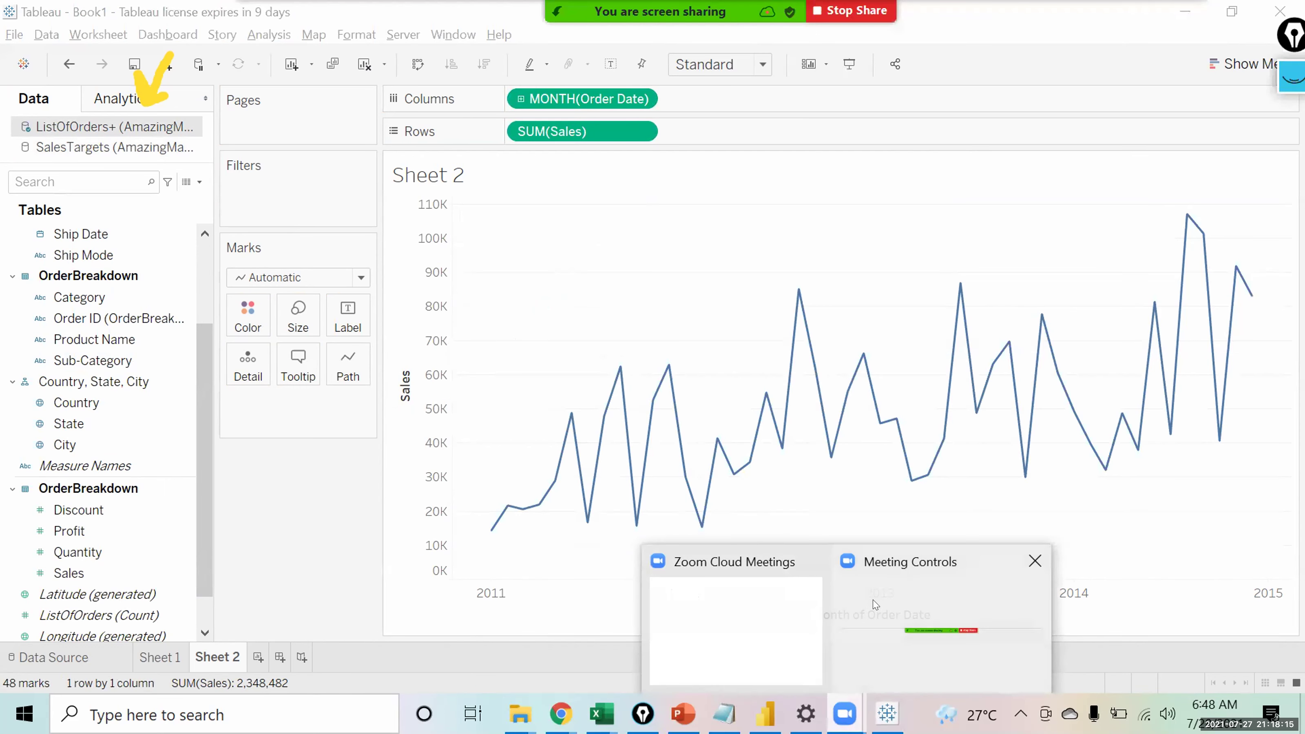
Review the earlier and latest messages in the meeting chat and close the chat window.
left_click(876, 606)
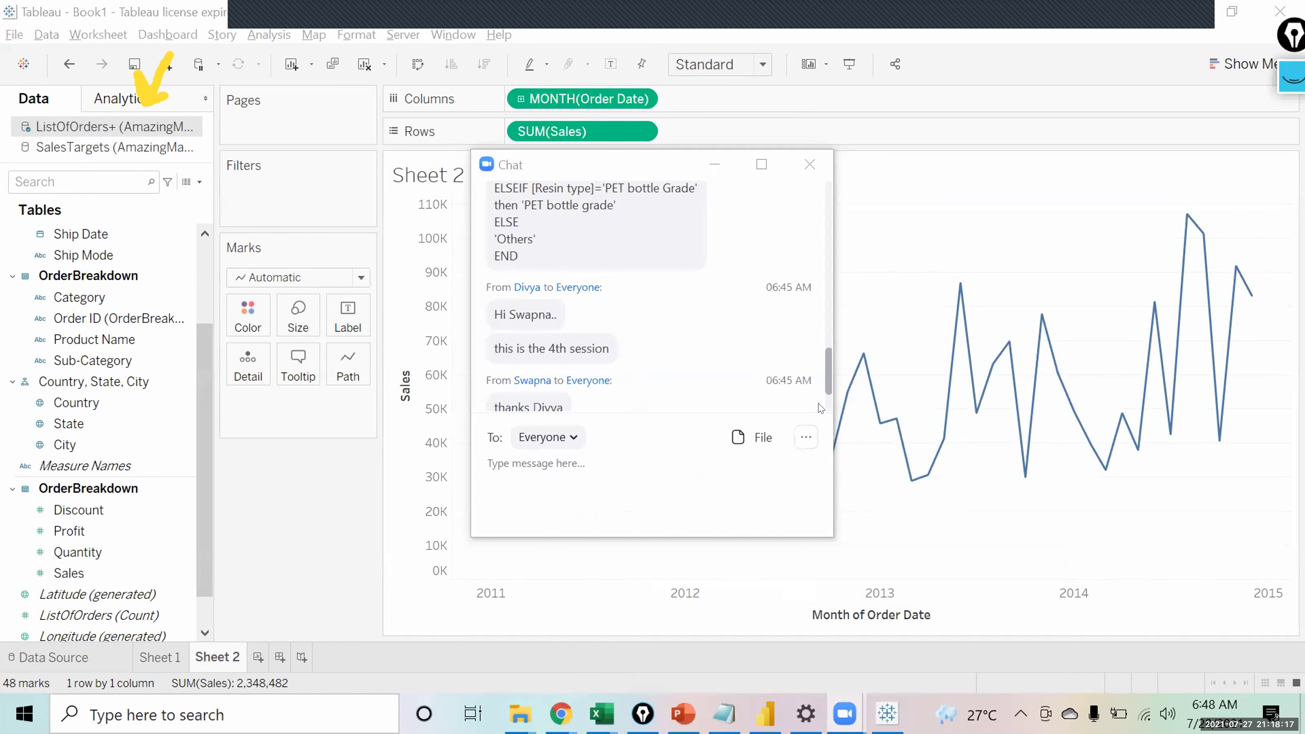
left_click_drag(829, 378, 823, 320)
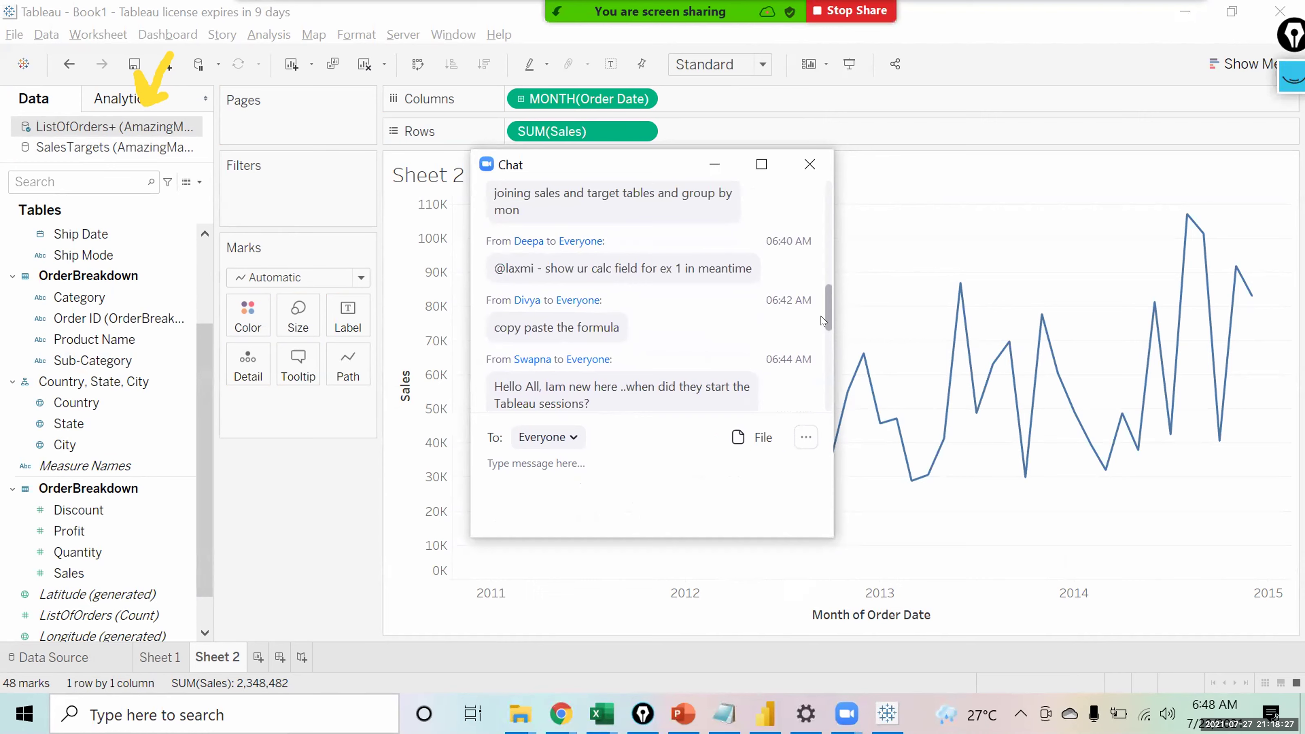
left_click_drag(820, 319, 806, 423)
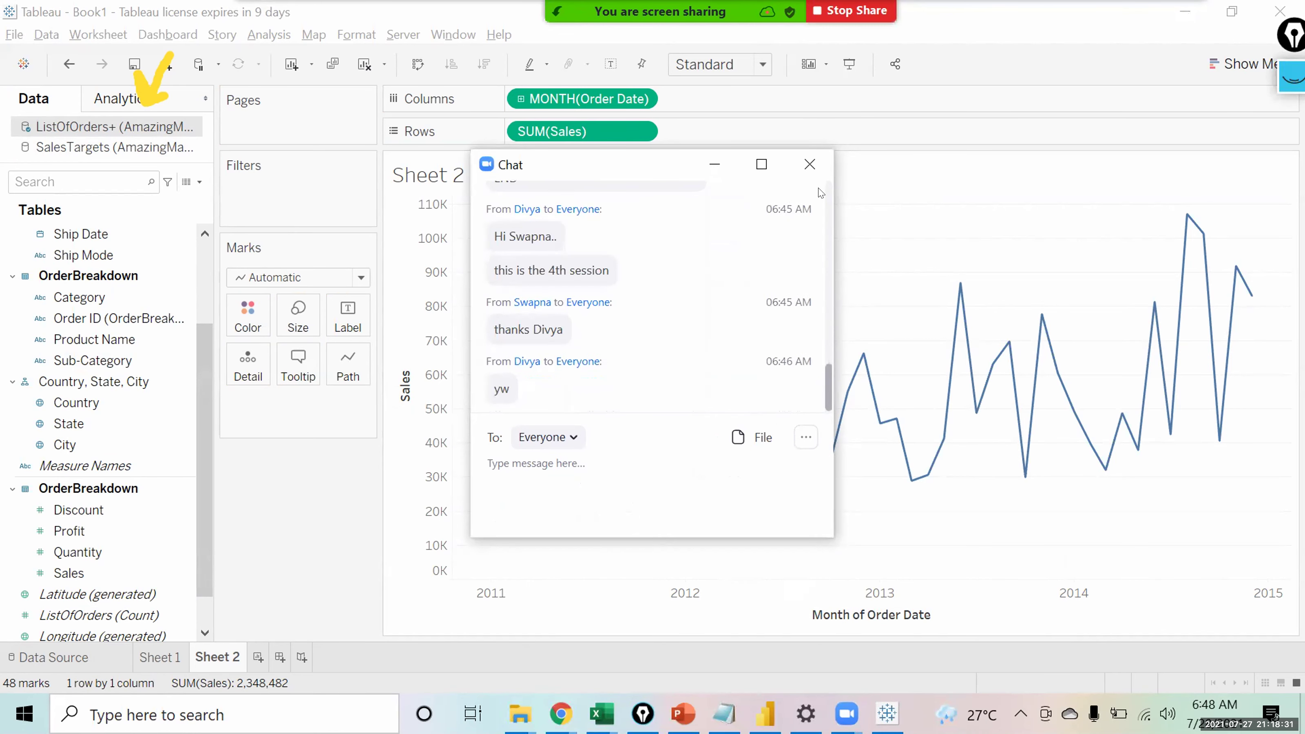
left_click(810, 164)
Add Target from the SalesTargets data source to Rows after Sales.
mouse_move(486, 527)
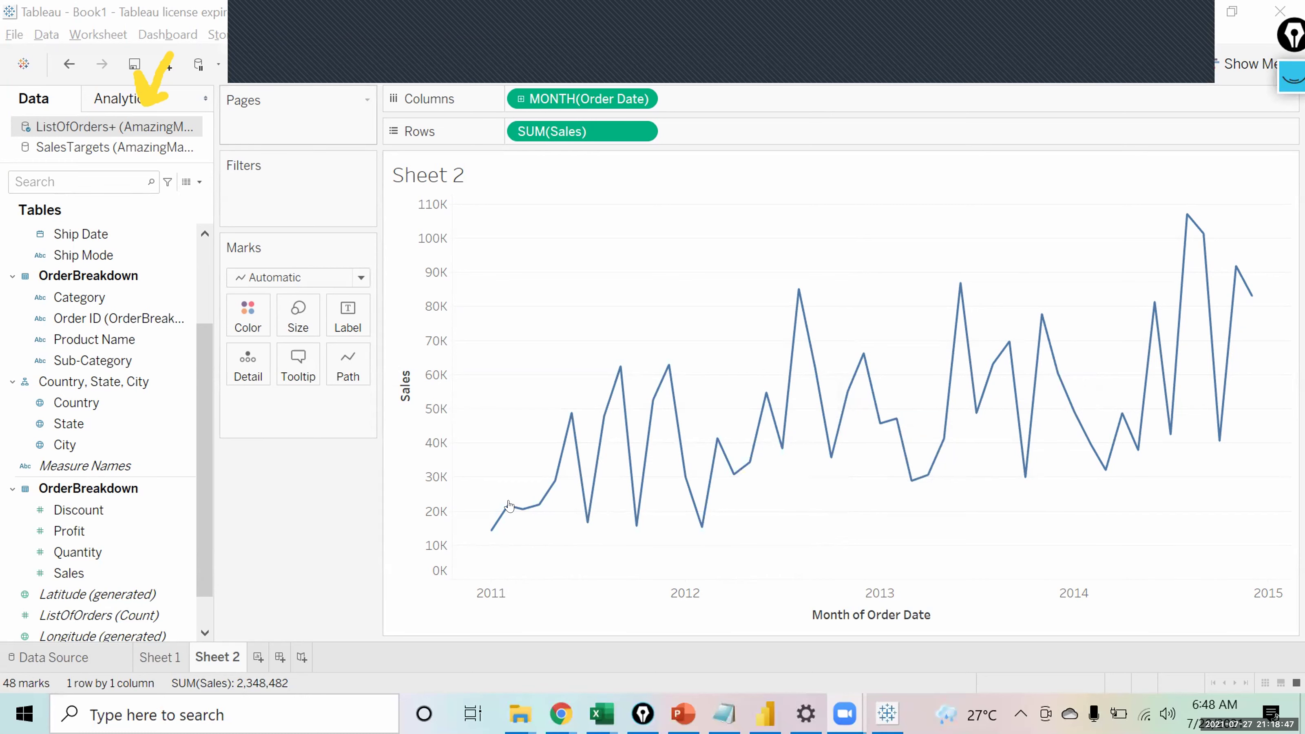
mouse_move(771, 428)
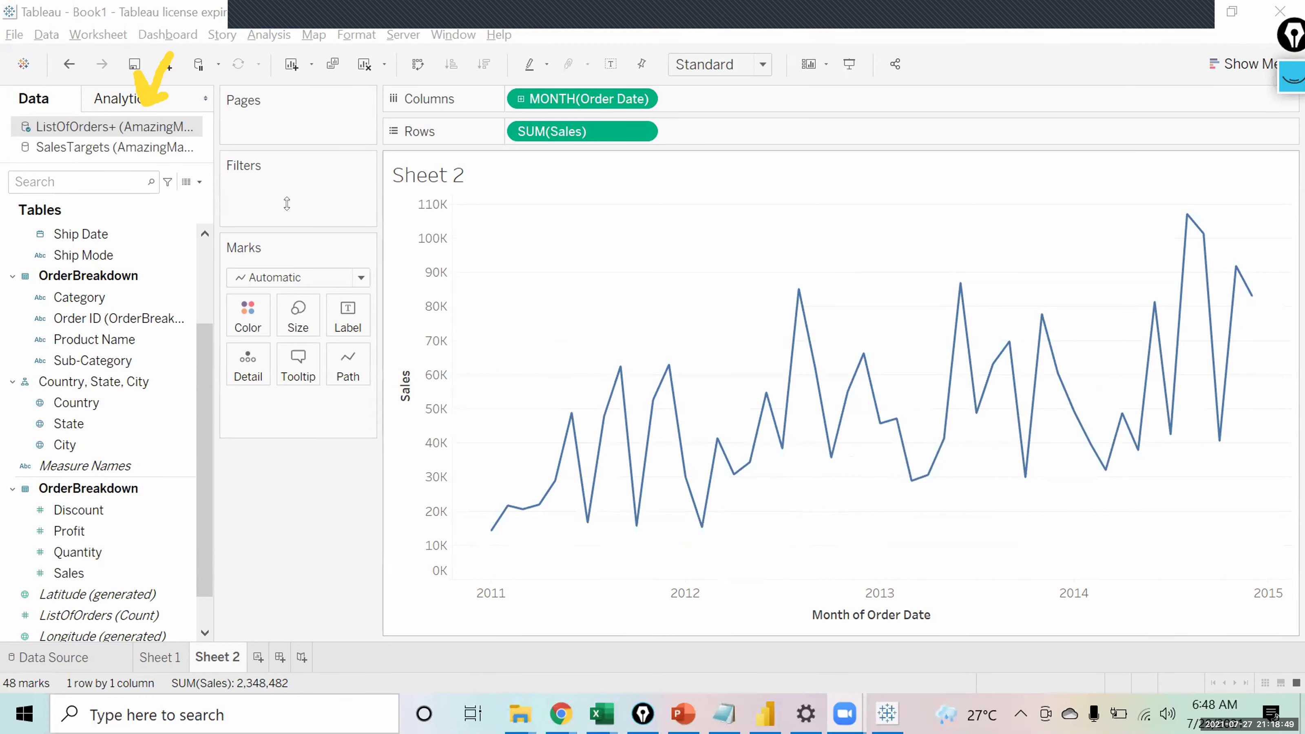
left_click(105, 148)
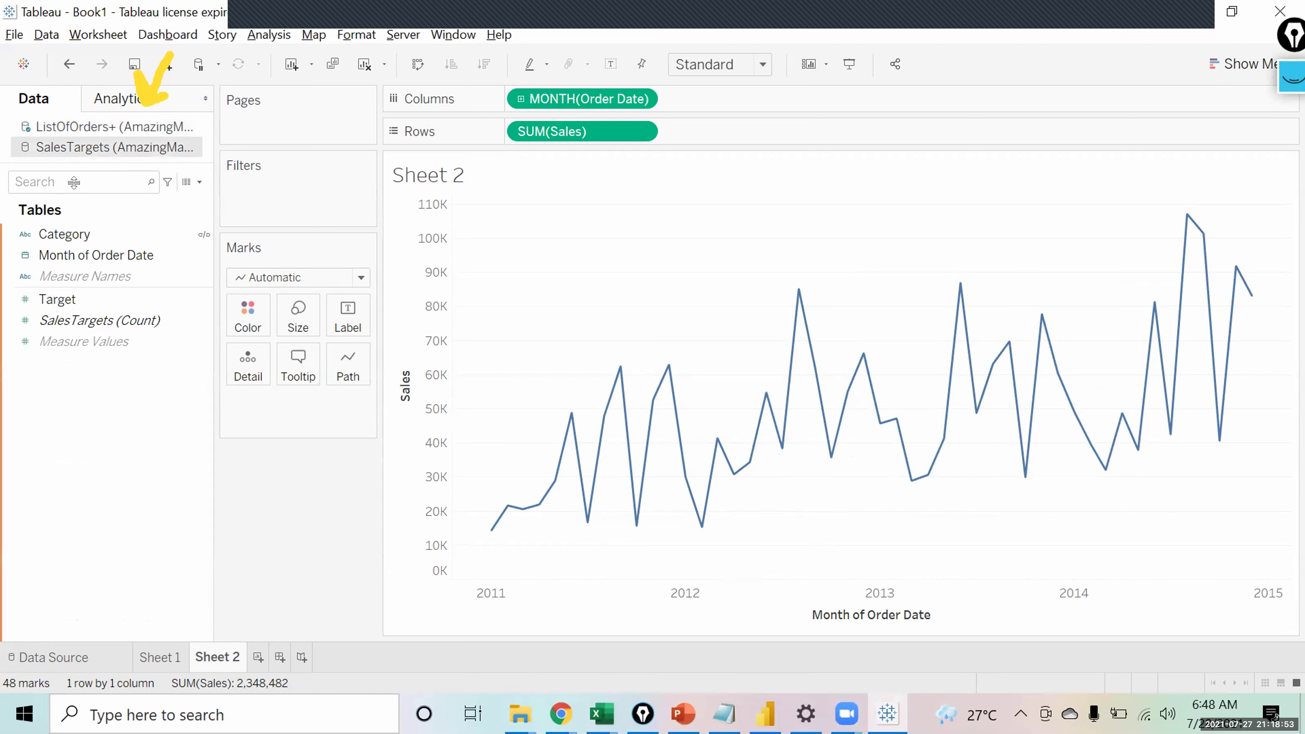
left_click(51, 300)
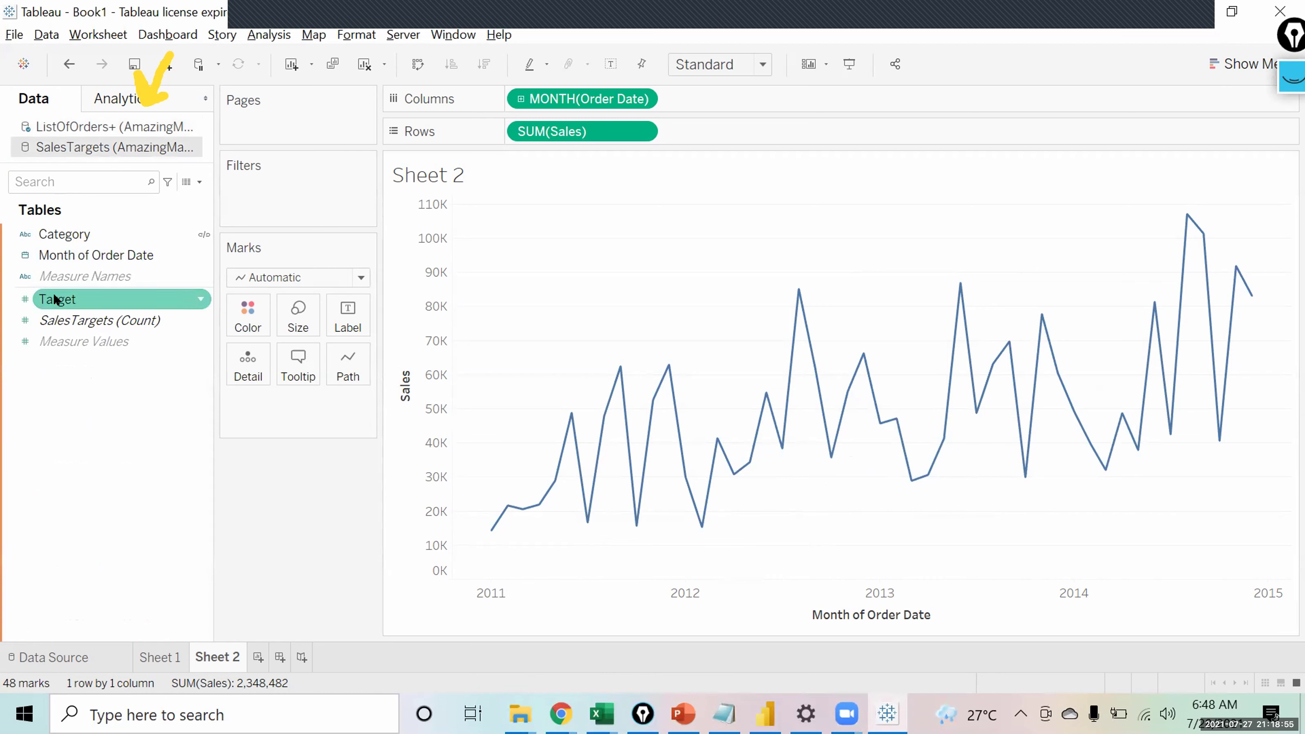
left_click_drag(53, 293, 733, 126)
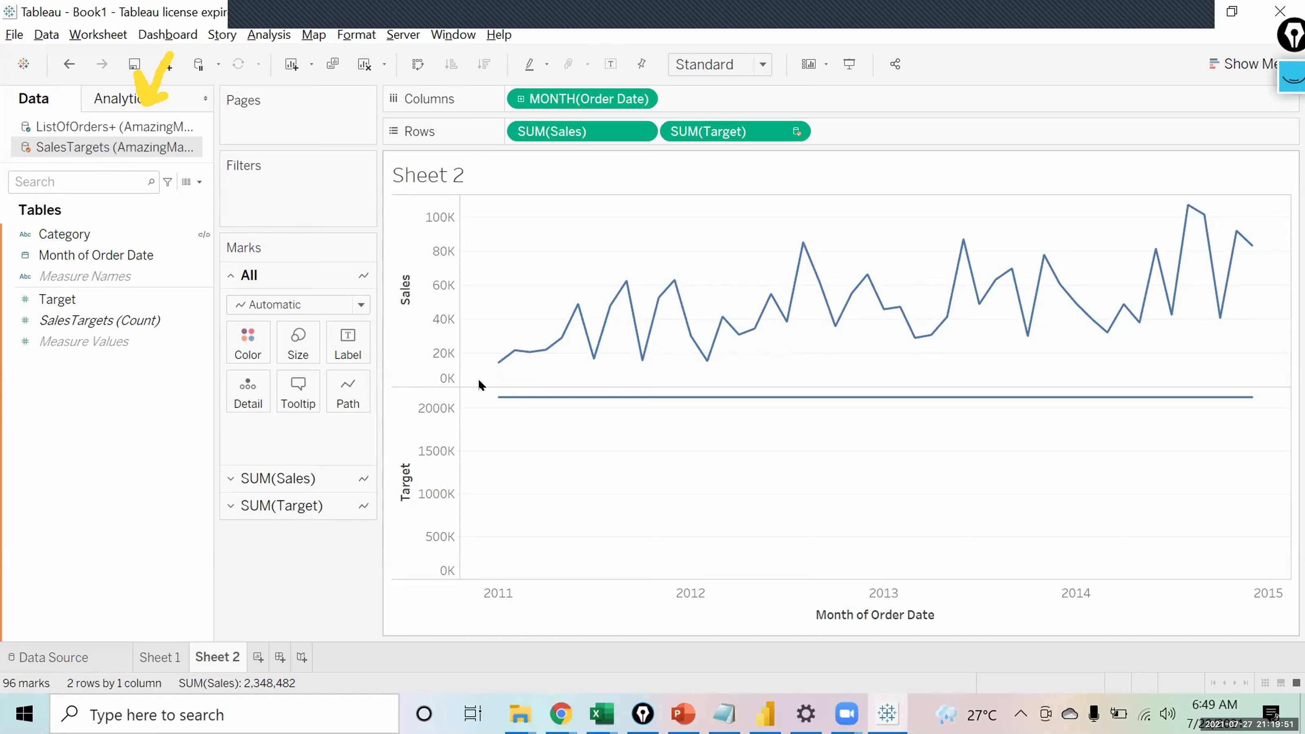
Bracket the two data sources with annotation strokes and view the fields of ListOfOrders+ and SalesTargets again.
mouse_move(499, 395)
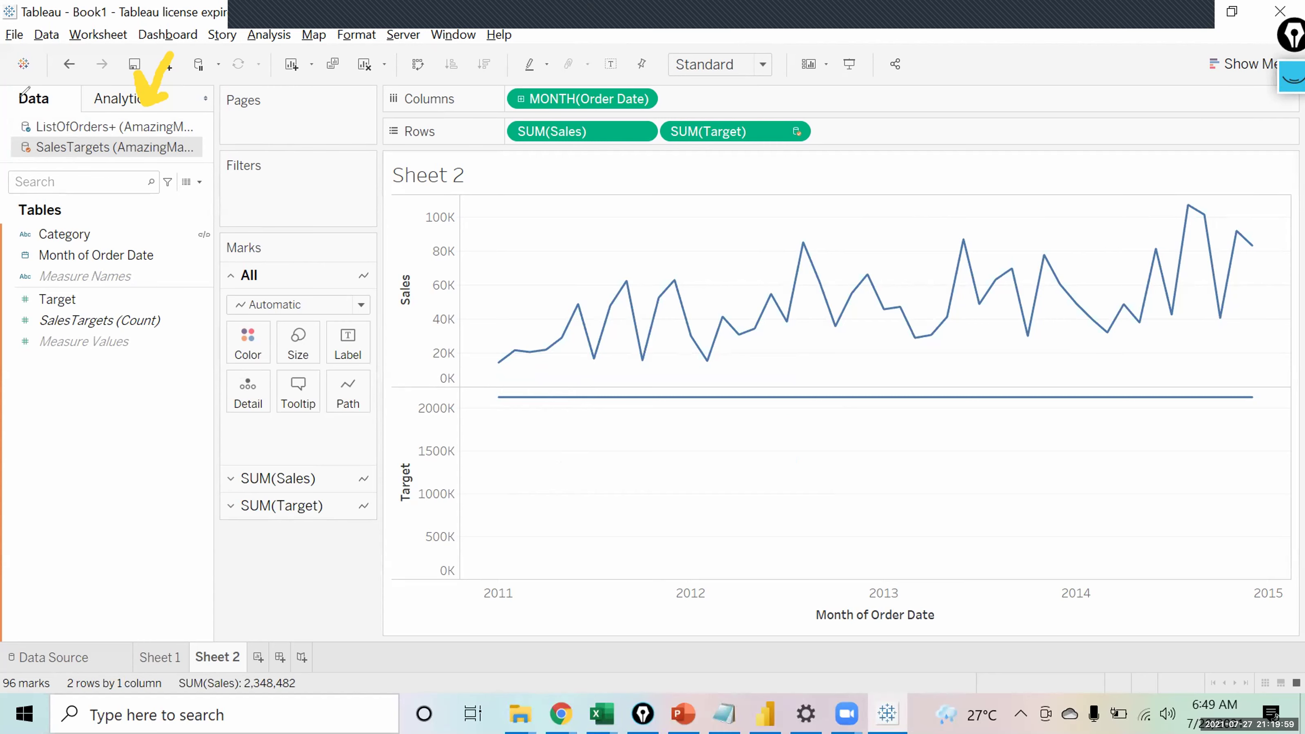
left_click_drag(20, 110, 32, 167)
left_click_drag(197, 118, 208, 183)
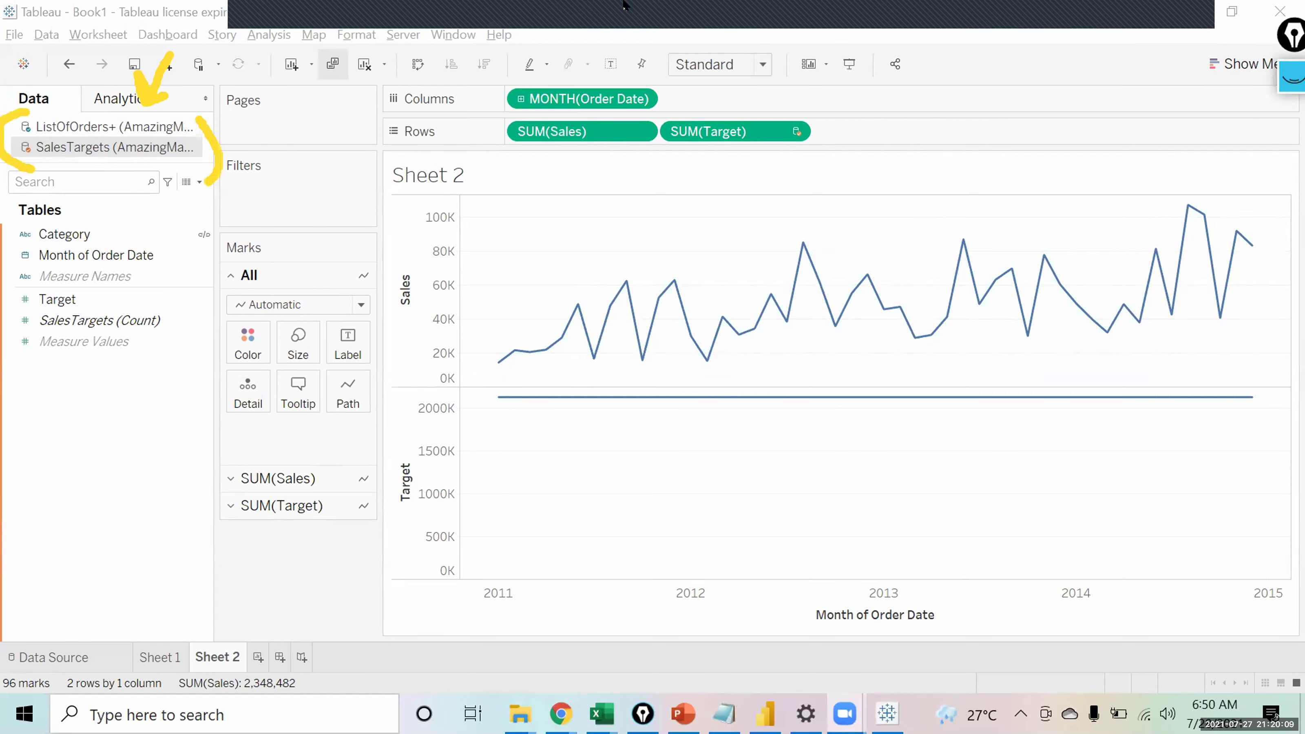
left_click(121, 128)
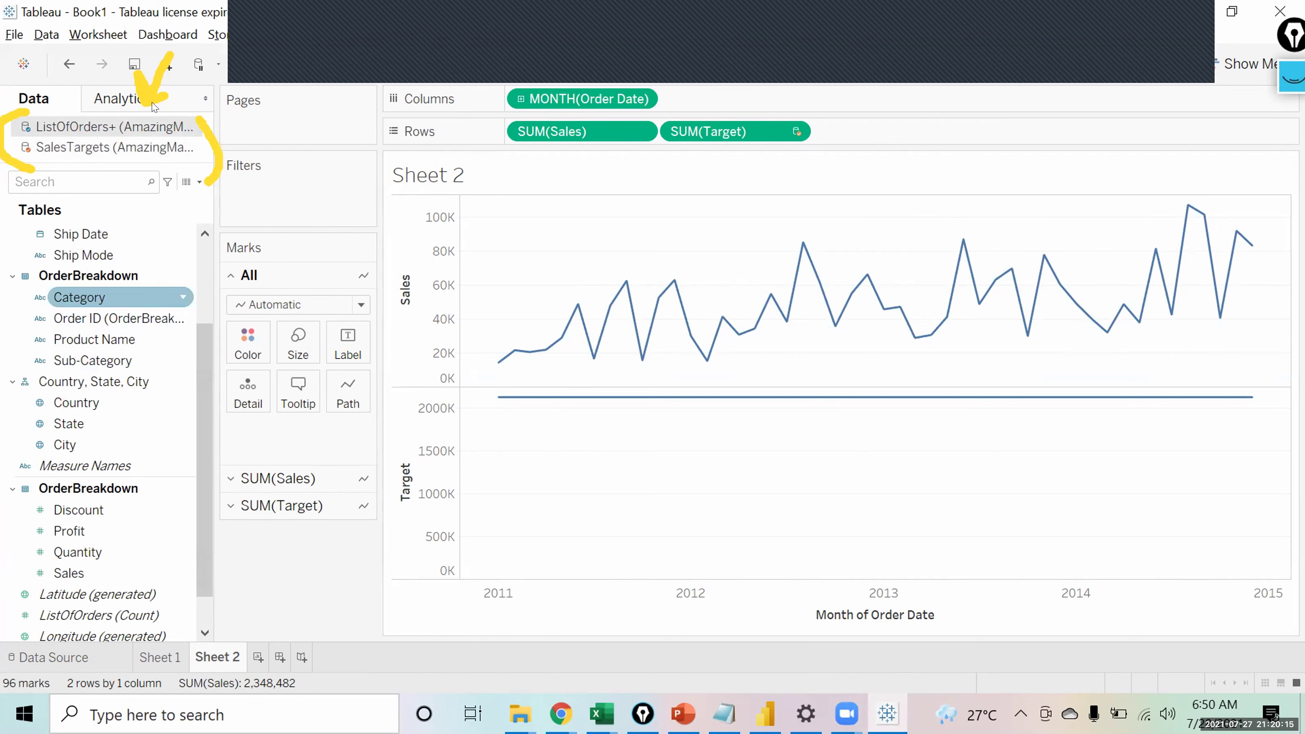
left_click(111, 148)
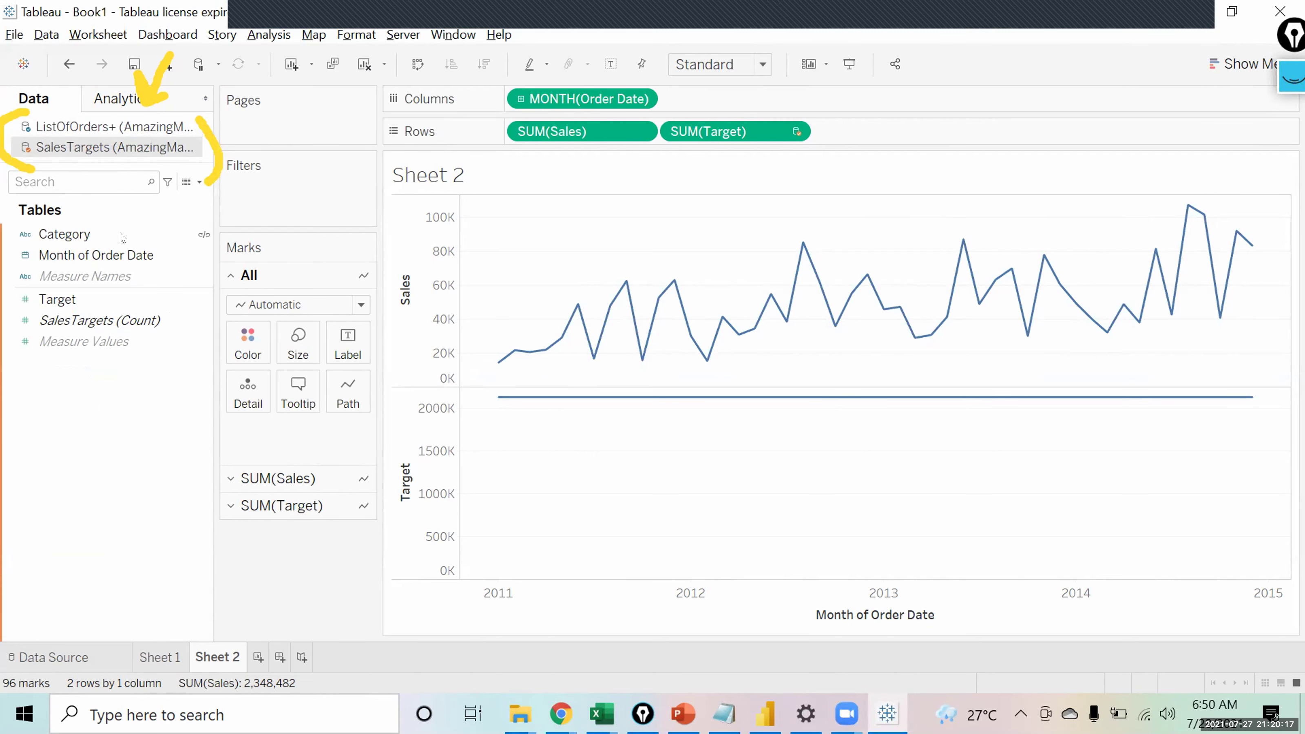
Circle the link icon beside Category, point arrows at it and Month of Order Date, tick ListOfOrders+, and clear all annotations.
left_click(58, 237)
mouse_move(208, 231)
left_mouse_down()
mouse_move(211, 254)
mouse_move(185, 214)
left_mouse_up()
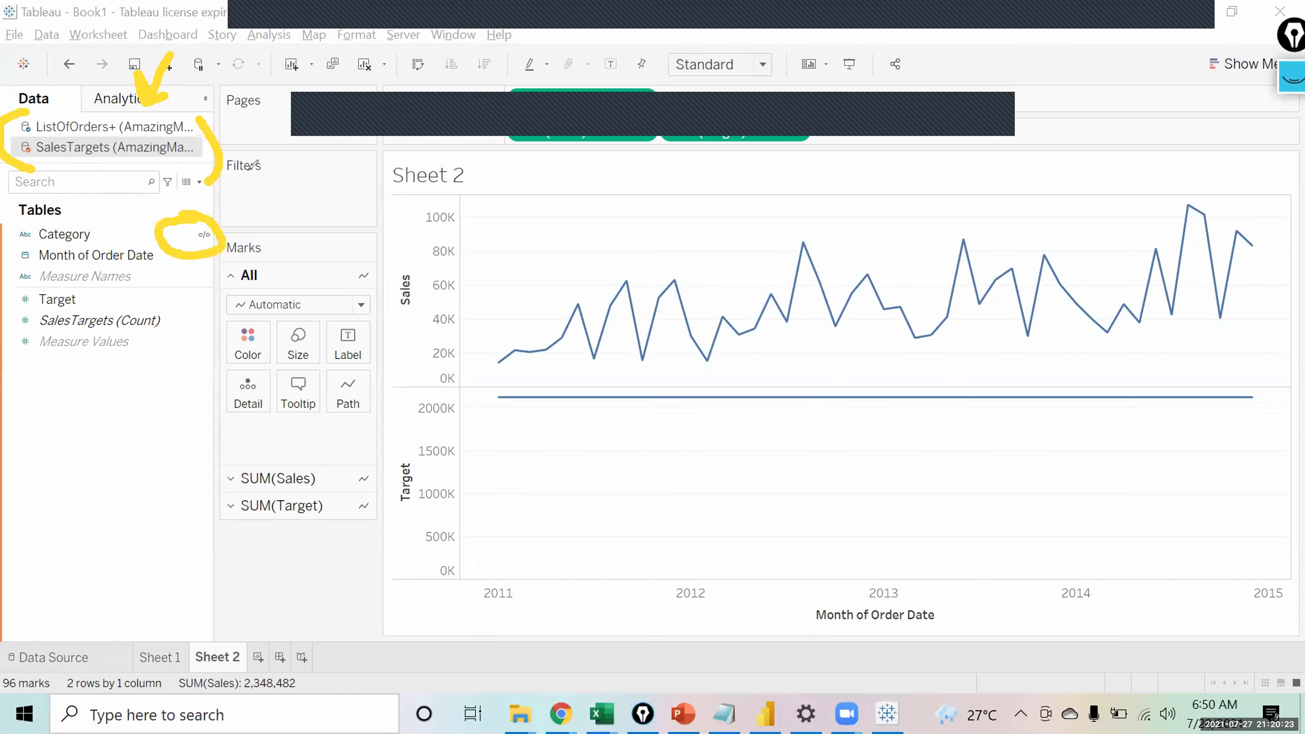
mouse_move(273, 166)
left_mouse_down()
mouse_move(237, 205)
mouse_move(278, 204)
left_mouse_up()
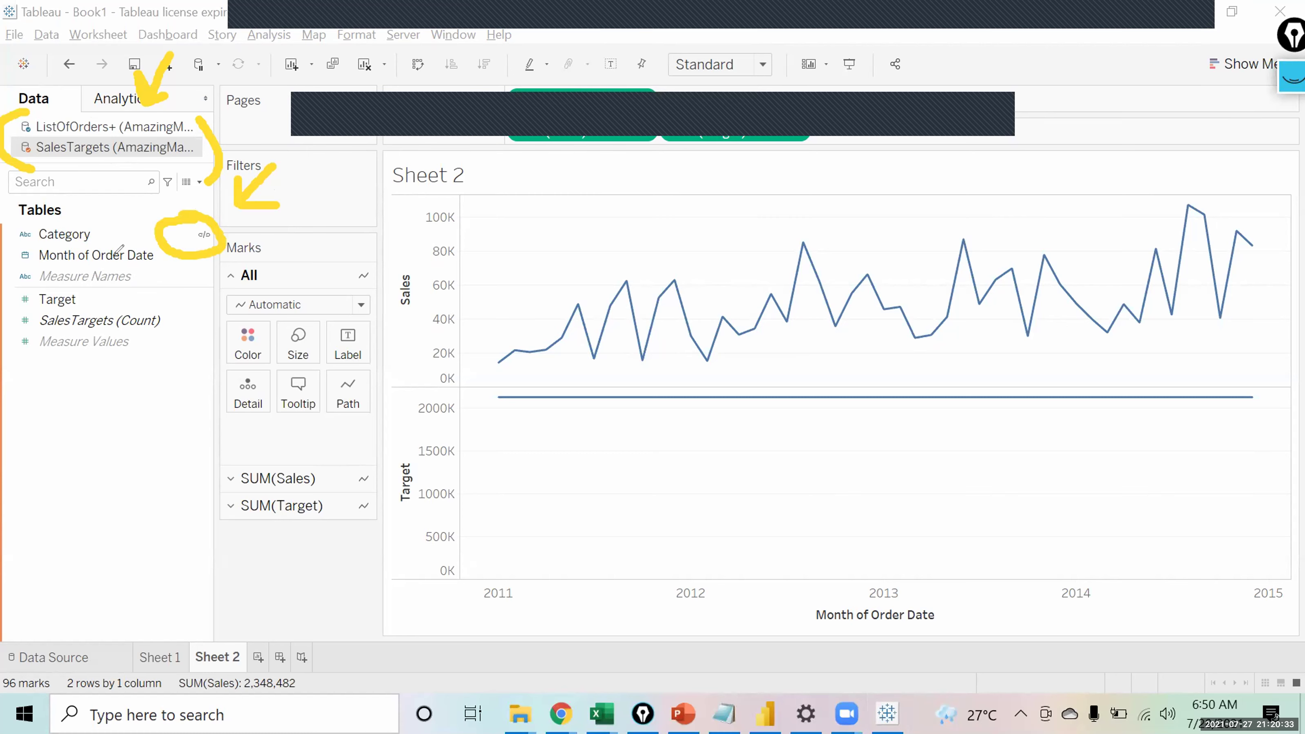
mouse_move(191, 298)
left_mouse_down()
mouse_move(115, 252)
mouse_move(134, 284)
mouse_move(145, 246)
left_mouse_up()
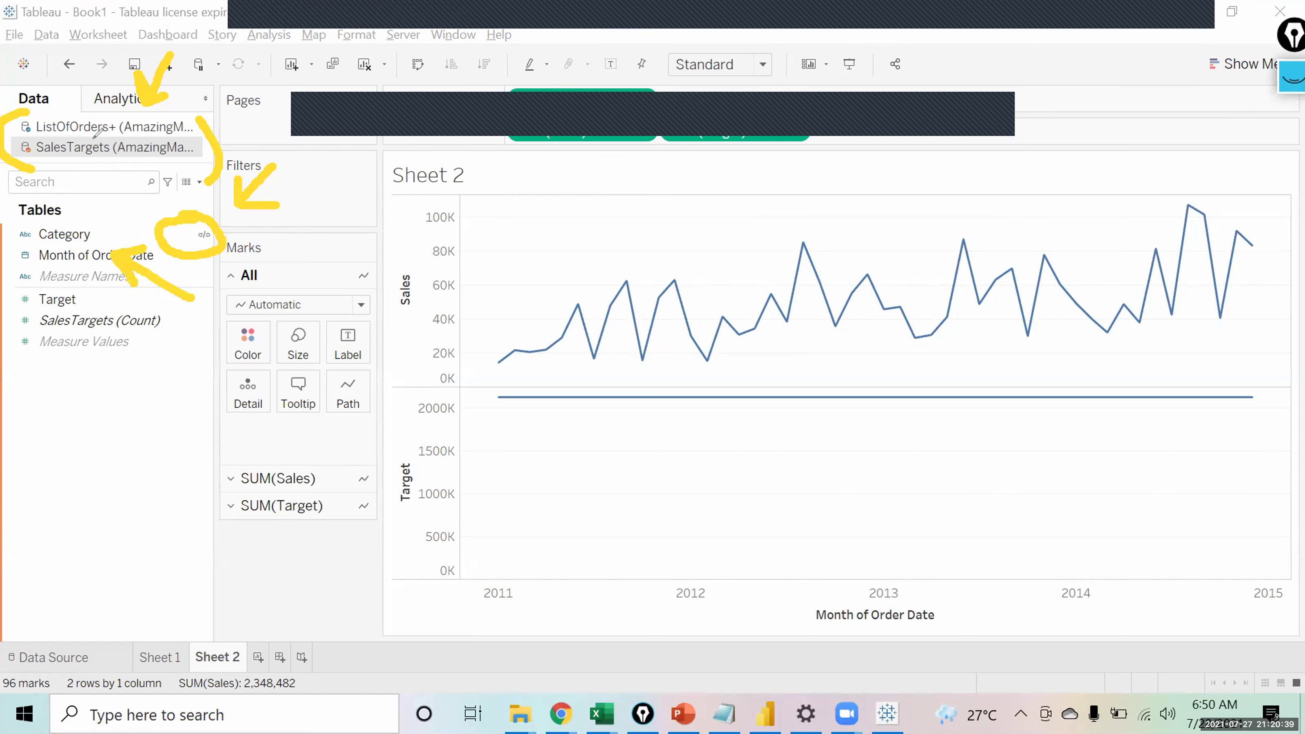
left_click_drag(92, 131, 108, 79)
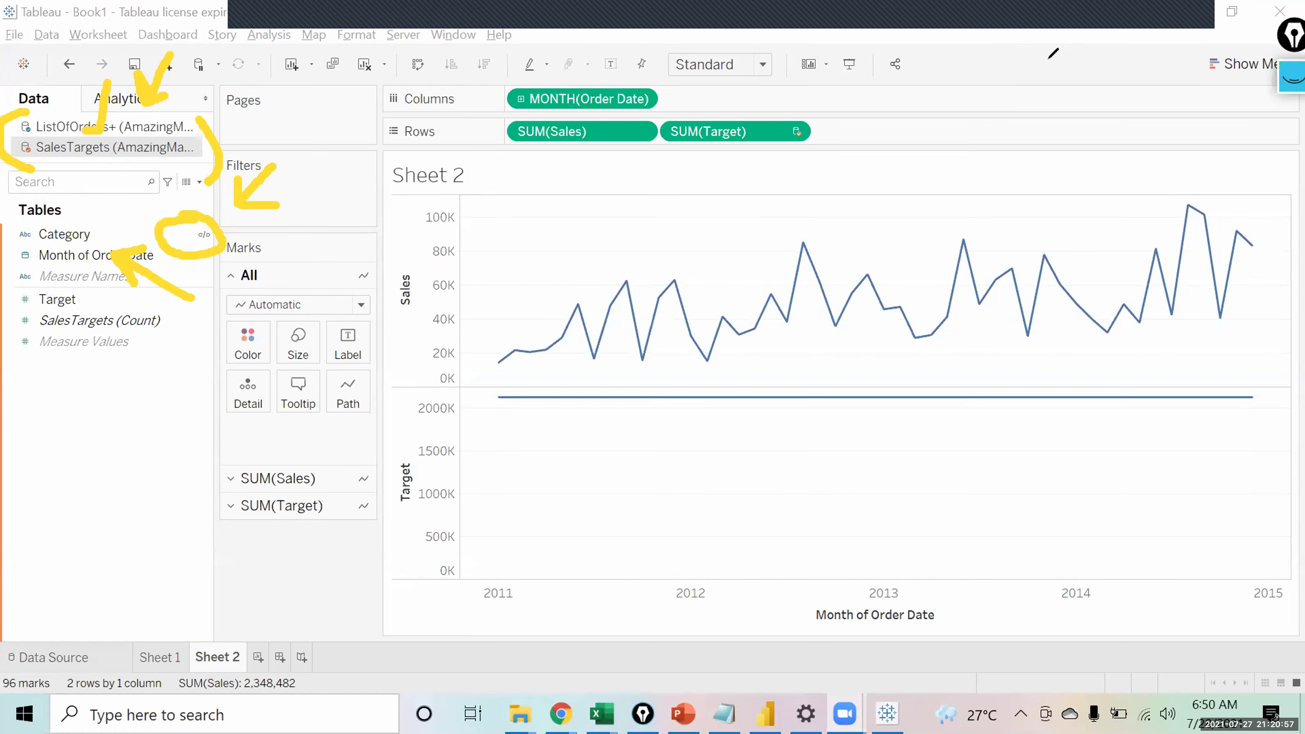
key("Escape")
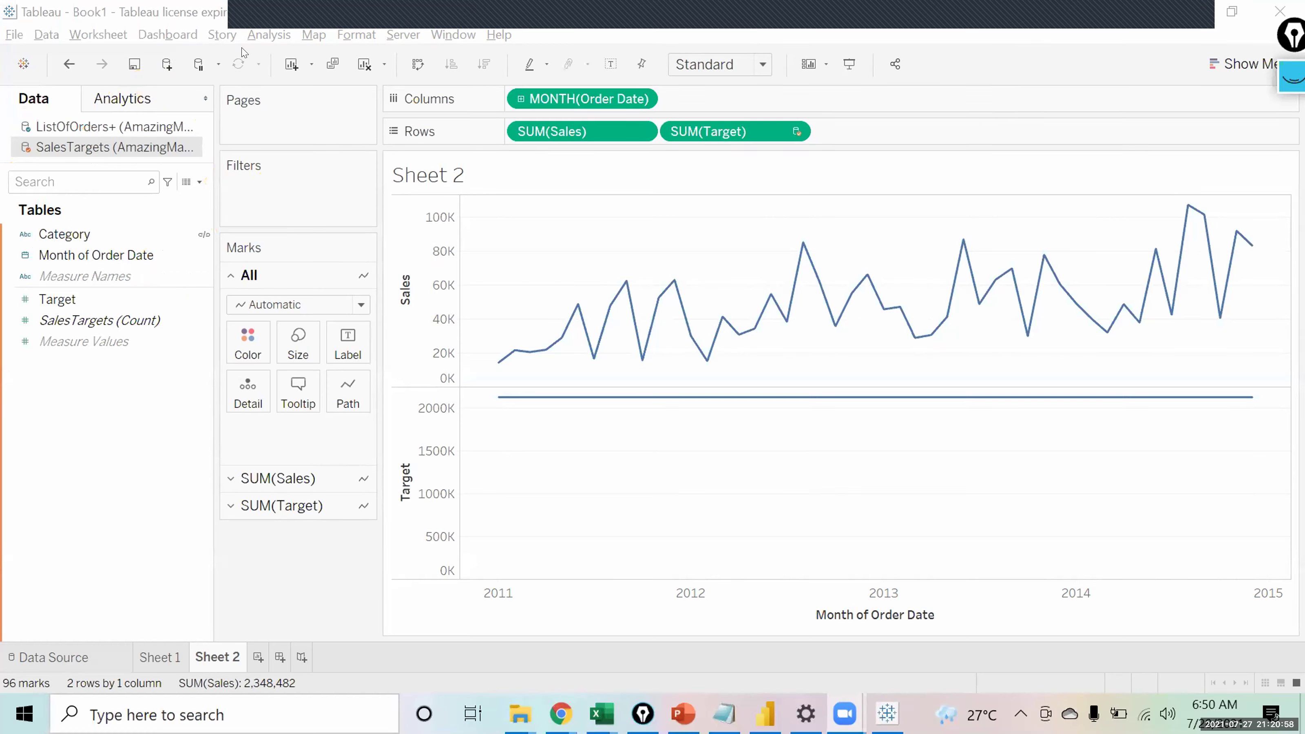
Open the blend relationships between ListOfOrders+ and SalesTargets and compare the Custom and Automatic options.
left_click(90, 40)
left_click(54, 35)
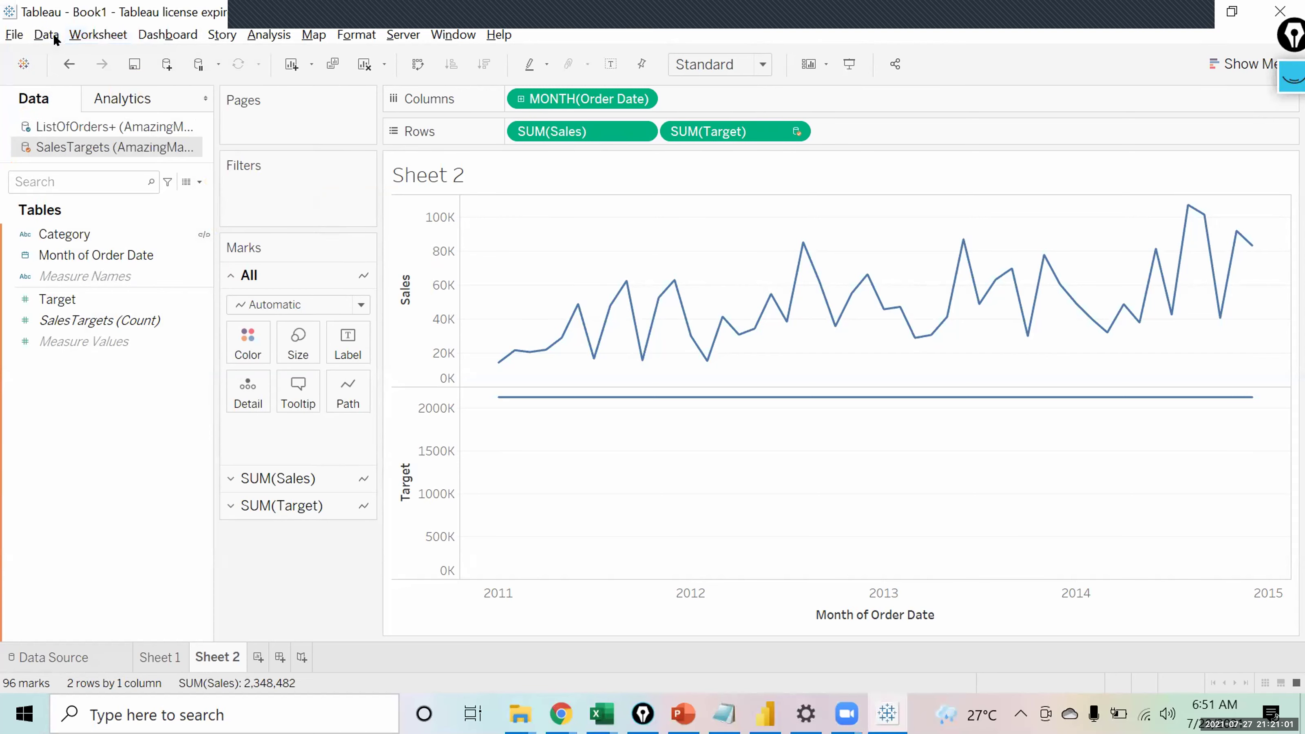
left_click(53, 35)
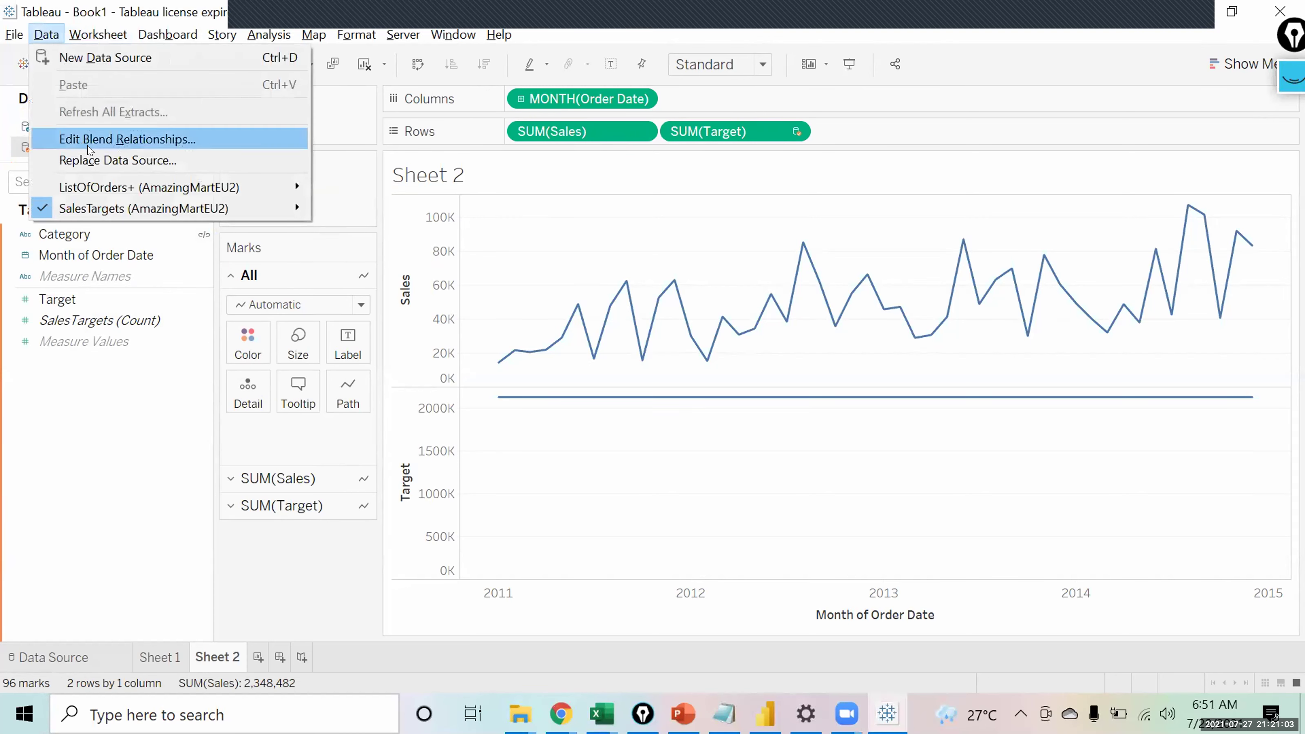
left_click(100, 140)
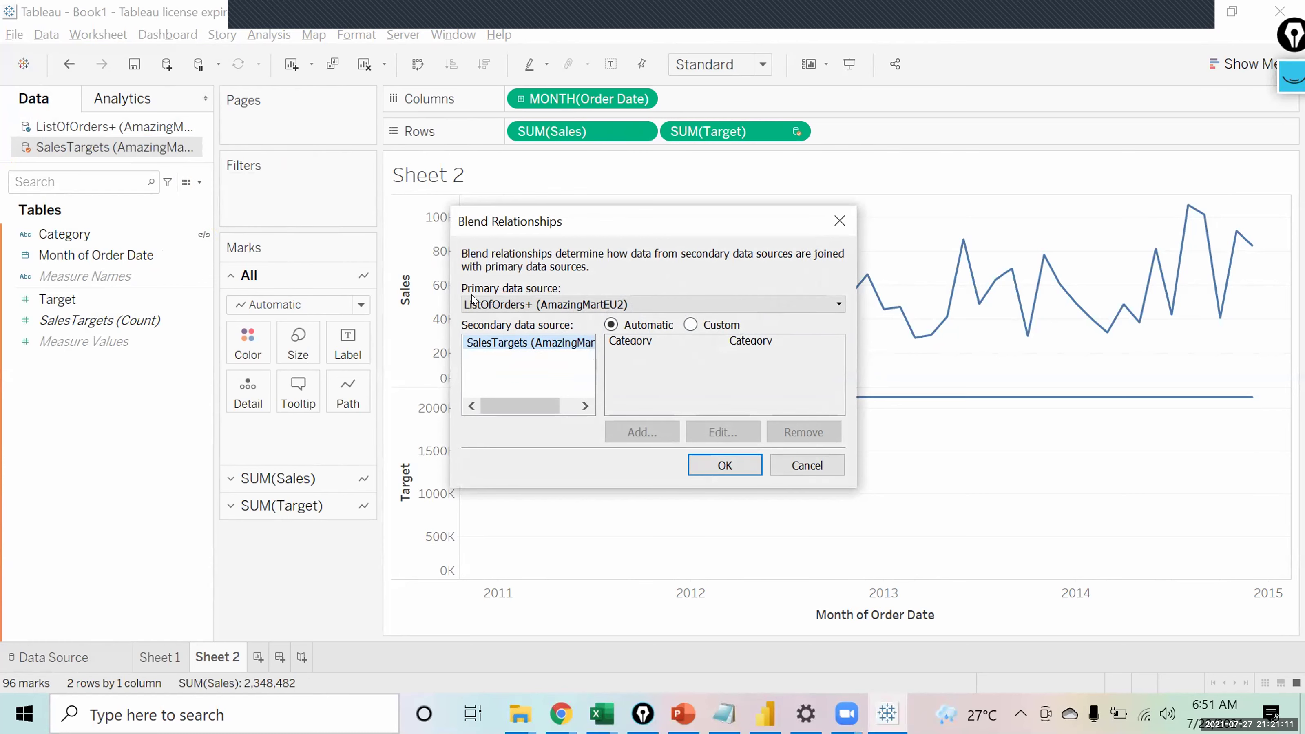
left_click(690, 325)
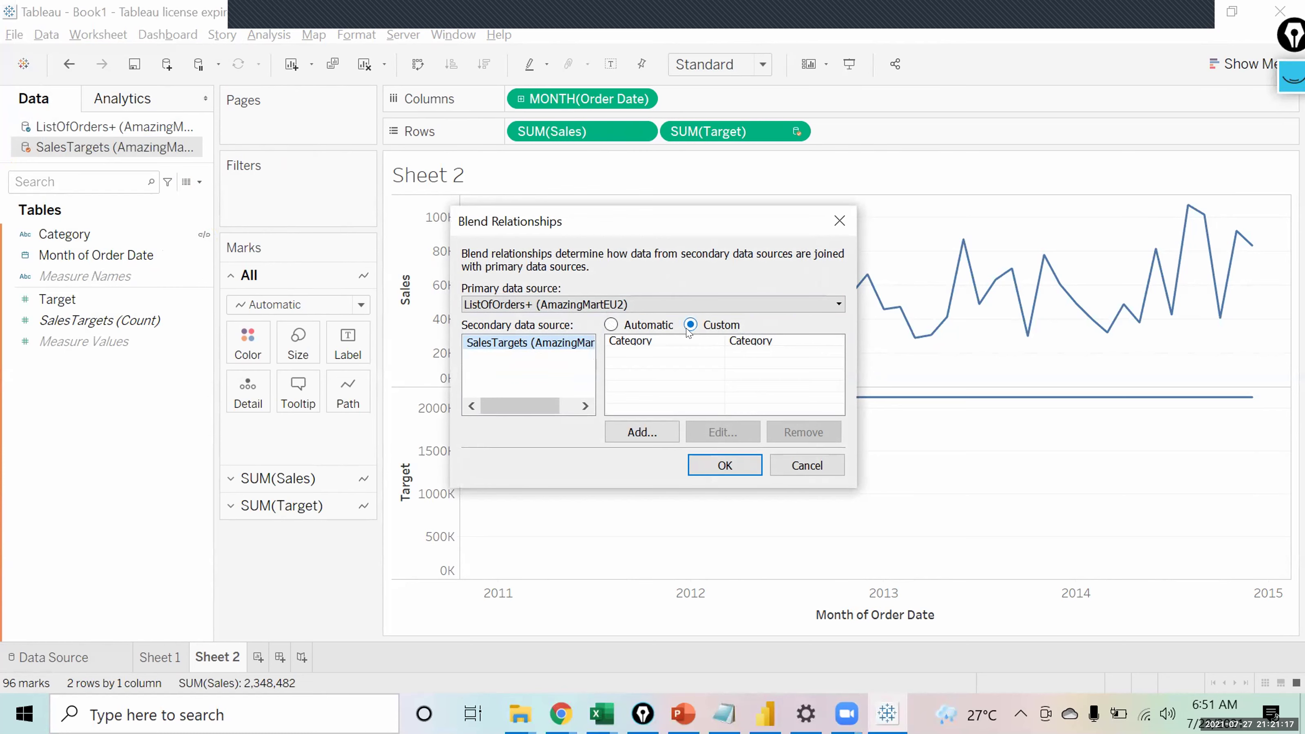
left_click(611, 325)
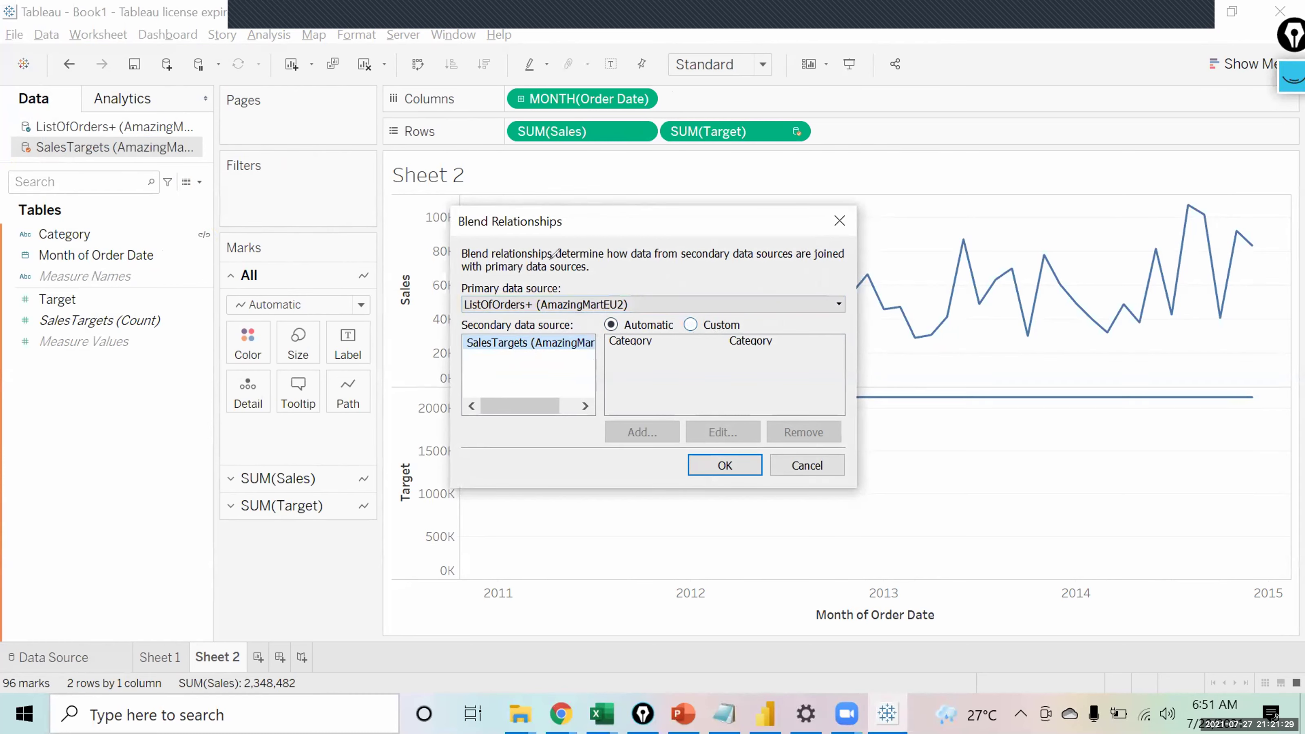
Circle the primary and secondary data sources in the Blend Relationships dialog with annotation strokes.
mouse_move(445, 272)
left_mouse_down()
mouse_move(514, 321)
mouse_move(521, 251)
left_mouse_up()
mouse_move(544, 293)
left_mouse_down()
mouse_move(460, 314)
mouse_move(483, 381)
left_mouse_up()
left_click_drag(572, 328, 557, 306)
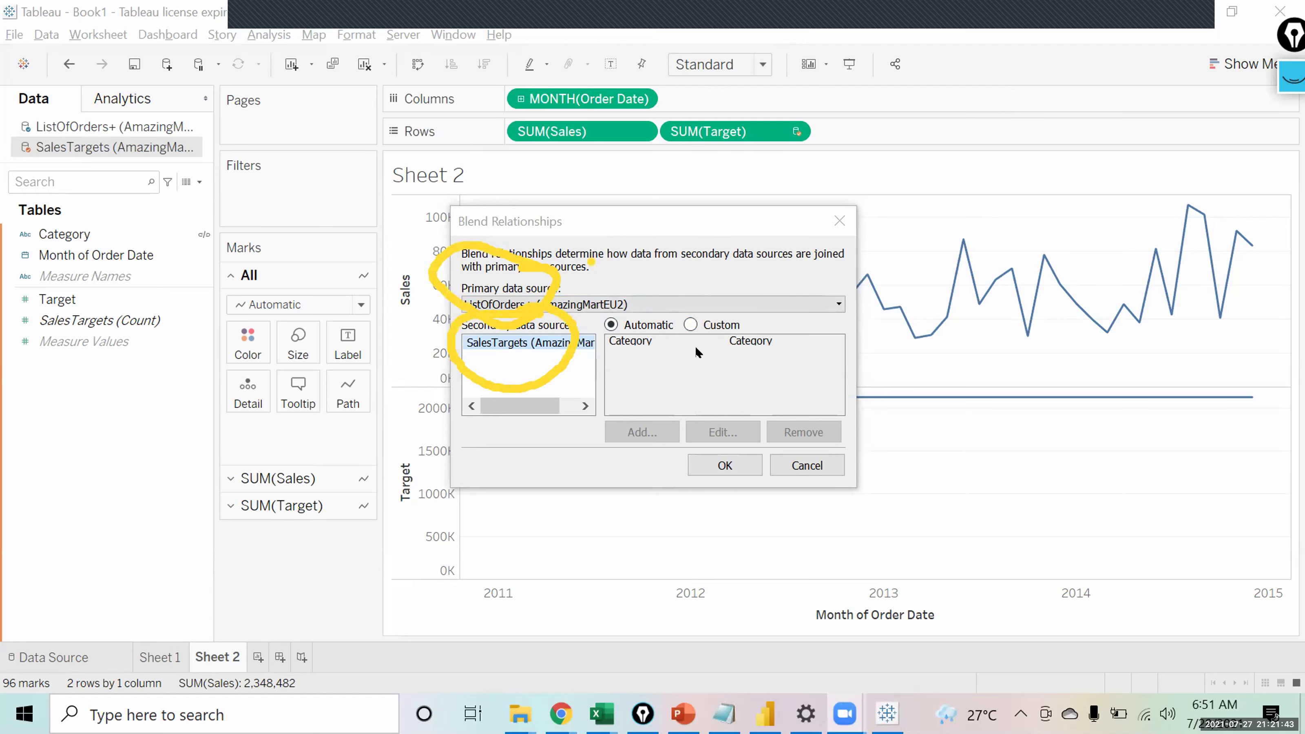
Try a Custom blend relationship that maps YEAR(Order Date) to YEAR(Month of Order Date).
left_click(690, 326)
left_click(642, 432)
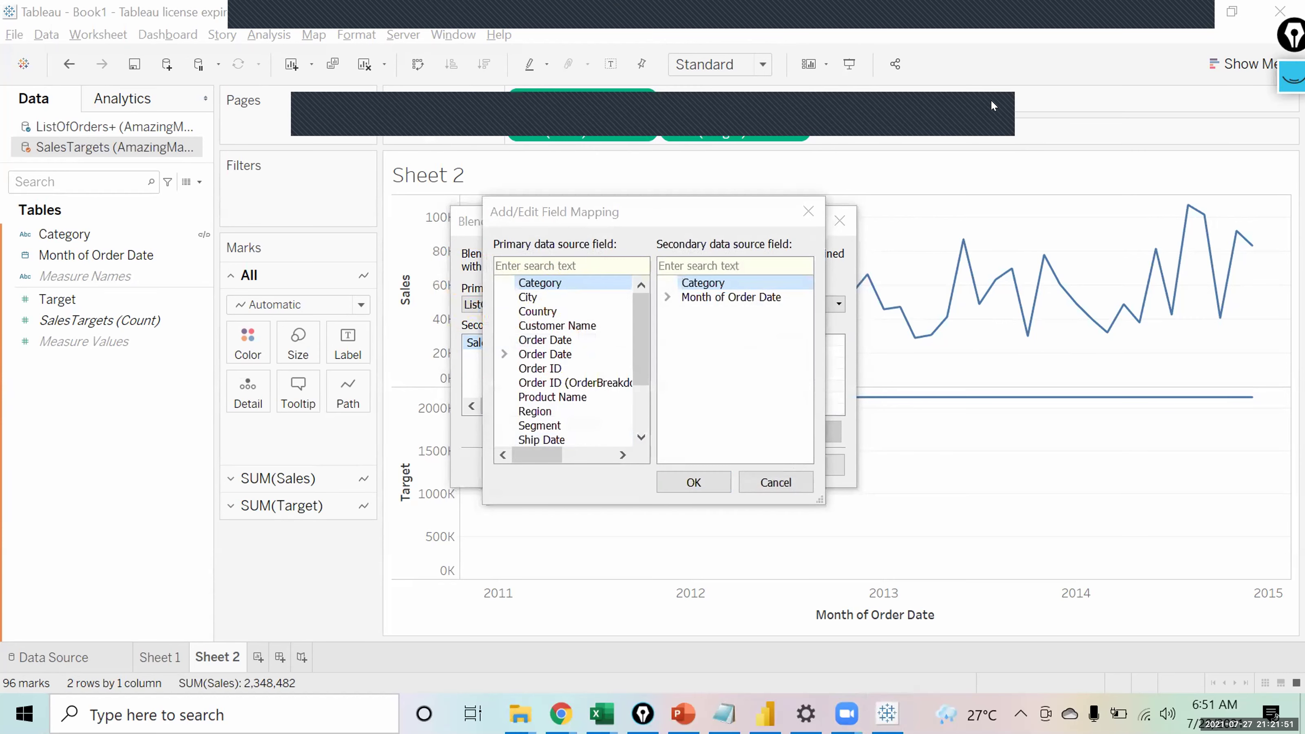
left_click(991, 101)
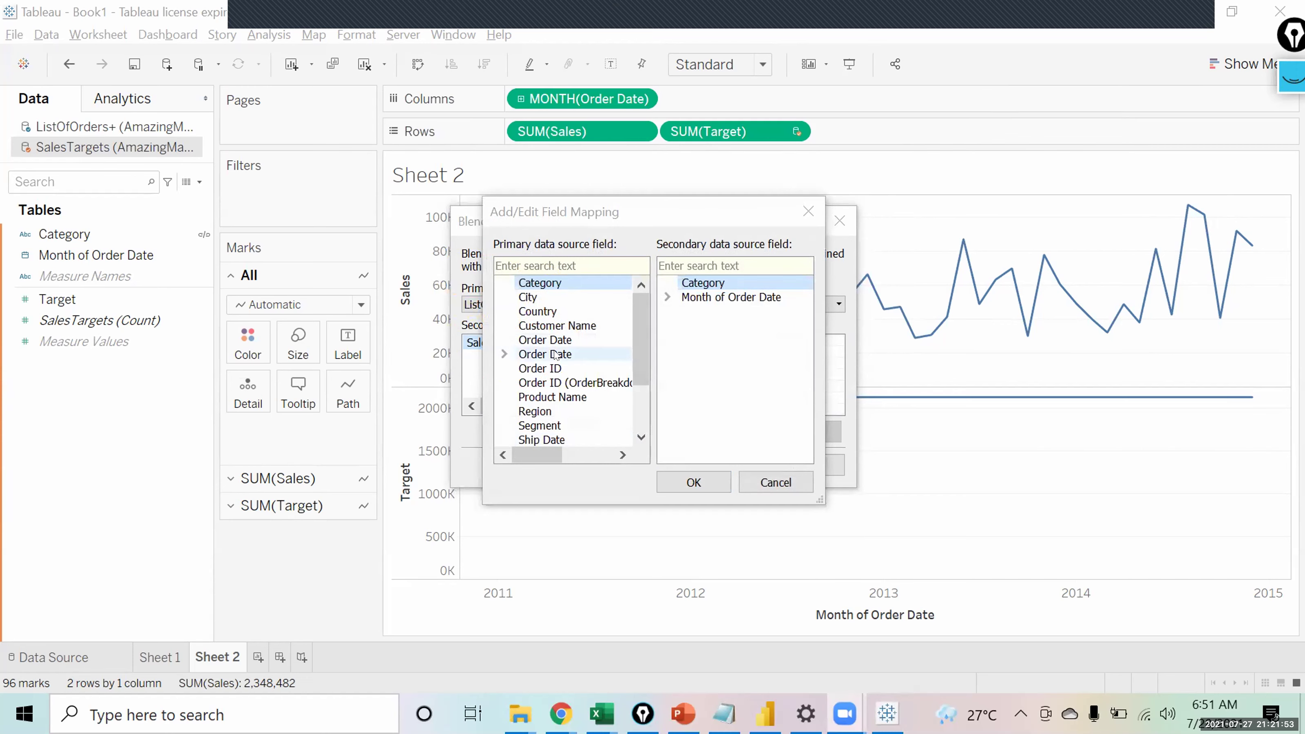
left_click(504, 354)
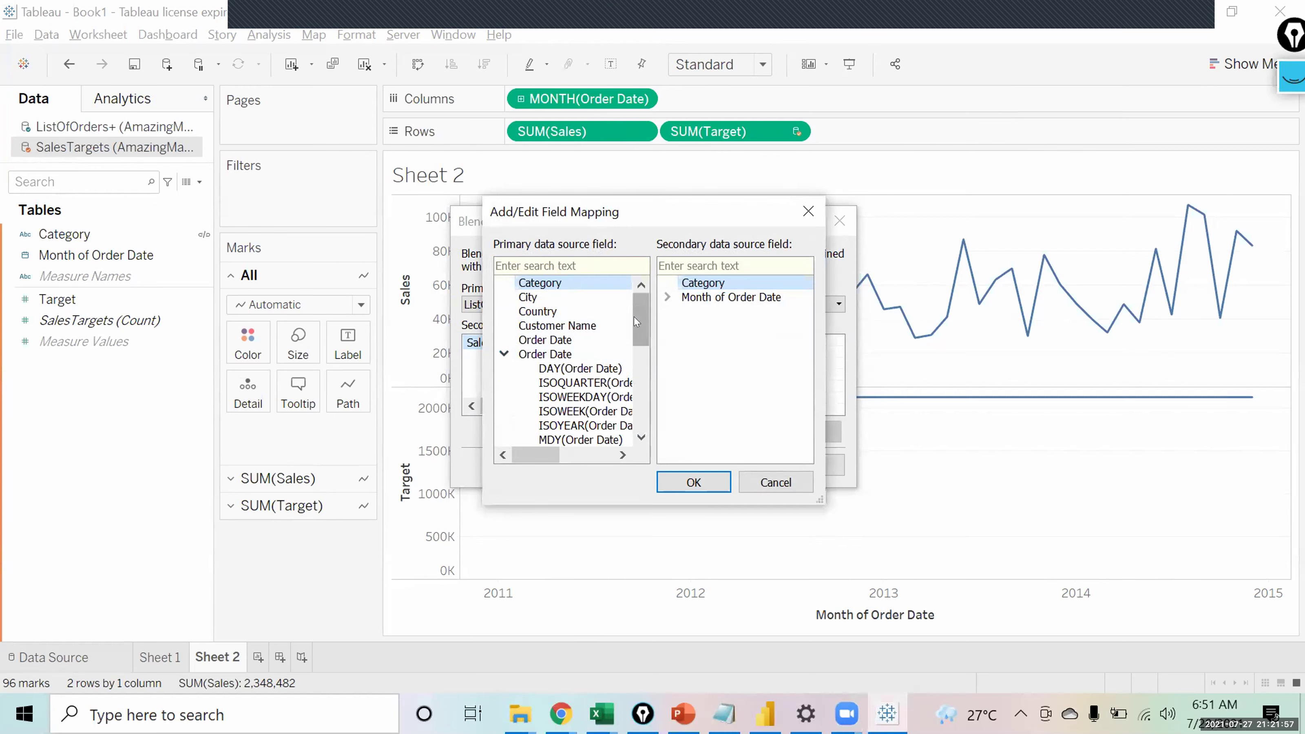
left_click_drag(636, 321, 636, 347)
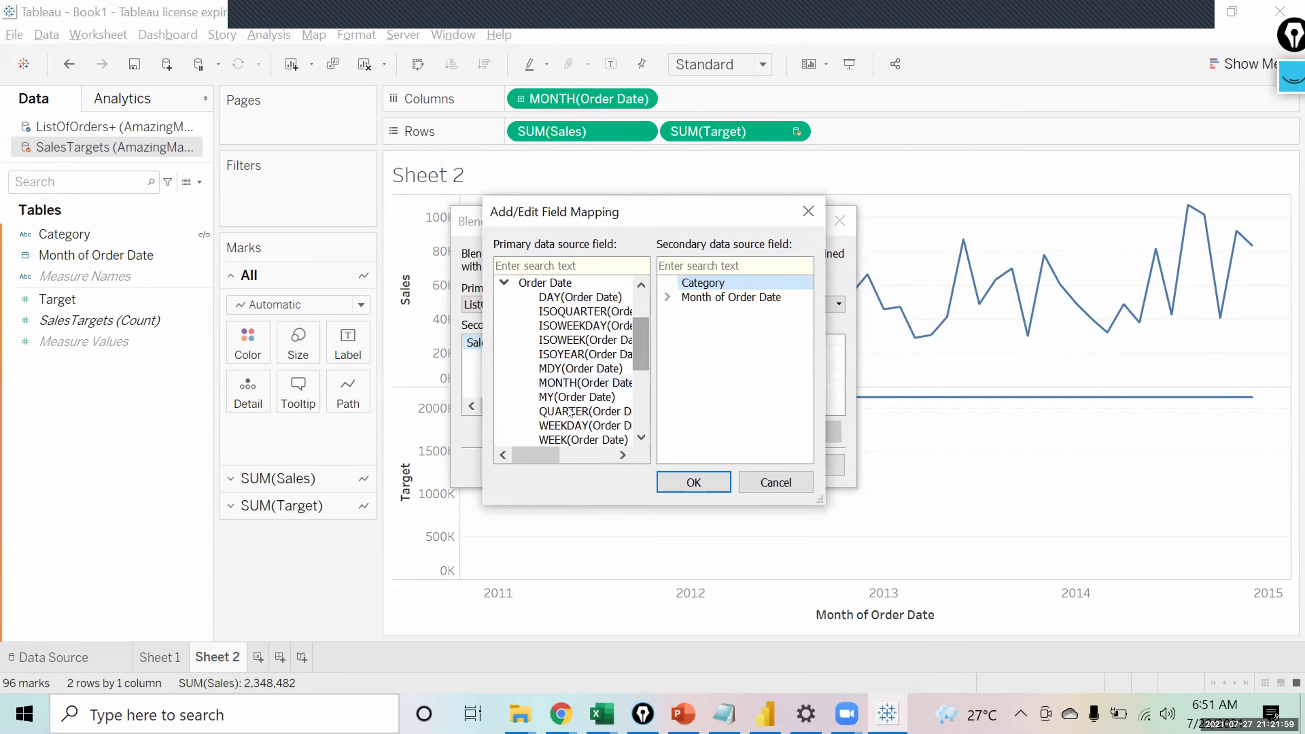
left_click_drag(637, 325, 636, 349)
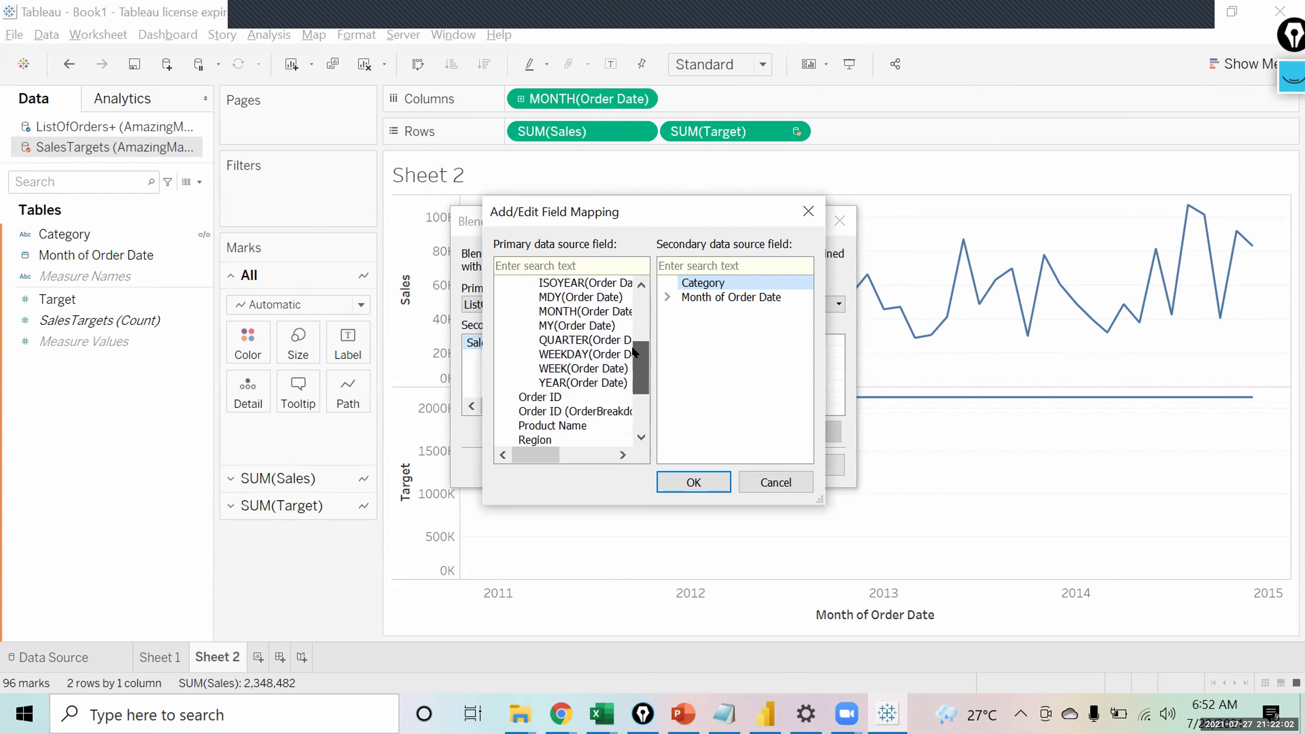
left_click(580, 383)
left_click(667, 297)
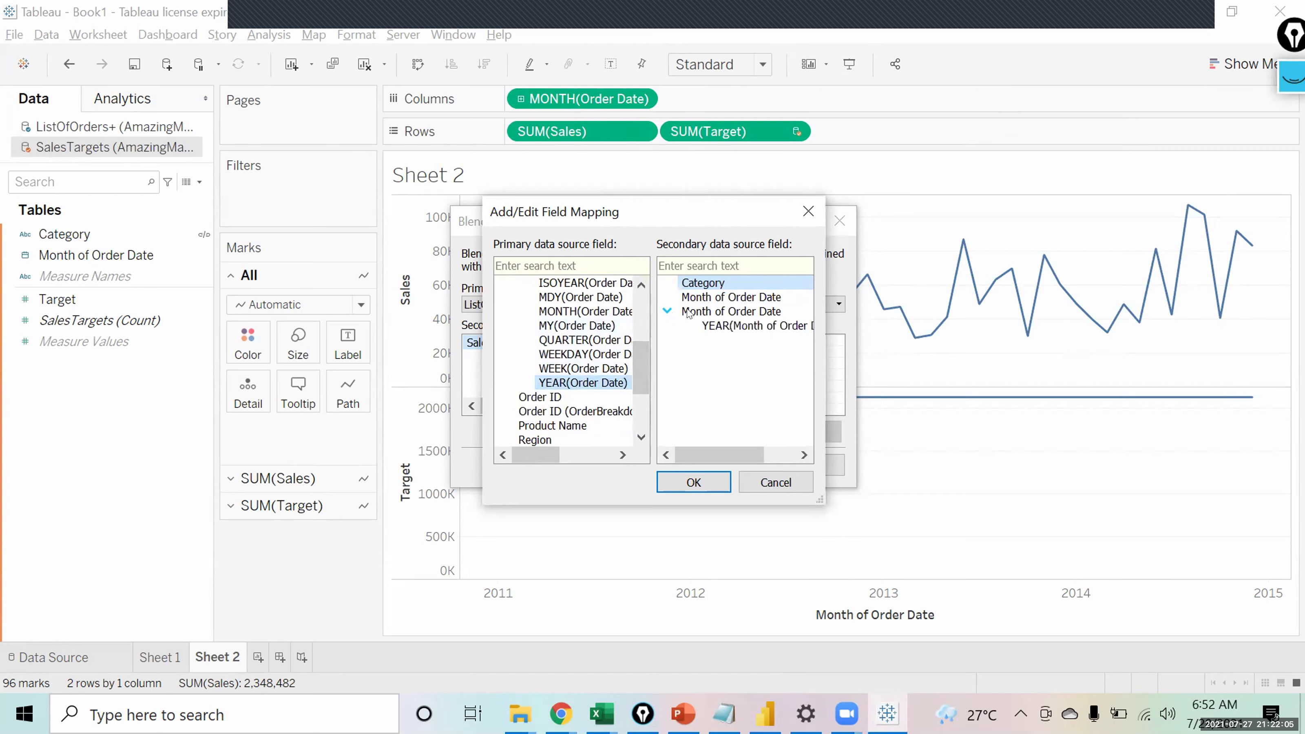
left_click(742, 330)
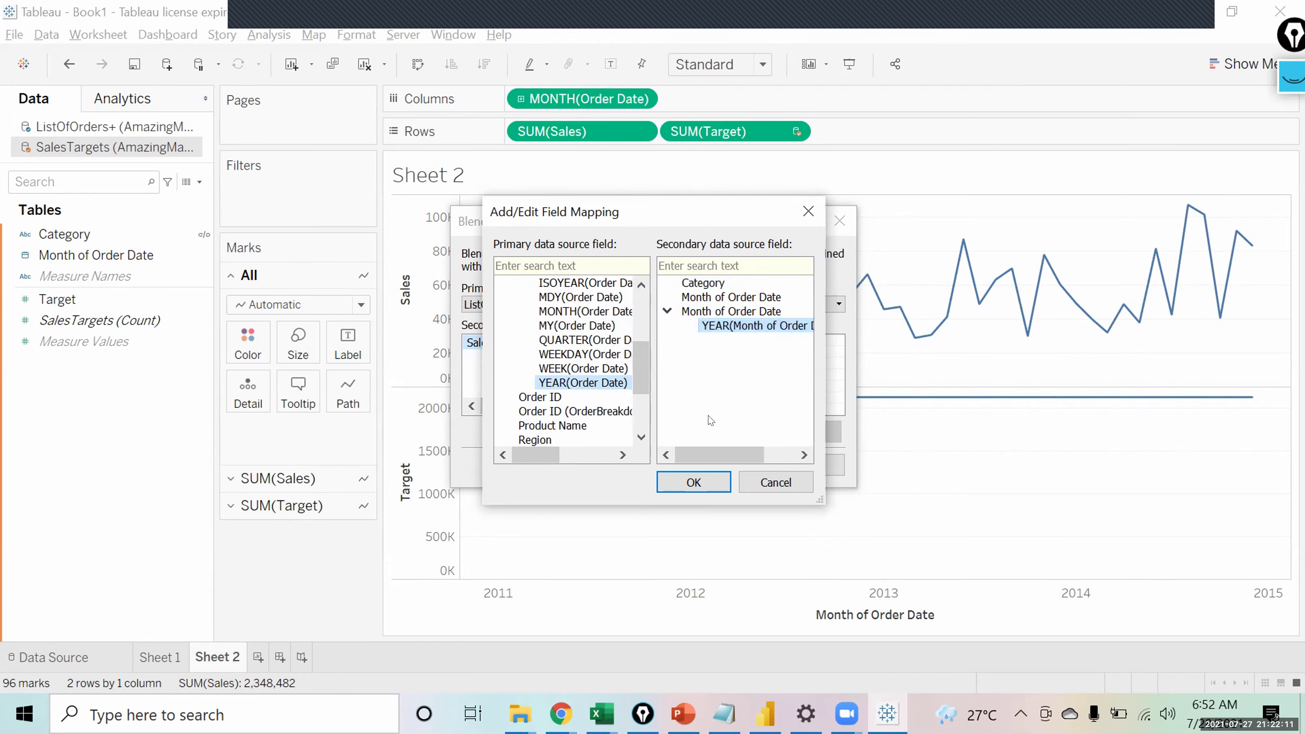
left_click(692, 483)
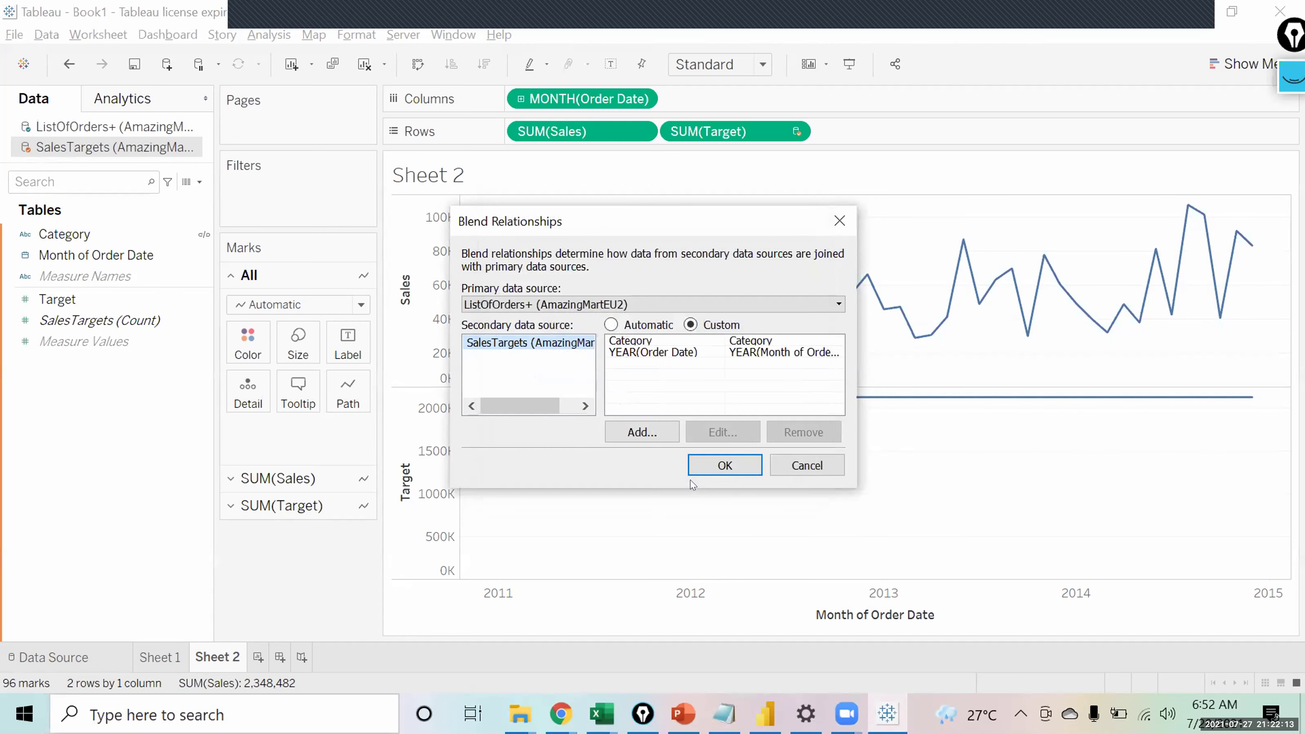
Try to add a mapping of MONTH(Order Date) to MONTH(Month of Order Date) and apply the custom blend relationships.
left_click(642, 433)
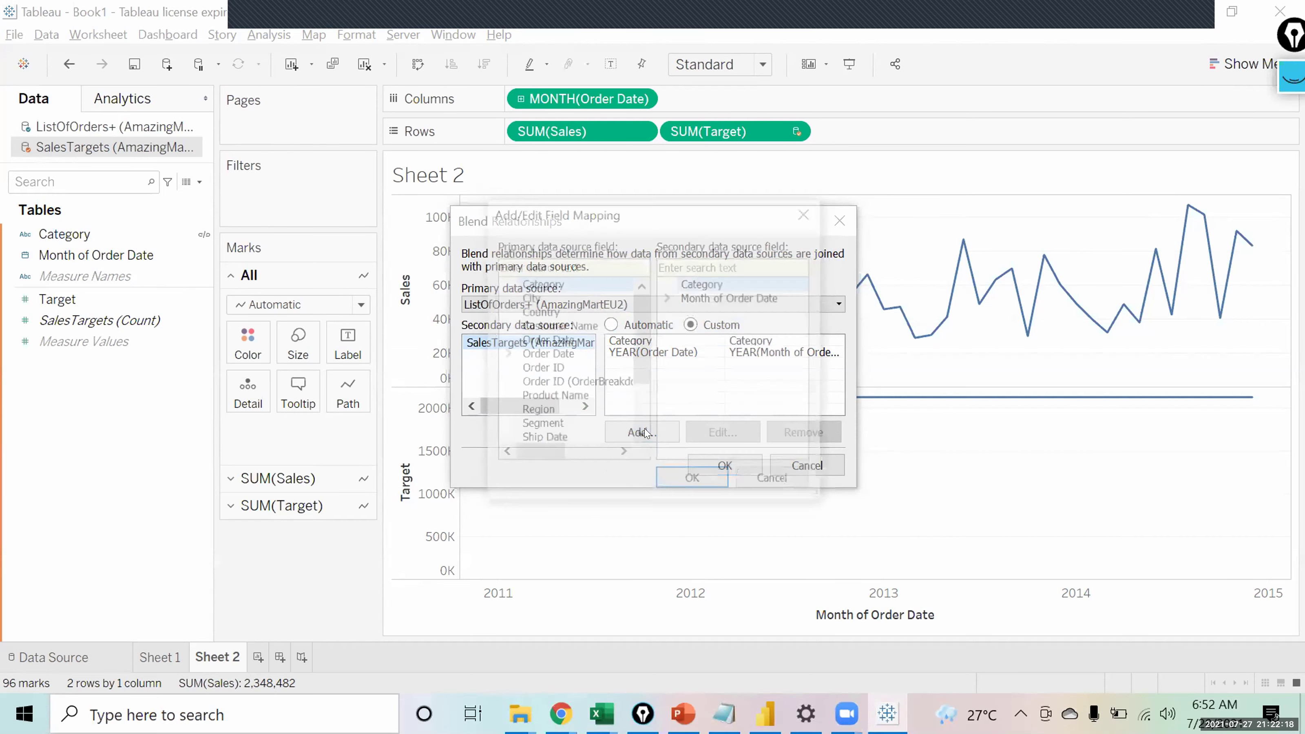
left_click(505, 355)
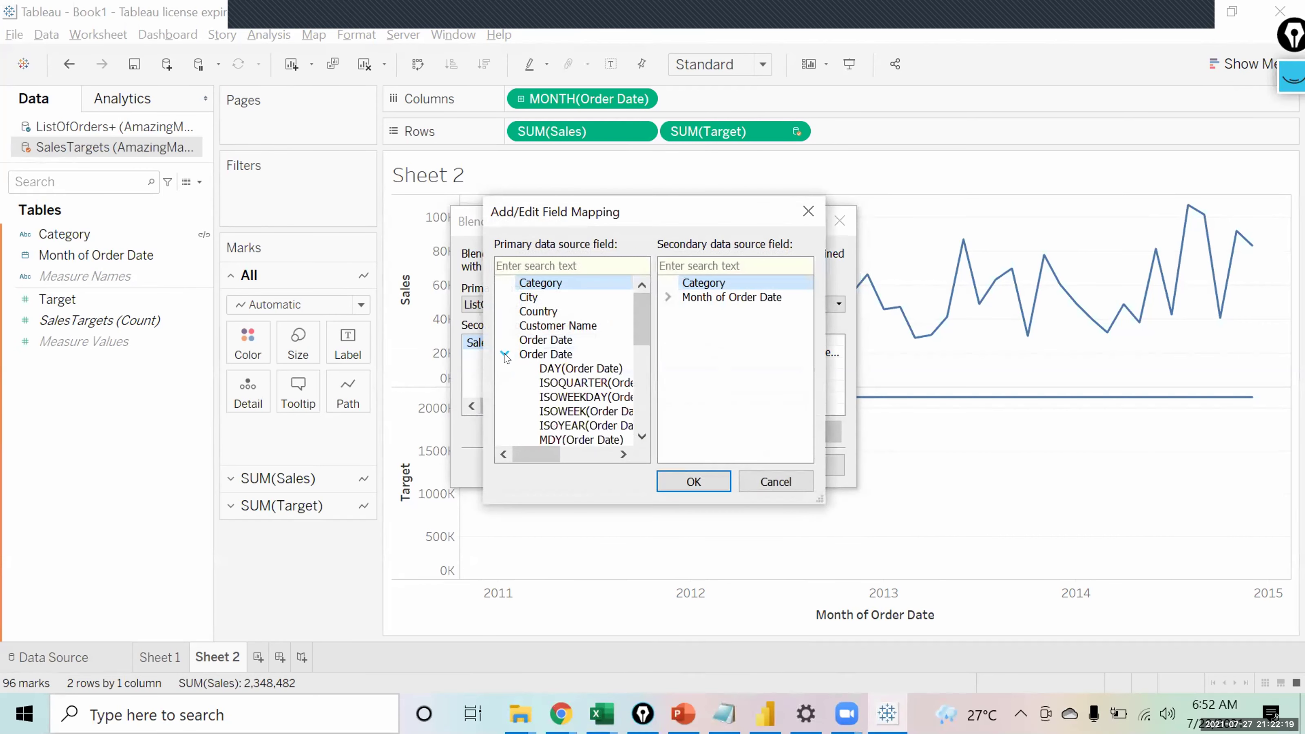
double_click(641, 436)
left_click(596, 426)
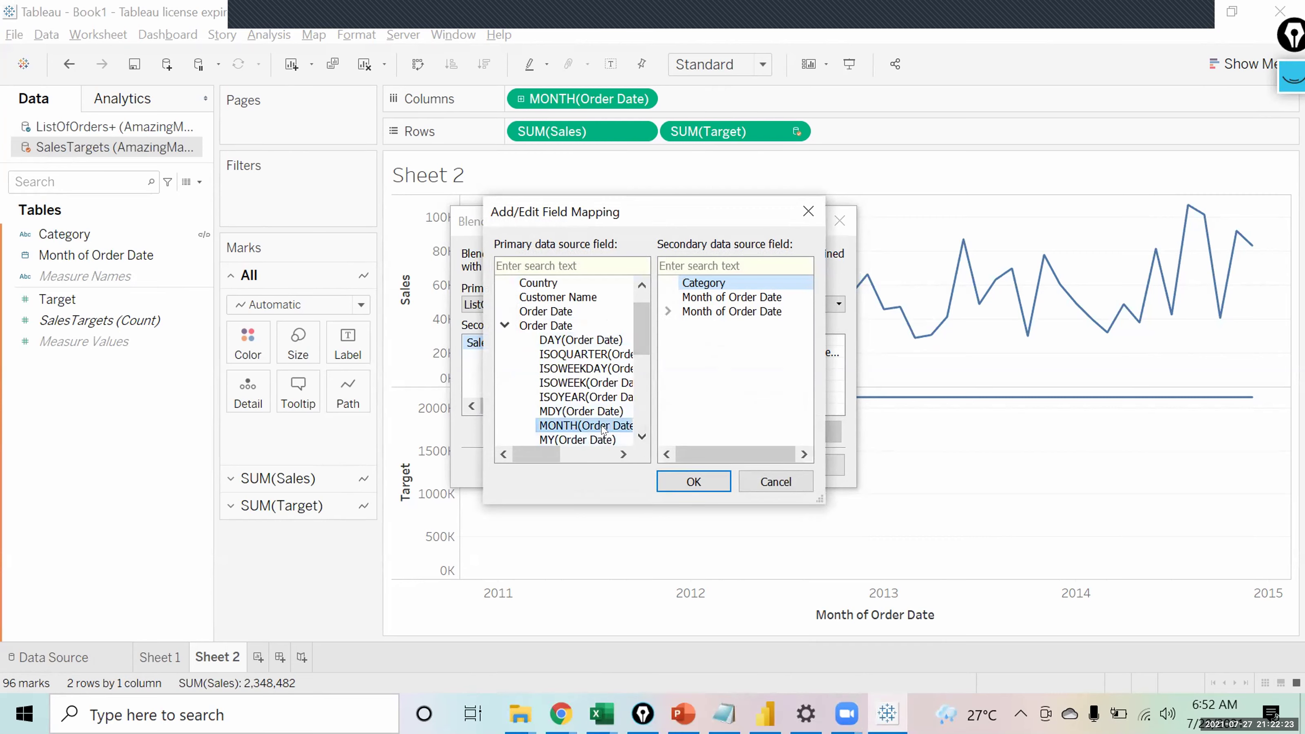
left_click(668, 311)
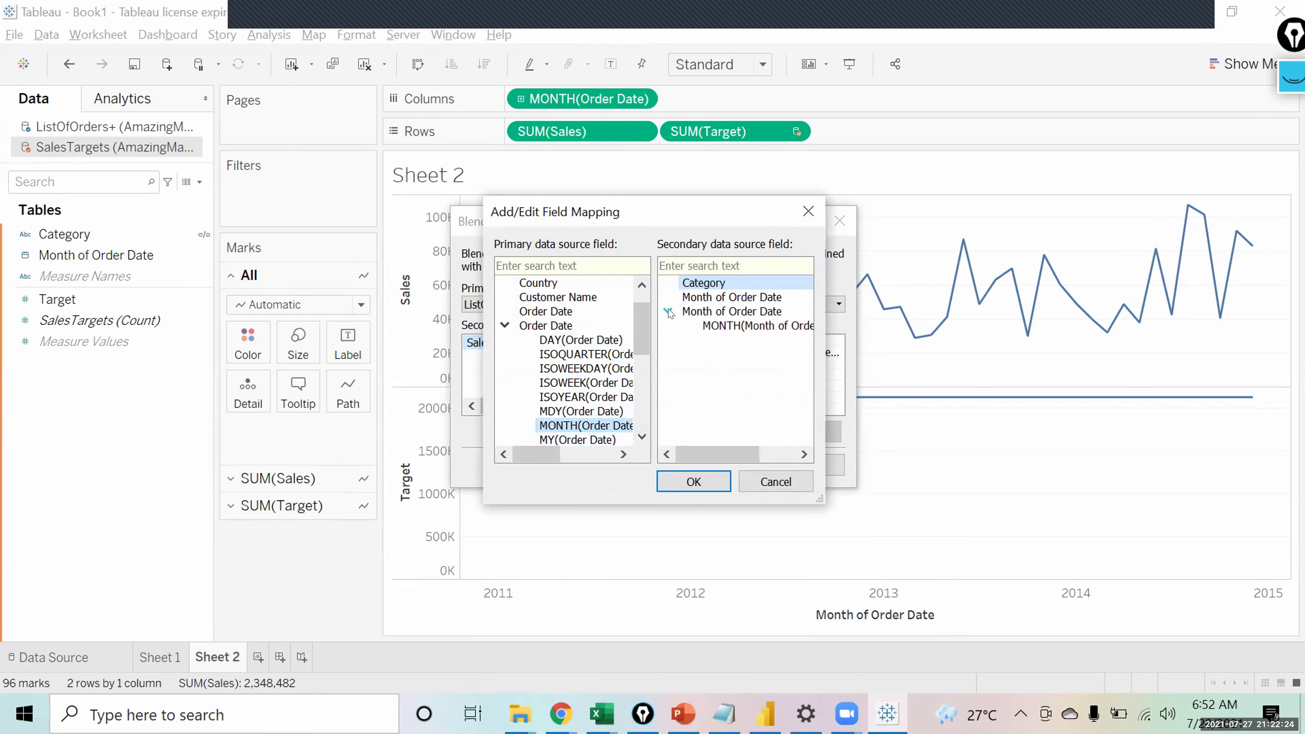
left_click(734, 325)
left_click(694, 480)
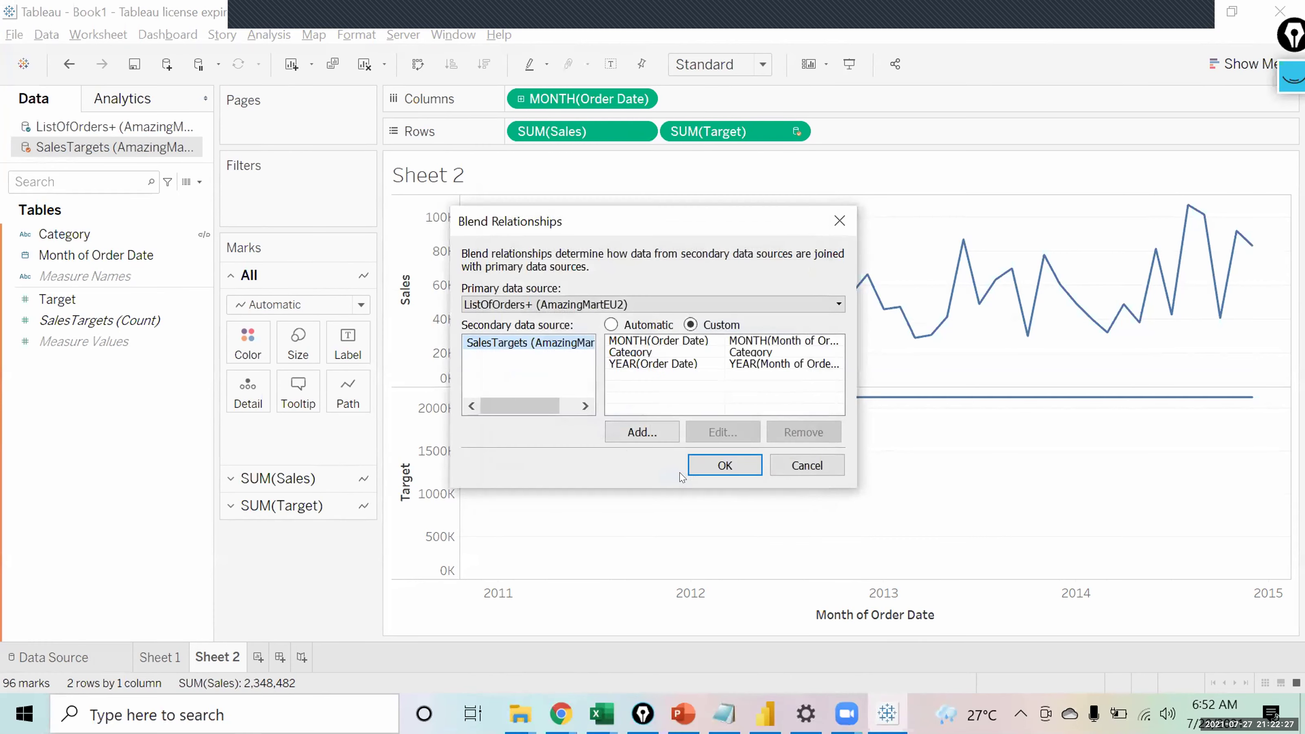
left_click(701, 473)
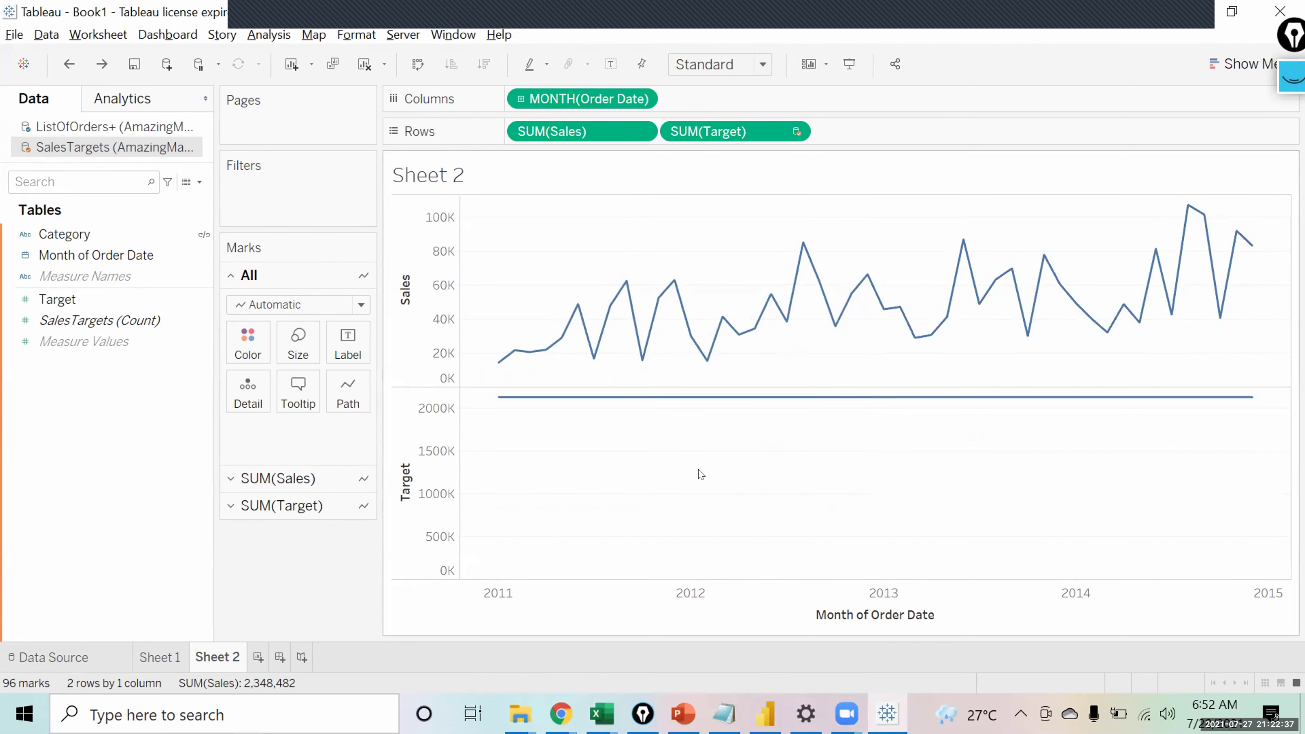
Check the field mappings stored in the blend relationships and close the dialog.
left_click(46, 35)
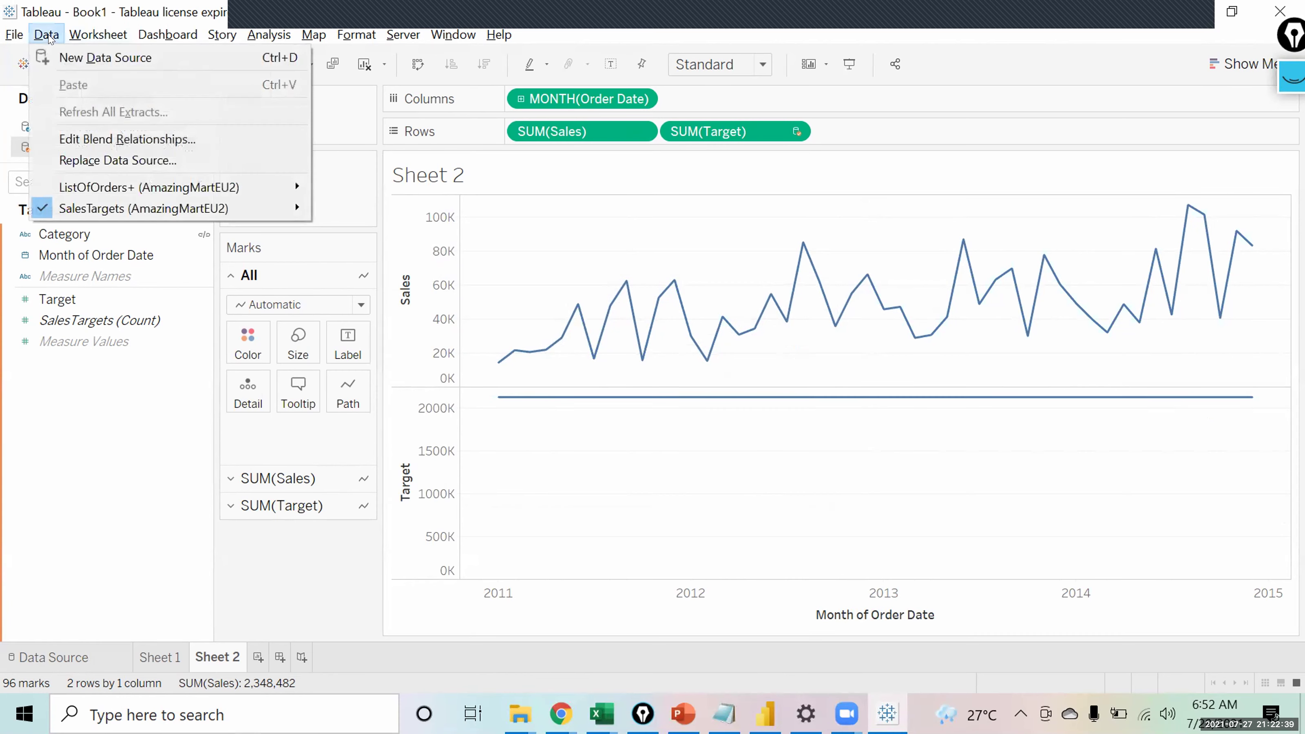
left_click(82, 139)
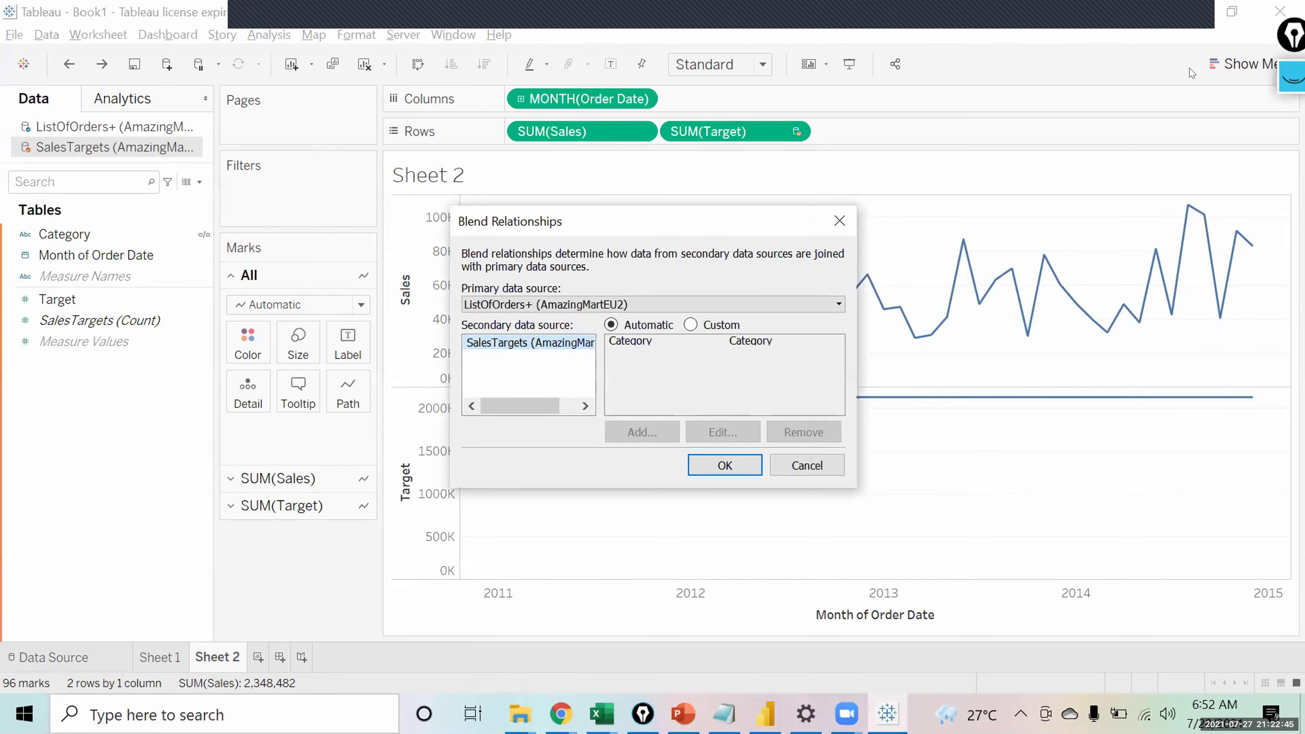
left_click(843, 223)
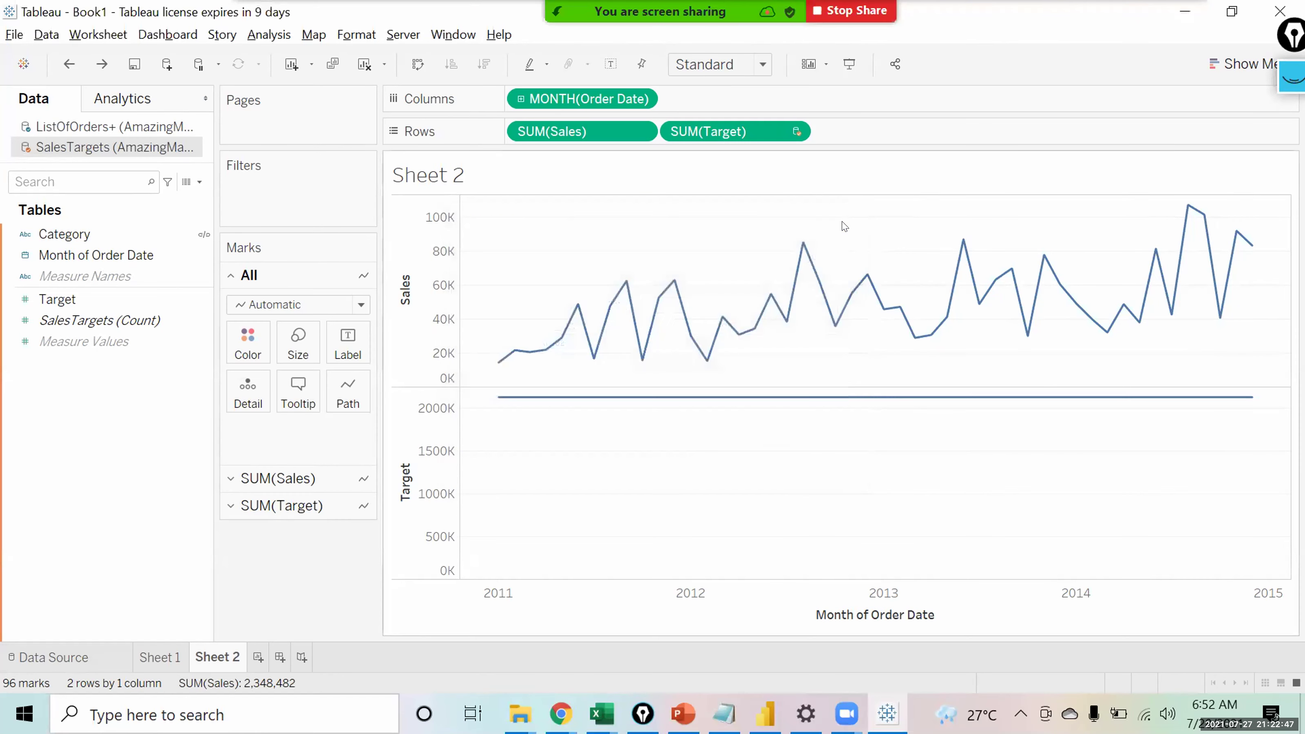
Set the blend relationships to Custom and map YEAR(Order Date) to YEAR(Month of Order Date) in SalesTargets.
left_click(46, 34)
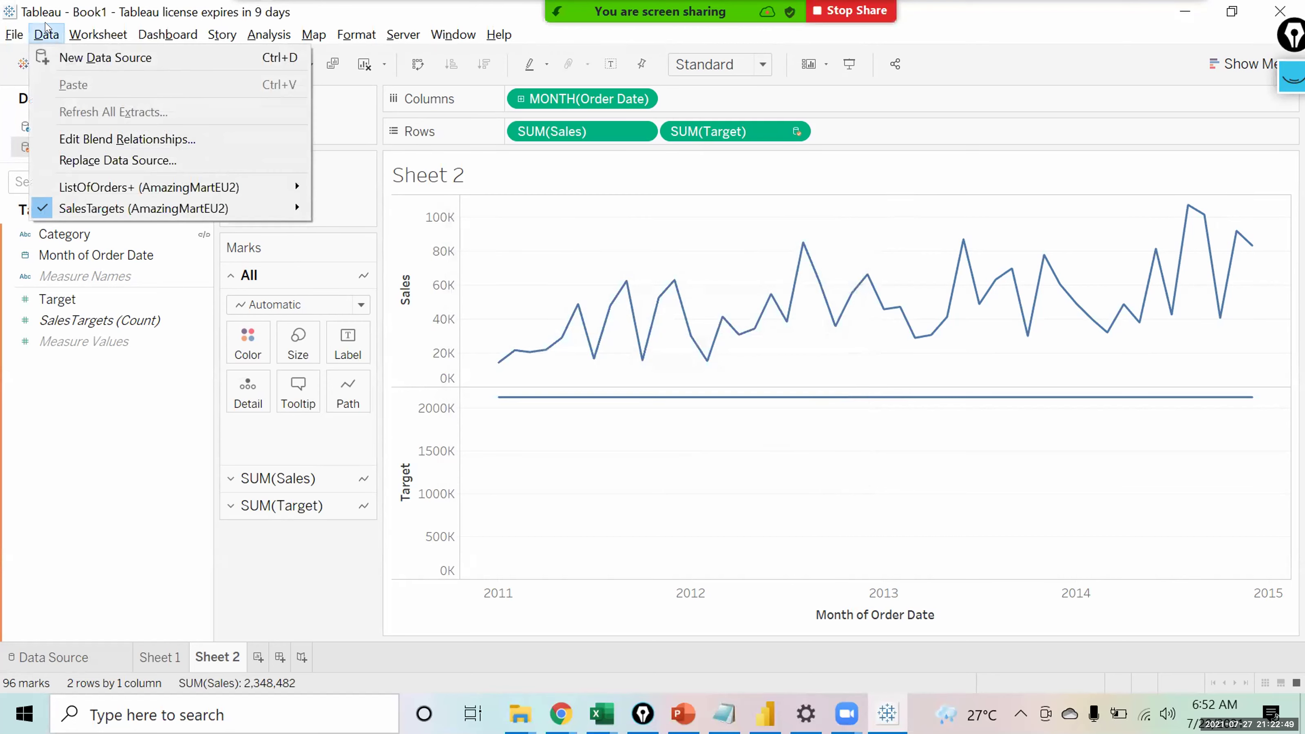
left_click(82, 139)
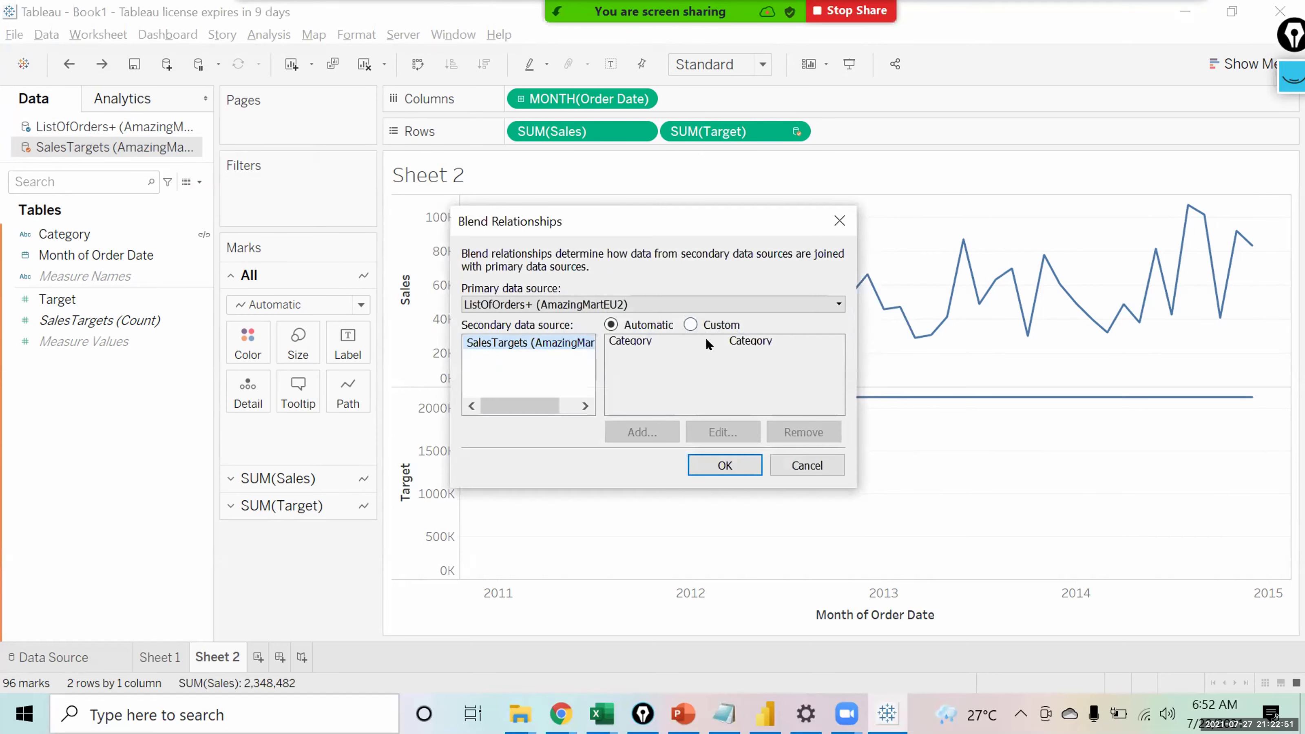
left_click(684, 324)
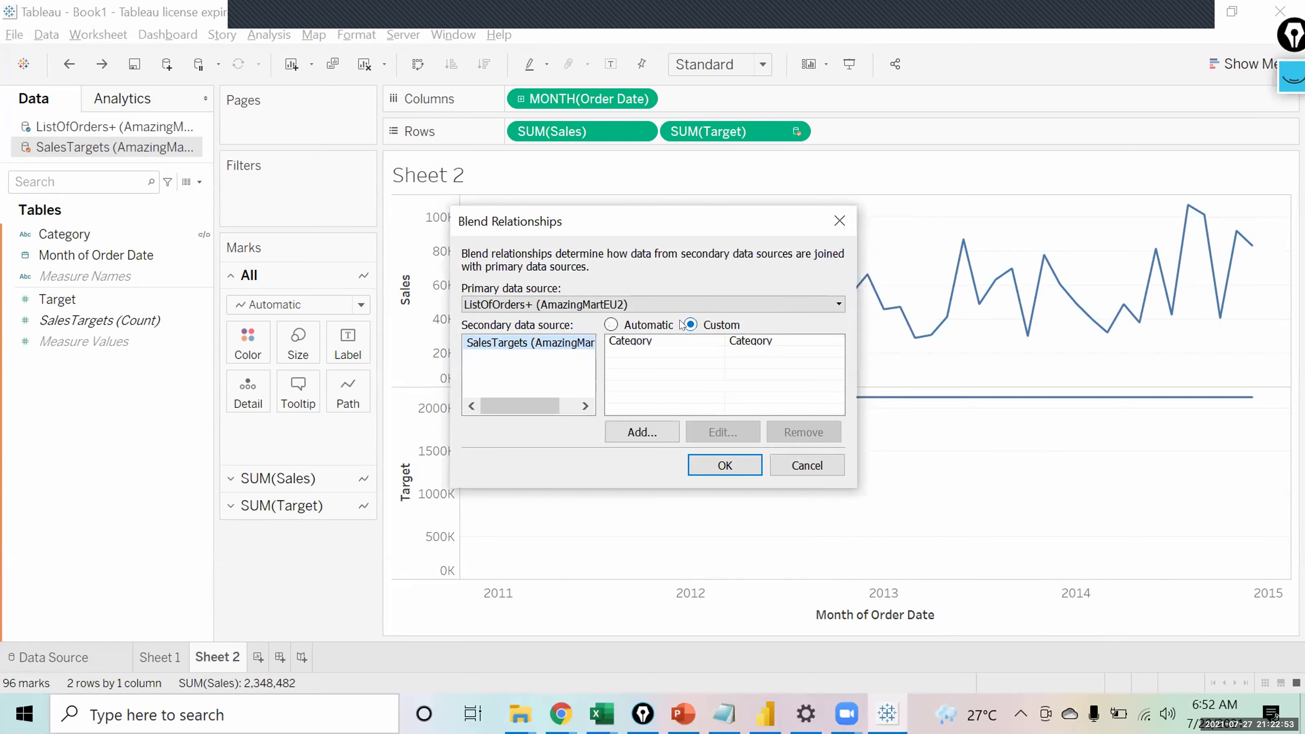
left_click(637, 430)
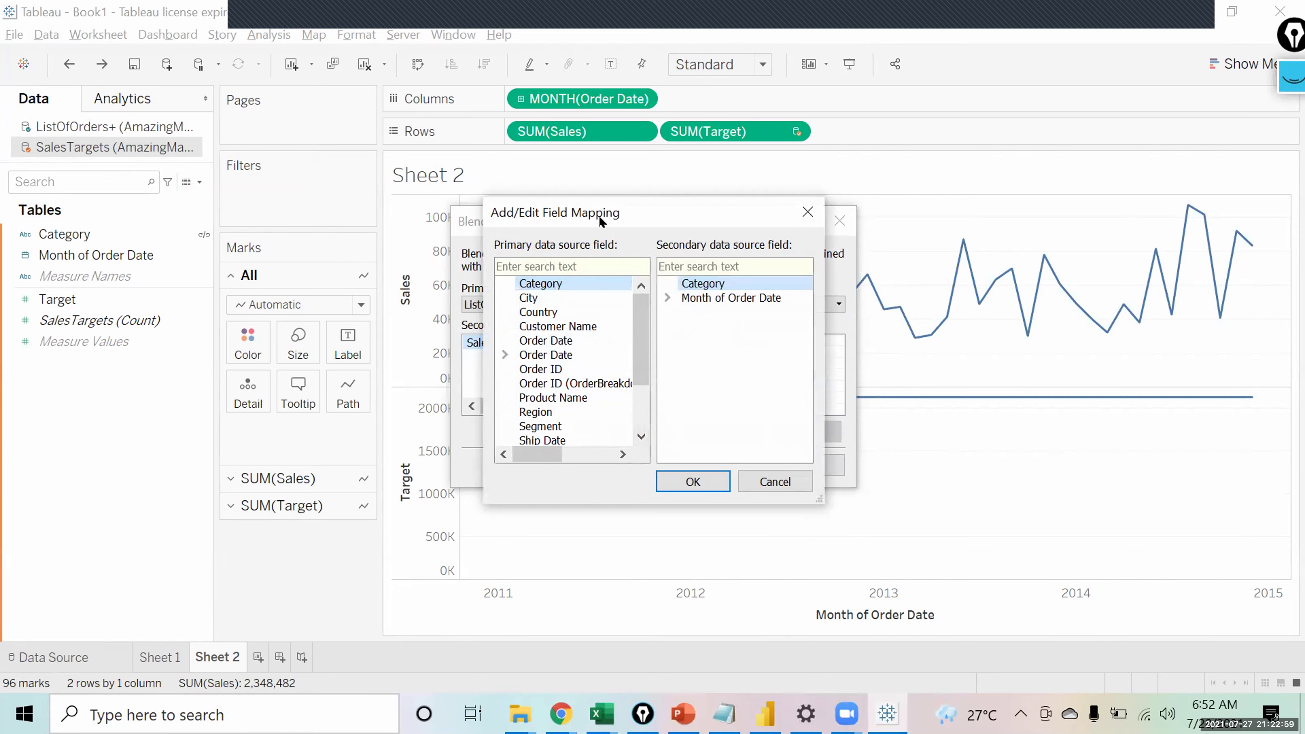
left_click(505, 356)
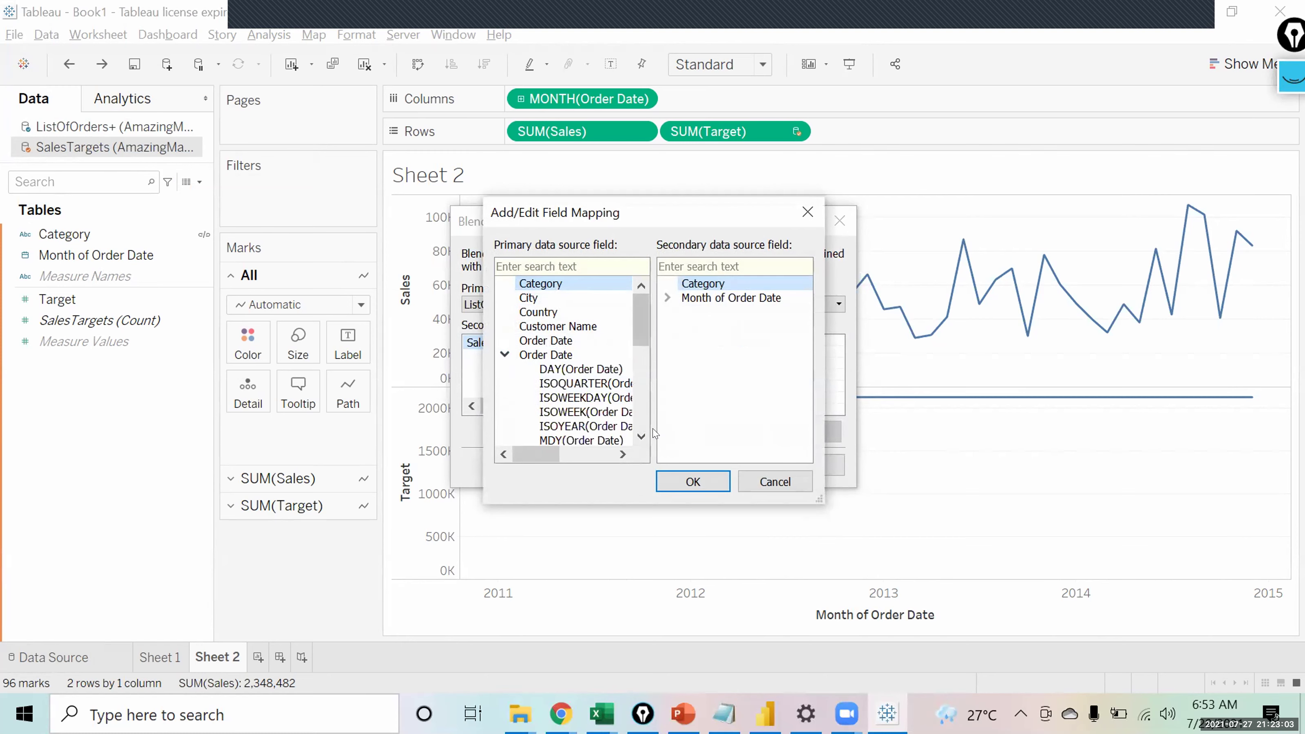
left_click(640, 438)
left_click(640, 438)
left_click(640, 438)
left_click(640, 437)
left_click(640, 437)
left_click(640, 438)
left_click(640, 437)
left_click(640, 437)
left_click(591, 414)
left_click(667, 312)
left_click(740, 328)
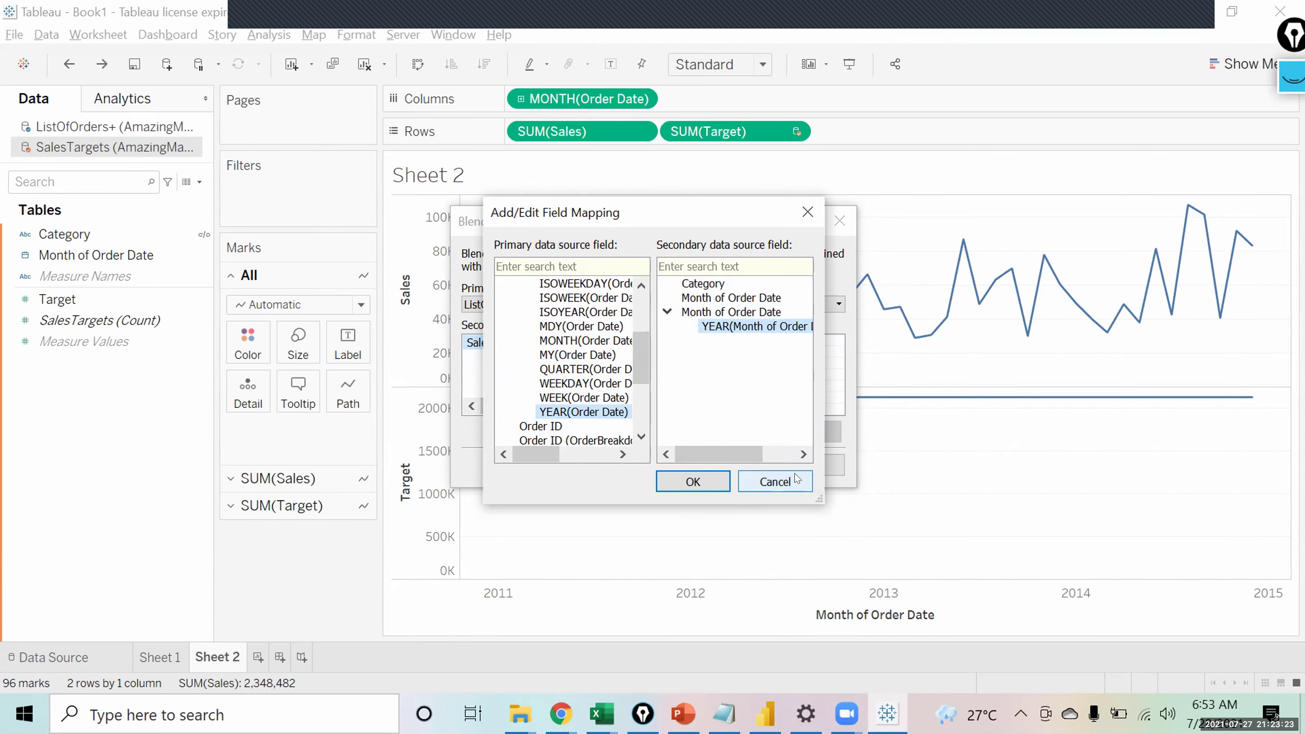
left_click(711, 479)
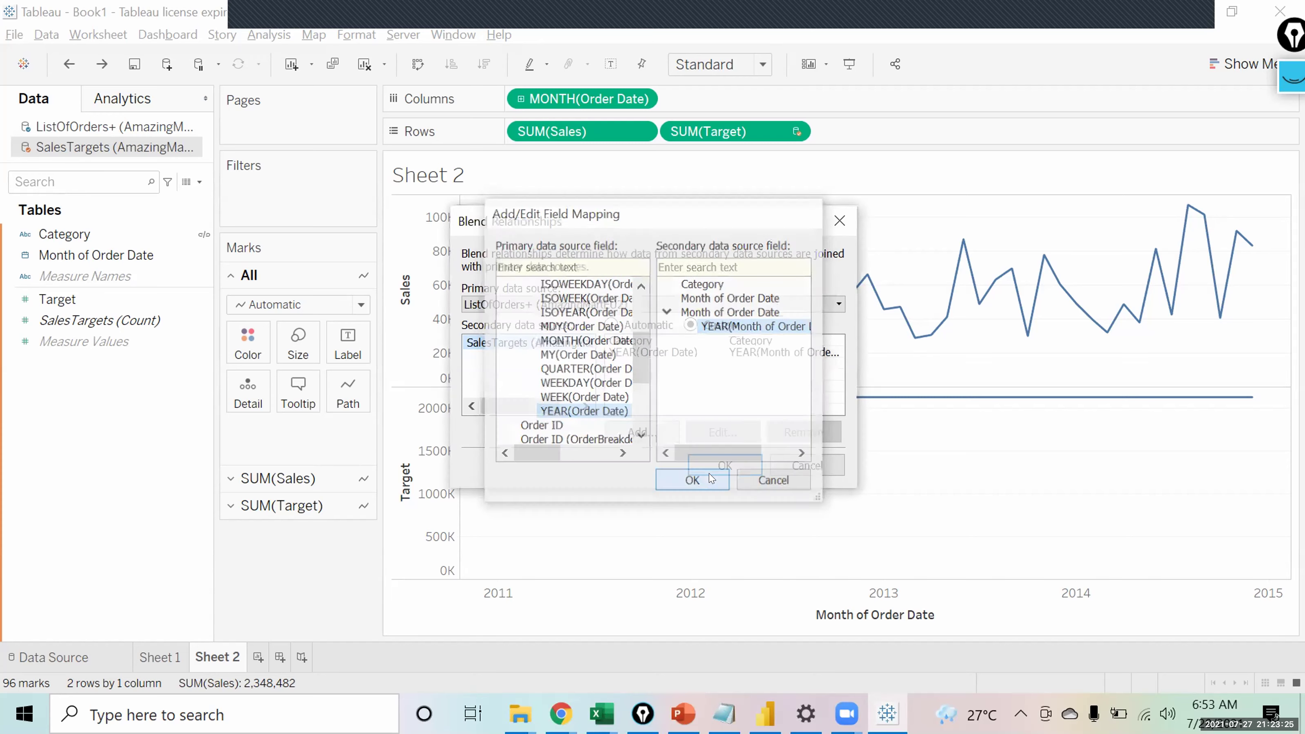
Add a field mapping of MONTH(Order Date) to MONTH(Month of Order Date) and apply the custom blend relationships.
left_click(628, 432)
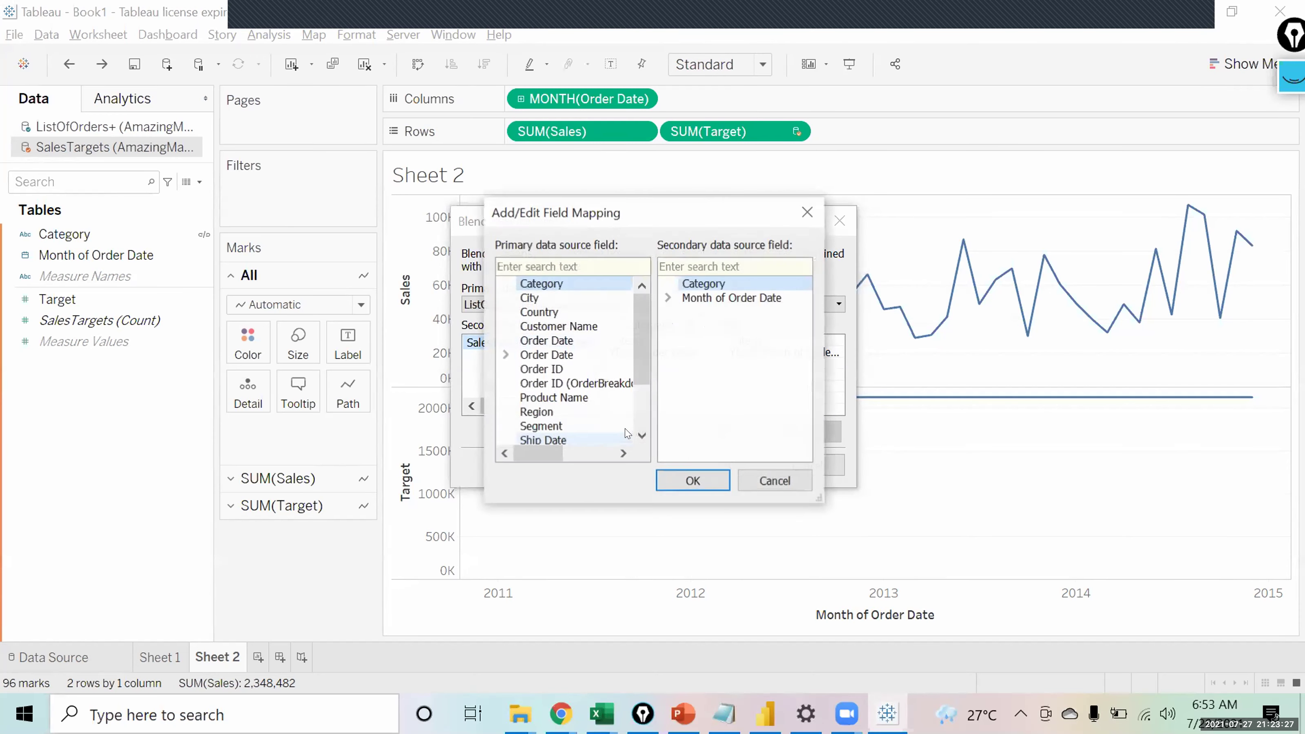
left_click(506, 355)
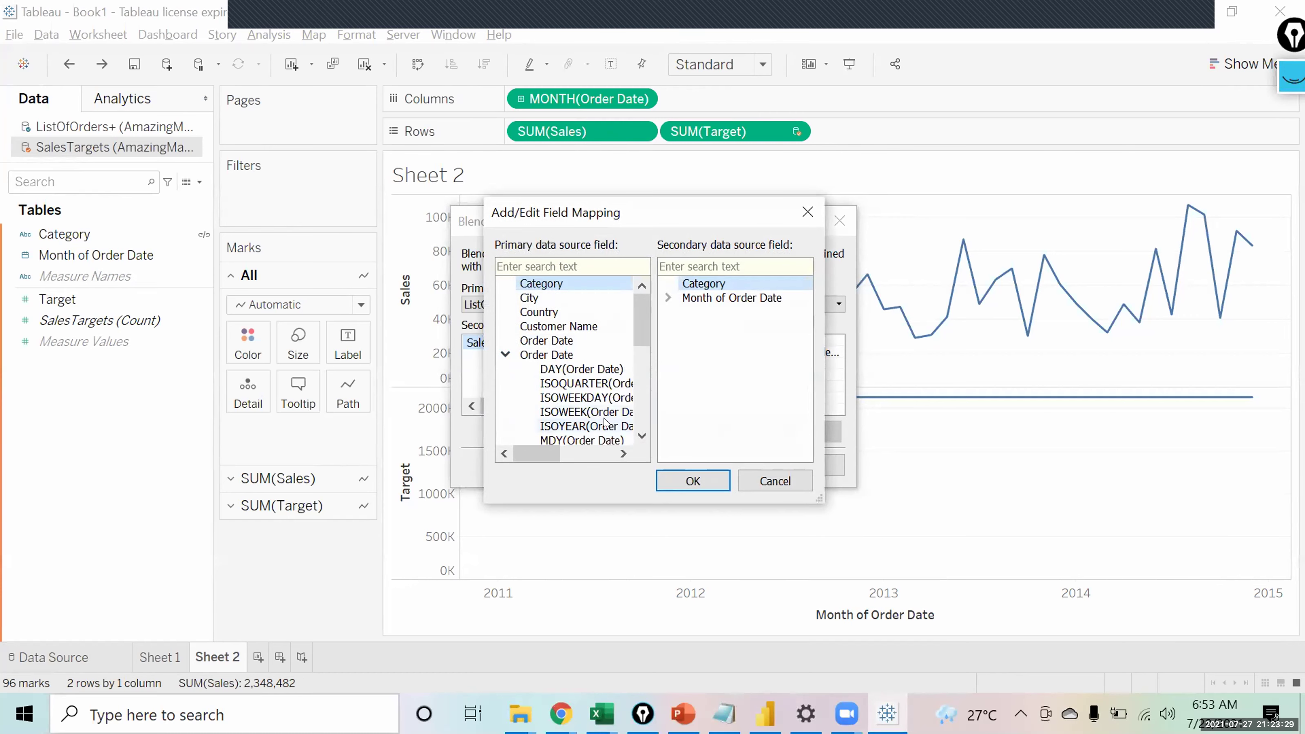
left_click(642, 436)
left_click(641, 436)
left_click(642, 436)
left_click(642, 436)
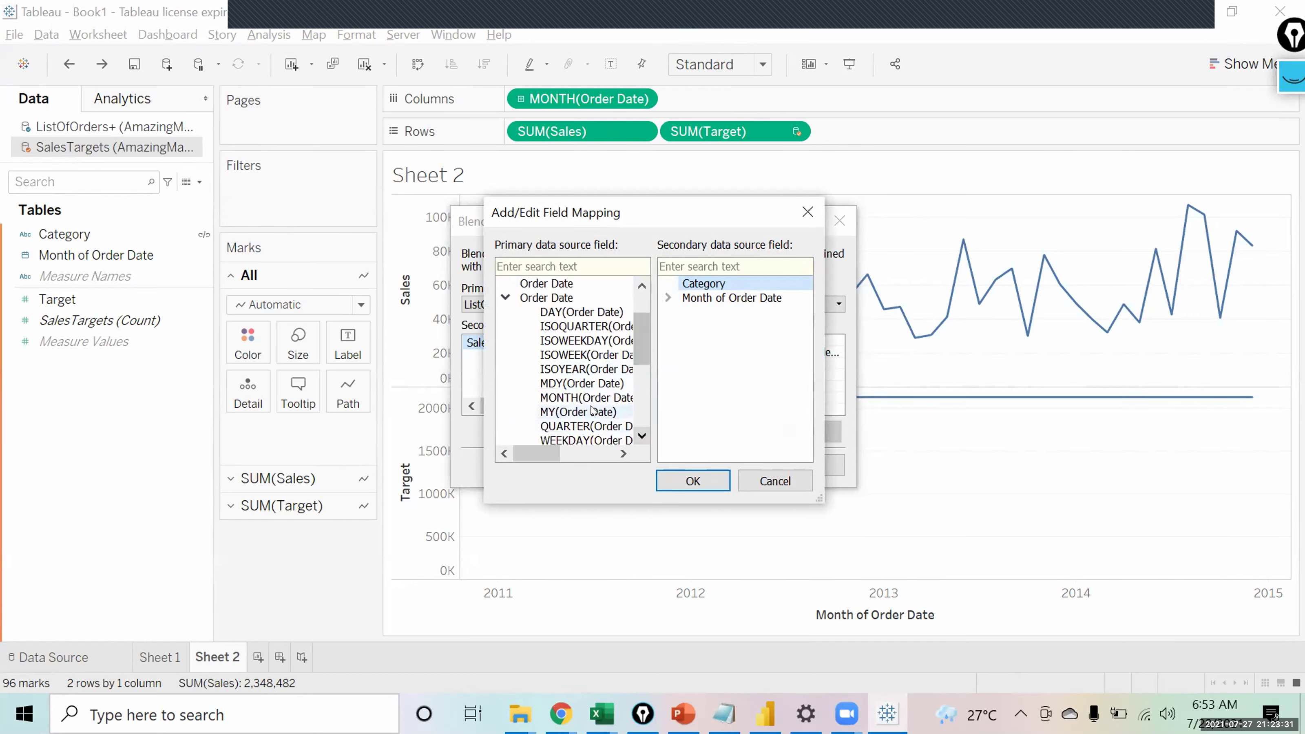
left_click(590, 398)
left_click(668, 312)
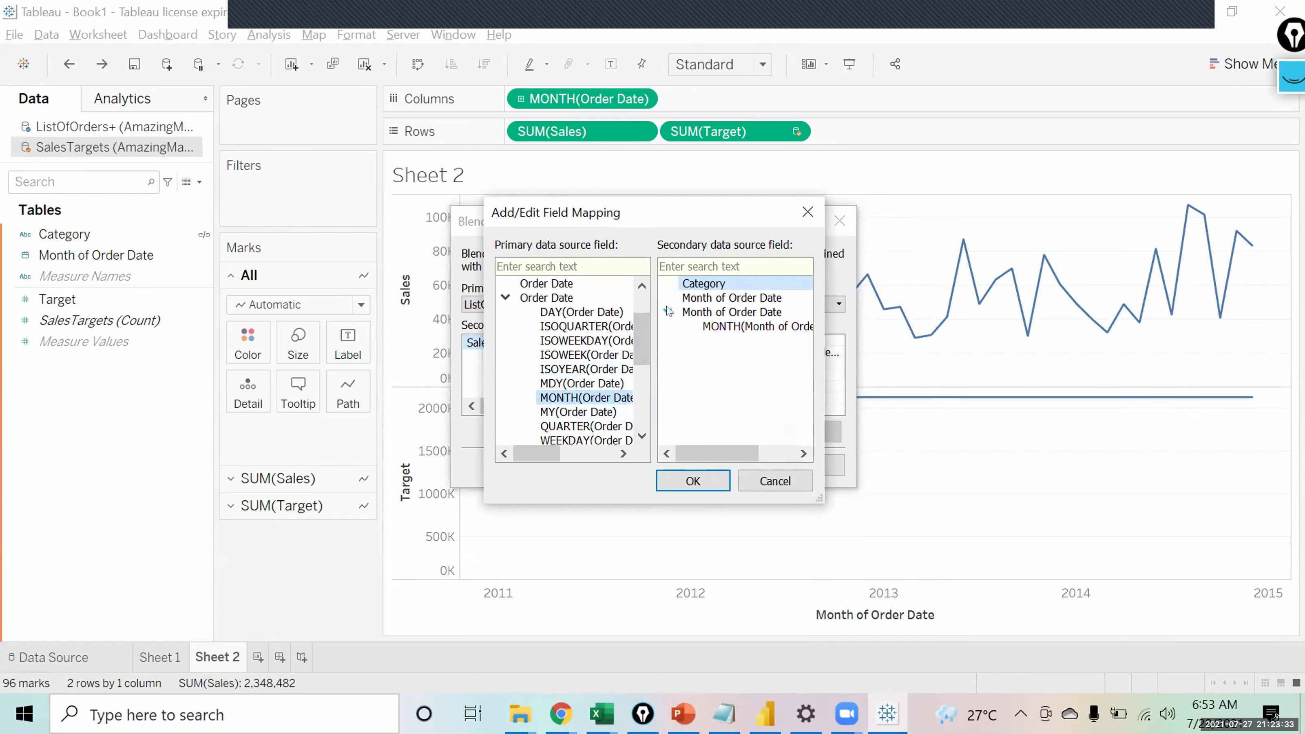
left_click(744, 326)
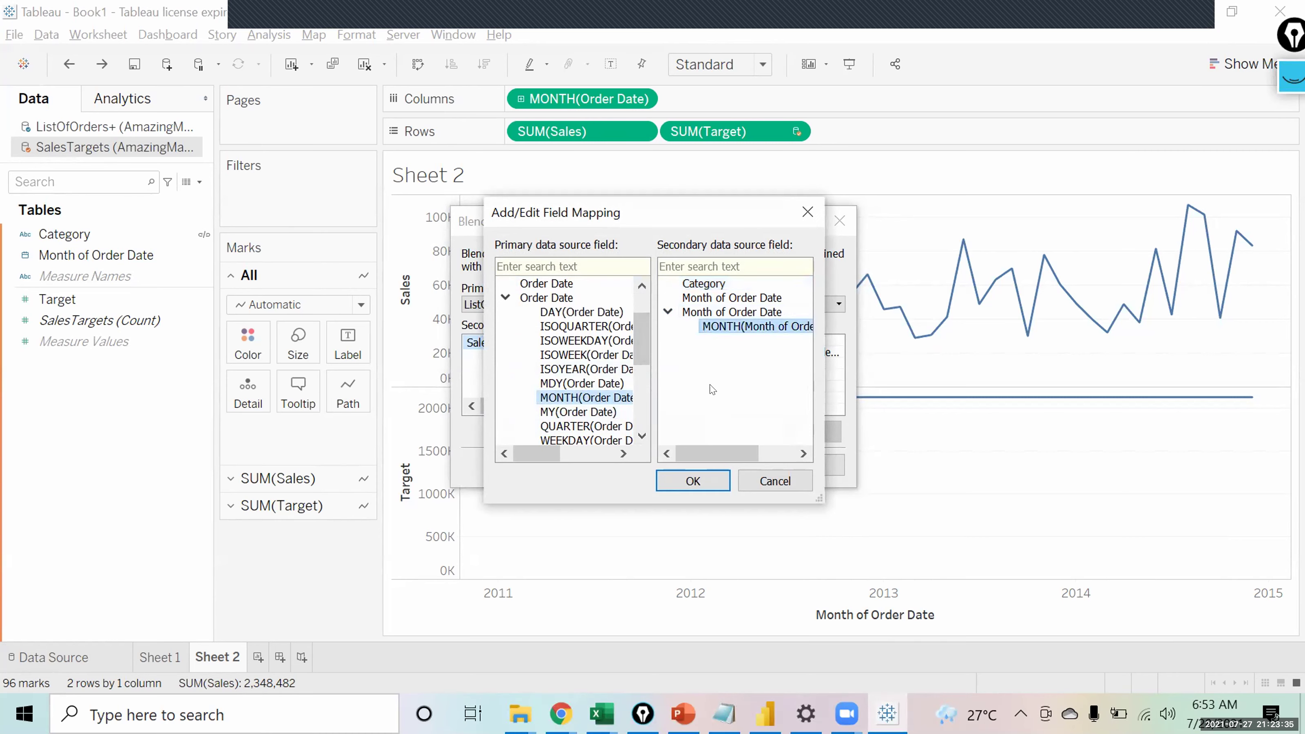
left_click(699, 474)
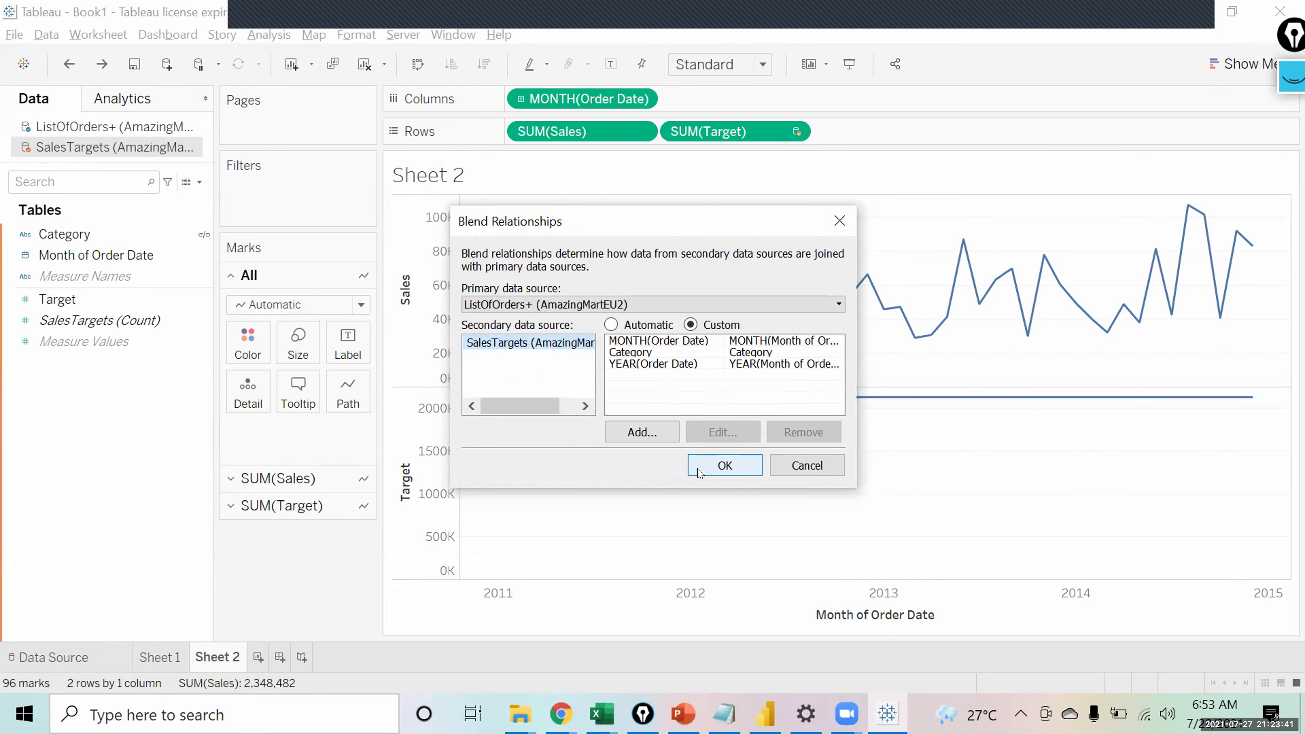
left_click(727, 469)
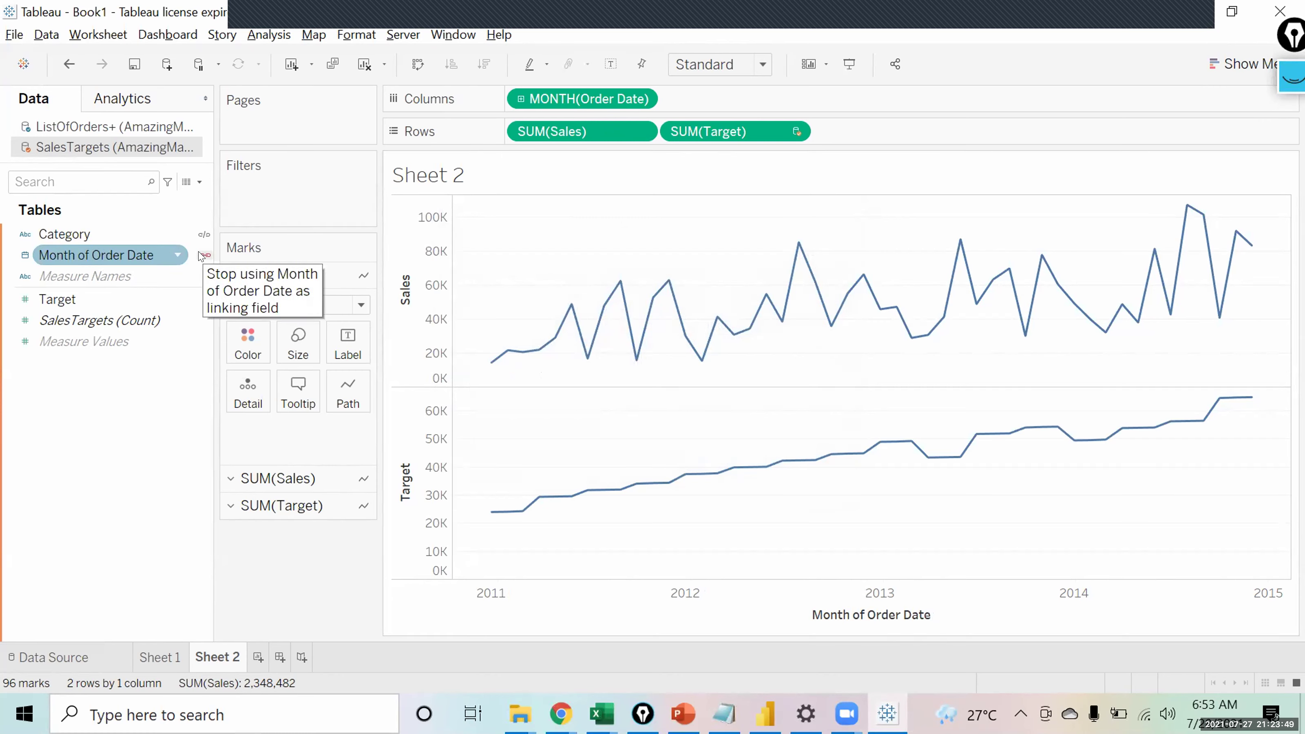
Close the meeting chat window that covers the worksheet.
mouse_move(494, 510)
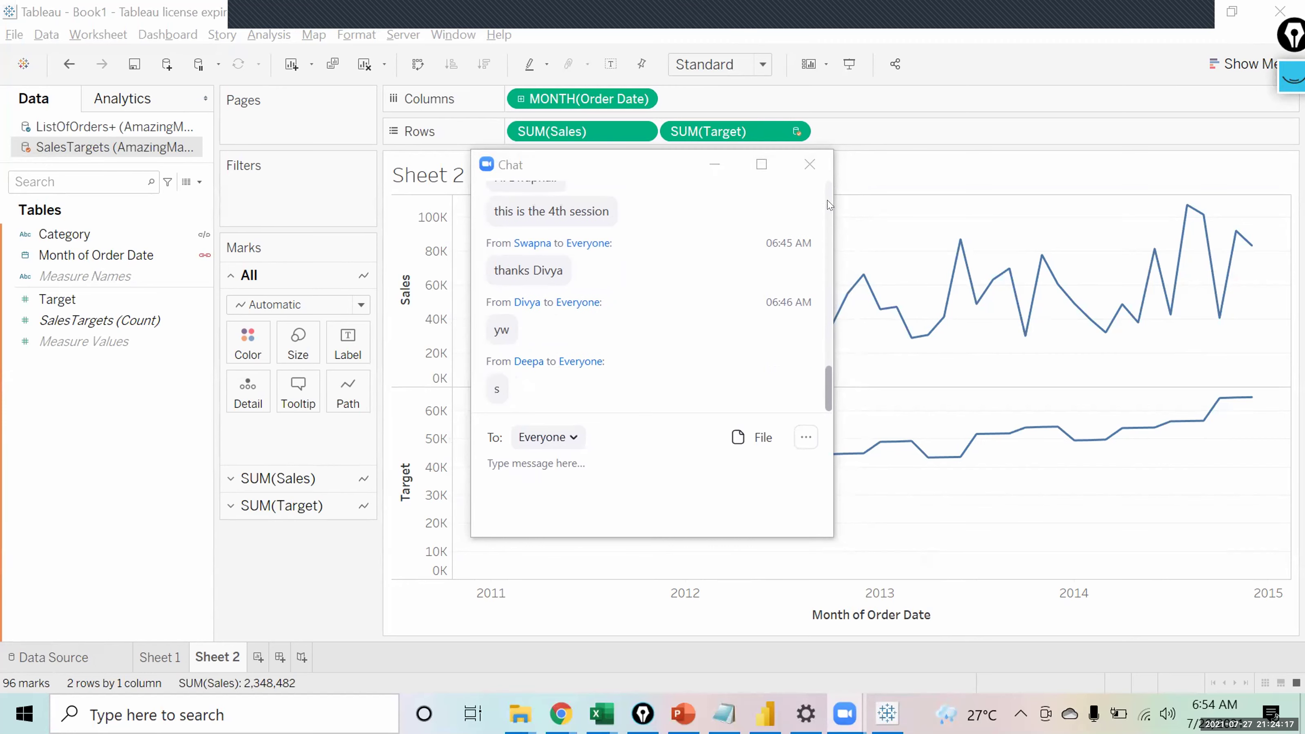
left_click(809, 164)
left_click(667, 242)
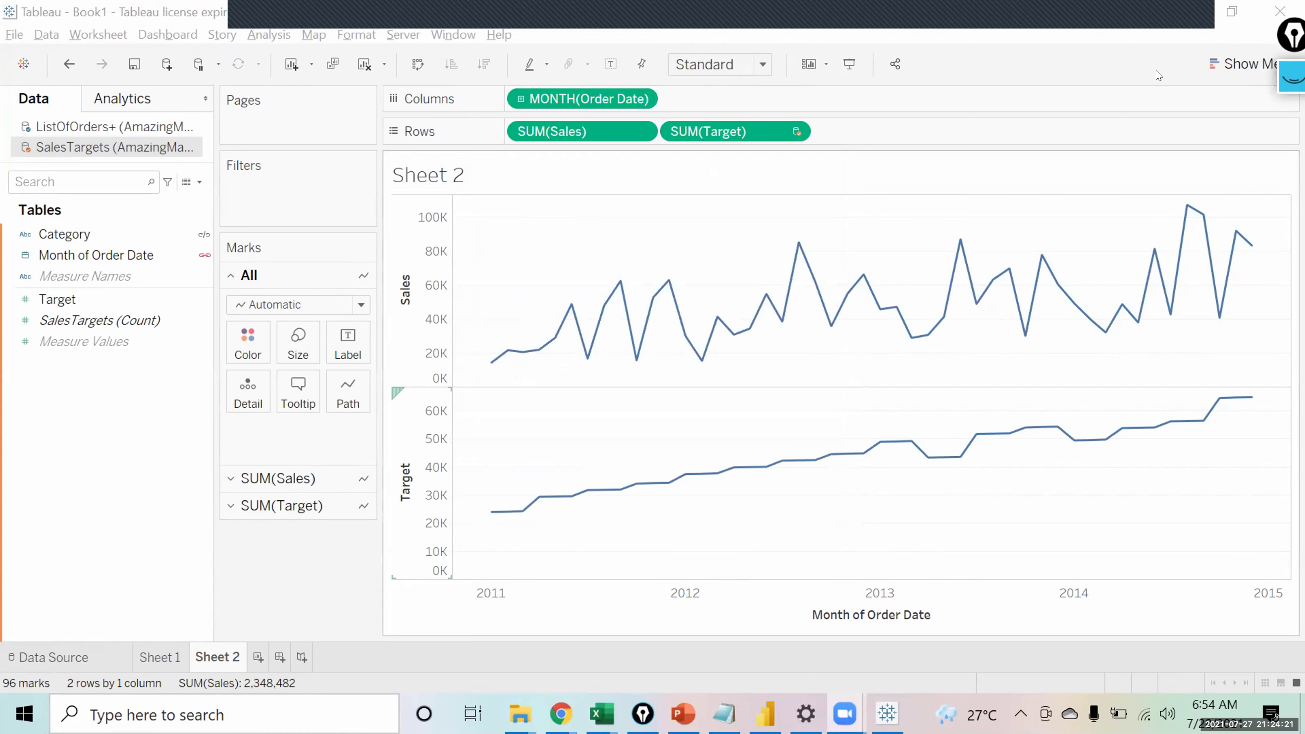
left_click(819, 164)
mouse_move(533, 361)
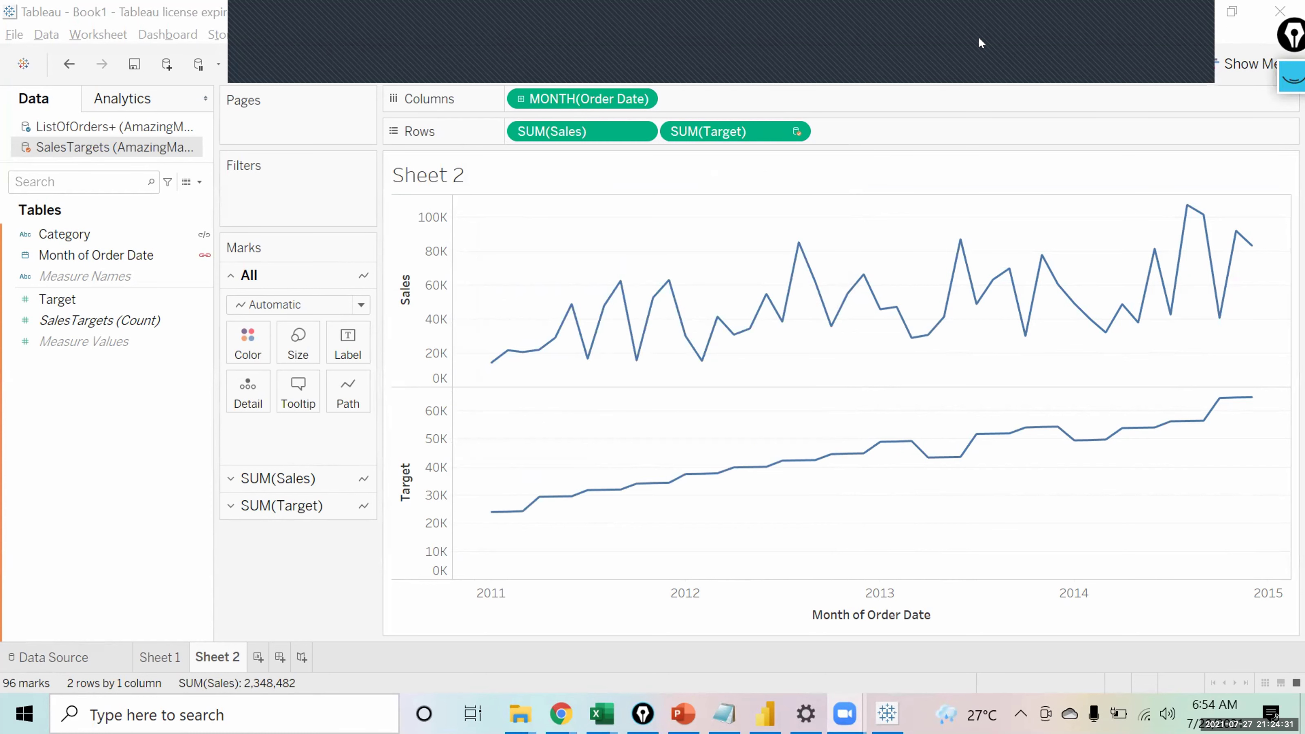
Set the colour of all marks in both charts to orange.
mouse_move(235, 227)
left_mouse_down()
mouse_move(195, 257)
mouse_move(161, 411)
mouse_move(269, 594)
mouse_move(162, 251)
left_mouse_up()
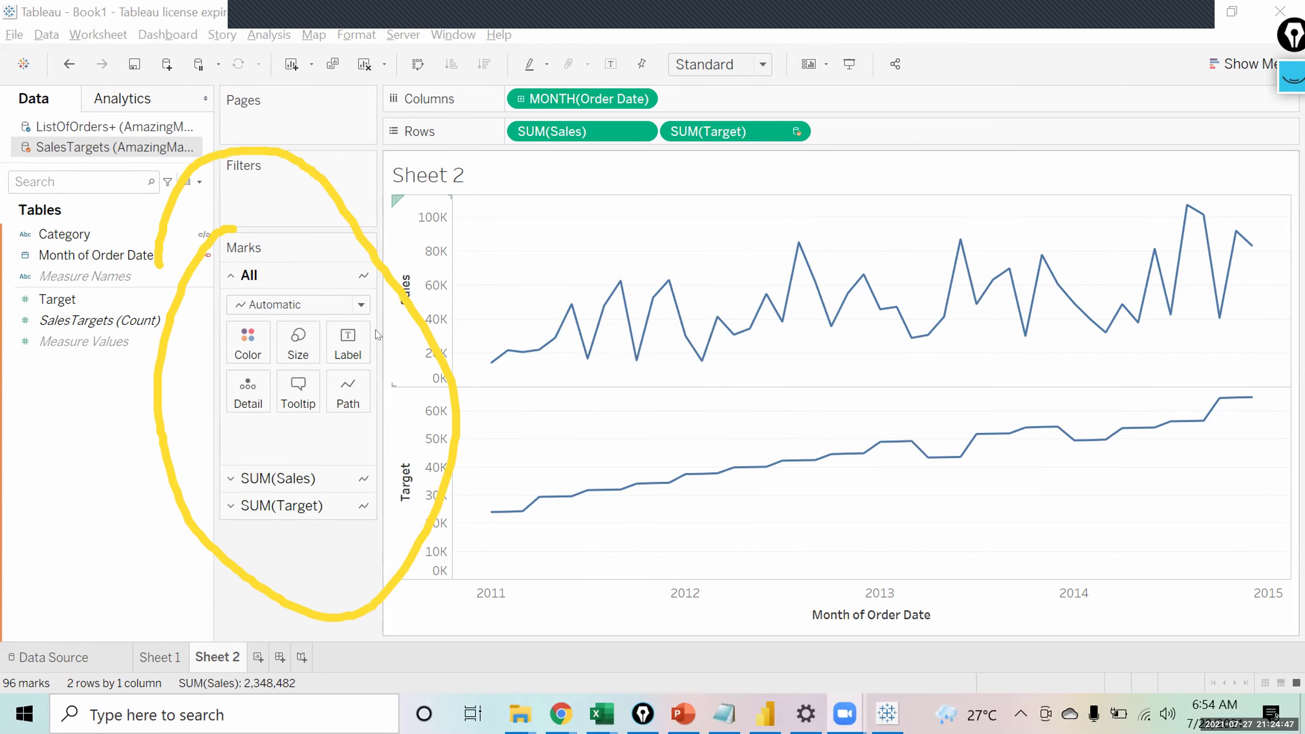
left_click(247, 342)
left_click(288, 398)
left_click(203, 444)
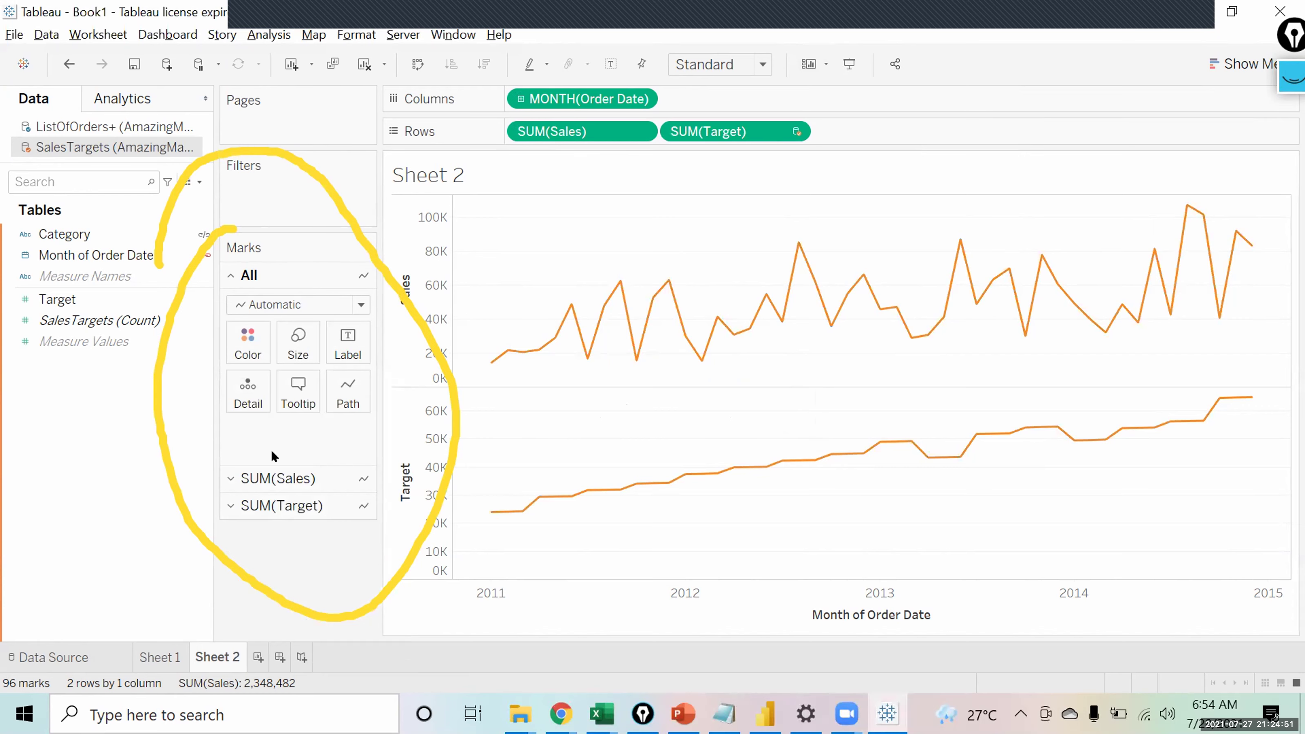
Colour only the SUM(Sales) marks green and change their mark type to Bar.
left_click(290, 478)
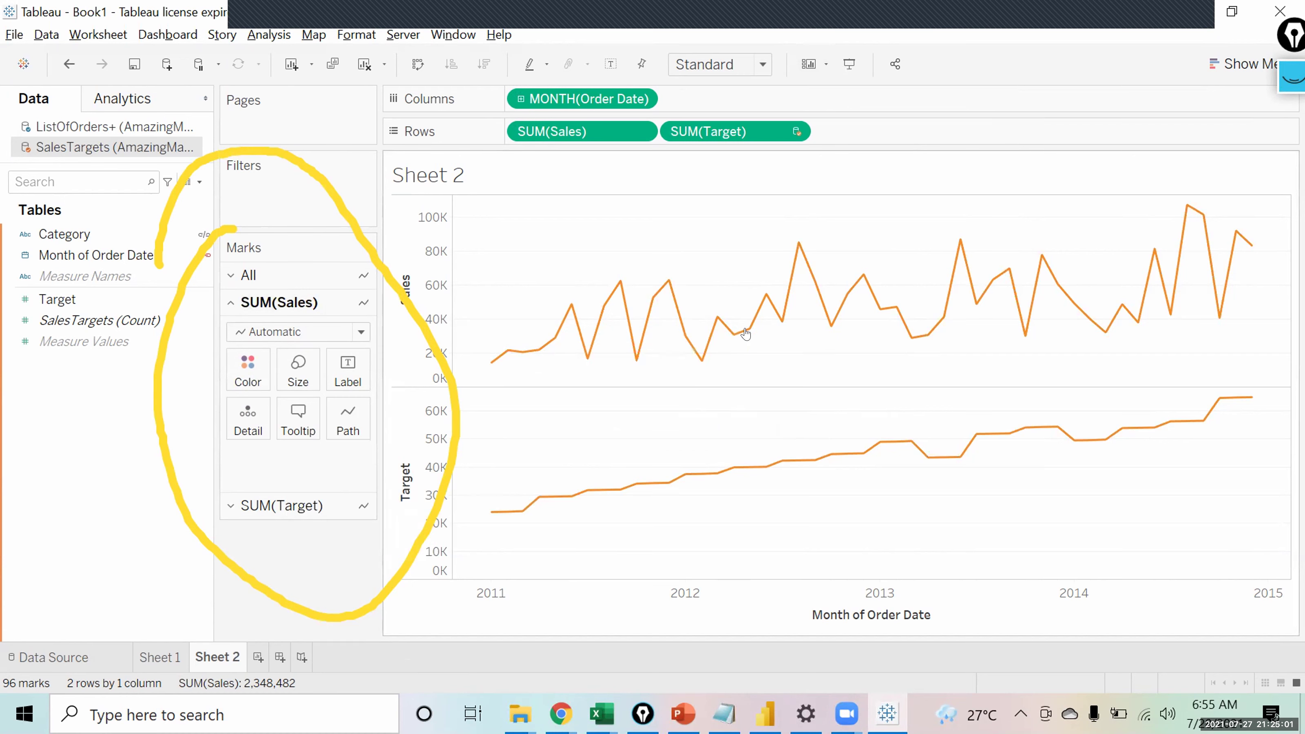
left_click(329, 331)
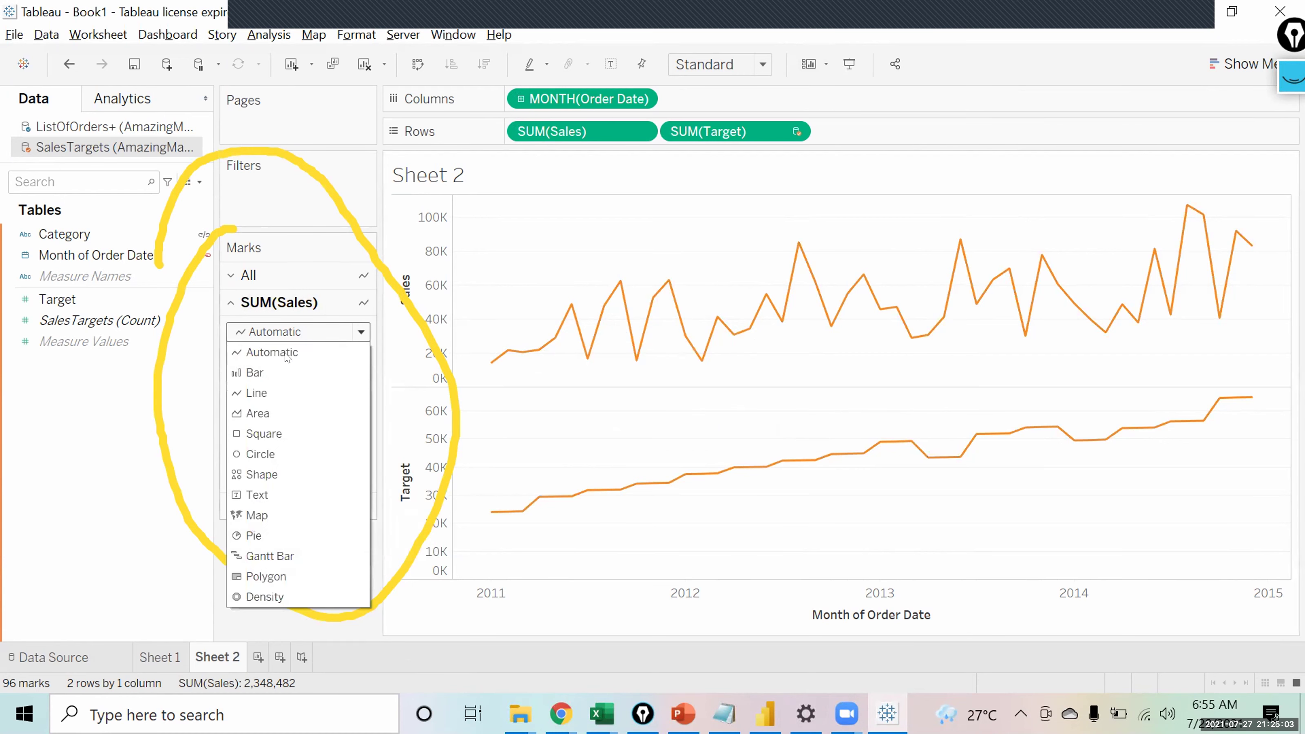
left_click(200, 389)
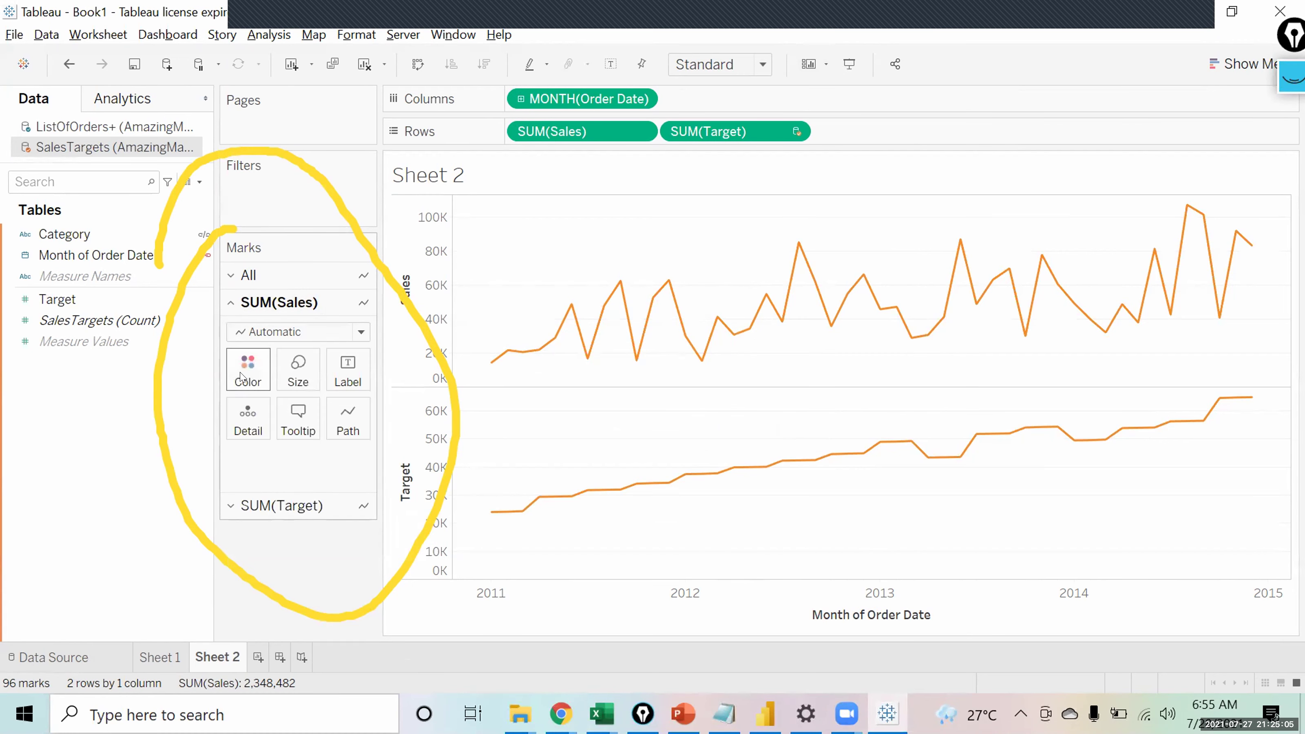
left_click(242, 377)
left_click(324, 424)
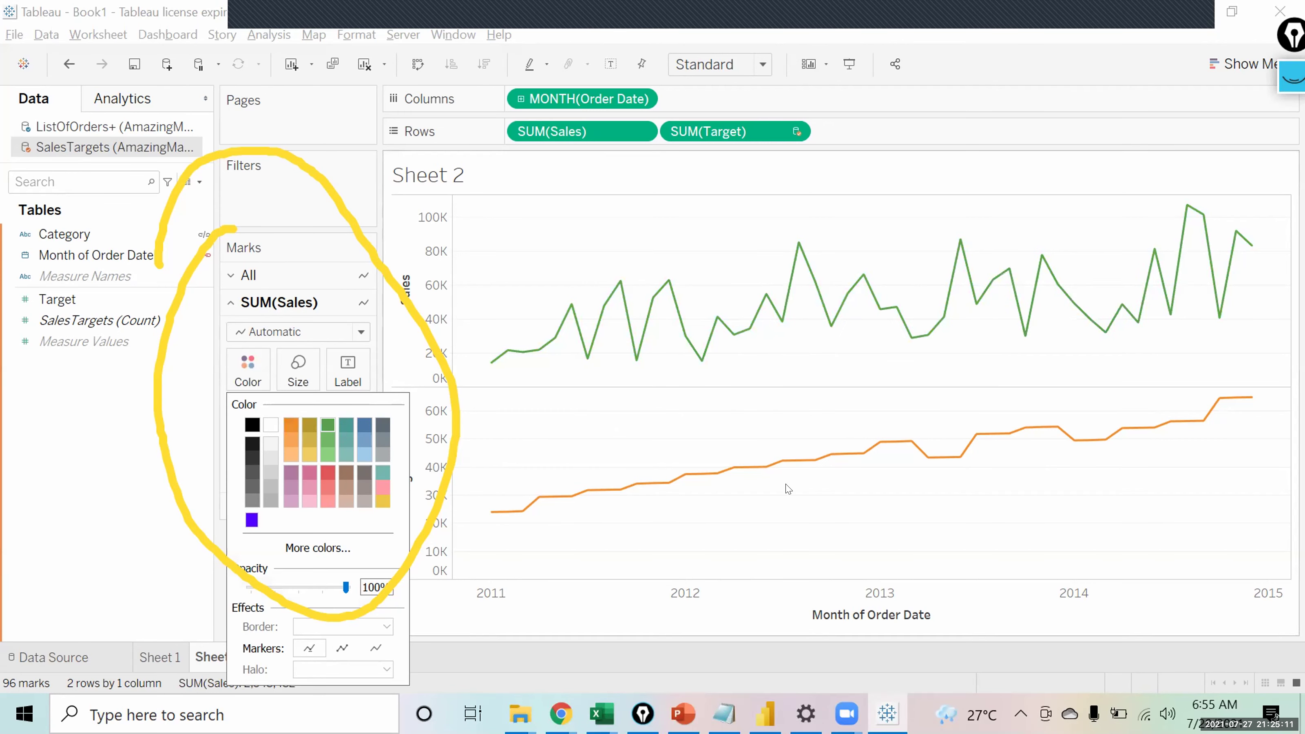
left_click(200, 443)
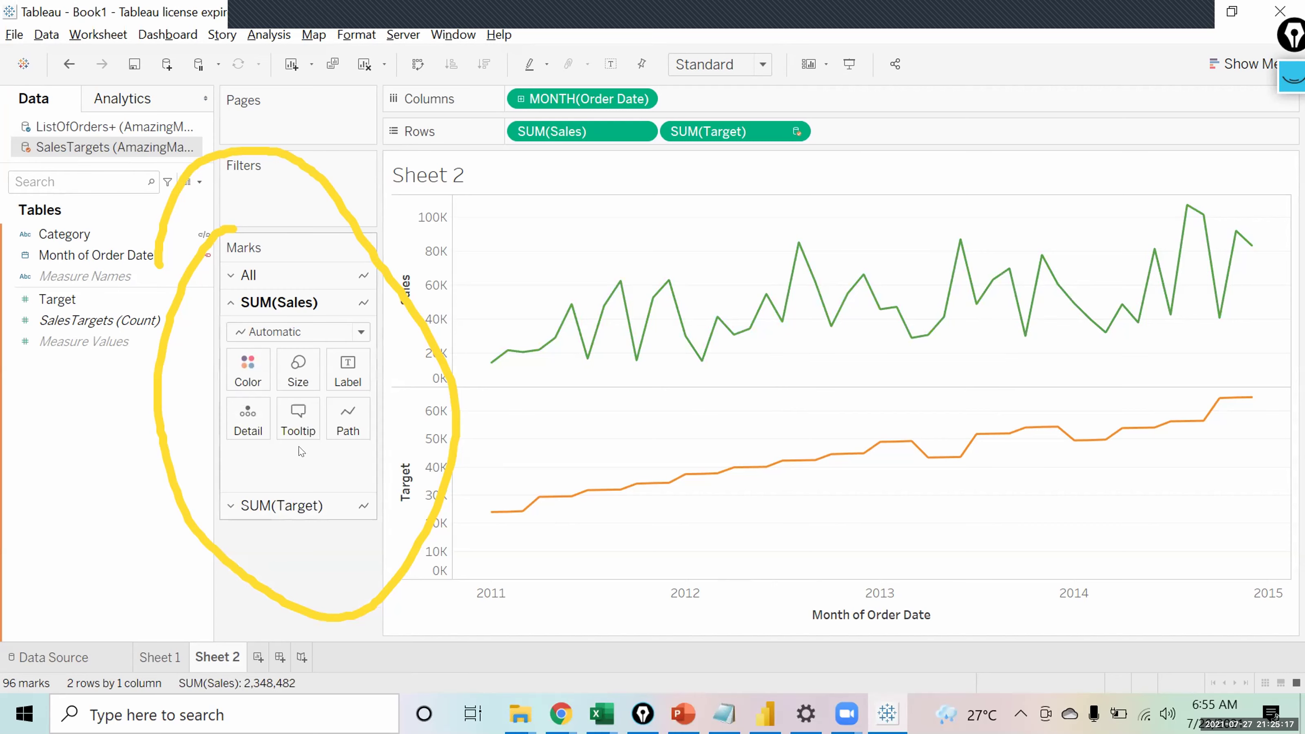
left_click(355, 335)
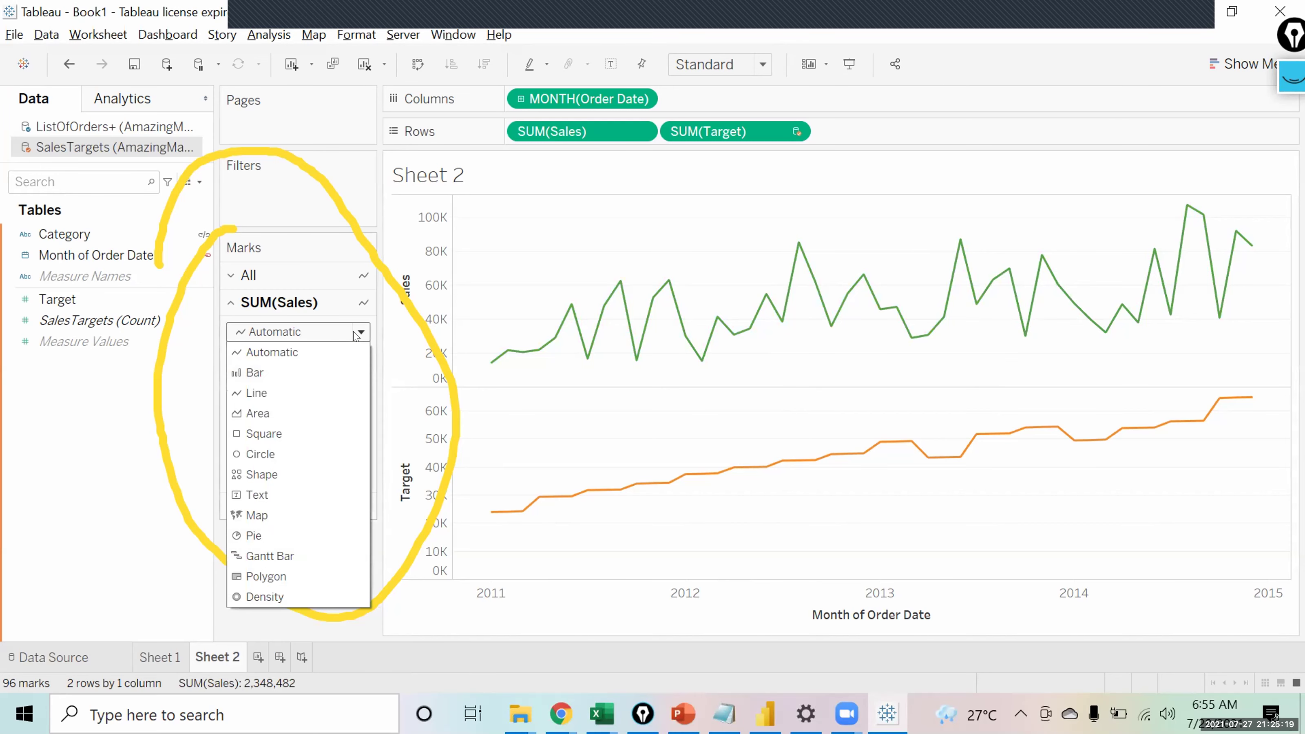
left_click(277, 379)
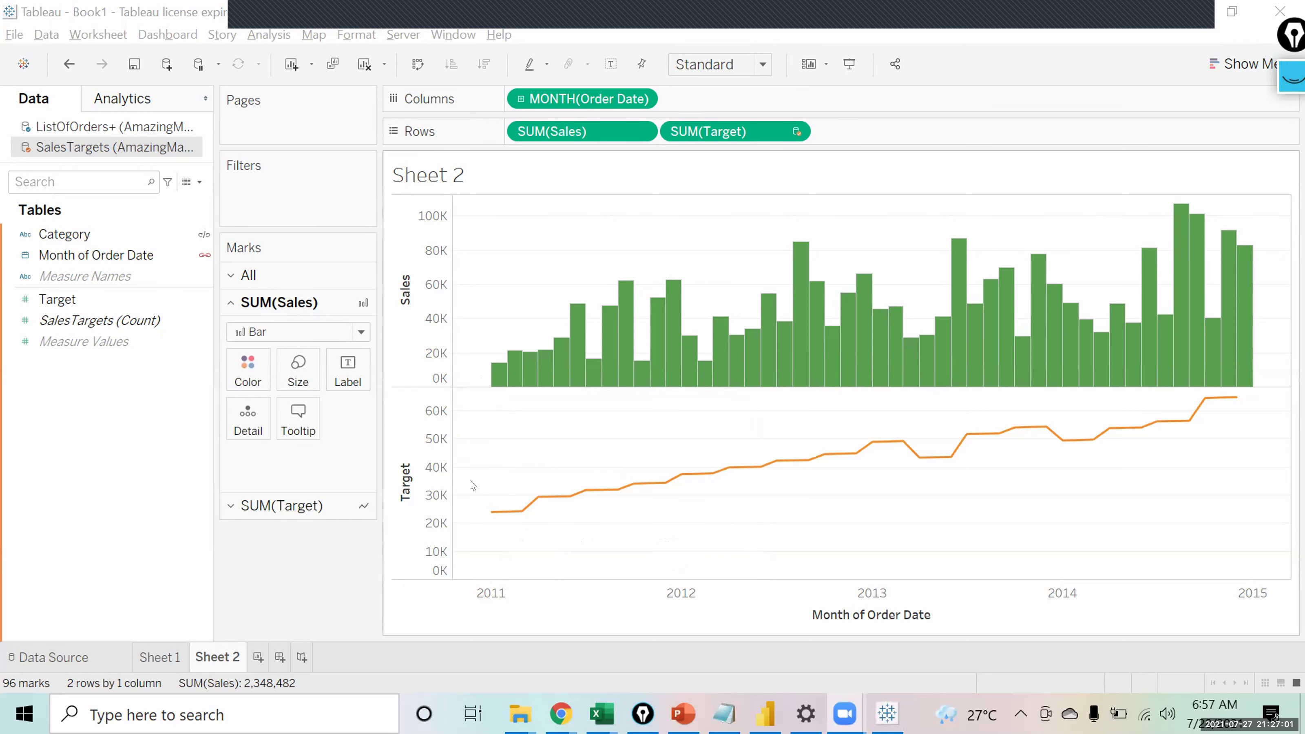
Overlay the Target line on the Sales bars by making Target a dual axis.
mouse_move(530, 386)
mouse_move(1261, 328)
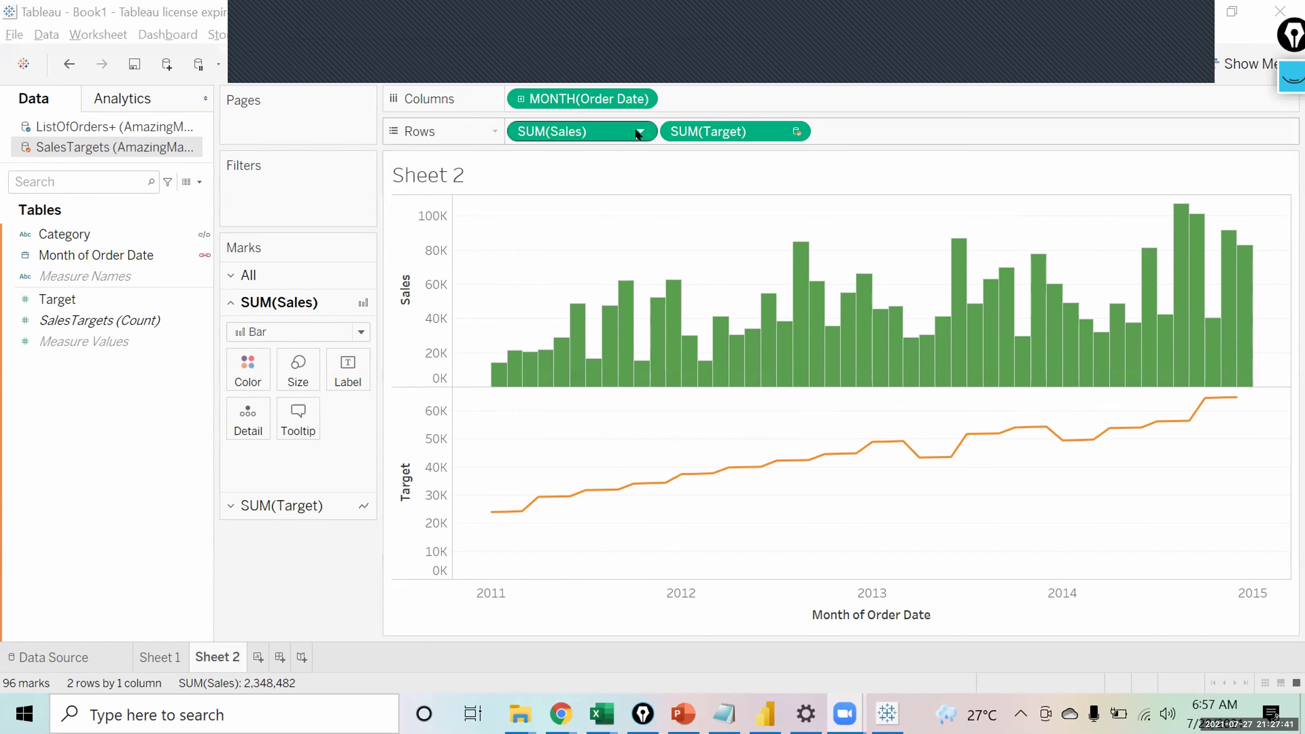
right_click(415, 440)
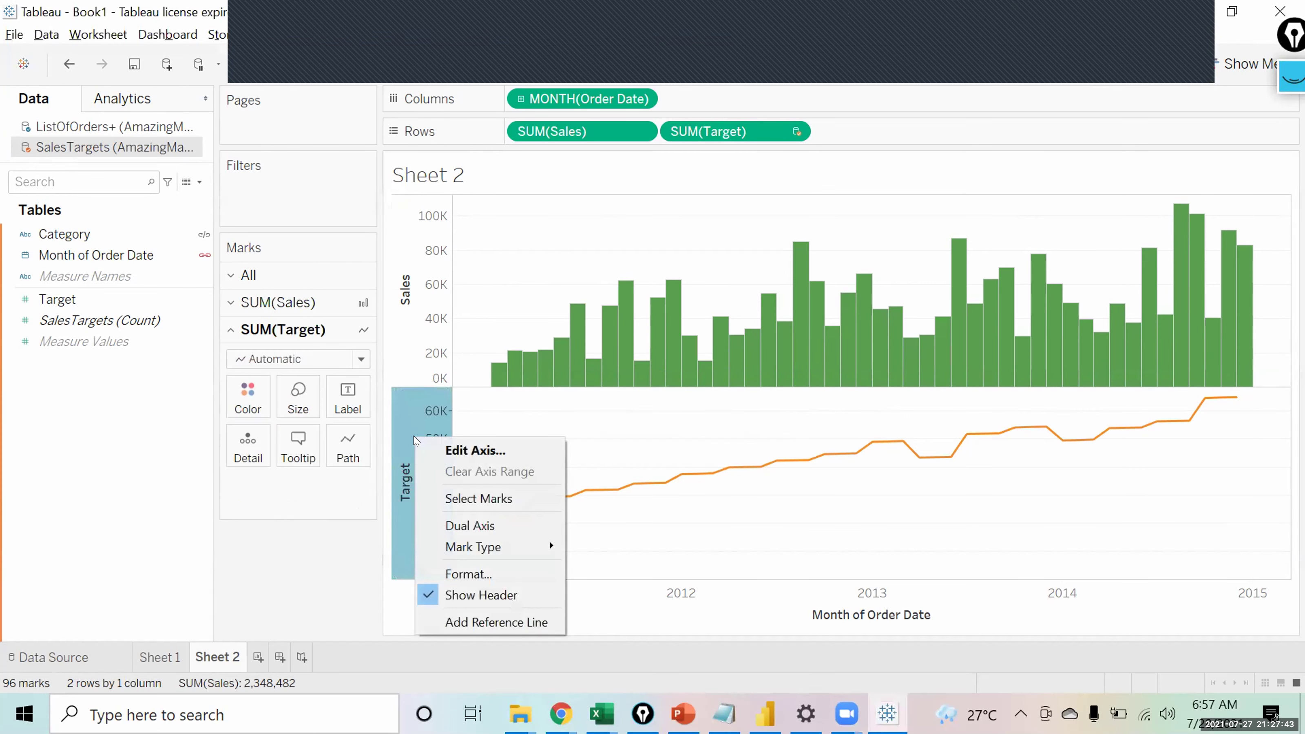
left_click(469, 528)
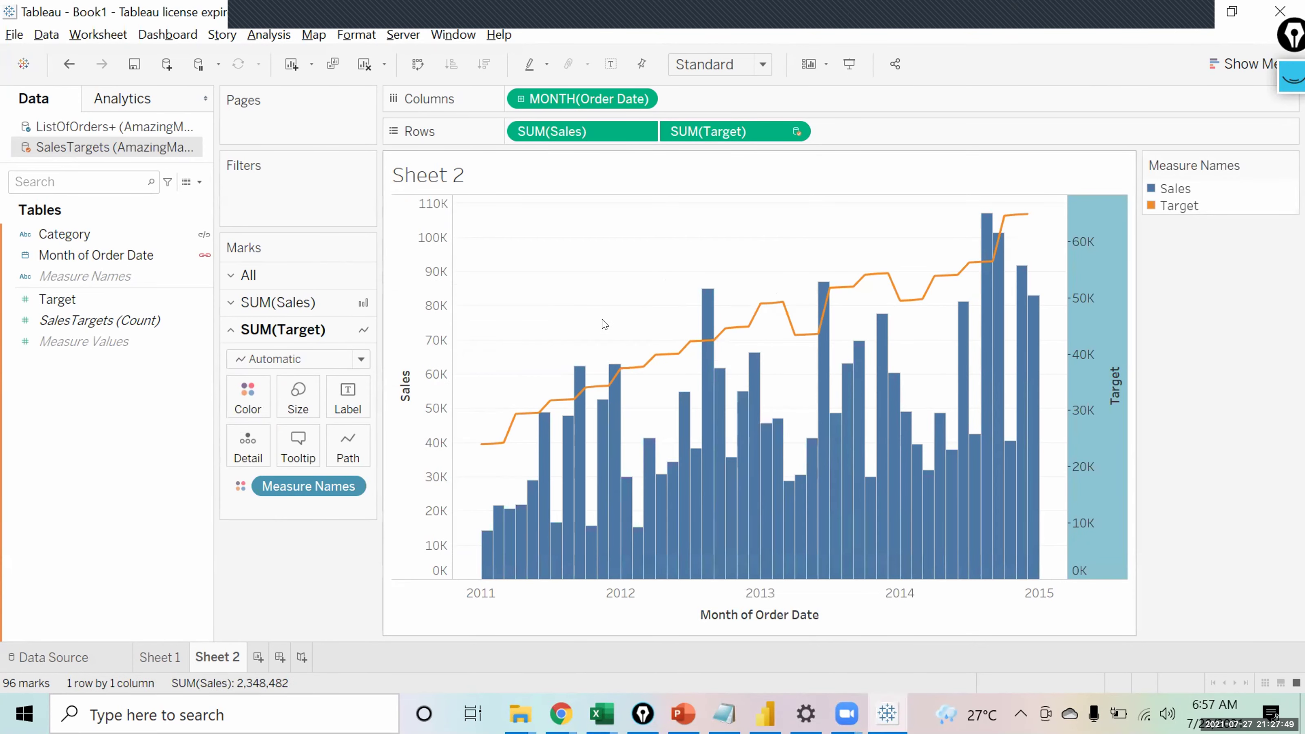
mouse_move(532, 408)
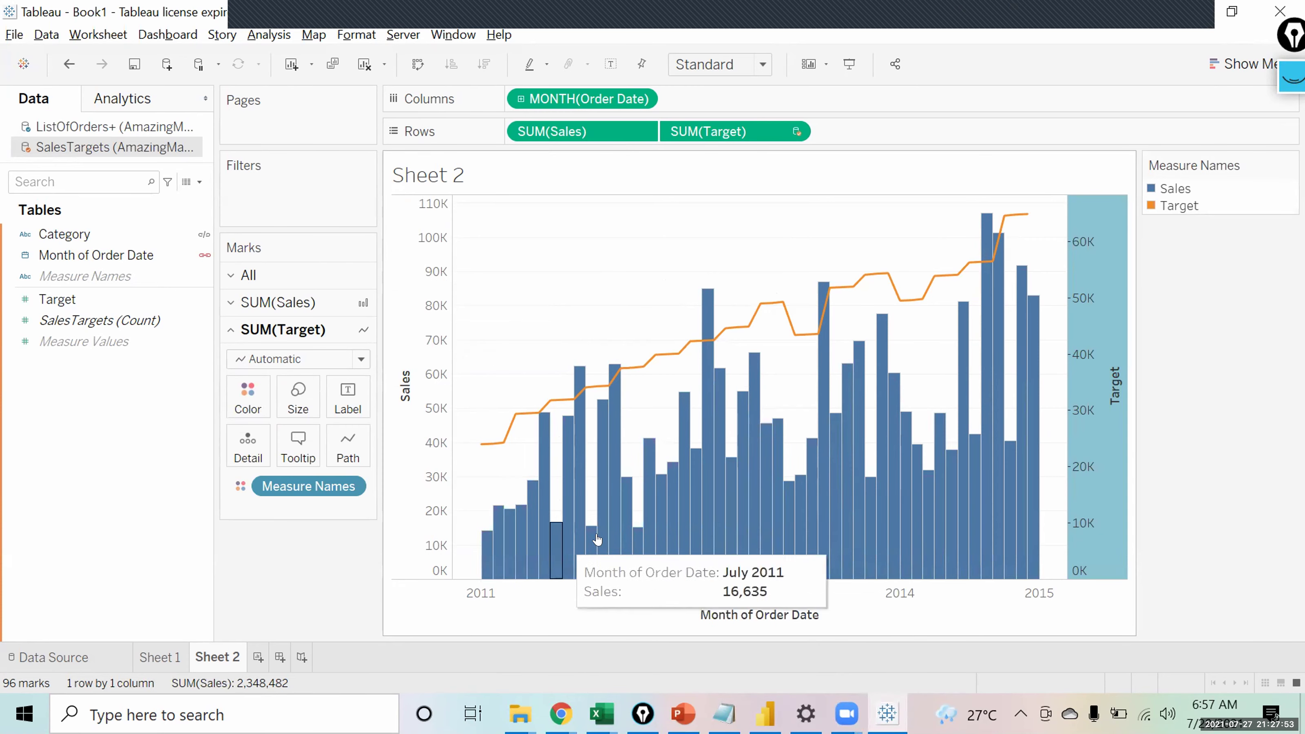
mouse_move(478, 454)
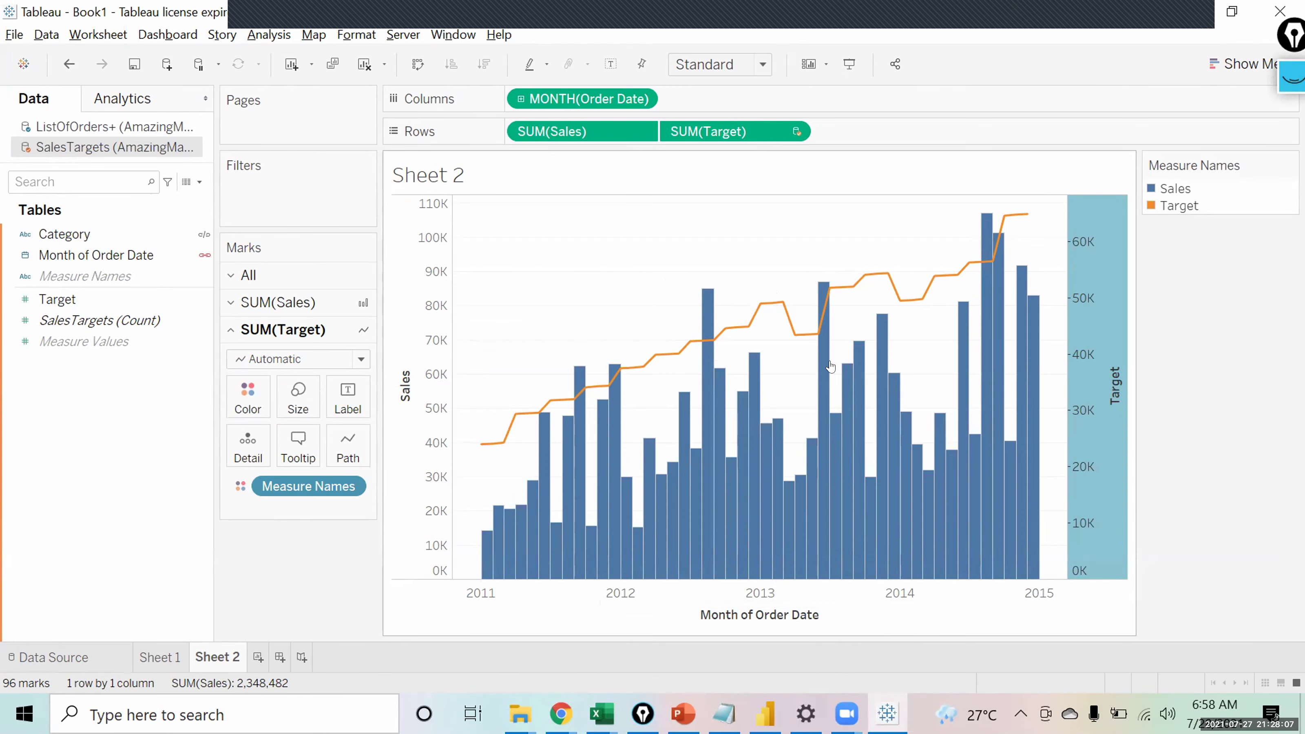
left_click(1190, 467)
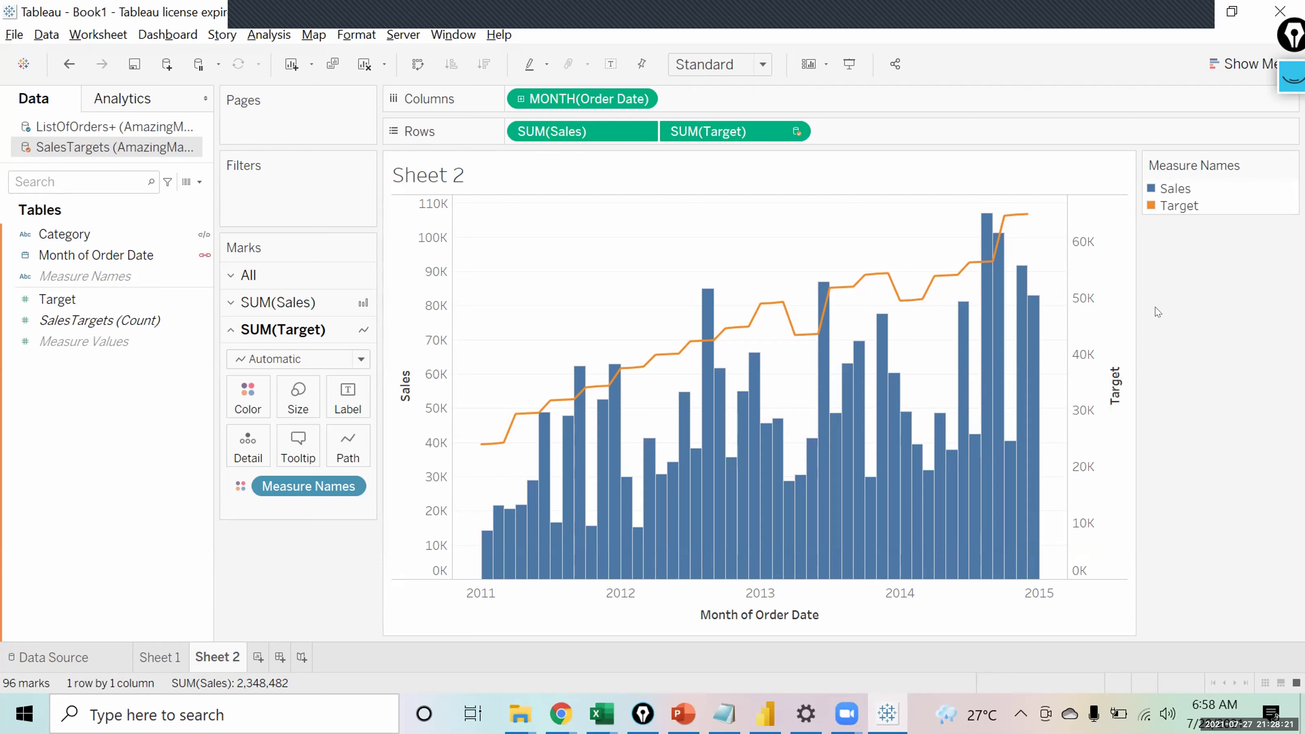
Compare the scales of the Sales and Target axes by marking both with the annotation pen, and clear the drawings.
left_click_drag(989, 16, 927, 32)
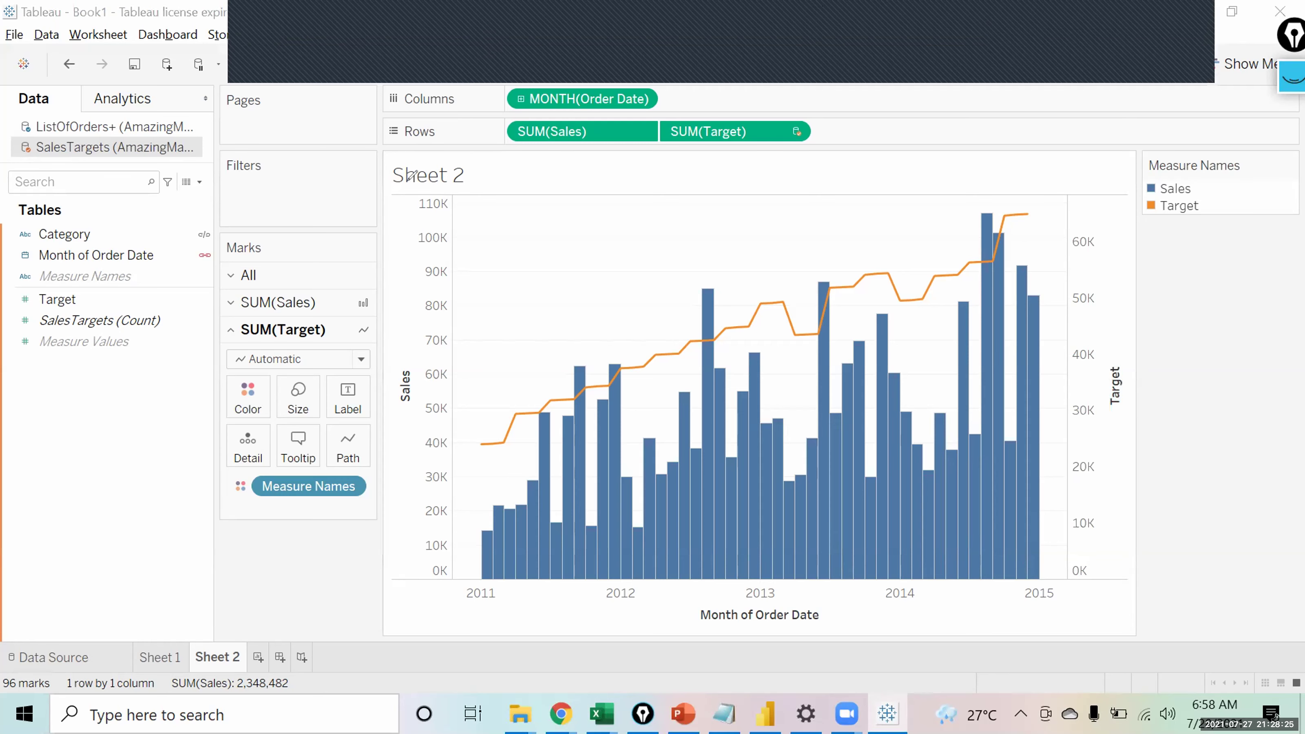
mouse_move(409, 185)
left_mouse_down()
mouse_move(417, 426)
mouse_move(501, 293)
mouse_move(366, 224)
left_mouse_up()
mouse_move(1048, 198)
left_mouse_down()
mouse_move(1047, 467)
mouse_move(1140, 221)
mouse_move(1032, 197)
left_mouse_up()
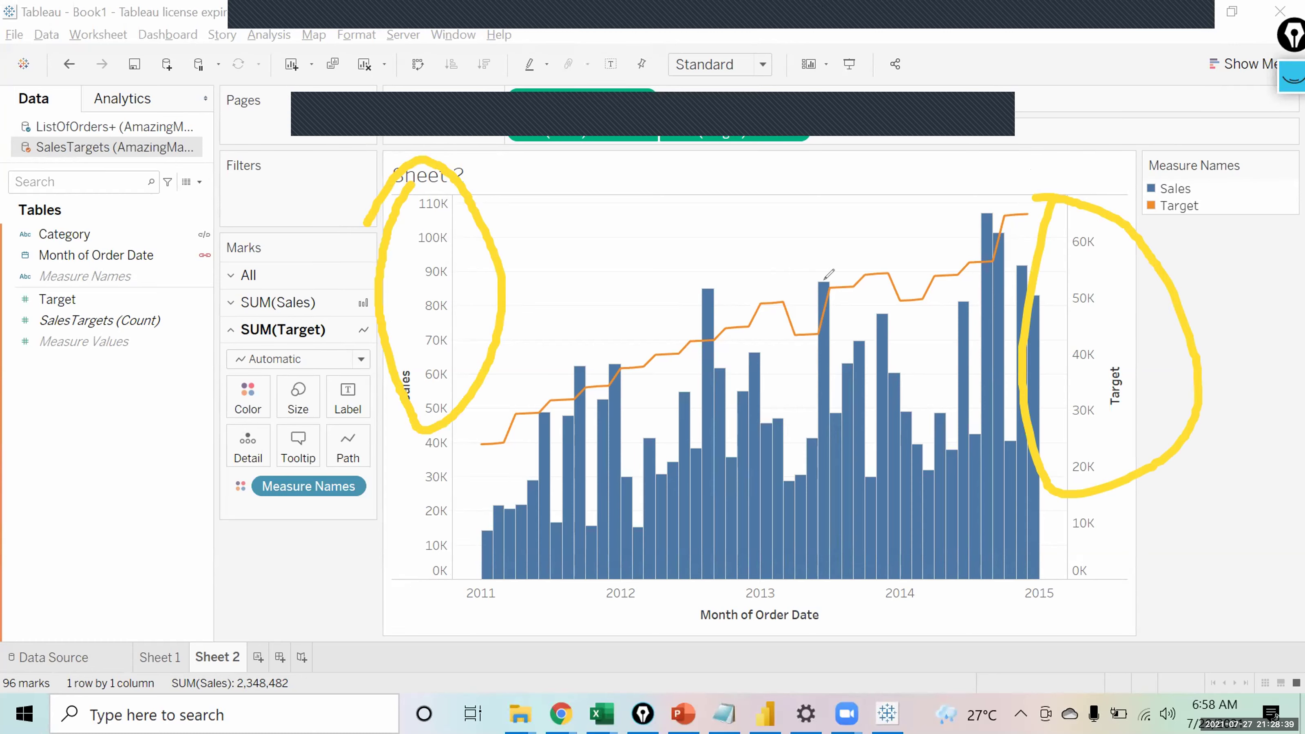
left_click_drag(824, 279, 921, 268)
left_click(824, 282)
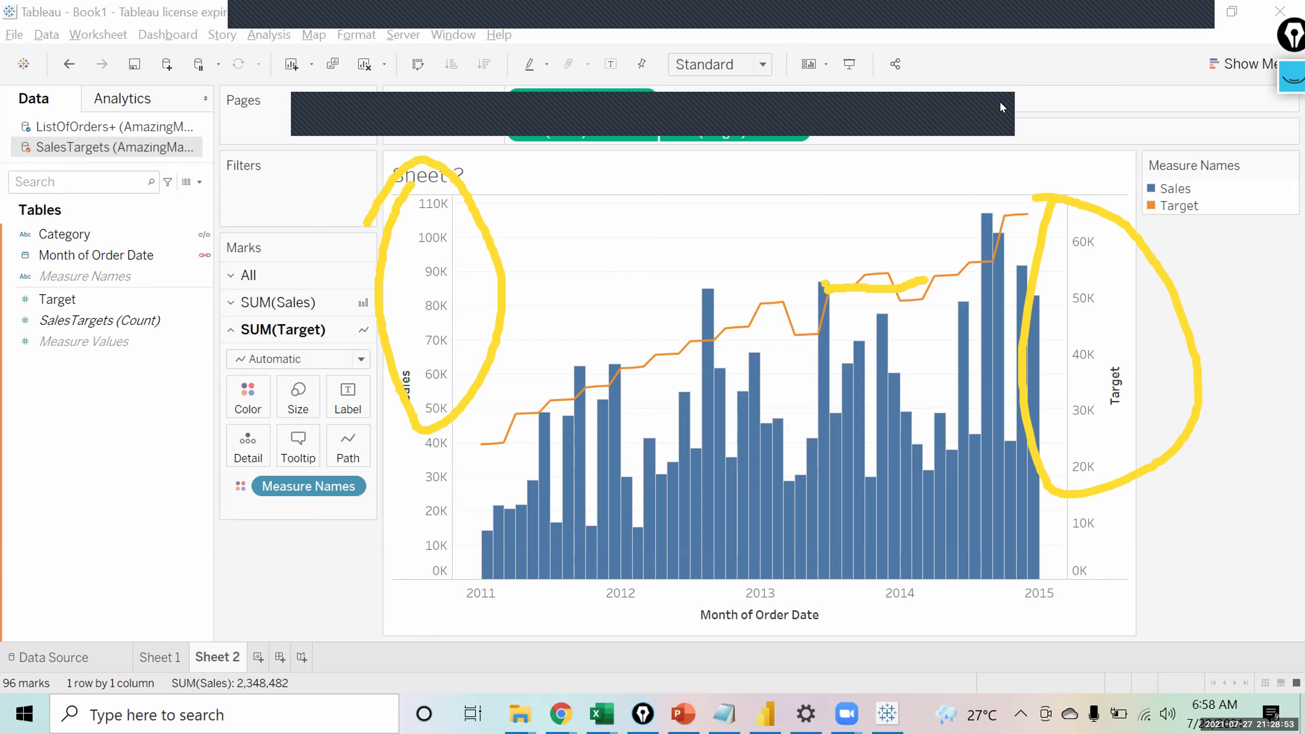
key("Escape")
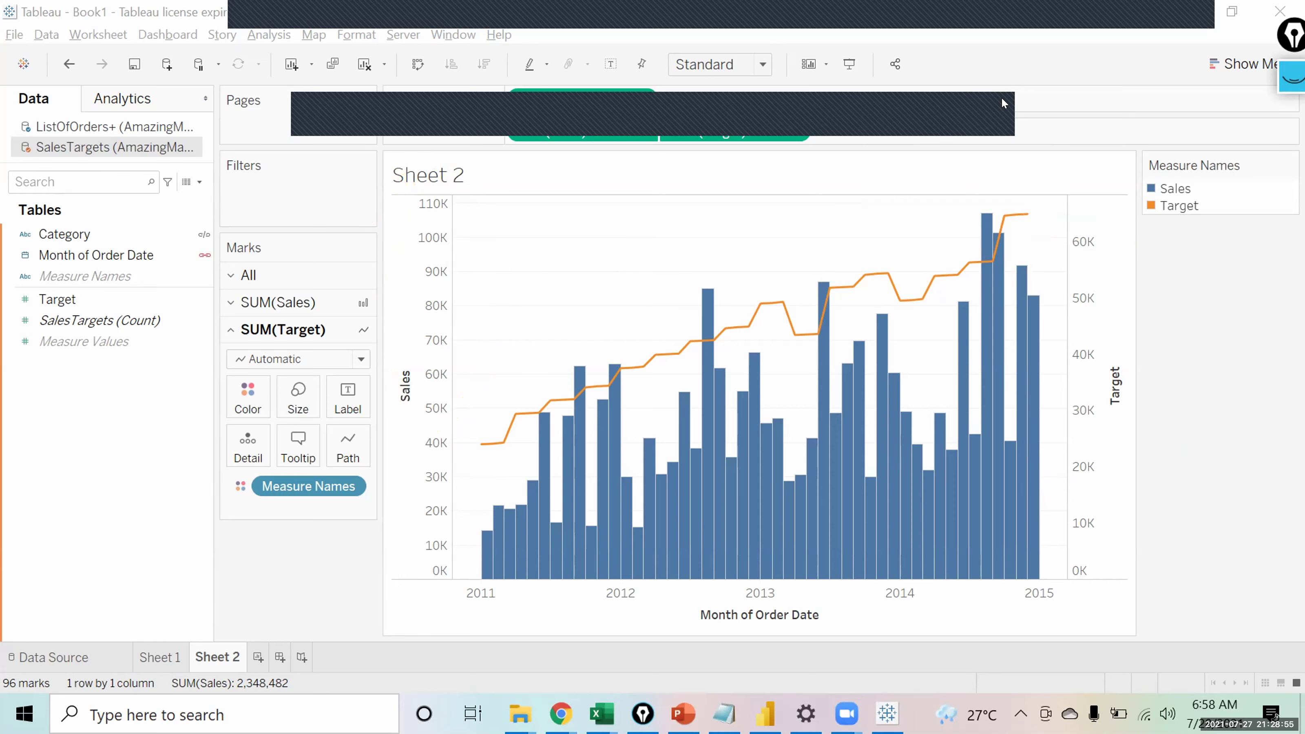
Synchronize the Target axis with the Sales axis and clear the axis selection.
right_click(1078, 265)
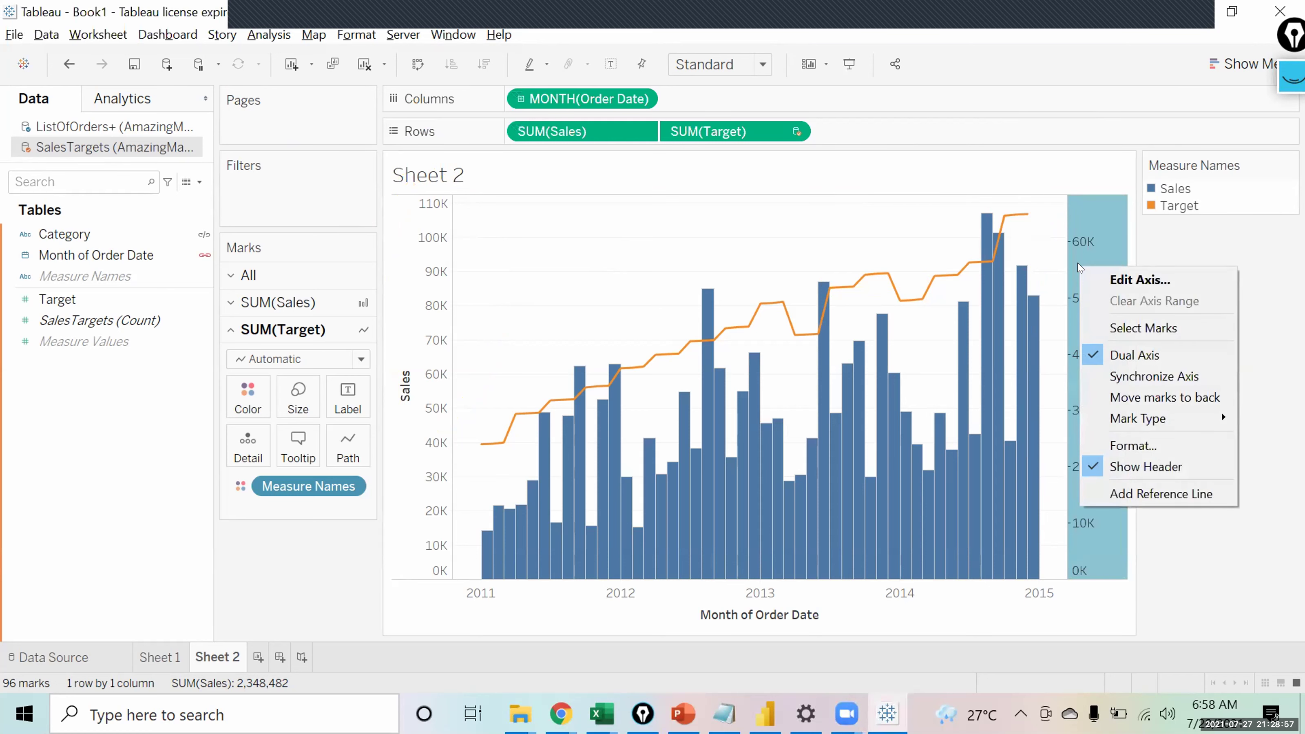
left_click(1133, 377)
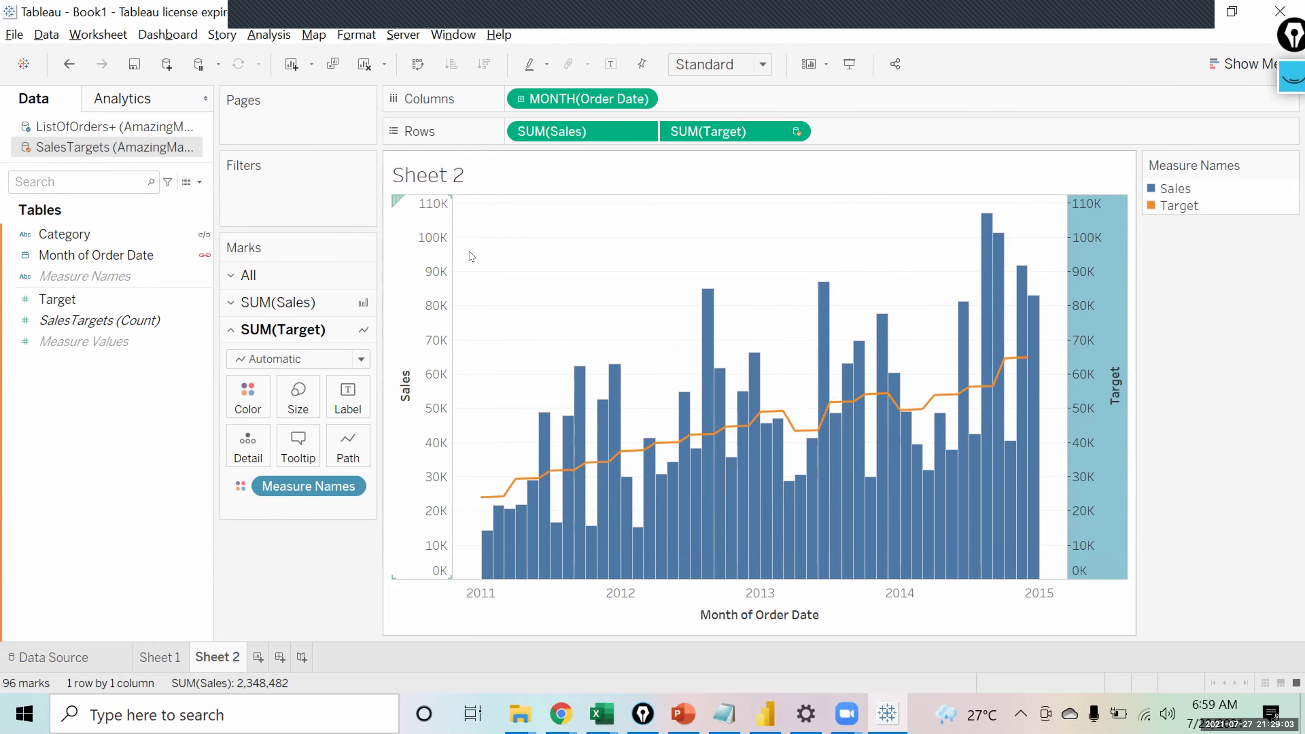
mouse_move(1087, 383)
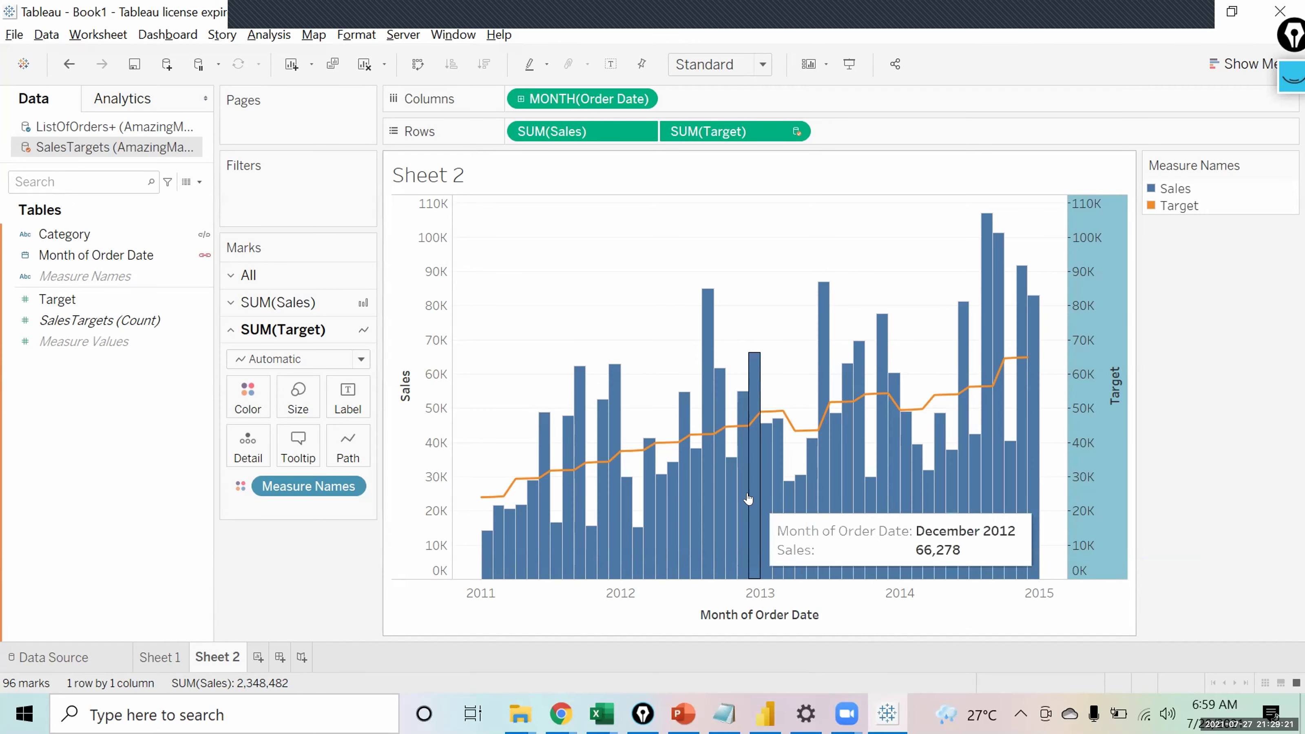
left_click(1147, 367)
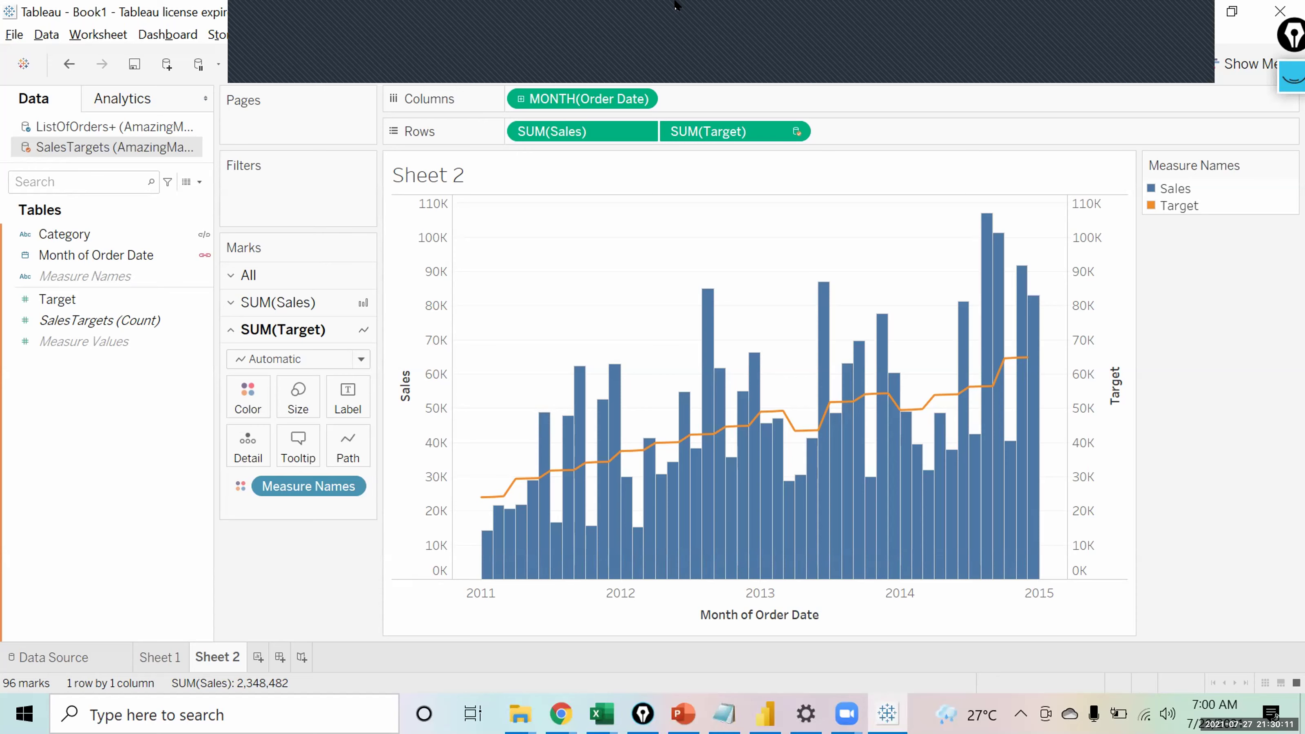
Switch to the Excel workbook and enter the date 1/1/2011 in cell A156 of the SalesTargets sheet.
left_click(603, 714)
left_click(861, 638)
key("Left")
key("Down")
key("Down")
key("Down")
key("Down")
key("Up")
key("Up")
key("Up")
key("Down")
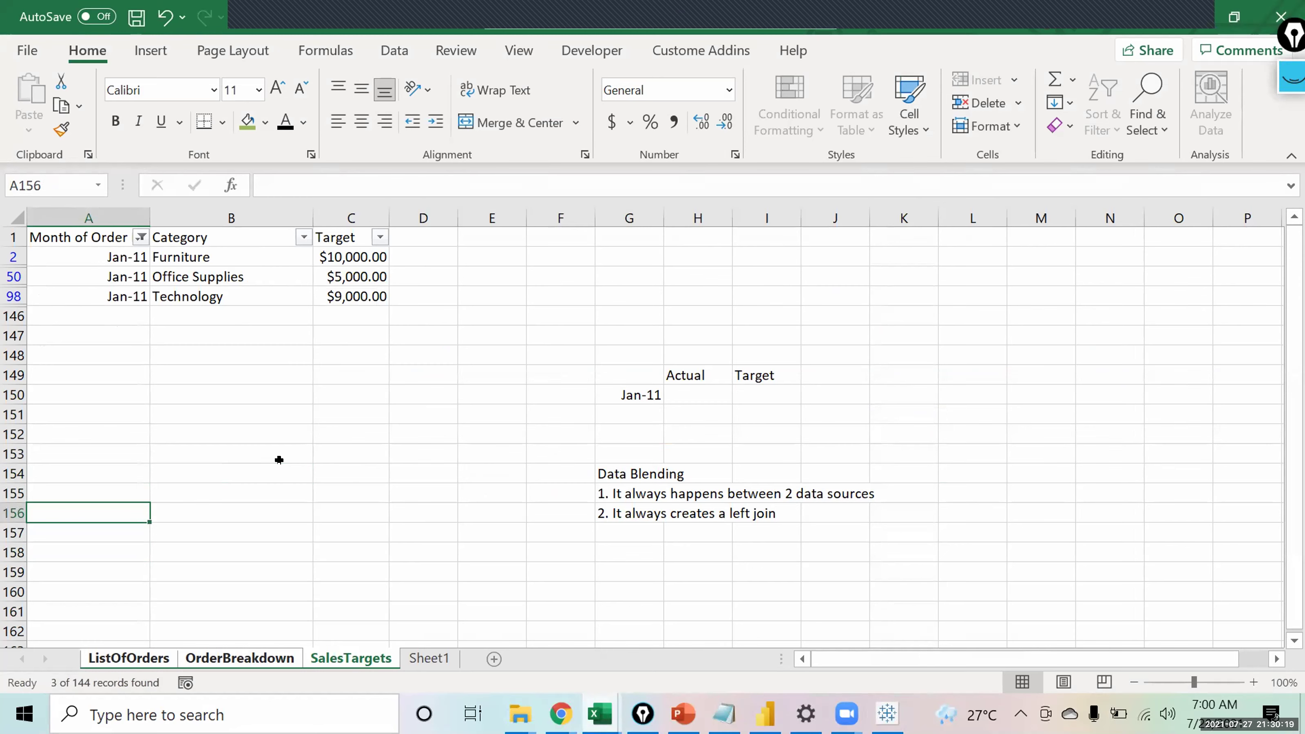
type("1/1/")
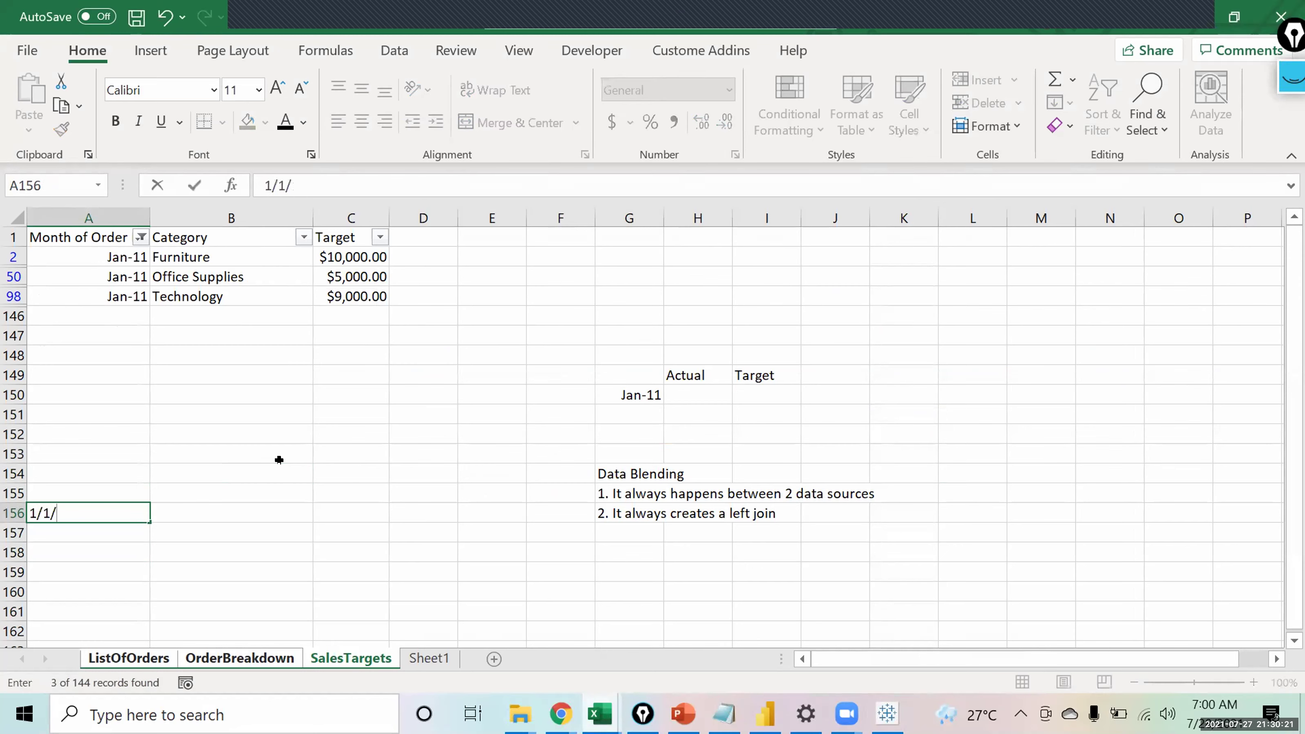
type("2011")
key("Return")
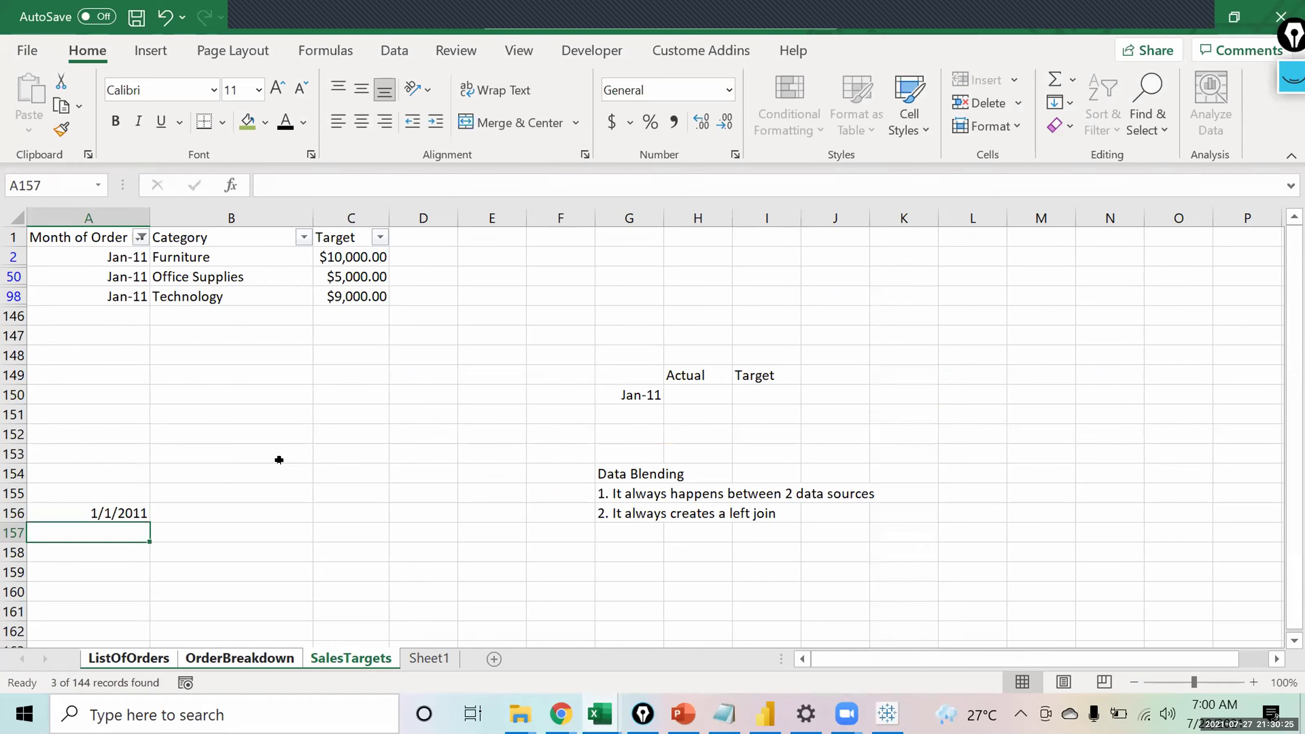
Enter the date 1/2/2011 in cell A157.
key("Up")
key("Down")
type("1/2/")
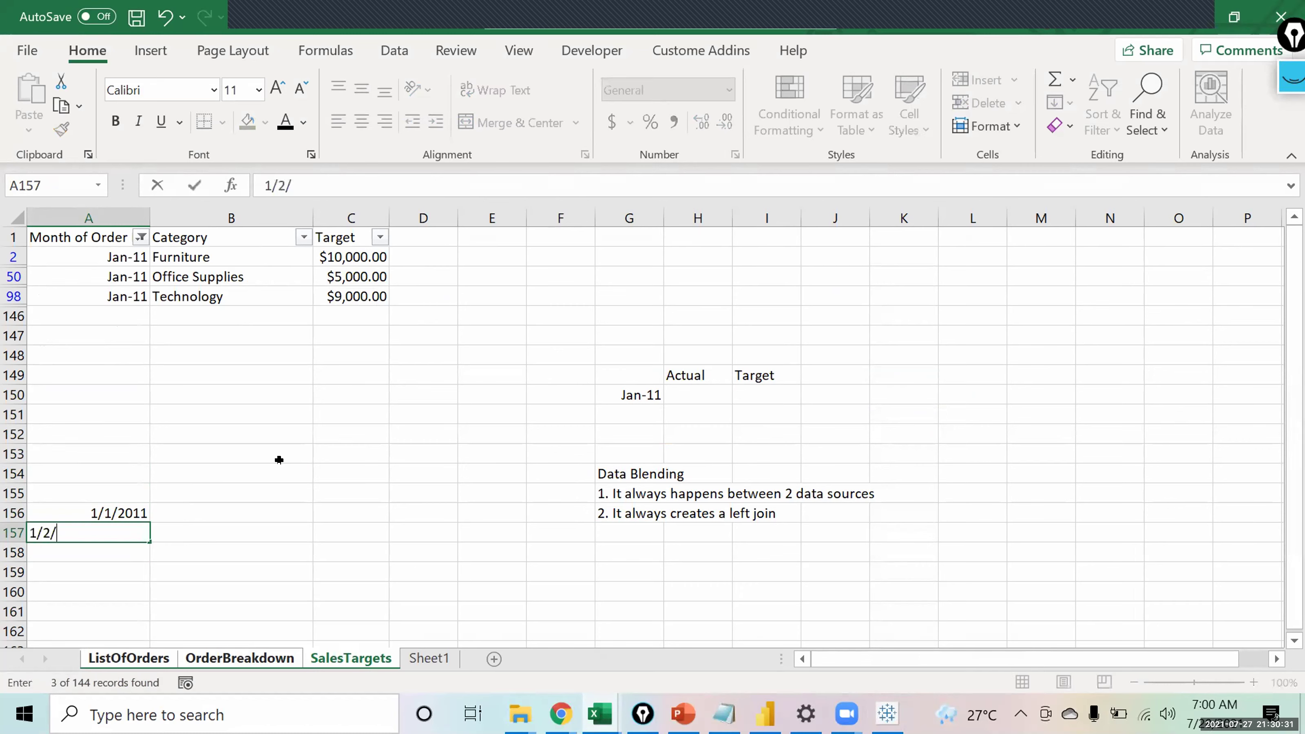
type("2011")
key("Return")
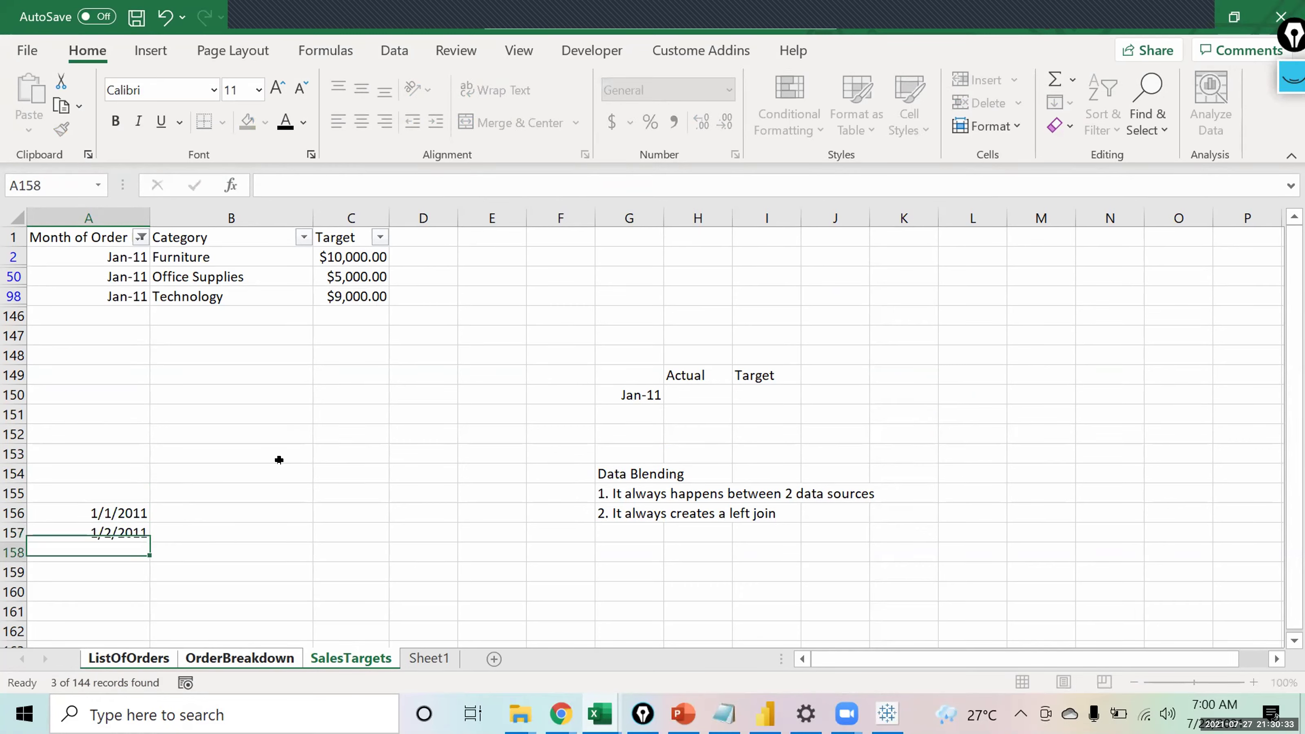
Try to fill the date series from A156:A157 down to row 161, and undo the fill.
key("Up")
key("Up")
key("Up")
key("shift+Down")
key("Down")
key("shift+Down")
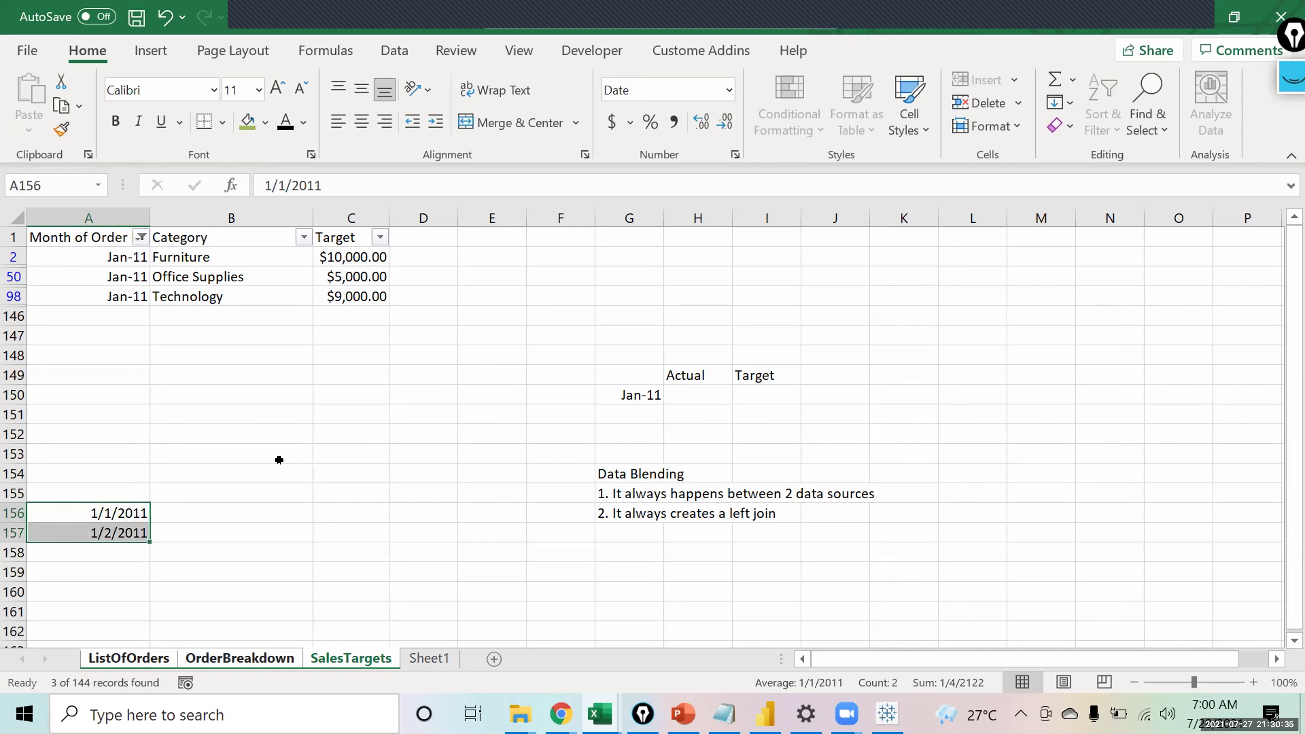
left_click_drag(139, 538, 143, 615)
key("ctrl+z")
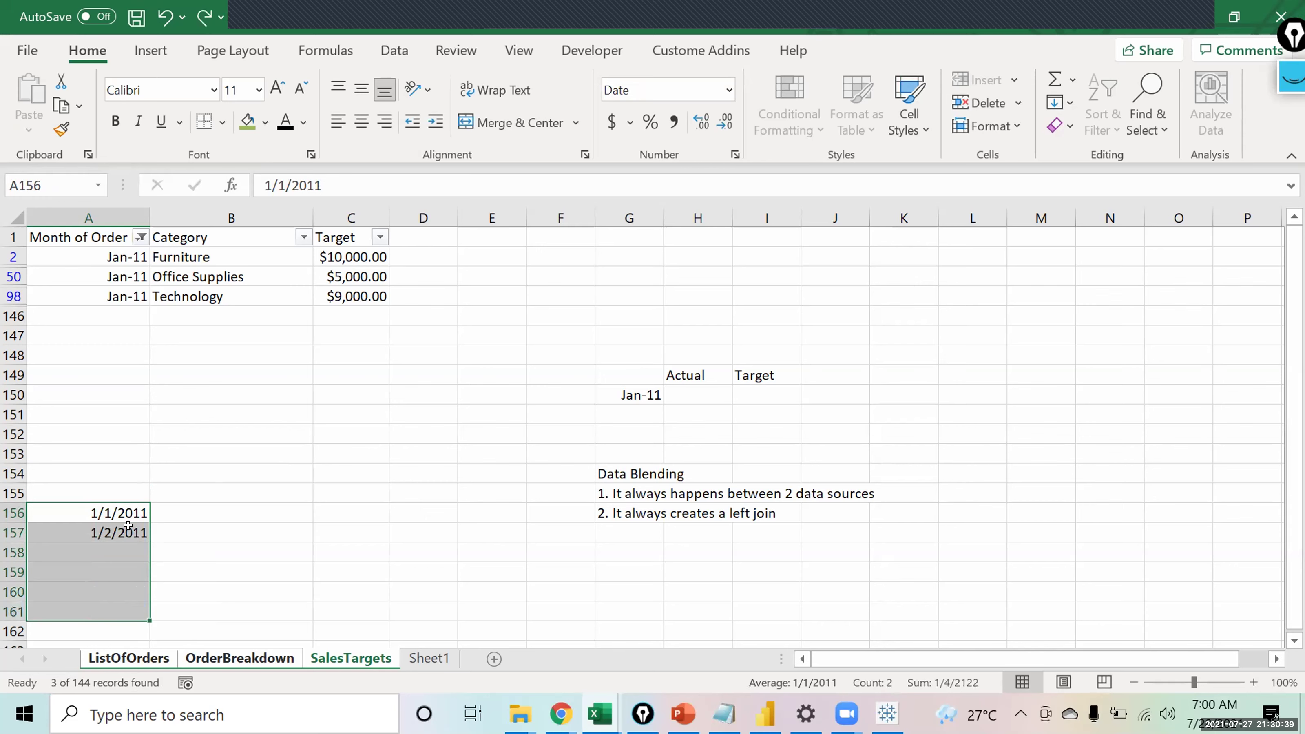
key("ctrl+z")
Enter the date 1/3/2011 in cell A158.
key("Down")
key("Down")
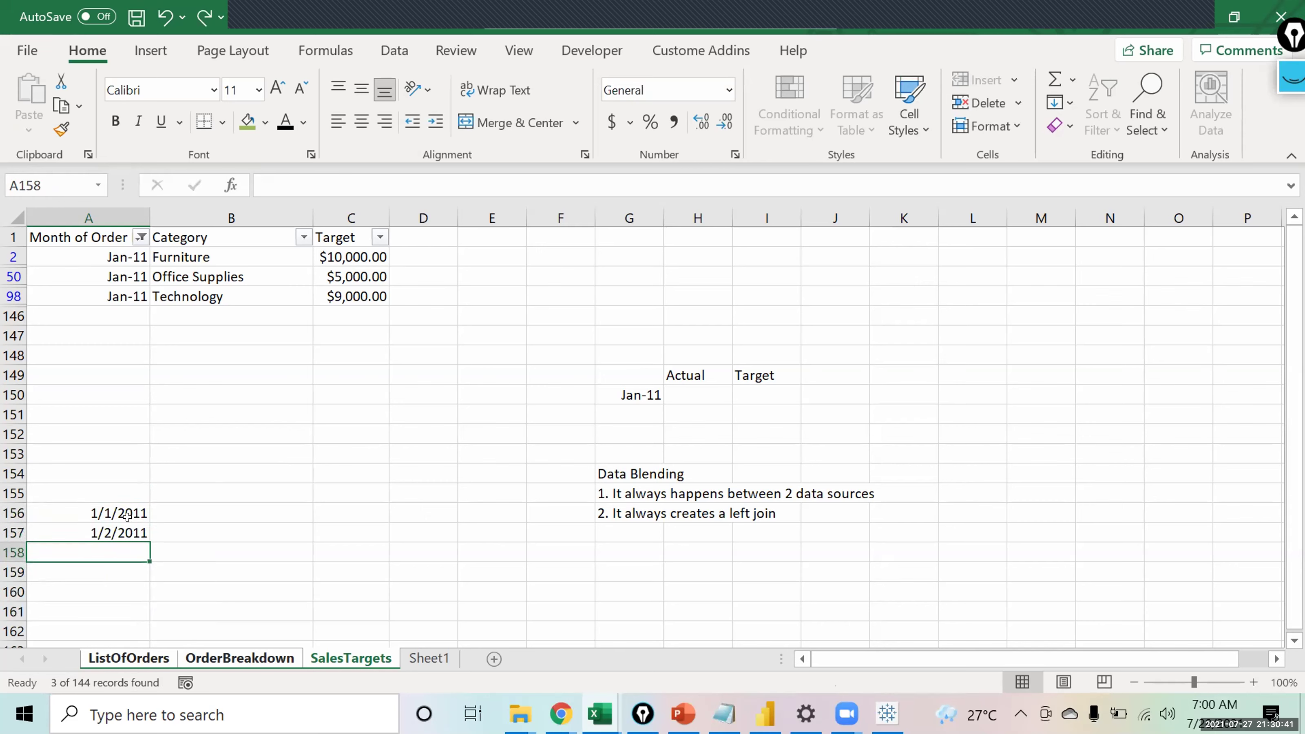
type("1/2")
key("BackSpace")
type("3/2011")
key("Return")
Enter the amounts 100, 150 and 200 beside the three dates in B156:B158.
key("Up")
key("Up")
key("Up")
key("Up")
key("Down")
key("Right")
type("100")
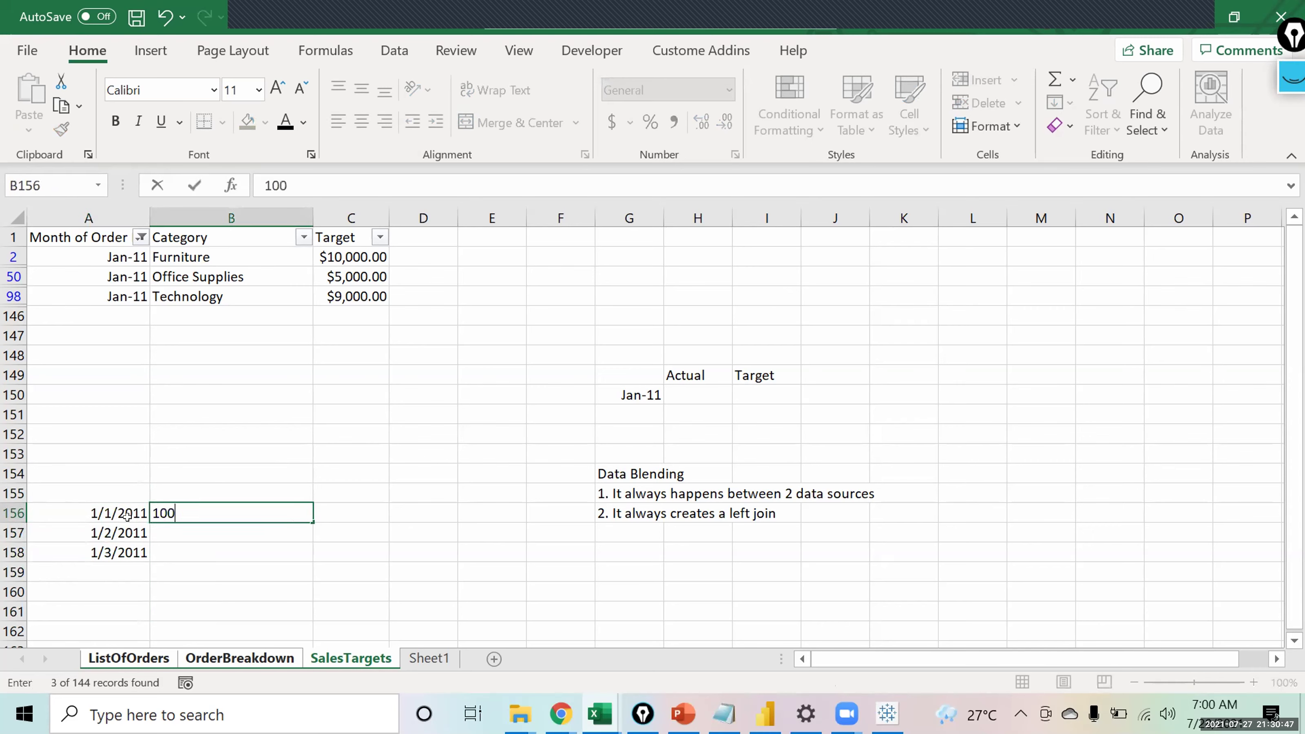
key("Return")
type("150")
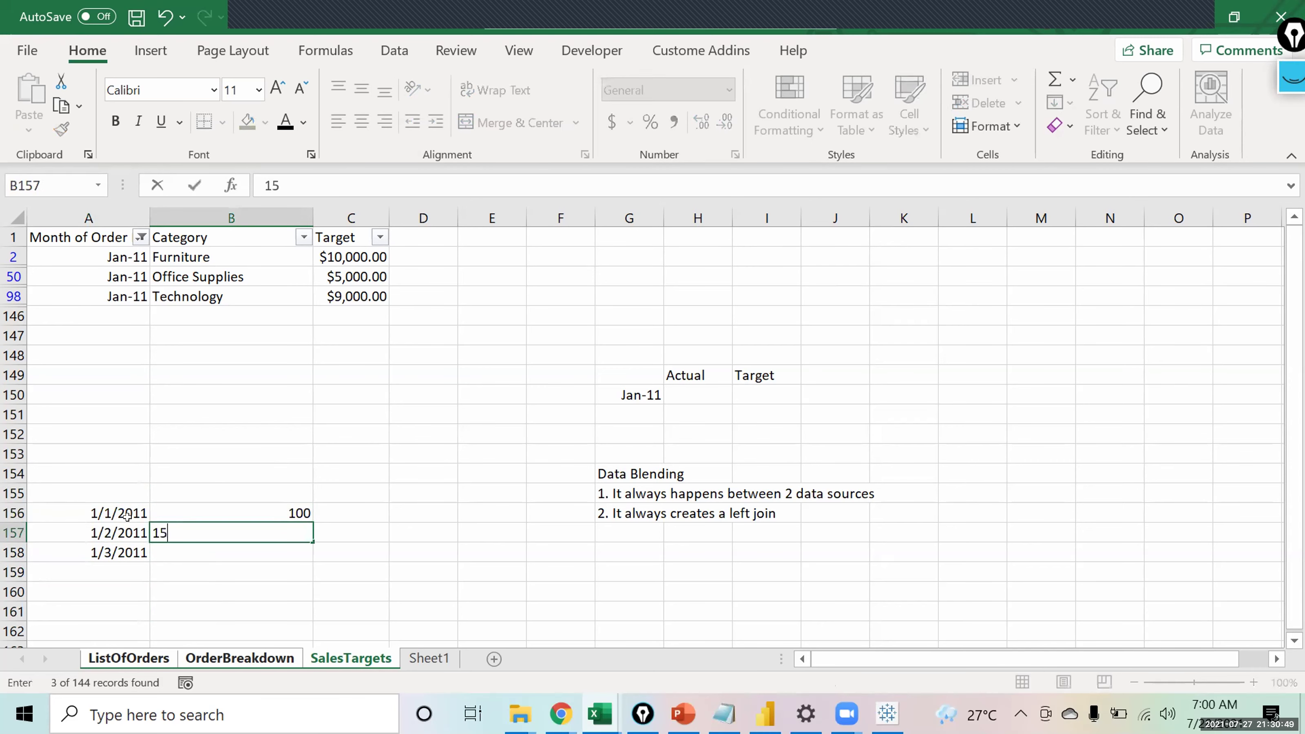
key("Return")
type("200")
key("Return")
Add a separate one-row record with 1/1/2011 in M155 and 5000 in N155.
key("Up")
key("Up")
key("Up")
key("Right")
key("Right")
key("Right")
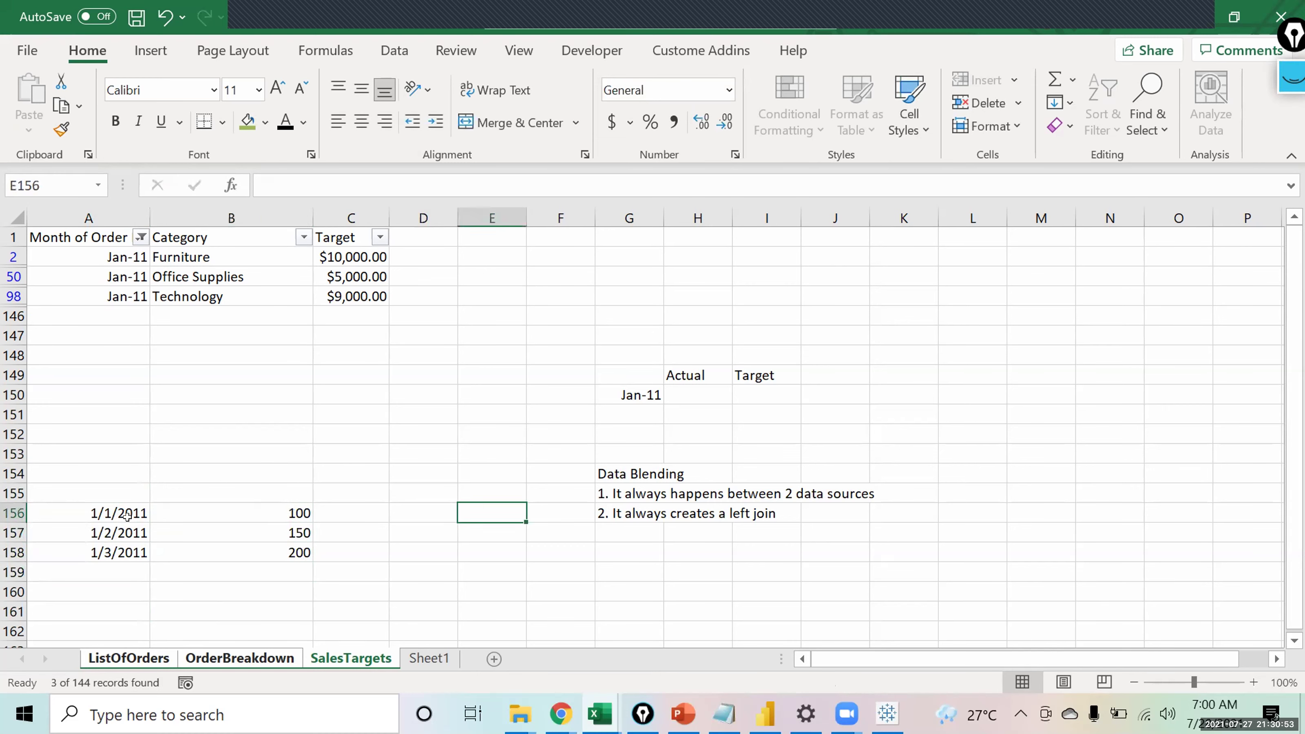
key("Right")
key("Right")
key("Right")
key("Right")
key("Right")
key("Right")
key("Right")
key("Up")
key("Right")
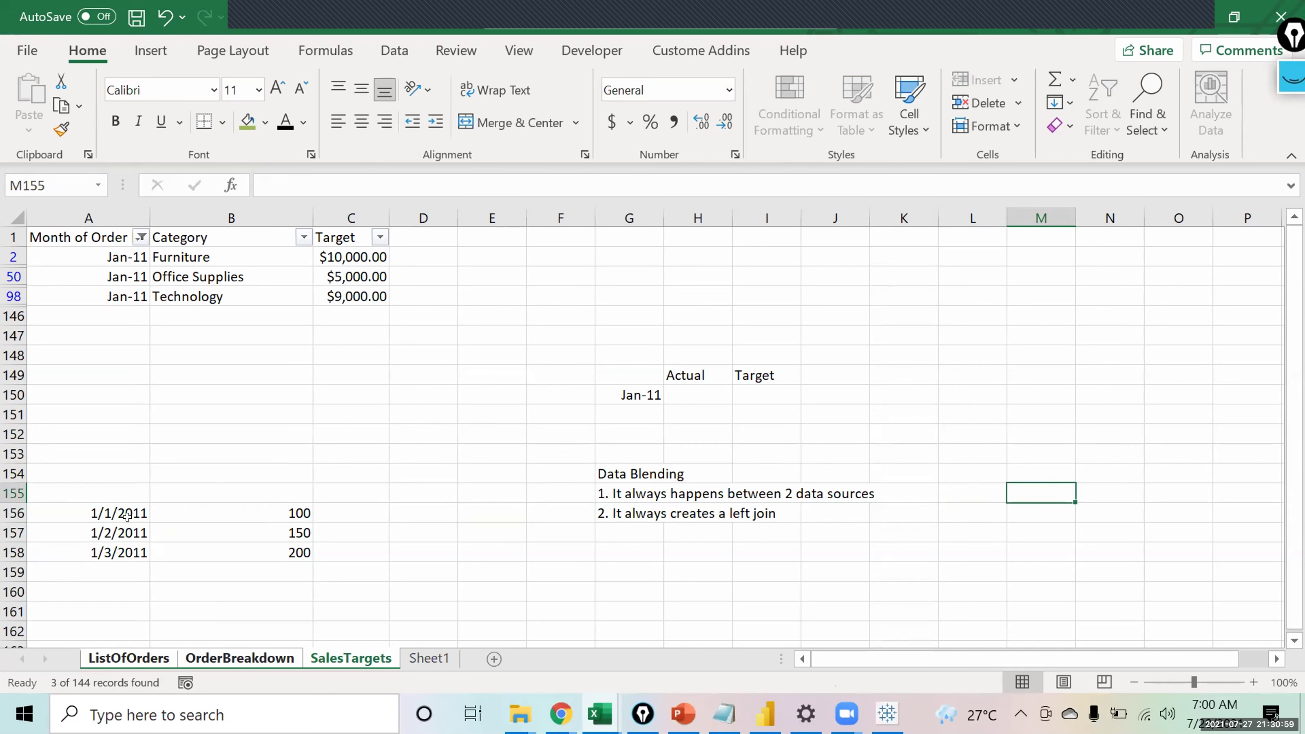
type("1/1")
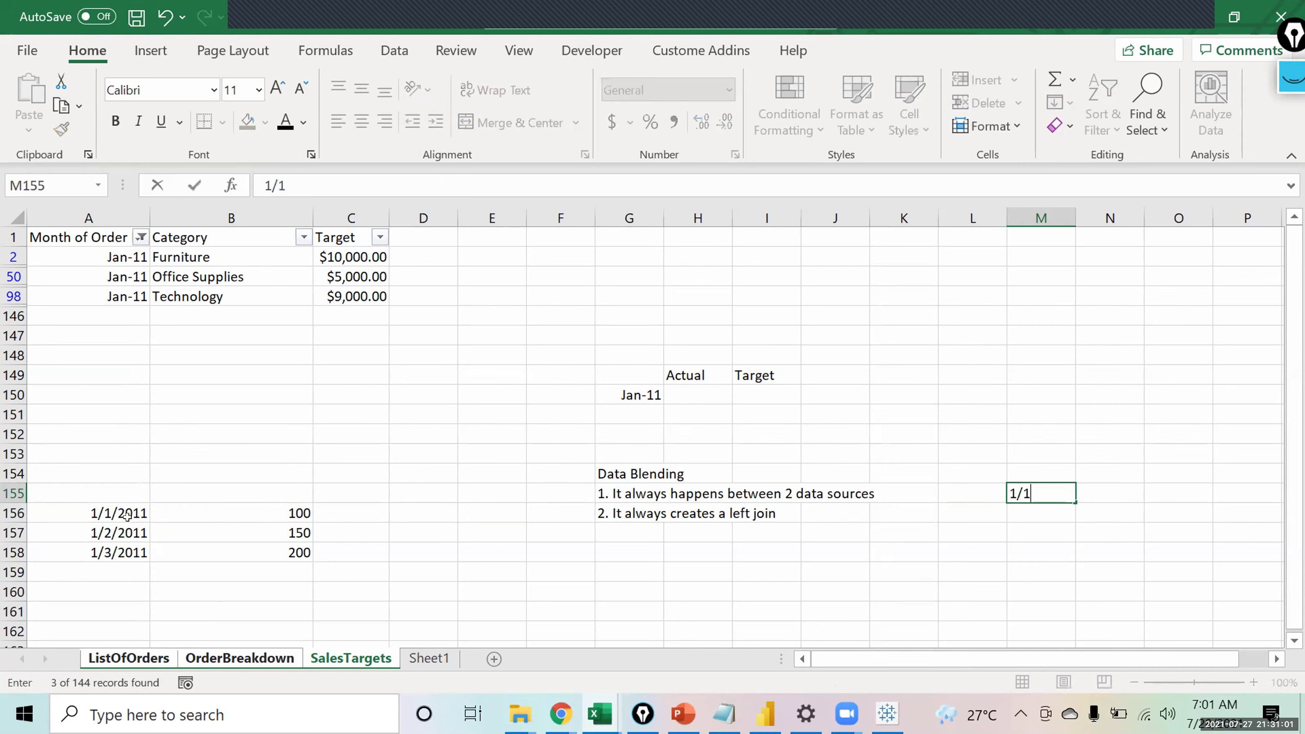
type("/2011")
key("Tab")
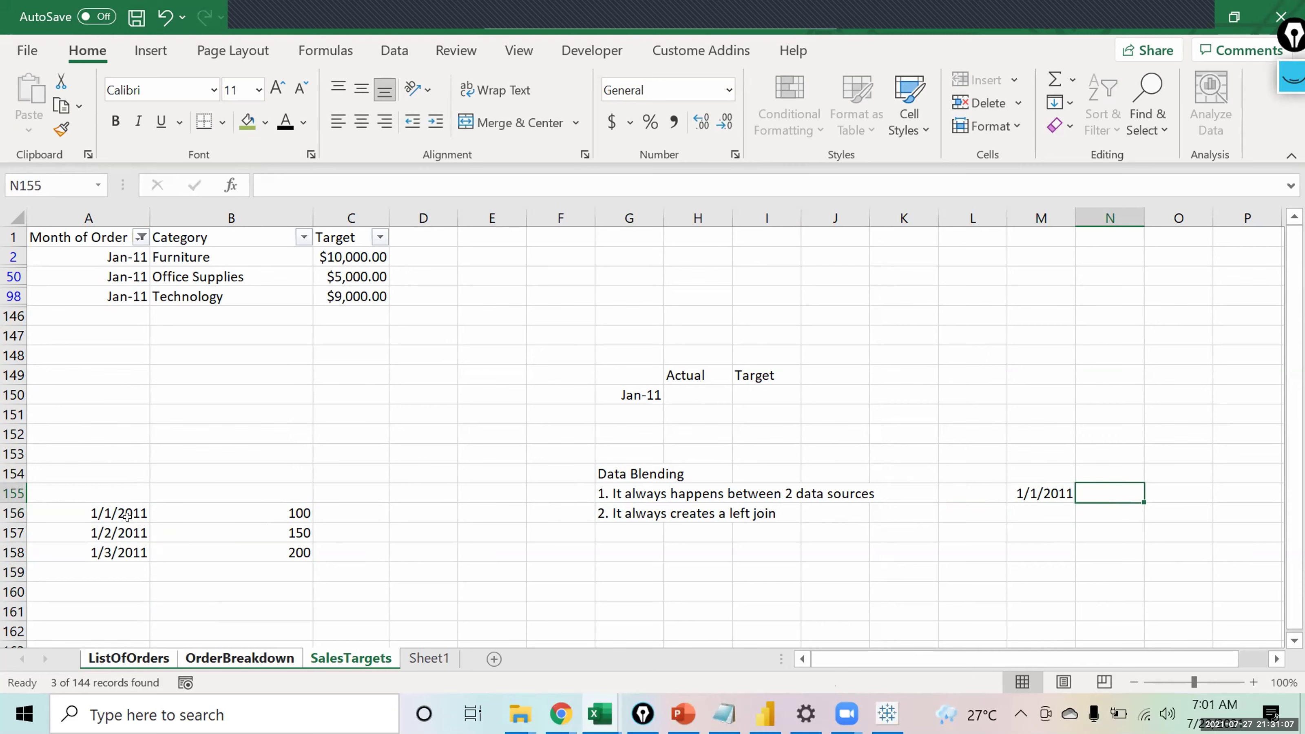
type("5000")
key("Return")
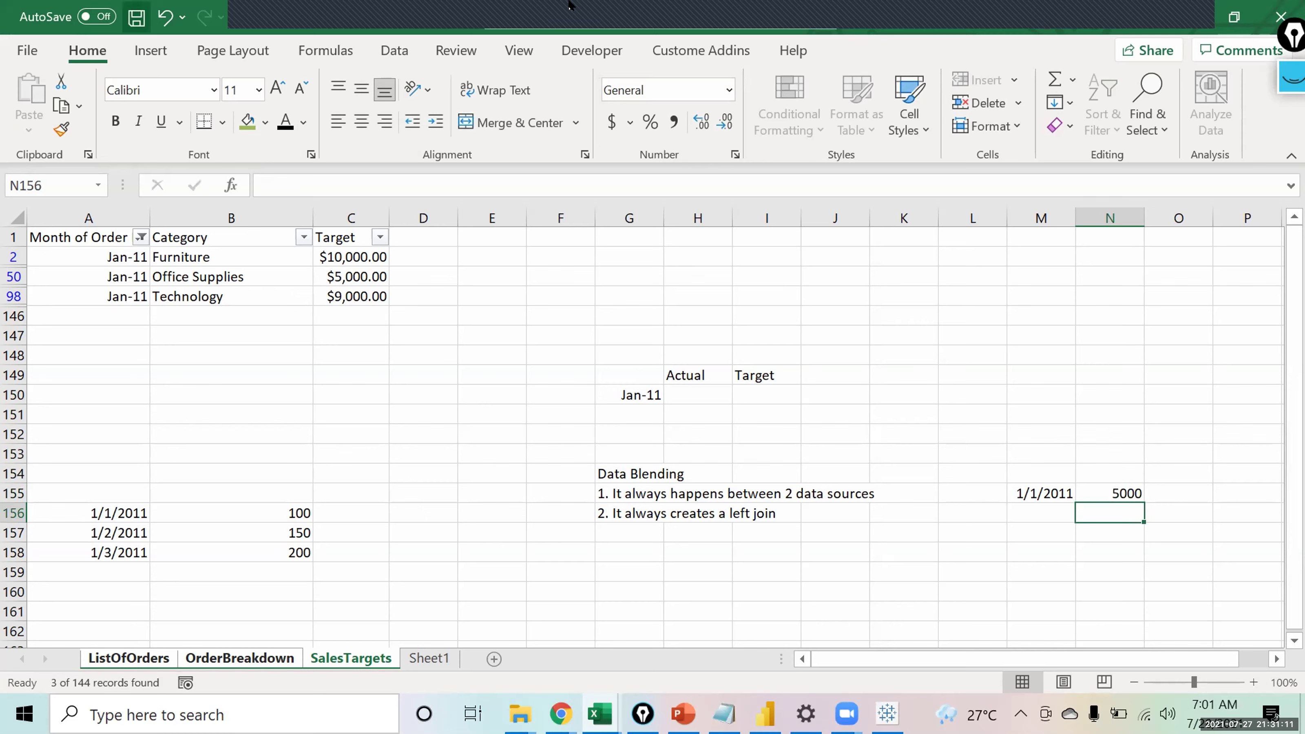
Apply all borders to the daily date and amount table in A156:B158.
left_click(105, 506)
key("shift+Right")
key("shift+Down")
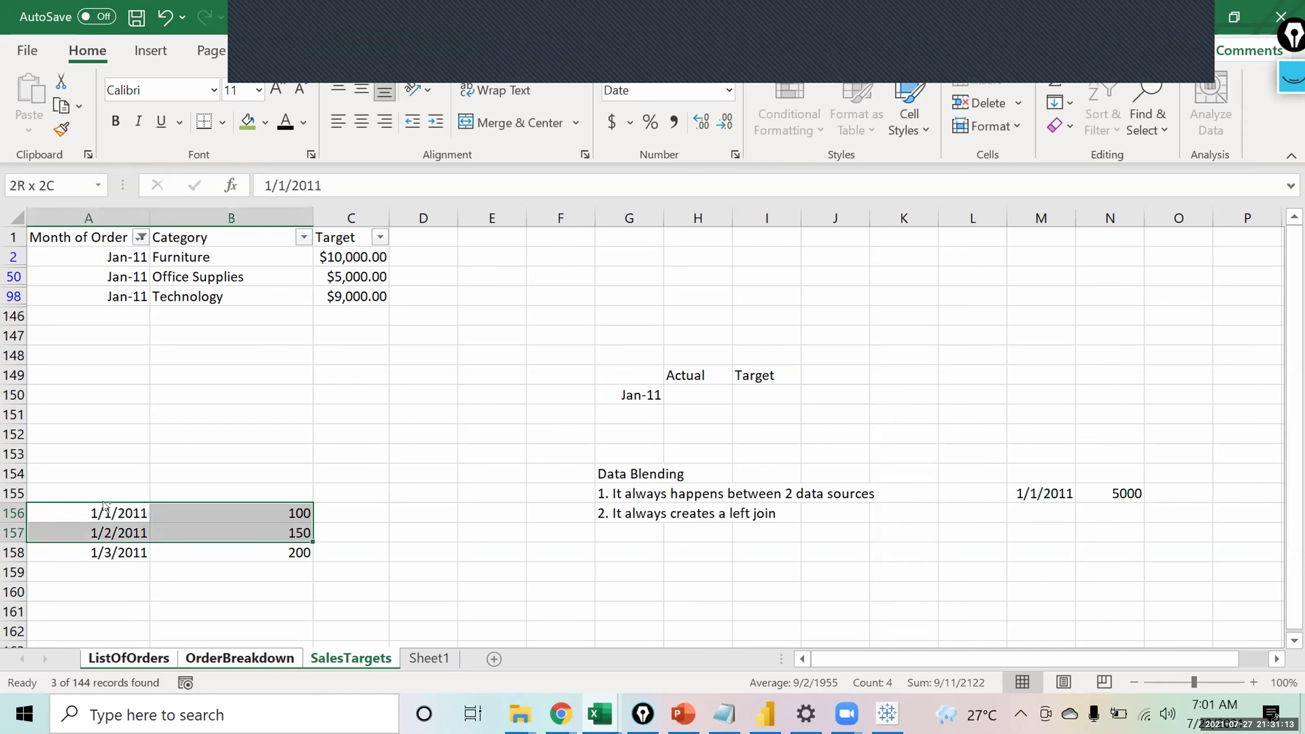
key("shift+Down")
key("alt")
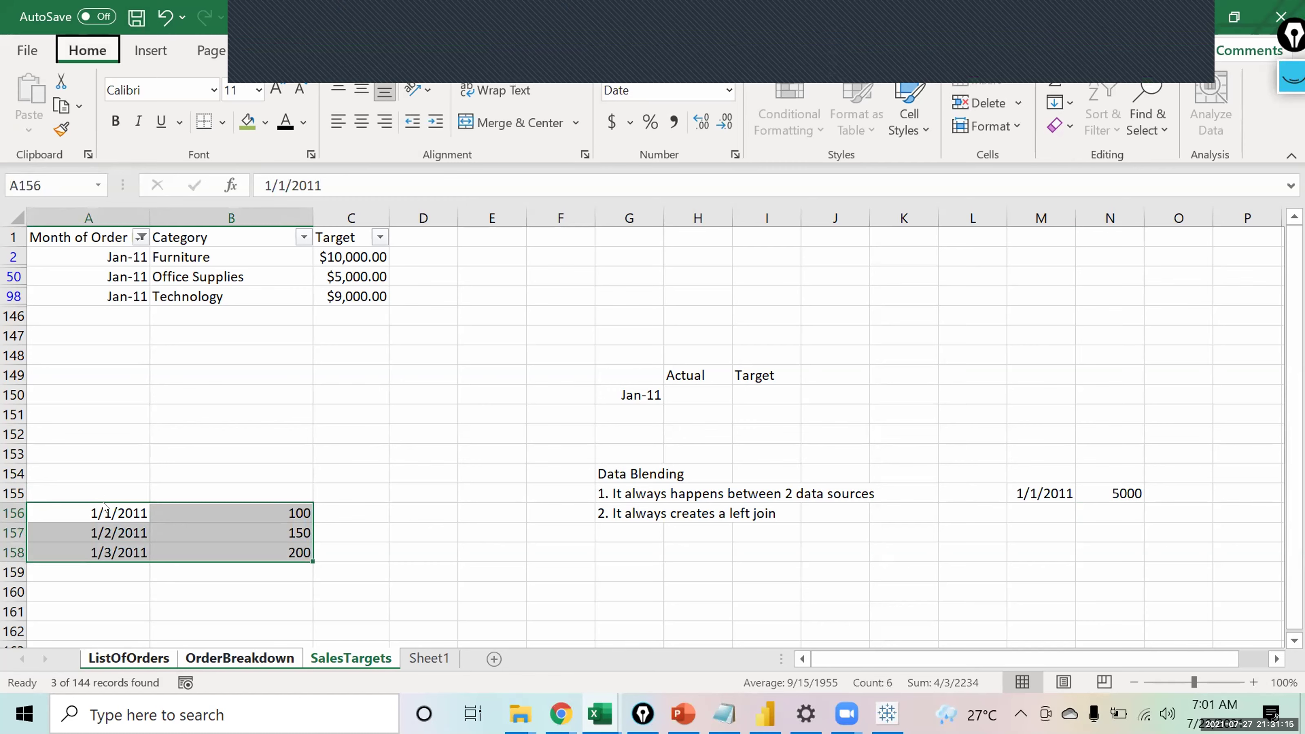
key("h")
key("b")
key("a")
Apply all borders to the one-row record in M155:N155.
key("Right")
key("Right")
key("Right")
key("Right")
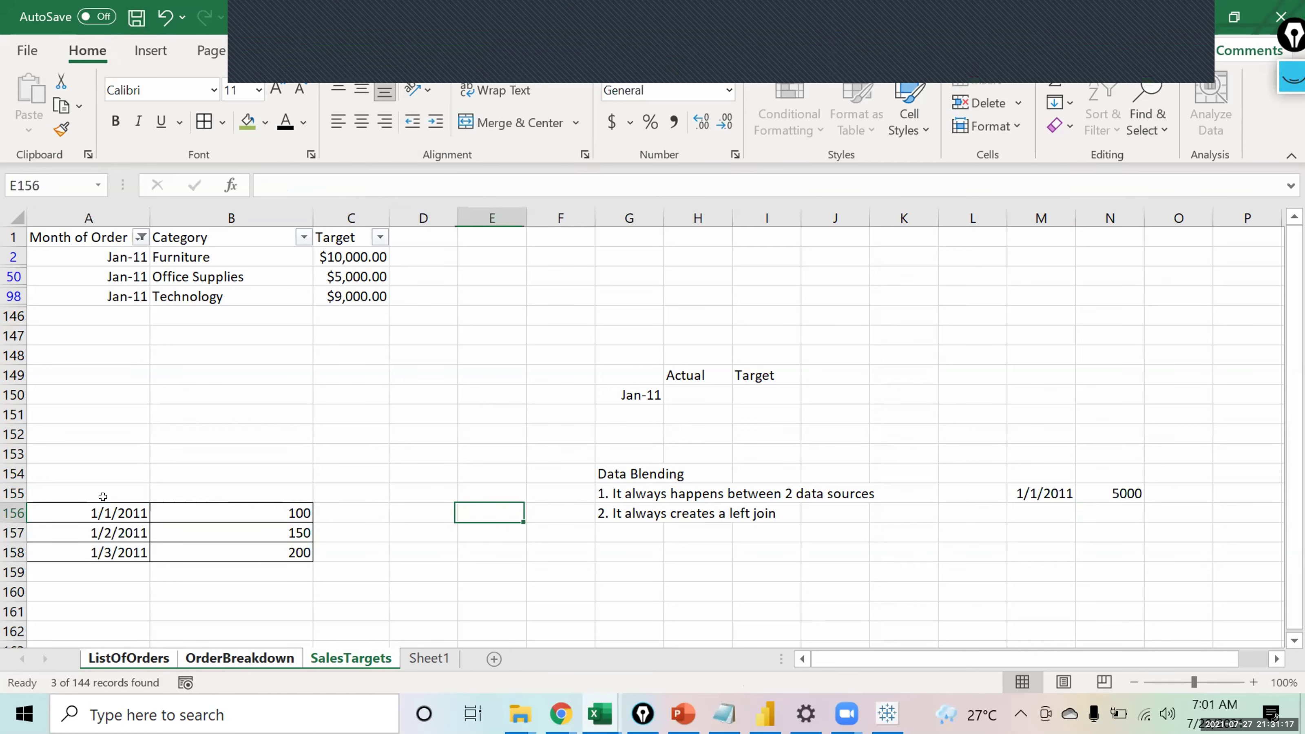
key("Up")
key("ctrl+Right")
key("ctrl+Right")
key("ctrl+Right")
key("shift+Left")
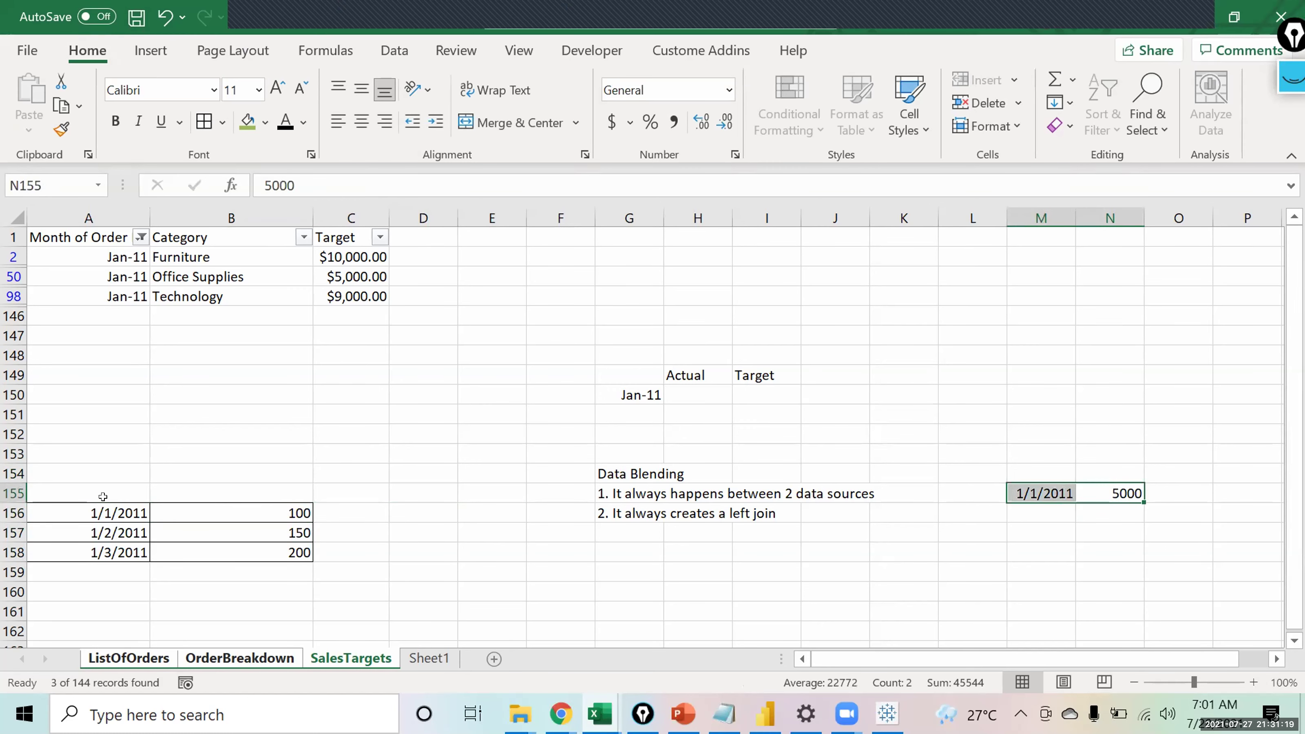
key("alt")
key("alt")
key("Tab")
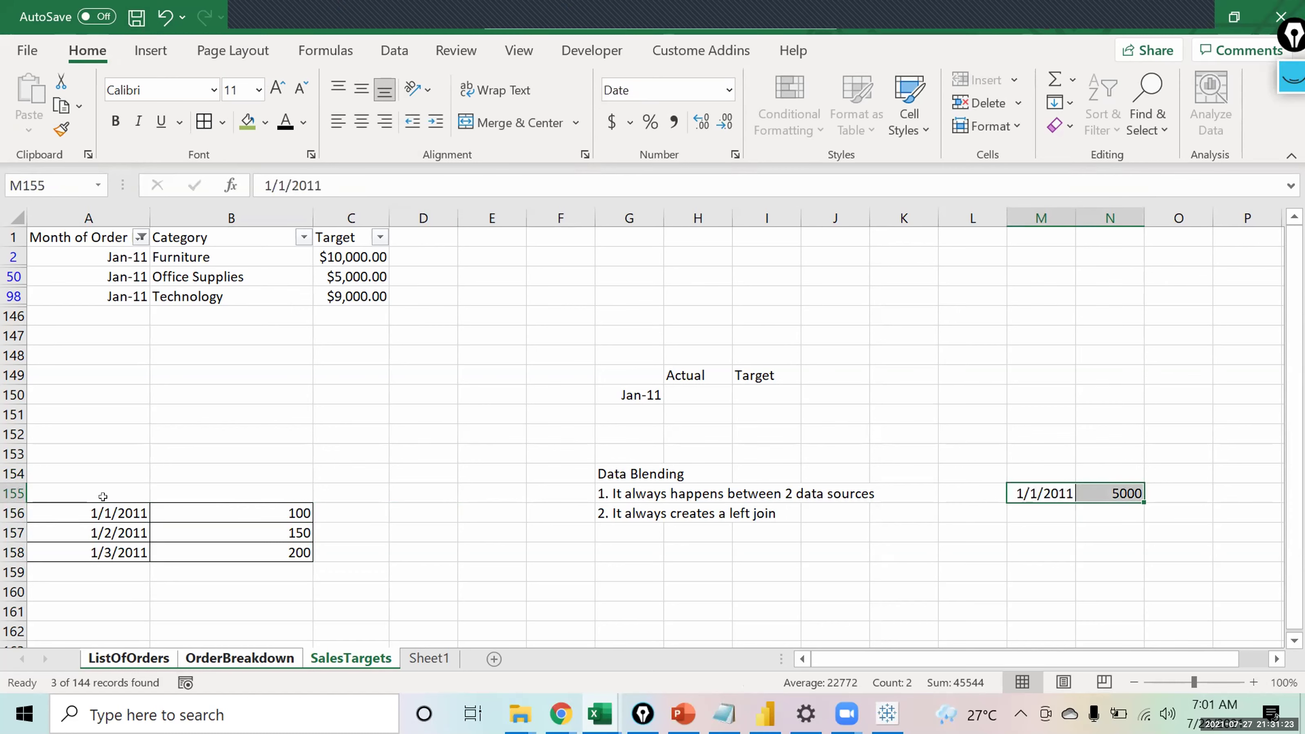
Enter the headers Date and Sales above the one-row record in M154:N154.
key("shift+Left")
key("Up")
type("Date")
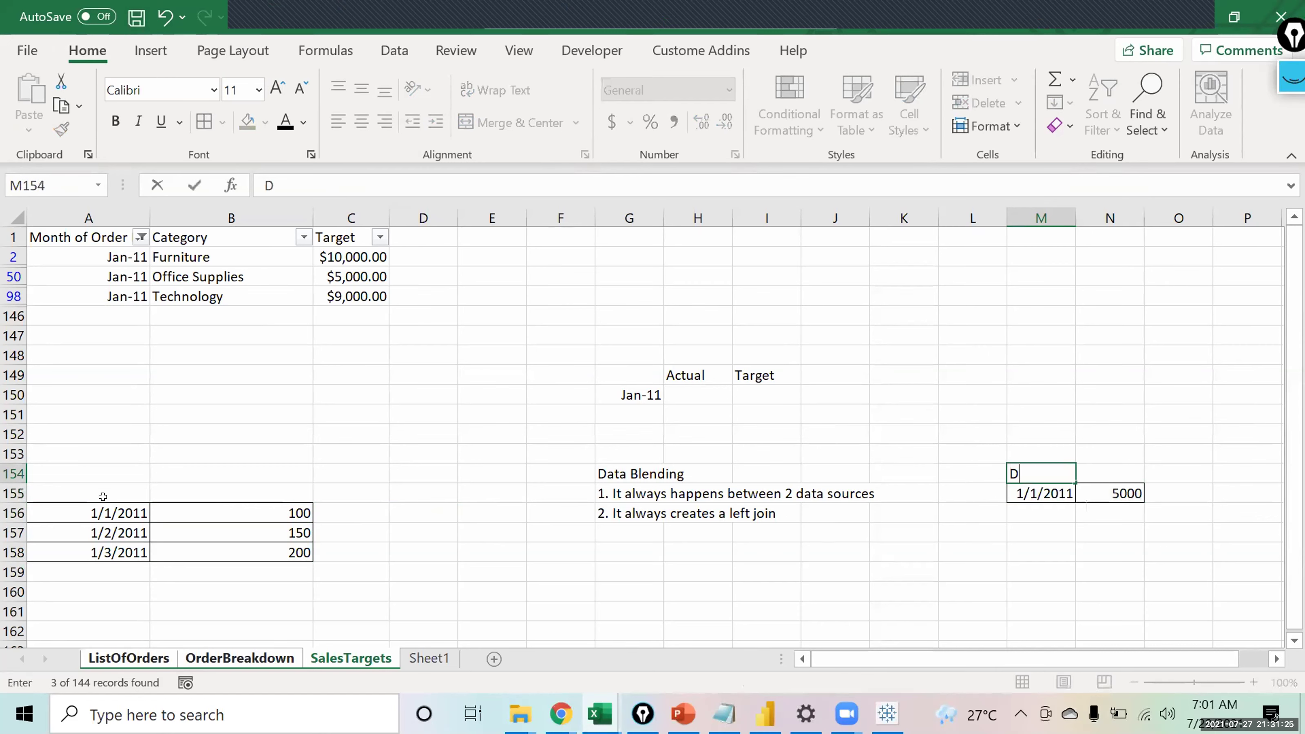
key("Tab")
type("Sales")
key("Return")
Draw an annotation arrow from the M155:N155 record to the daily table in A156:B158.
key("ctrl+Left")
key("ctrl+Left")
key("ctrl+Left")
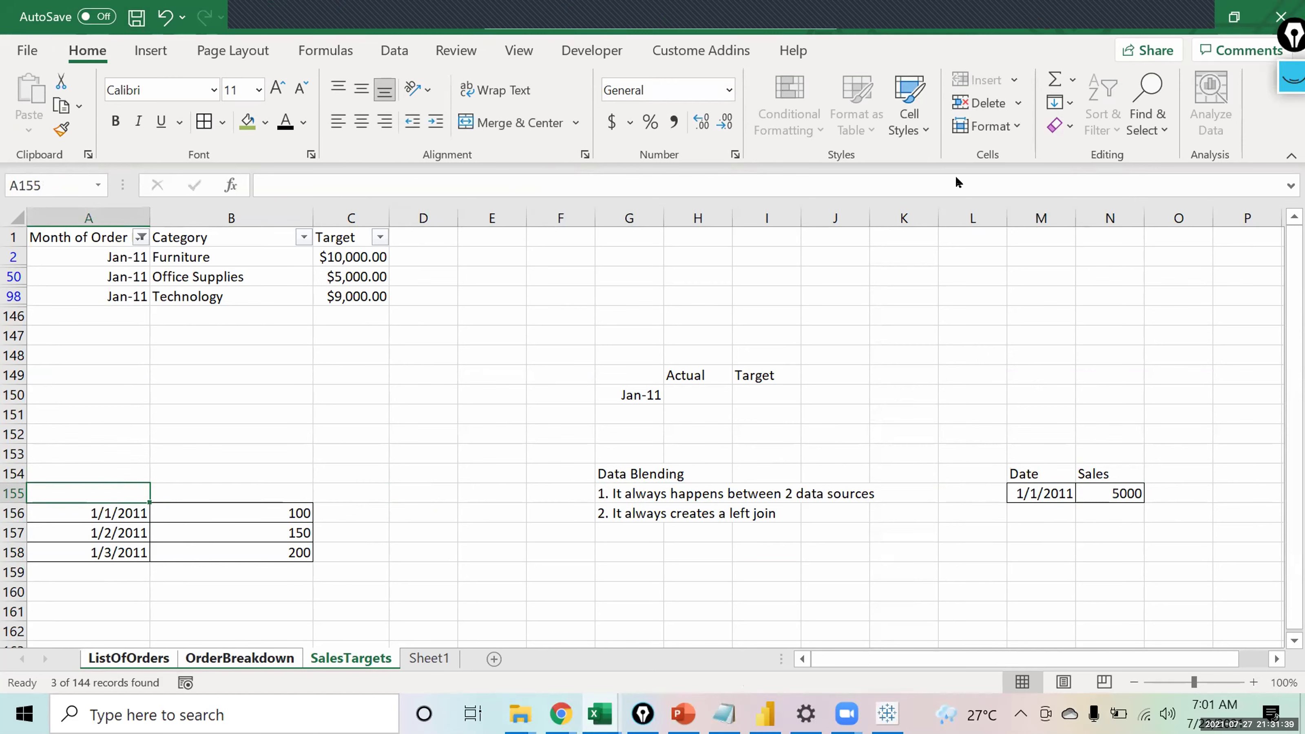
mouse_move(1002, 494)
left_mouse_down()
mouse_move(801, 462)
mouse_move(534, 463)
mouse_move(344, 485)
mouse_move(354, 515)
left_mouse_up()
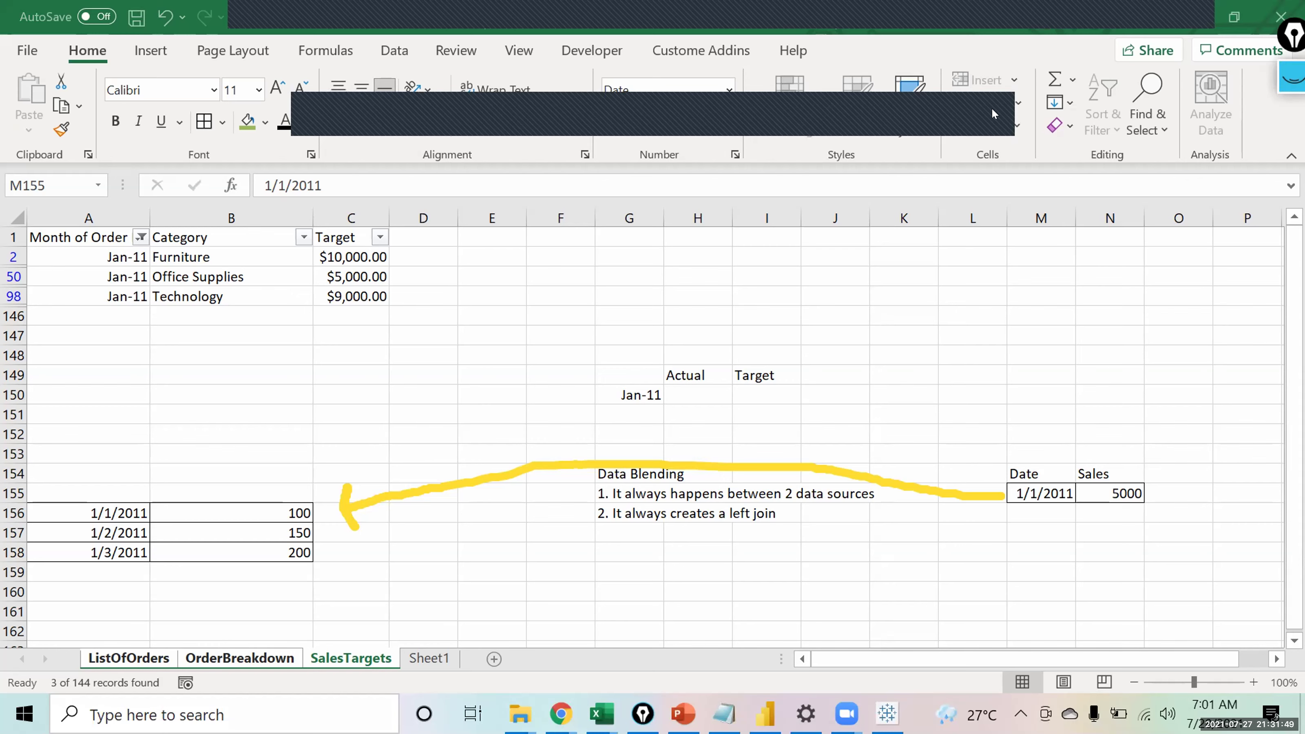
left_click(532, 605)
left_click(113, 626)
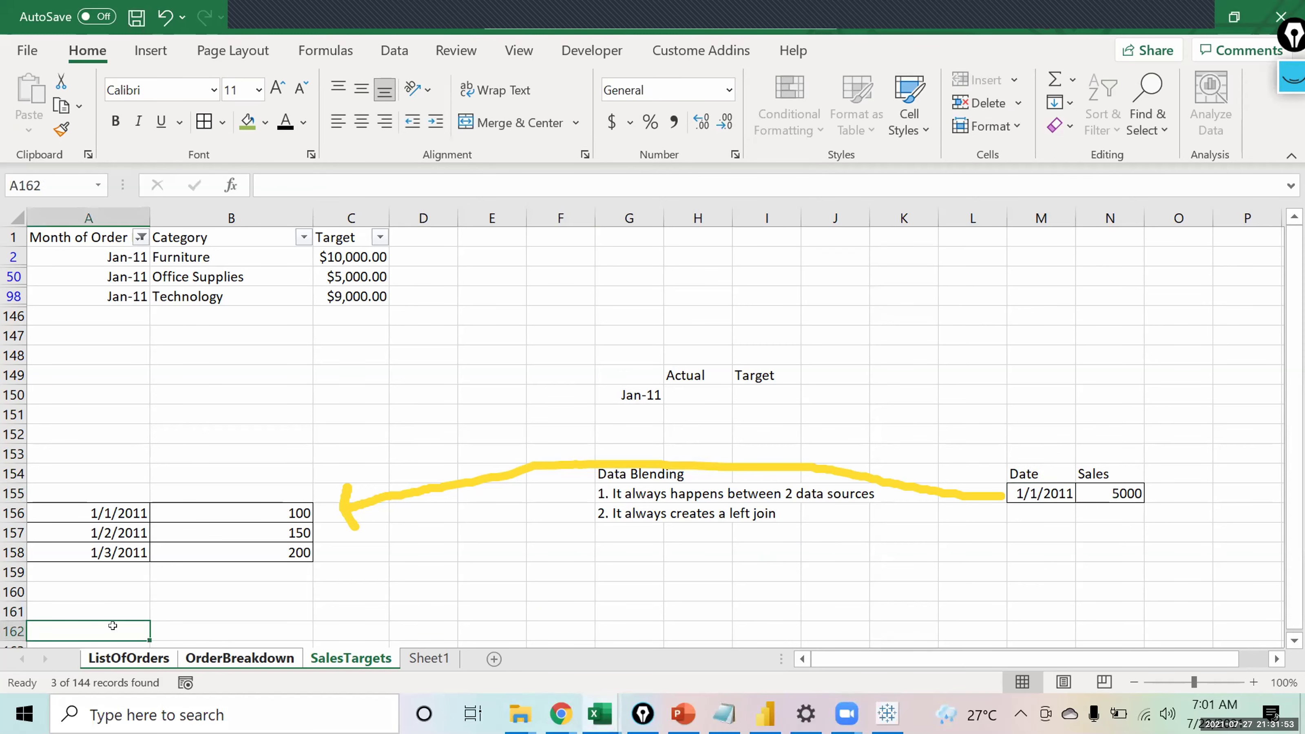
scroll(113, 625, "down", 1)
key("Down")
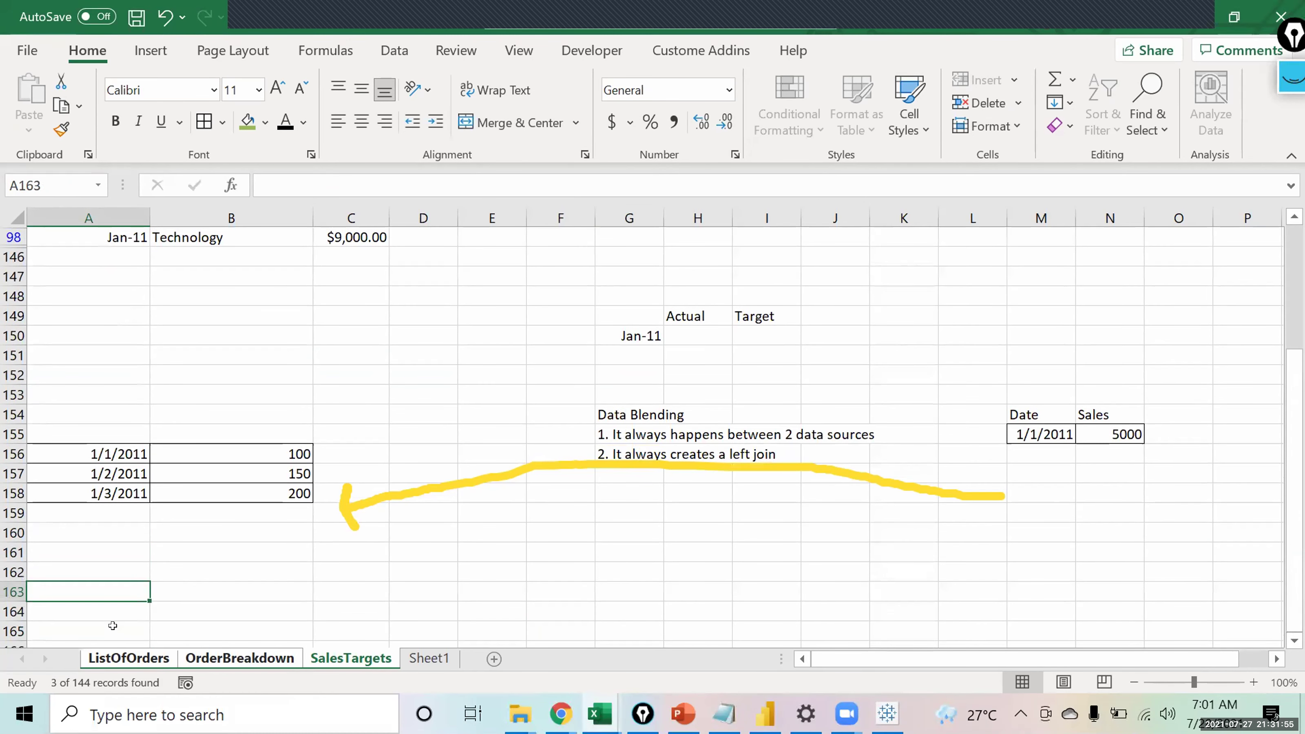
key("Up")
key("Up")
key("Up")
key("Up")
key("Up")
key("Up")
key("Up")
key("Up")
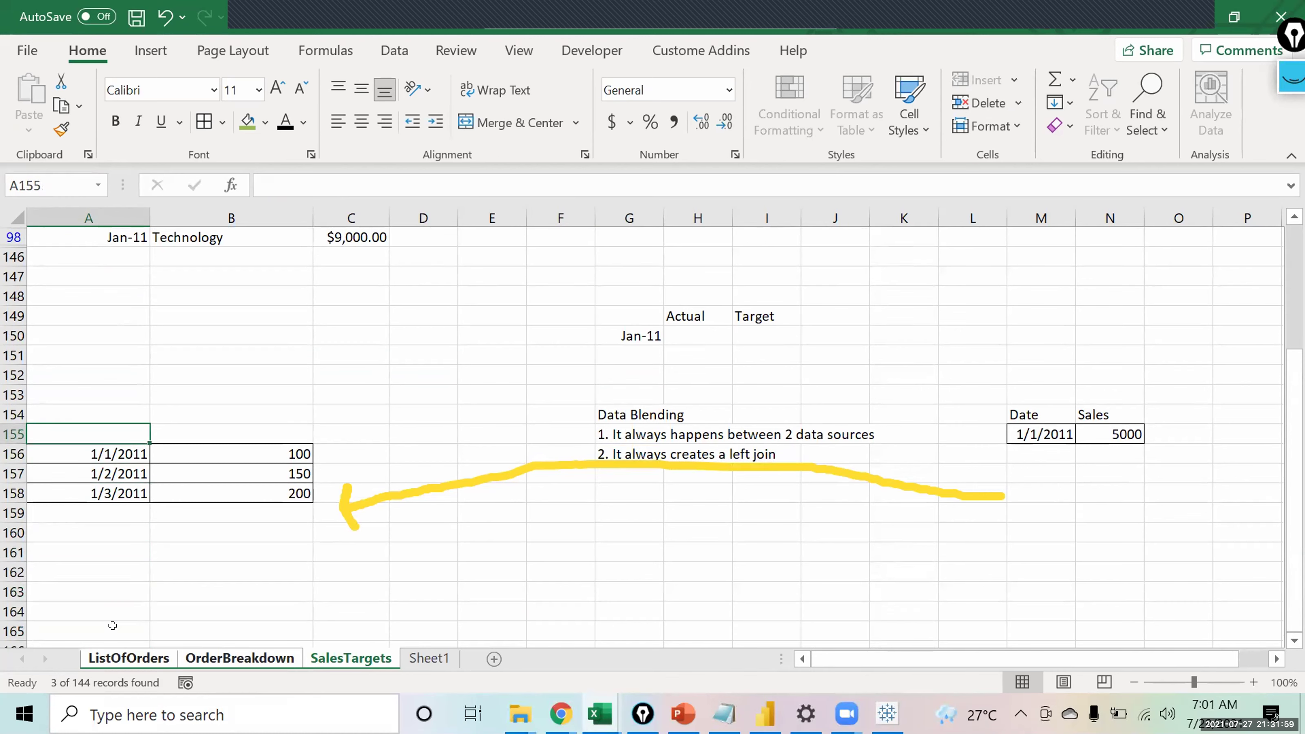
Replace the header in cell N154 with Target.
left_click(1117, 403)
double_click(1117, 403)
key("BackSpace")
key("BackSpace")
key("BackSpace")
key("BackSpace")
key("BackSpace")
type("Target")
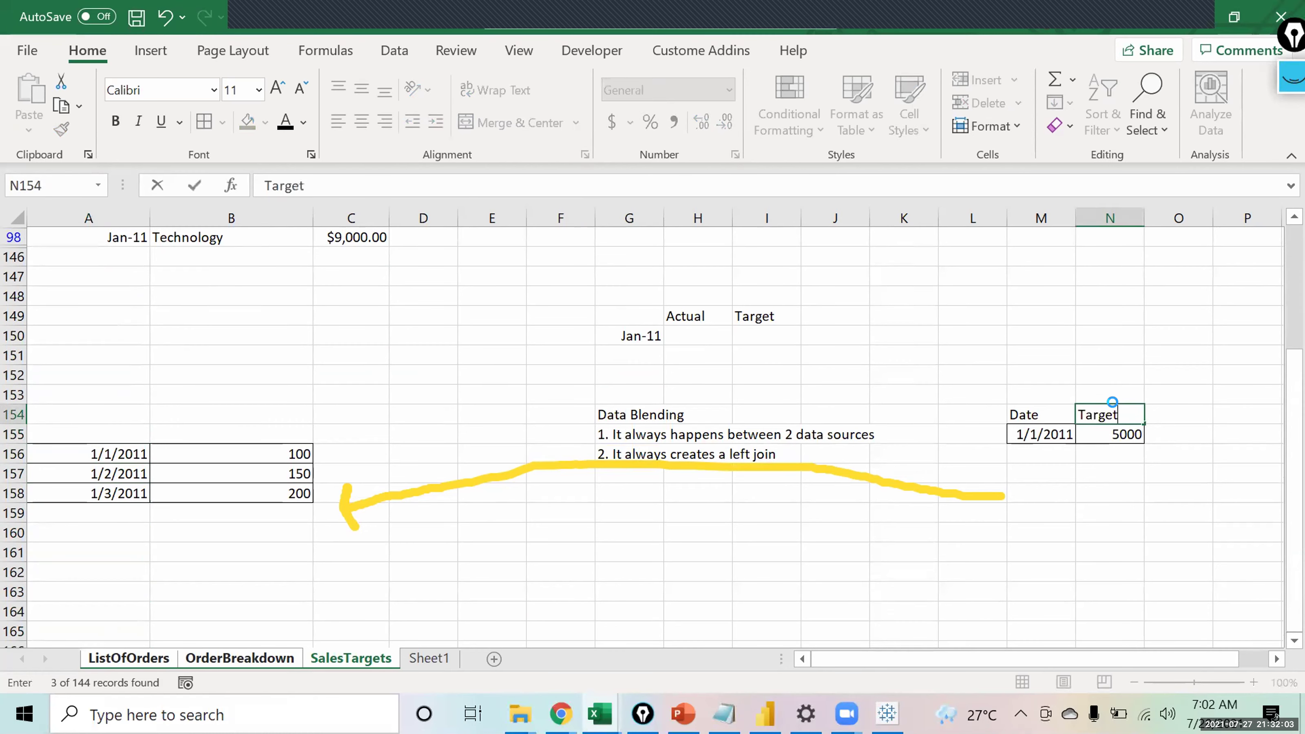
key("Return")
Enter the headers Date and Sales above the daily table in A155:B155.
key("Left")
key("Left")
key("Left")
key("Left")
key("Left")
key("Left")
key("Home")
key("Up")
key("Down")
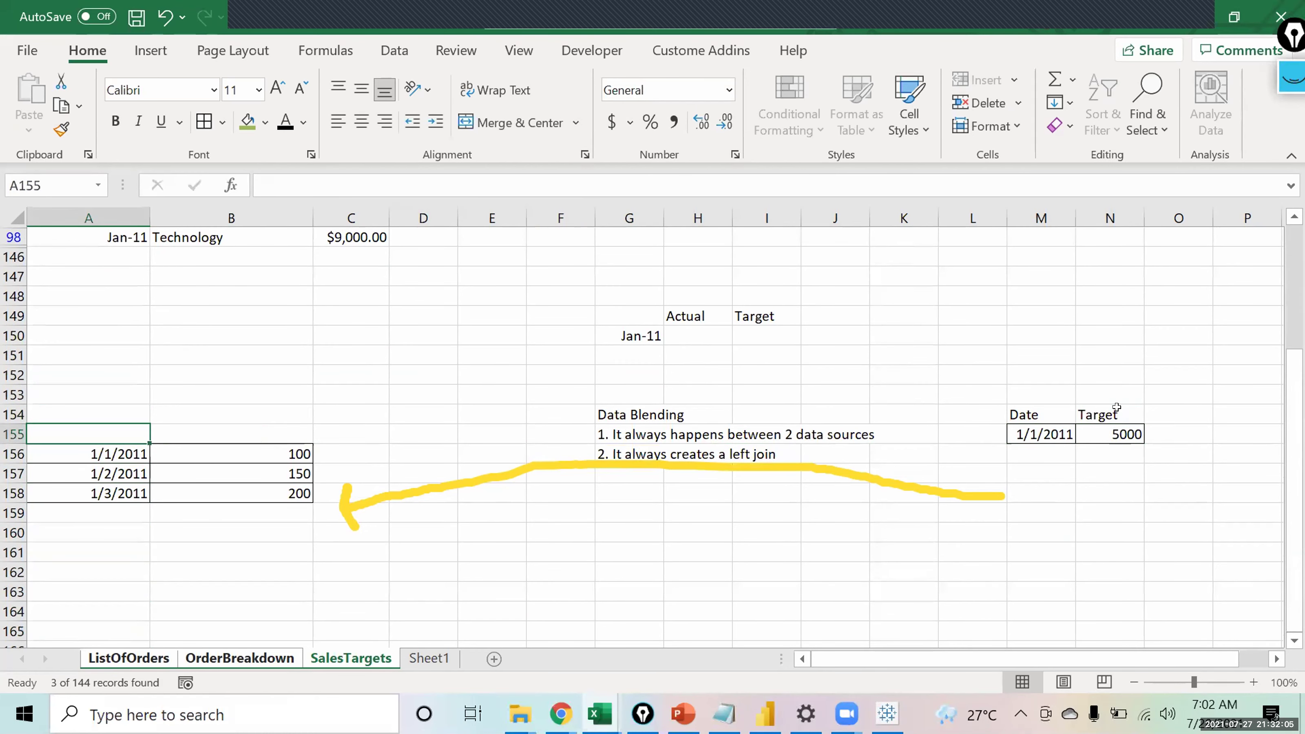
type("Date")
key("Tab")
type("Sales")
key("Down")
Copy the header row and the 1/1/2011 row of the daily table to A162:B163.
key("Down")
key("Up")
key("Left")
key("Up")
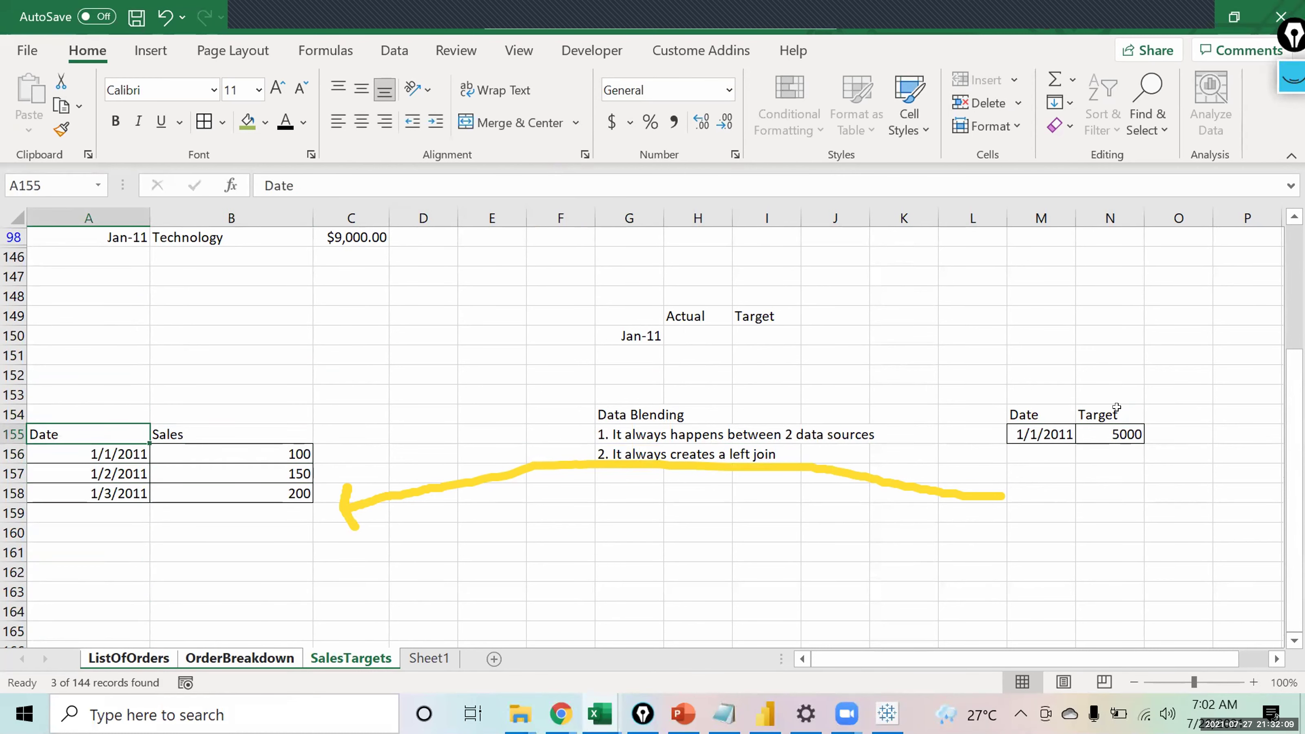
key("shift+Down")
key("shift+Right")
key("ctrl+c")
key("Down")
key("Down")
key("Down")
key("Down")
key("Down")
key("Down")
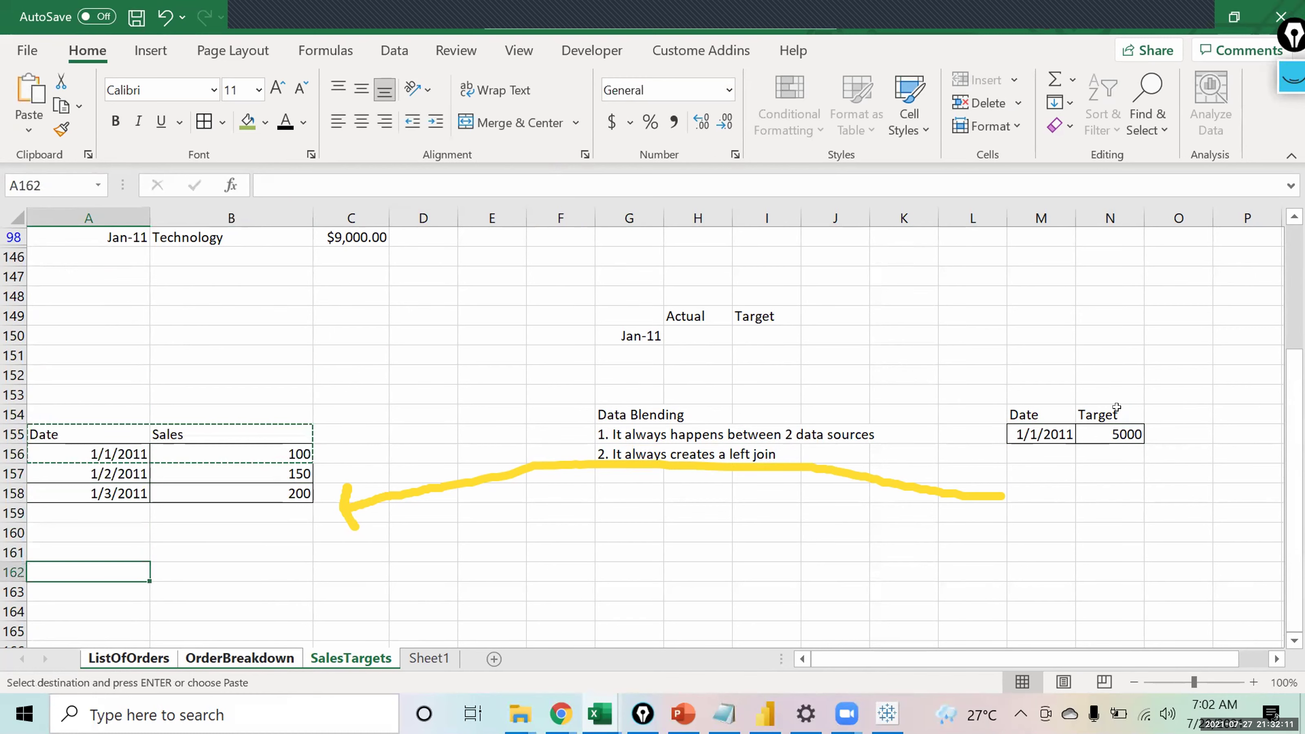
key("ctrl+v")
Add the header Target in cell C162 of the copied table.
key("Right")
key("Right")
type("Target\\")
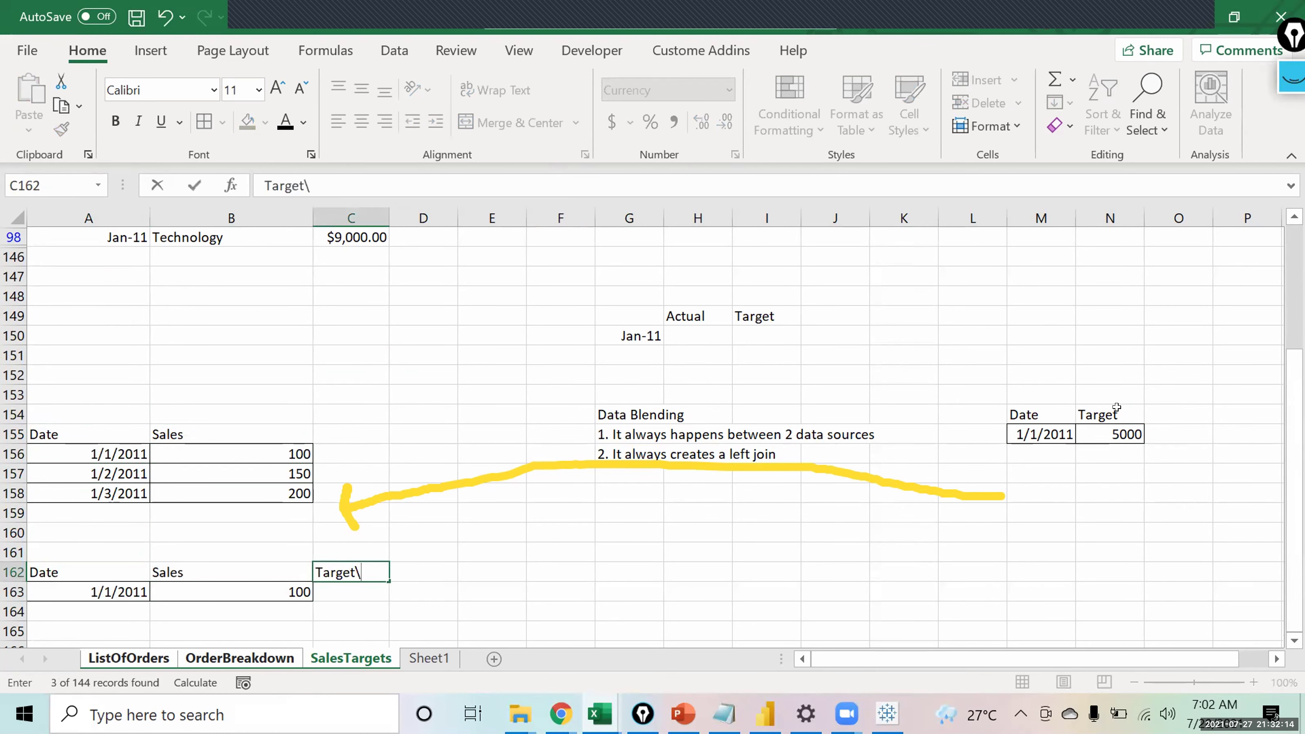
key("BackSpace")
key("Return")
Match the 1/1/2011 dates of both tables and enter the target 5000 in cell C163.
left_click(1017, 431)
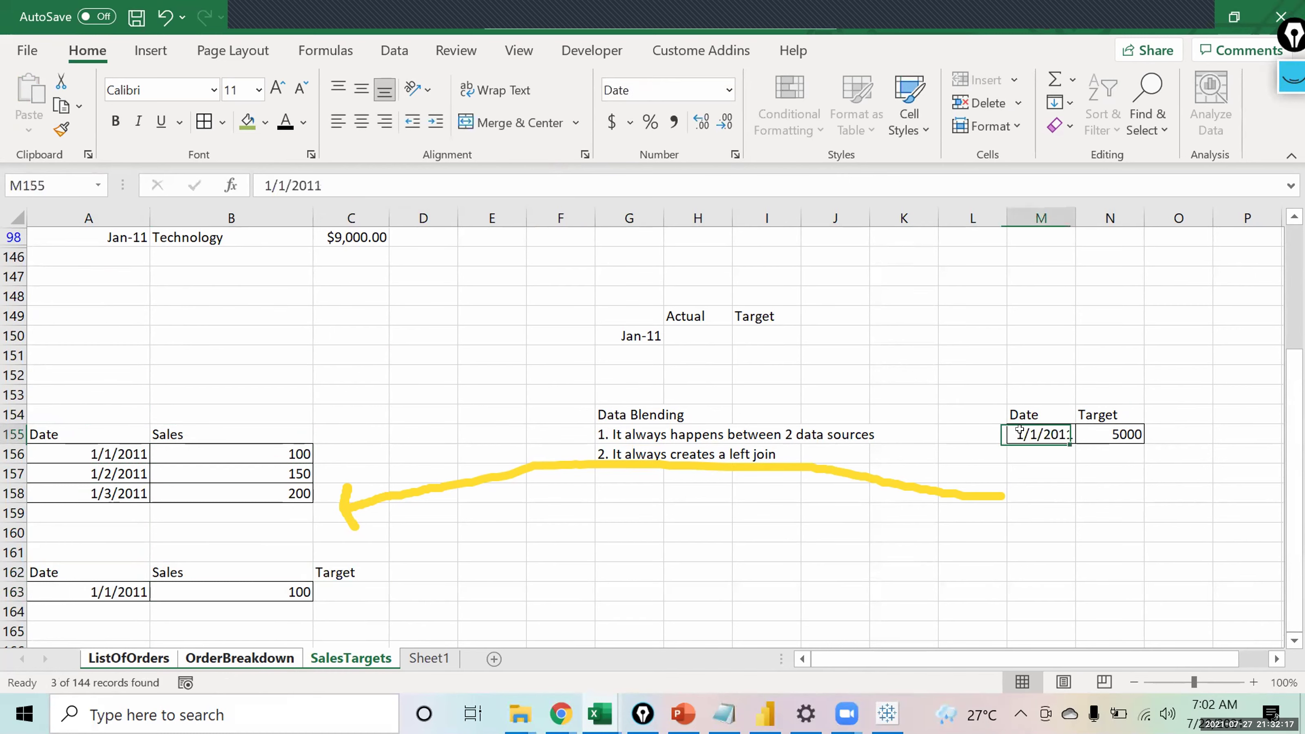
left_click(92, 453)
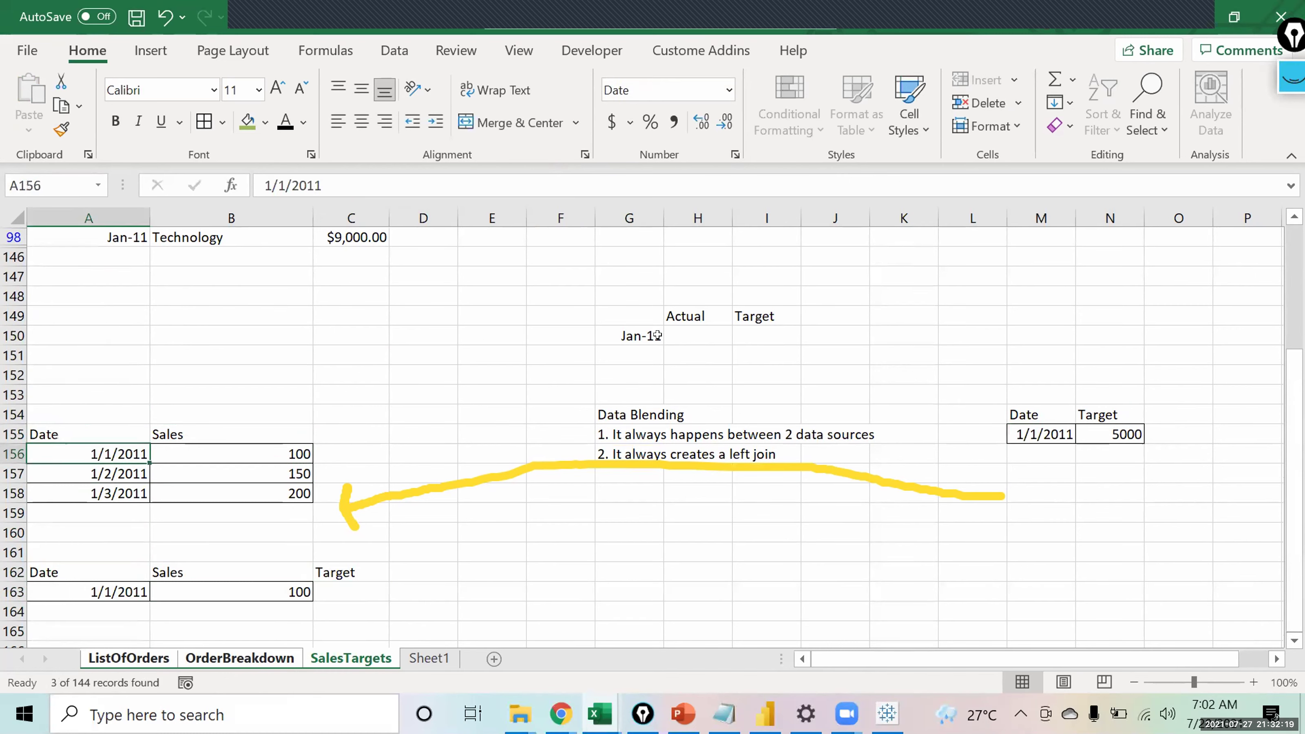
left_click(331, 583)
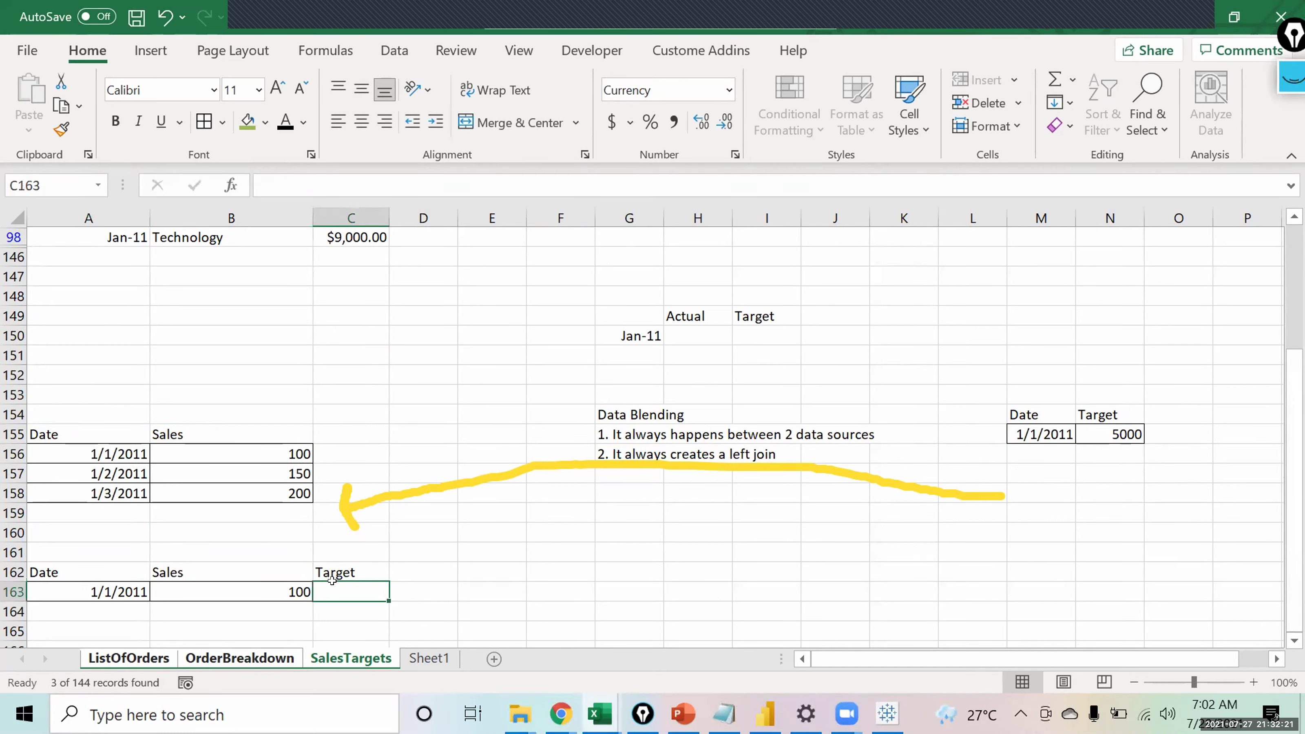
type("5000")
key("Return")
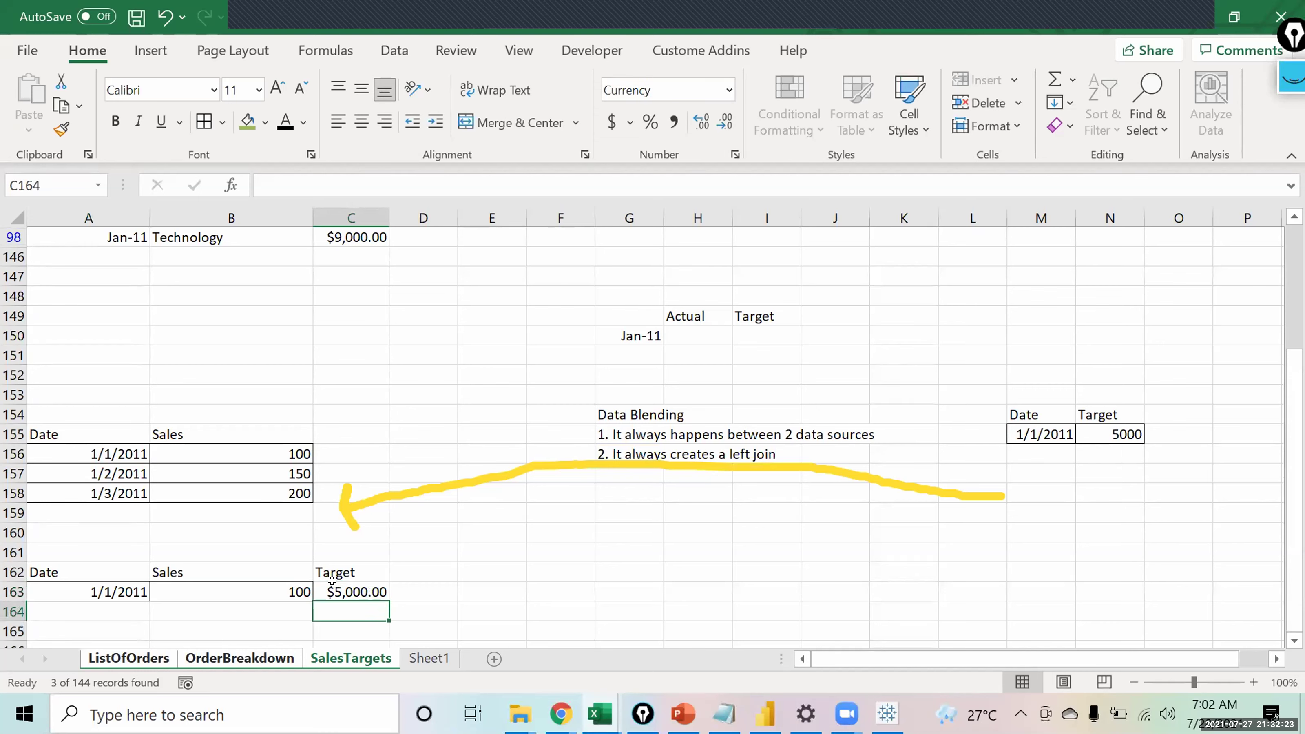
Compare the daily table's rows with the joined 1/1/2011 row and its target in C163.
key("Up")
key("Up")
key("Up")
key("Up")
key("Up")
key("Left")
key("Left")
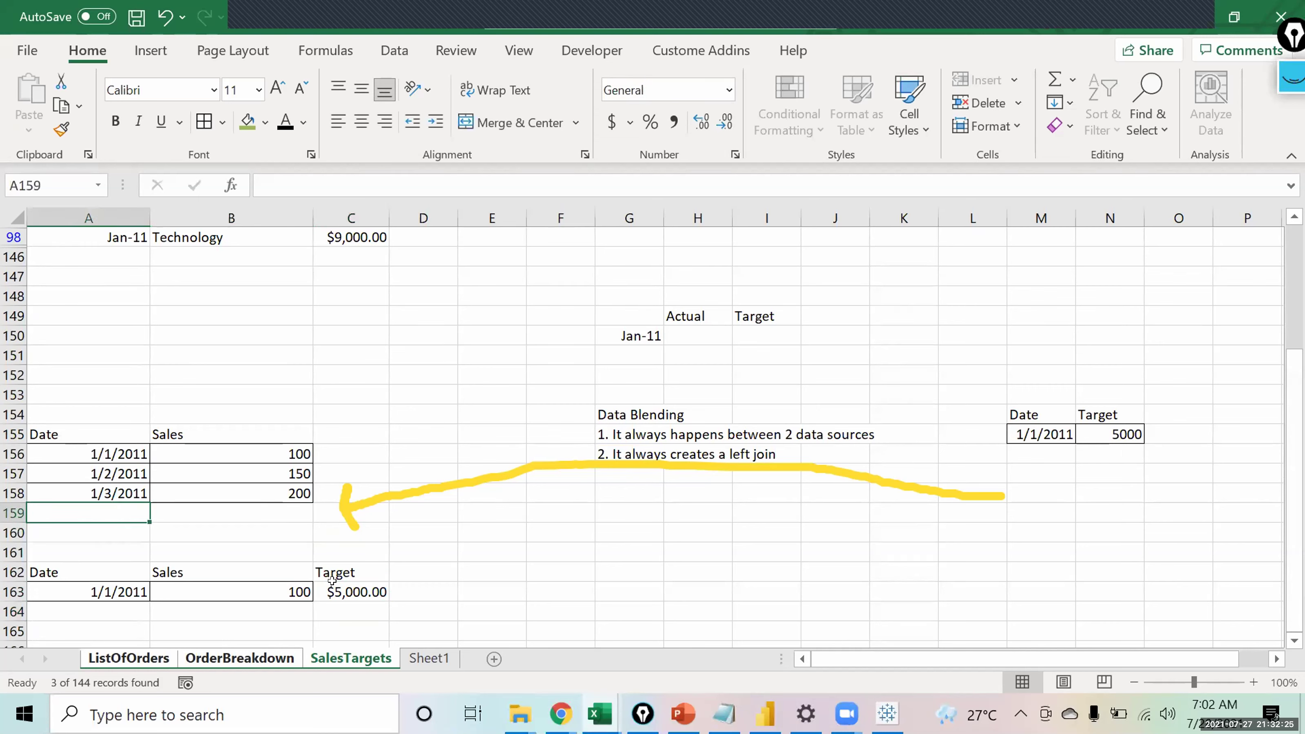
key("Right")
key("Right")
key("Down")
key("Down")
key("Down")
key("Down")
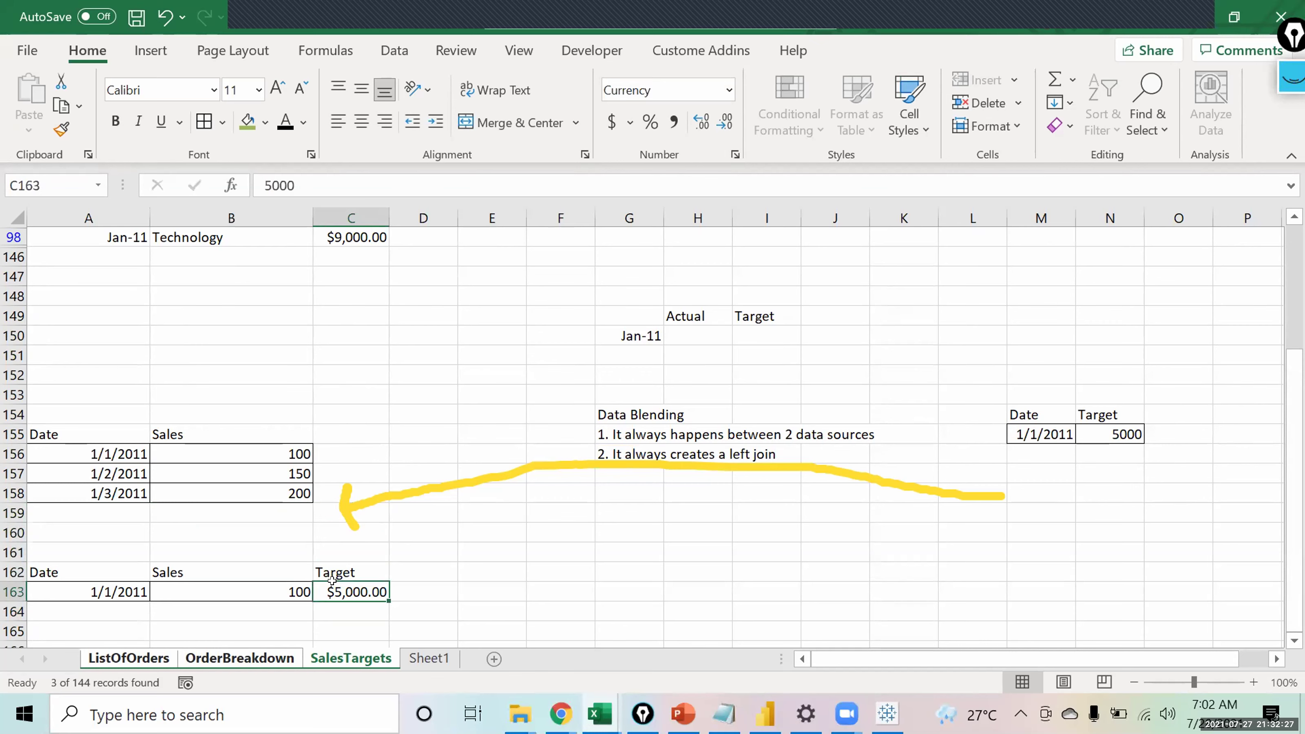
Examine the daily sales values in B156:B158 against the single row in the joined table.
key("Left")
key("Up")
key("Up")
key("Up")
key("Up")
key("Up")
key("Up")
key("Up")
key("shift+Down")
key("shift+Down")
key("shift+Down")
key("shift+Up")
key("shift+Up")
key("shift+Down")
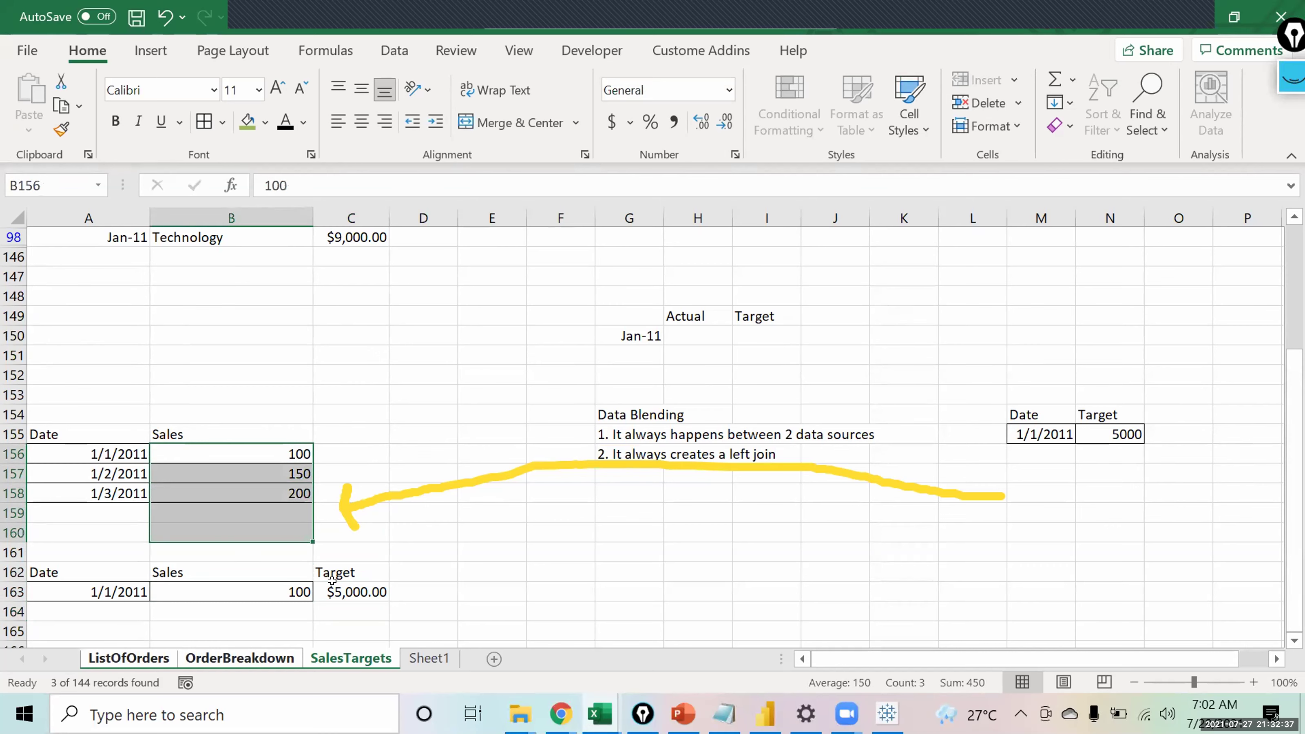
key("Up")
key("Up")
key("Down")
key("Down")
Add a Year column to the target table with the header Year in O154 and 2011 in O155.
key("Right")
key("Right")
key("Right")
key("Right")
key("Right")
key("Right")
key("Right")
key("Right")
key("Right")
key("Right")
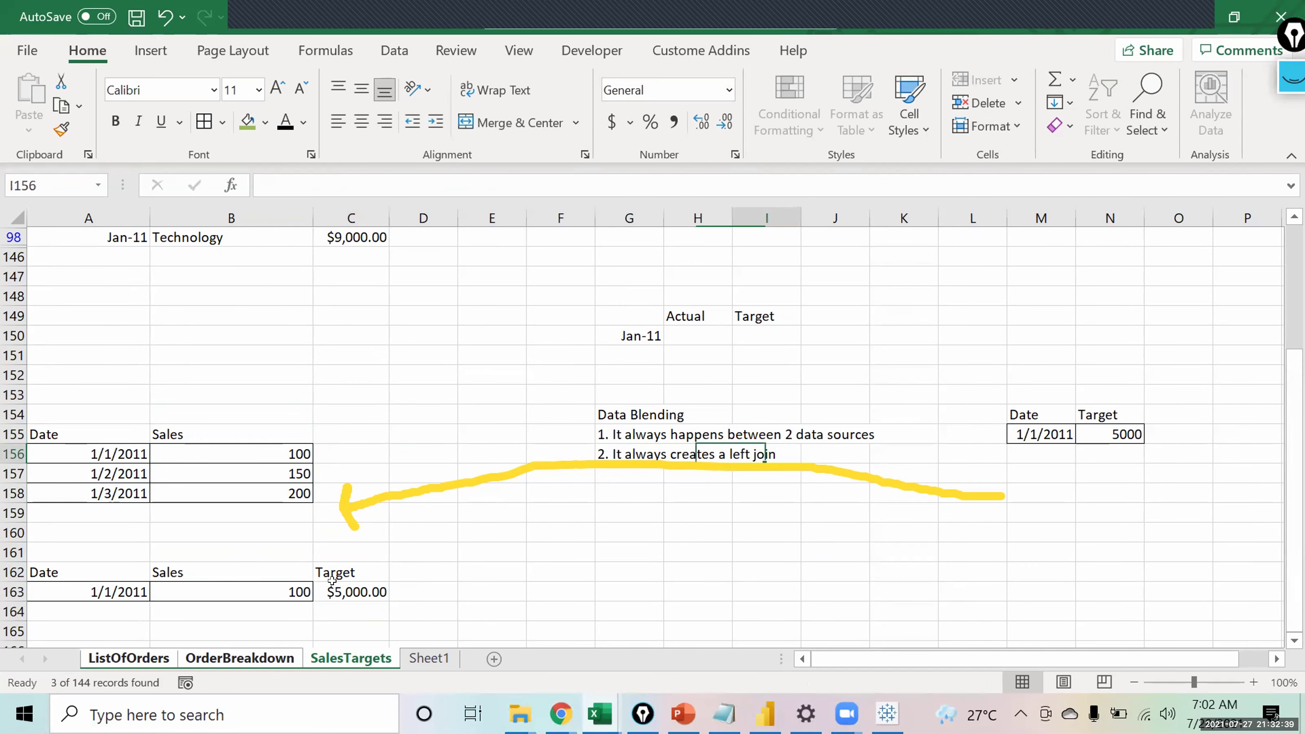
key("Up")
key("Up")
key("Right")
key("Right")
key("Right")
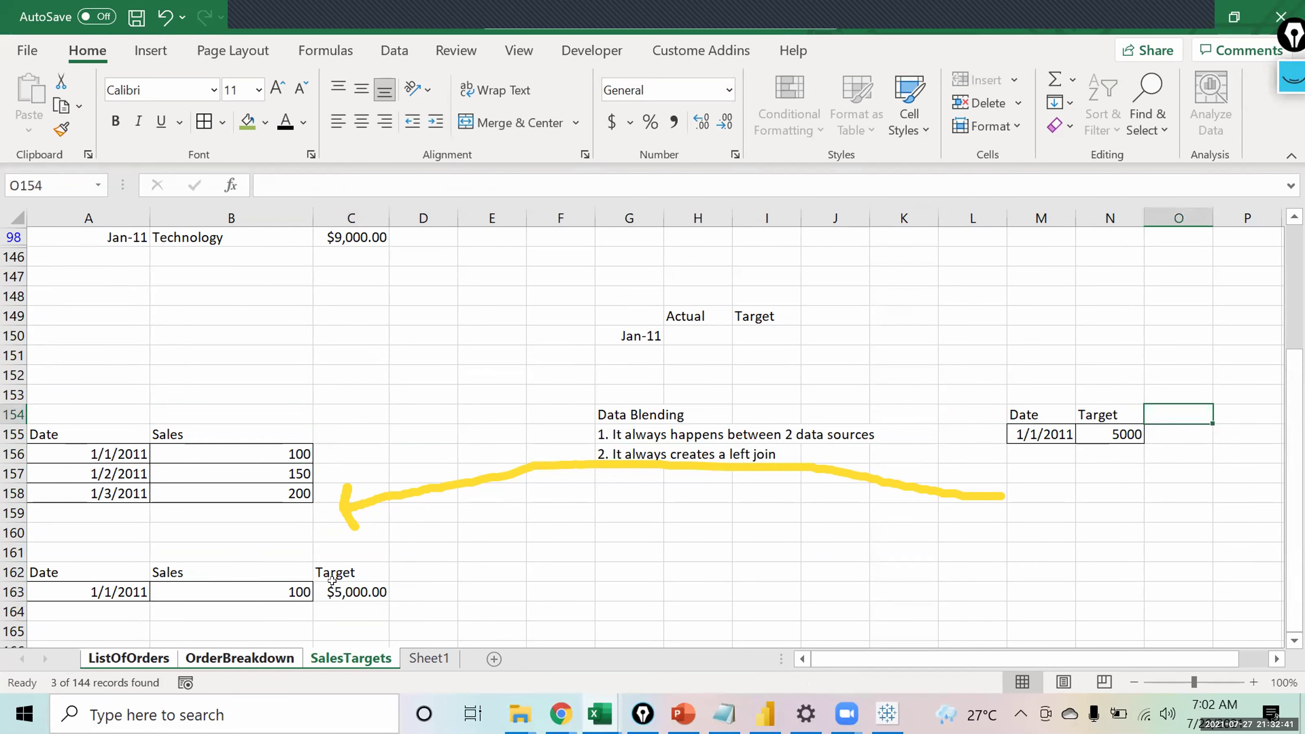
type("Year")
key("Return")
type("2011")
key("Return")
Add the header Year to the daily table in C155 and enter 2011 in C156.
key("Up")
key("Up")
key("Left")
key("Left")
key("Left")
key("Left")
key("Left")
key("Left")
key("Left")
key("Left")
key("Left")
key("Left")
key("Left")
key("Left")
key("Left")
key("Left")
key("Down")
key("Right")
key("Right")
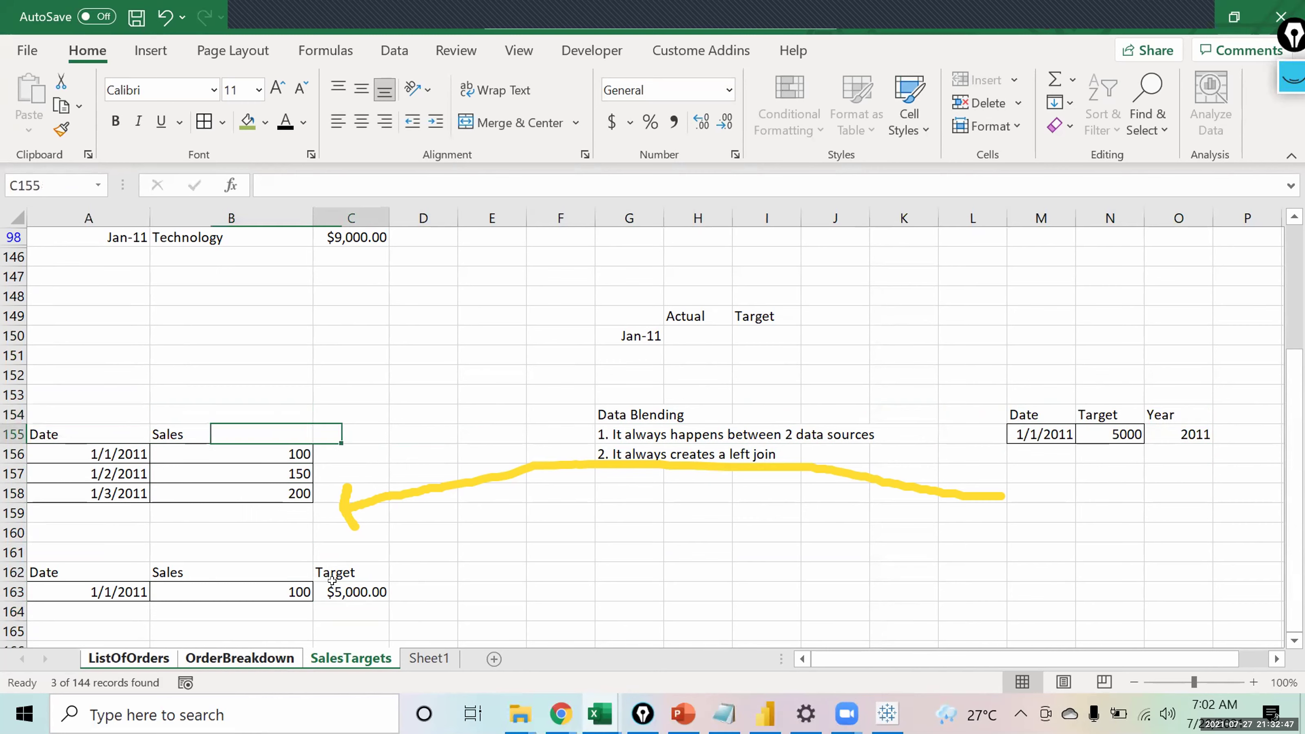
type("Year")
key("Return")
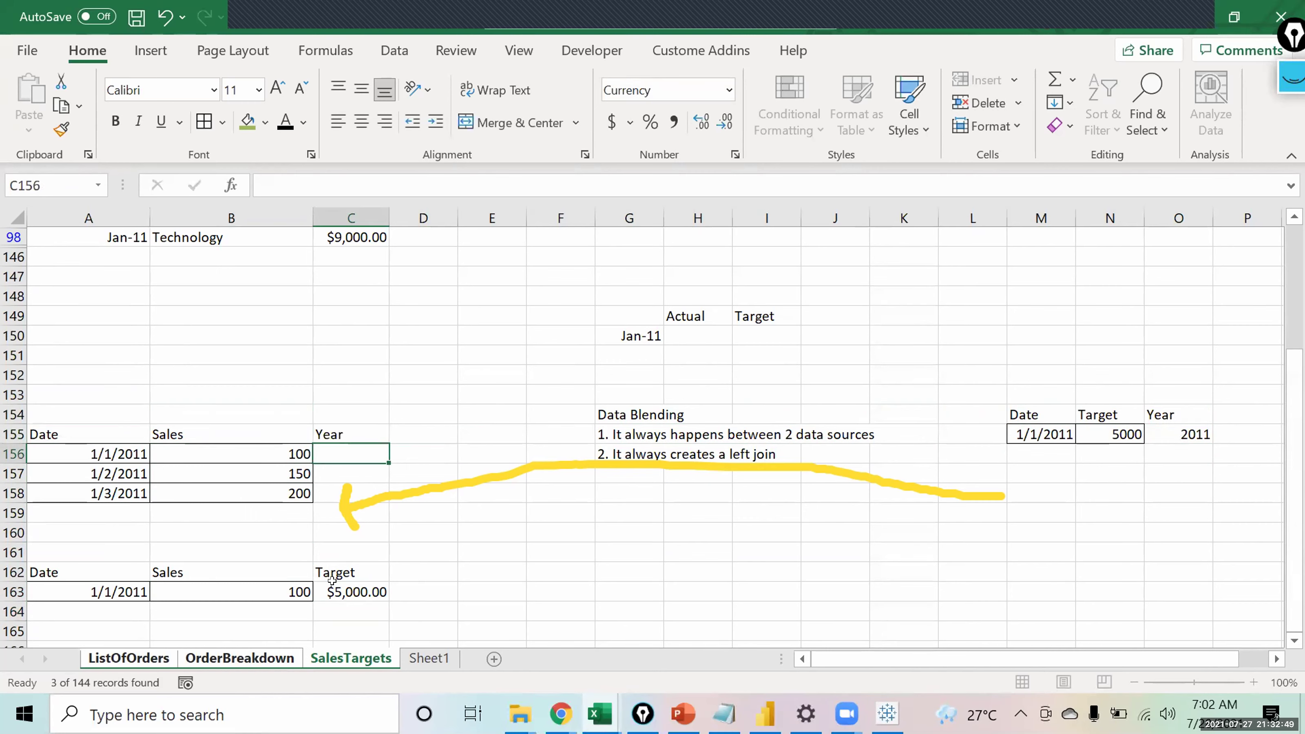
type("2011")
key("Return")
Fill the year 2011 down through C158 and set C156:C158 to the General number format.
key("Up")
key("Up")
key("Down")
key("shift+Down")
key("shift+Down")
key("shift+Down")
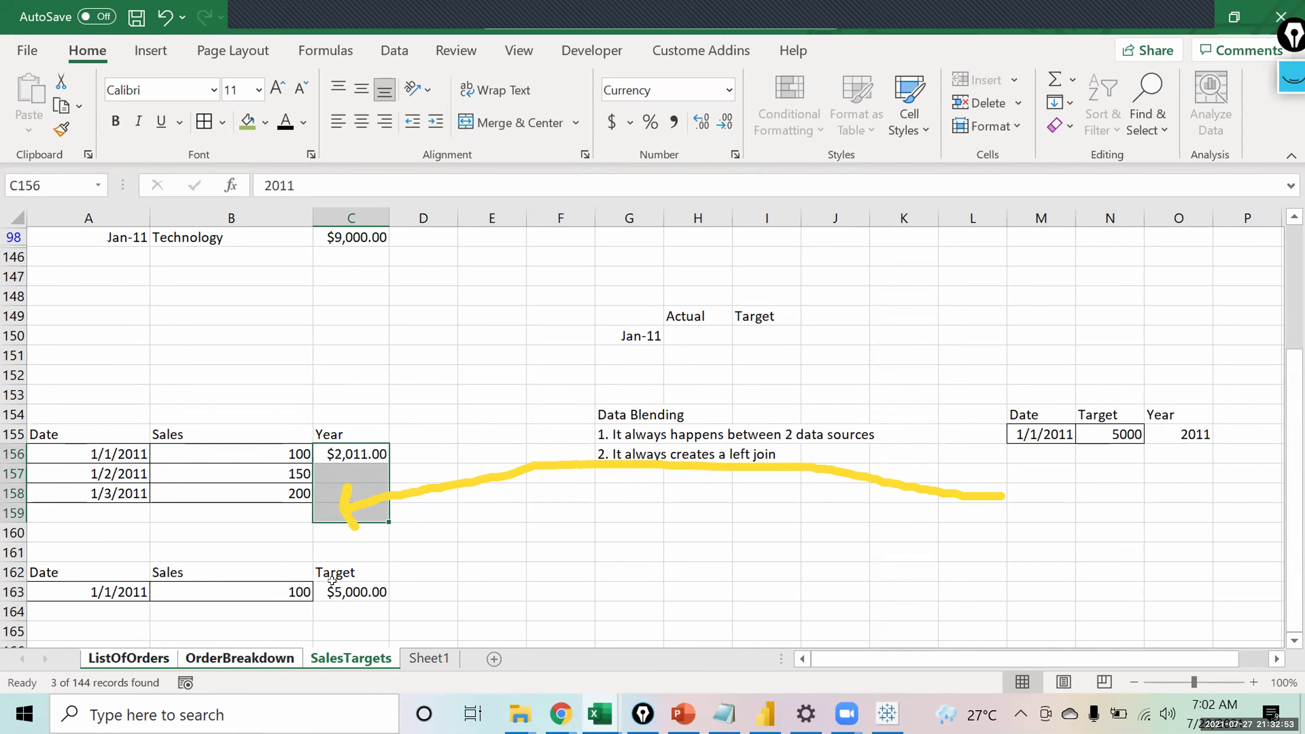
key("shift+Up")
key("ctrl+d")
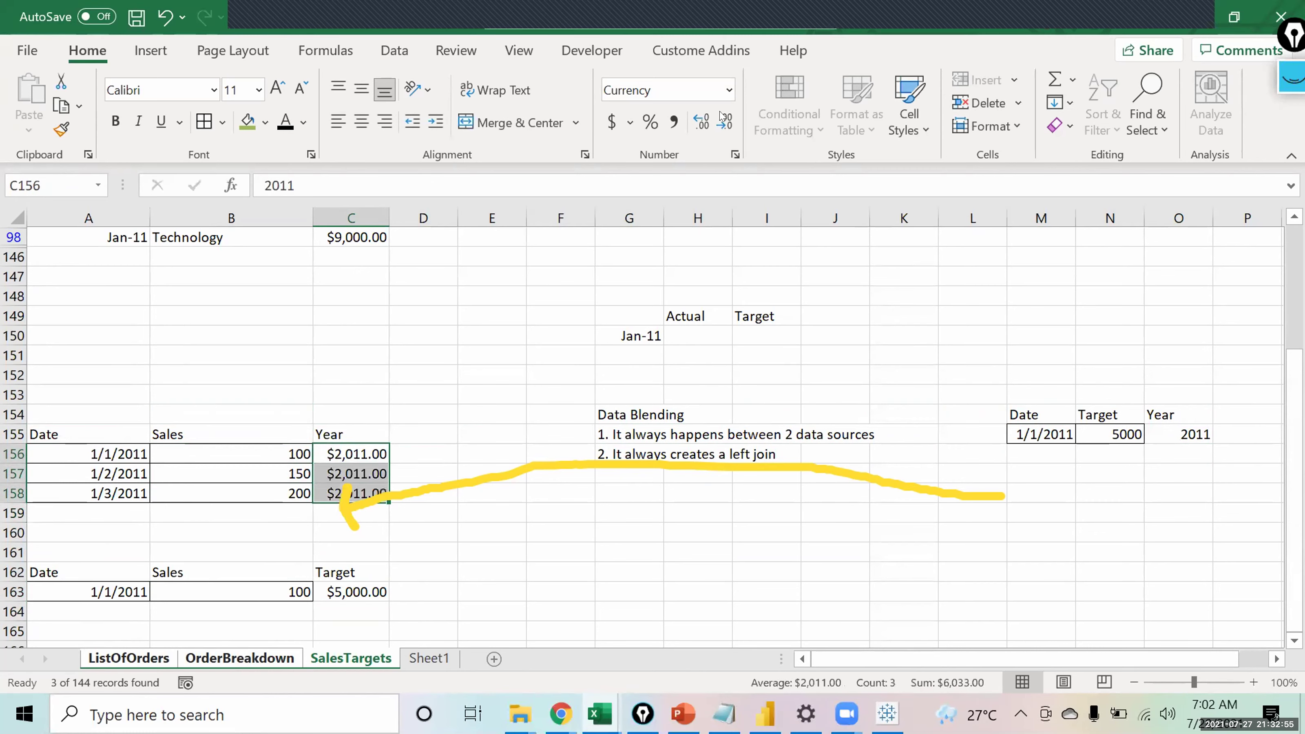
left_click(731, 91)
left_click(690, 117)
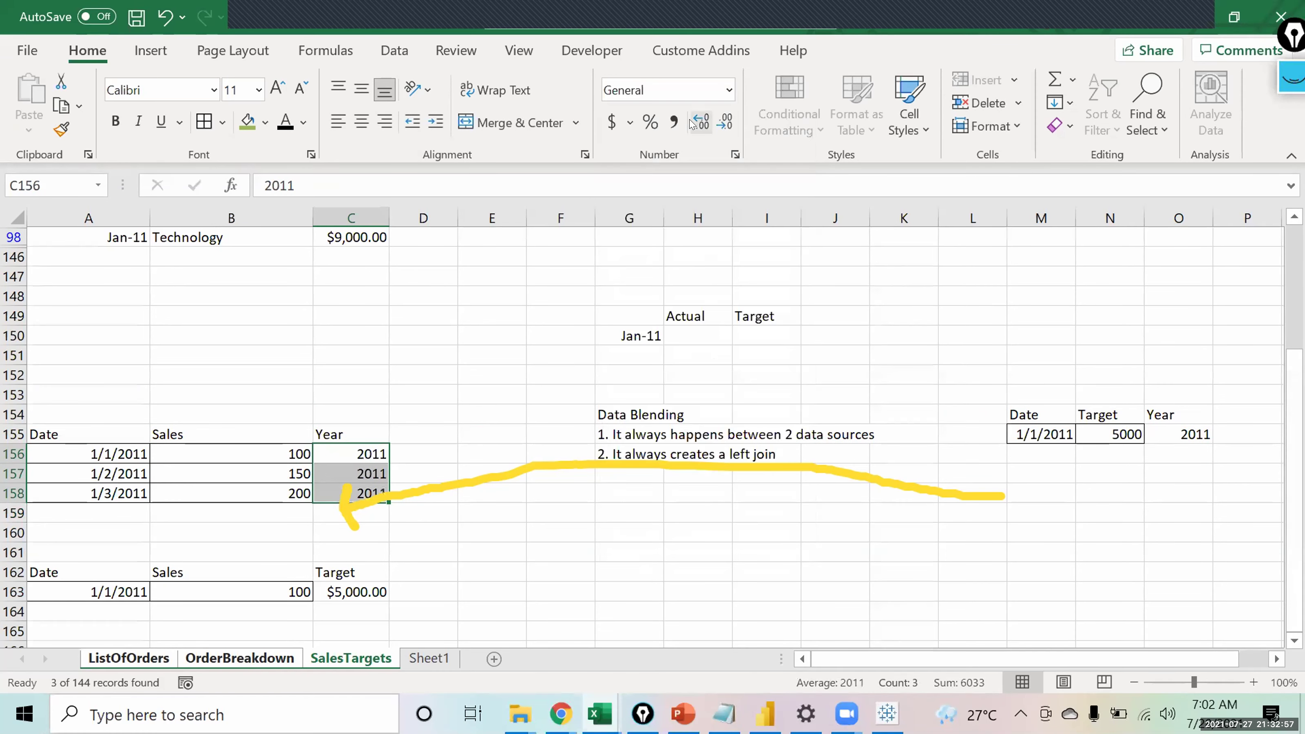
Compare the target table's year in O155 with the daily table's Year values.
left_click(1190, 430)
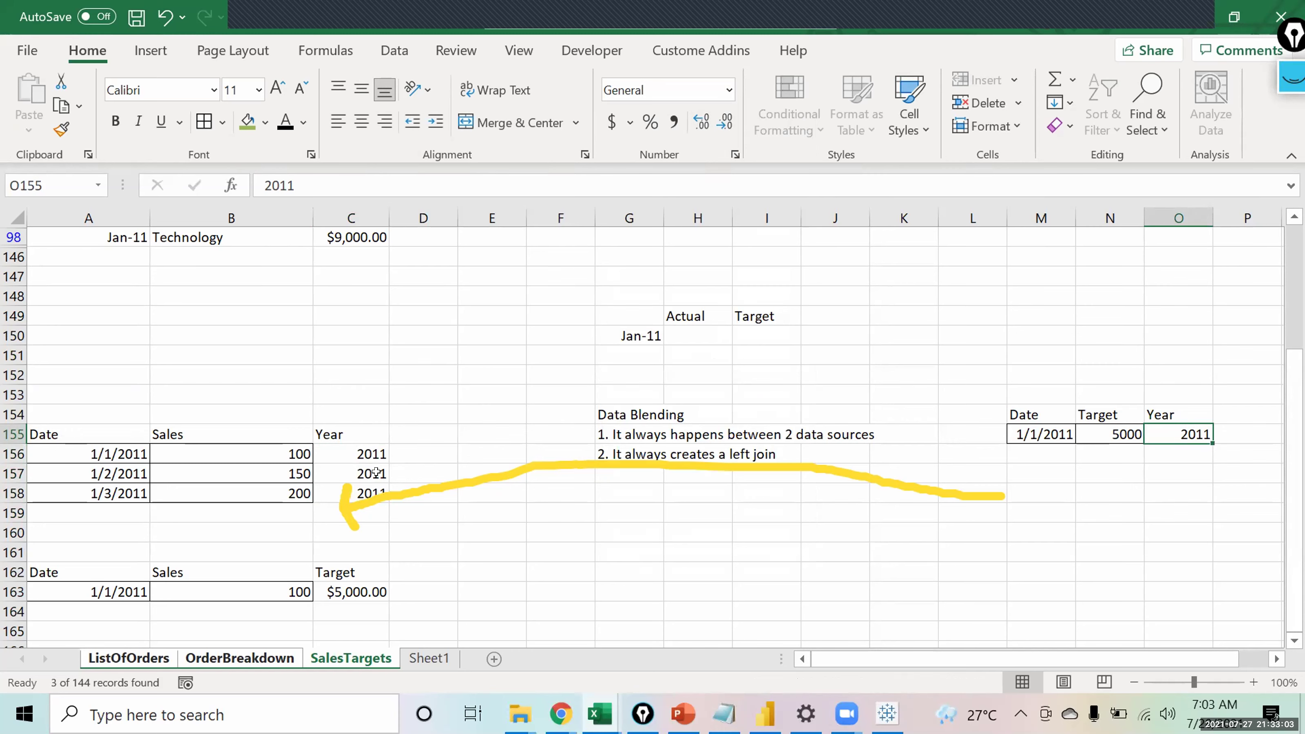
left_click(345, 450)
left_click_drag(346, 450, 346, 507)
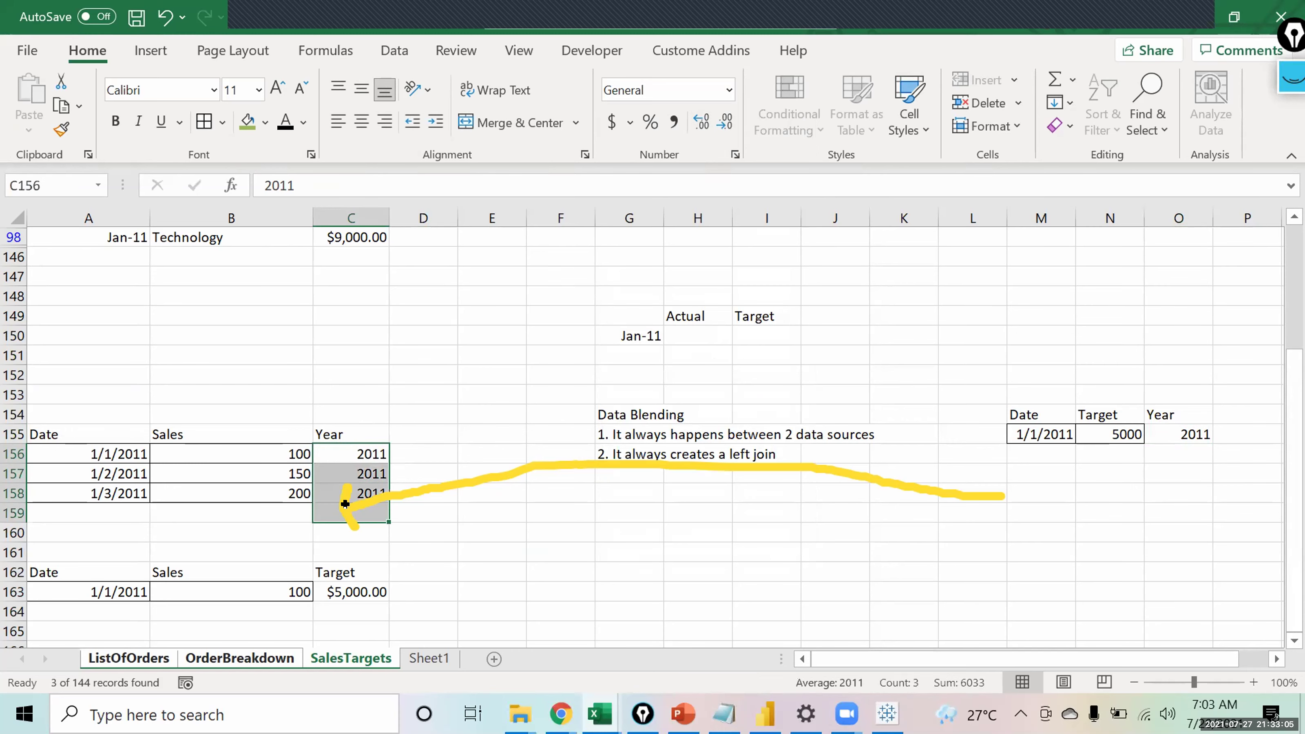
Copy the three daily date and sales rows in A156:B158 to the joined table starting at A163.
left_click(93, 454)
key("shift+Right")
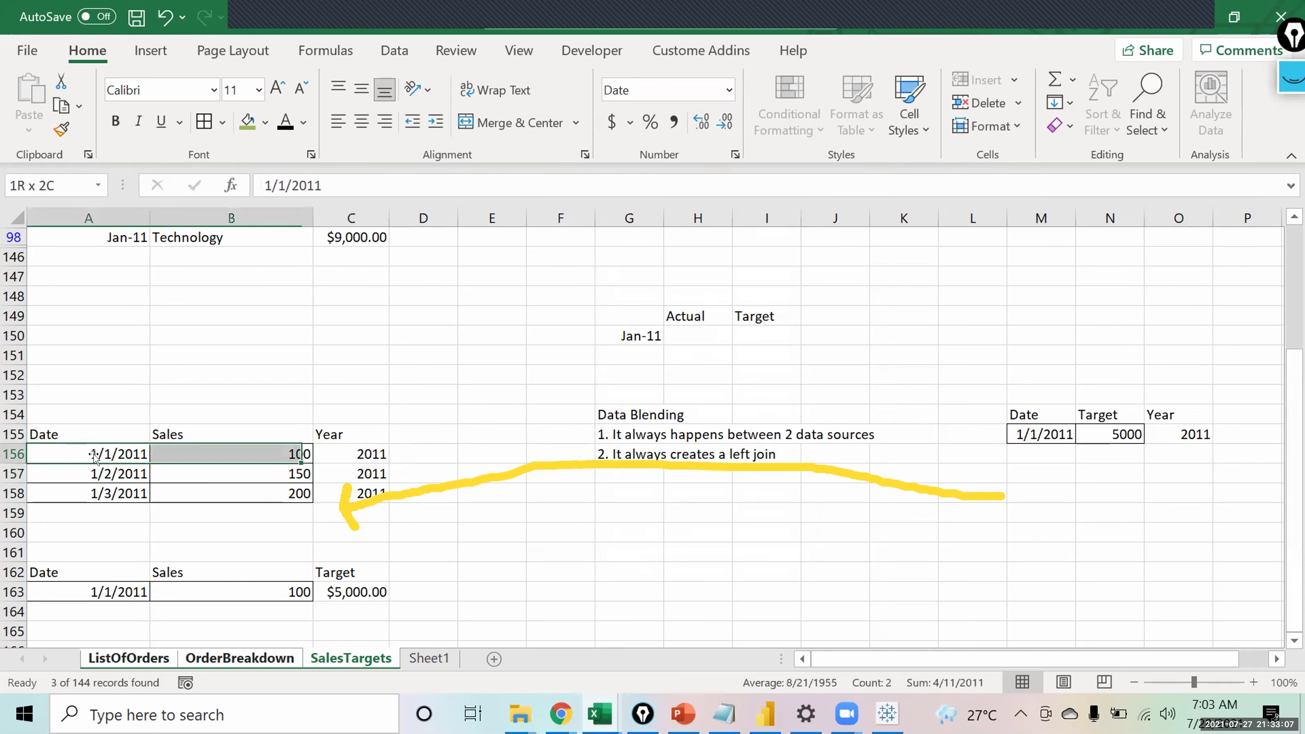
key("shift+Down")
key("shift+Down")
key("ctrl+c")
key("Down")
key("Down")
key("Down")
key("Down")
key("Down")
key("Down")
key("Down")
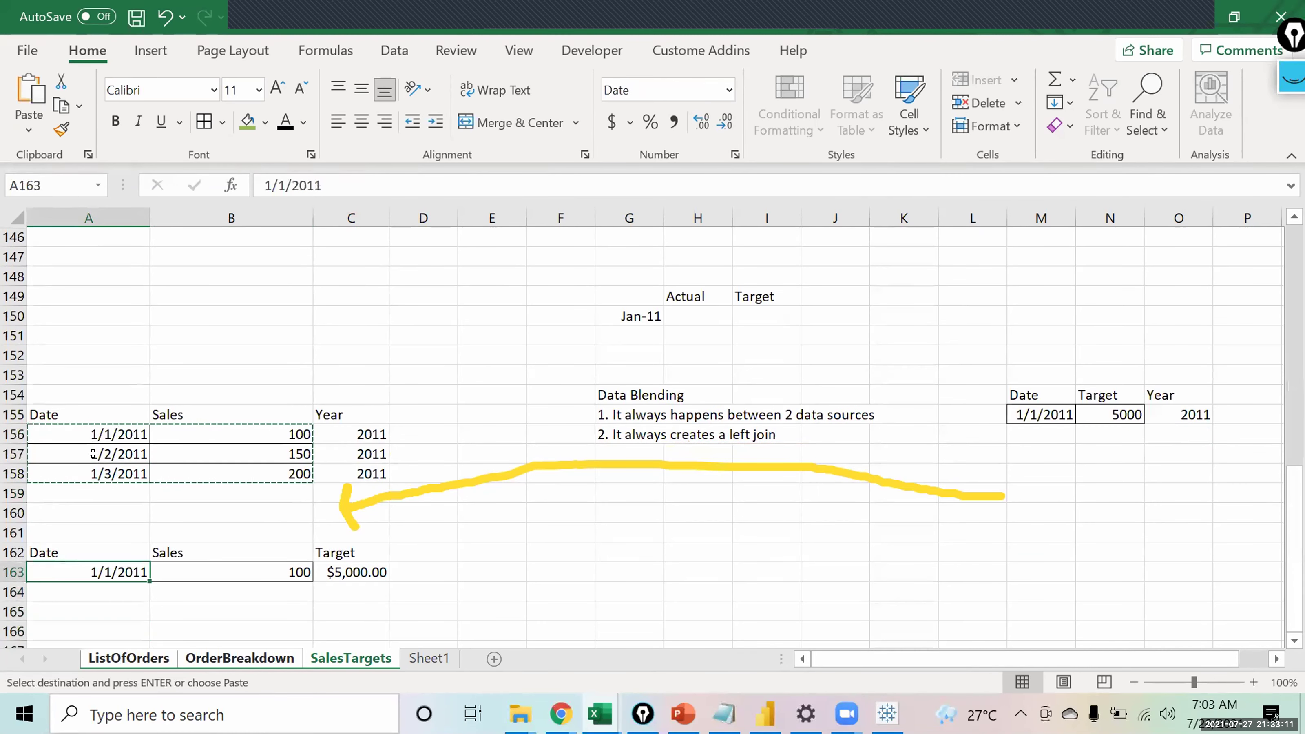
key("ctrl+v")
key("Down")
key("Down")
key("Down")
key("Up")
key("Up")
key("Up")
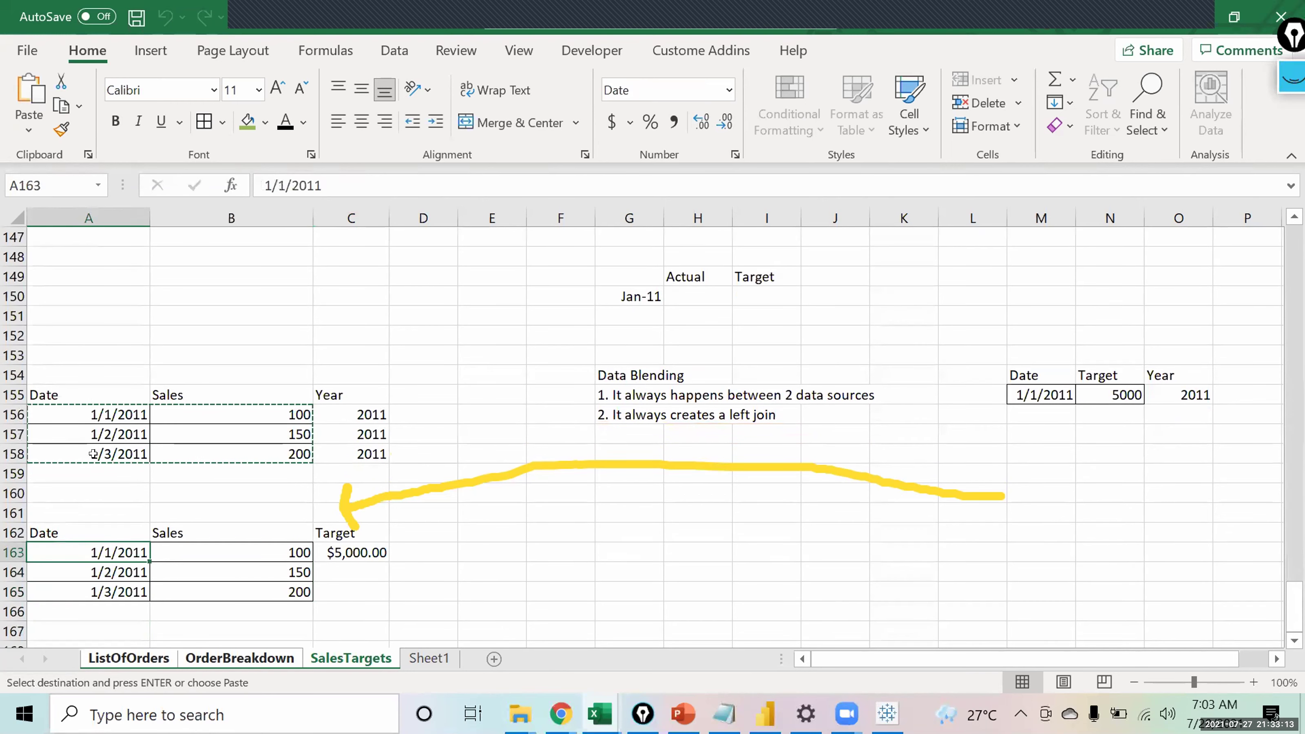
Fill the 5000 target in C163 down through C165 for all three joined rows.
key("Right")
key("Right")
key("shift+Down")
key("shift+Down")
key("shift+Down")
key("shift+Up")
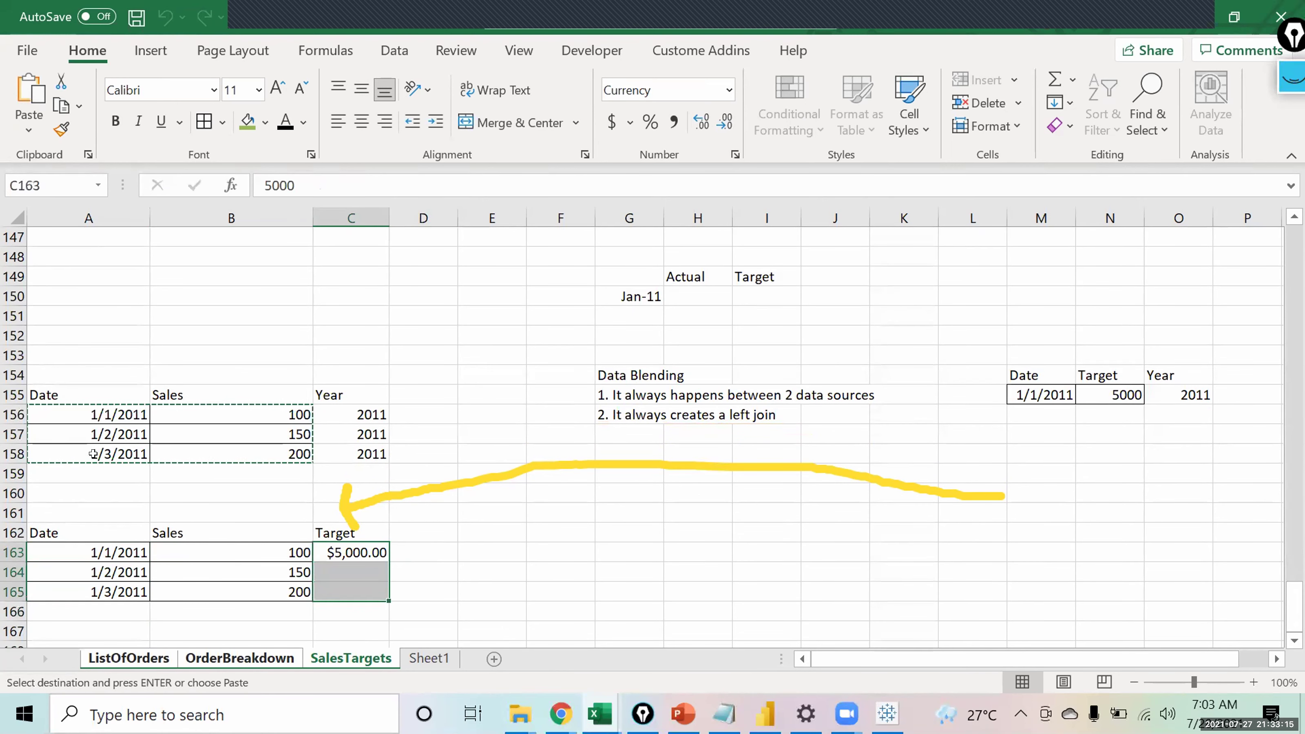
key("ctrl+d")
Examine the joined table's sales in B163:B165 and the repeated targets in C163:C165.
key("Down")
key("Left")
key("Up")
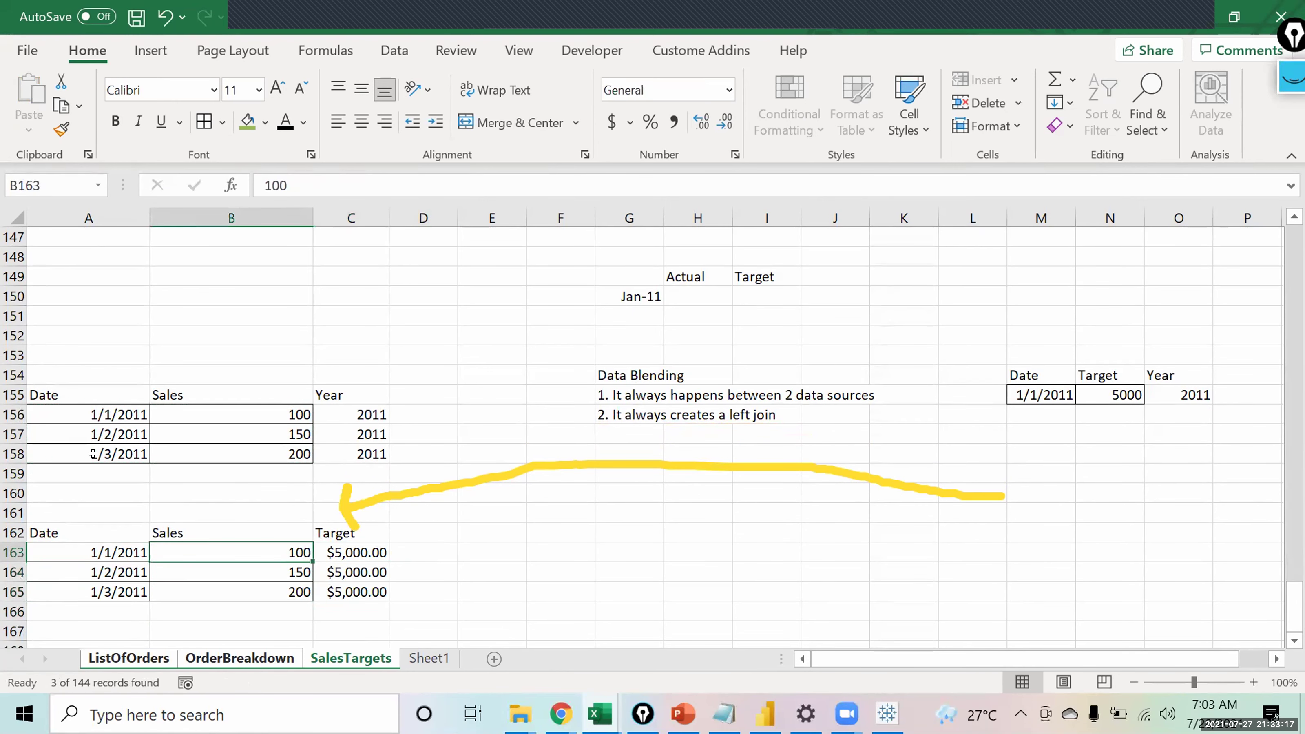
key("shift+Down")
key("shift+Down")
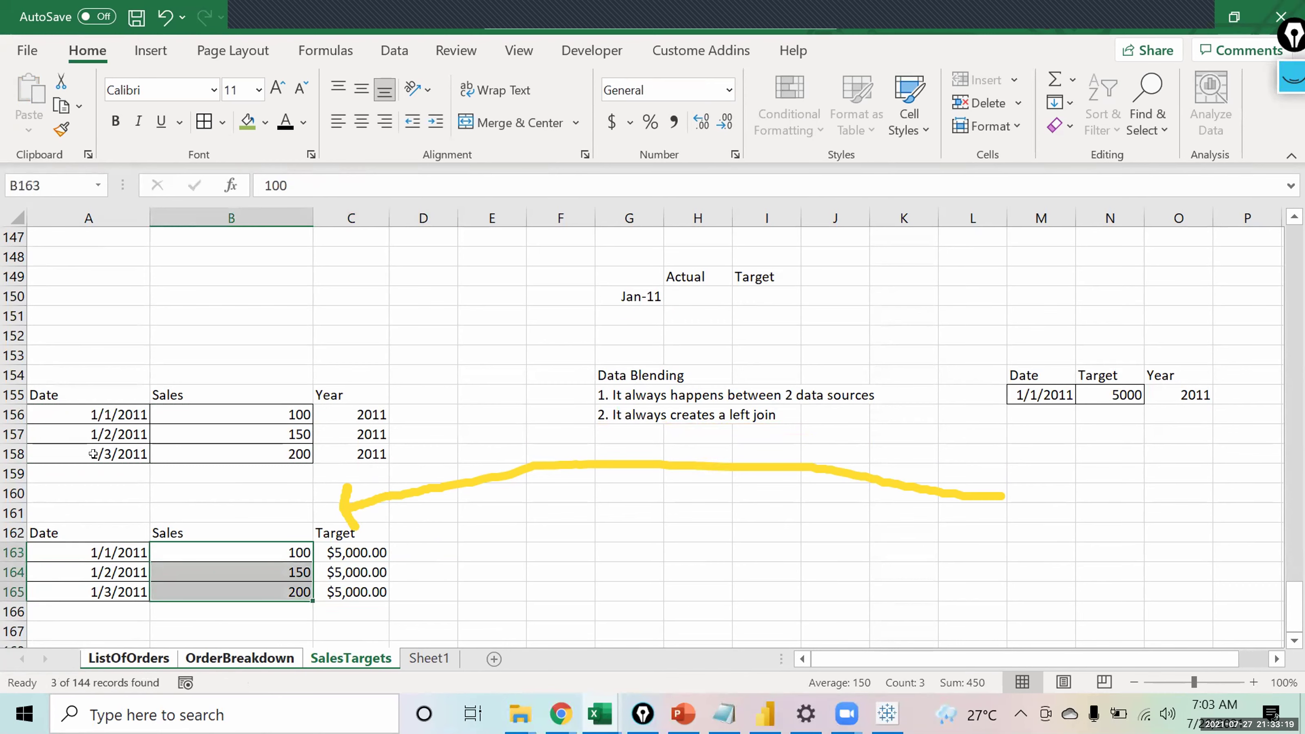
key("Right")
key("shift+Down")
key("shift+Down")
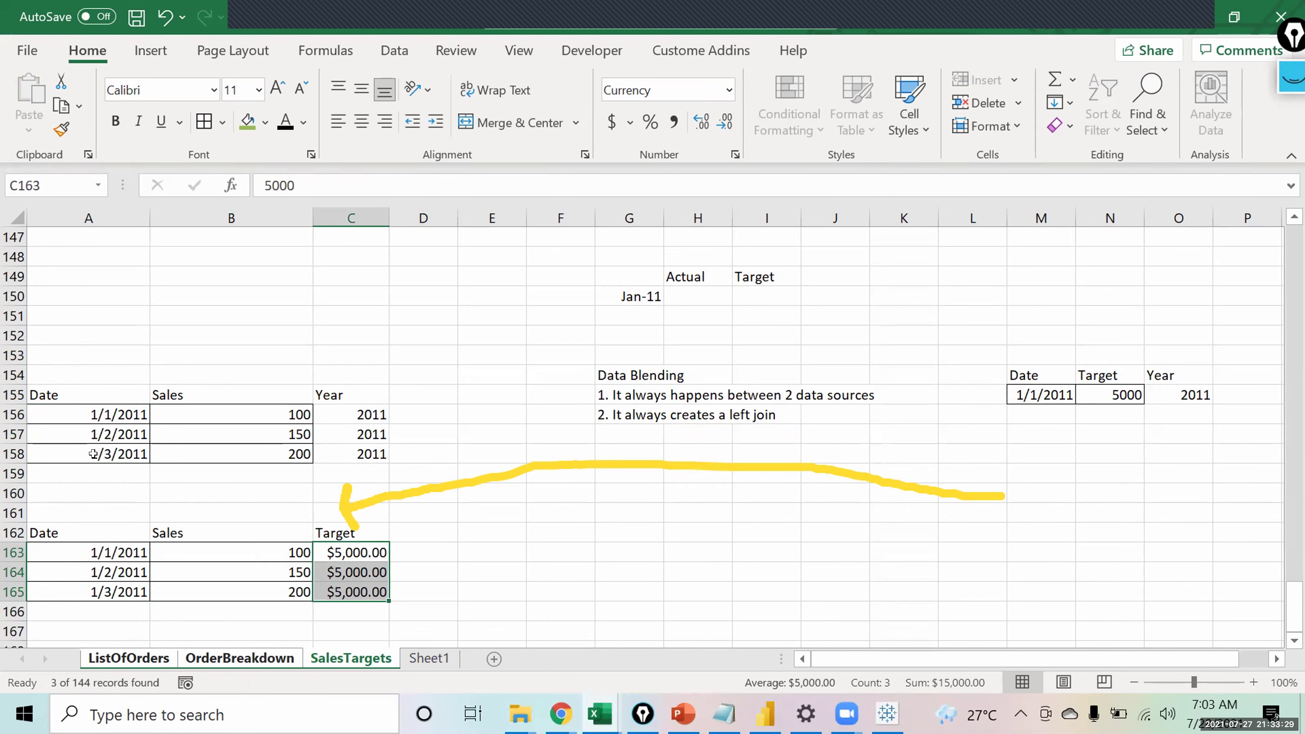
Review the daily table's Year, Date and Sales values, ending with the range A156:C158 selected.
key("Down")
key("Down")
key("Down")
key("Up")
key("Up")
key("Up")
key("Up")
key("Up")
key("Up")
key("Up")
key("Up")
key("Up")
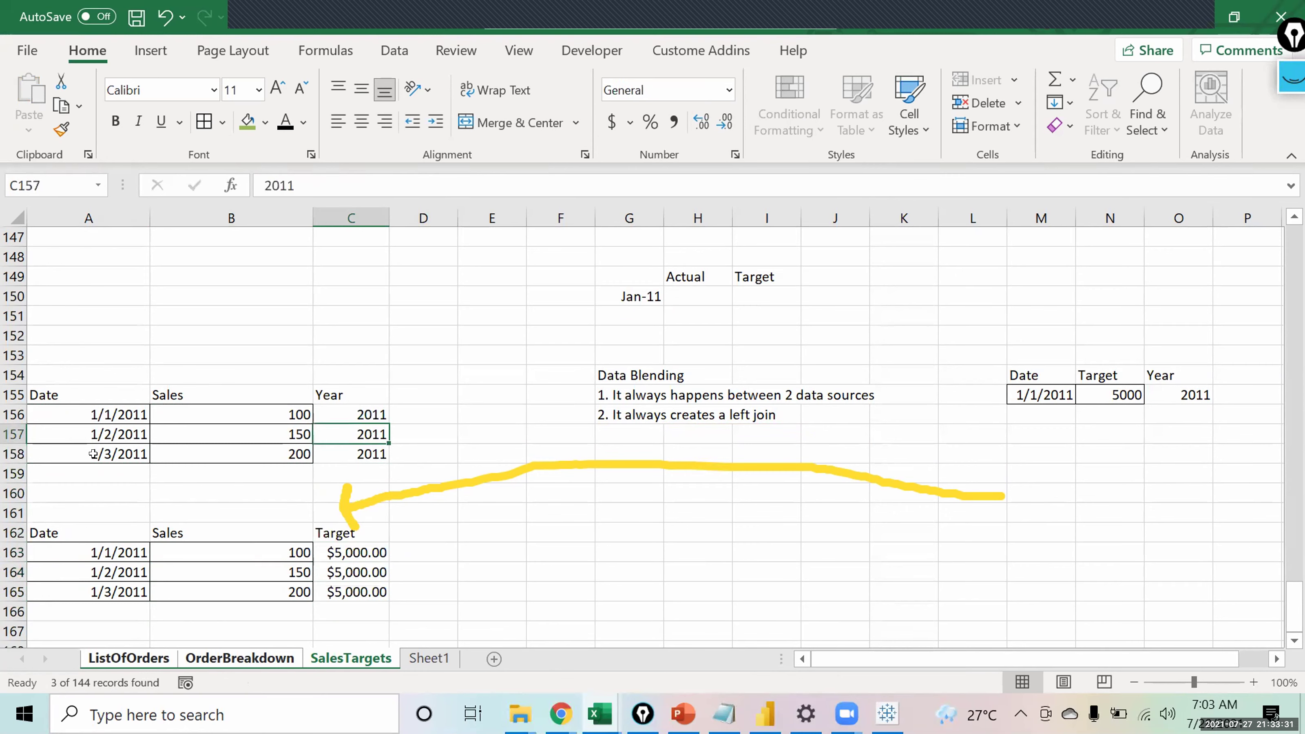
key("Up")
key("Up")
key("Left")
key("Left")
key("Down")
key("Up")
key("Down")
key("Right")
key("Right")
key("Left")
key("Left")
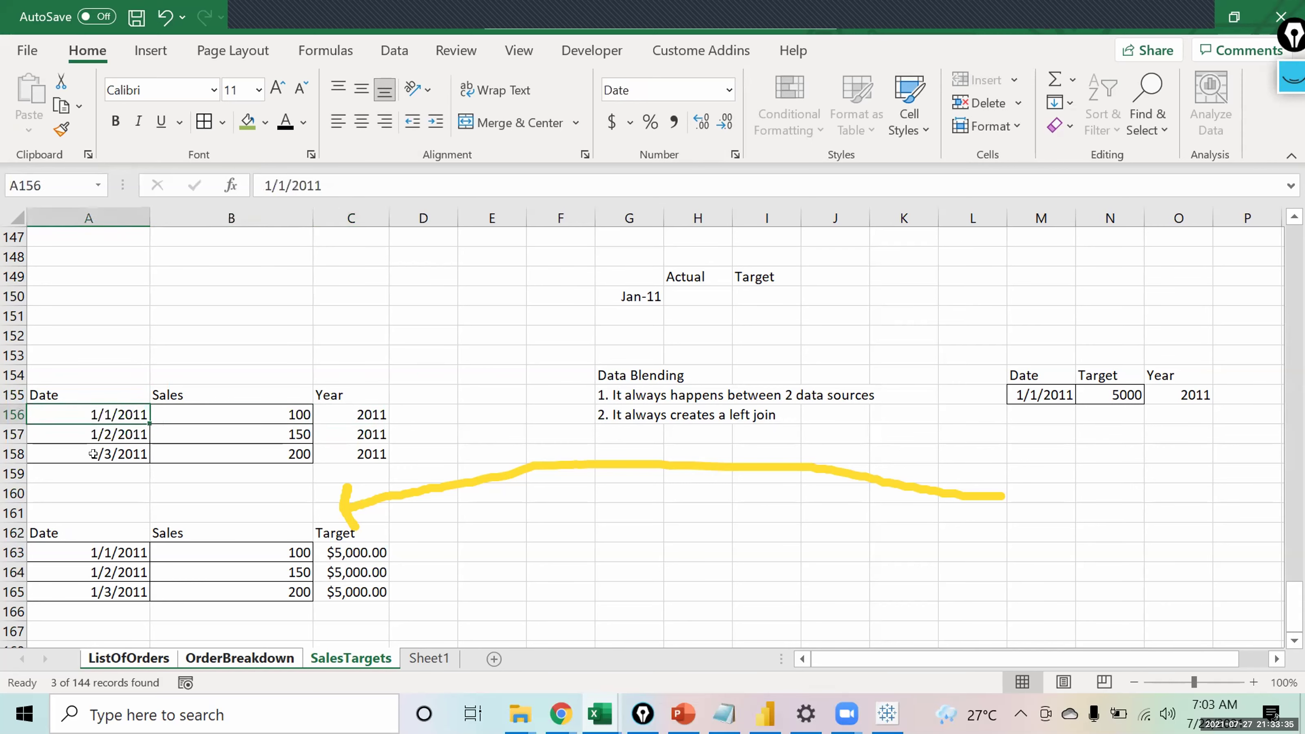
key("shift+Down")
key("shift+Down")
key("shift+Right")
key("shift+Right")
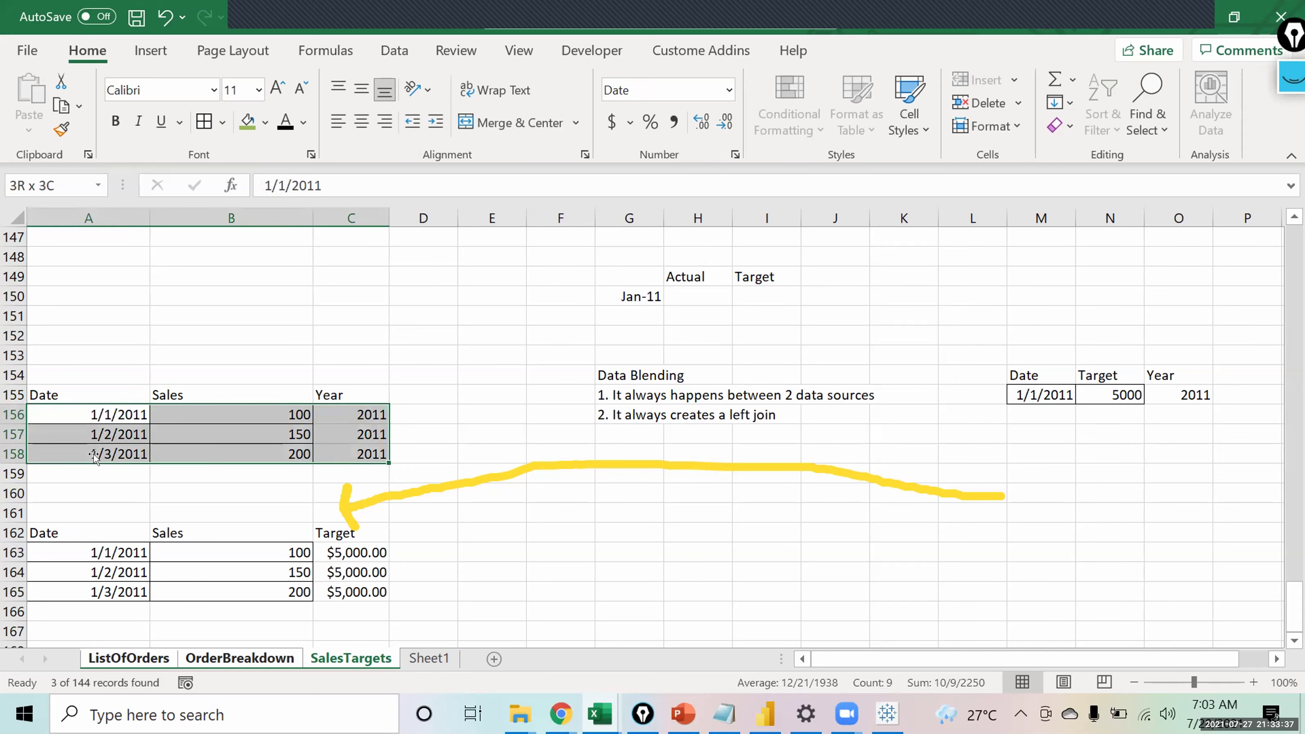
Add a Month column to the target table, with the header in P154 and 1 in P155.
key("shift+Left")
key("shift+Right")
key("Down")
key("Up")
key("Right")
key("Right")
key("Right")
key("Right")
key("Right")
key("Right")
key("Right")
key("Right")
key("Right")
key("Right")
key("Right")
key("Right")
key("Right")
key("Right")
key("Right")
key("Up")
key("Up")
type("Mnth")
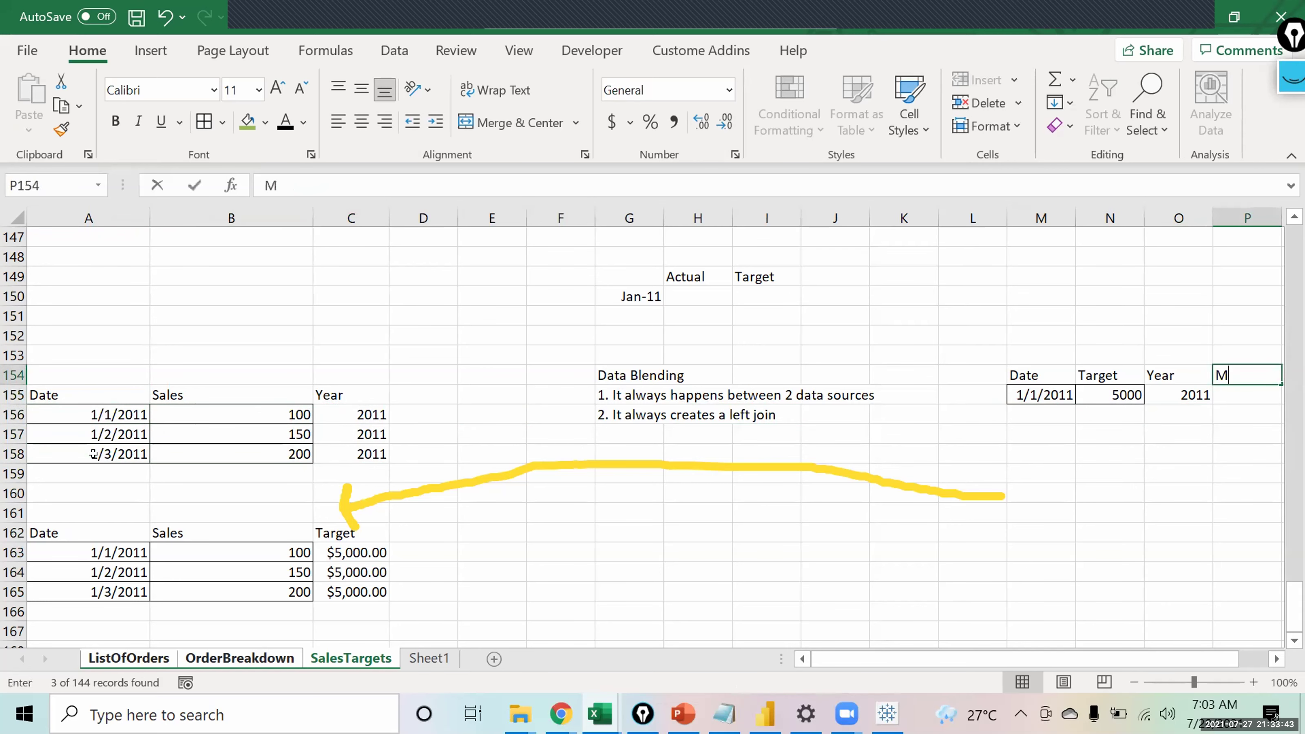
key("BackSpace")
key("BackSpace")
key("BackSpace")
type("onth")
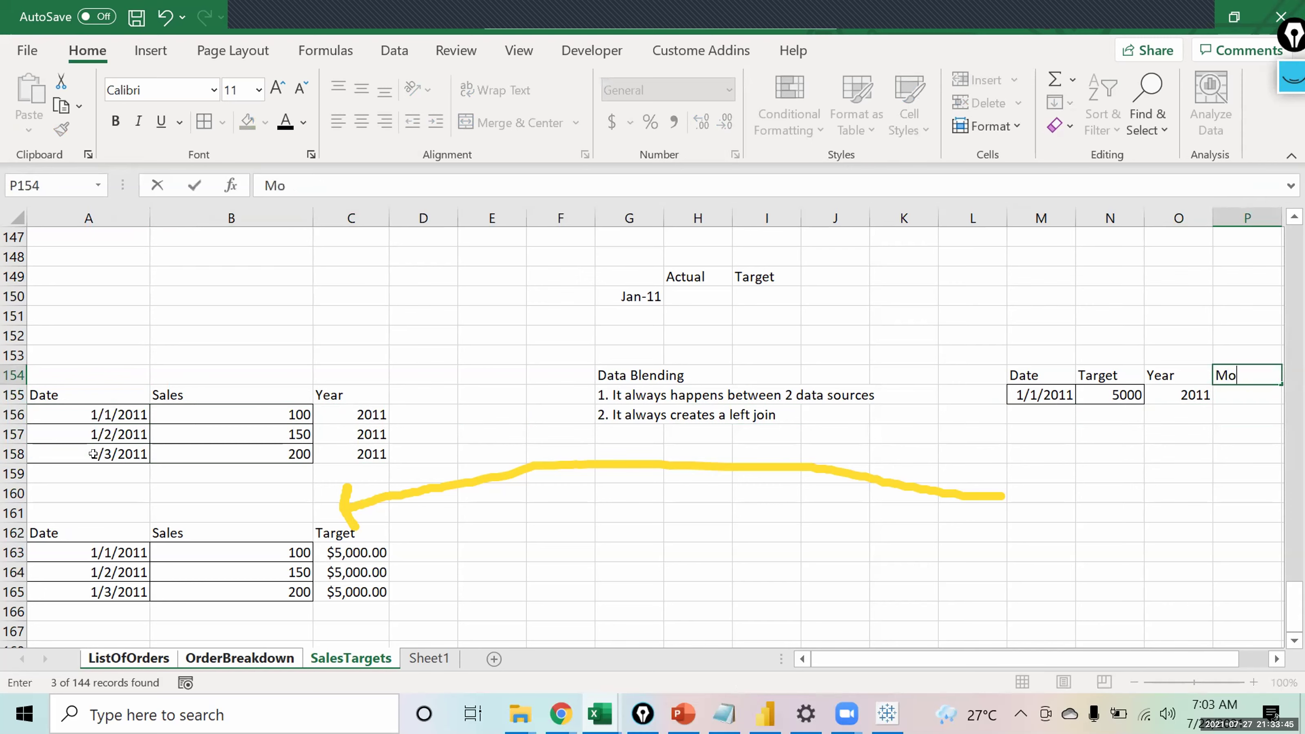
key("Return")
type("1")
key("Return")
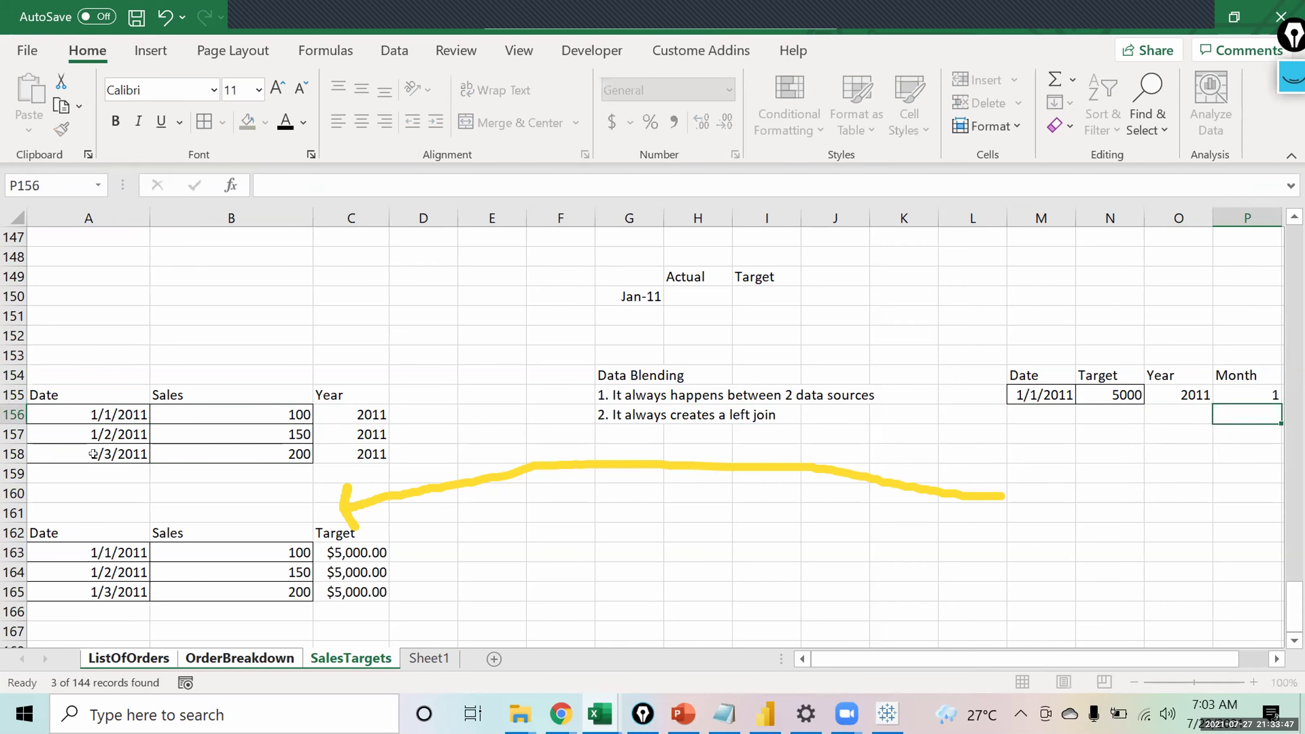
Add the header Month in D155, beside the daily table's Year column.
key("Left")
key("Left")
key("Left")
key("Left")
key("Left")
key("Left")
key("Left")
key("Left")
key("Left")
key("Left")
key("Left")
key("Left")
key("Left")
key("Left")
key("Left")
key("Up")
key("Right")
key("Right")
key("Right")
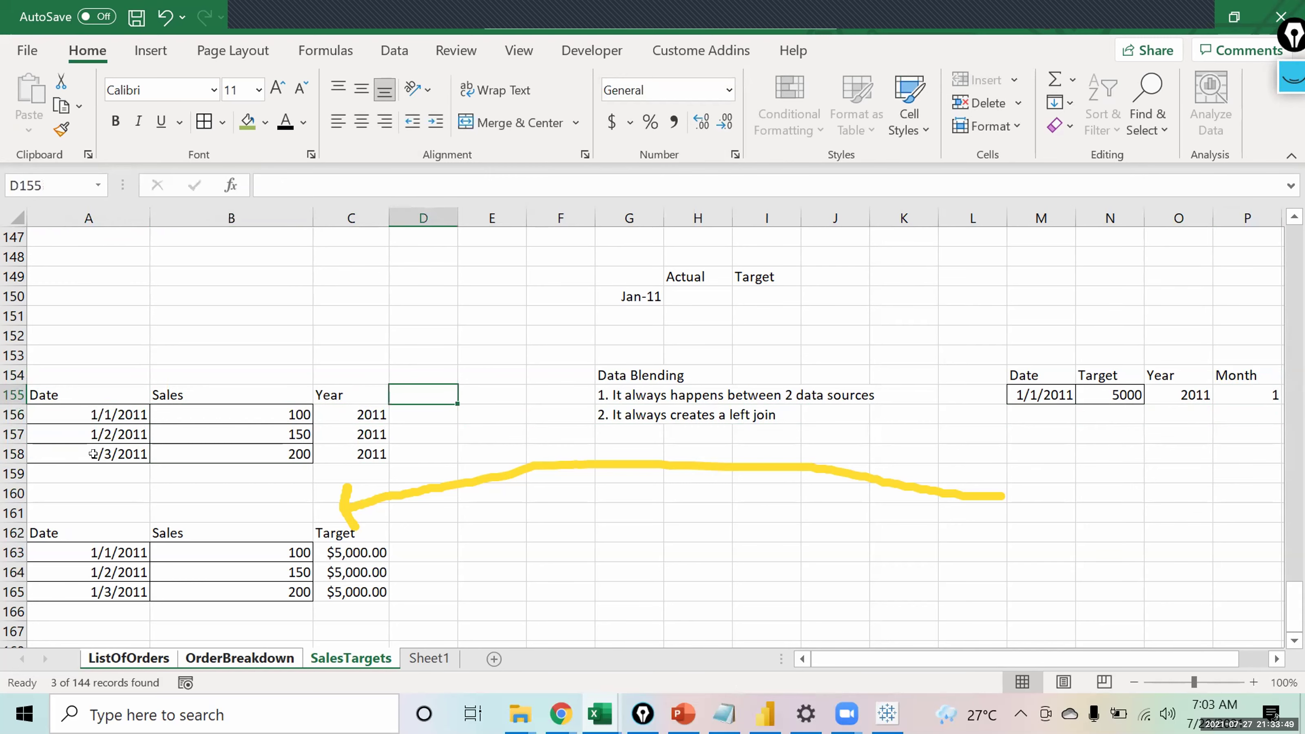
type("Month")
key("Return")
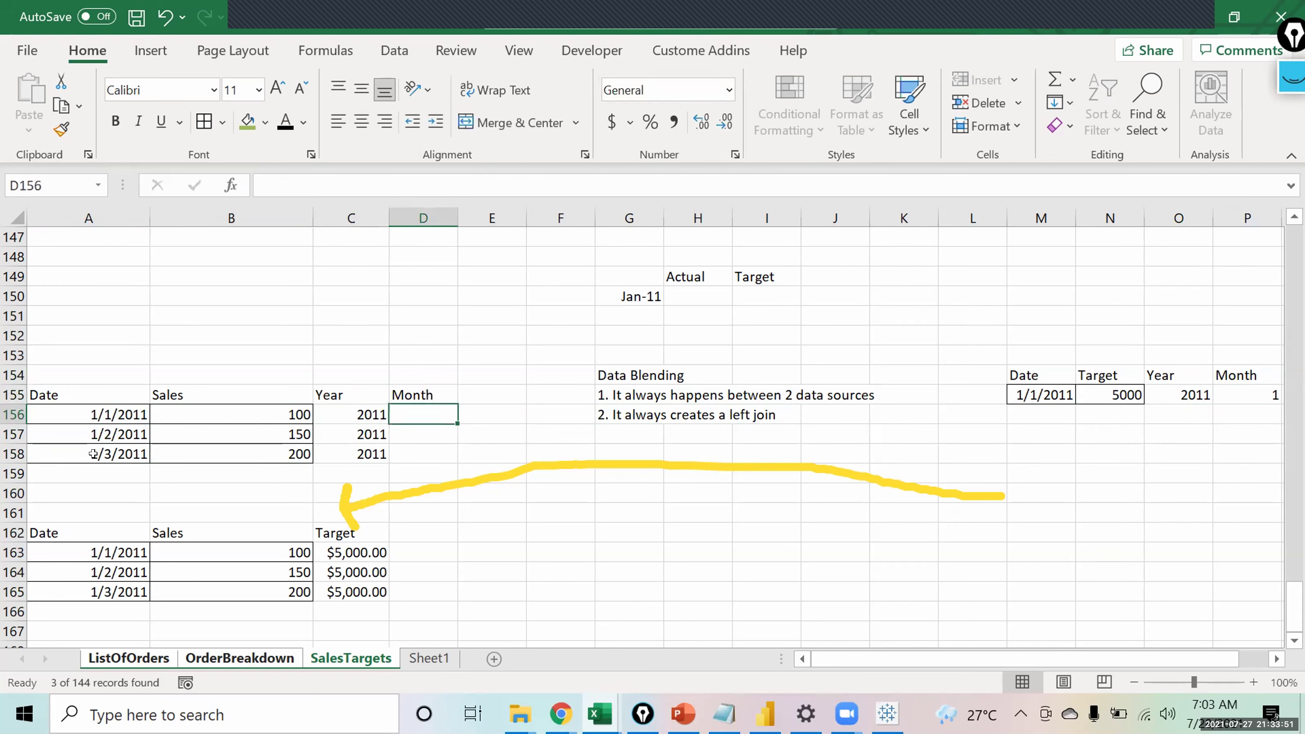
Enter 1 as the month in D156, D157 and D158 for the three daily rows.
type("1")
key("Return")
type("1")
key("Return")
type("1")
key("Return")
Examine the daily table's rows in A156:D158, focusing on the sales in B156:B158.
key("Up")
key("Up")
key("Up")
key("shift+Left")
key("shift+Left")
key("shift+Left")
key("shift+Down")
key("shift+Down")
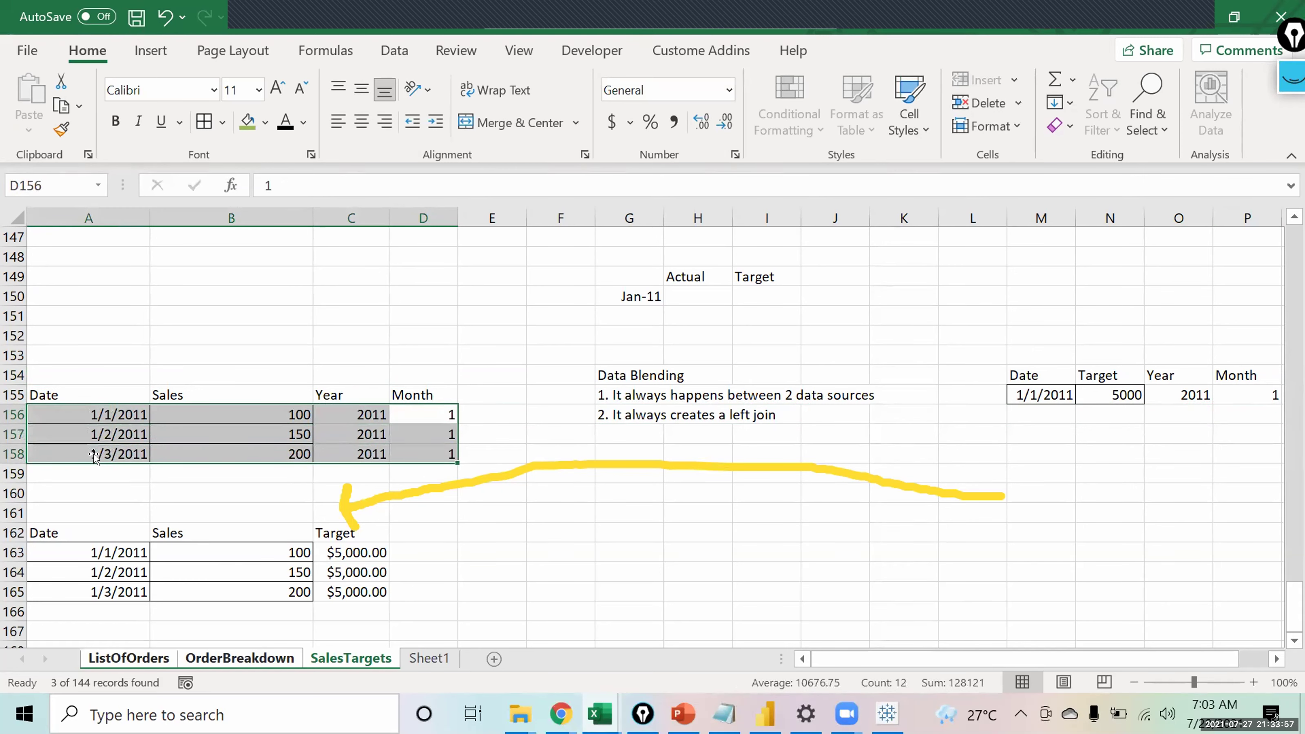
key("Down")
key("Left")
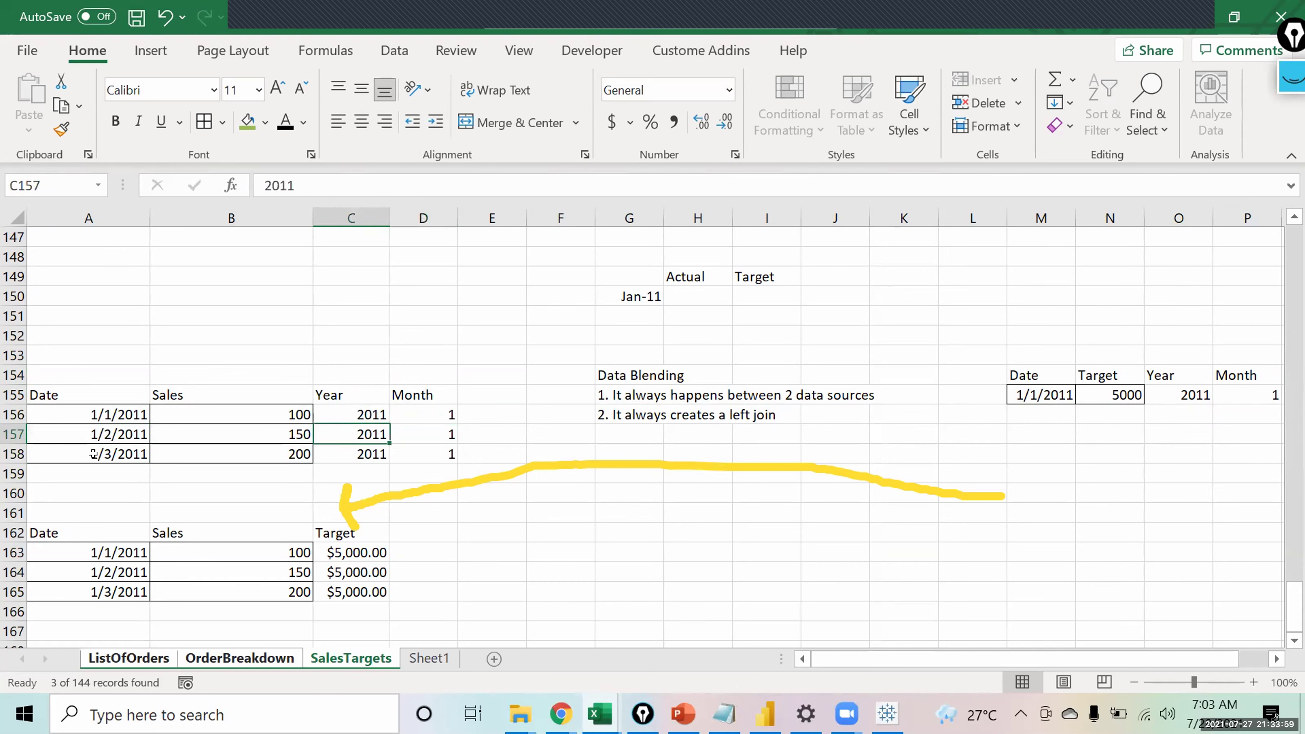
key("Left")
key("Up")
key("shift+Down")
key("shift+Down")
key("shift+Up")
key("Down")
key("Down")
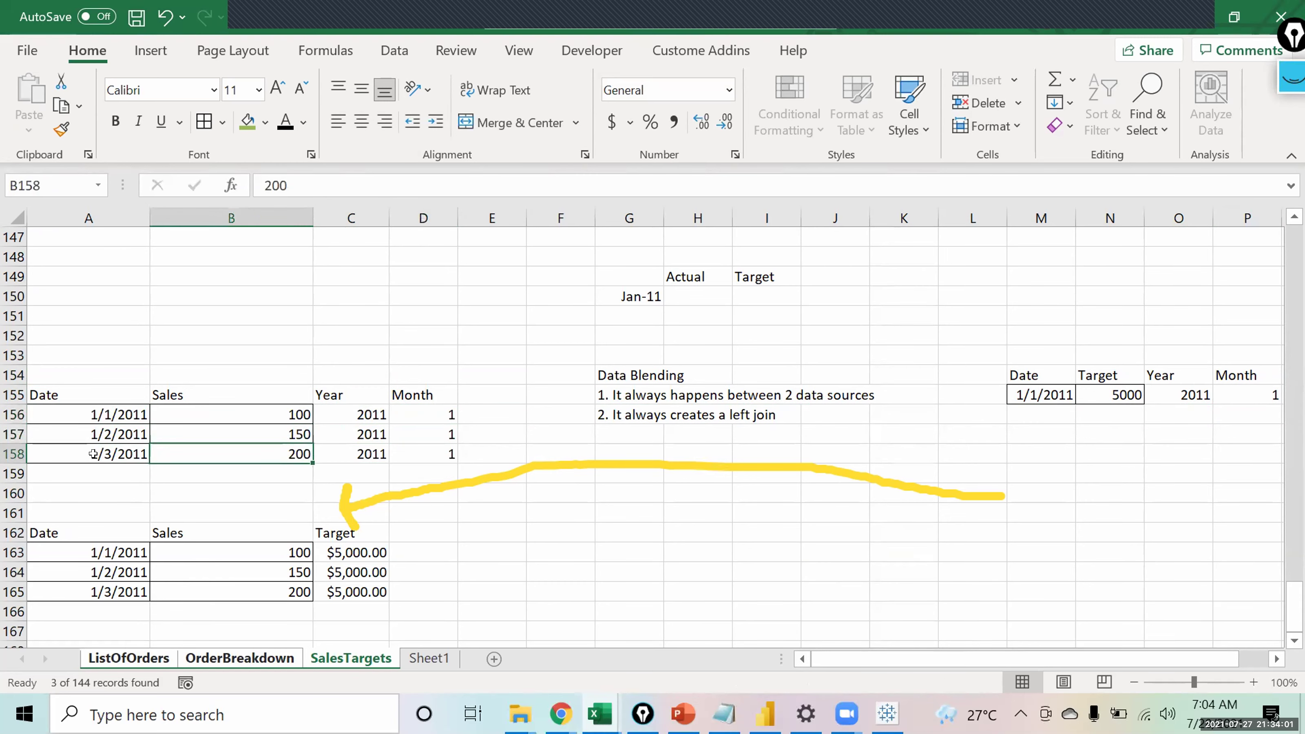
key("Down")
key("Left")
key("Down")
key("Down")
key("Down")
key("Down")
key("Down")
key("Down")
key("Down")
key("Down")
key("Down")
key("Down")
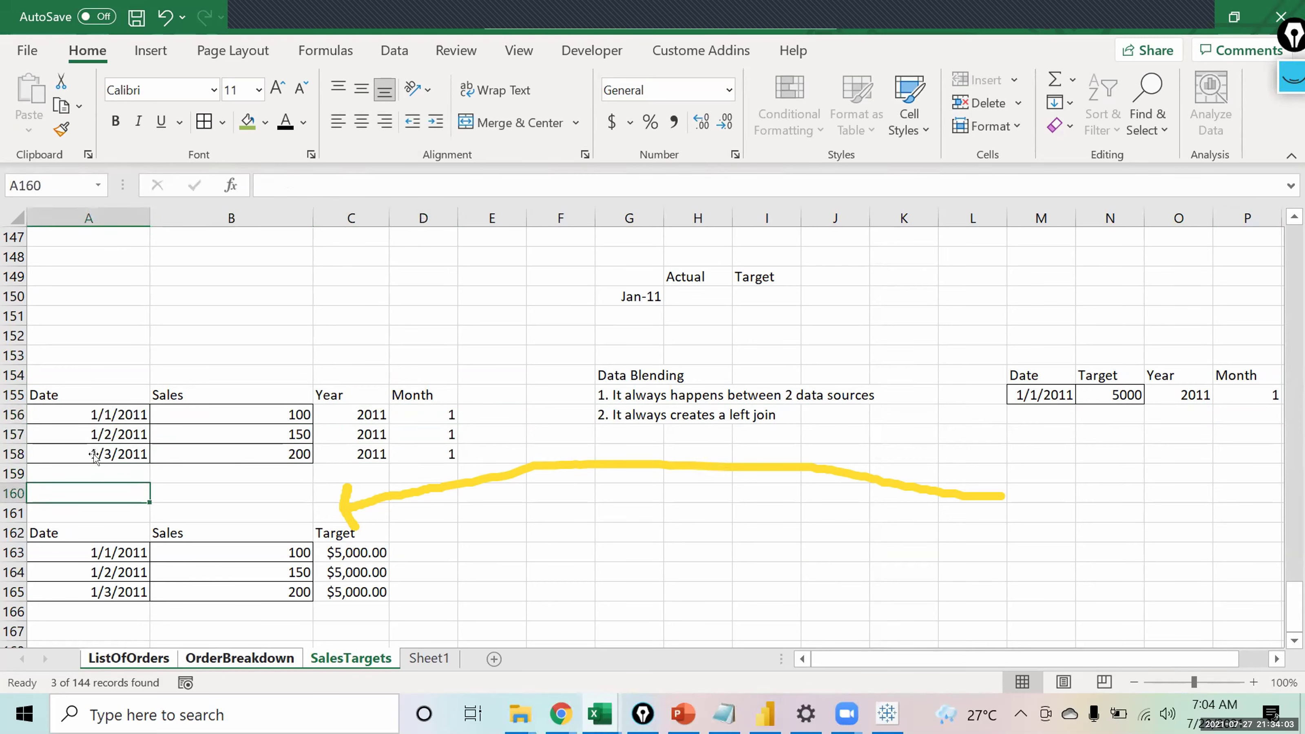
key("Up")
key("Up")
key("Up")
key("Up")
key("Up")
key("Up")
key("Up")
key("Up")
key("Up")
key("Up")
key("Up")
key("Up")
key("Up")
key("Up")
key("Up")
key("Down")
key("Down")
key("Right")
key("Right")
key("Left")
Start a summary table below the joined table with the headers Year in A168 and Minth in B168.
key("Down")
key("Down")
key("Down")
key("Down")
key("Down")
key("Down")
key("Down")
key("Down")
key("Down")
key("Down")
key("Down")
key("Down")
key("Left")
type("Year")
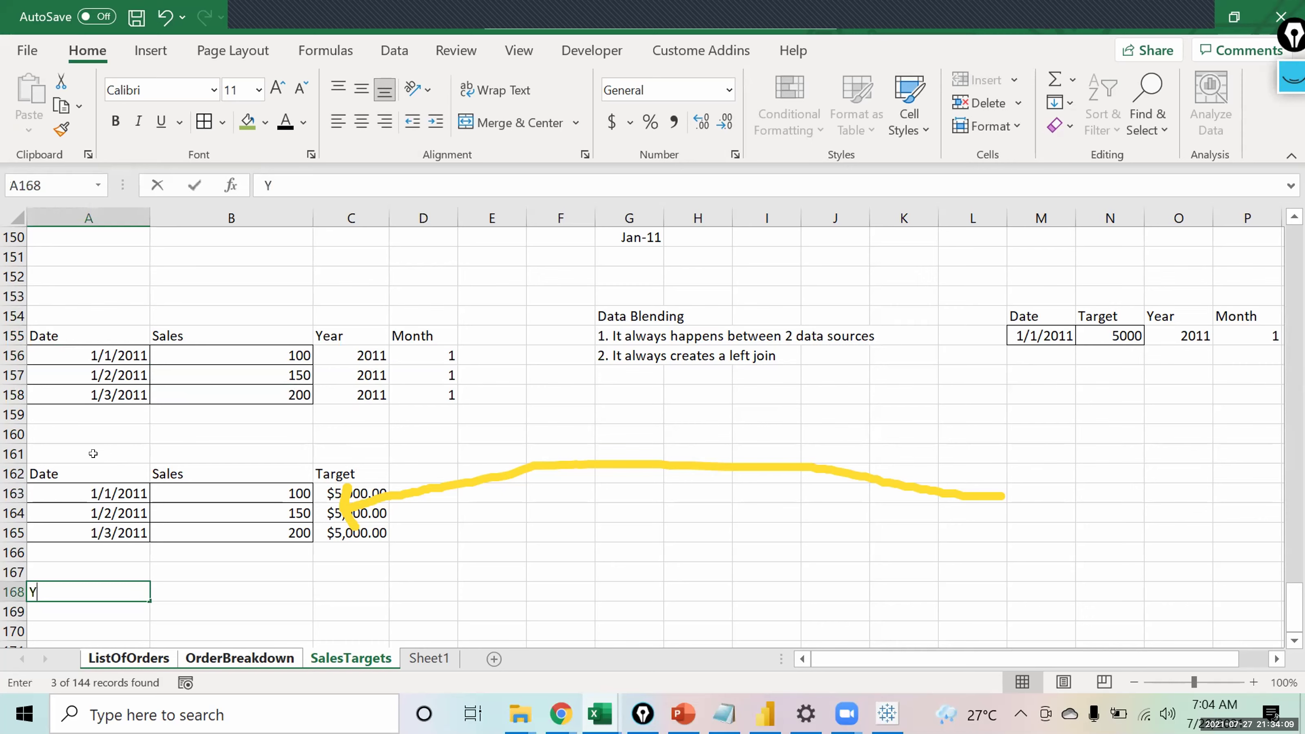
key("Tab")
type("Minth")
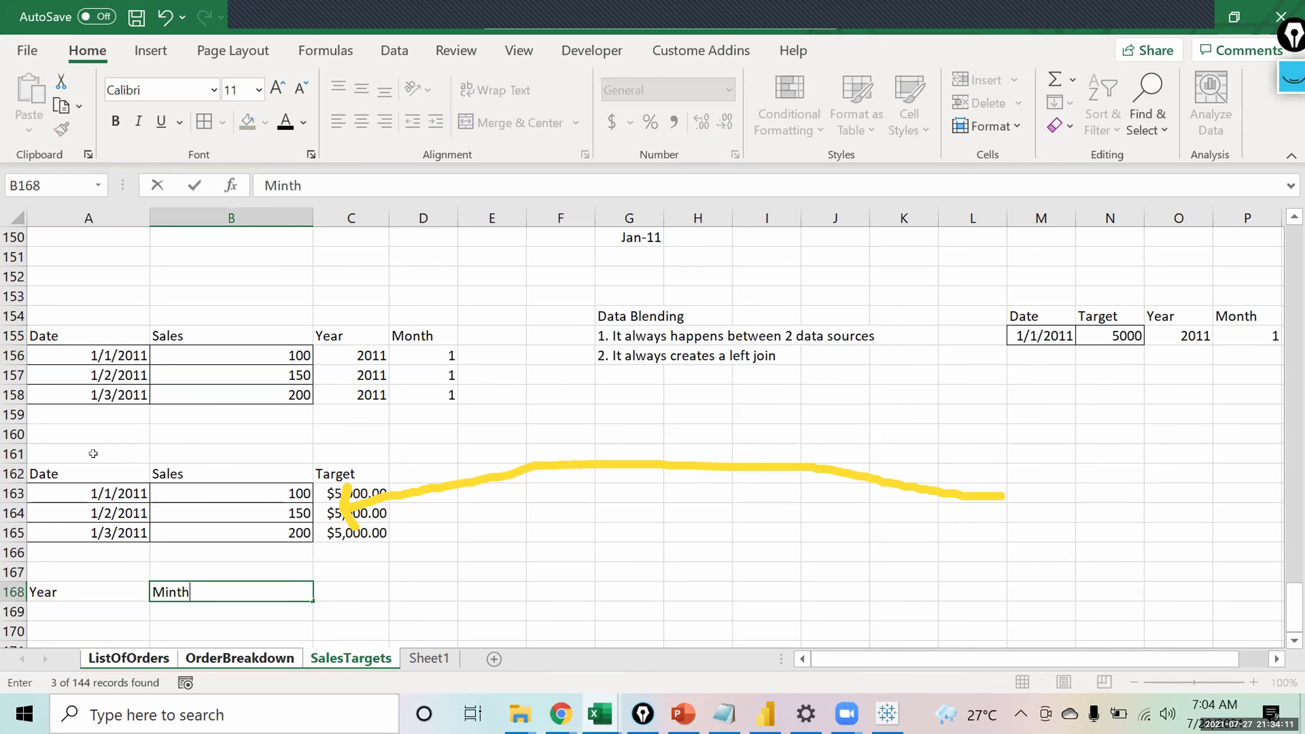
key("Return")
Enter 2011 in A169 and 1 in B169 as the summary table's year and month.
key("Left")
type("2011")
key("ctrl+Return")
key("Right")
type("1")
key("Tab")
Add the header Actual in C168 and enter 450 beneath it in C169.
key("Up")
type("Actual")
key("Return")
key("Right")
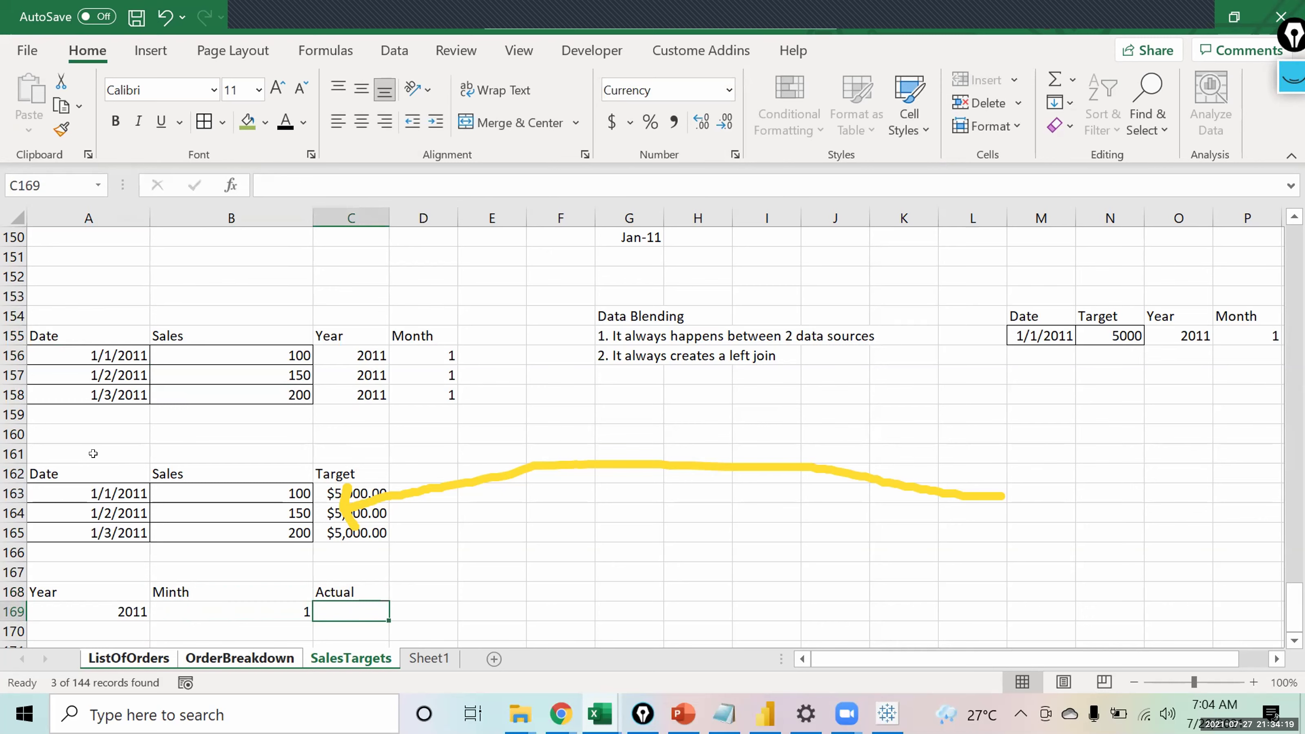
type("450")
key("Return")
Copy the target table in M154:P155, with its Date, Target, Year and Month columns, to the range starting at L168.
key("Up")
key("Up")
key("Right")
key("Right")
key("Right")
key("Right")
key("Right")
key("Right")
key("Right")
key("Right")
key("Right")
key("Right")
key("Right")
key("Right")
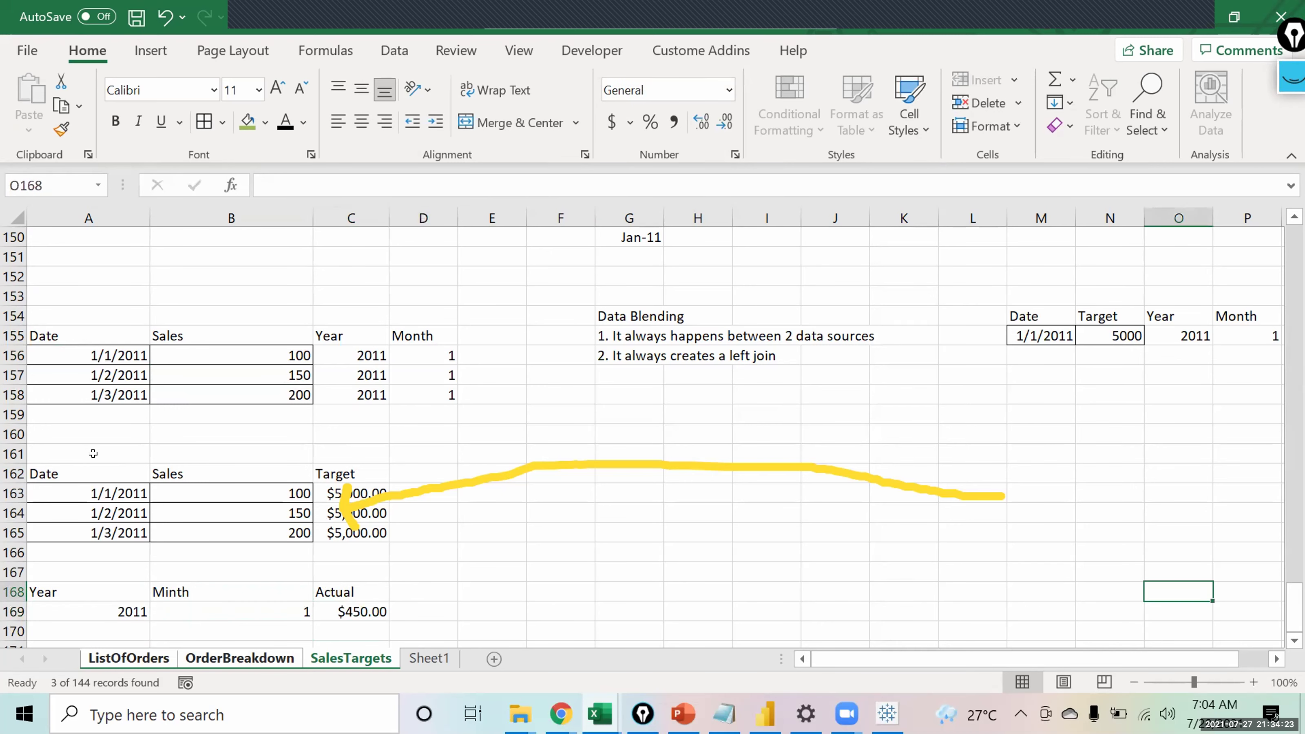
key("Up")
key("Up")
key("Up")
key("Up")
key("Up")
key("Up")
key("Up")
key("Up")
key("Up")
key("Up")
key("Up")
key("Up")
key("Up")
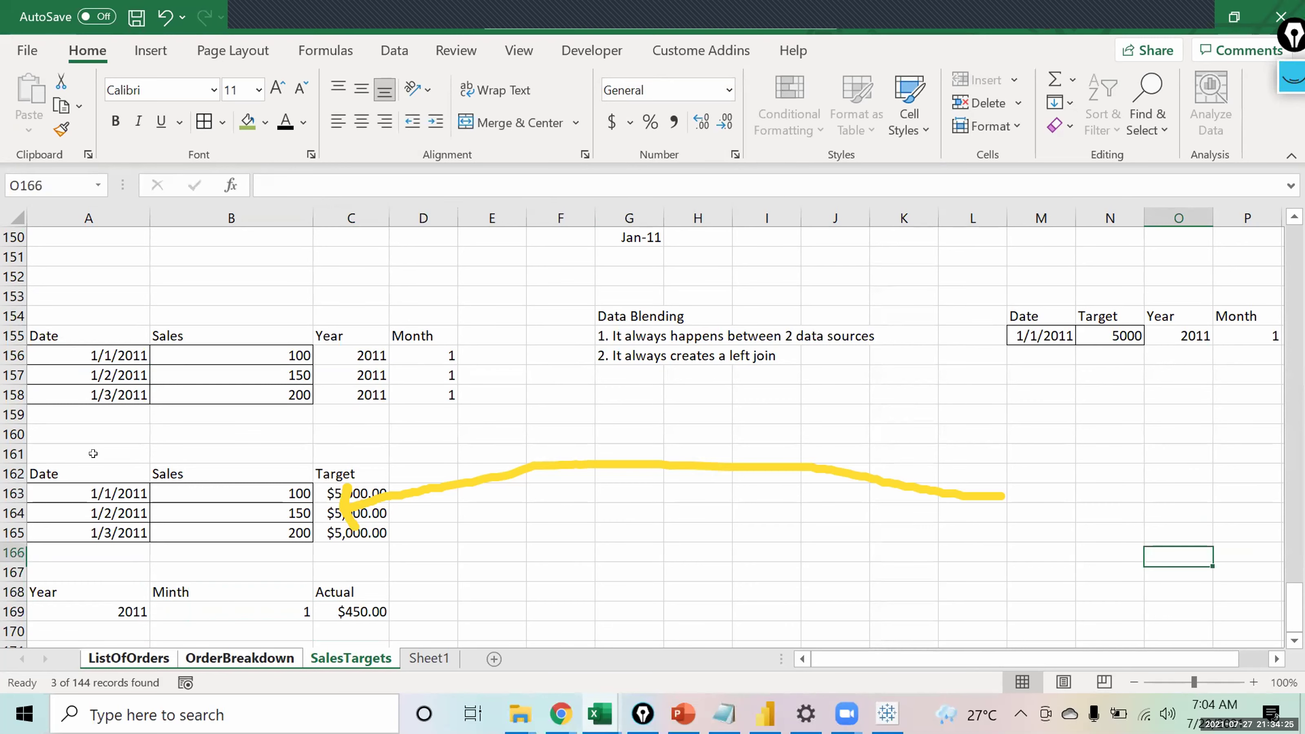
key("Up")
key("Left")
key("Left")
key("shift+Down")
key("shift+Right")
key("shift+Right")
key("shift+Right")
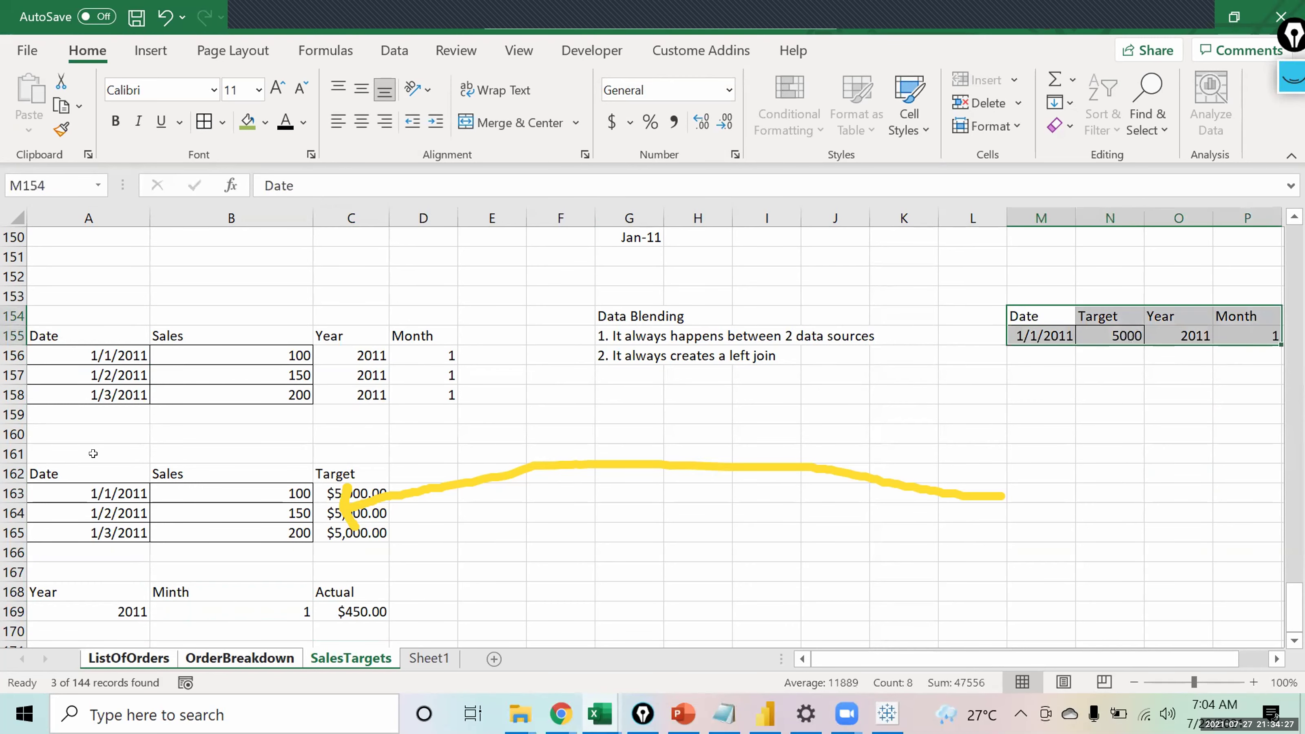
key("Down")
key("Down")
key("Down")
key("Down")
key("Down")
key("Down")
key("Down")
key("Down")
key("Down")
key("Down")
key("Down")
key("Down")
key("Down")
key("Down")
key("Down")
key("Down")
key("Down")
key("Left")
key("Up")
key("Up")
key("Up")
key("Up")
key("Down")
key("ctrl+v")
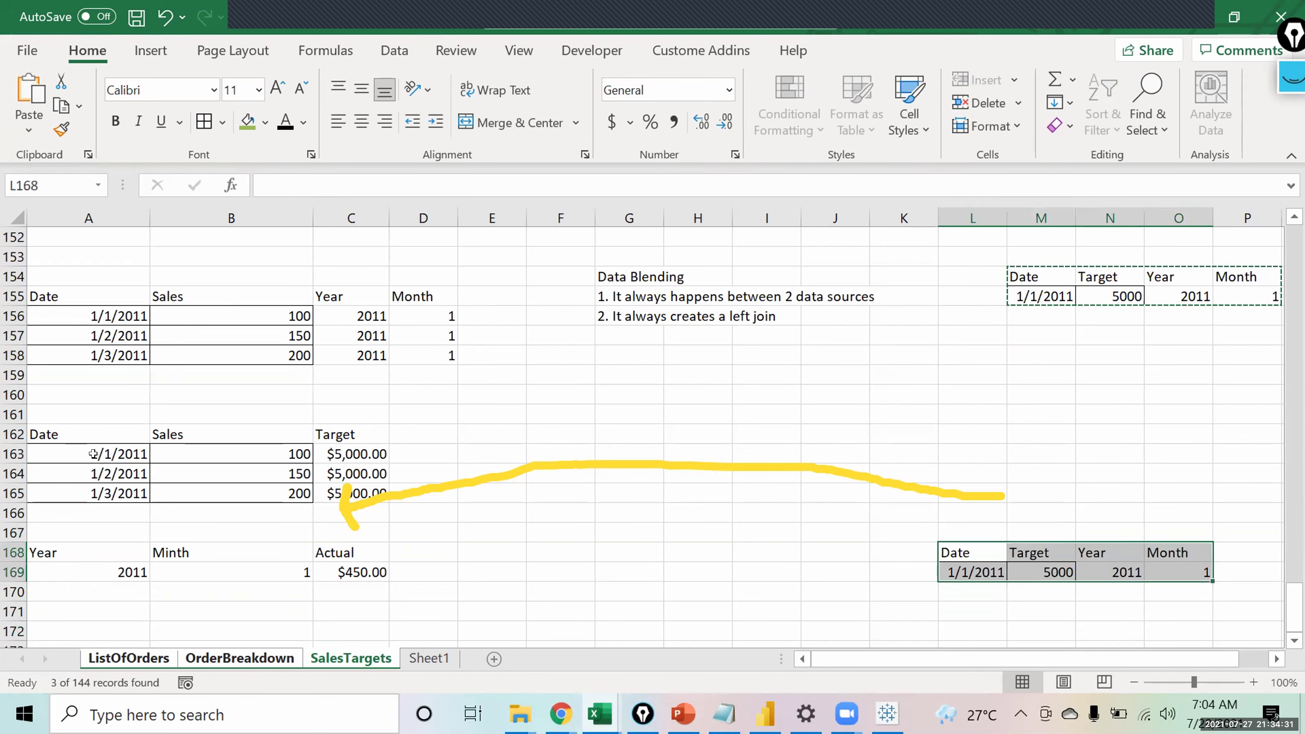
Compare the Year and Month cells in N168:O169 with the Actual amount in C169 and the copied target table.
key("Right")
key("Right")
key("shift+Right")
key("shift+Down")
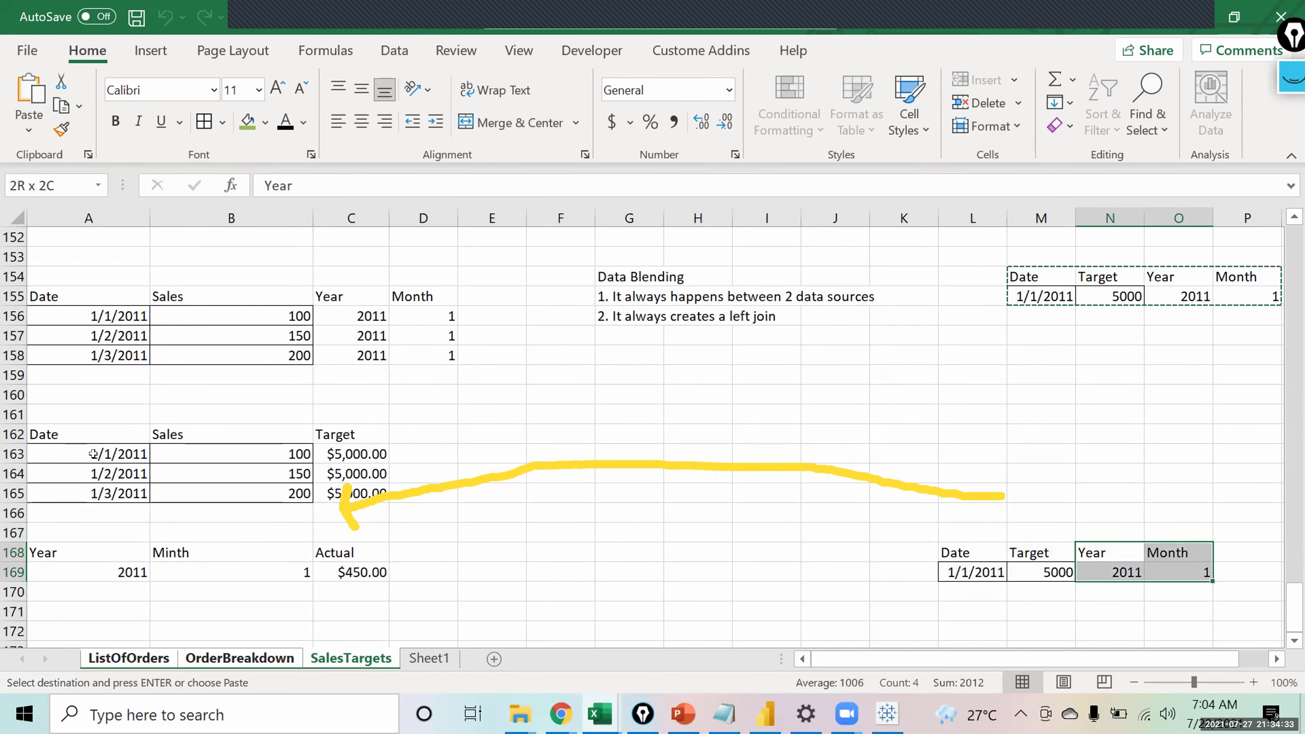
left_click(344, 564)
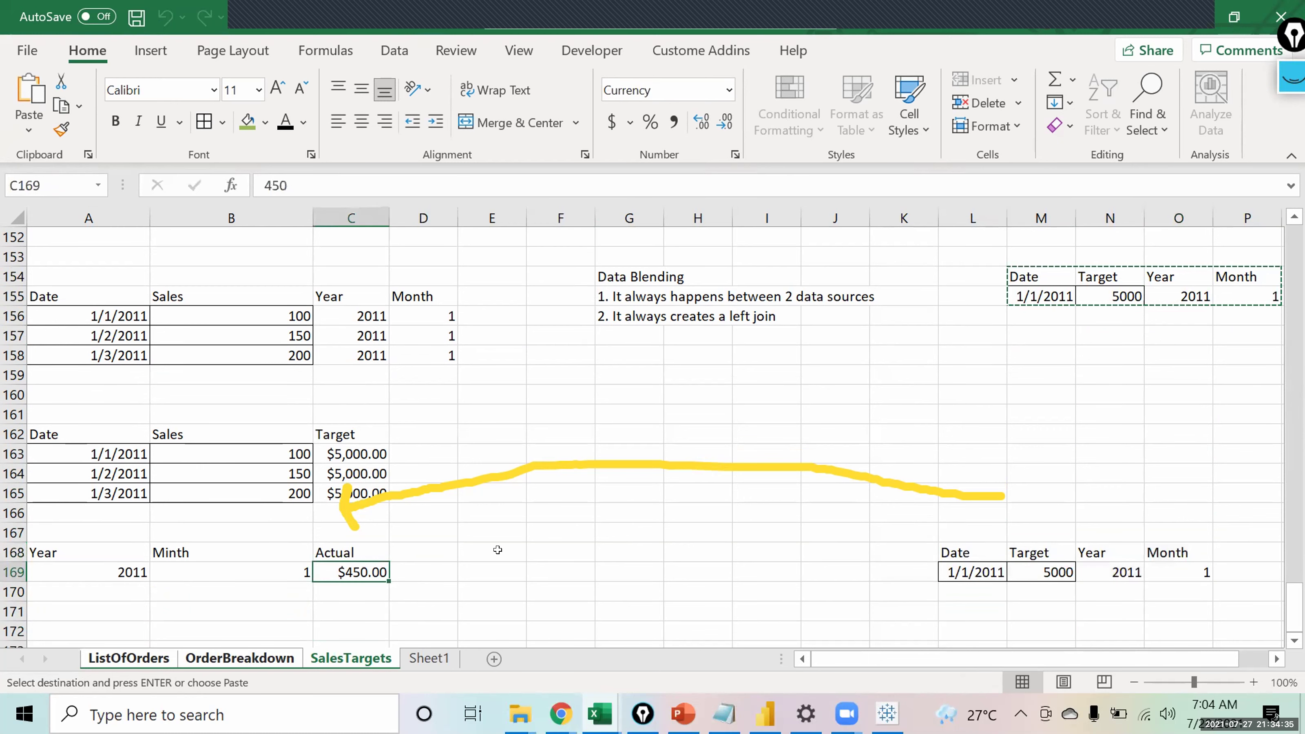
left_click(1043, 564)
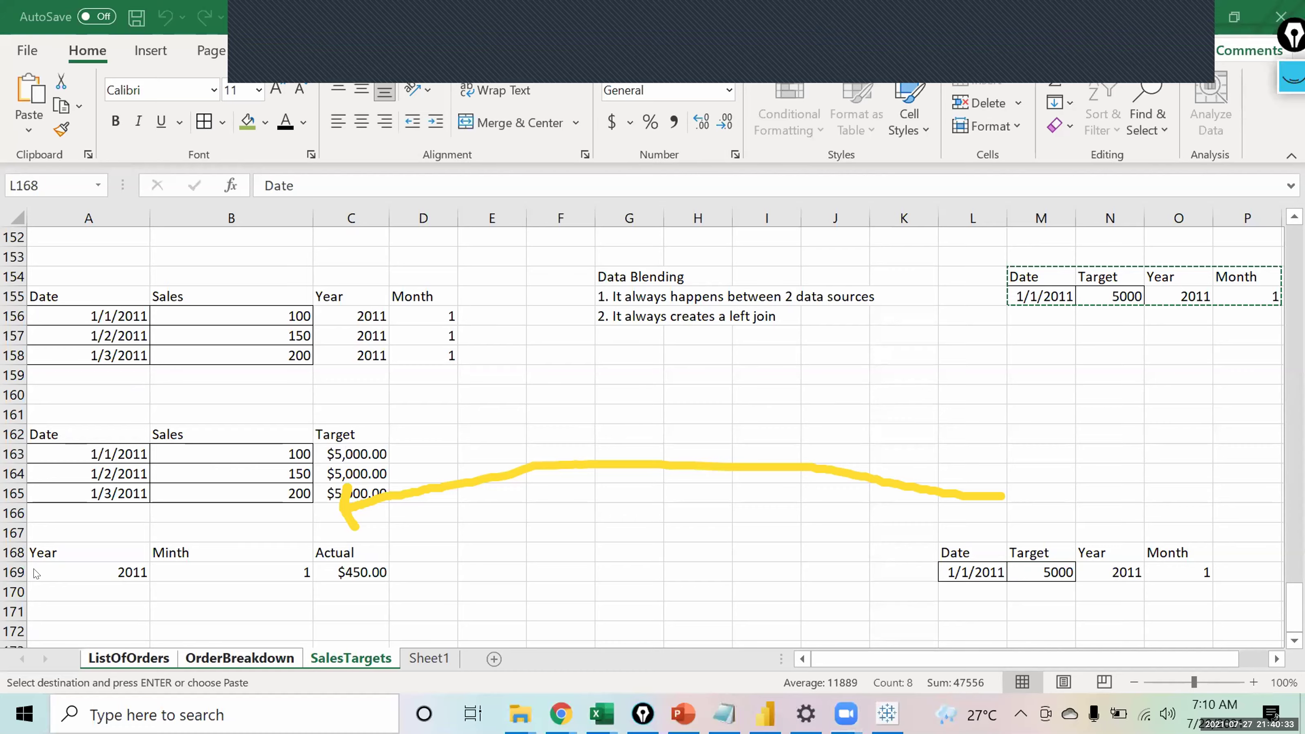
Switch to Tableau's data source page and open the join between ListOfOrders and OrderBreakdown in the ListOfOrders+ (AmazingMartEU2) source.
key("alt+Tab")
left_click(55, 657)
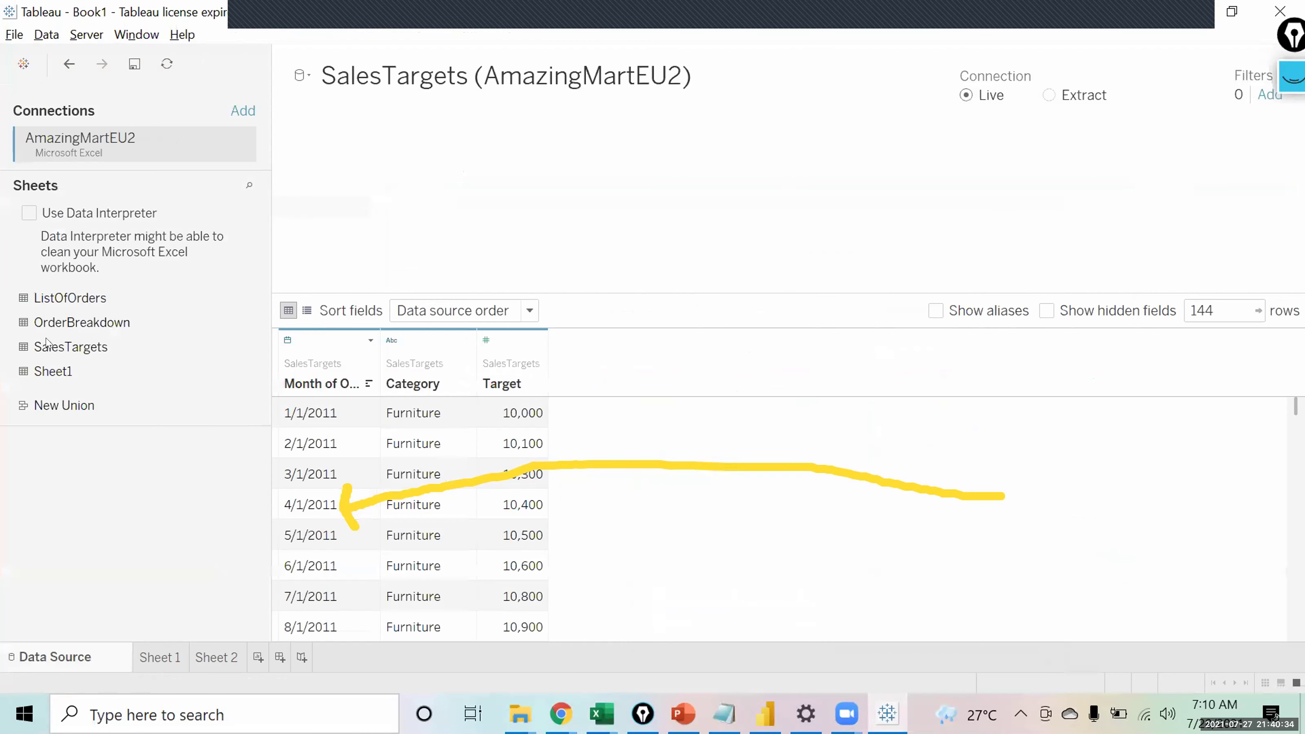
left_click(302, 75)
left_click(320, 95)
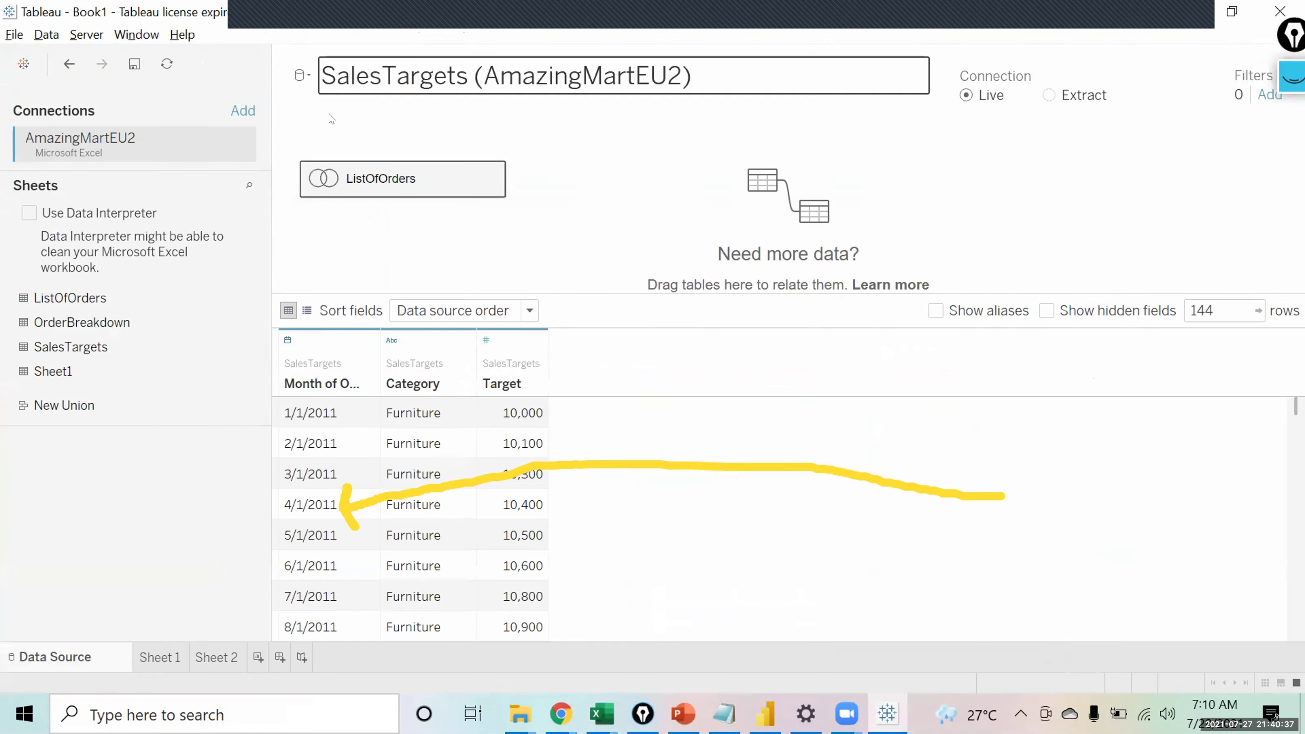
double_click(439, 178)
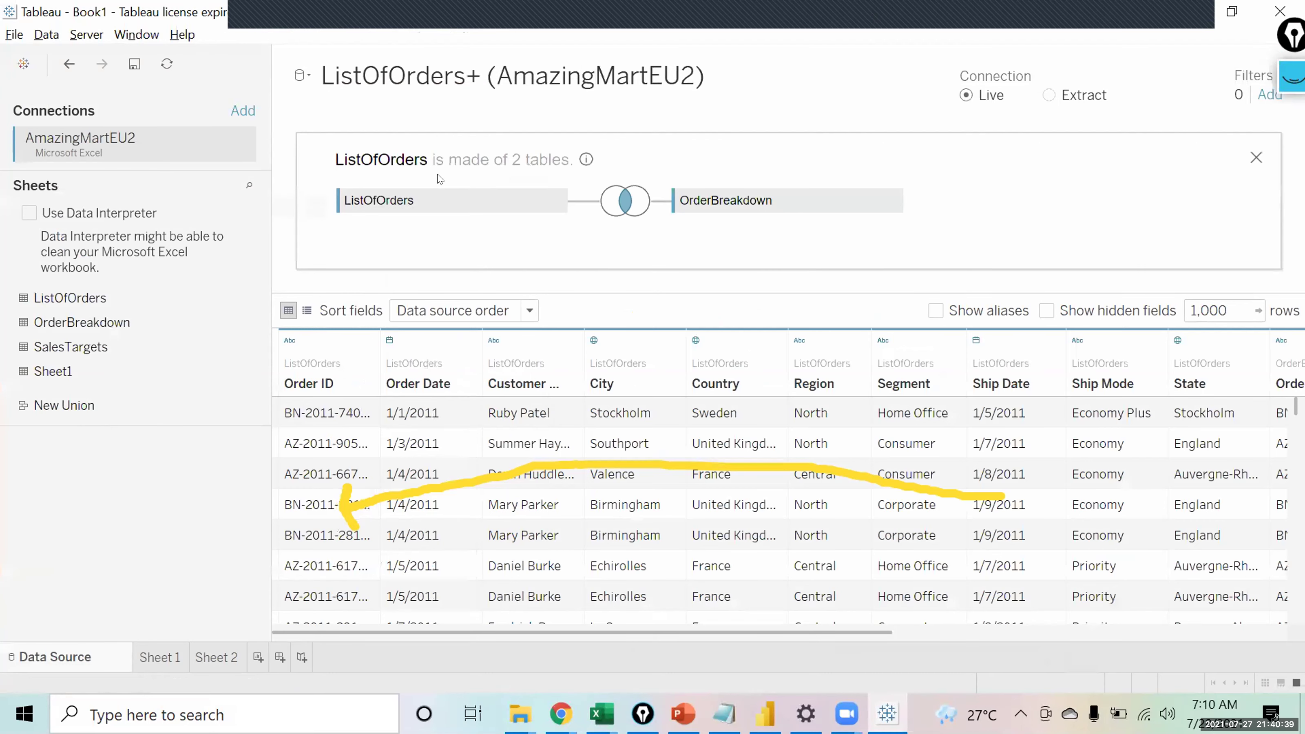
left_click(624, 203)
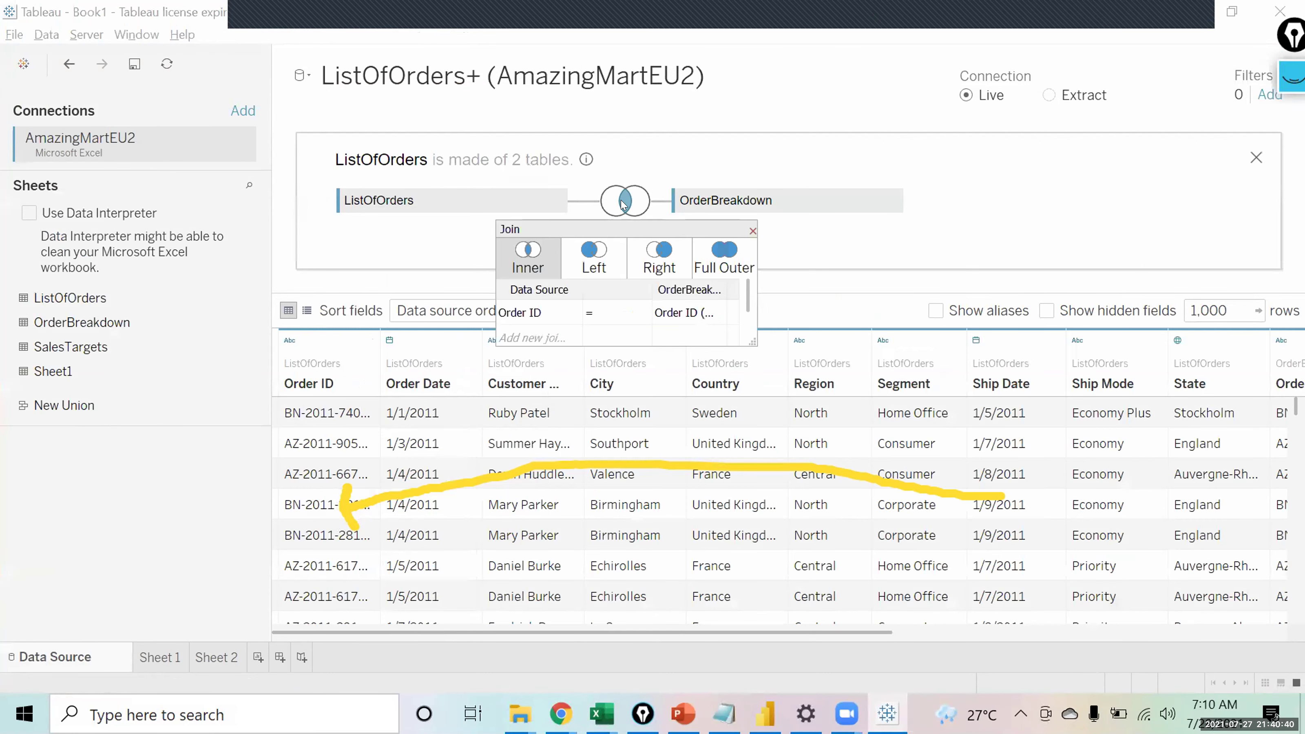
Remove the Order ID clause from the inner join between ListOfOrders and OrderBreakdown.
left_click(570, 312)
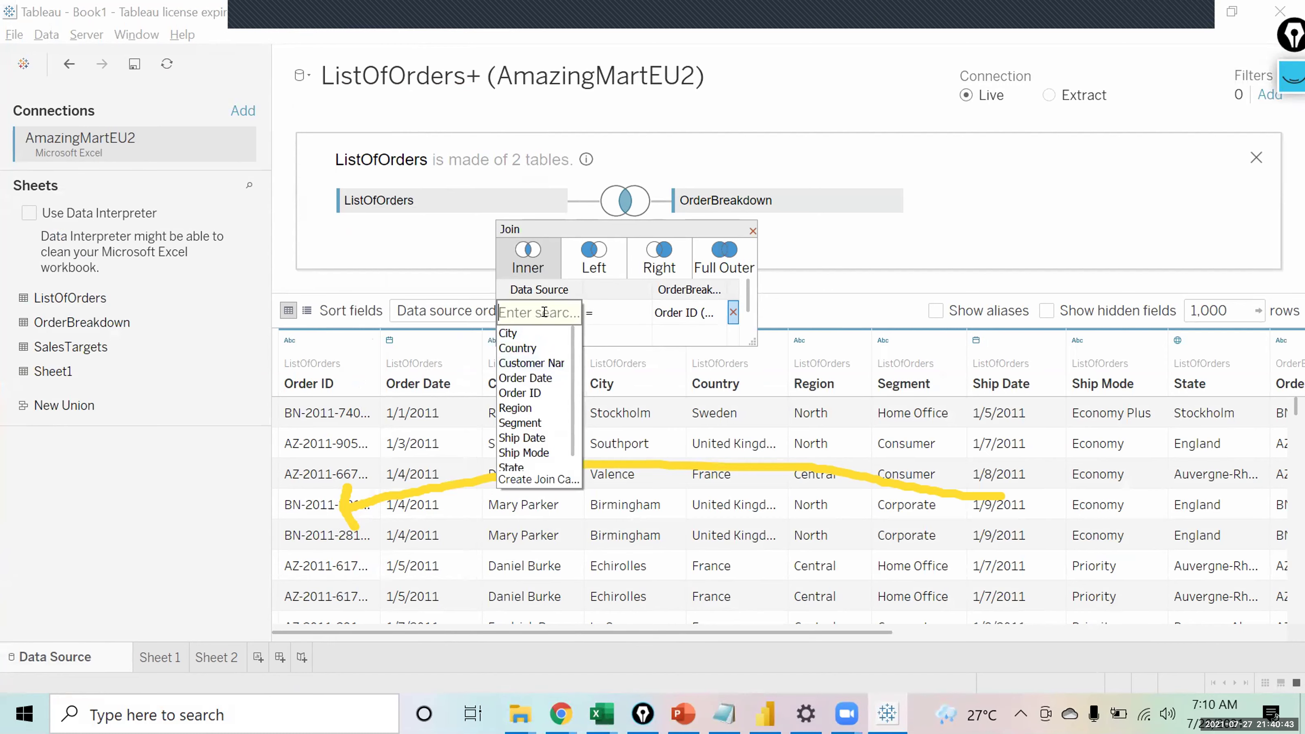
left_click(733, 317)
left_click(732, 317)
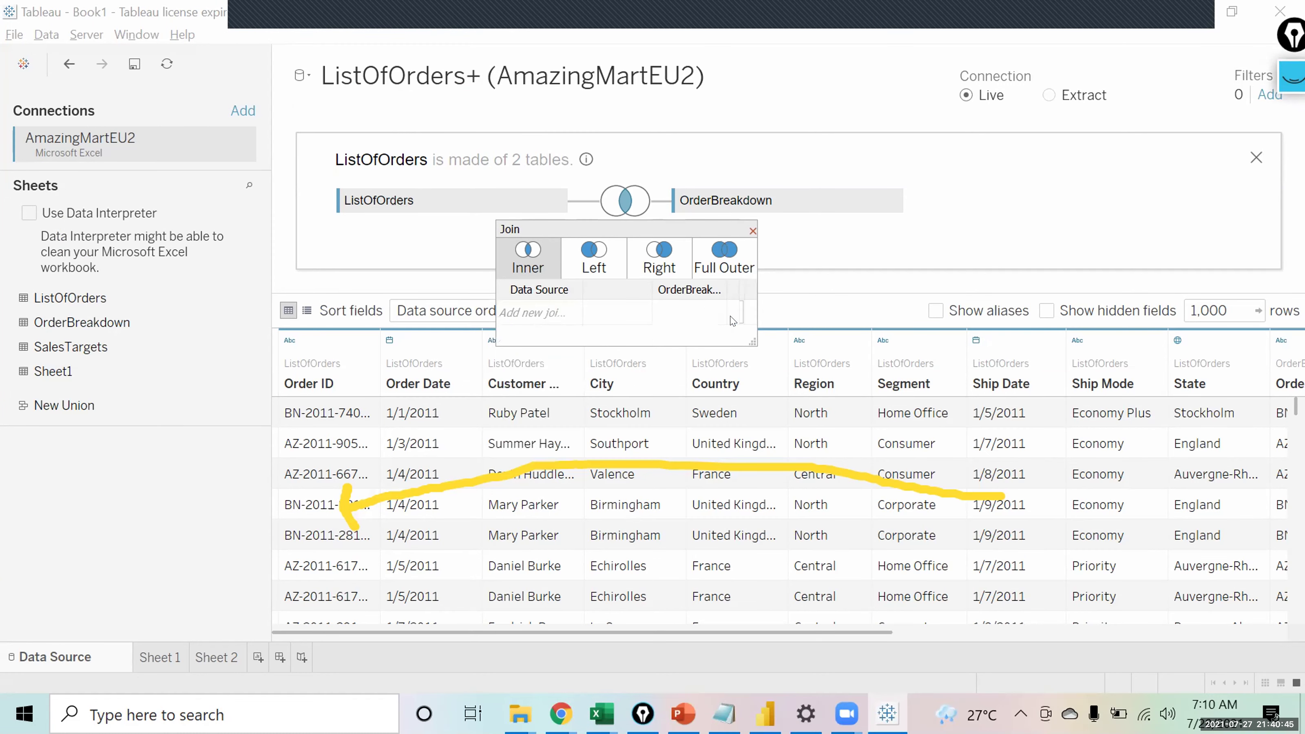
left_click(846, 250)
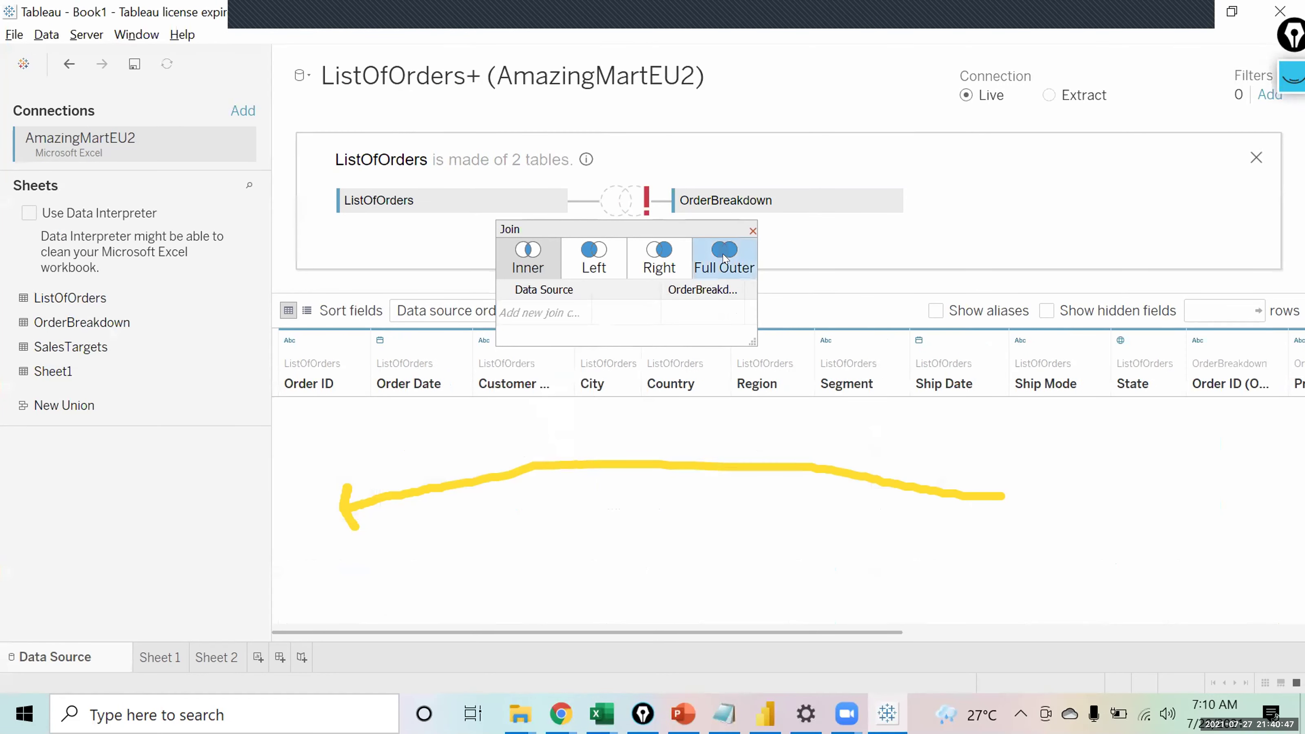
Add a join clause matching Order ID to Order ID (OrderBreakdown), and return to the logical table view.
left_click(529, 313)
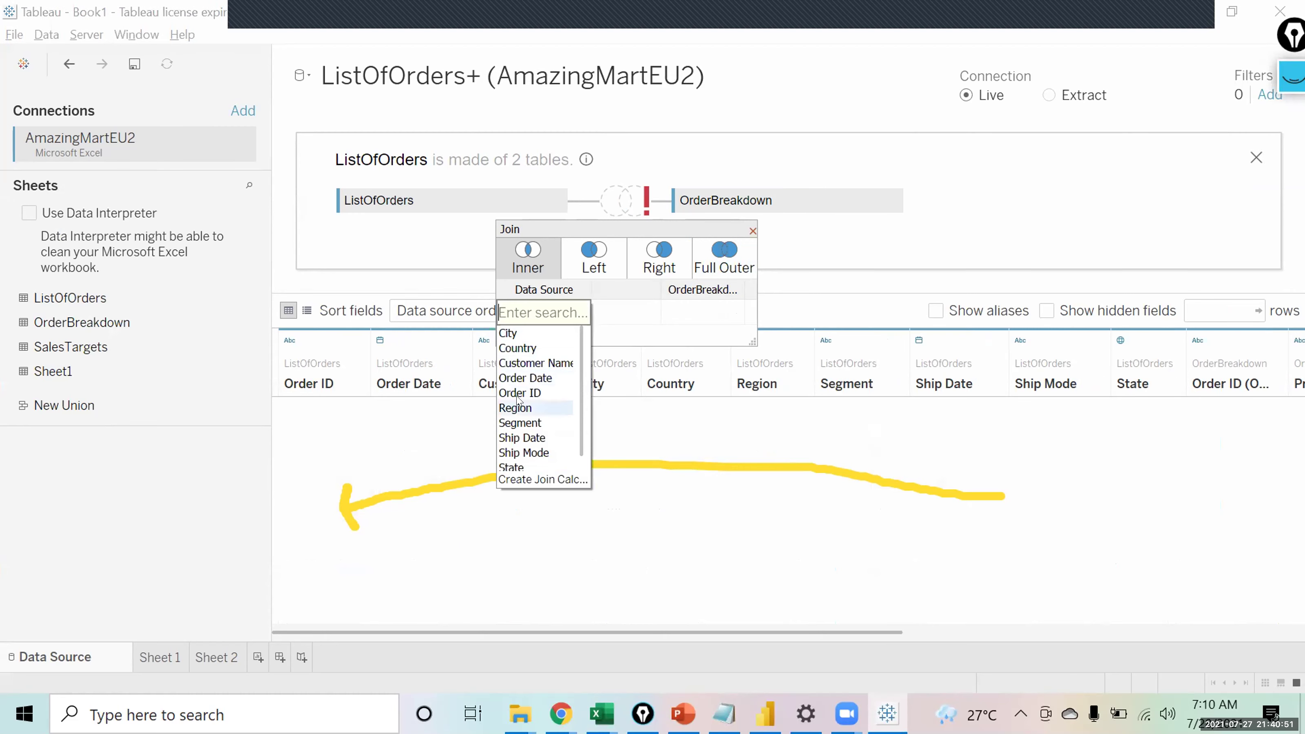
left_click(520, 393)
left_click(733, 312)
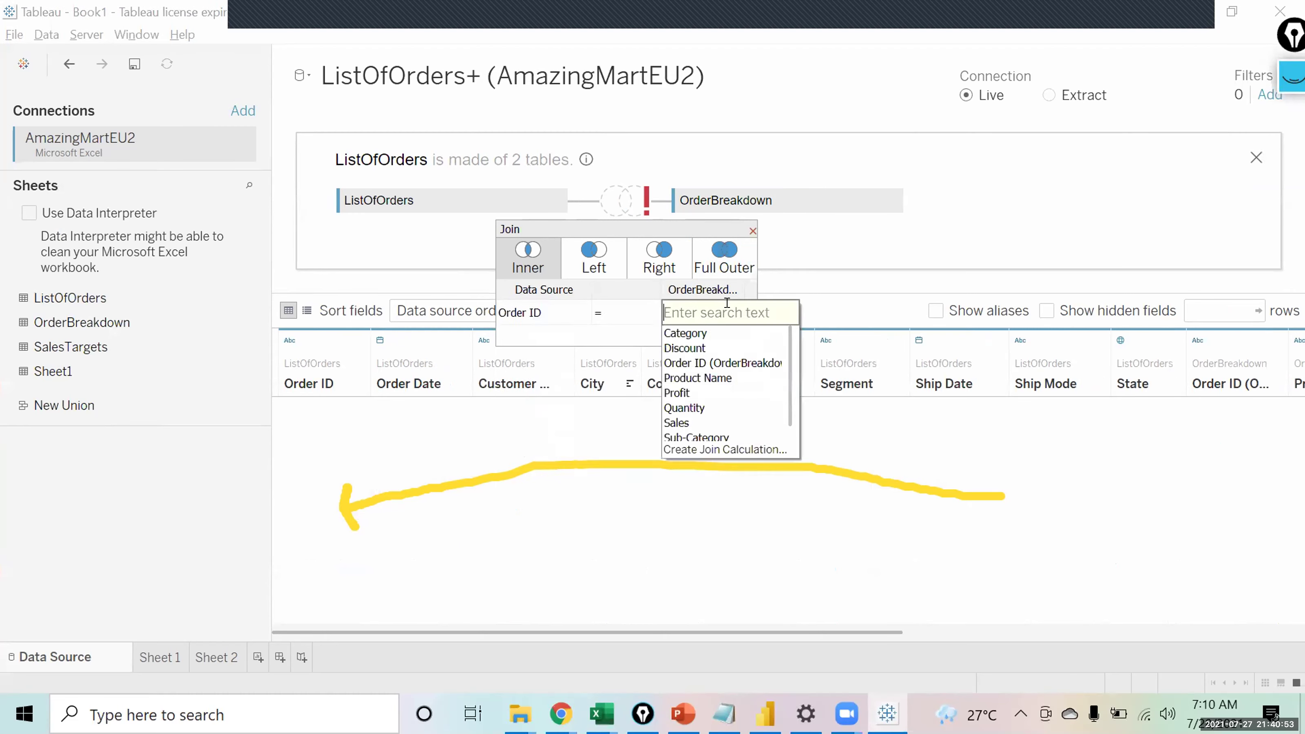
left_click(699, 361)
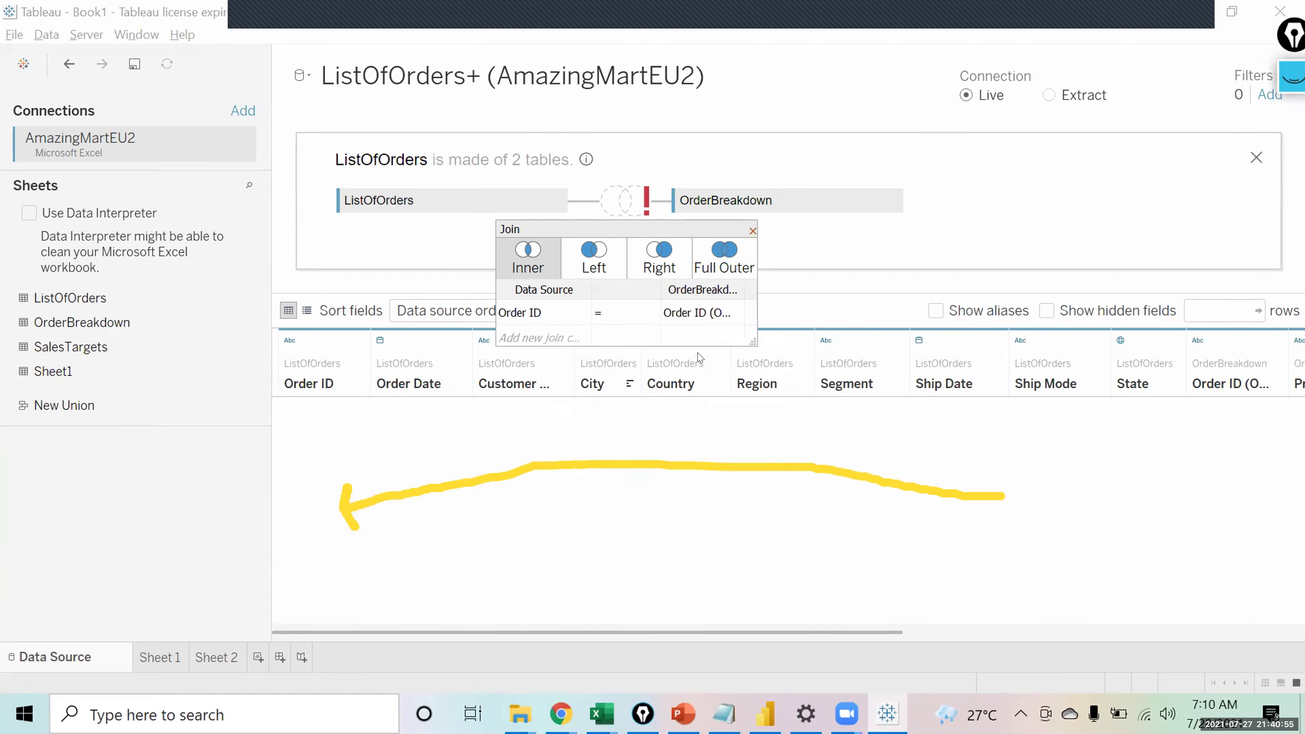
left_click(751, 229)
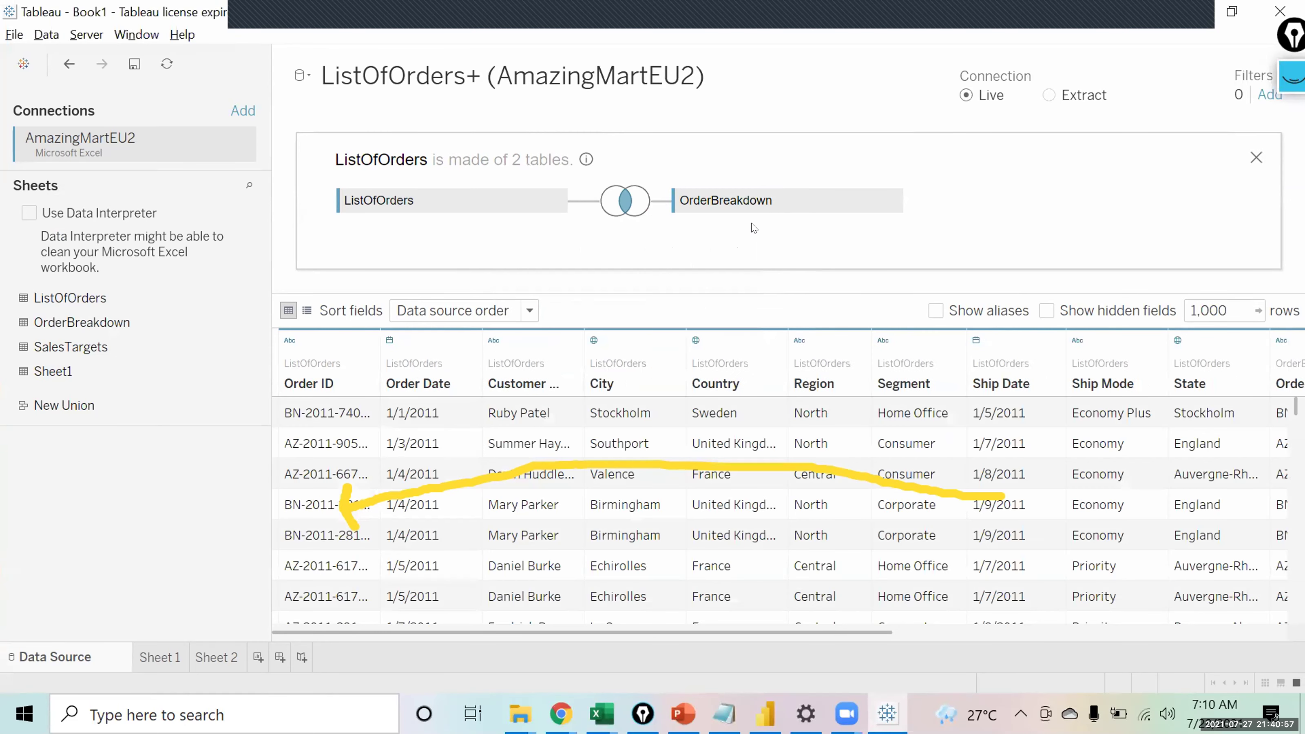
left_click(1257, 158)
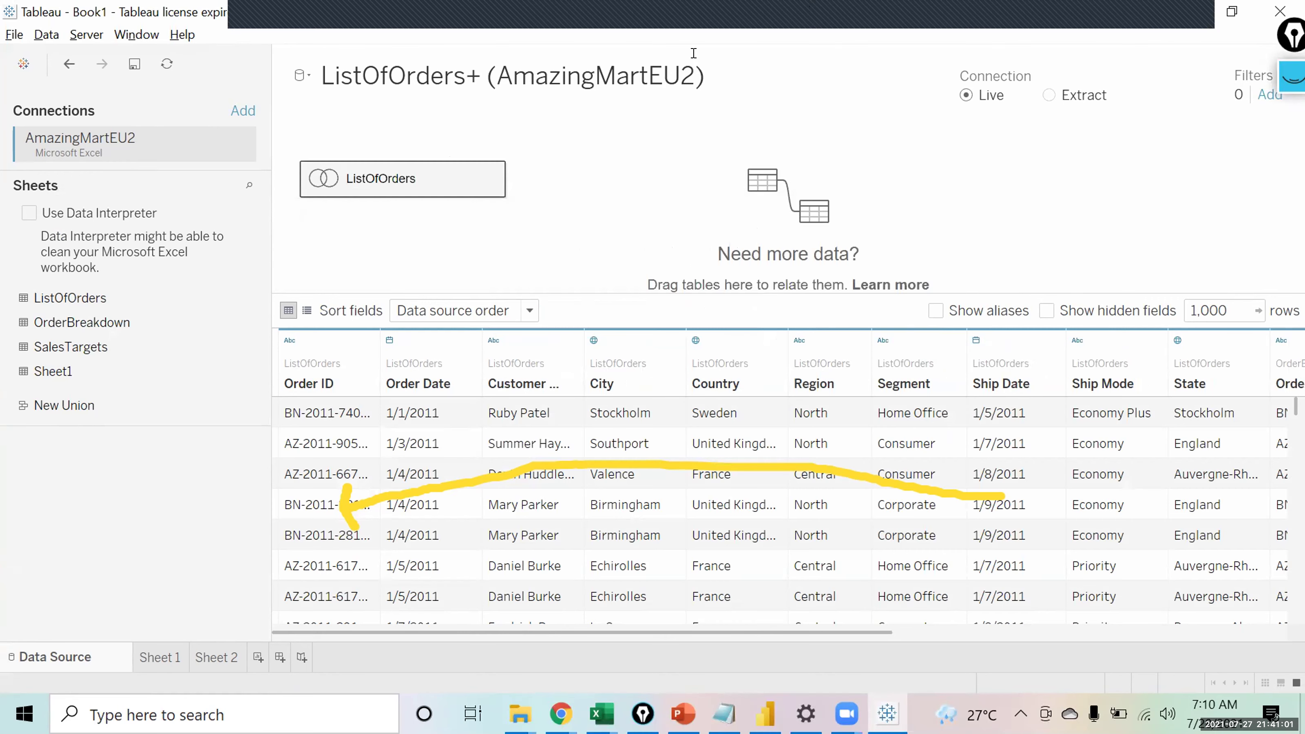